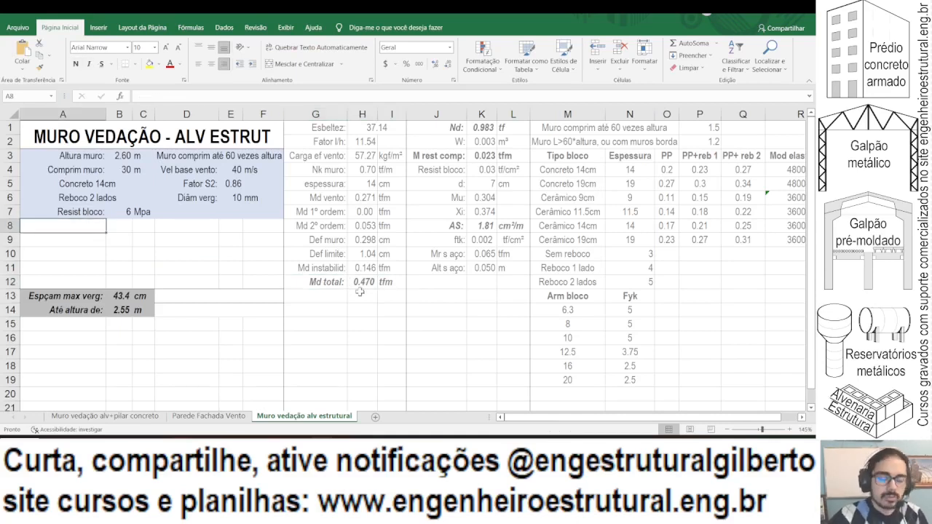
Step: Add the input row "Espaçam fundações:" in A8 with 3 m, showing the value with two decimals
{"action": "type", "text": "Espaçam"}
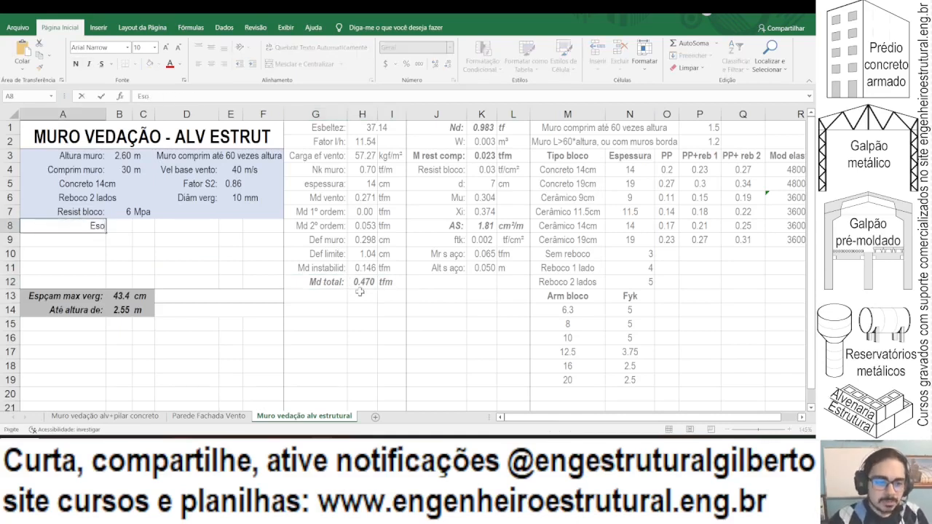
{"action": "type", "text": " fundações:"}
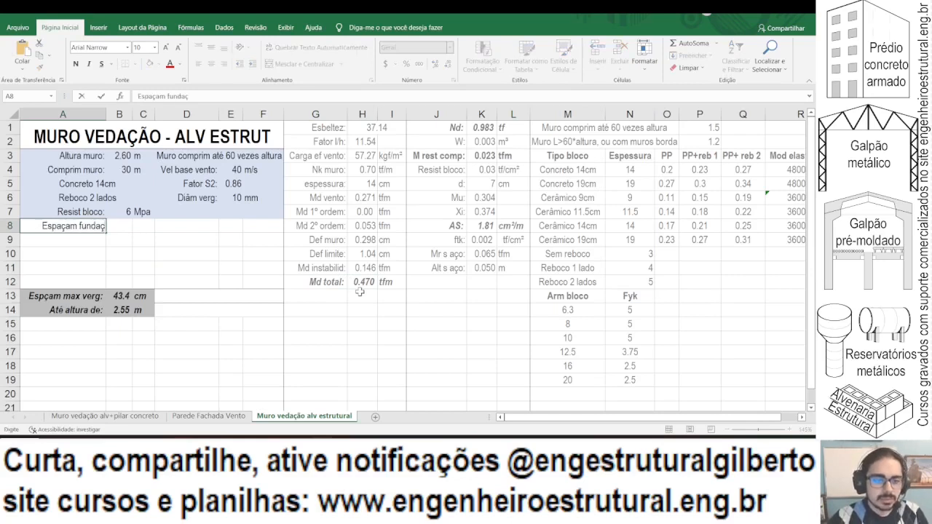
{"action": "key", "text": "Tab"}
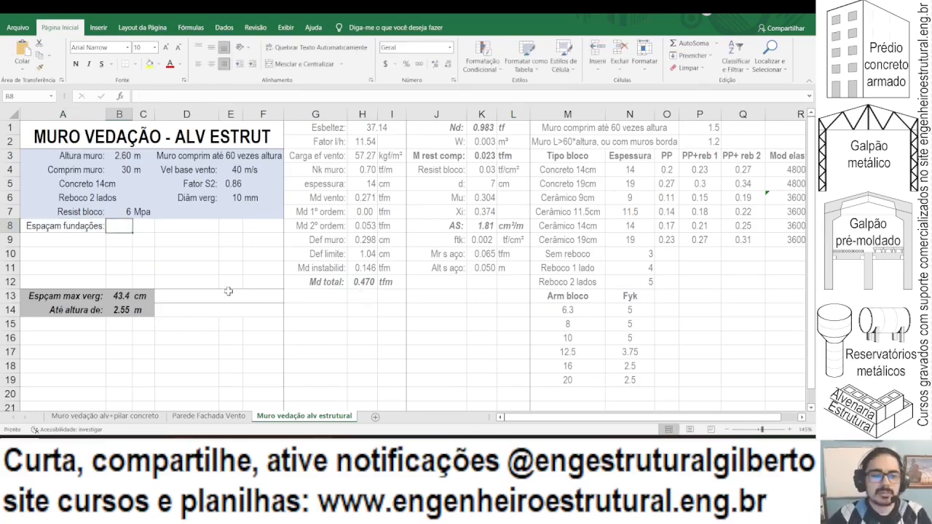
{"action": "type", "text": "3"}
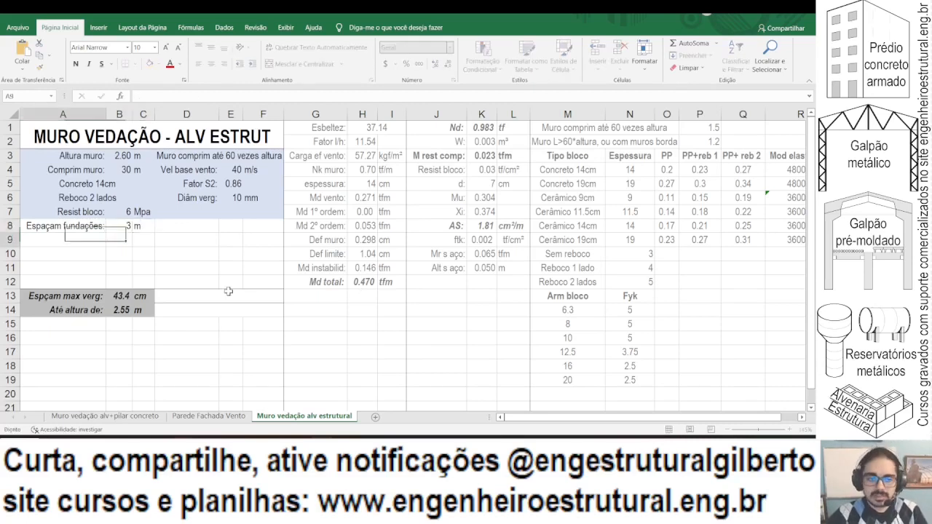
{"action": "key", "text": "Return"}
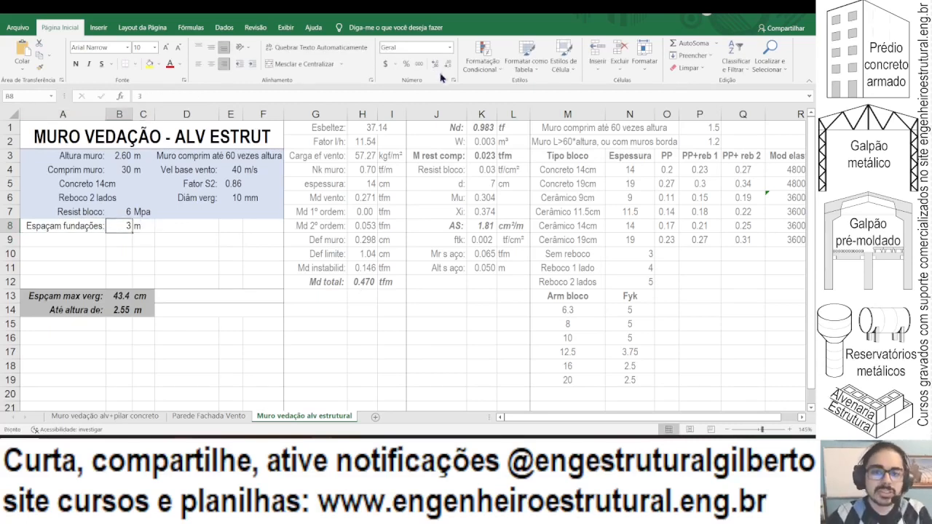
{"action": "left_click", "coordinate": [440, 73]}
{"action": "left_click", "coordinate": [440, 73]}
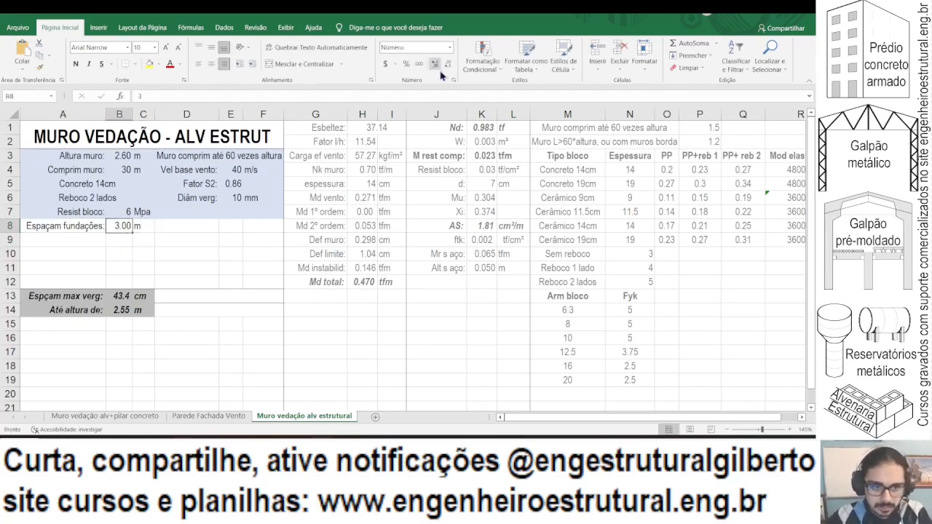
Step: Fill the range A8:F11 with the same light blue as the input block above
{"action": "left_click_drag", "start_coordinate": [30, 225], "coordinate": [286, 276]}
{"action": "left_click", "coordinate": [159, 64]}
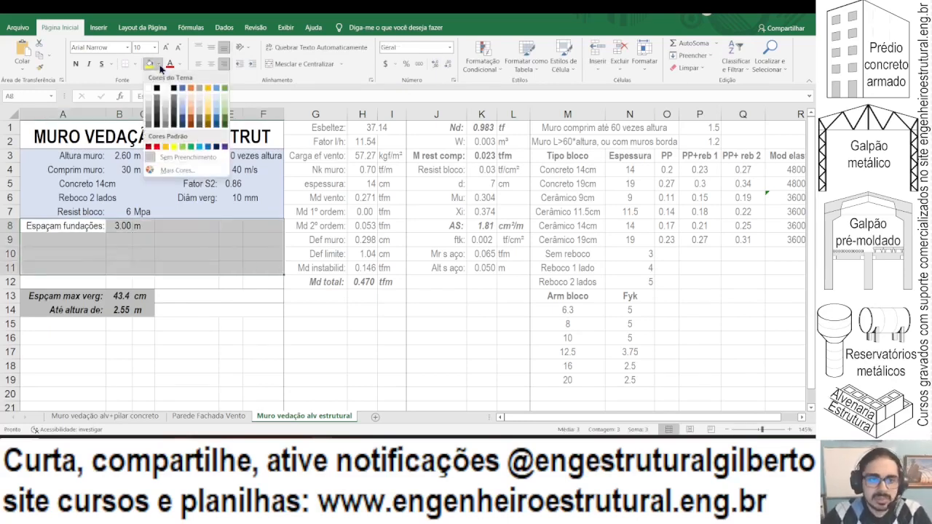
{"action": "left_click", "coordinate": [190, 97]}
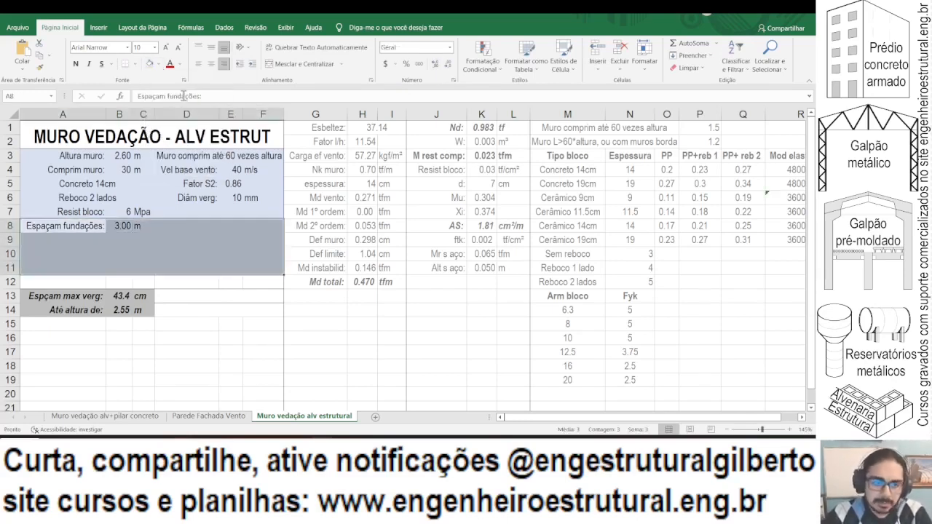
{"action": "left_click", "coordinate": [137, 227]}
{"action": "left_click_drag", "start_coordinate": [99, 228], "coordinate": [150, 227]}
Step: Add the beam inputs "Largura viga:" 20 cm in row 9 and "Altura viga:" 30 cm in row 10
{"action": "left_click", "coordinate": [51, 245]}
{"action": "type", "text": "Largura viga:"}
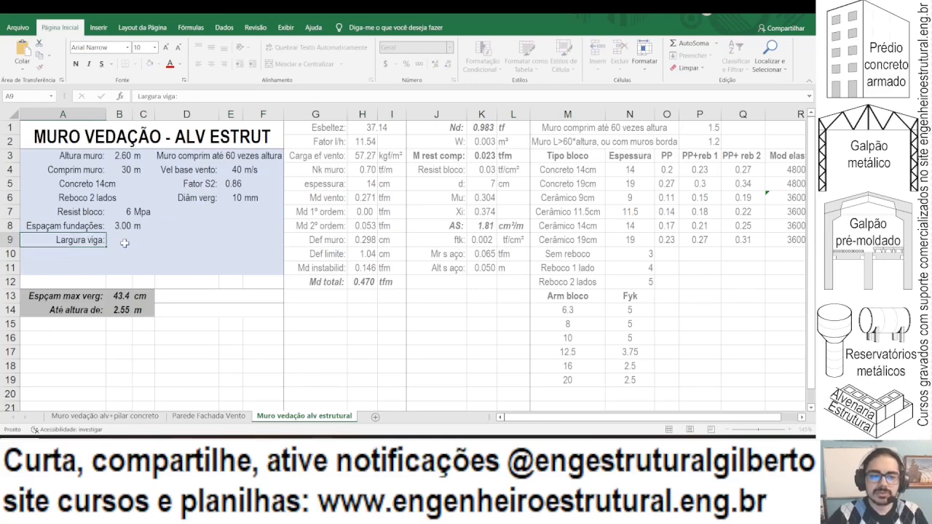
{"action": "key", "text": "Tab"}
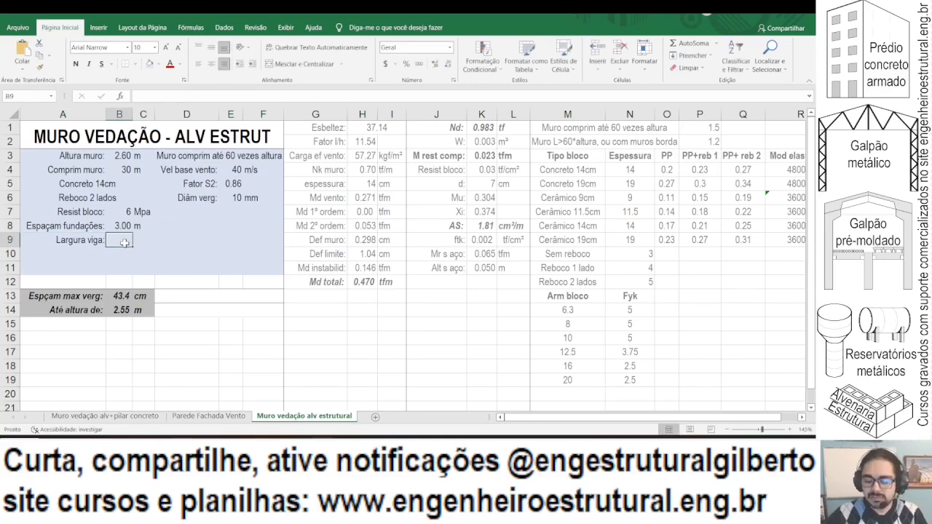
{"action": "type", "text": "20 cm"}
{"action": "key", "text": "Return"}
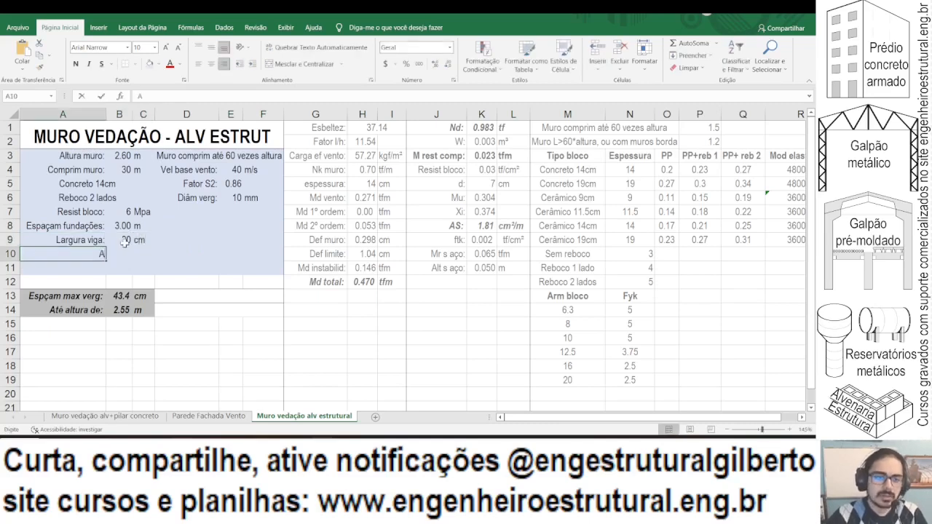
{"action": "type", "text": "Altura viga:"}
{"action": "key", "text": "Tab"}
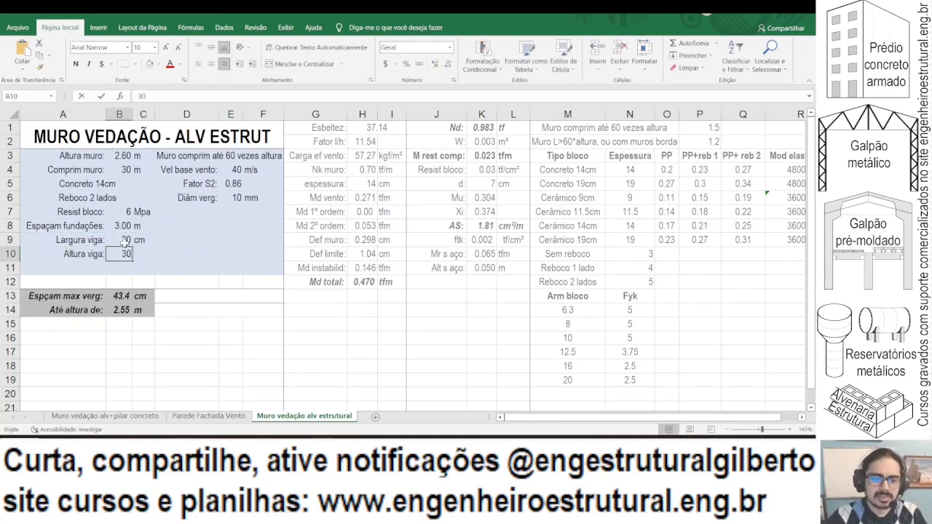
{"action": "type", "text": "30 cm"}
{"action": "key", "text": "Return"}
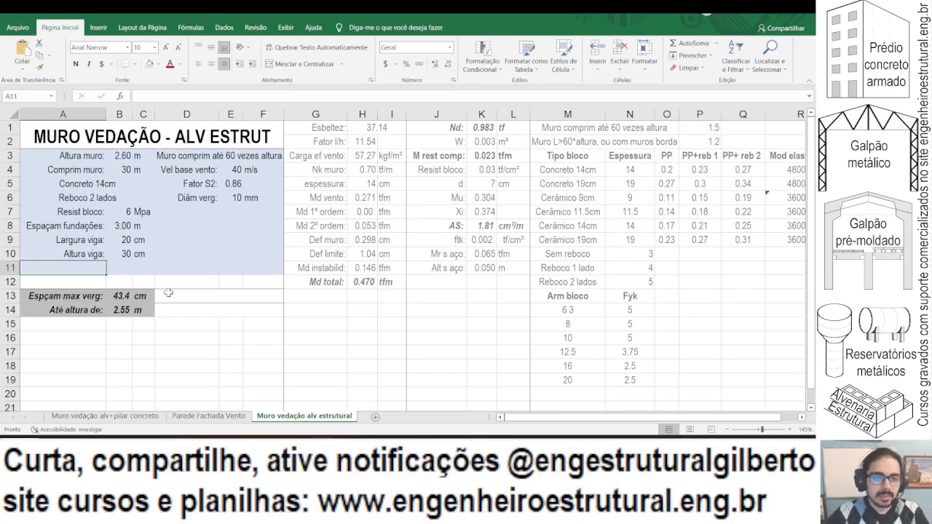
Step: Add the input "FCK viga:" 25 MPa in row 11 and widen column C slightly
{"action": "type", "text": "FCK viga:"}
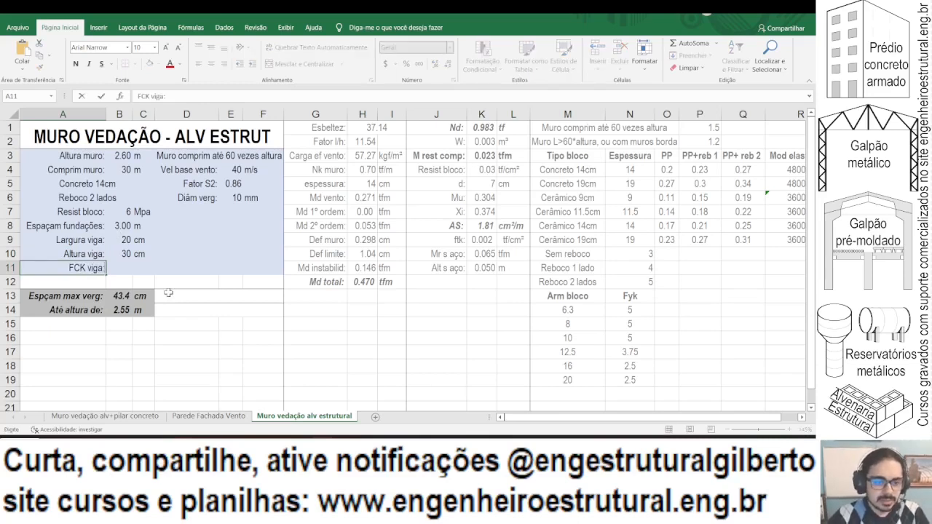
{"action": "key", "text": "Tab"}
{"action": "type", "text": "25"}
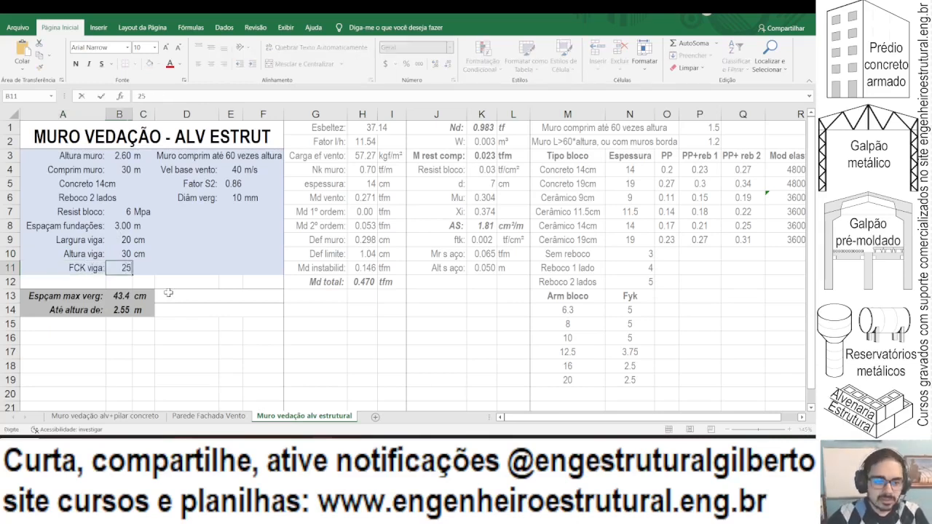
{"action": "key", "text": "Tab"}
{"action": "type", "text": "MO"}
{"action": "type", "text": "Pa"}
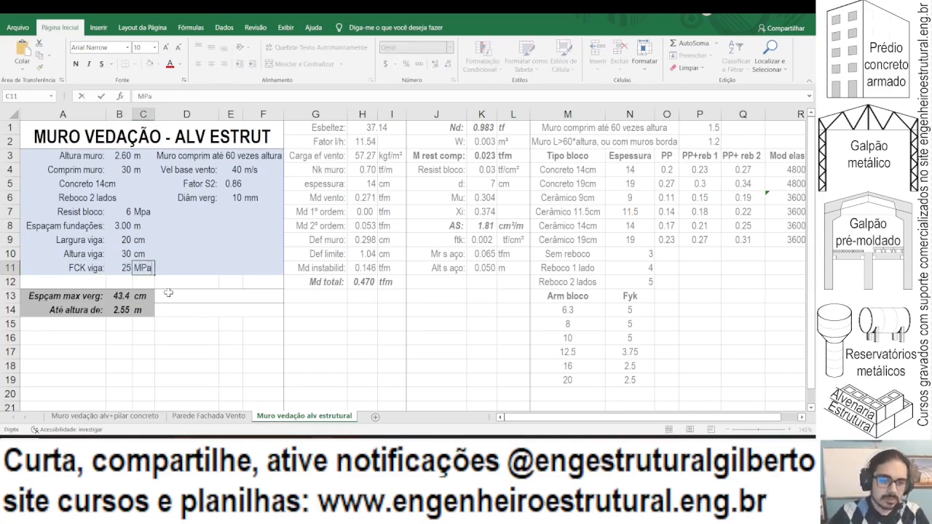
{"action": "key", "text": "Return"}
{"action": "left_click_drag", "start_coordinate": [157, 111], "coordinate": [158, 111]}
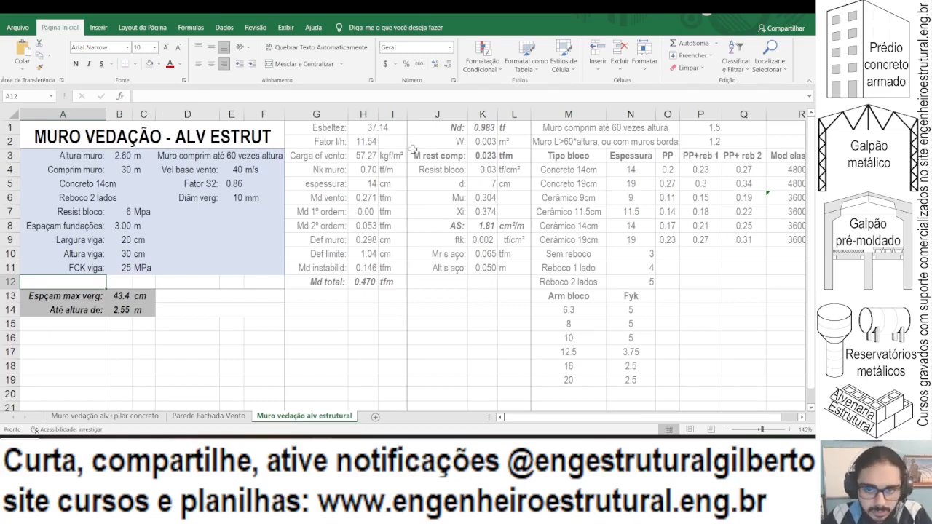
Step: Move the calculation block J1:L11 below the Md total row, starting at G13
{"action": "left_click_drag", "start_coordinate": [430, 129], "coordinate": [502, 271]}
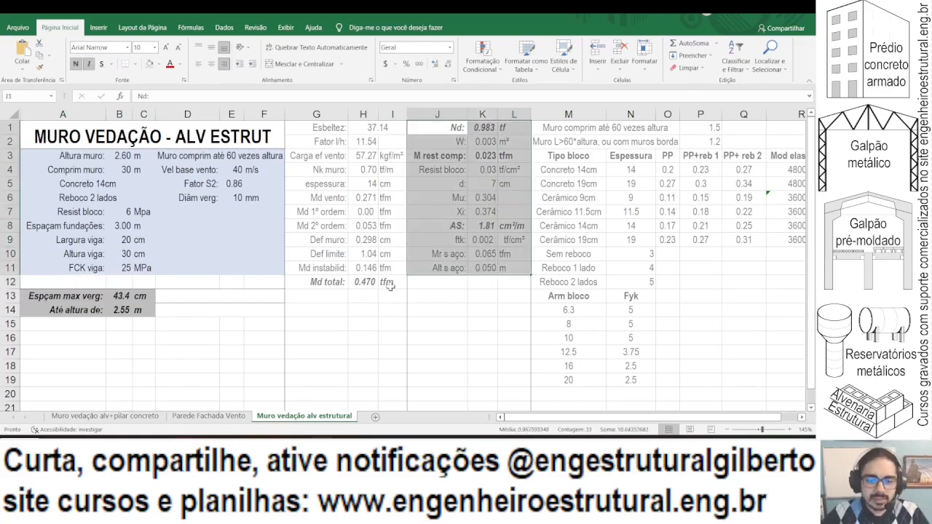
{"action": "key", "text": "ctrl+x"}
{"action": "left_click", "coordinate": [313, 297]}
{"action": "key", "text": "ctrl+v"}
Step: Copy the calculation block in columns G to I to J1 and clear the pasted contents, leaving the cells empty
{"action": "mouse_move", "coordinate": [437, 128]}
{"action": "left_mouse_down"}
{"action": "mouse_move", "coordinate": [514, 368]}
{"action": "mouse_move", "coordinate": [514, 396]}
{"action": "left_mouse_up"}
{"action": "left_click_drag", "start_coordinate": [329, 127], "coordinate": [394, 381]}
{"action": "key", "text": "ctrl+c"}
{"action": "scroll", "coordinate": [394, 381], "scroll_direction": "up", "scroll_amount": 2}
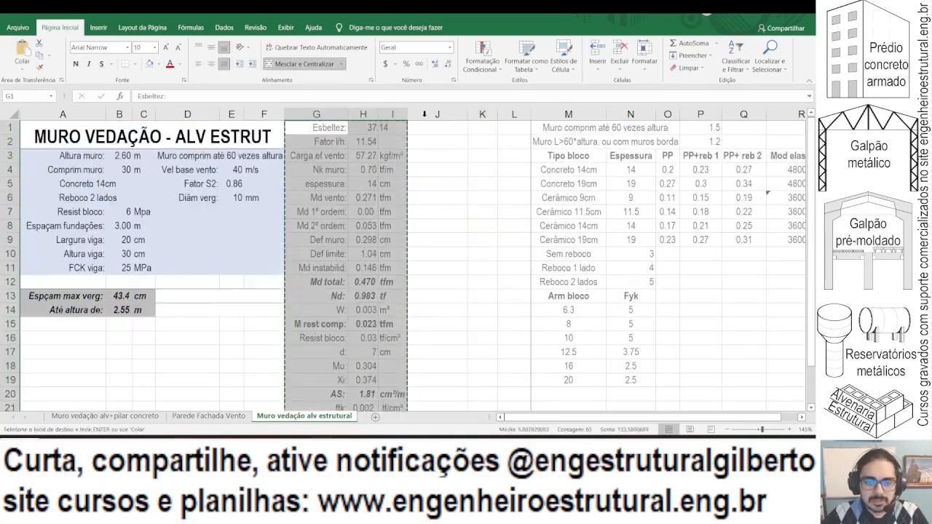
{"action": "left_click", "coordinate": [427, 126]}
{"action": "key", "text": "ctrl+v"}
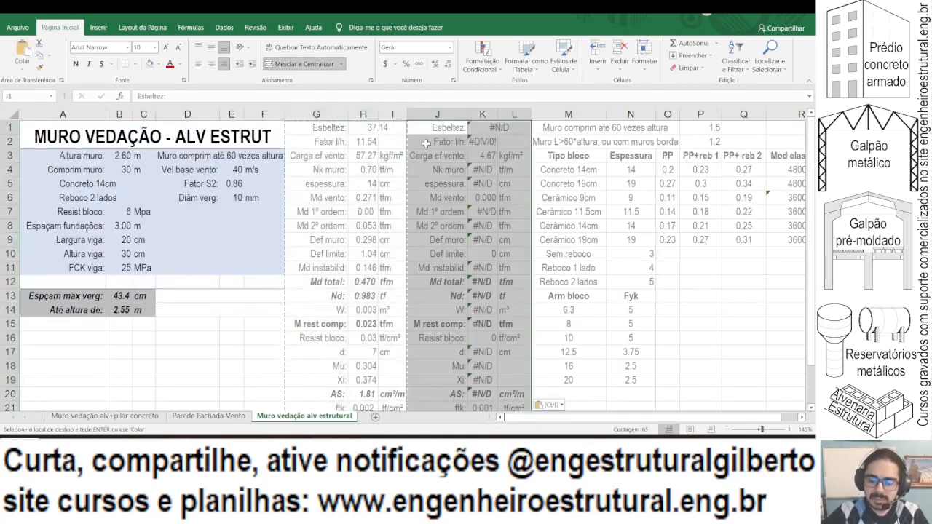
{"action": "key", "text": "ctrl+z"}
Step: Copy the empty formatted cells J2:L2 over J1:L1
{"action": "left_click", "coordinate": [427, 141]}
{"action": "key", "text": "ctrl+c"}
{"action": "left_click", "coordinate": [451, 127]}
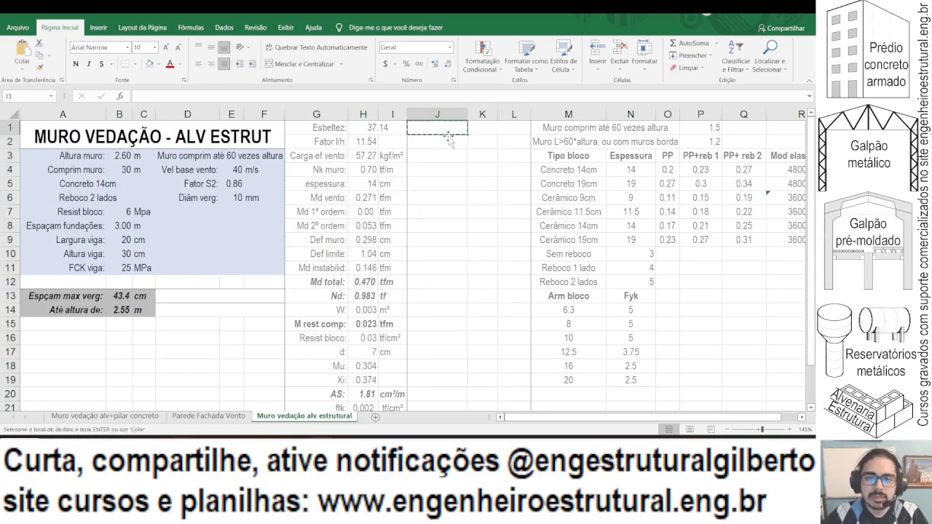
{"action": "key", "text": "ctrl+v"}
{"action": "left_click_drag", "start_coordinate": [480, 140], "coordinate": [501, 140]}
{"action": "key", "text": "ctrl+c"}
{"action": "left_click", "coordinate": [484, 128]}
{"action": "key", "text": "ctrl+v"}
{"action": "left_click", "coordinate": [462, 164]}
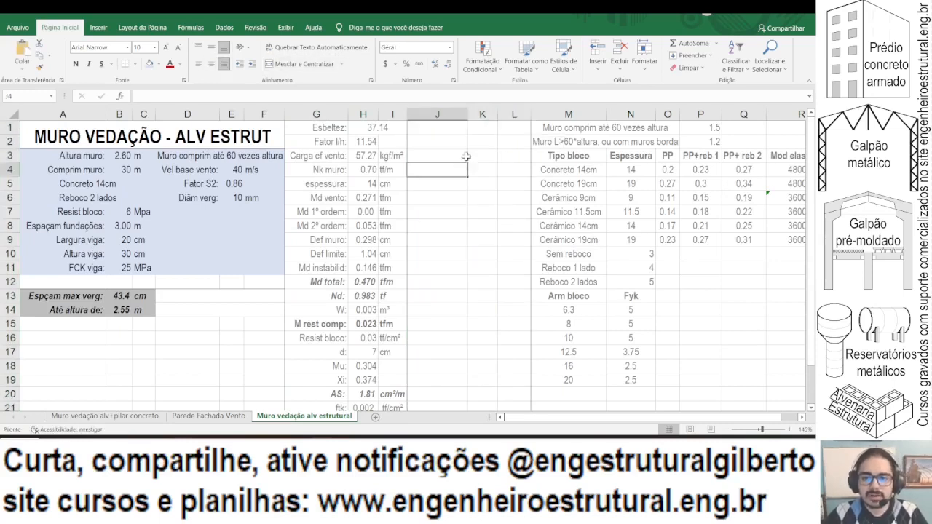
{"action": "key", "text": "Escape"}
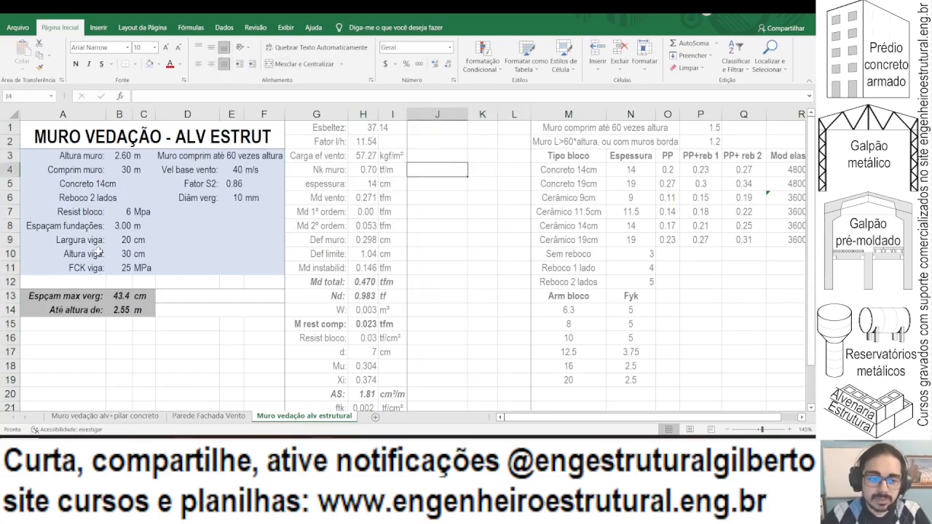
Step: Switch to the PowerPoint presentation and review slide 3 on the inertia and torsional rotation of the baldrame beam
{"action": "key", "text": "alt+Tab"}
{"action": "scroll", "coordinate": [30, 203], "scroll_direction": "up", "scroll_amount": 1}
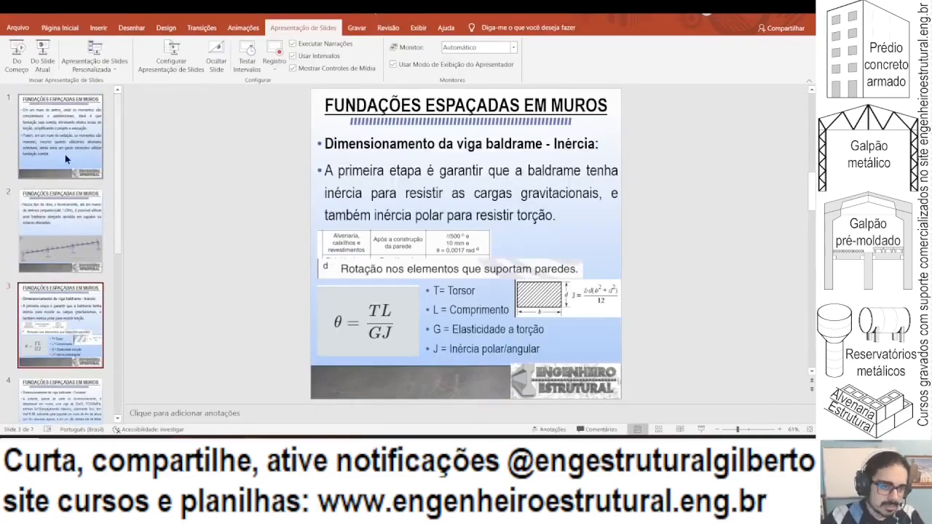
{"action": "left_click", "coordinate": [60, 218]}
{"action": "left_click", "coordinate": [50, 307]}
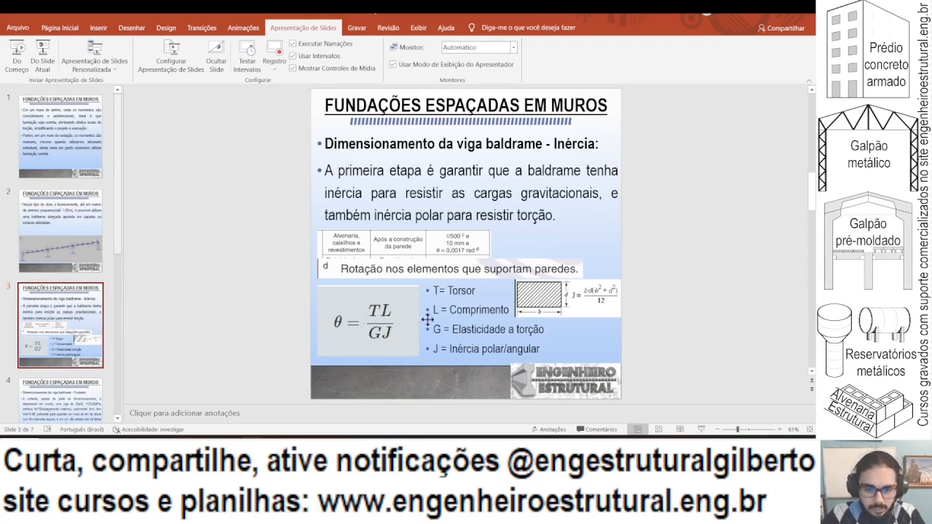
Step: Switch back to the Excel worksheet and enter the label "Mtd:" in J1
{"action": "key", "text": "alt+Tab"}
{"action": "left_click", "coordinate": [449, 129]}
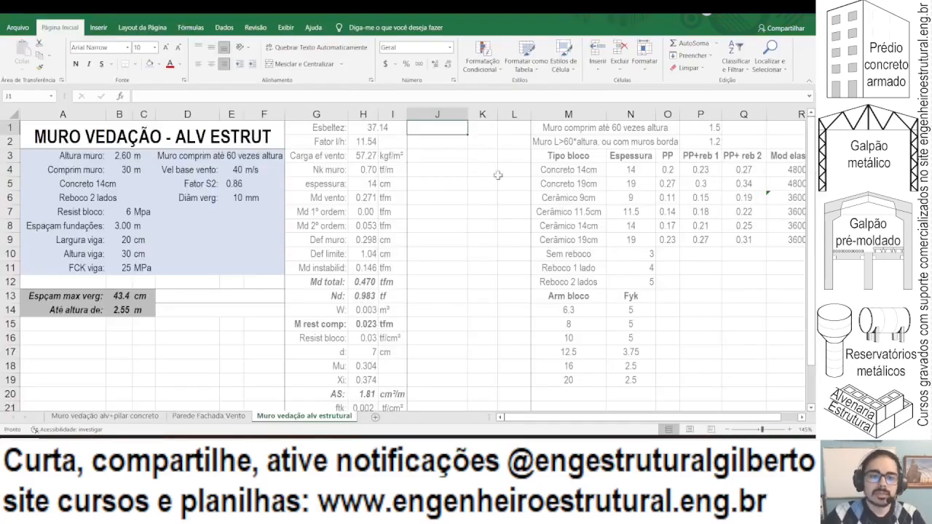
{"action": "type", "text": "Mtd:"}
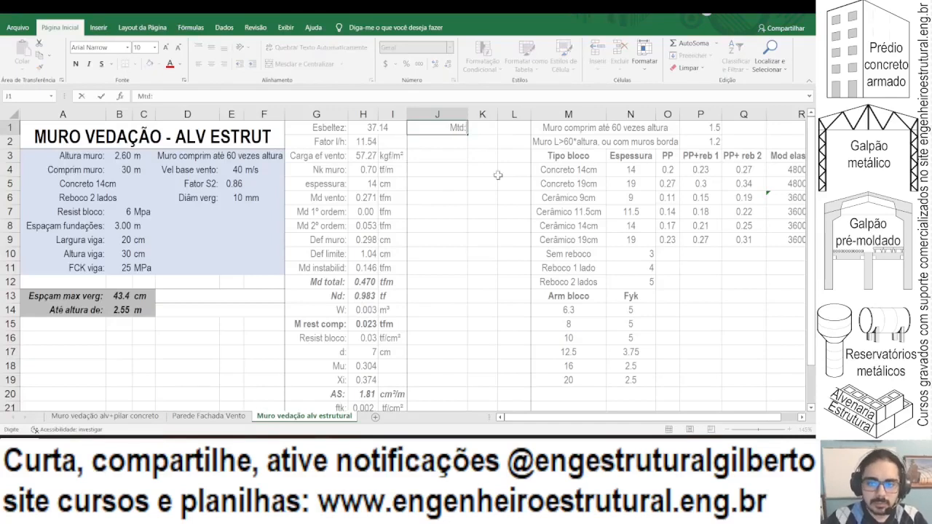
{"action": "key", "text": "Tab"}
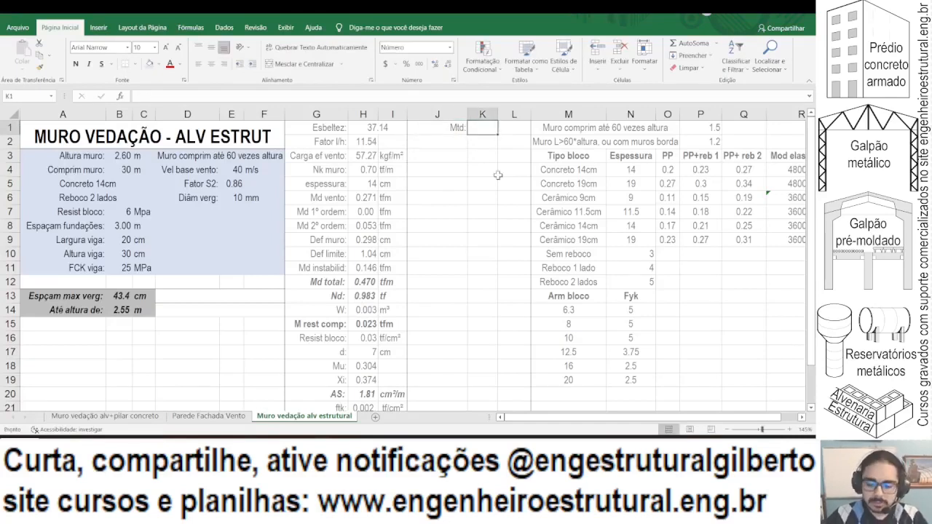
Step: Calculate the design torsional moment in K1 with =H12*B8/2 and enter the unit tfm in L1
{"action": "type", "text": "="}
{"action": "scroll", "coordinate": [446, 200], "scroll_direction": "down", "scroll_amount": 1}
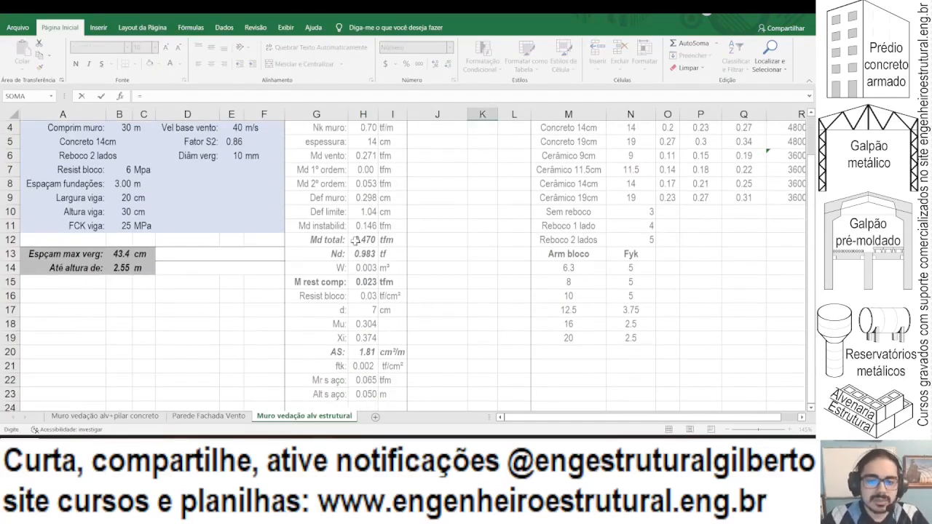
{"action": "left_click", "coordinate": [365, 240]}
{"action": "scroll", "coordinate": [380, 309], "scroll_direction": "up", "scroll_amount": 1}
{"action": "type", "text": "*"}
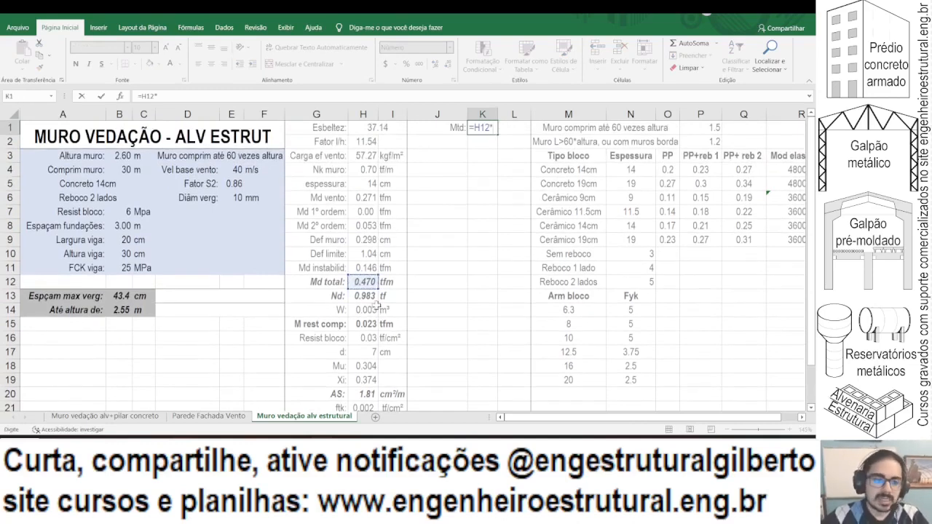
{"action": "left_click", "coordinate": [121, 227]}
{"action": "type", "text": "/2"}
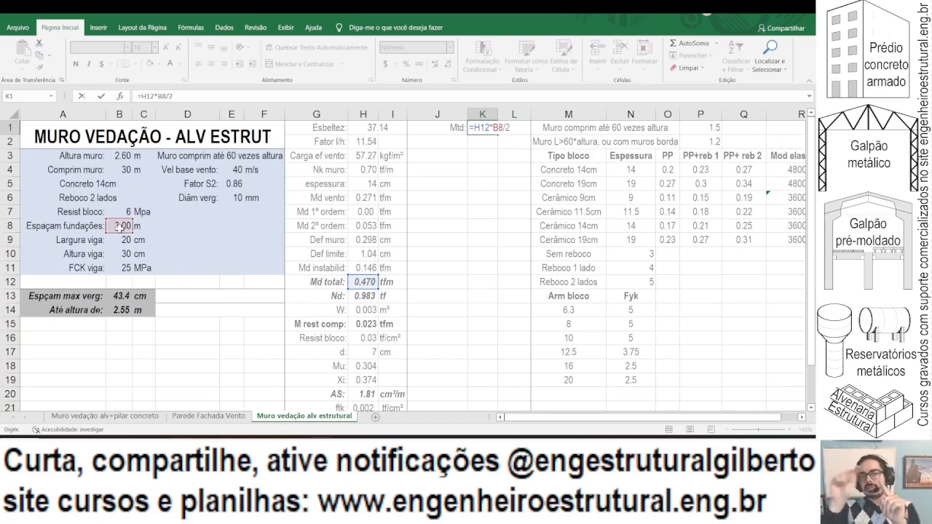
{"action": "key", "text": "Tab"}
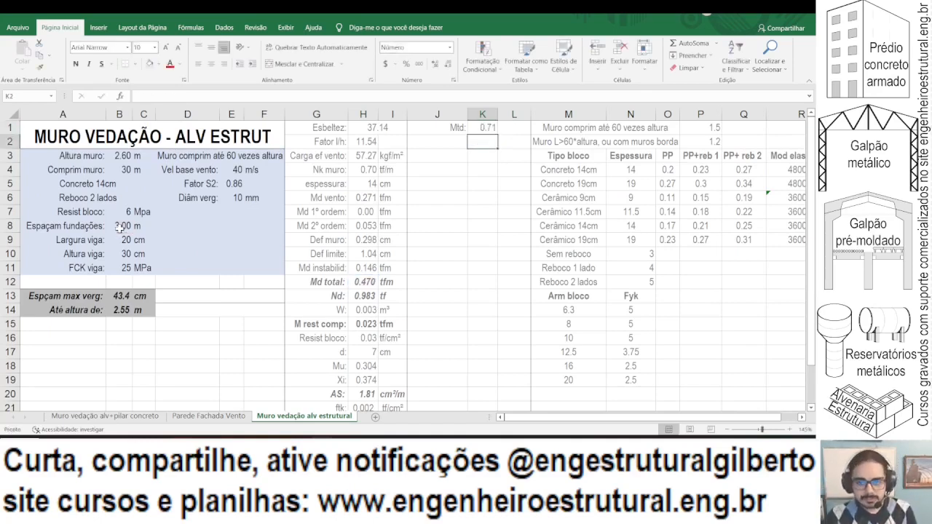
{"action": "type", "text": "tfm"}
{"action": "key", "text": "Down"}
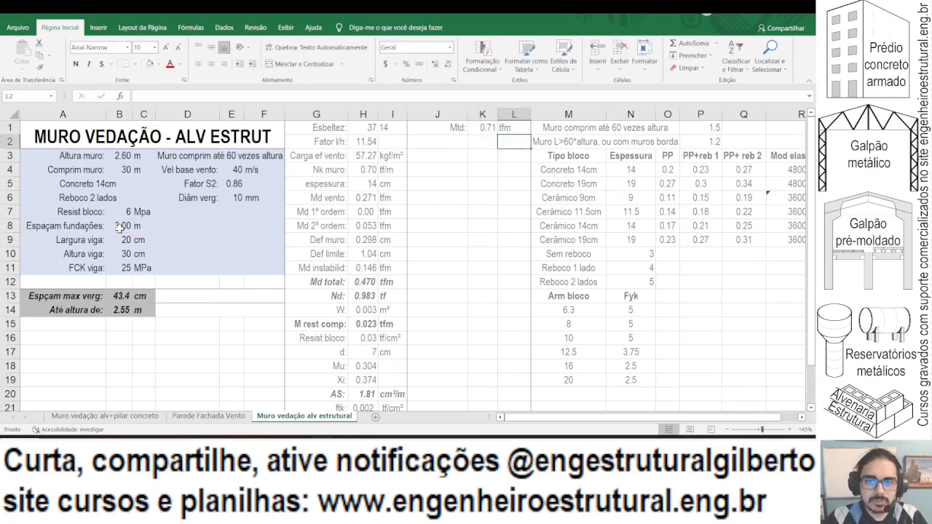
{"action": "key", "text": "Left"}
{"action": "key", "text": "Up"}
{"action": "key", "text": "Down"}
{"action": "key", "text": "Left"}
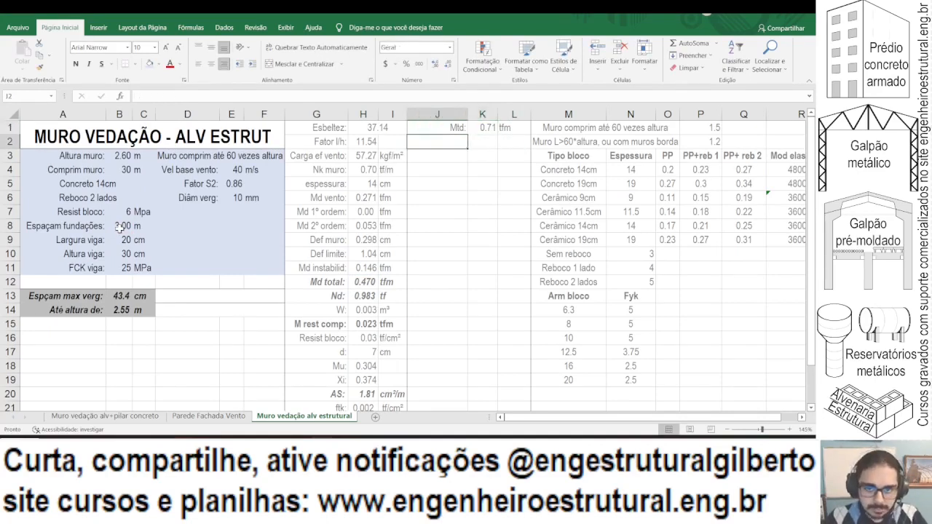
{"action": "key", "text": "alt+Tab"}
{"action": "key", "text": "alt+Tab"}
{"action": "left_click", "coordinate": [344, 281]}
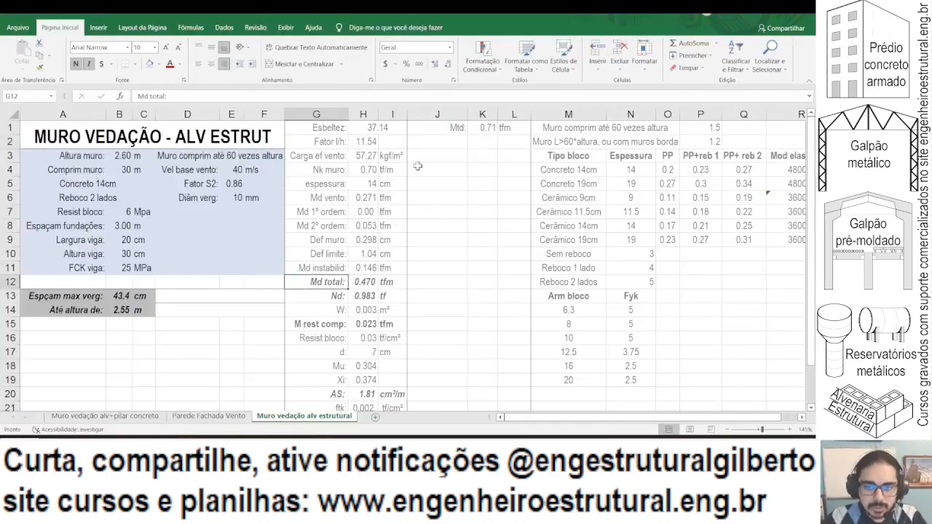
Step: Switch to the PowerPoint presentation, examine the length variable in slide 3's torsional rotation formula, and return to the Excel worksheet
{"action": "left_click", "coordinate": [484, 126]}
{"action": "key", "text": "alt+Tab"}
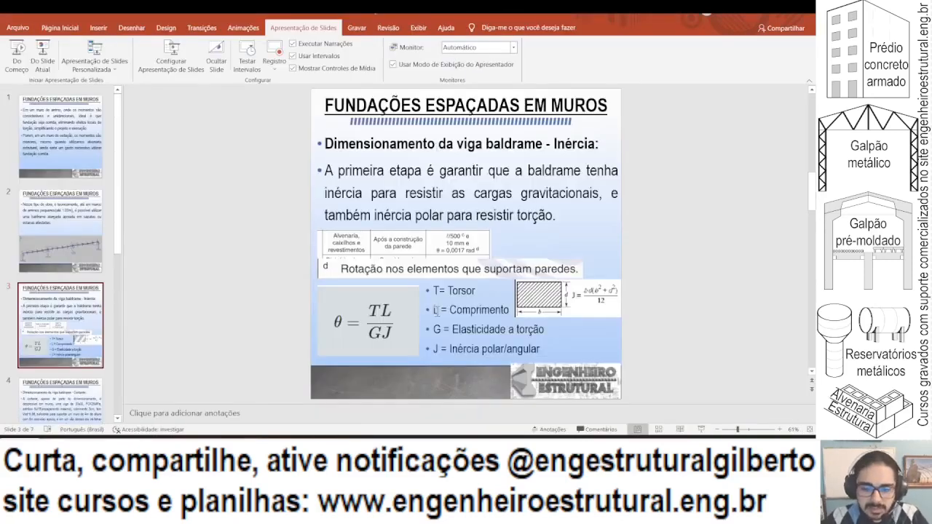
{"action": "double_click", "coordinate": [480, 310]}
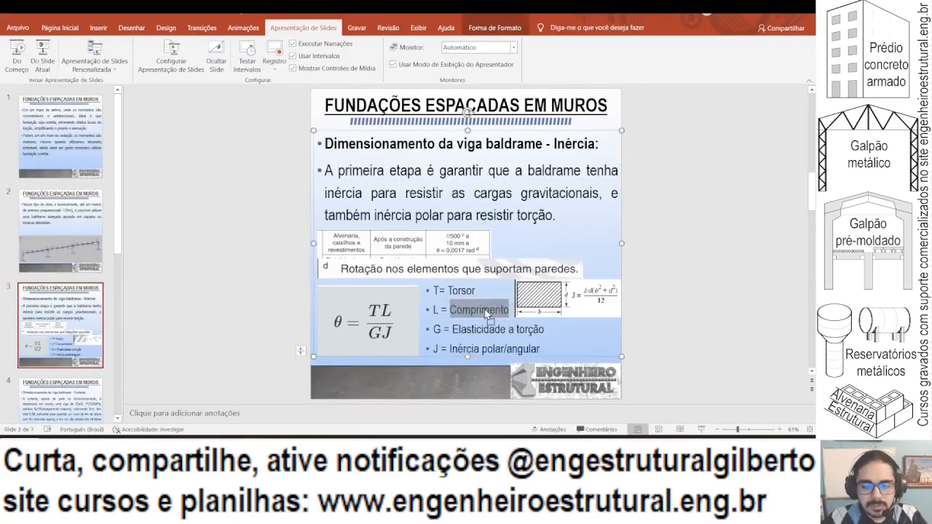
{"action": "key", "text": "alt+Tab"}
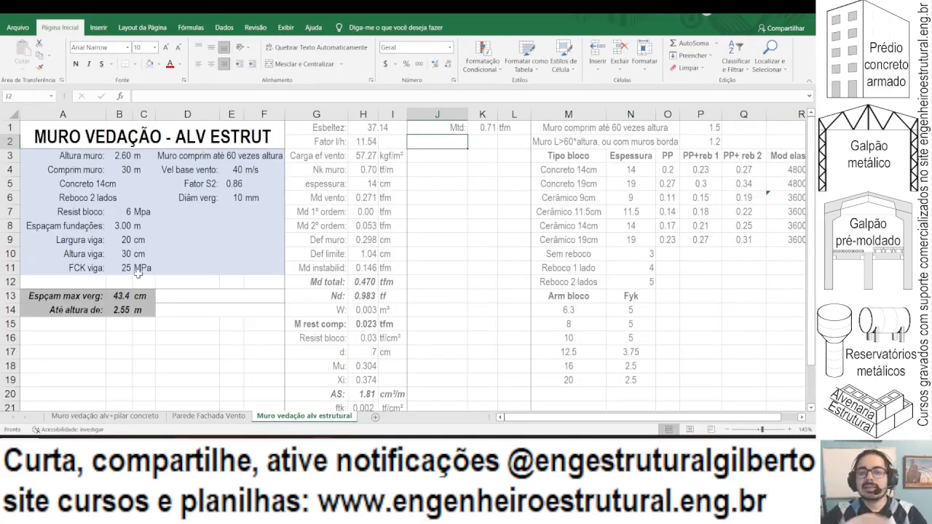
{"action": "key", "text": "alt+Tab"}
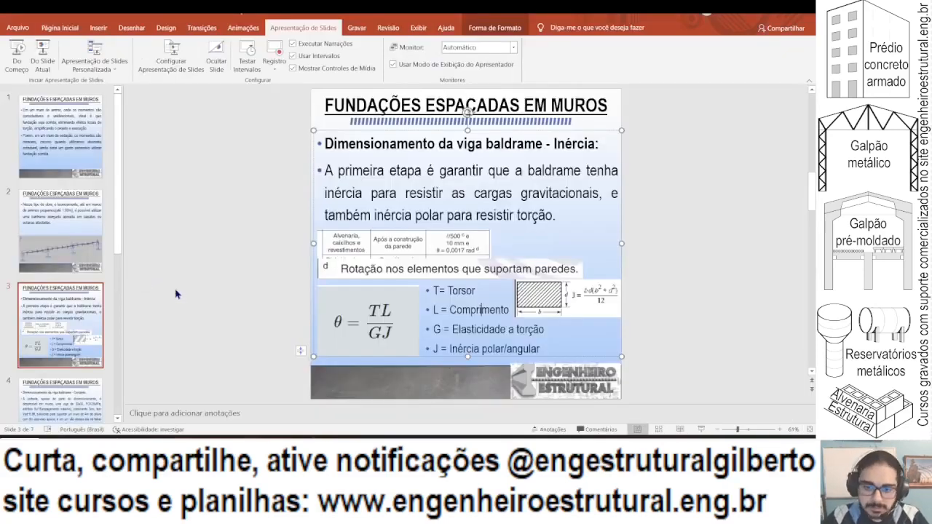
{"action": "key", "text": "alt+Tab"}
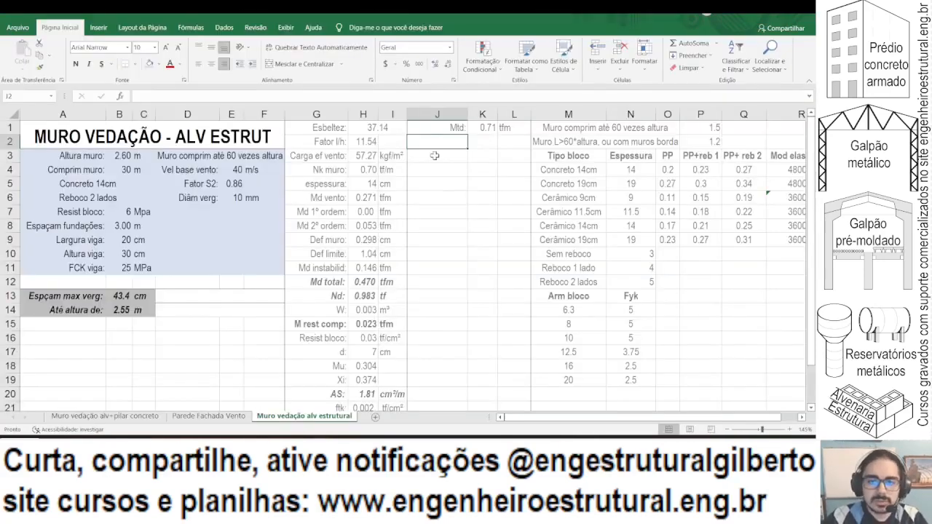
Step: Enter the label "E:" in J2 and calculate the concrete elasticity modulus in K2 with =(0.8+0.2*B11/80)*56*B11^0.5
{"action": "key", "text": "Up"}
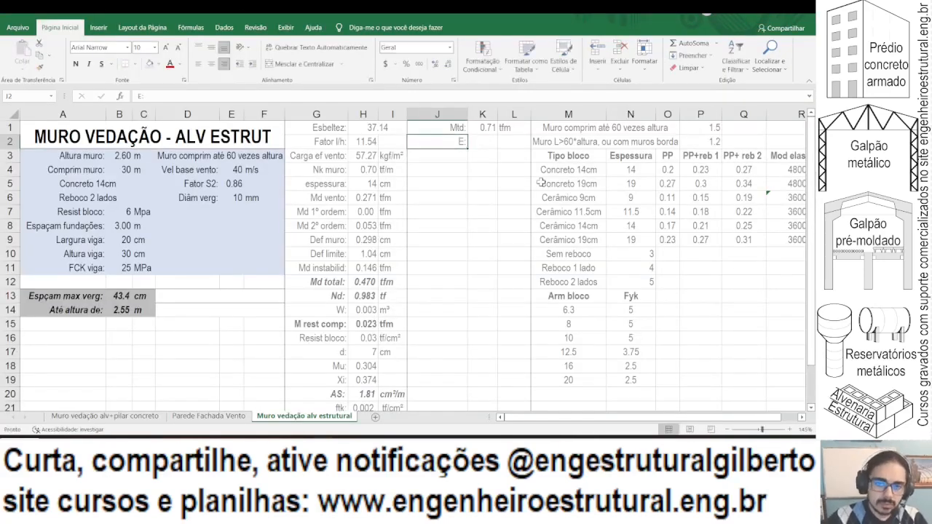
{"action": "key", "text": "Right"}
{"action": "type", "text": "="}
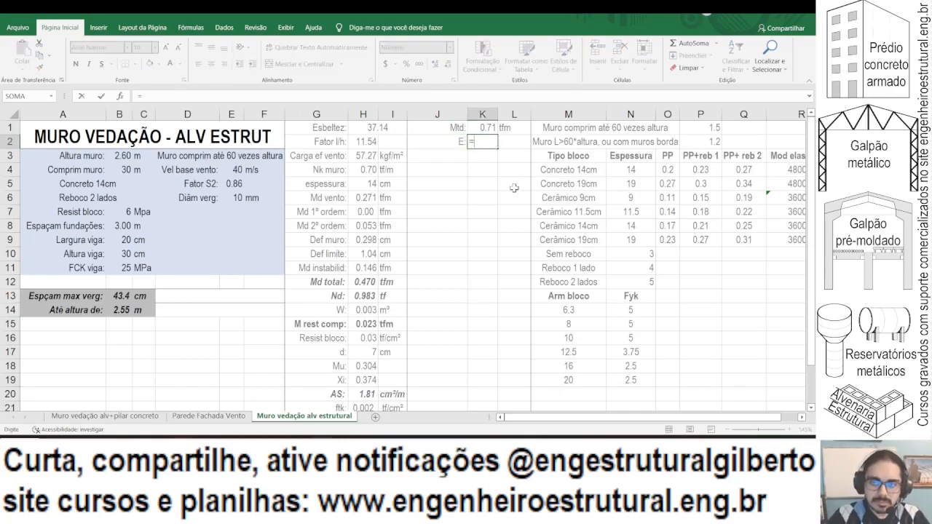
{"action": "type", "text": "(0.8+"}
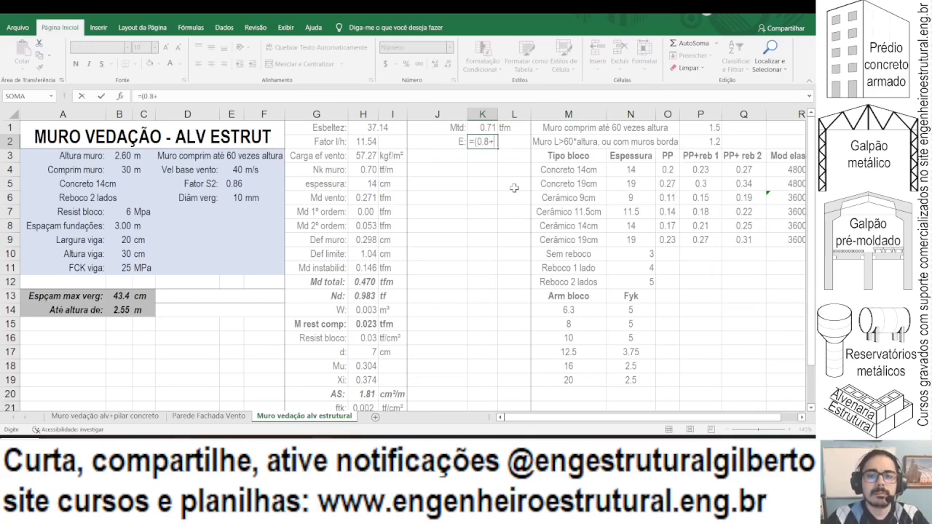
{"action": "type", "text": "0.2*"}
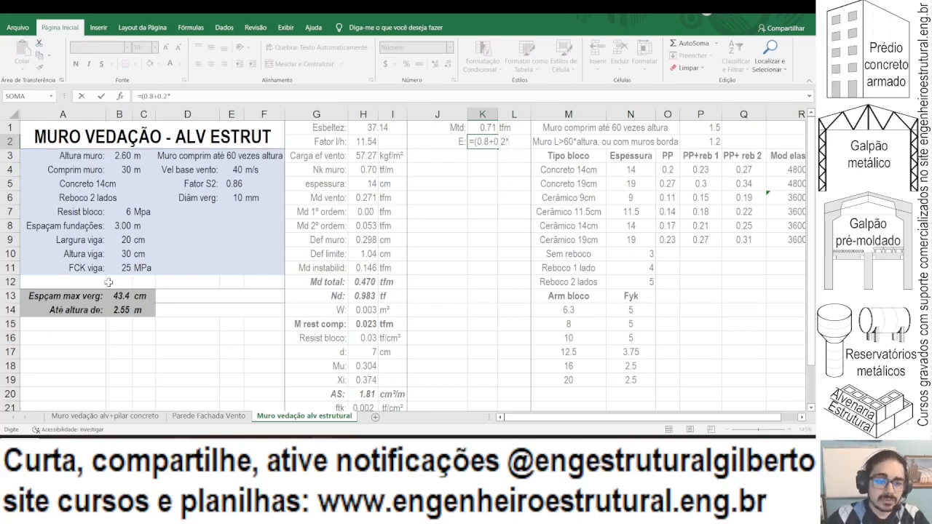
{"action": "left_click", "coordinate": [114, 268]}
{"action": "type", "text": "/80"}
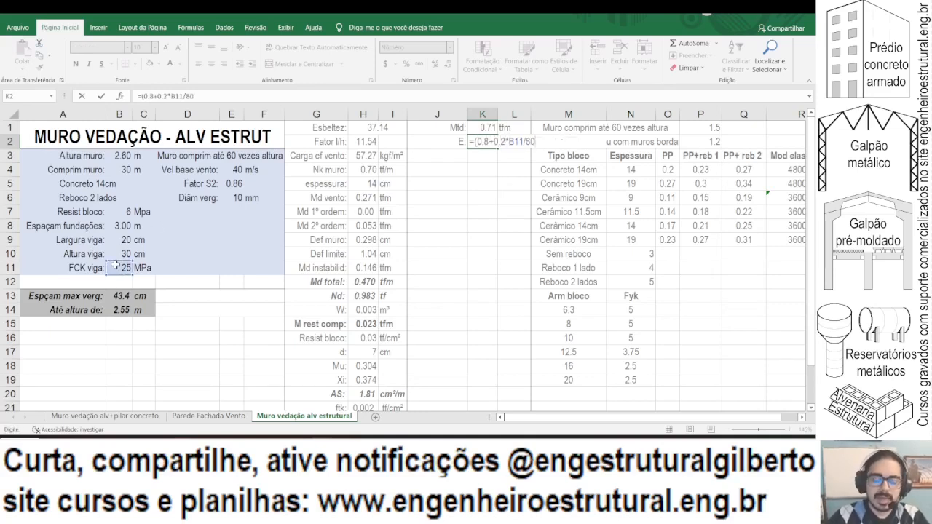
{"action": "type", "text": ")"}
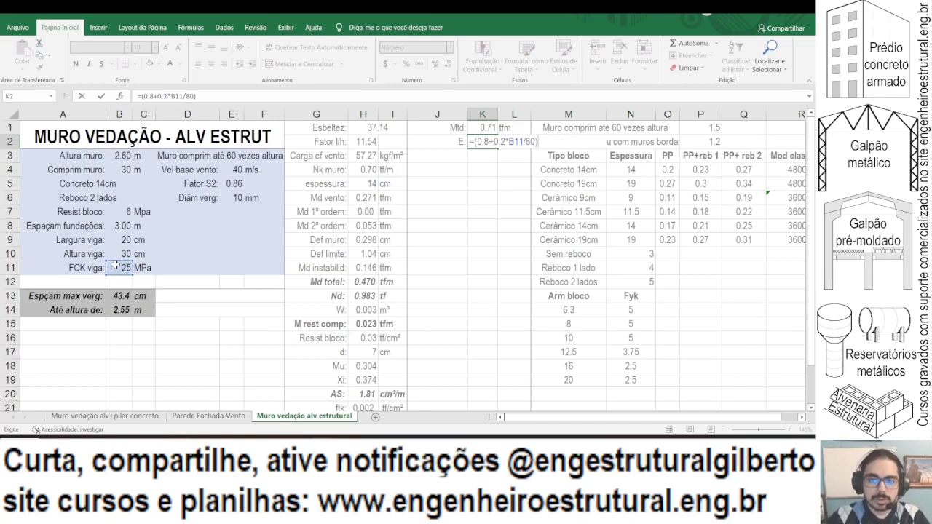
{"action": "type", "text": "*56*"}
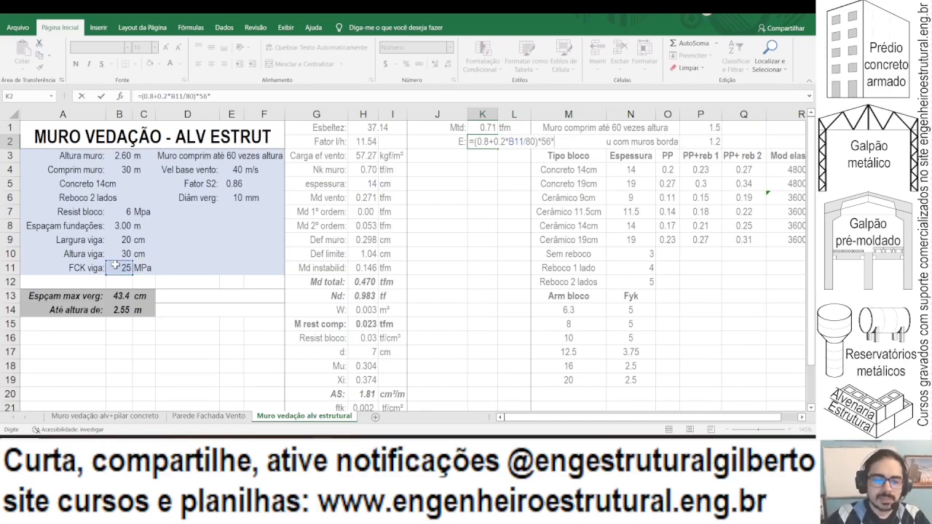
{"action": "left_click", "coordinate": [114, 267]}
{"action": "type", "text": "^0.5"}
{"action": "key", "text": "ctrl+Return"}
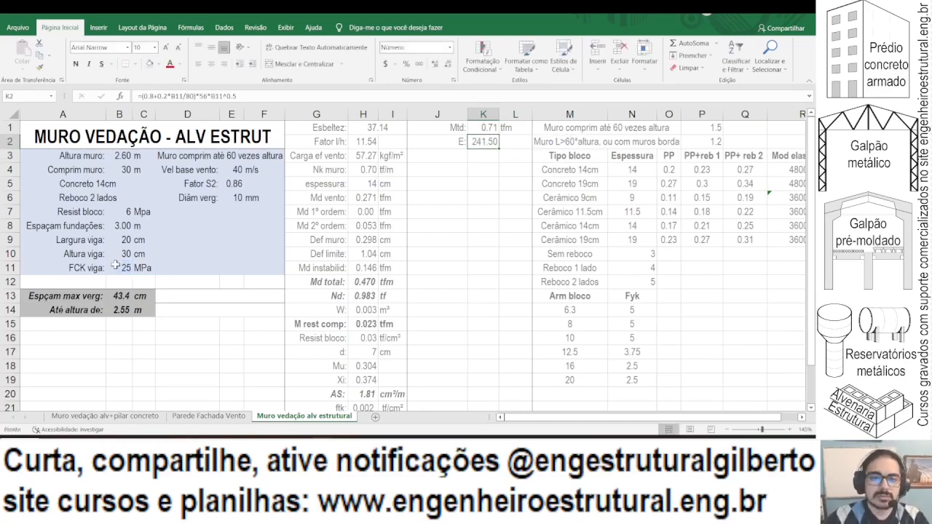
Step: Show the modulus in K2 with one decimal place and enter the unit tf/cm² in L2
{"action": "left_click", "coordinate": [440, 63]}
{"action": "left_click", "coordinate": [515, 142]}
{"action": "type", "text": "tfm"}
{"action": "key", "text": "BackSpace"}
{"action": "type", "text": "/cm²"}
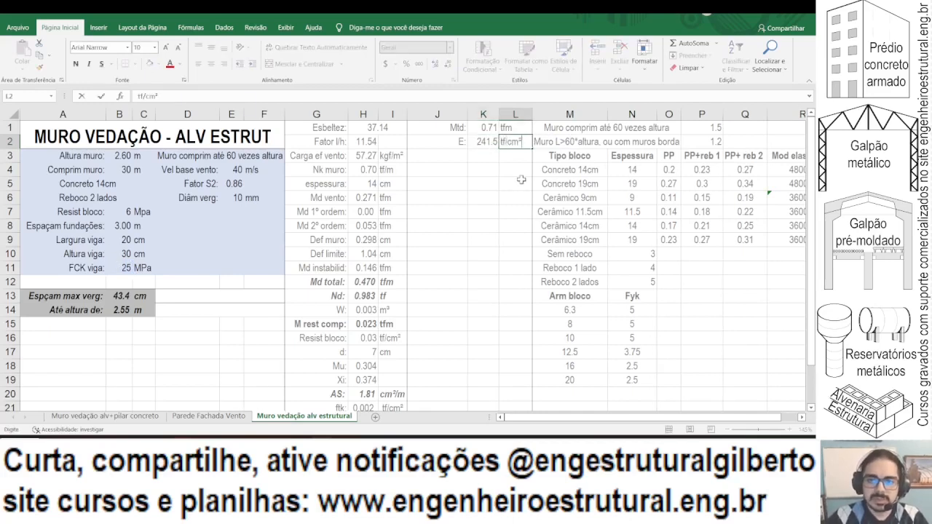
{"action": "key", "text": "Left"}
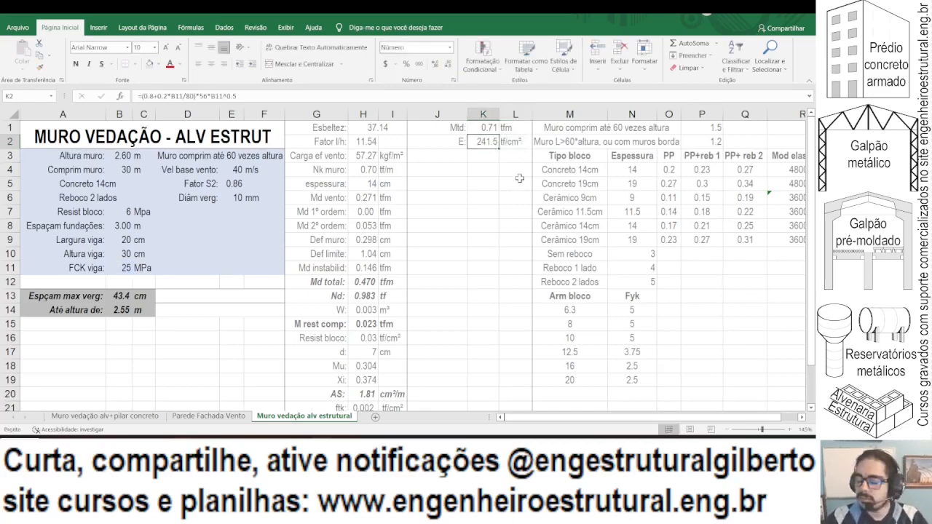
Step: Extend the K2 formula with *100^2 and change the unit in L2 to tf/m²
{"action": "key", "text": "F2"}
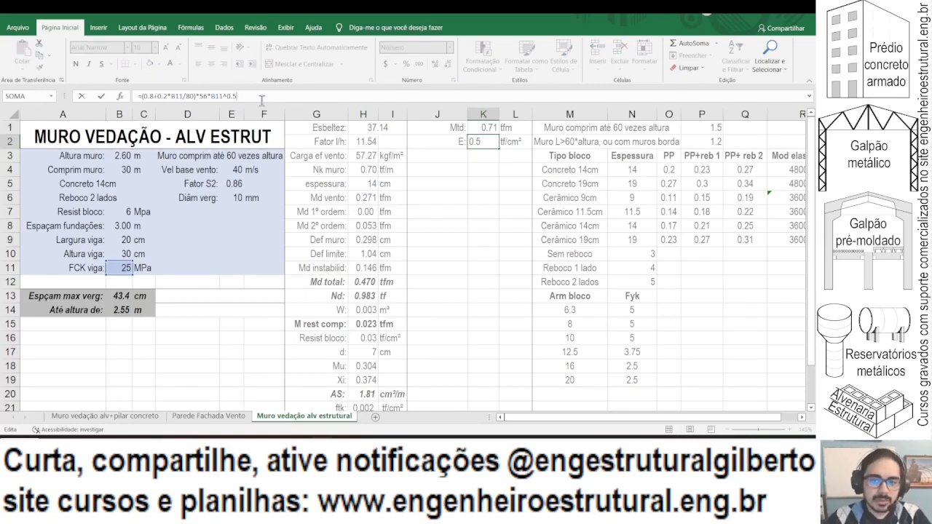
{"action": "type", "text": "*100^2"}
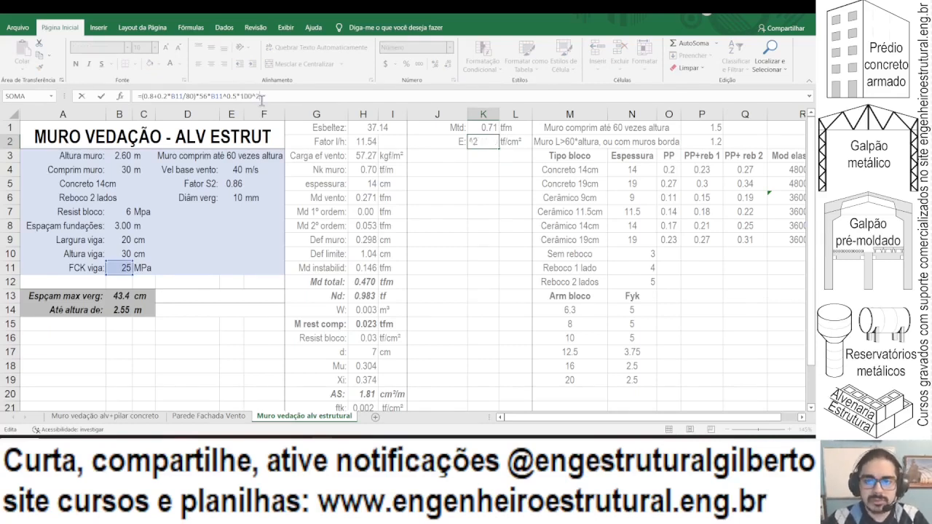
{"action": "key", "text": "Tab"}
{"action": "left_click", "coordinate": [261, 99]}
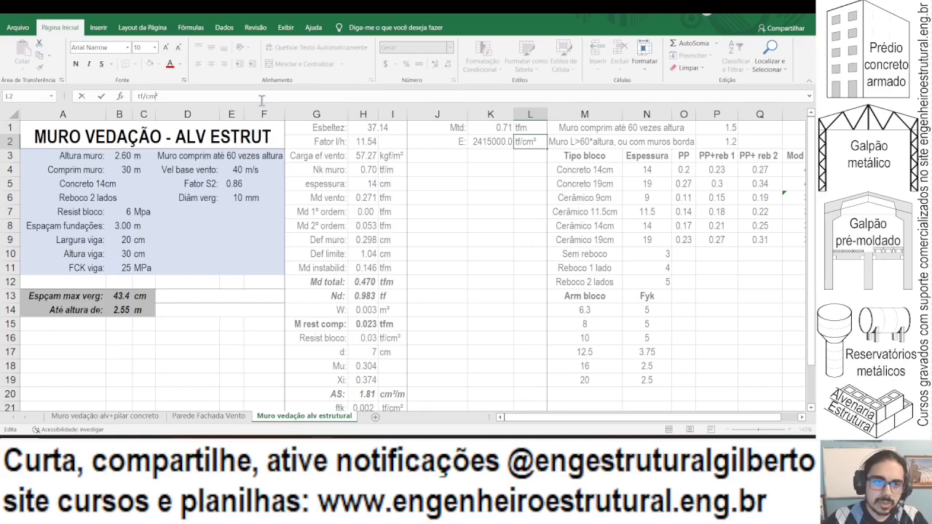
{"action": "key", "text": "Return"}
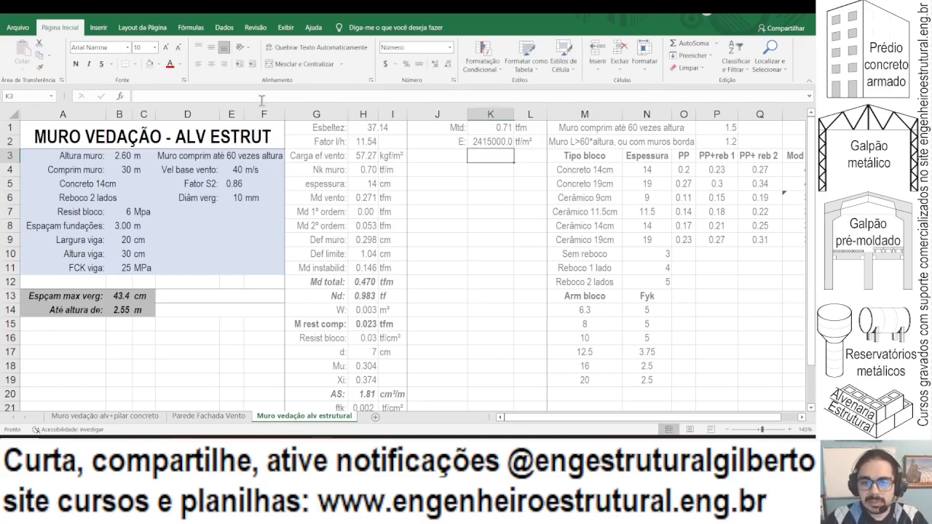
Step: Display the K2 modulus without decimal places and fit column K's width to its contents
{"action": "left_click_drag", "start_coordinate": [489, 150], "coordinate": [488, 144]}
{"action": "key", "text": "Escape"}
{"action": "left_click", "coordinate": [487, 138]}
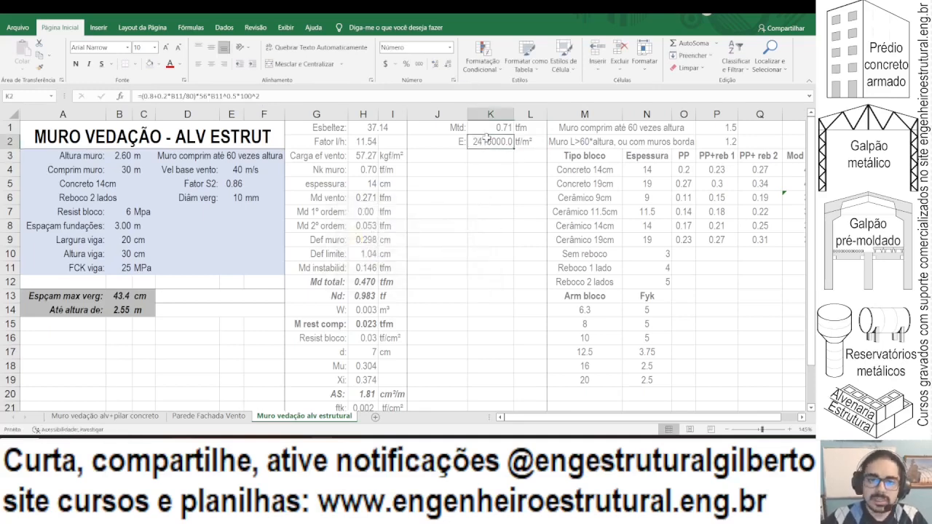
{"action": "double_click", "coordinate": [513, 113]}
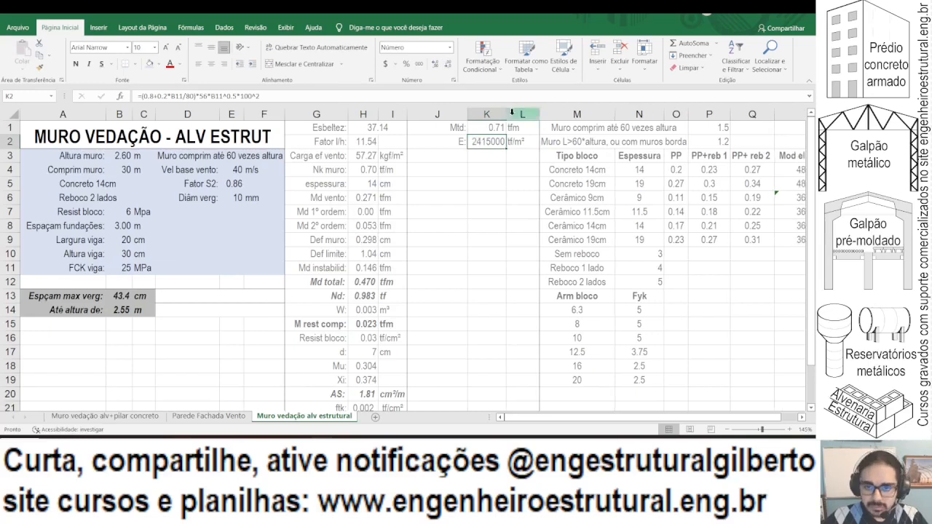
Step: Enter the label "J:" in J3 for the beam's torsional inertia
{"action": "left_click", "coordinate": [485, 155]}
{"action": "left_click", "coordinate": [459, 156]}
{"action": "left_click_drag", "start_coordinate": [456, 143], "coordinate": [487, 143]}
{"action": "left_click", "coordinate": [442, 155]}
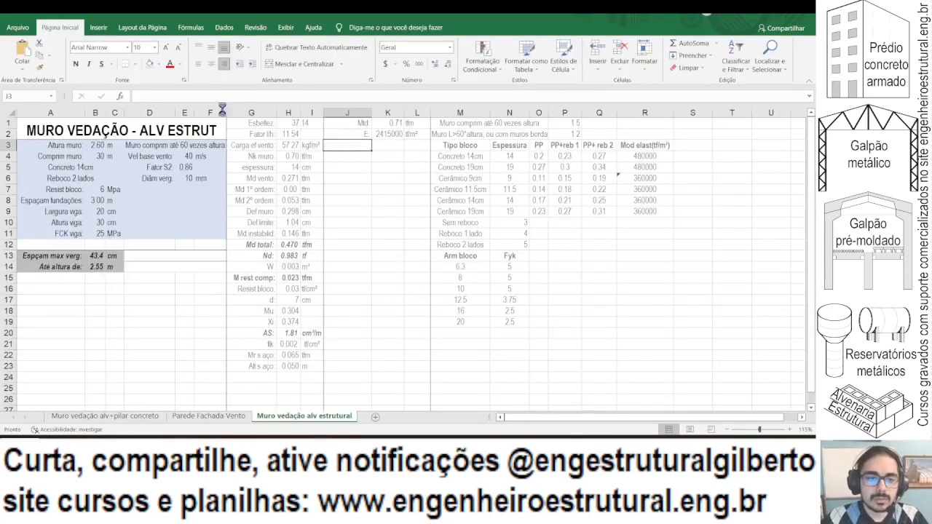
{"action": "scroll", "coordinate": [463, 217], "scroll_direction": "up", "scroll_amount": 4, "text": "ctrl"}
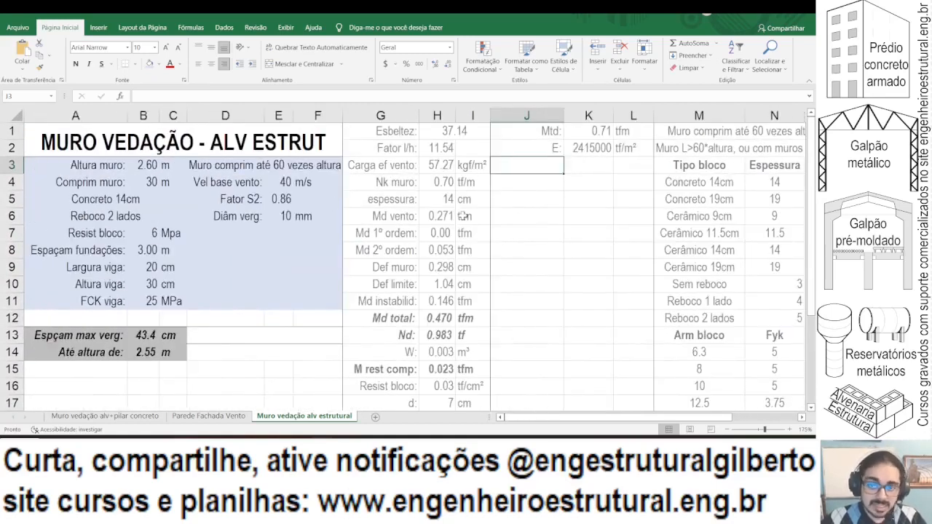
{"action": "type", "text": "J:"}
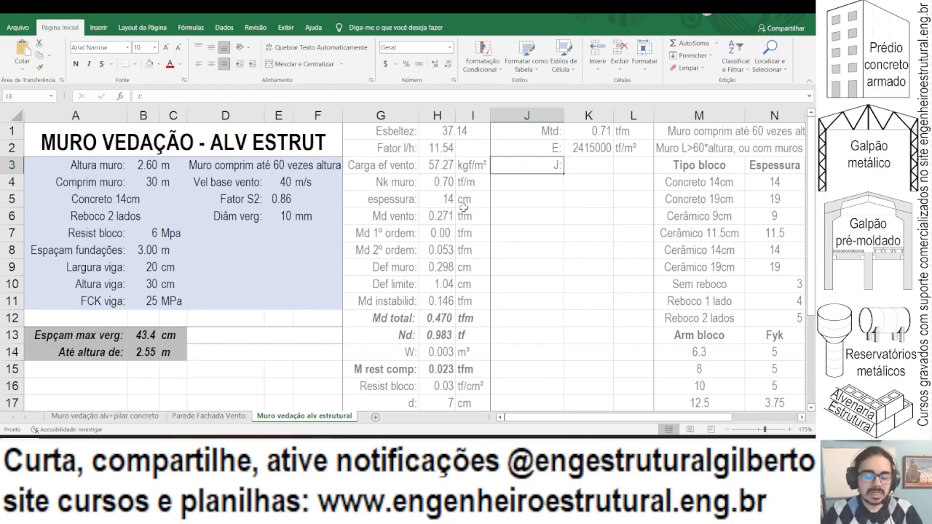
Step: Examine the polar inertia and torsional constant formulas on the browser's StructX rectangle properties page, then return to the Excel worksheet
{"action": "key", "text": "alt+Tab"}
{"action": "scroll", "coordinate": [510, 168], "scroll_direction": "up", "scroll_amount": 1}
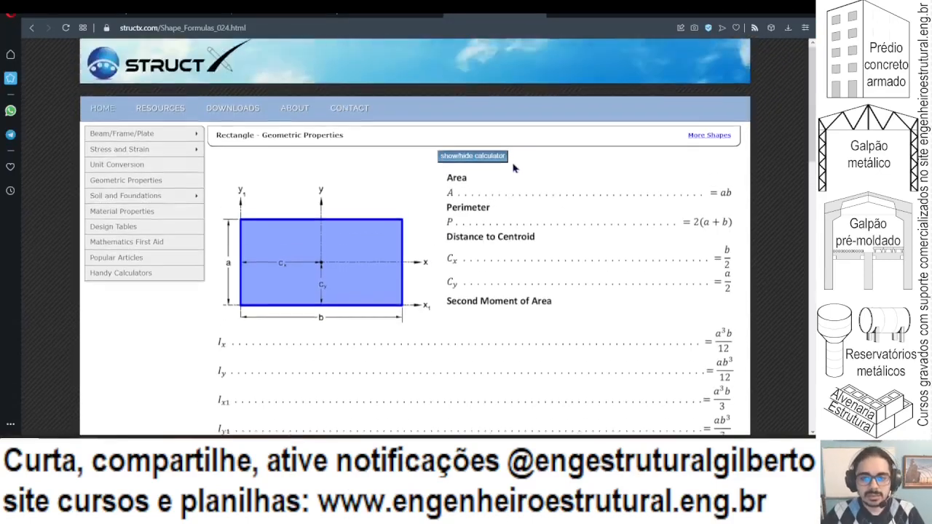
{"action": "scroll", "coordinate": [466, 153], "scroll_direction": "down", "scroll_amount": 2}
{"action": "scroll", "coordinate": [303, 159], "scroll_direction": "down", "scroll_amount": 2}
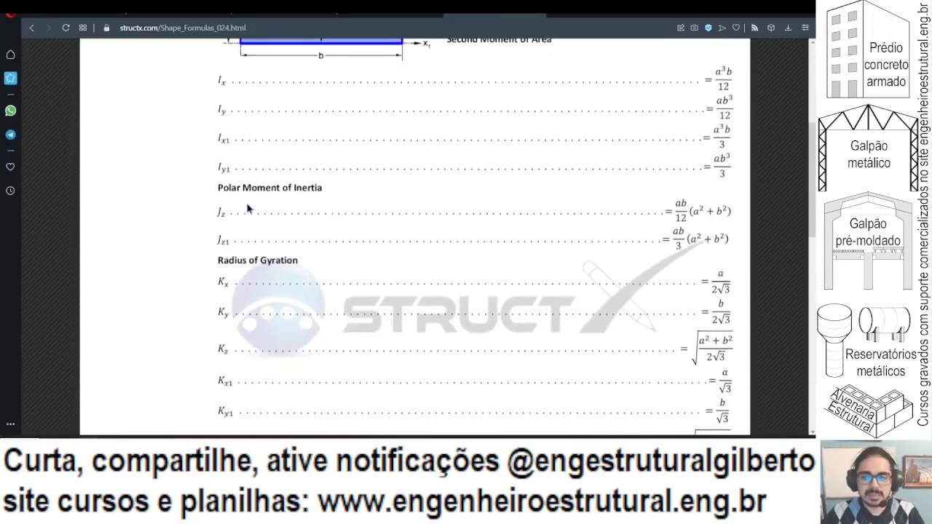
{"action": "scroll", "coordinate": [202, 211], "scroll_direction": "down", "scroll_amount": 9}
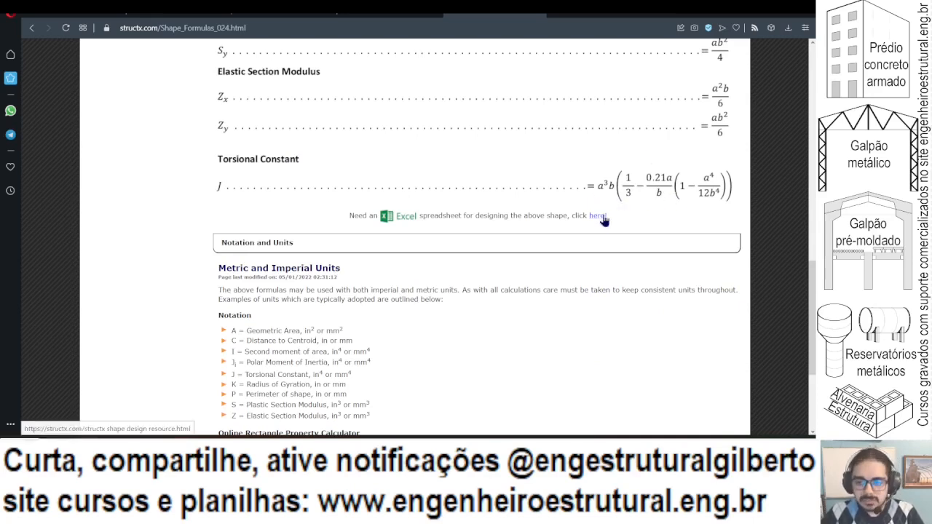
{"action": "key", "text": "alt+Tab"}
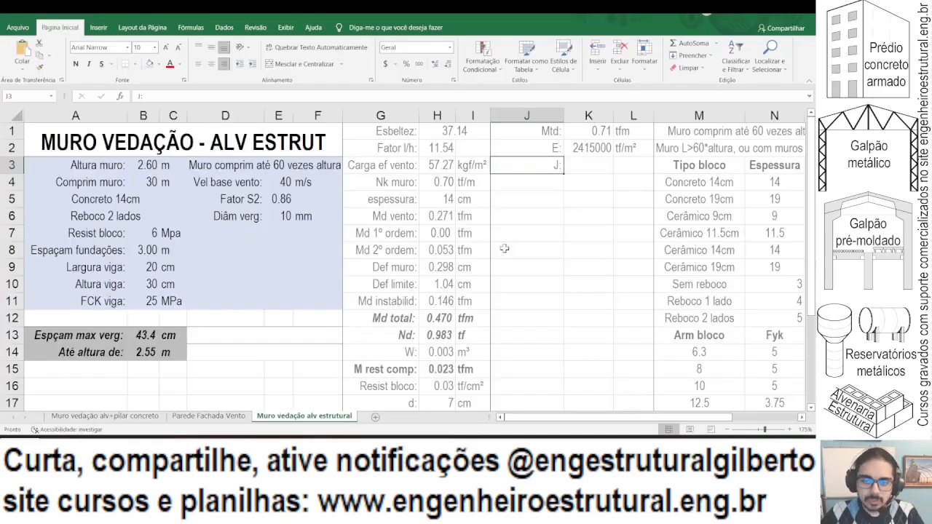
{"action": "left_click", "coordinate": [589, 162]}
{"action": "type", "text": "="}
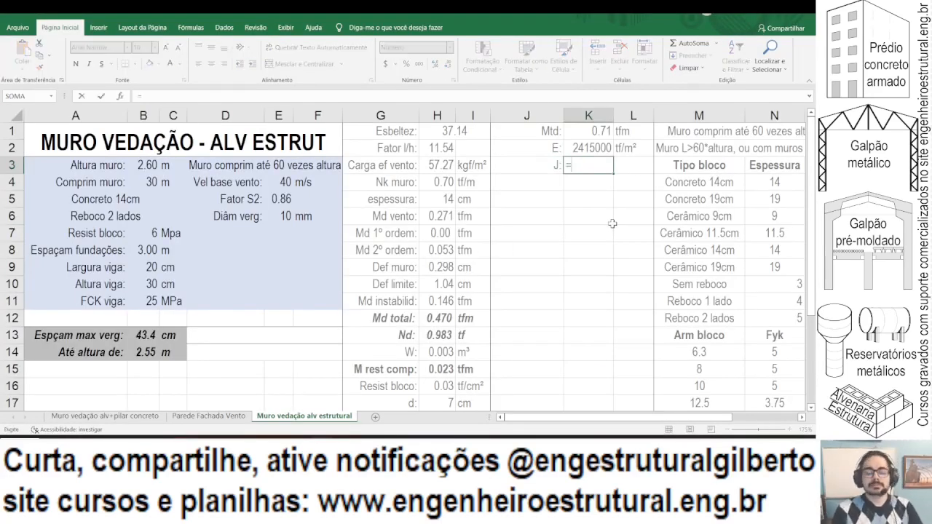
{"action": "type", "text": "mínimo("}
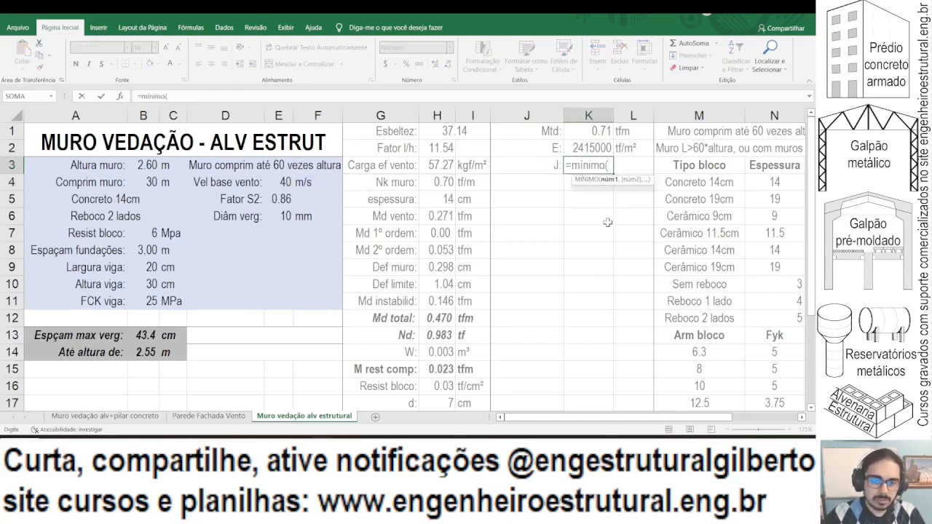
{"action": "key", "text": "Escape"}
{"action": "key", "text": "Escape"}
Step: Copy the "J:" label from J3 to J5
{"action": "key", "text": "Left"}
{"action": "key", "text": "ctrl+c"}
{"action": "left_click", "coordinate": [520, 198]}
{"action": "key", "text": "ctrl+v"}
{"action": "key", "text": "Escape"}
Step: Replace the J3 label with "Menor dim:" and enter "Maior dim:" in J4
{"action": "key", "text": "Up"}
{"action": "key", "text": "Up"}
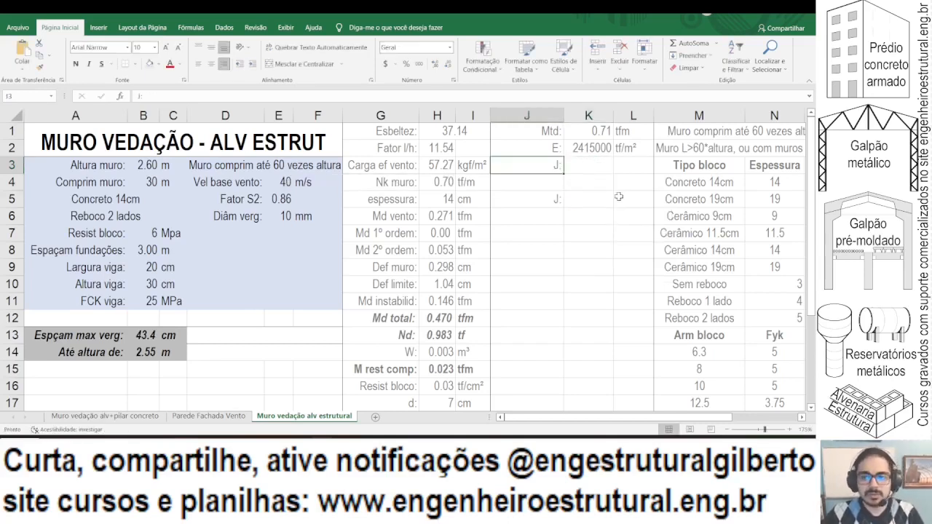
{"action": "type", "text": "Menor dim"}
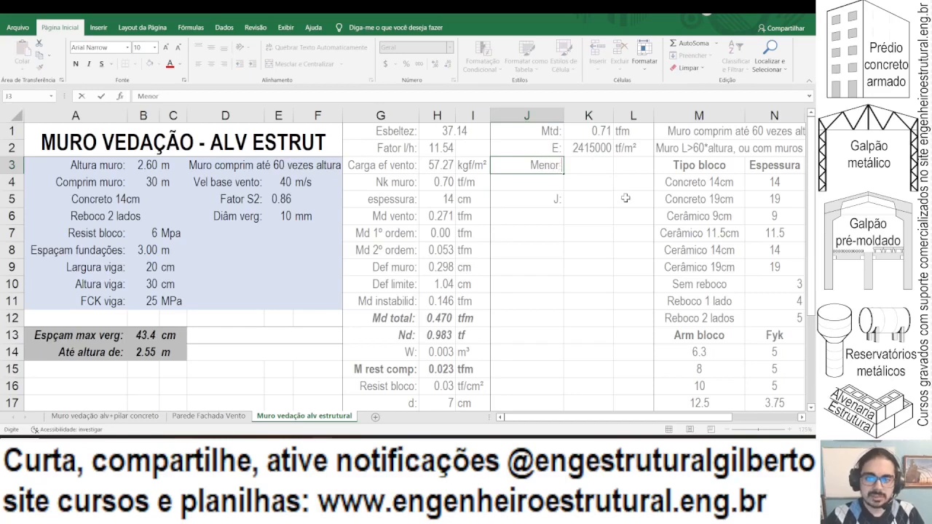
{"action": "key", "text": "Return"}
{"action": "type", "text": "Maior dim:"}
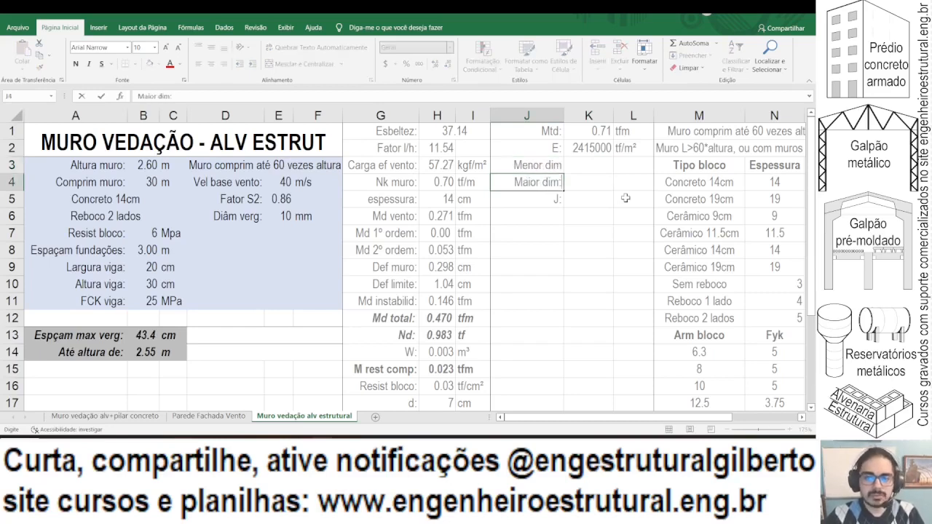
{"action": "key", "text": "Up"}
{"action": "left_click", "coordinate": [240, 97]}
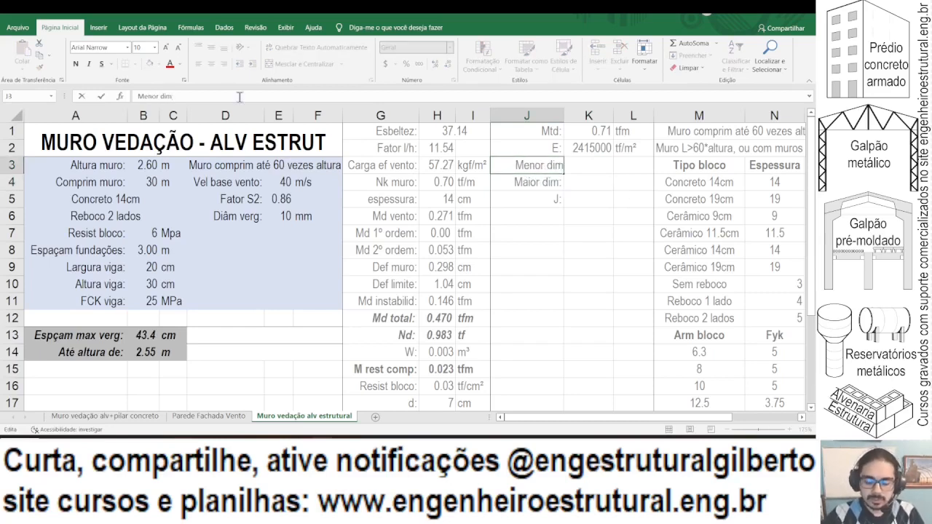
{"action": "type", "text": ":"}
Step: Enter =MÍNIMO(B9:B10) in K3 to get the beam's smaller dimension
{"action": "key", "text": "Tab"}
{"action": "type", "text": "=minimo("}
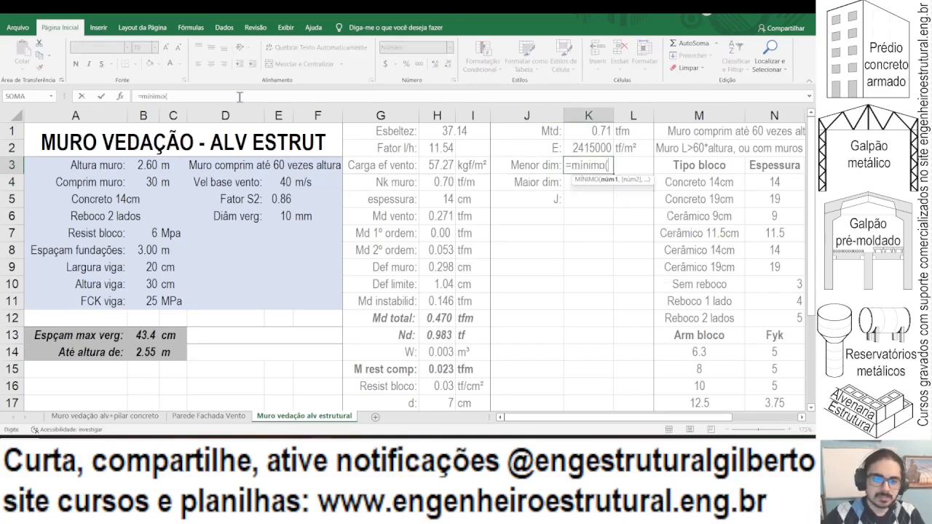
{"action": "left_click_drag", "start_coordinate": [146, 268], "coordinate": [144, 300]}
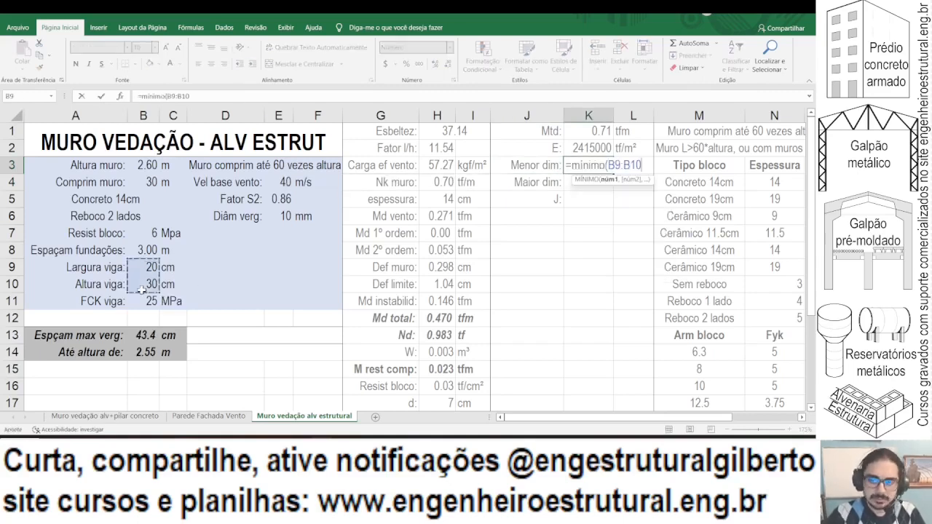
{"action": "key", "text": "Return"}
Step: Enter =MÁXIMO(B9:B10) in K4 to get the beam's larger dimension
{"action": "key", "text": "Tab"}
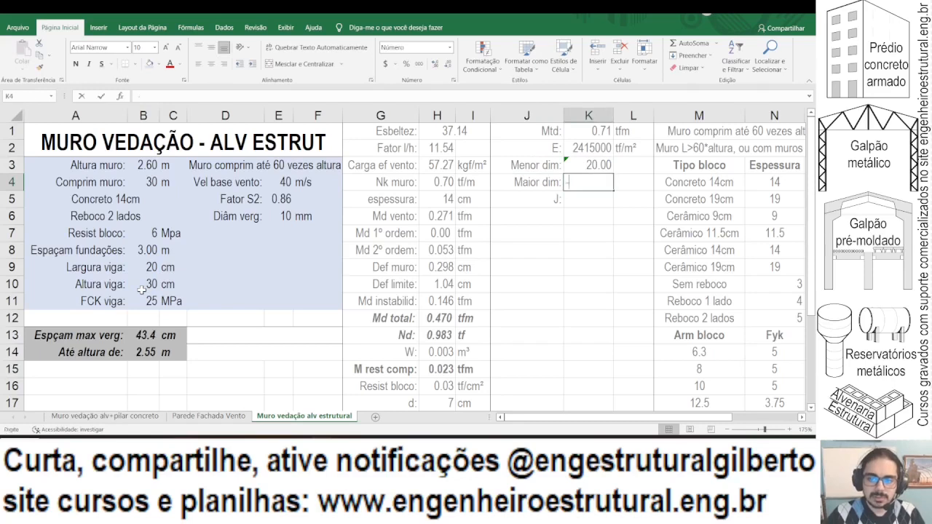
{"action": "type", "text": "=má"}
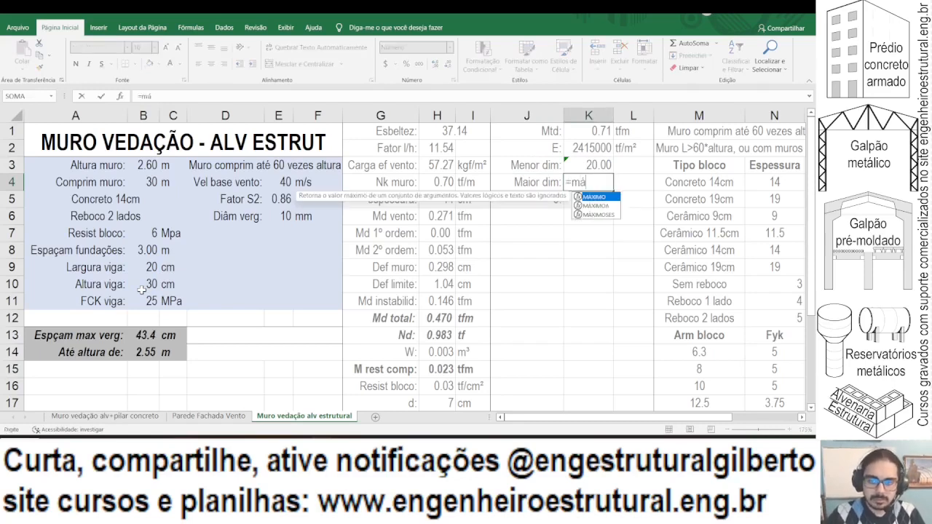
{"action": "type", "text": "ximo("}
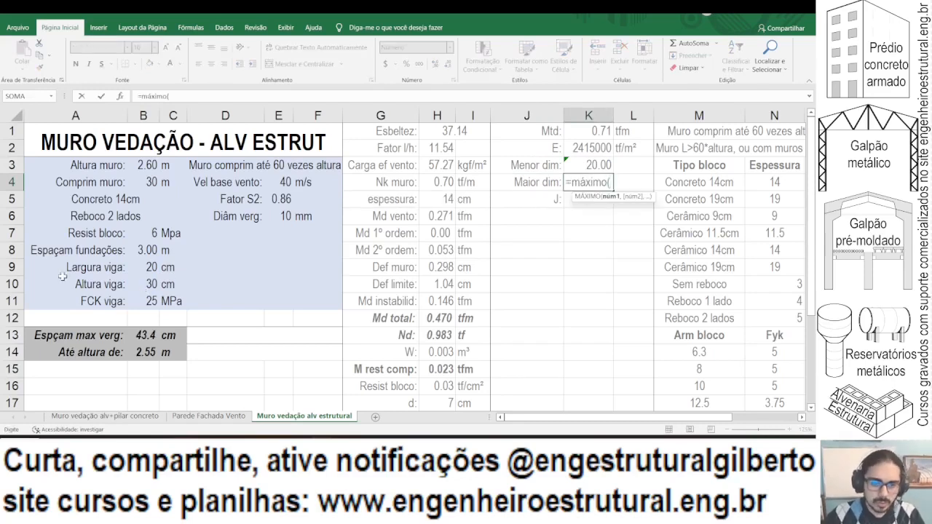
{"action": "left_click_drag", "start_coordinate": [151, 264], "coordinate": [146, 280]}
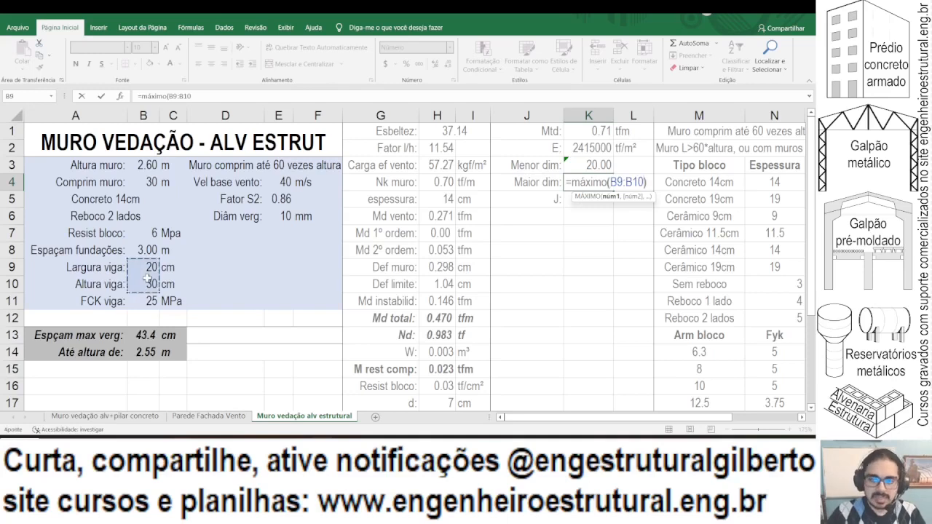
{"action": "key", "text": "Return"}
Step: Format the smaller and larger dimensions in K3:K4 to show no decimal places
{"action": "left_click_drag", "start_coordinate": [589, 182], "coordinate": [588, 166]}
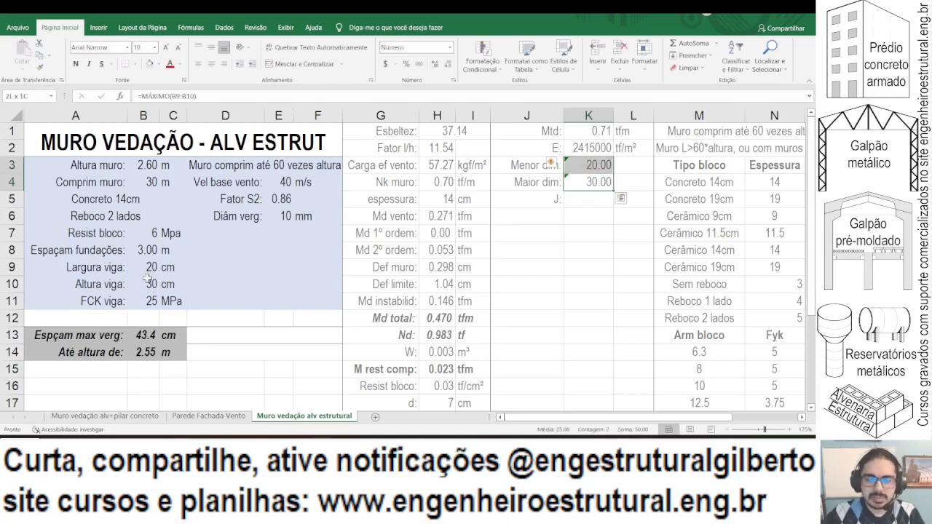
{"action": "left_click", "coordinate": [447, 68]}
{"action": "left_click", "coordinate": [447, 68]}
Step: Begin the torsional inertia formula in K5 with =K3^3*K4
{"action": "left_click", "coordinate": [589, 199]}
{"action": "type", "text": "="}
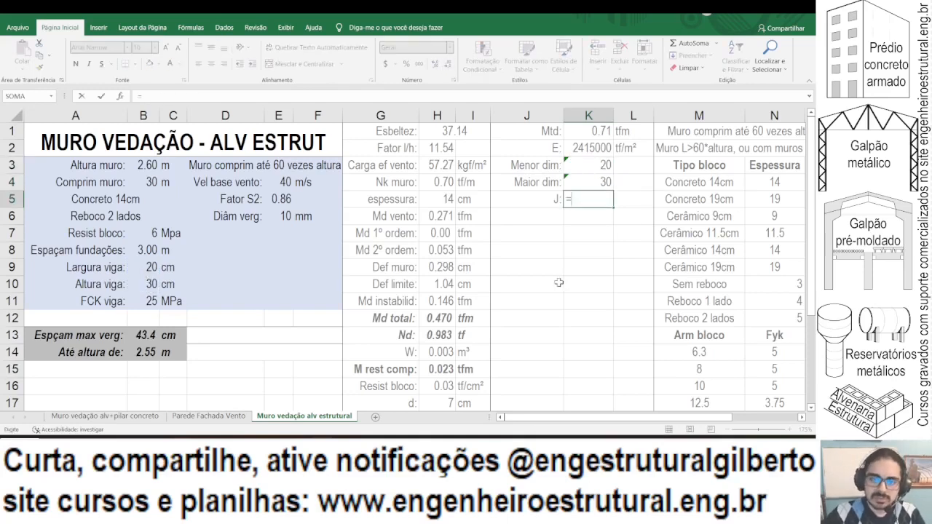
{"action": "left_click", "coordinate": [570, 163]}
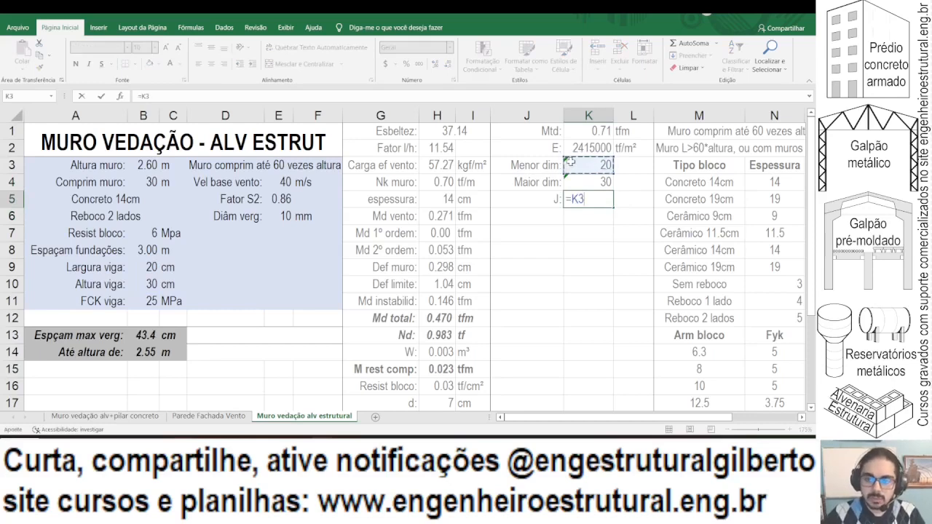
{"action": "type", "text": "^3*"}
{"action": "left_click", "coordinate": [604, 182]}
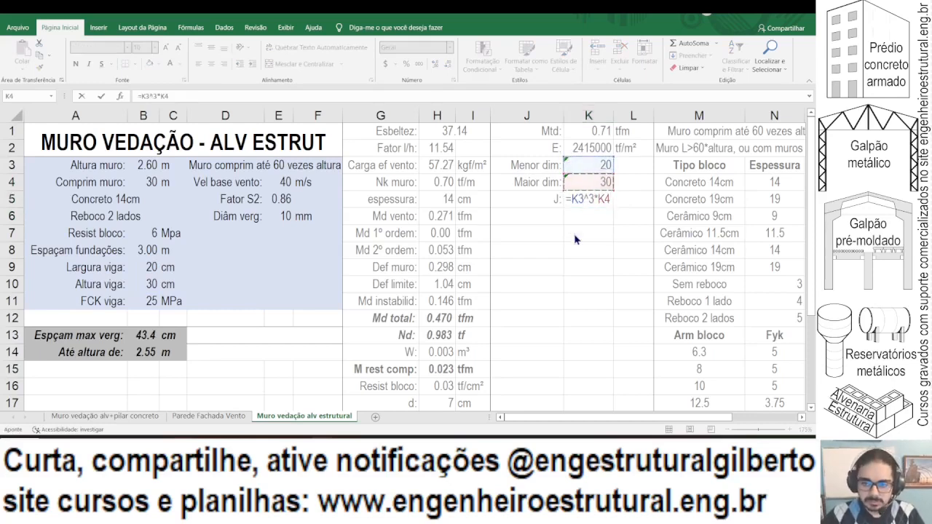
Step: Extend the K5 formula with *(1/3-0.21, checking it against the torsional constant reference in the other window
{"action": "key", "text": "alt+Tab"}
{"action": "key", "text": "alt+Tab"}
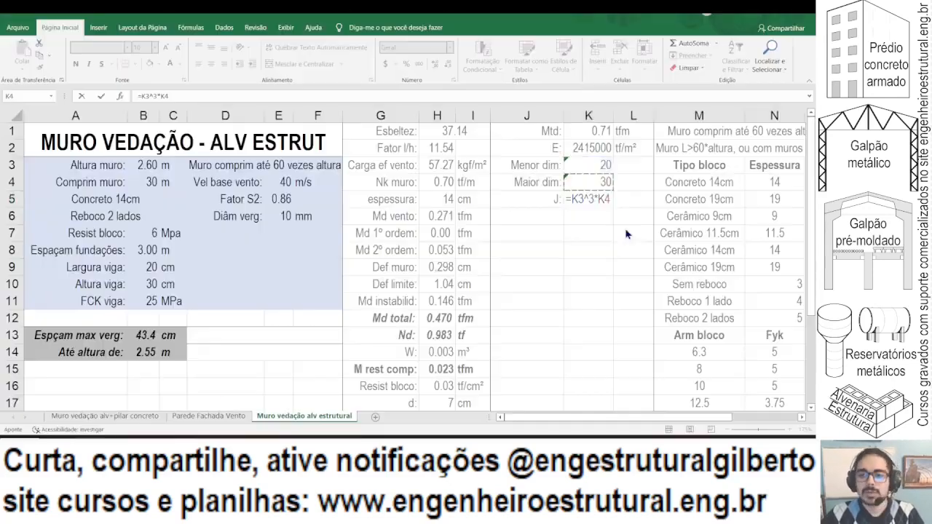
{"action": "type", "text": "*"}
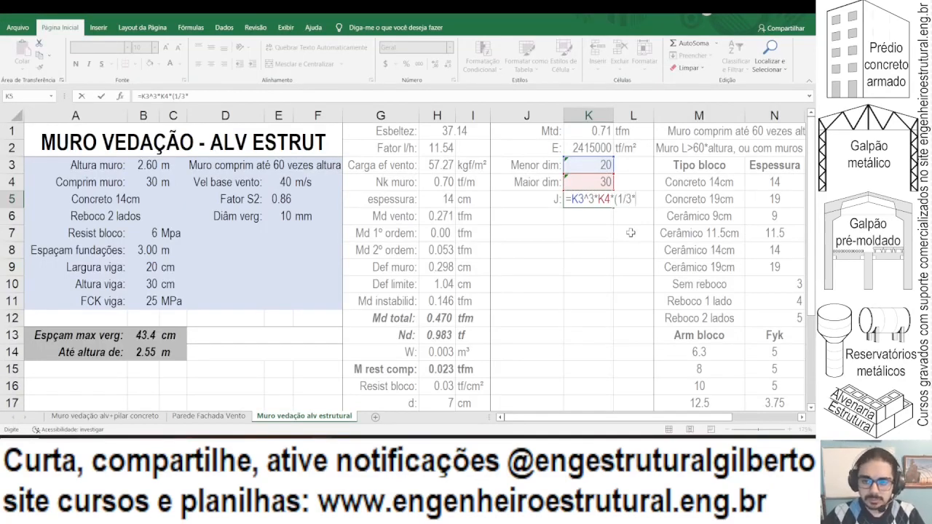
{"action": "key", "text": "alt+Tab"}
{"action": "key", "text": "alt+Tab"}
{"action": "type", "text": "(1/3-"}
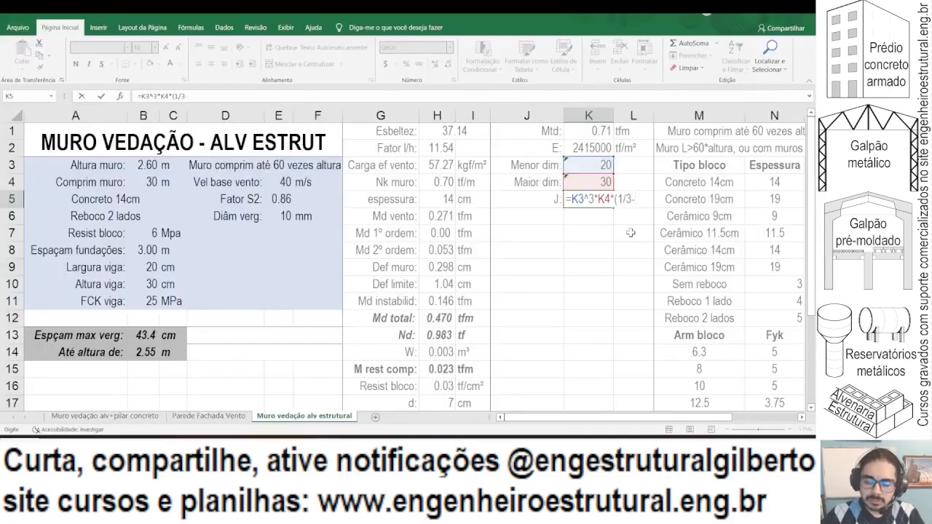
{"action": "key", "text": "alt+Tab"}
{"action": "key", "text": "alt+Tab"}
{"action": "type", "text": "0.21"}
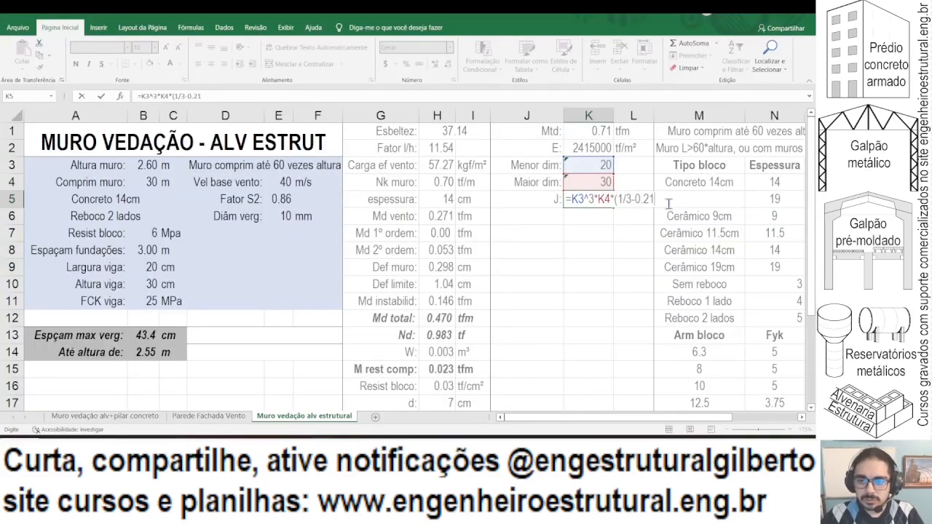
Step: Multiply the 0.21 term in the K5 formula by K3/K4, checking it against the reference formula
{"action": "type", "text": "*"}
{"action": "left_click", "coordinate": [585, 165]}
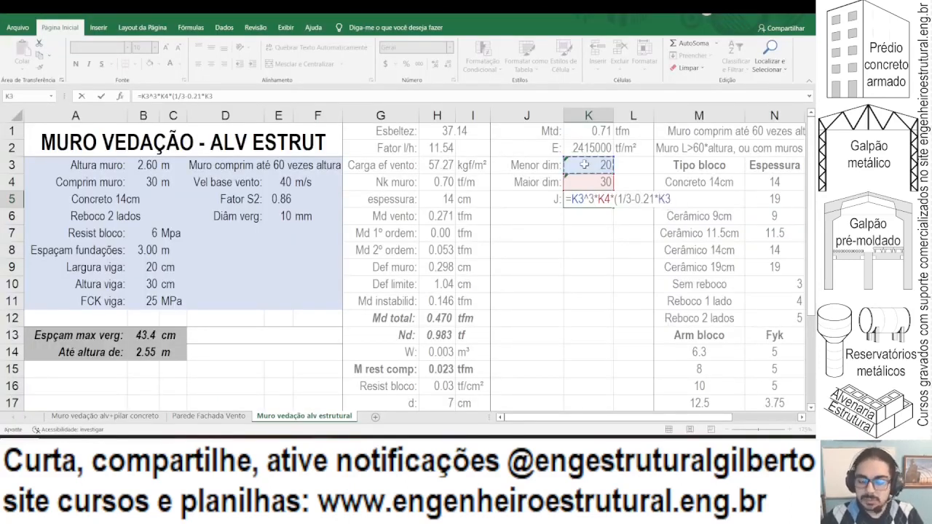
{"action": "type", "text": "/"}
{"action": "key", "text": "alt+Tab"}
{"action": "key", "text": "alt+Tab"}
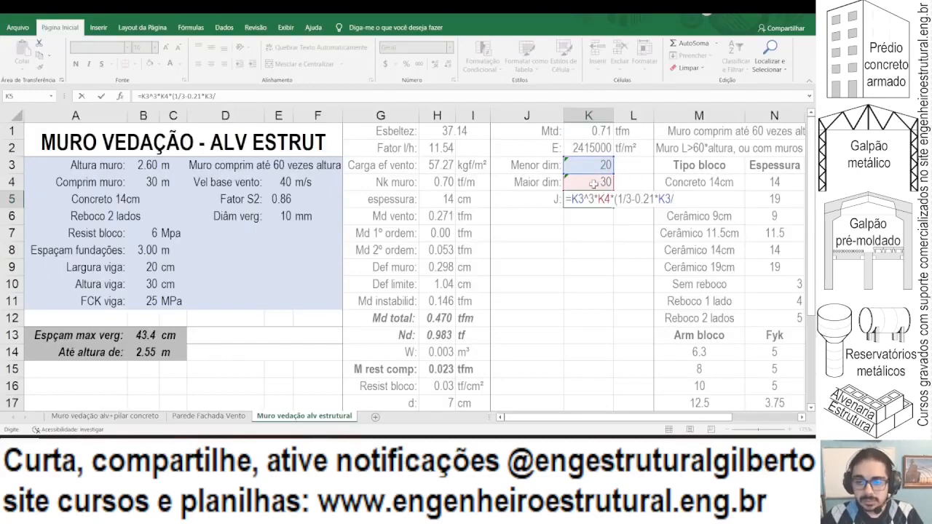
{"action": "left_click", "coordinate": [594, 184]}
{"action": "key", "text": "alt+Tab"}
{"action": "key", "text": "alt+Tab"}
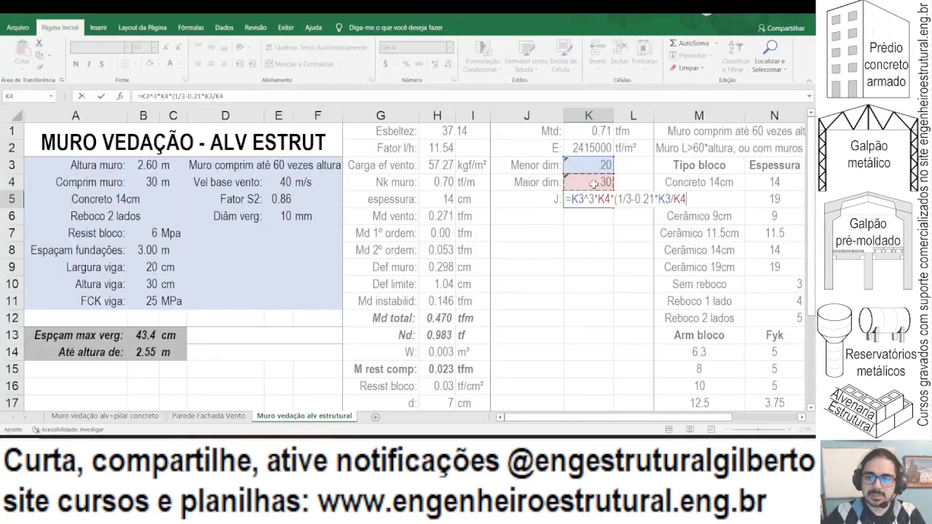
Step: Continue the K5 formula with the factor *(1-K3^4/ following the reference formula
{"action": "type", "text": "*"}
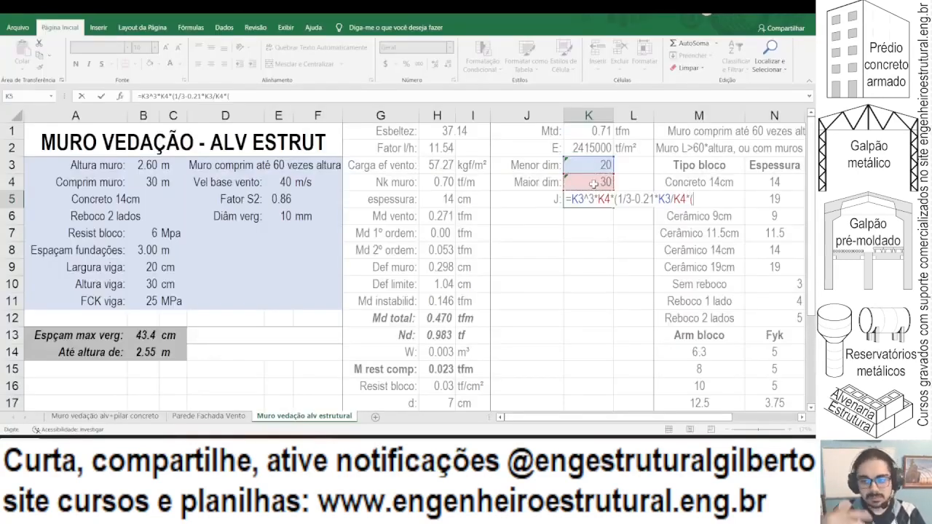
{"action": "key", "text": "alt+Tab"}
{"action": "key", "text": "alt+Tab"}
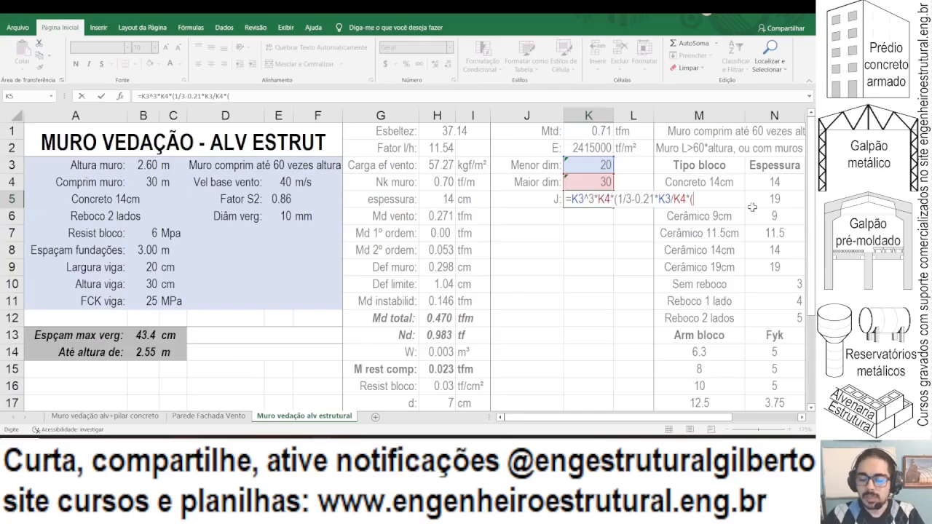
{"action": "key", "text": "alt+Tab"}
{"action": "key", "text": "alt+Tab"}
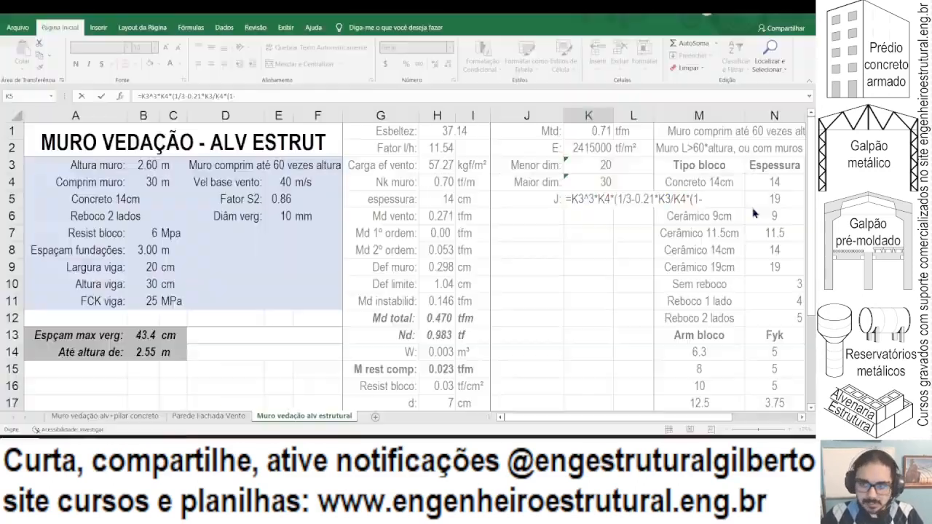
{"action": "left_click", "coordinate": [585, 162]}
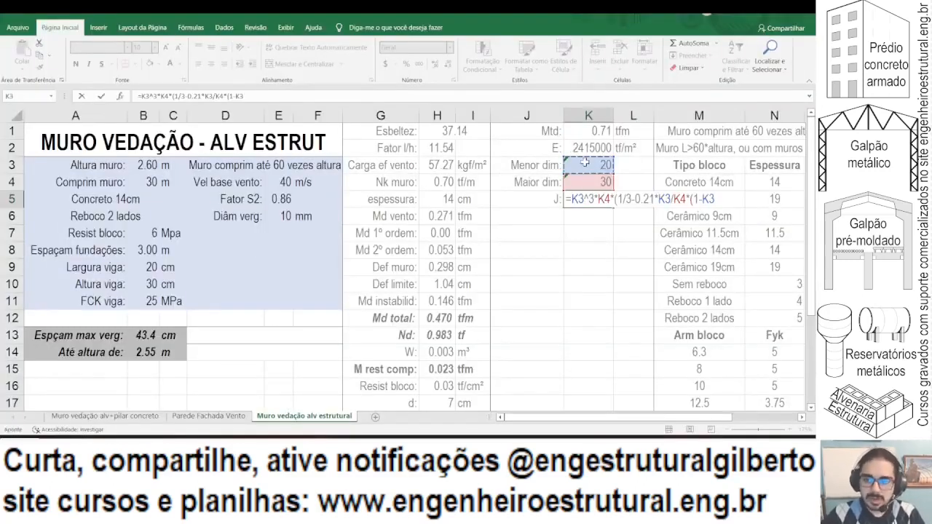
{"action": "type", "text": "^4/"}
Step: Complete the K5 formula with the denominator (12*K4^4) and the closing parentheses, and commit it
{"action": "key", "text": "alt+Tab"}
{"action": "key", "text": "alt+Tab"}
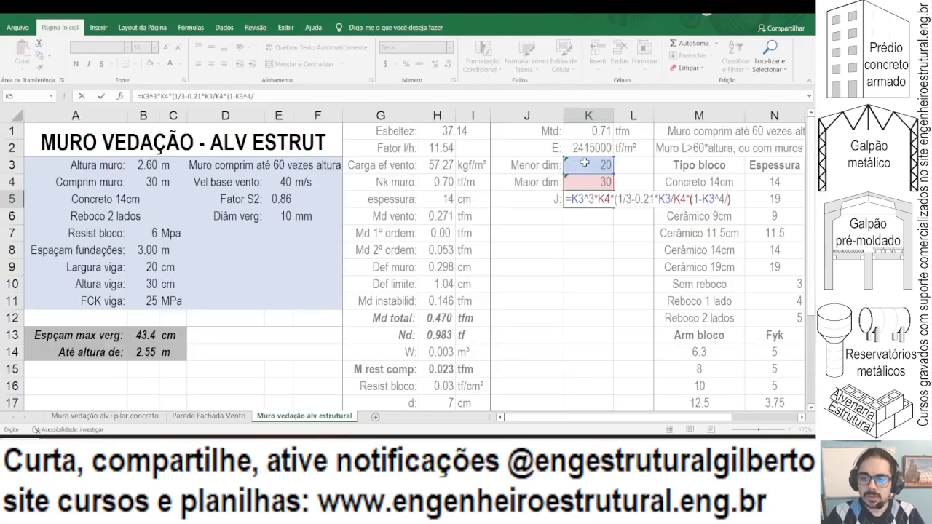
{"action": "type", "text": "(12*"}
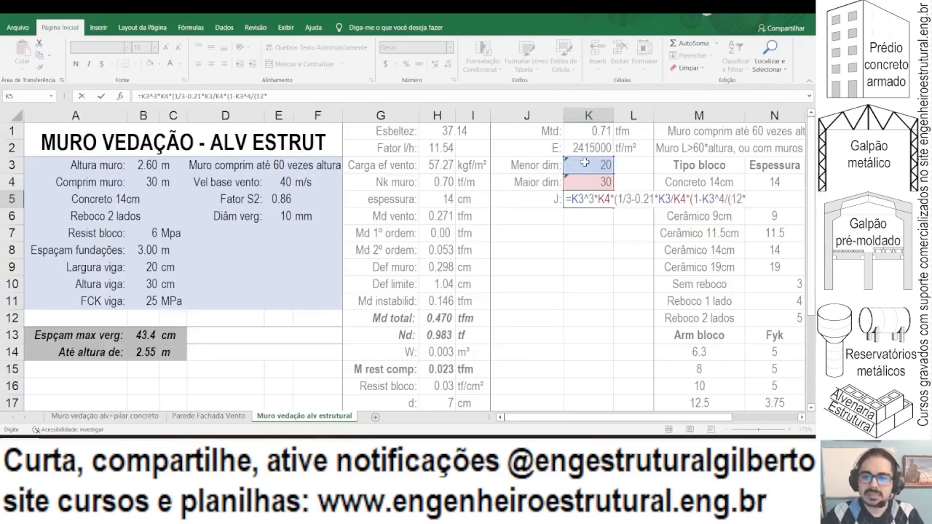
{"action": "left_click", "coordinate": [595, 183]}
{"action": "key", "text": "alt+Tab"}
{"action": "key", "text": "alt+Tab"}
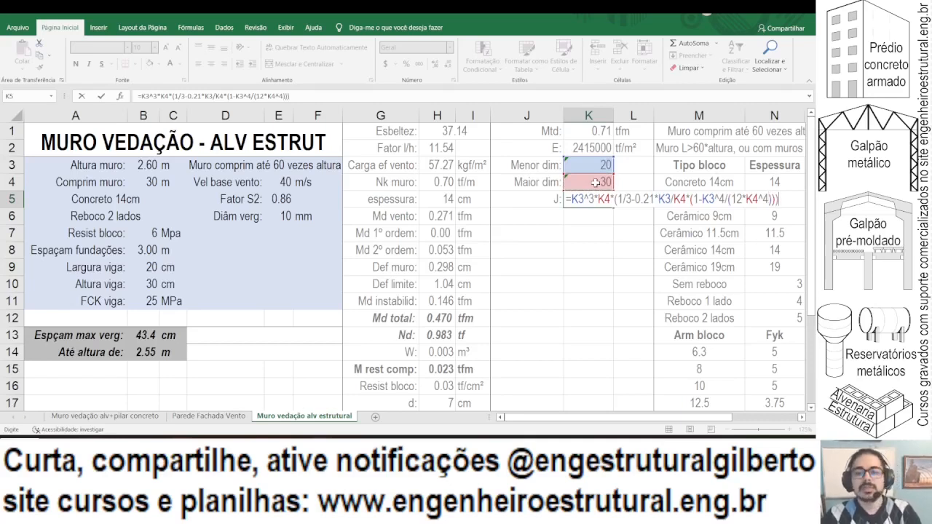
{"action": "key", "text": "Return"}
{"action": "key", "text": "Up"}
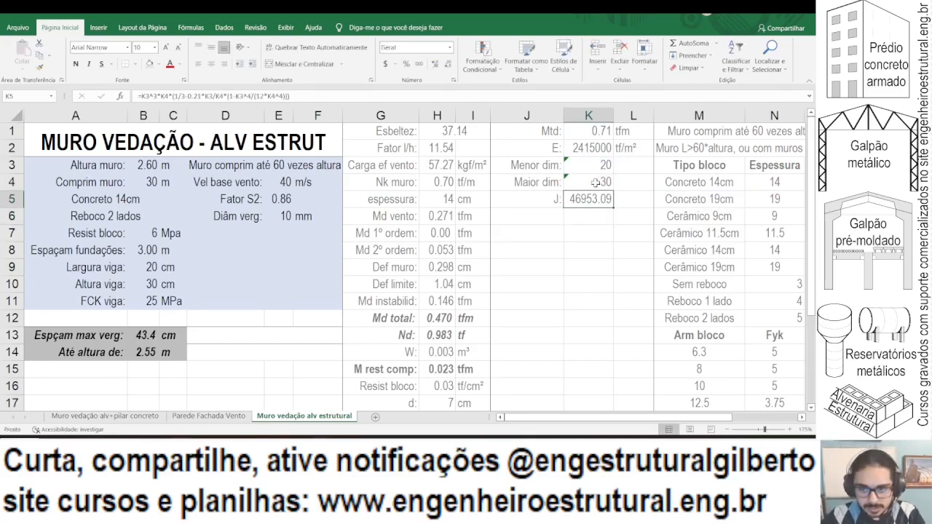
Step: Show the torsional inertia in K5 with one decimal place and enter the unit cm^4 in L5
{"action": "left_click", "coordinate": [448, 66]}
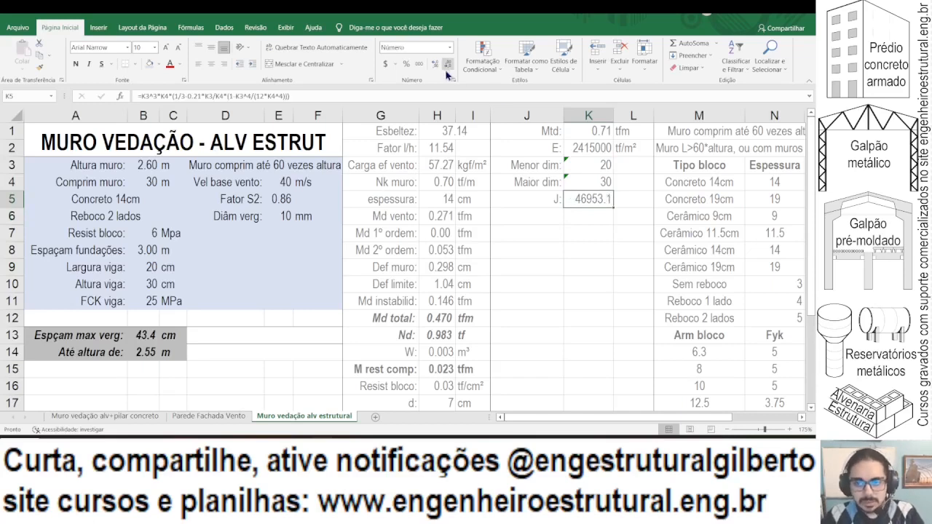
{"action": "left_click", "coordinate": [630, 207]}
{"action": "type", "text": "cm"}
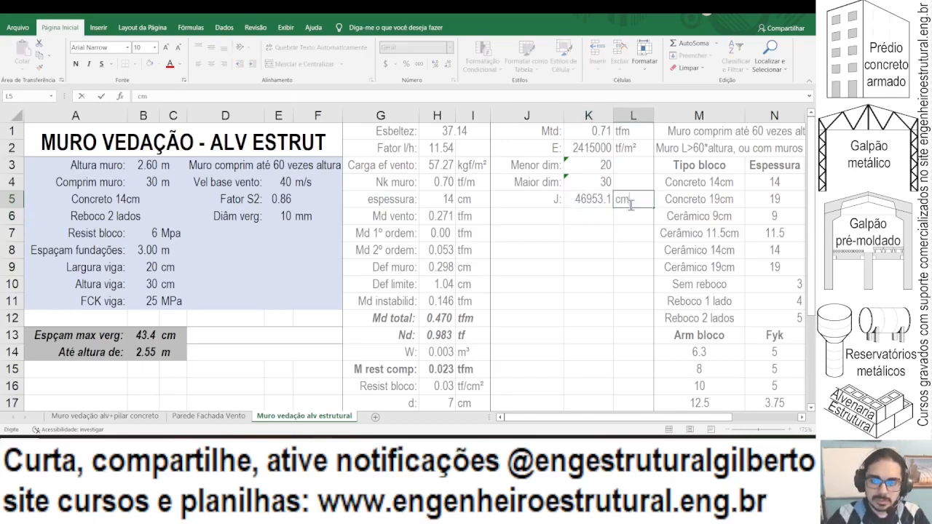
{"action": "type", "text": "^4"}
{"action": "key", "text": "Return"}
Step: Enclose the whole K5 torsional inertia formula in parentheses and divide it by 100^4 to convert to metres
{"action": "key", "text": "Up"}
{"action": "key", "text": "Left"}
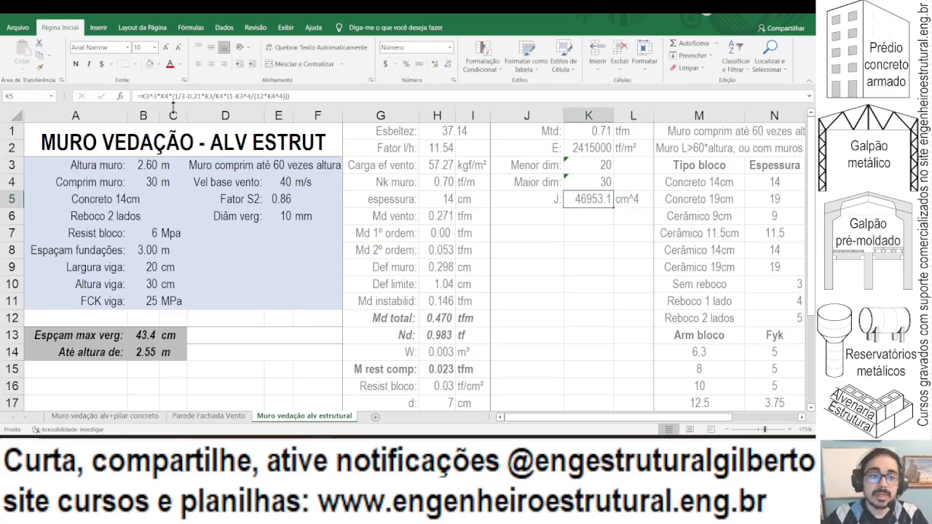
{"action": "left_click", "coordinate": [141, 97]}
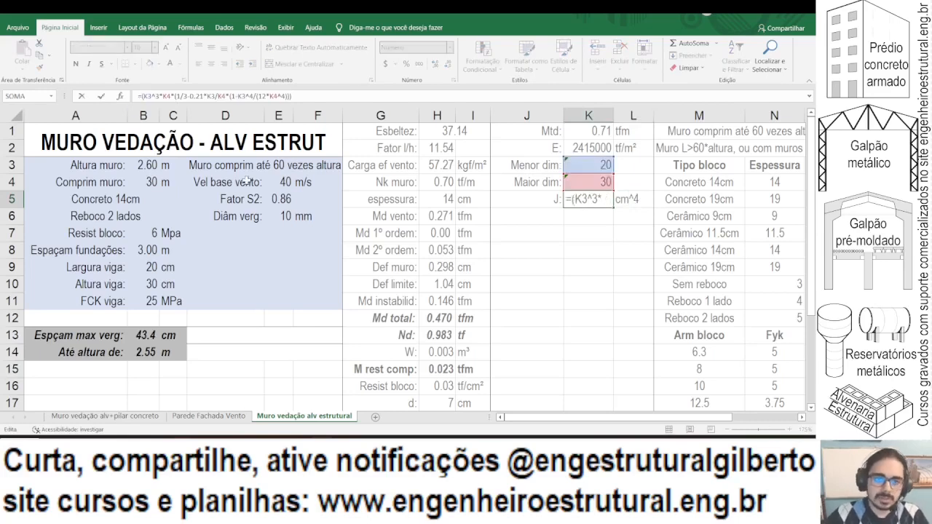
{"action": "left_click", "coordinate": [355, 97]}
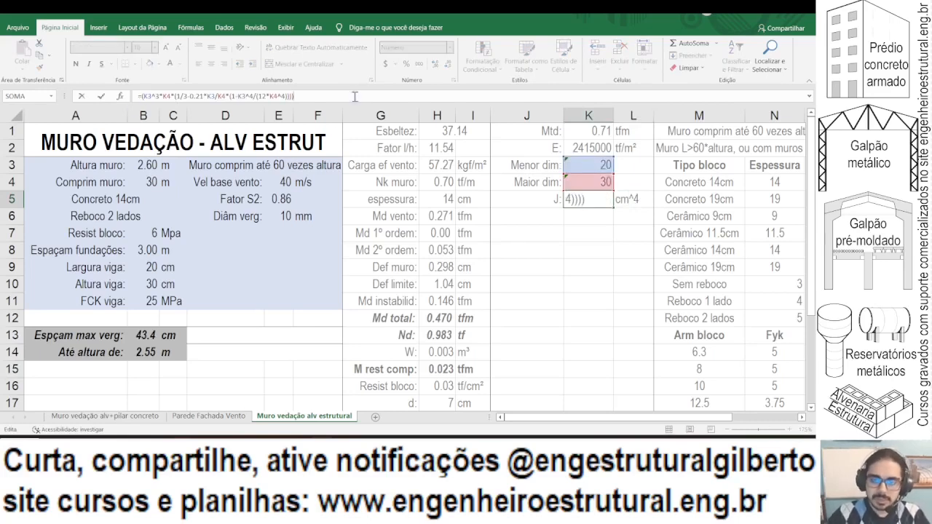
{"action": "type", "text": "/100"}
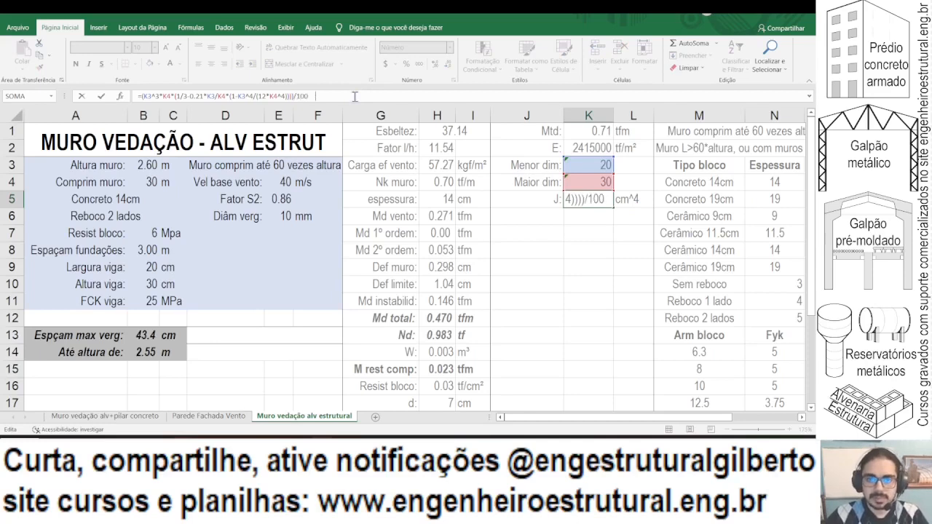
{"action": "type", "text": "^4"}
{"action": "key", "text": "Return"}
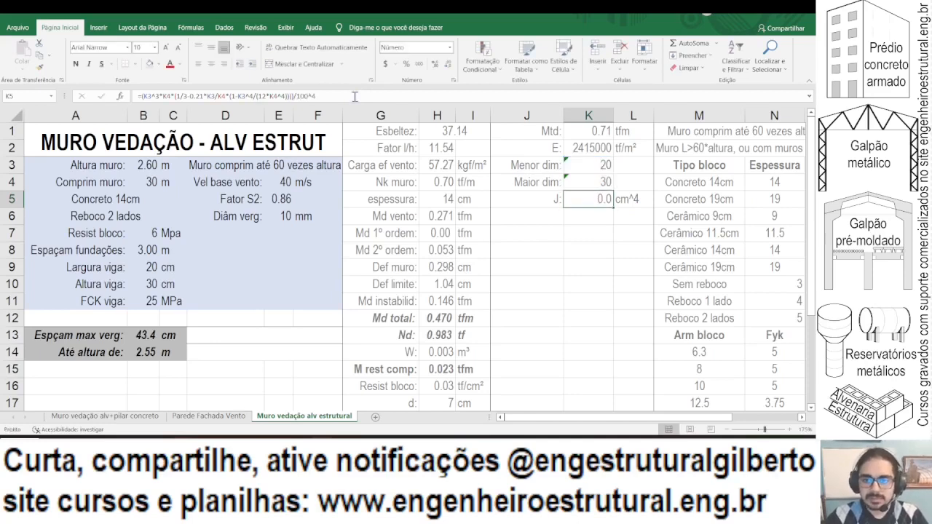
Step: Increase the torsional inertia in K5 to six decimal places
{"action": "left_click", "coordinate": [437, 66]}
{"action": "left_click", "coordinate": [437, 66]}
{"action": "left_click", "coordinate": [437, 65]}
{"action": "left_click", "coordinate": [437, 66]}
{"action": "left_click", "coordinate": [437, 65]}
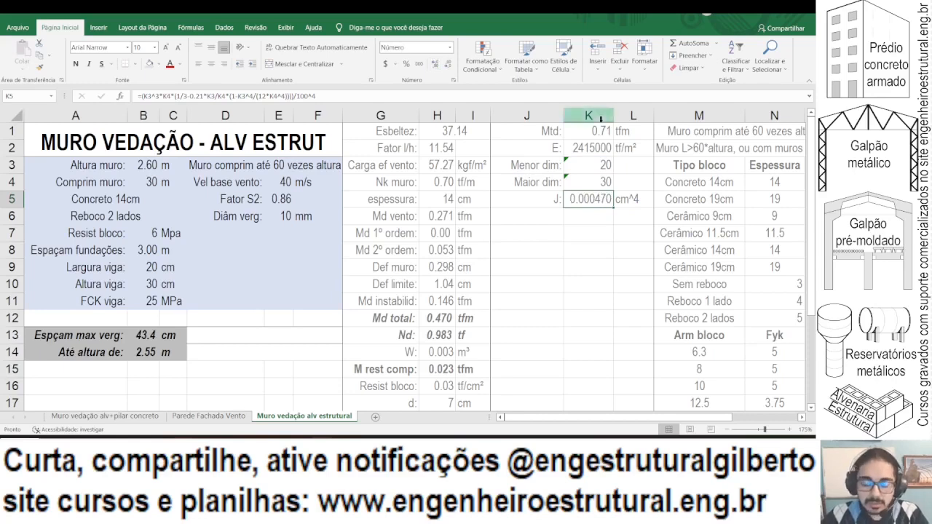
Step: Change the torsional inertia unit in L5 to m^4
{"action": "key", "text": "Right"}
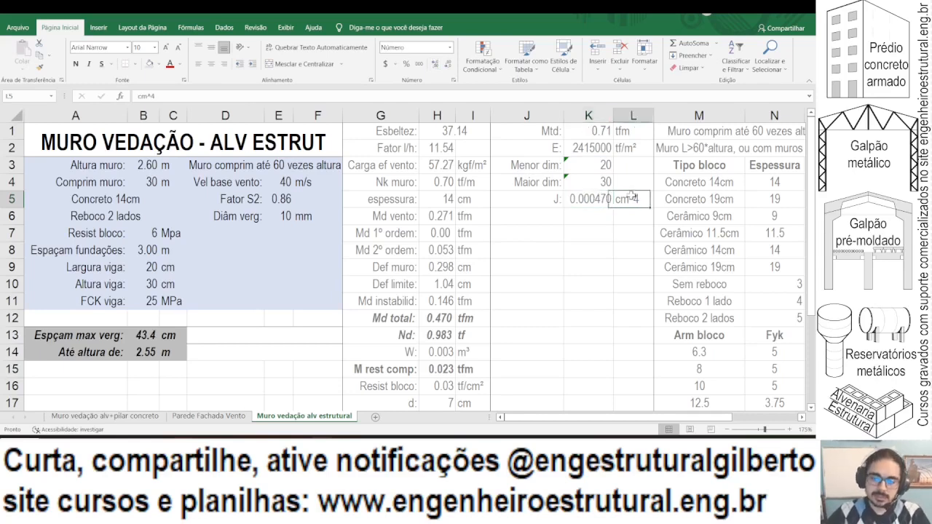
{"action": "left_click", "coordinate": [138, 96]}
{"action": "key", "text": "Delete"}
{"action": "key", "text": "Return"}
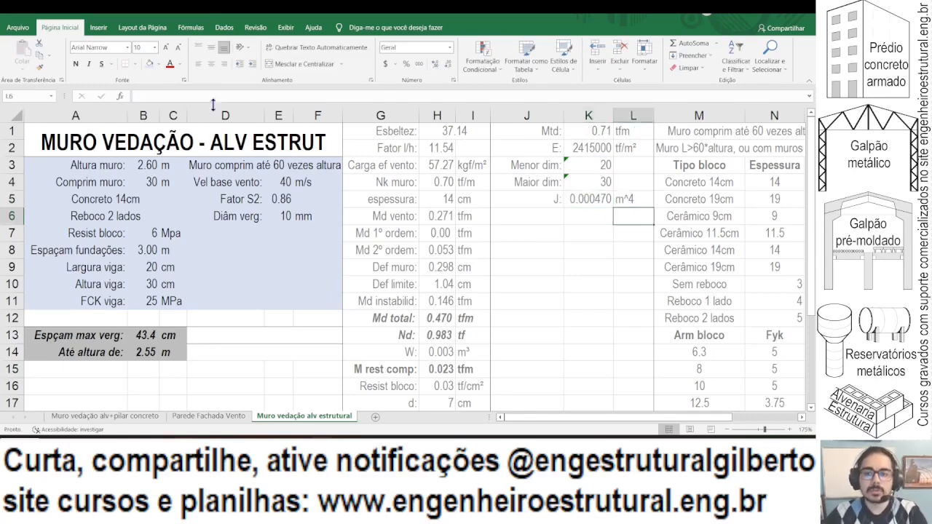
Step: Replace the beam height in B10 with the formula =600/B9 so it depends on the beam width
{"action": "left_click", "coordinate": [141, 270]}
{"action": "left_click", "coordinate": [140, 287]}
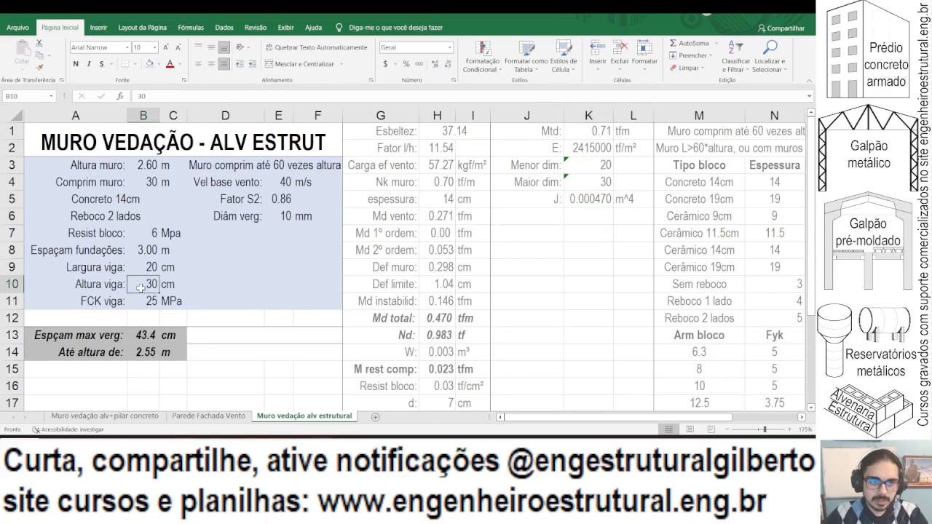
{"action": "type", "text": "=600/"}
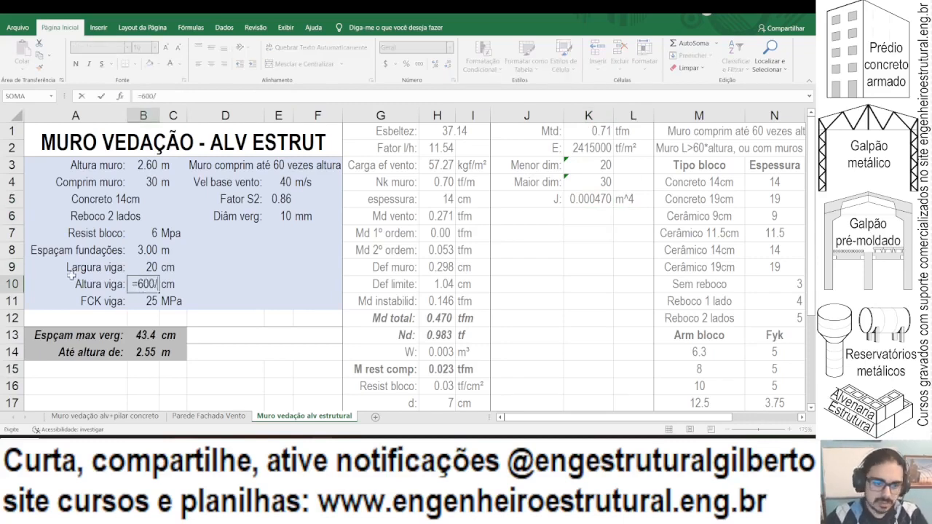
{"action": "left_click", "coordinate": [131, 268]}
{"action": "key", "text": "Return"}
{"action": "scroll", "coordinate": [145, 241], "scroll_direction": "down", "scroll_amount": 1}
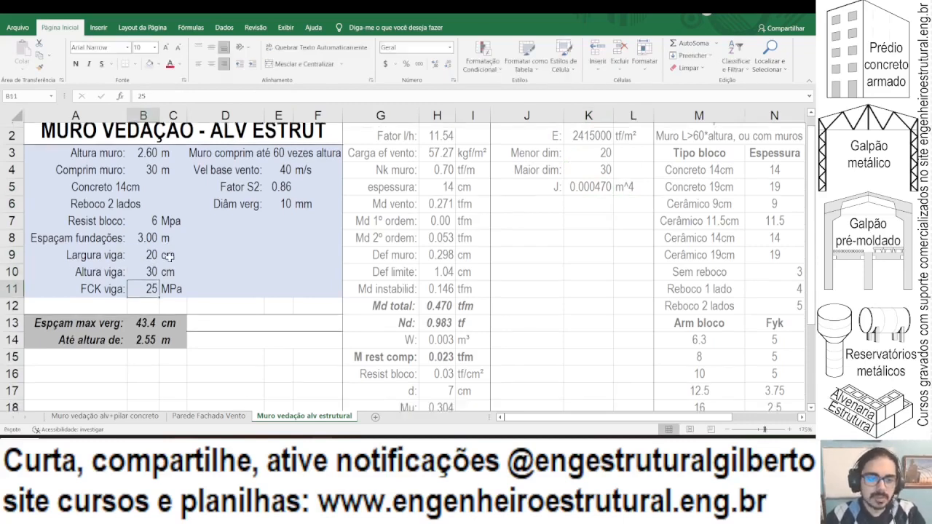
{"action": "left_click", "coordinate": [148, 231]}
{"action": "left_click", "coordinate": [146, 217]}
{"action": "scroll", "coordinate": [310, 322], "scroll_direction": "up", "scroll_amount": 1}
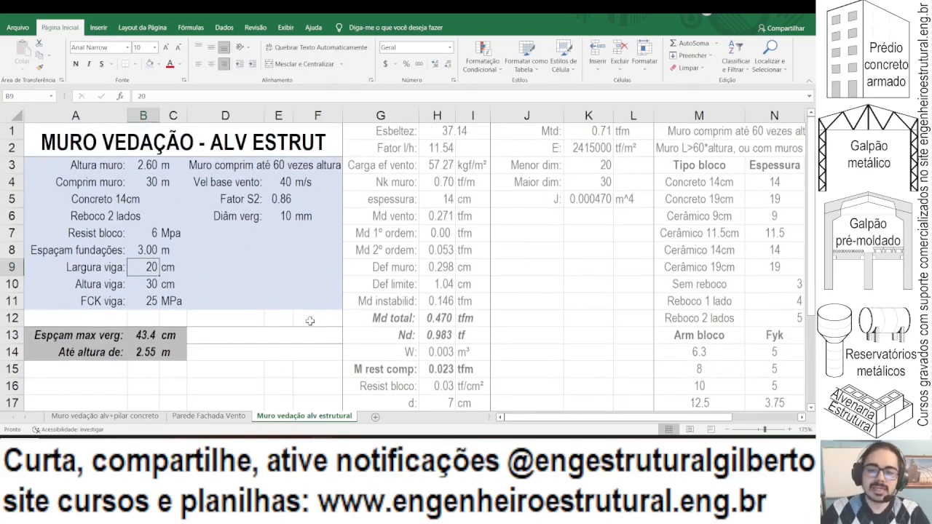
Step: Label J6 "I:" and enter the beam's moment of inertia in K6 as =B9*B10^3/12
{"action": "left_click", "coordinate": [545, 219]}
{"action": "double_click", "coordinate": [545, 218]}
{"action": "type", "text": "I:"}
{"action": "key", "text": "Tab"}
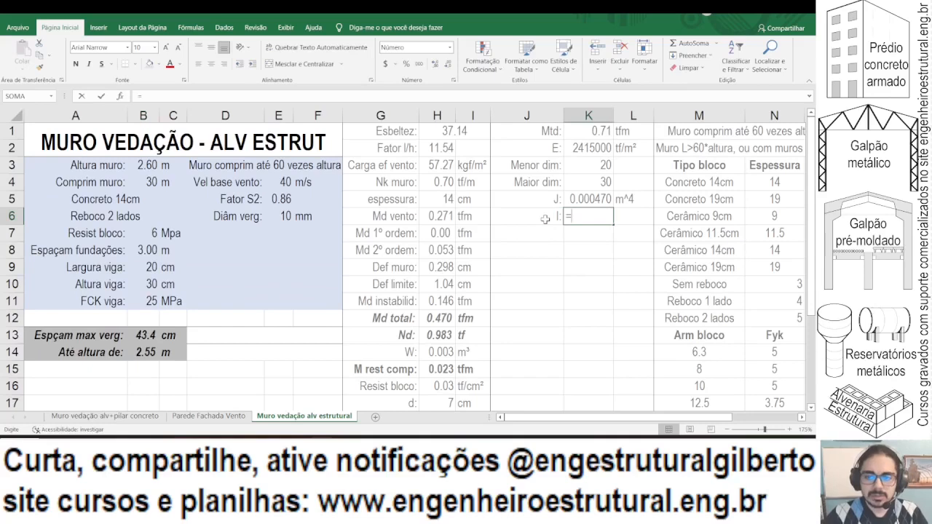
{"action": "type", "text": "="}
{"action": "left_click", "coordinate": [144, 267]}
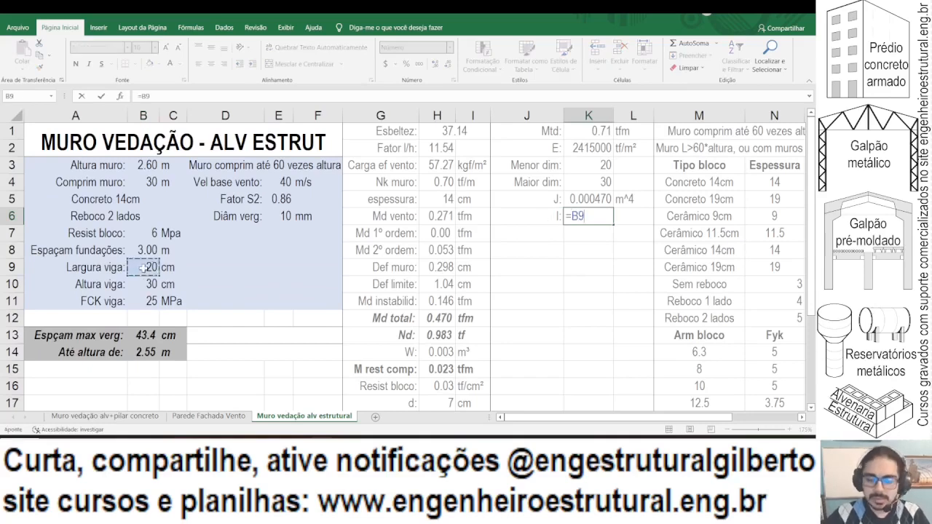
{"action": "type", "text": "*"}
{"action": "left_click", "coordinate": [149, 284]}
{"action": "type", "text": "^3"}
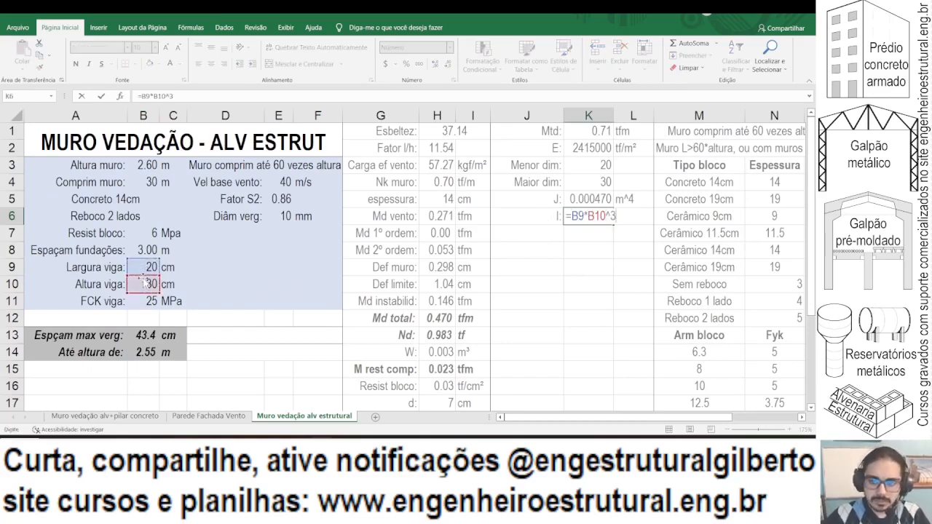
{"action": "type", "text": "/12"}
{"action": "key", "text": "ctrl+Return"}
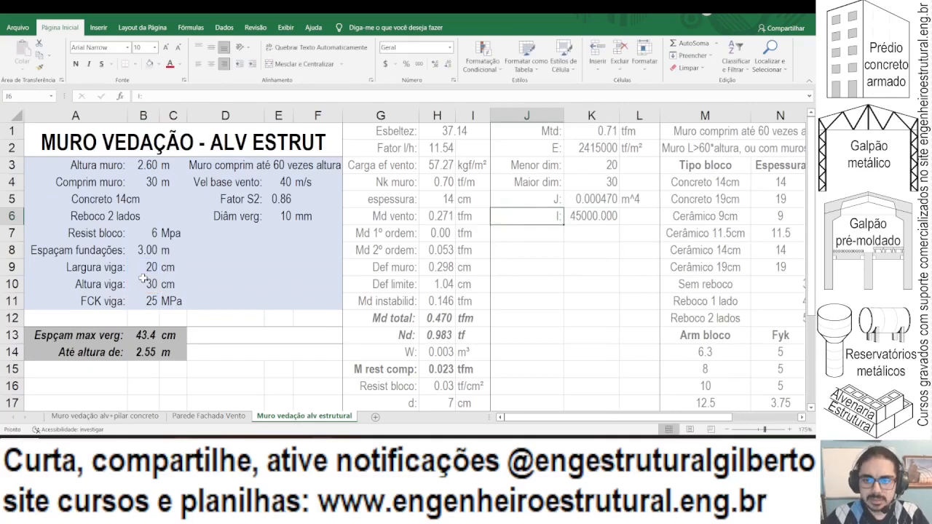
Step: Divide the K6 moment of inertia formula by 100^4 to convert it to metres
{"action": "left_click", "coordinate": [234, 95]}
{"action": "type", "text": "/12/"}
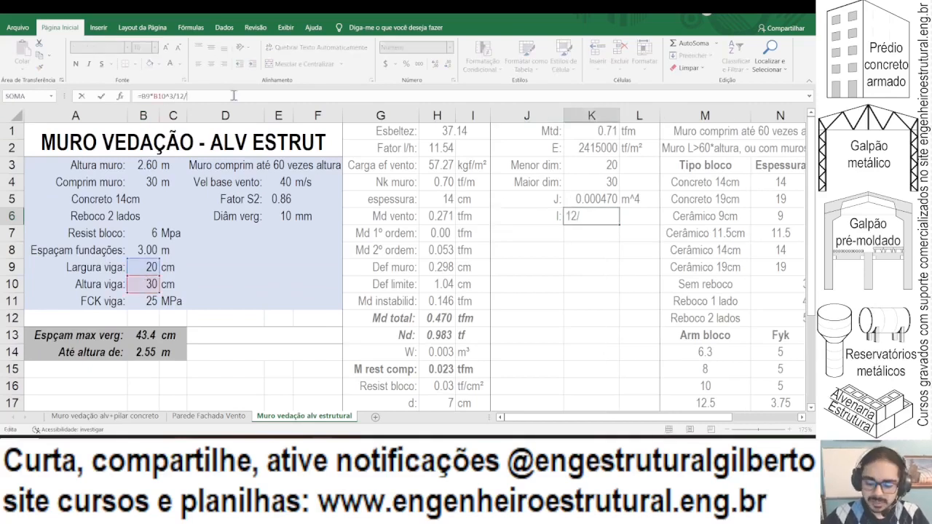
{"action": "type", "text": "100*4"}
{"action": "key", "text": "Return"}
{"action": "key", "text": "Up"}
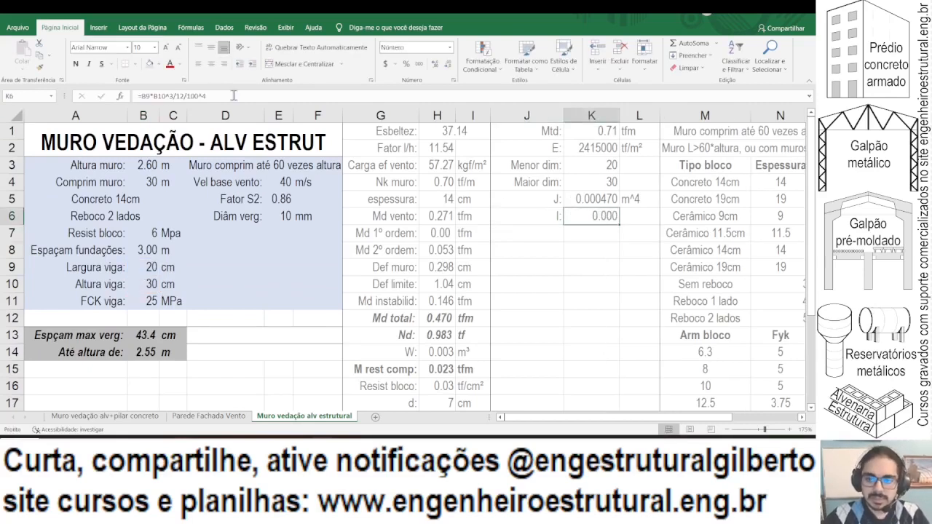
Step: Show K6 with six decimal places, narrow column K slightly and enter the unit m^4 in L6
{"action": "left_click", "coordinate": [434, 64]}
{"action": "left_click", "coordinate": [435, 64]}
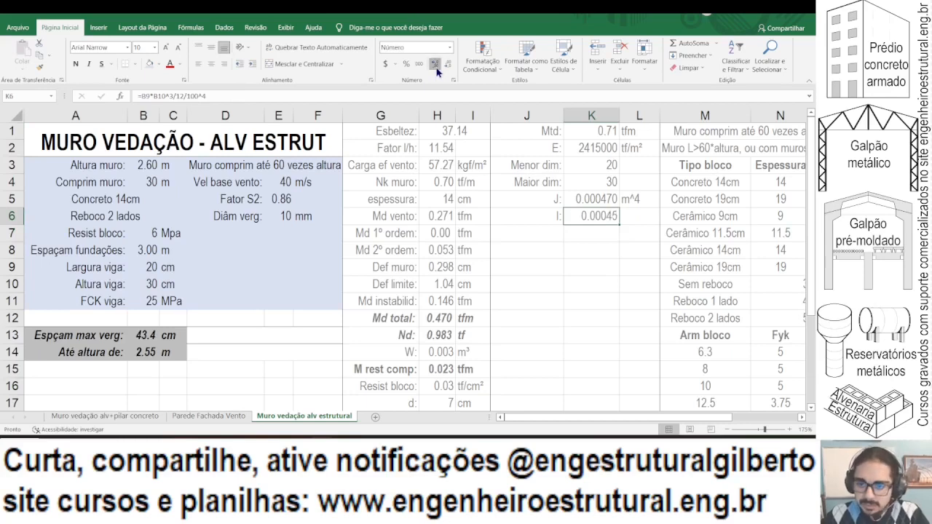
{"action": "left_click", "coordinate": [435, 64]}
{"action": "left_click_drag", "start_coordinate": [619, 115], "coordinate": [613, 116]}
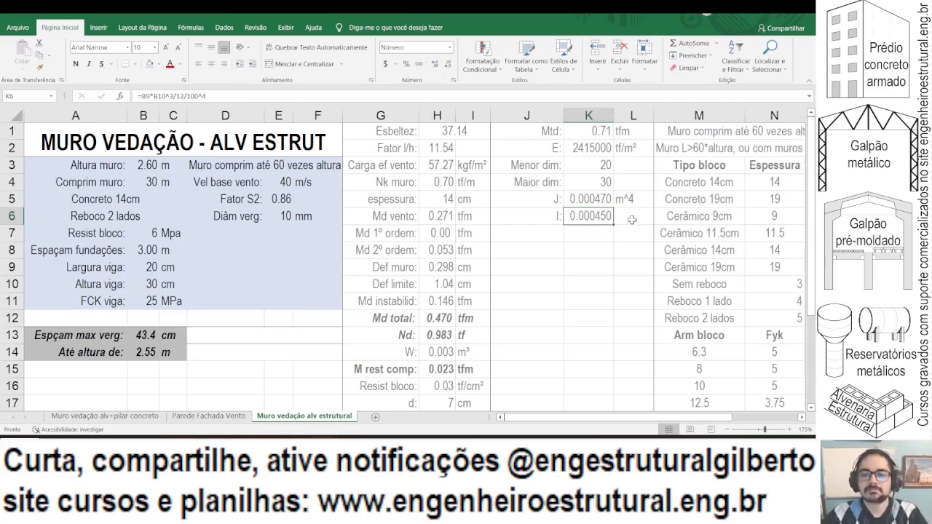
{"action": "left_click", "coordinate": [631, 217]}
{"action": "type", "text": "m"}
{"action": "key", "text": "Return"}
Step: Label J7 "I horiz:" for the beam's horizontal moment of inertia
{"action": "key", "text": "Left"}
{"action": "key", "text": "Left"}
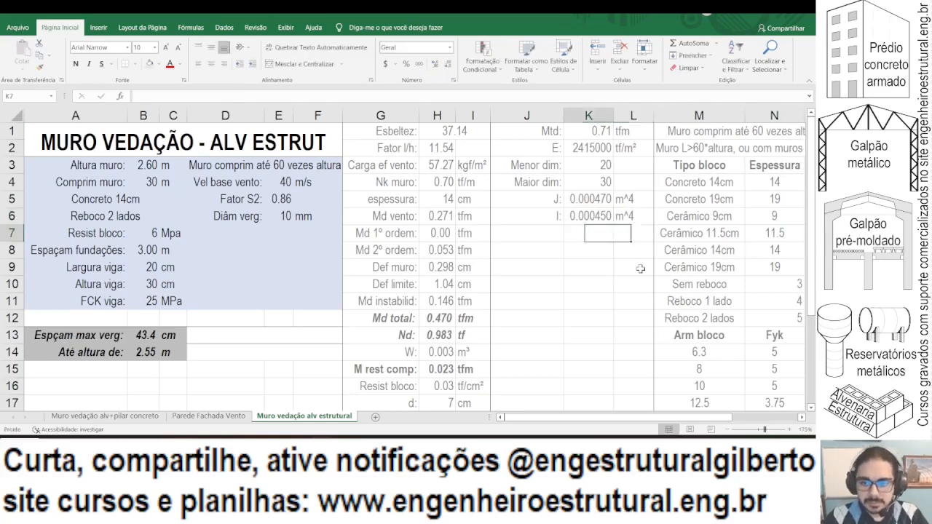
{"action": "type", "text": "I horiz:"}
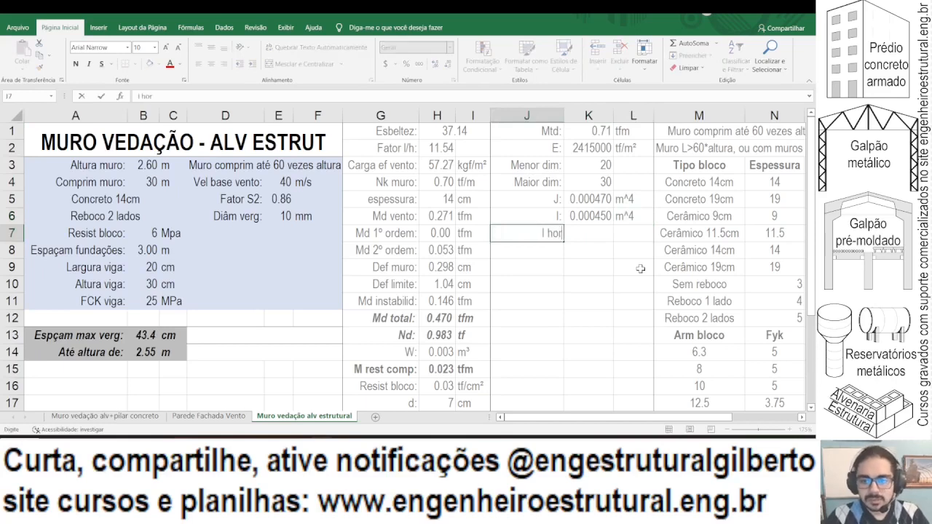
{"action": "key", "text": "Tab"}
{"action": "type", "text": "="}
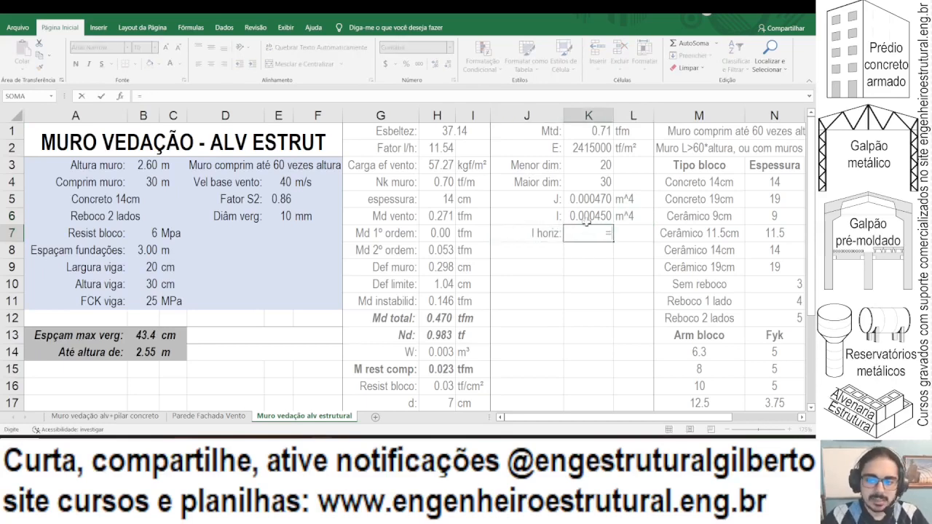
{"action": "key", "text": "Escape"}
Step: Try the formula =B9^4*B10/12/100^4 in K7, adapted from the K6 formula
{"action": "left_click", "coordinate": [603, 214]}
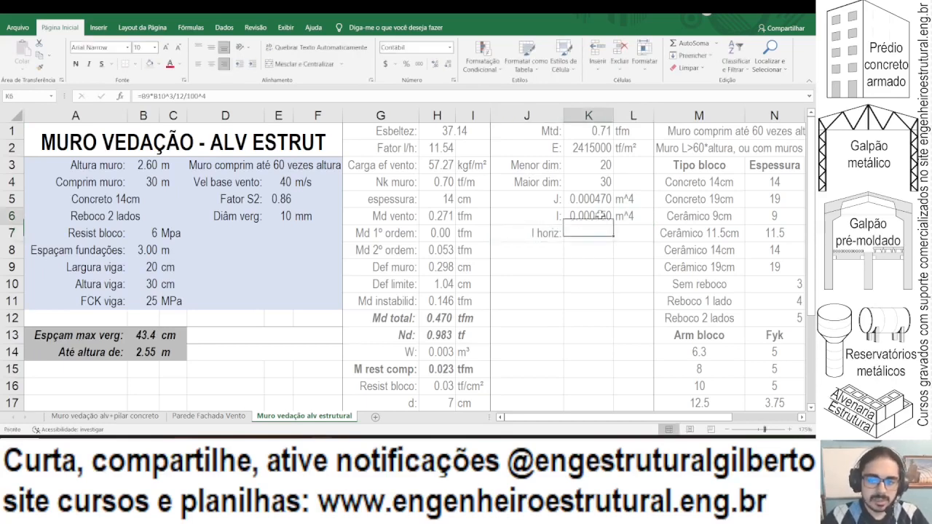
{"action": "left_click_drag", "start_coordinate": [276, 99], "coordinate": [2, 103]}
{"action": "key", "text": "ctrl+c"}
{"action": "key", "text": "Return"}
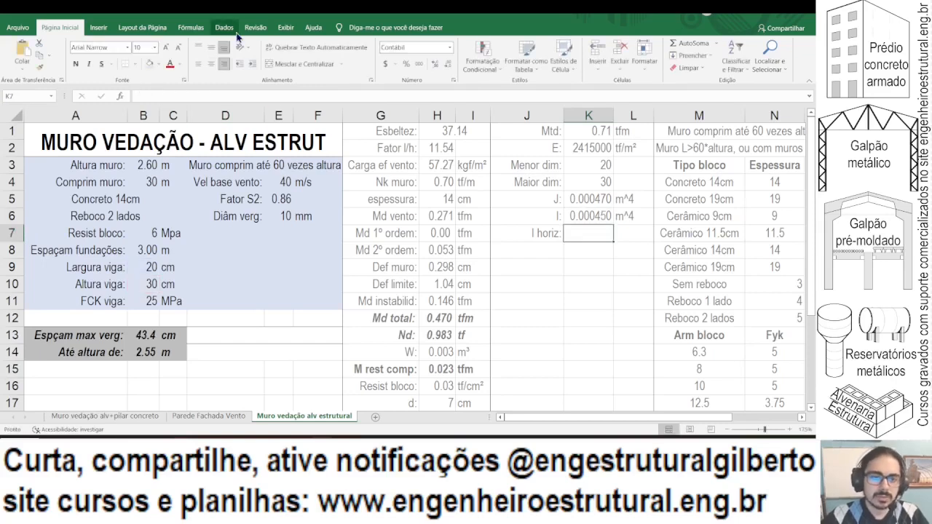
{"action": "left_click", "coordinate": [149, 97]}
{"action": "key", "text": "ctrl+v"}
{"action": "left_click", "coordinate": [148, 96]}
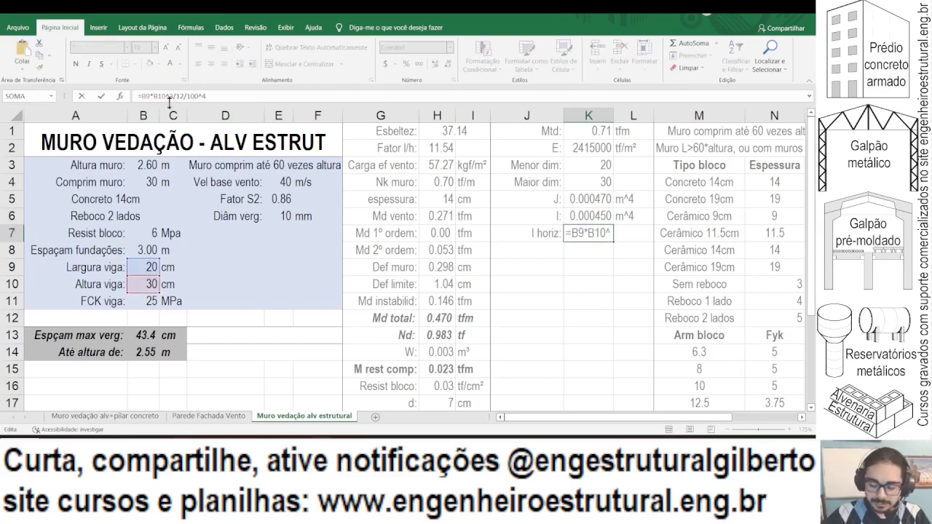
{"action": "type", "text": "^3"}
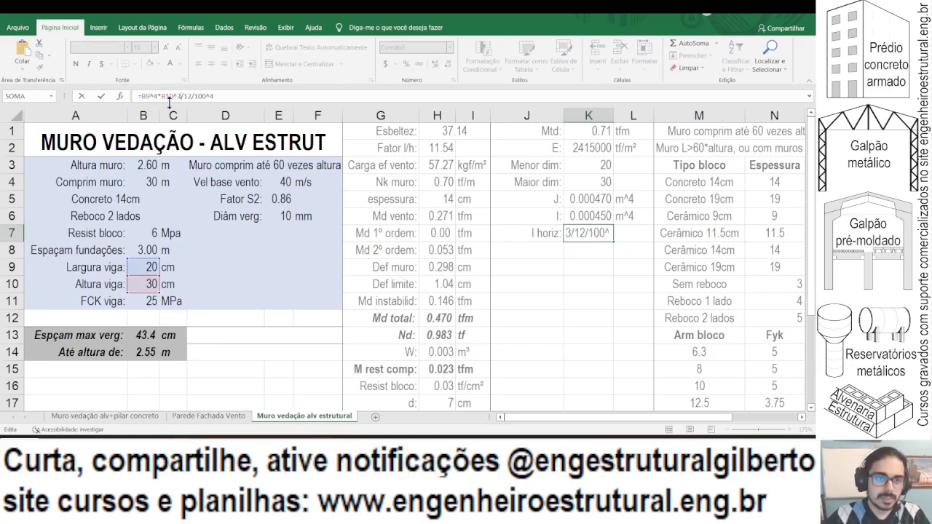
{"action": "key", "text": "Return"}
{"action": "left_click", "coordinate": [579, 239]}
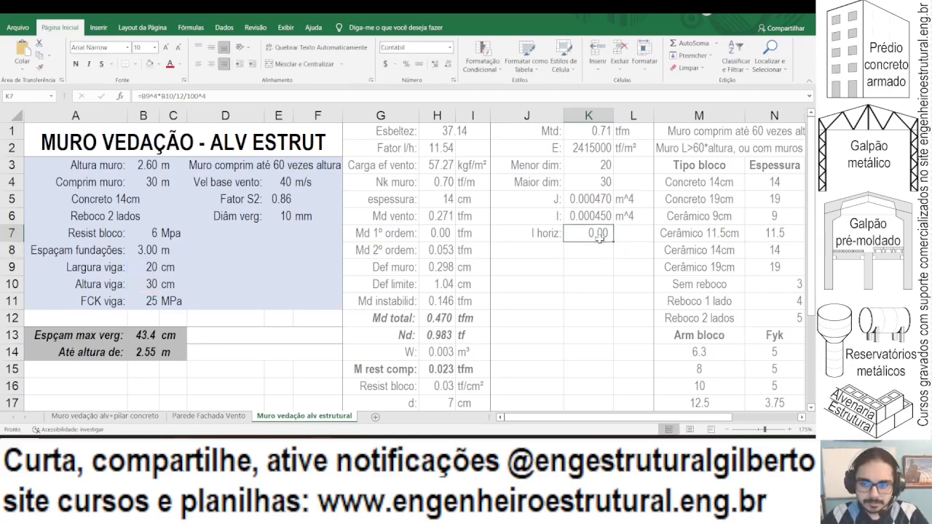
Step: Copy cell K6 to K7 to carry over its six-decimal number format
{"action": "left_click", "coordinate": [586, 221]}
{"action": "key", "text": "ctrl+c"}
{"action": "left_click", "coordinate": [576, 237]}
{"action": "key", "text": "ctrl+v"}
{"action": "key", "text": "Escape"}
Step: Adapt the K6 formula text in K7 to =B9^3*B10/12/100^4 and copy the unit m^4 from L6 to L7
{"action": "left_click", "coordinate": [572, 220]}
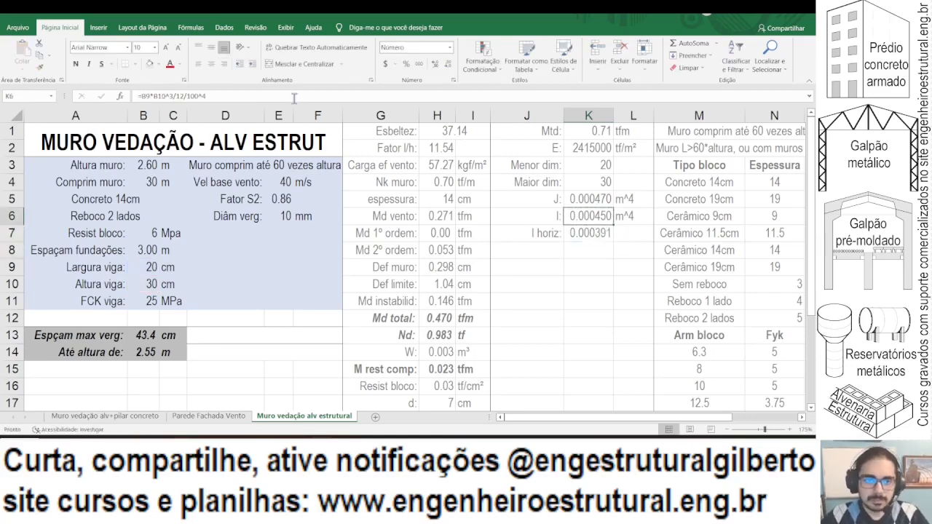
{"action": "left_click_drag", "start_coordinate": [294, 97], "coordinate": [2, 104]}
{"action": "key", "text": "ctrl+c"}
{"action": "key", "text": "Return"}
{"action": "left_click_drag", "start_coordinate": [234, 94], "coordinate": [97, 107]}
{"action": "key", "text": "ctrl+v"}
{"action": "type", "text": "*B10"}
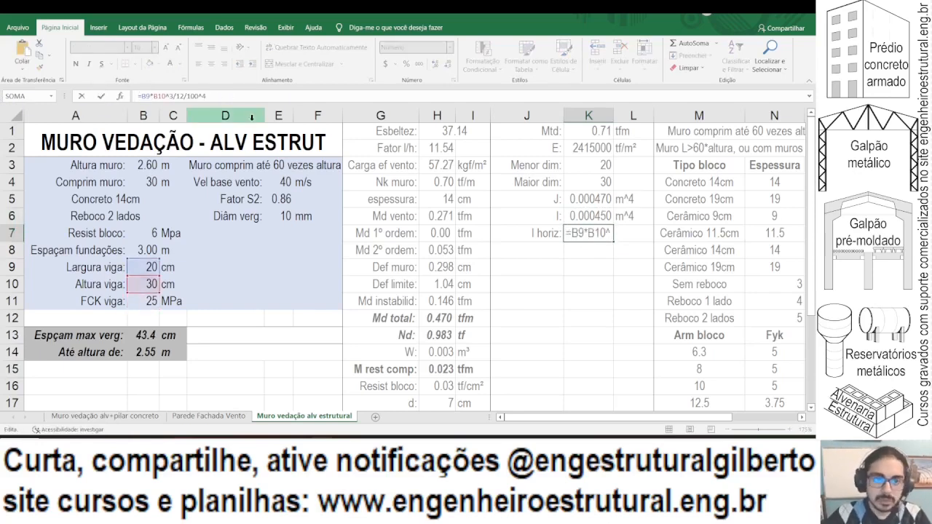
{"action": "type", "text": "^3"}
{"action": "key", "text": "Return"}
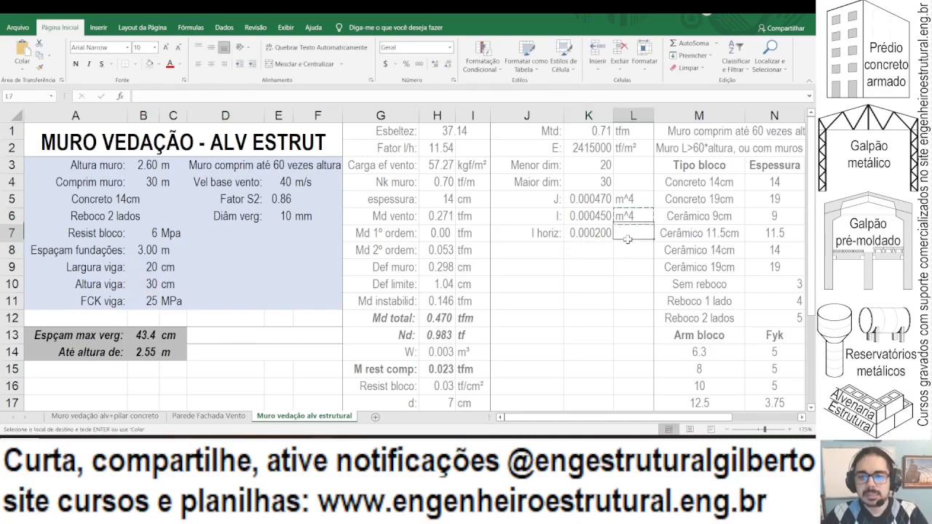
{"action": "left_click", "coordinate": [598, 208]}
{"action": "left_click", "coordinate": [601, 216]}
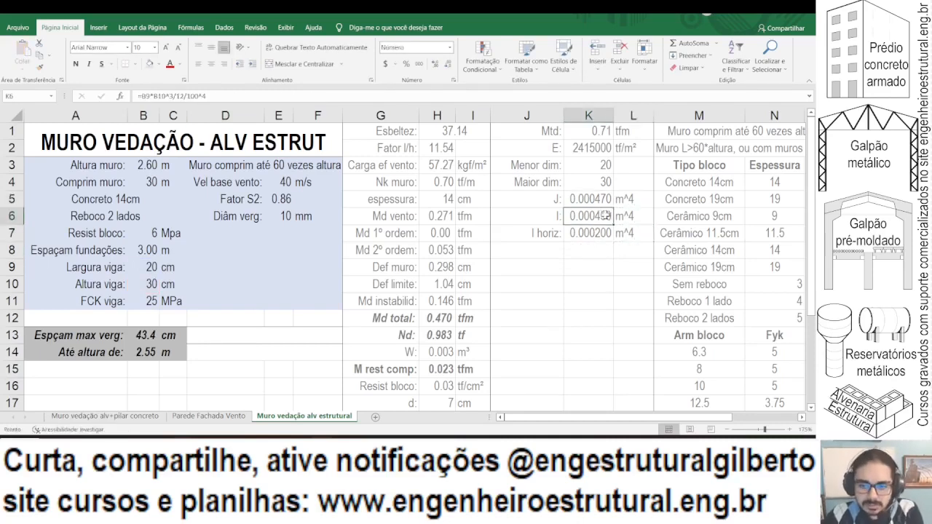
Step: Try a beam width of 15 cm in B9 to compare the inertias, and undo it each time
{"action": "left_click", "coordinate": [598, 232]}
{"action": "left_click", "coordinate": [139, 274]}
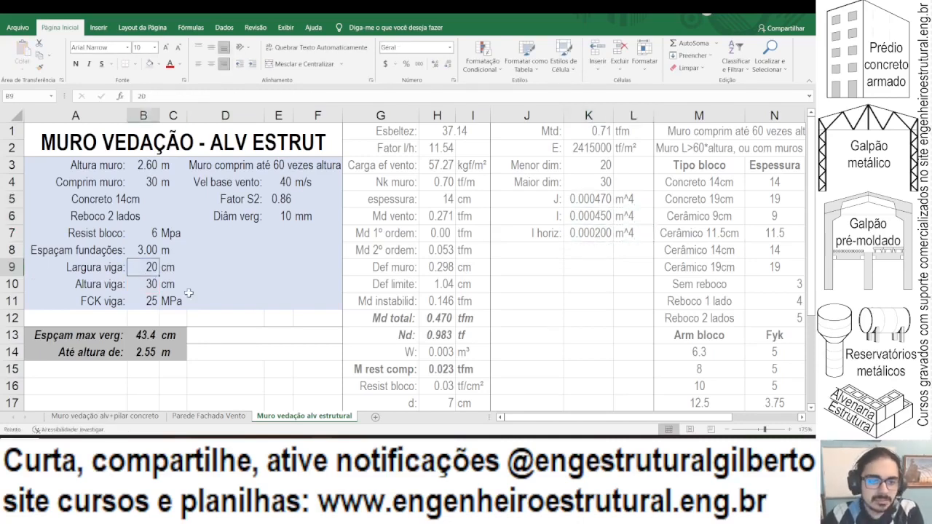
{"action": "left_click", "coordinate": [143, 283]}
{"action": "left_click", "coordinate": [137, 267]}
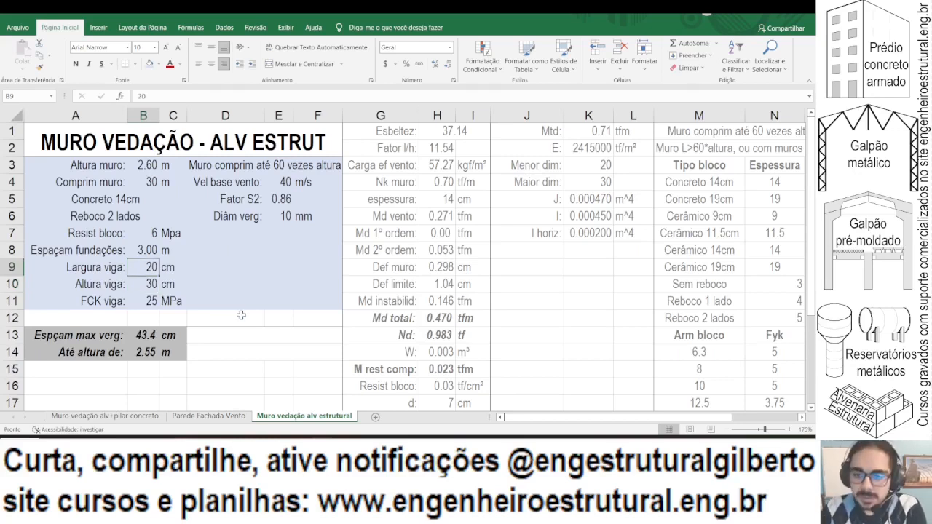
{"action": "type", "text": "15"}
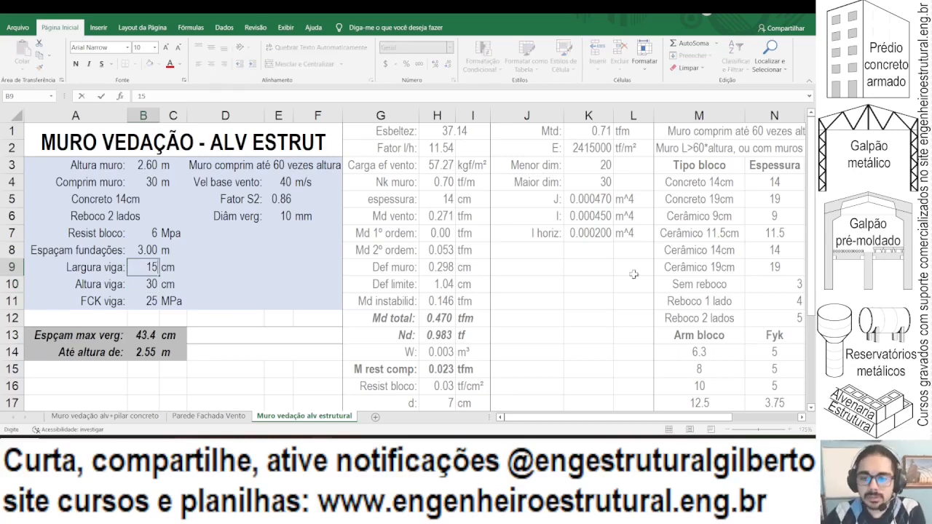
{"action": "key", "text": "Return"}
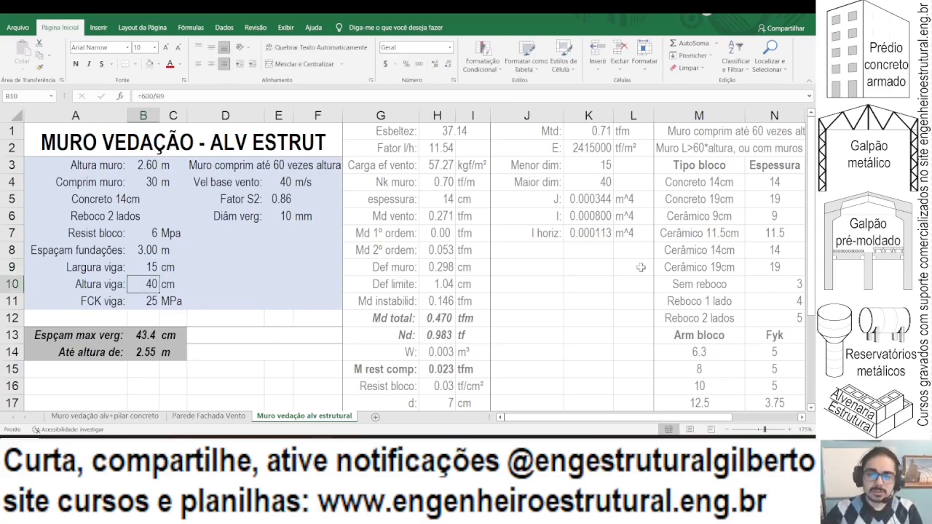
{"action": "key", "text": "ctrl+z"}
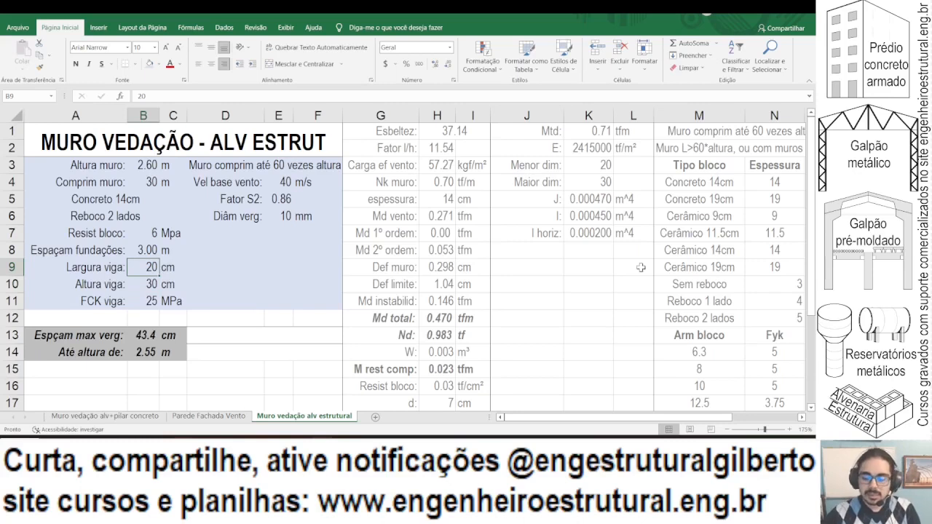
{"action": "type", "text": "15"}
{"action": "key", "text": "Return"}
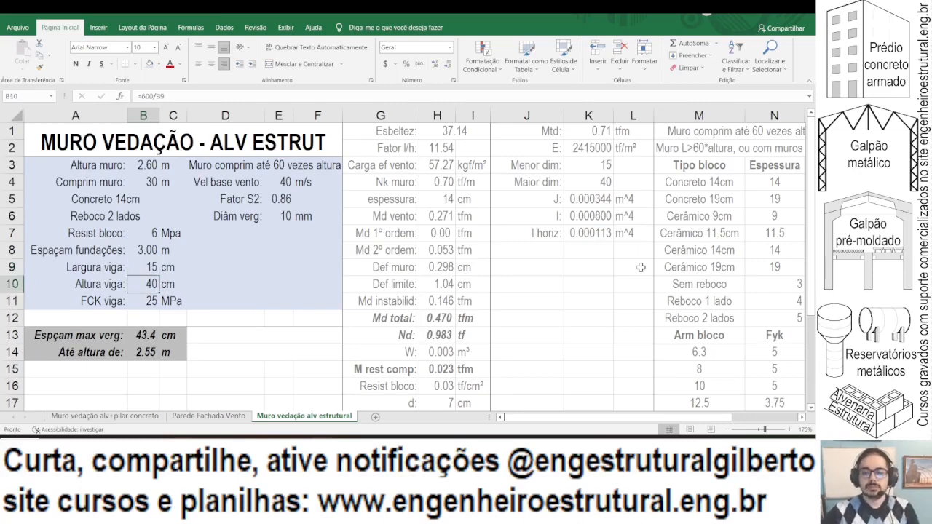
{"action": "key", "text": "ctrl+z"}
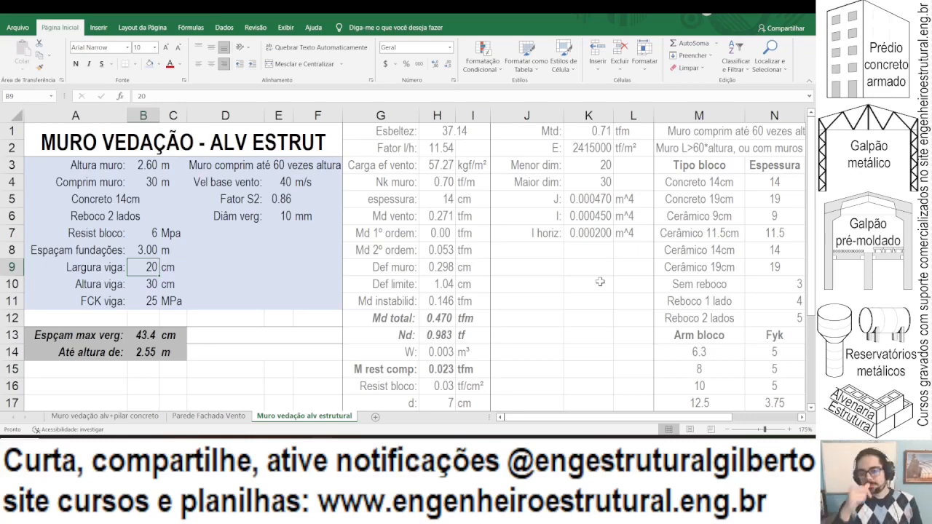
Step: Check the J formula cells, try a beam width of 21 cm in B9, and set it to 22 cm
{"action": "left_click", "coordinate": [580, 184]}
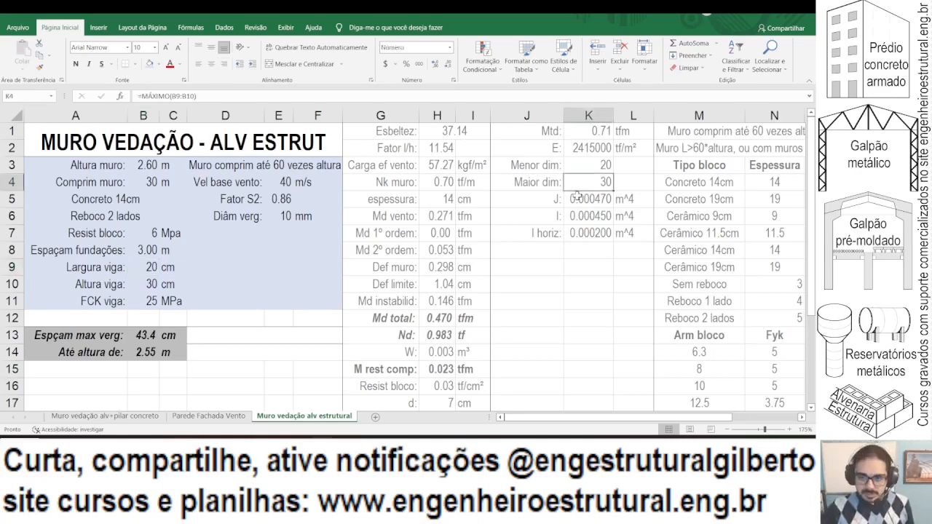
{"action": "left_click", "coordinate": [577, 198]}
{"action": "left_click_drag", "start_coordinate": [555, 199], "coordinate": [628, 191]}
{"action": "left_click", "coordinate": [143, 267]}
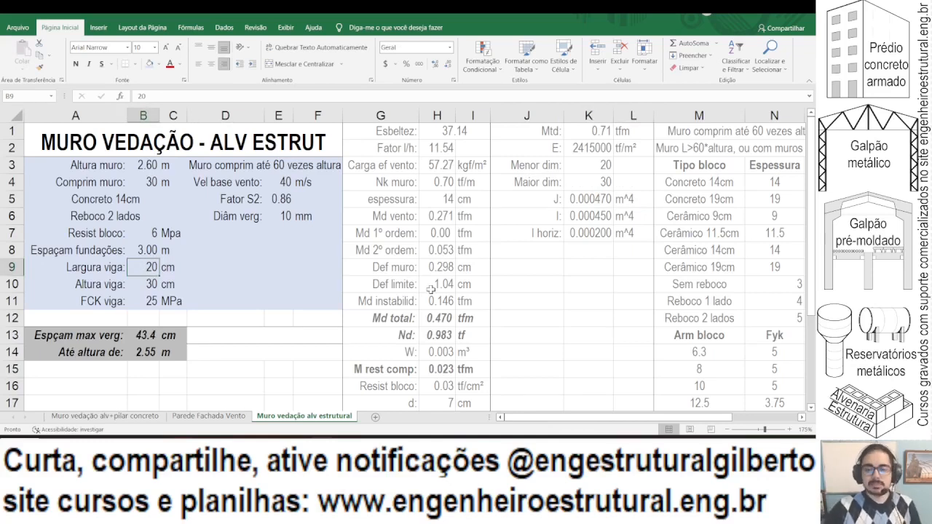
{"action": "type", "text": "21"}
{"action": "key", "text": "Return"}
{"action": "key", "text": "Up"}
{"action": "type", "text": "22"}
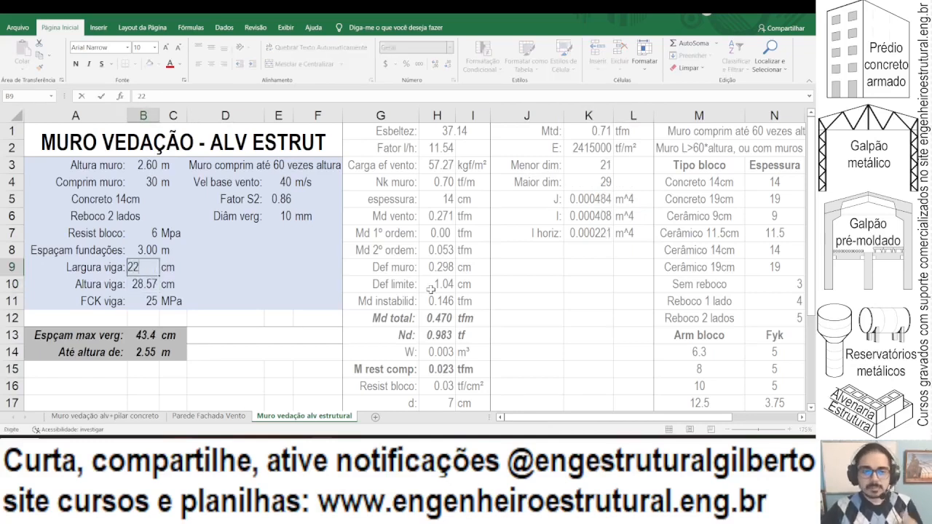
{"action": "key", "text": "Return"}
{"action": "key", "text": "Up"}
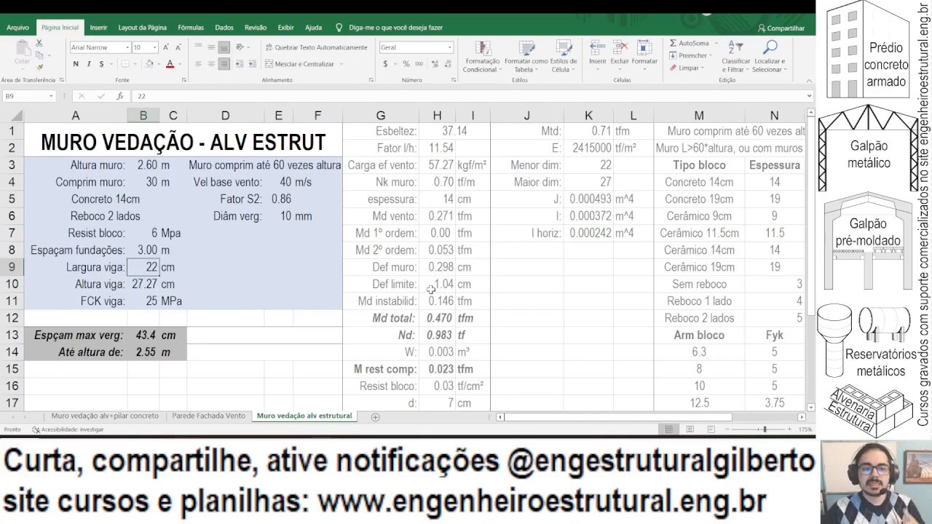
Step: Try beam widths of 23, 24 and 25 cm in B9 to compare the inertias, returning to 24 cm
{"action": "type", "text": "23"}
{"action": "key", "text": "Return"}
{"action": "key", "text": "Up"}
{"action": "type", "text": "24"}
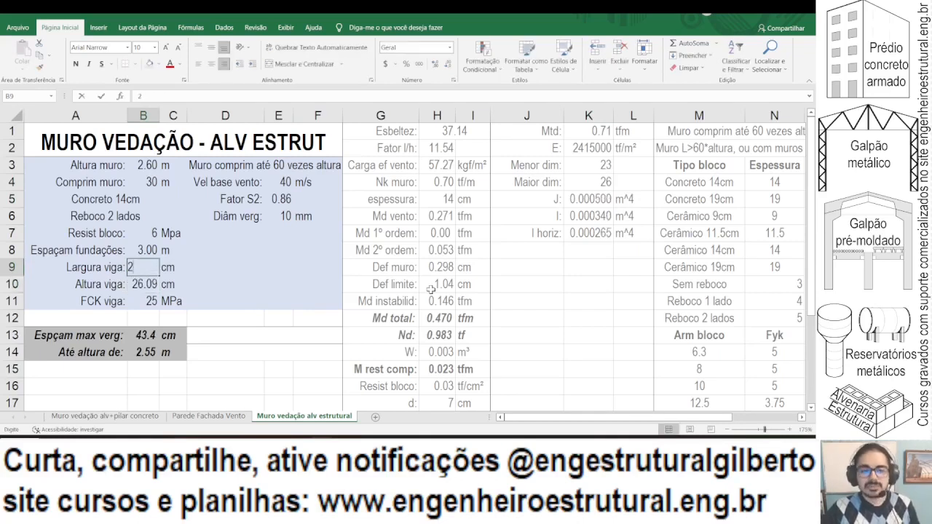
{"action": "key", "text": "Return"}
{"action": "key", "text": "Up"}
{"action": "type", "text": "25"}
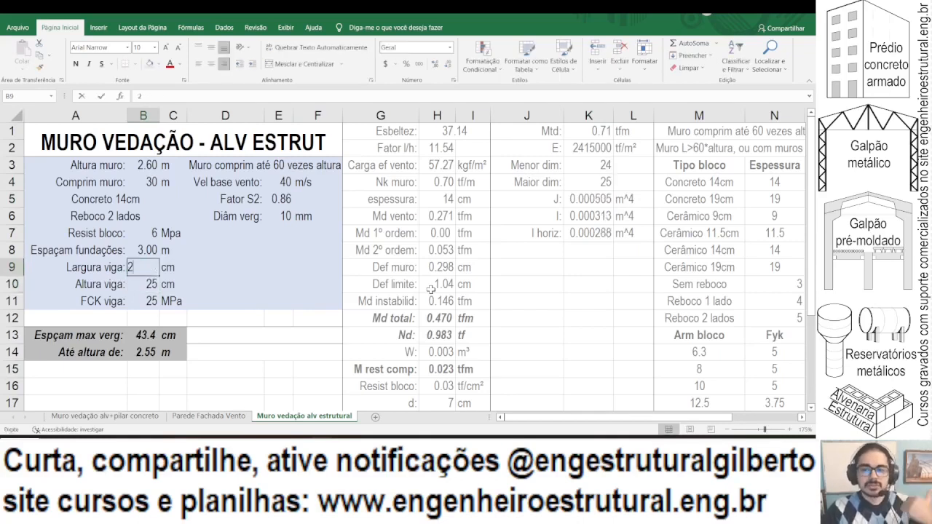
{"action": "key", "text": "Return"}
{"action": "key", "text": "Up"}
{"action": "type", "text": "24"}
{"action": "key", "text": "Return"}
{"action": "key", "text": "Up"}
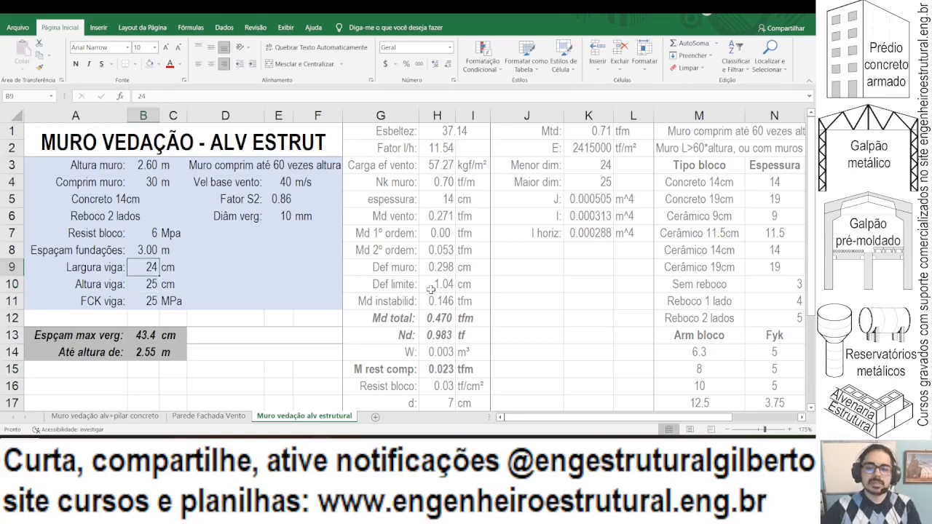
{"action": "key", "text": "Return"}
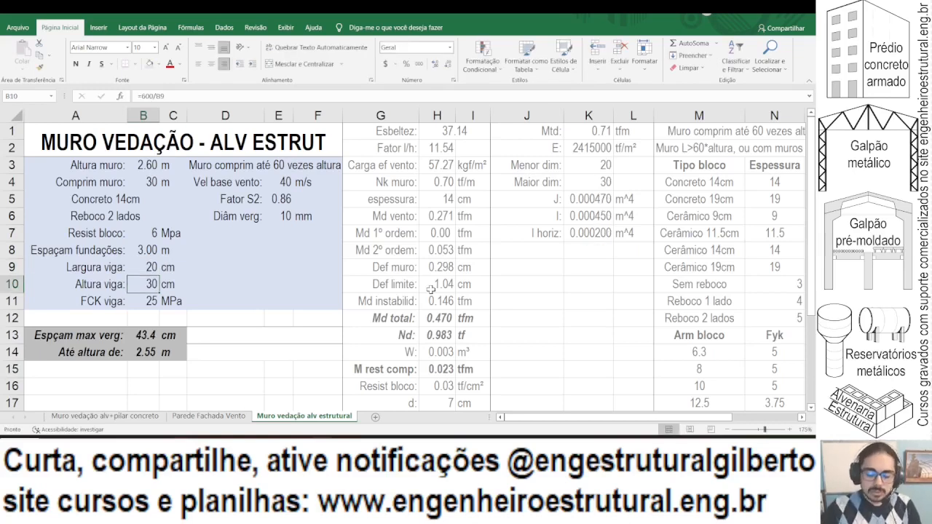
Step: Try beam widths of 24 and 25 cm in B9 again, and set the width to 20 cm
{"action": "key", "text": "Up"}
{"action": "type", "text": "24"}
{"action": "key", "text": "Return"}
{"action": "key", "text": "Up"}
{"action": "type", "text": "2"}
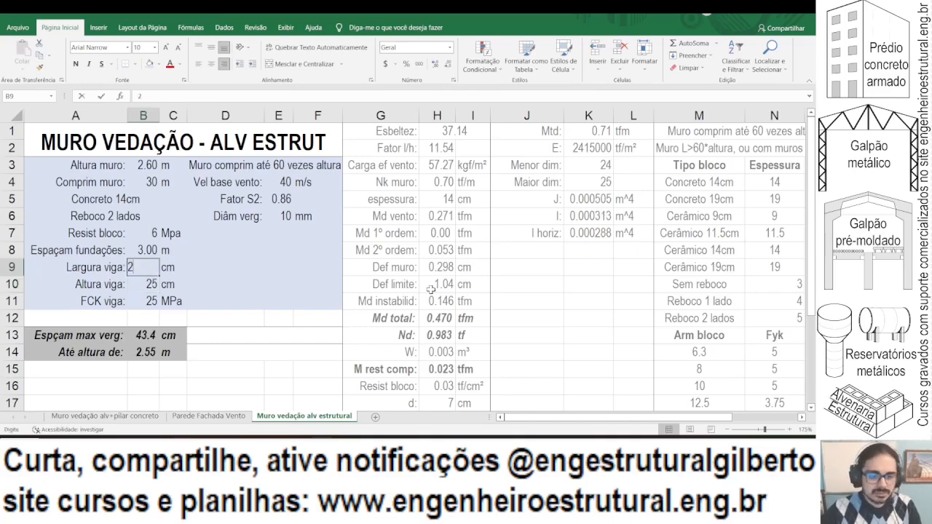
{"action": "type", "text": "5"}
{"action": "key", "text": "Return"}
{"action": "key", "text": "Up"}
{"action": "type", "text": "20"}
{"action": "key", "text": "Return"}
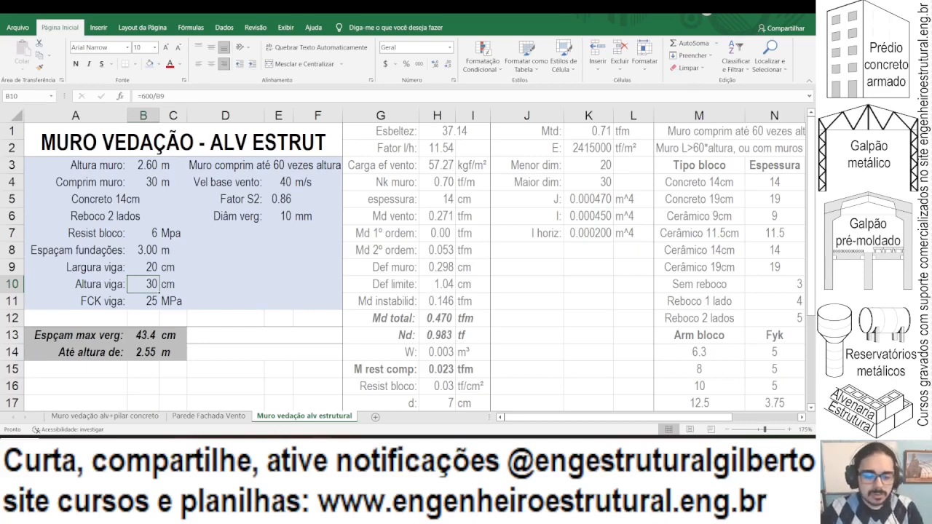
Step: Switch to the PowerPoint presentation and slightly enlarge the torsional inertia formula image on slide 3
{"action": "left_click", "coordinate": [260, 446]}
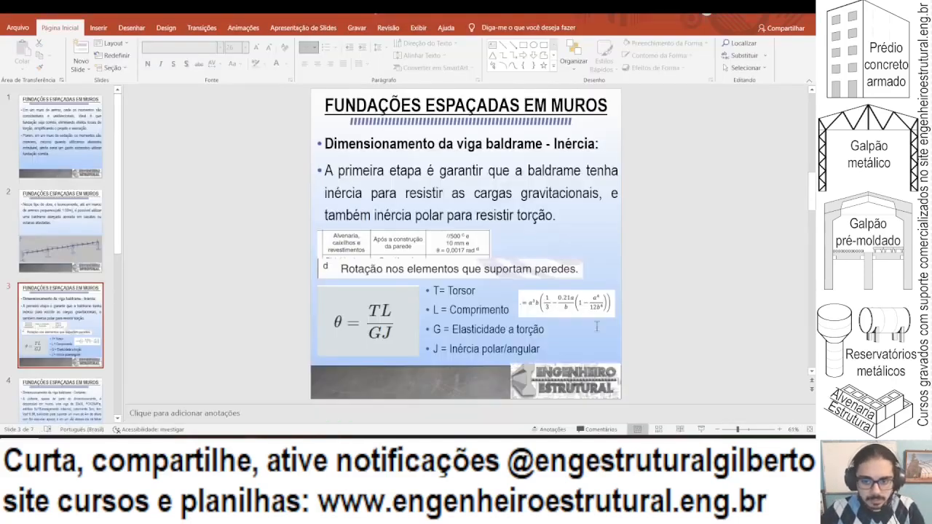
{"action": "left_click", "coordinate": [551, 309]}
{"action": "left_click_drag", "start_coordinate": [615, 290], "coordinate": [622, 289]}
{"action": "left_click_drag", "start_coordinate": [519, 318], "coordinate": [514, 320]}
{"action": "left_click", "coordinate": [227, 297]}
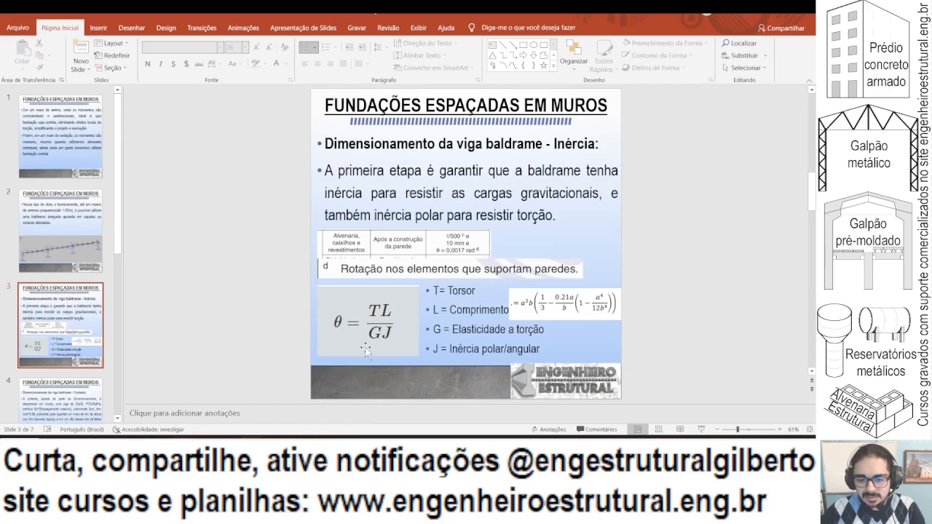
Step: Return to the Excel wall spreadsheet and label cell J8 "Âng torsor:"
{"action": "key", "text": "alt+Tab"}
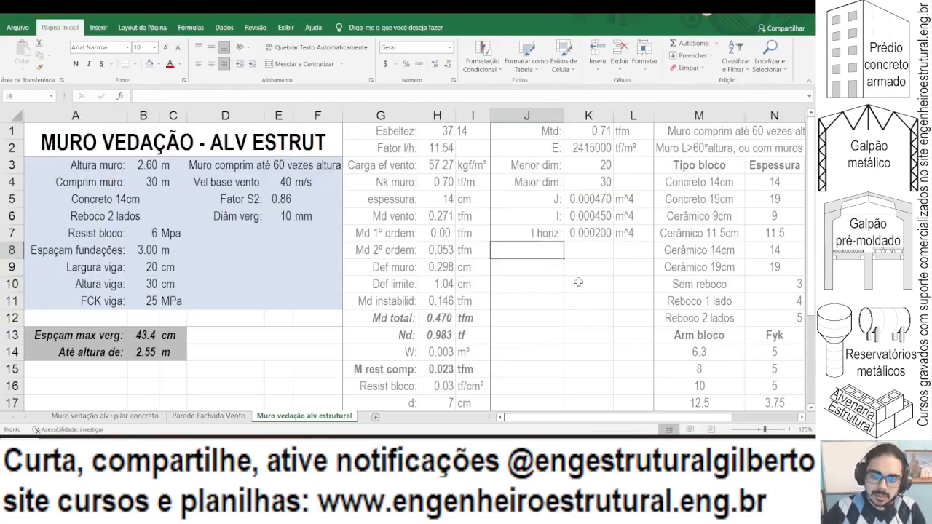
{"action": "type", "text": "kg"}
{"action": "key", "text": "BackSpace"}
{"action": "key", "text": "BackSpace"}
{"action": "type", "text": "Â"}
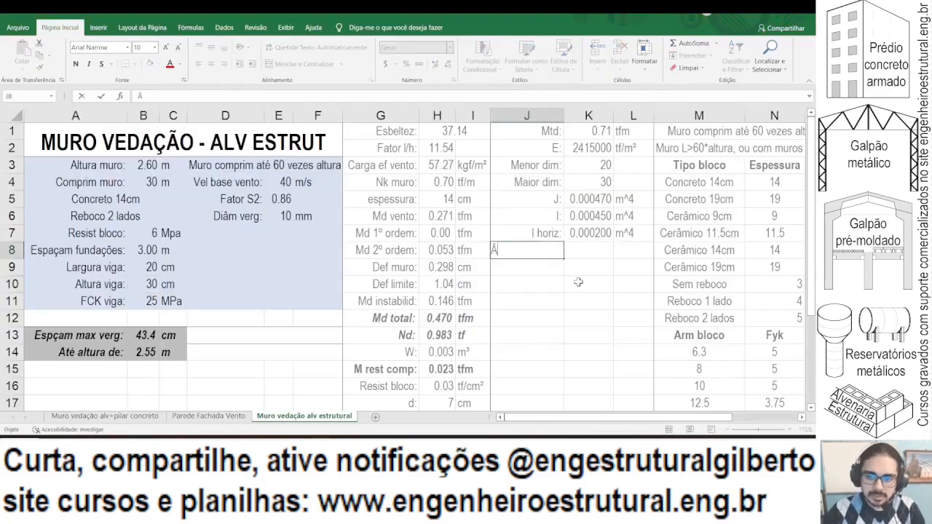
{"action": "type", "text": "ng torso"}
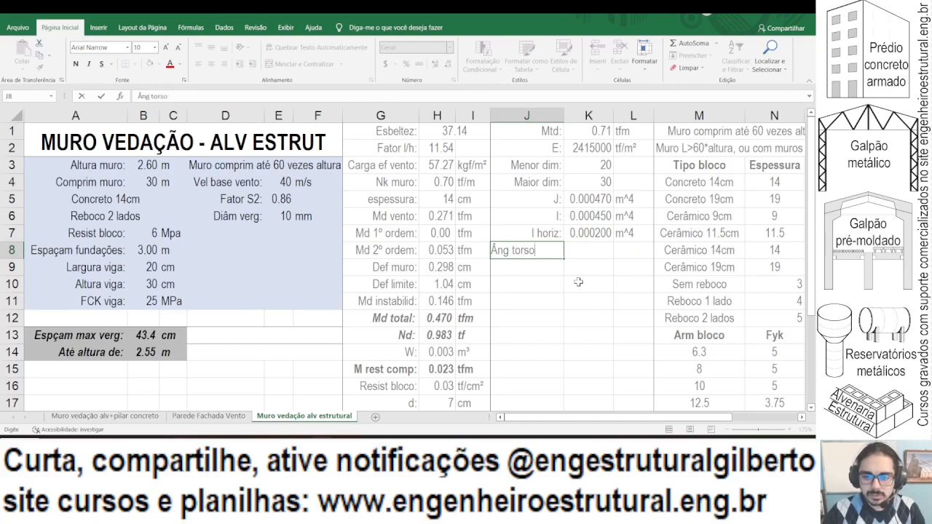
{"action": "type", "text": "r:"}
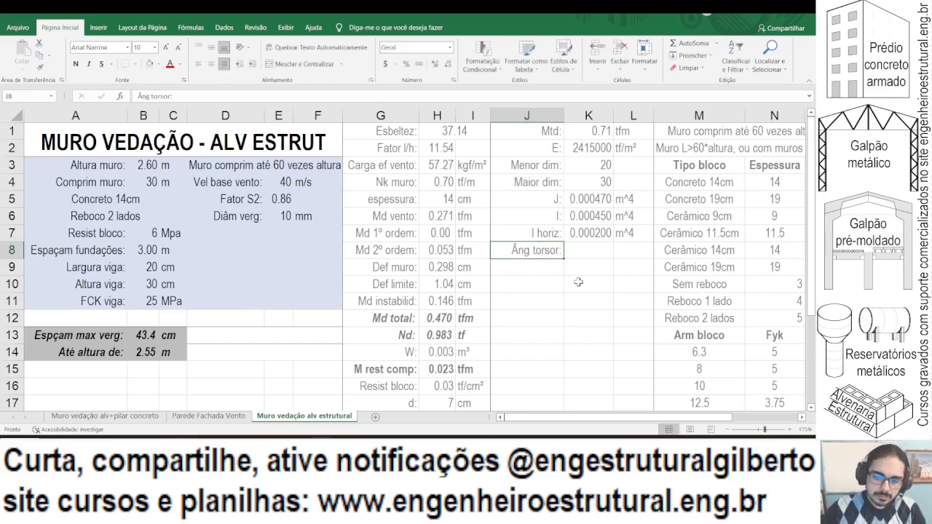
Step: Enter the torsion angle formula =K1*B8/2/K2/K5 in K8, following the θ = TL/GJ expression on the PowerPoint slide
{"action": "key", "text": "Tab"}
{"action": "type", "text": "="}
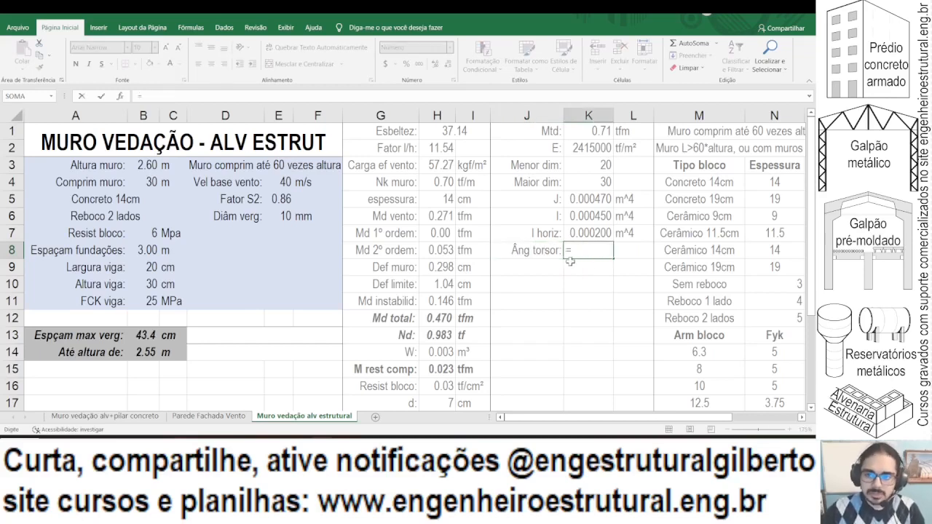
{"action": "left_click", "coordinate": [585, 133]}
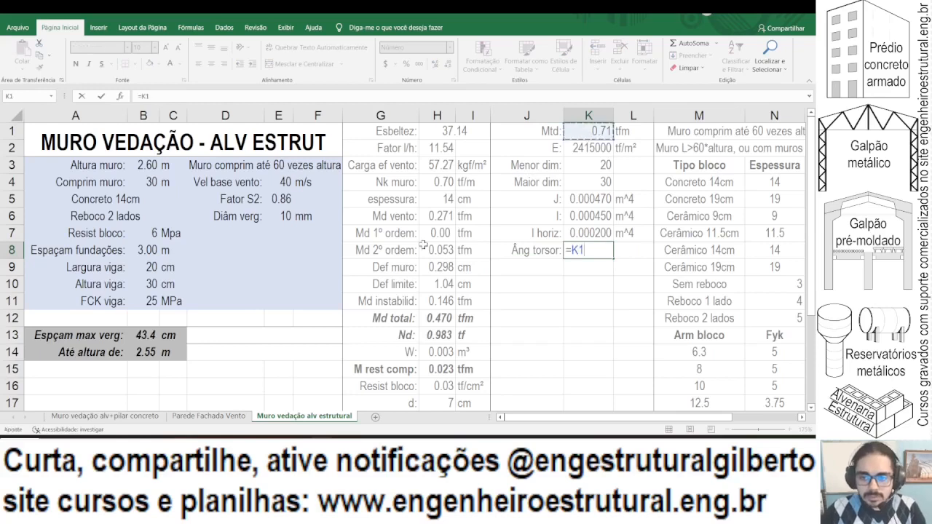
{"action": "key", "text": "alt+Tab"}
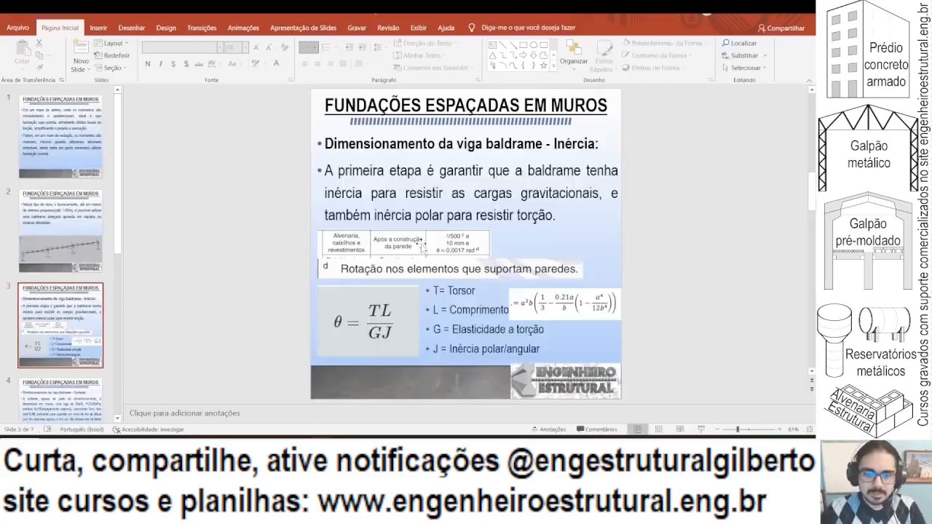
{"action": "key", "text": "alt+Tab"}
{"action": "type", "text": "*"}
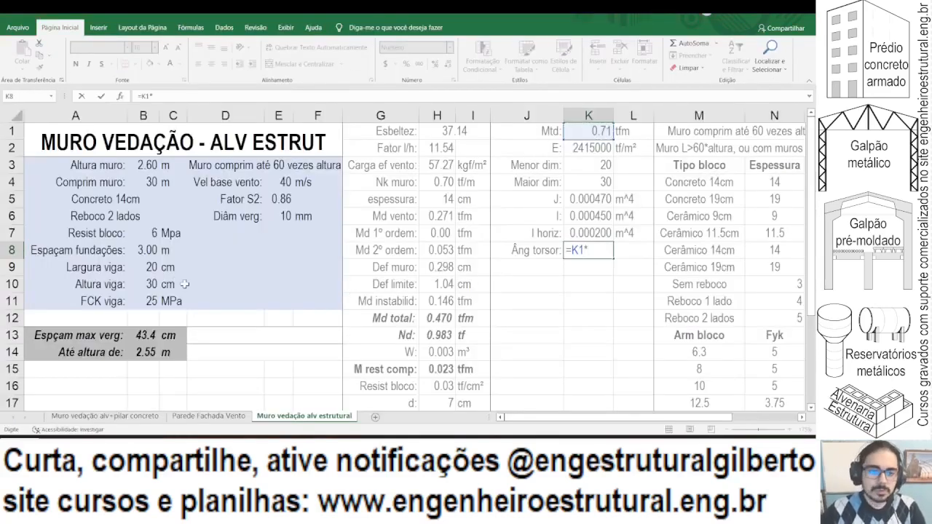
{"action": "left_click", "coordinate": [150, 249]}
{"action": "type", "text": "/"}
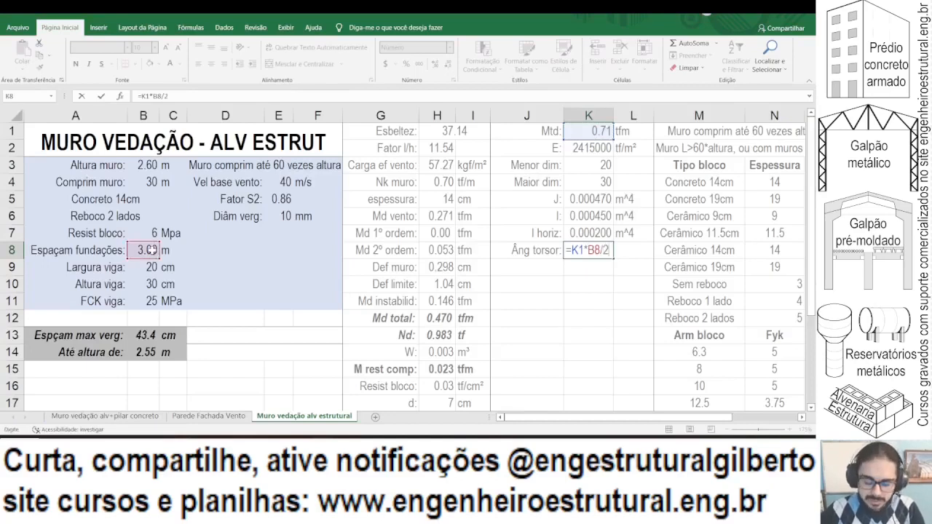
{"action": "type", "text": "2"}
{"action": "key", "text": "alt+Tab"}
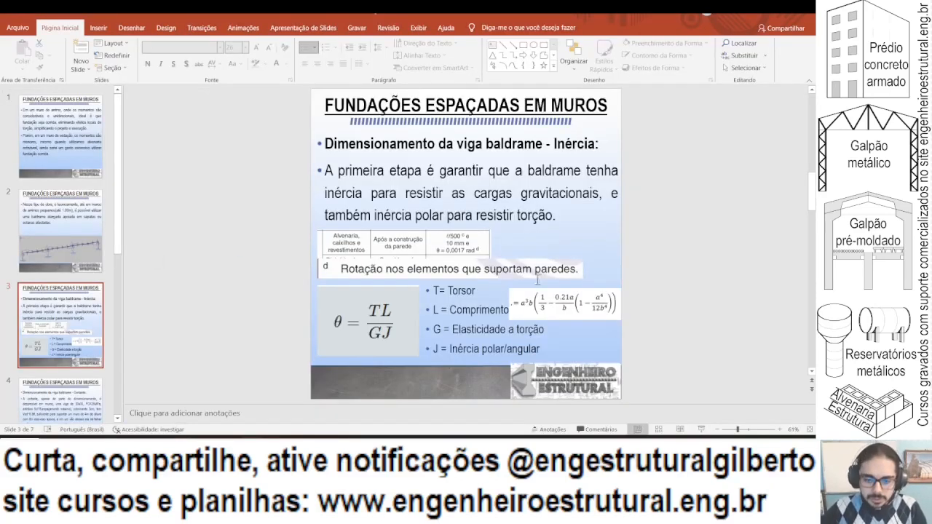
{"action": "key", "text": "alt+Tab"}
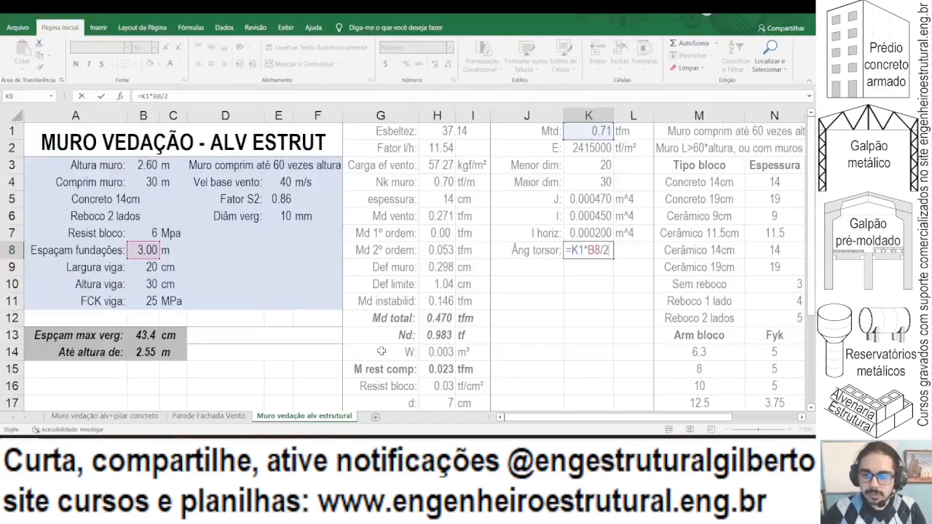
{"action": "type", "text": "/"}
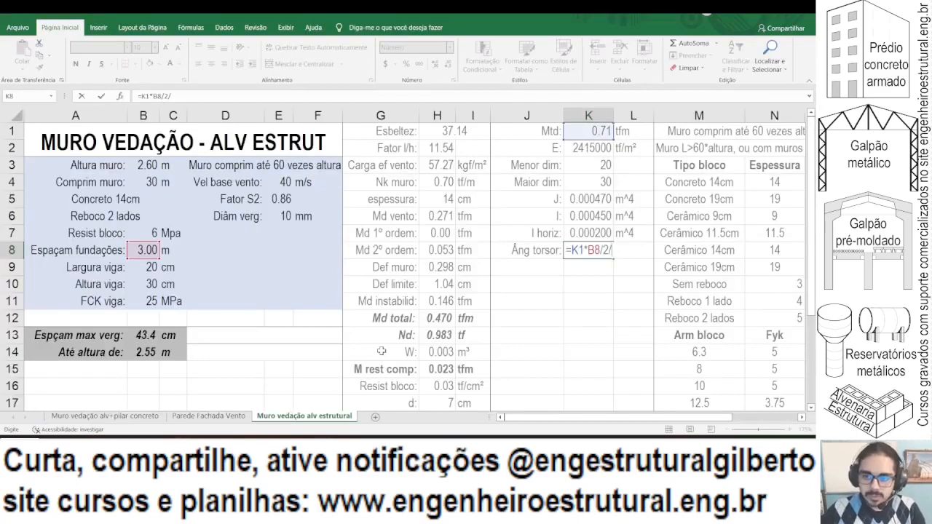
{"action": "left_click", "coordinate": [587, 147]}
{"action": "type", "text": "/"}
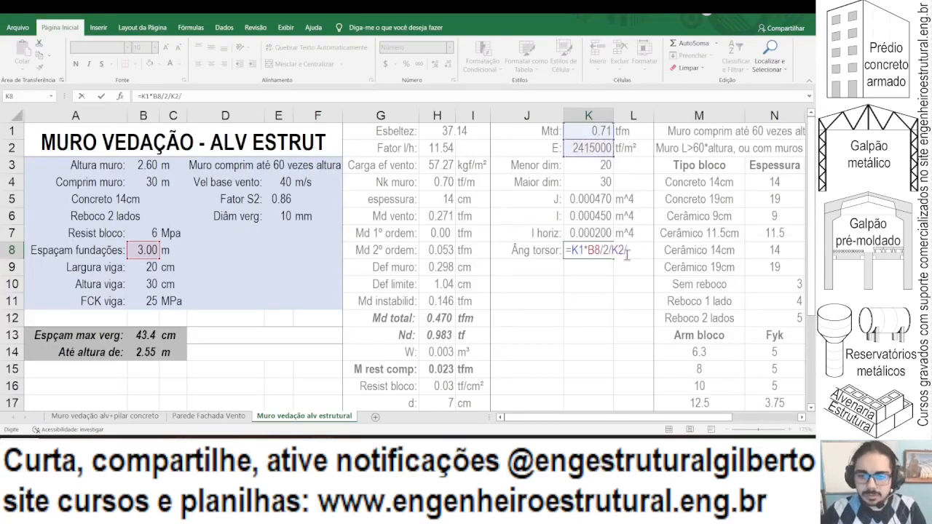
{"action": "left_click", "coordinate": [608, 199]}
{"action": "key", "text": "Return"}
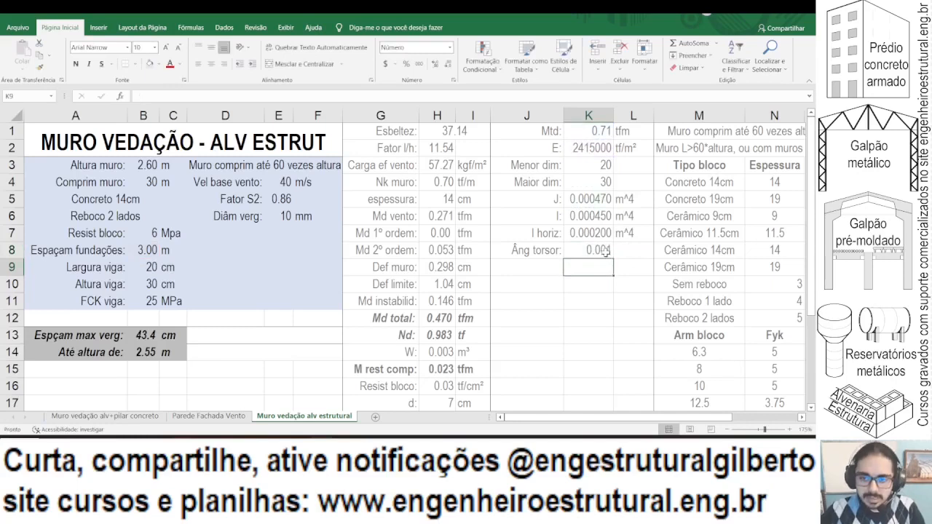
Step: Format K8 with four decimal places and compare the torsion angle with the wall rotation limit on the PowerPoint slide
{"action": "left_click", "coordinate": [606, 251]}
{"action": "left_click", "coordinate": [435, 64]}
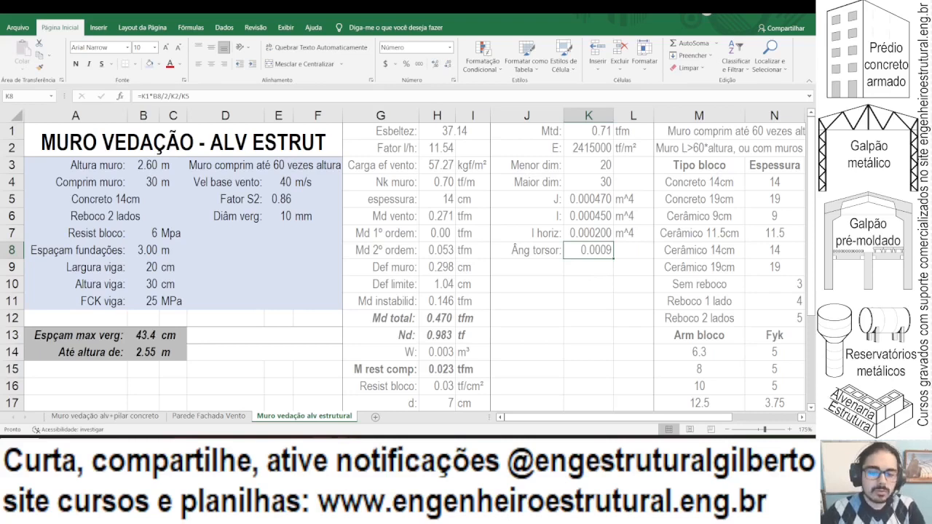
{"action": "left_click", "coordinate": [346, 445]}
{"action": "left_click", "coordinate": [345, 445]}
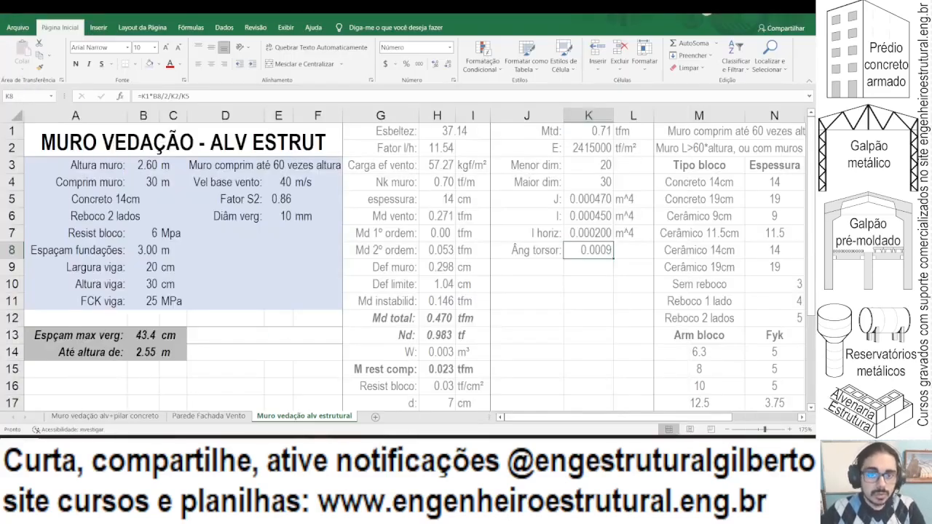
{"action": "mouse_move", "coordinate": [321, 445]}
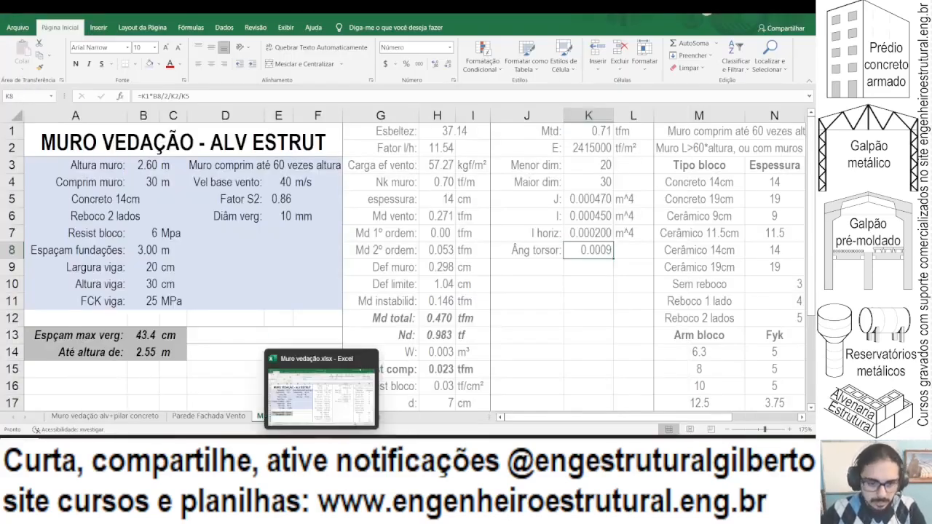
{"action": "left_click", "coordinate": [300, 445]}
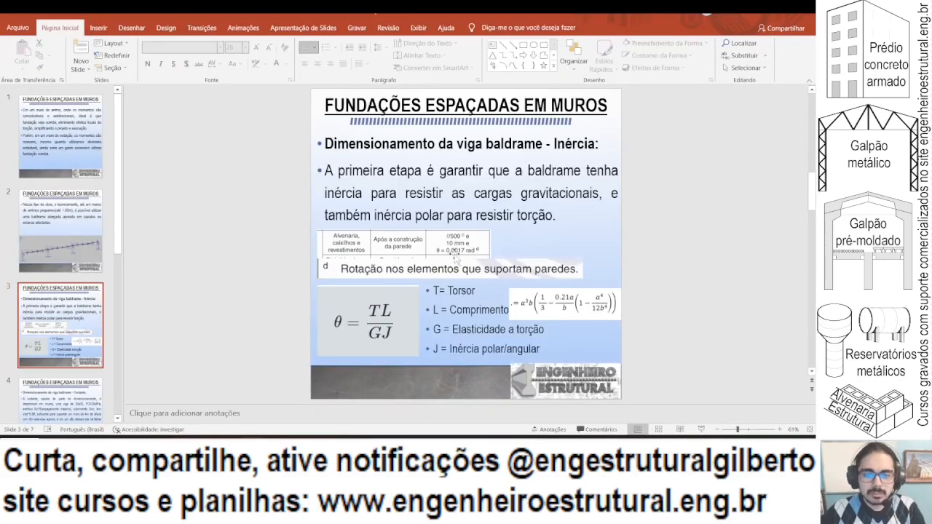
{"action": "key", "text": "alt+Tab"}
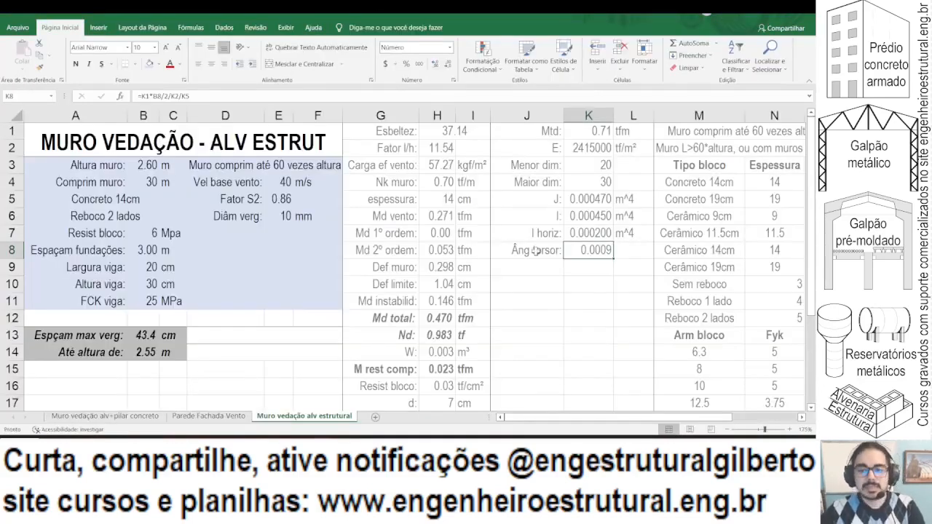
{"action": "key", "text": "alt+Tab"}
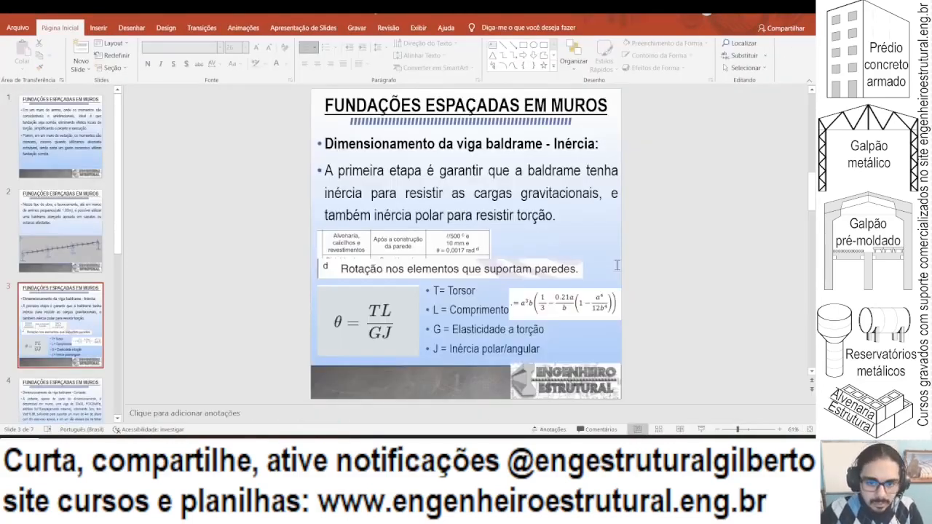
{"action": "key", "text": "alt+Tab"}
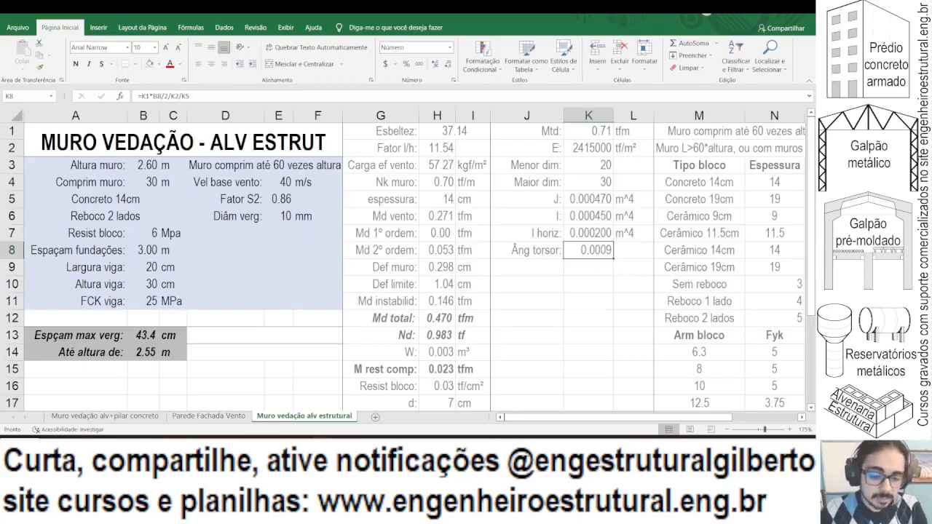
Step: Search the NBR 6118 PDF for "15 %", examine the torsional stiffness reduction for beams in section 14.6.6.2, and return to Excel
{"action": "key", "text": "alt+Tab"}
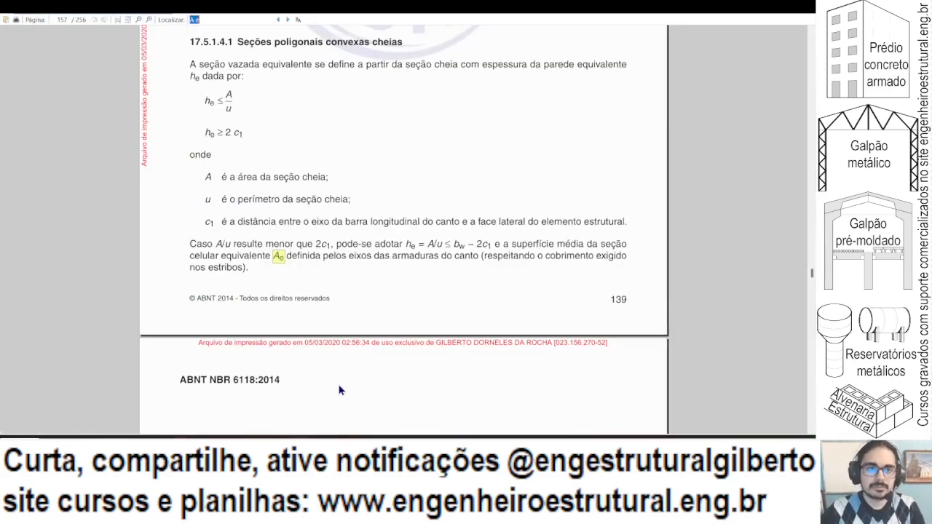
{"action": "scroll", "coordinate": [405, 255], "scroll_direction": "down", "scroll_amount": 10}
{"action": "type", "text": "%"}
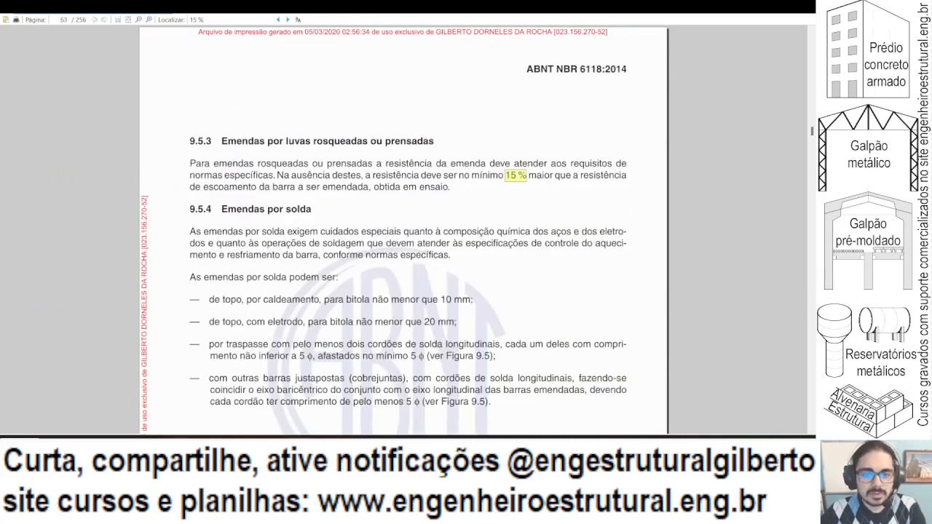
{"action": "key", "text": "Return"}
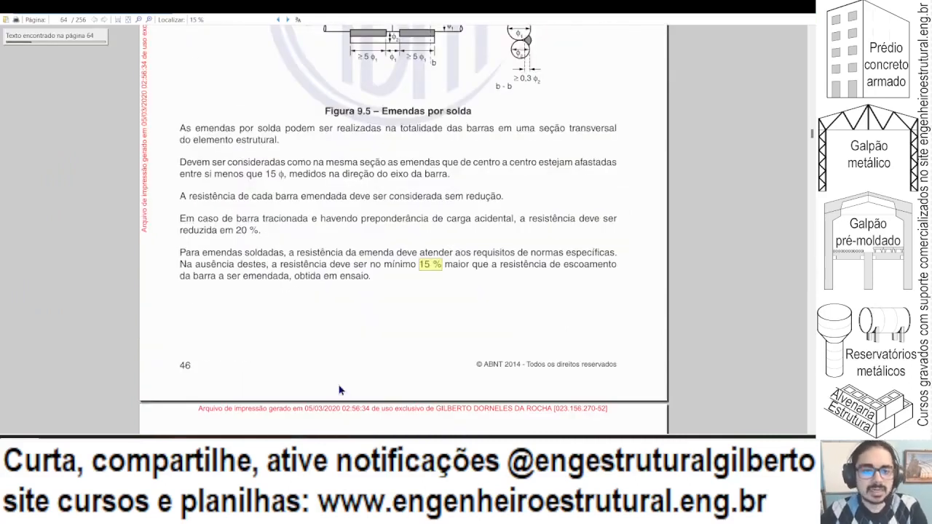
{"action": "key", "text": "Return"}
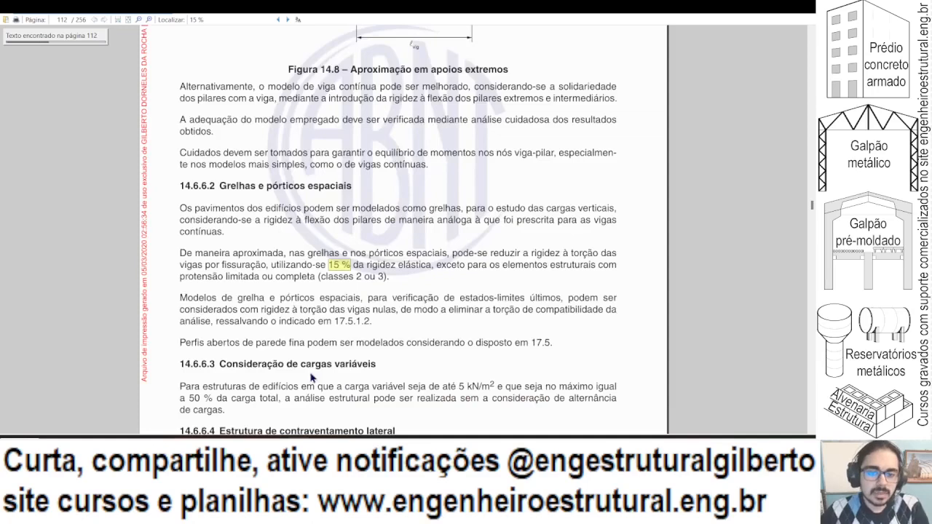
{"action": "left_click_drag", "start_coordinate": [191, 265], "coordinate": [515, 267]}
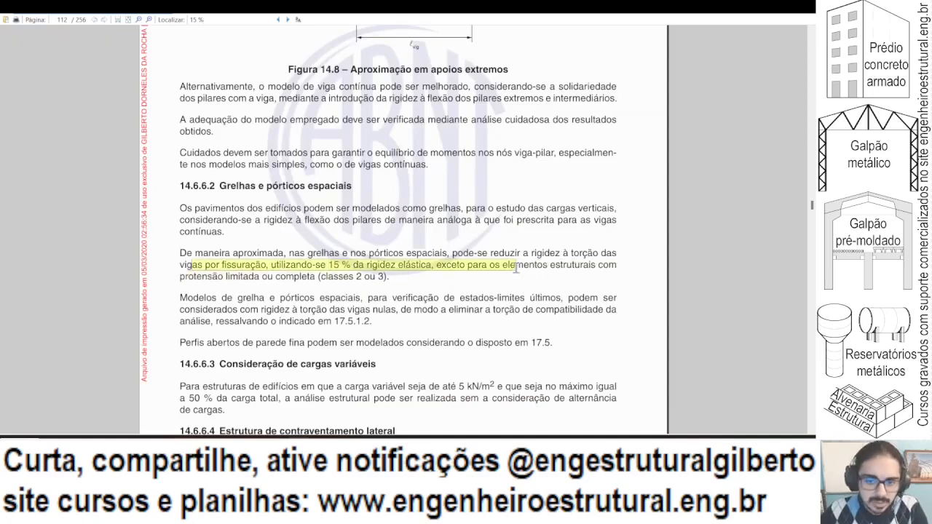
{"action": "double_click", "coordinate": [516, 266]}
{"action": "left_click", "coordinate": [433, 267]}
{"action": "left_click_drag", "start_coordinate": [367, 266], "coordinate": [315, 267]}
{"action": "key", "text": "alt+Tab"}
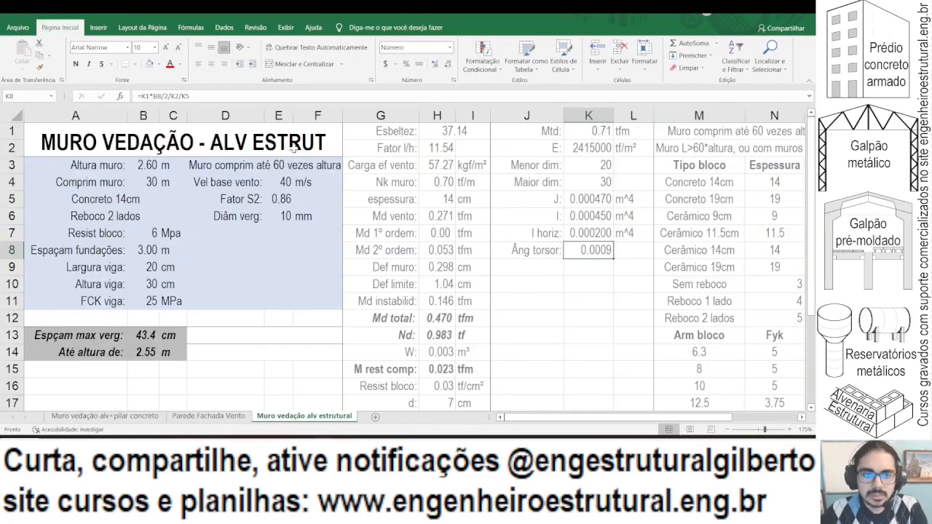
Step: Add a division by 0.15 to the torsion angle formula in K8, making it =K1*B8/2/K2/K5/0.15
{"action": "left_click", "coordinate": [226, 98]}
{"action": "type", "text": "/0.1"}
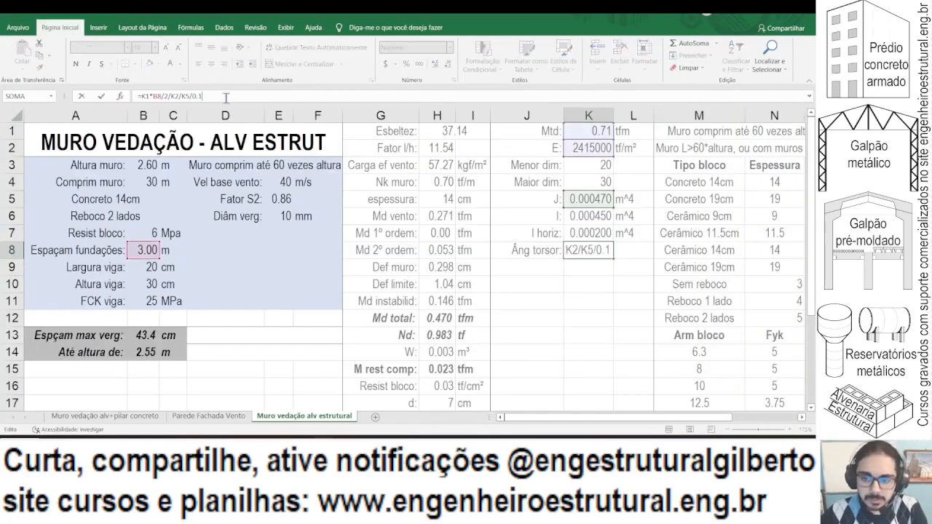
{"action": "type", "text": "5"}
{"action": "key", "text": "Return"}
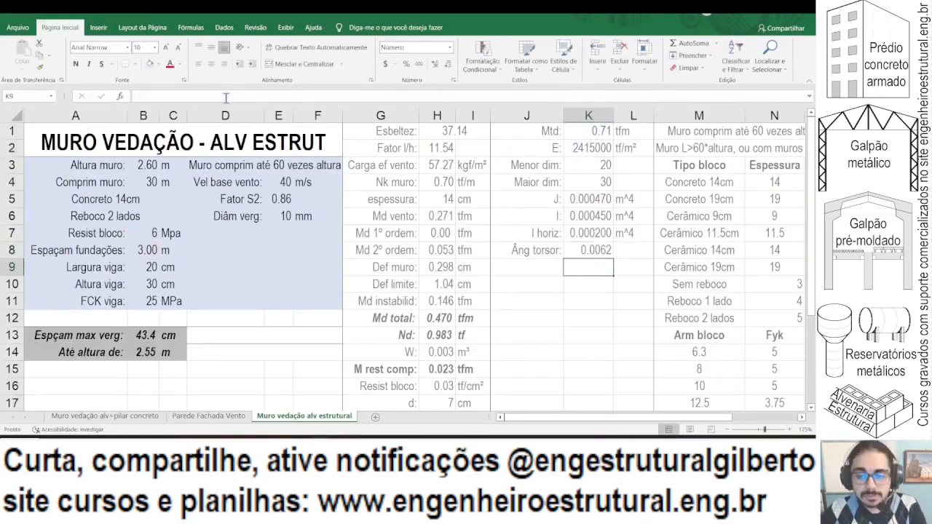
{"action": "left_click", "coordinate": [608, 250]}
{"action": "left_click", "coordinate": [617, 250]}
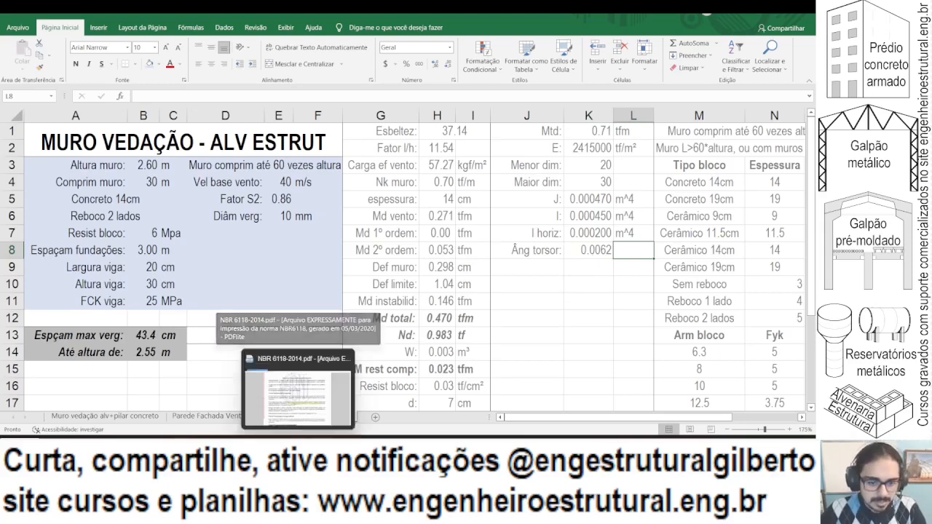
{"action": "left_click", "coordinate": [319, 446]}
{"action": "key", "text": "alt+Tab"}
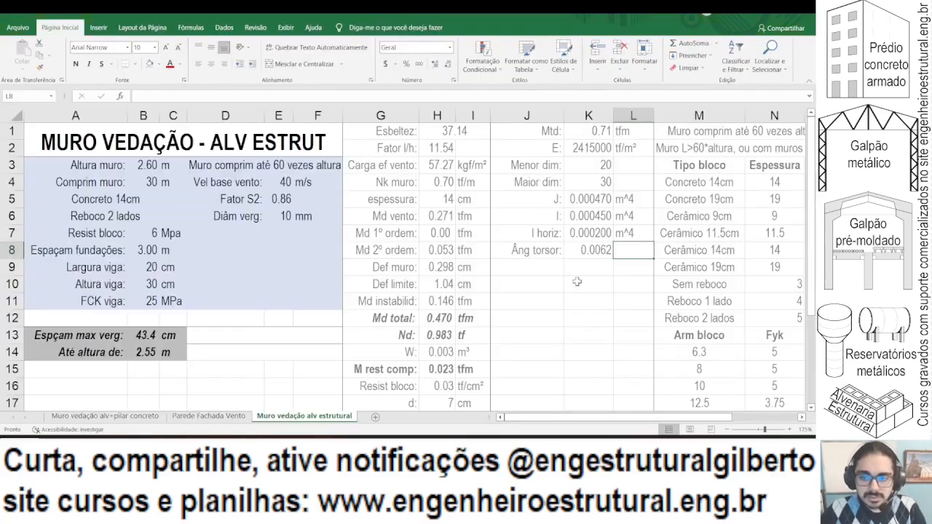
{"action": "left_click", "coordinate": [603, 264]}
{"action": "left_click", "coordinate": [605, 251]}
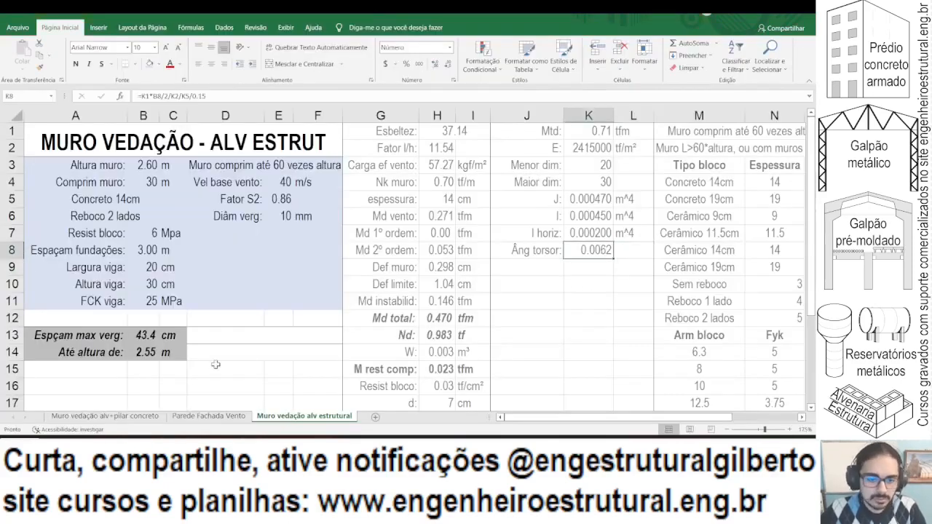
Step: Merge D15:F15 and enter the warning formula =SE(K8>0.0017,"Torsor excessivo baldrame","")
{"action": "left_click_drag", "start_coordinate": [216, 365], "coordinate": [323, 370]}
{"action": "left_click", "coordinate": [291, 63]}
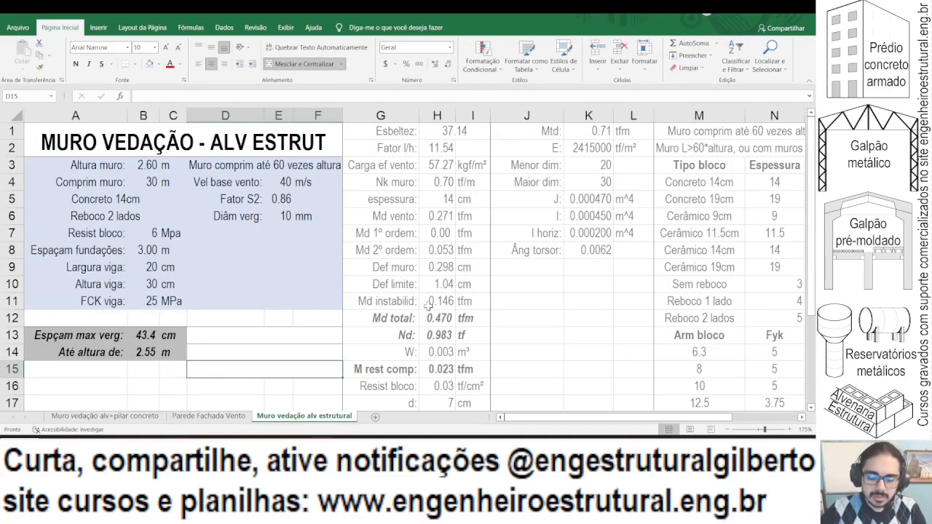
{"action": "type", "text": "=se("}
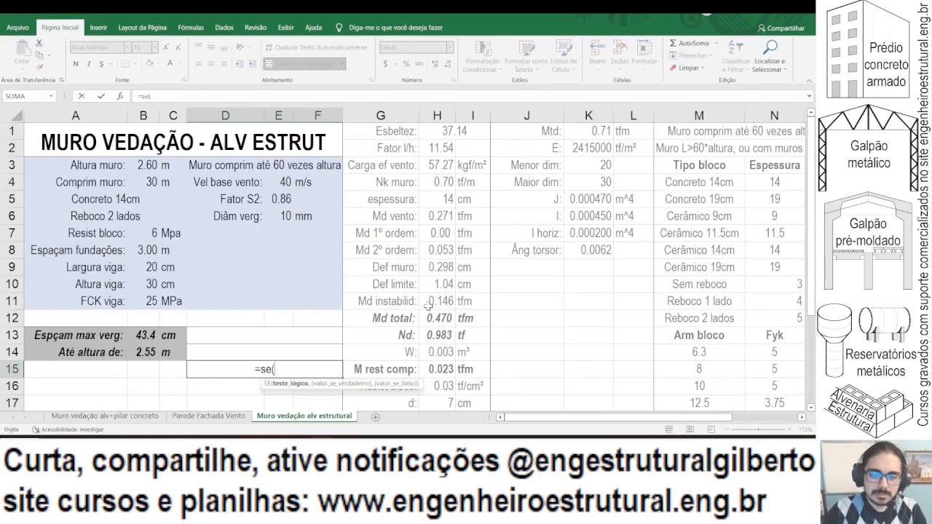
{"action": "left_click", "coordinate": [587, 249]}
{"action": "scroll", "coordinate": [600, 262], "scroll_direction": "down", "scroll_amount": 1}
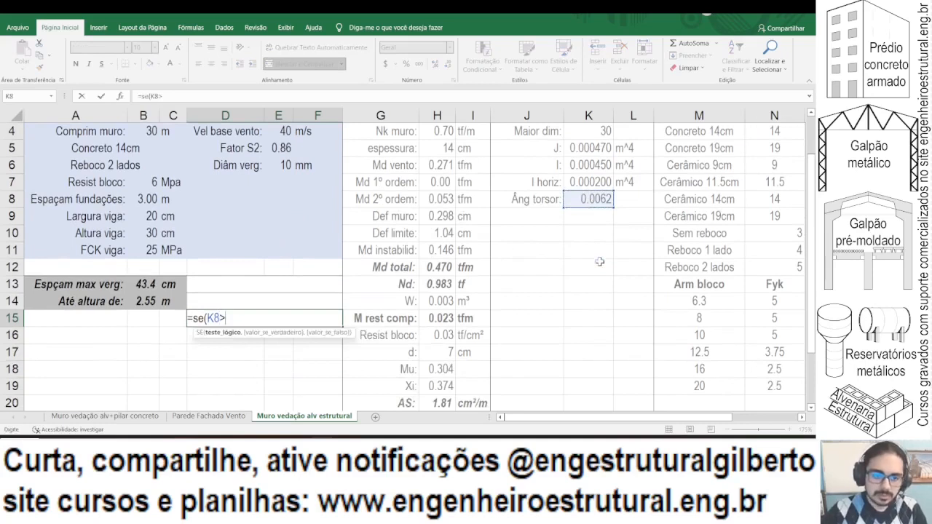
{"action": "type", "text": ">0.0017,"}
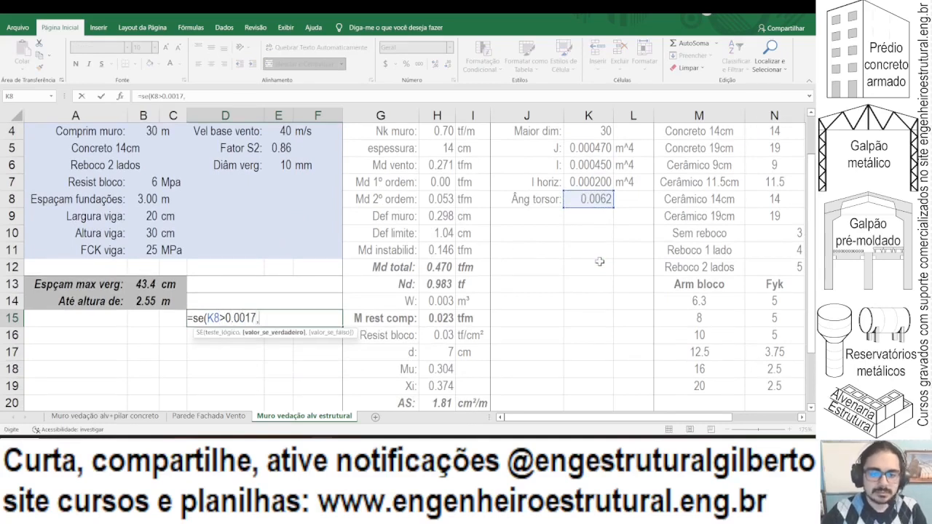
{"action": "type", "text": "\"Torsor e"}
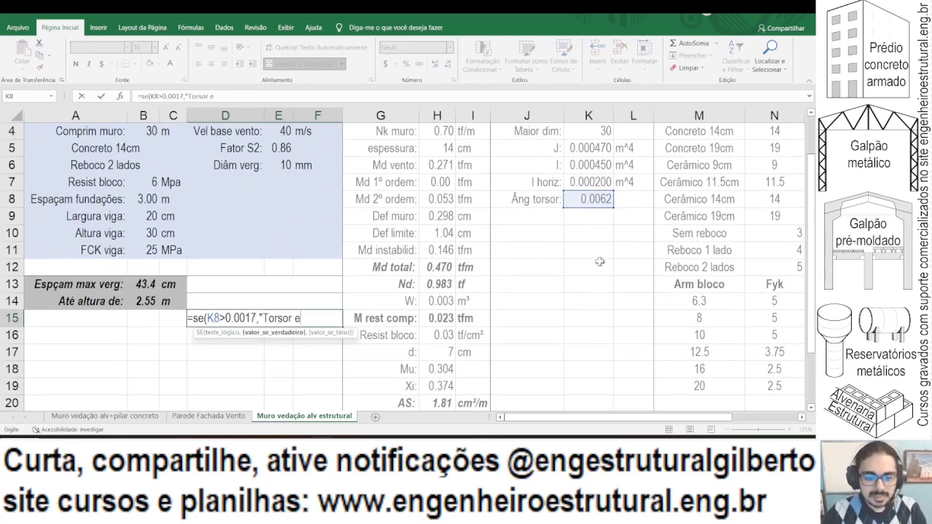
{"action": "type", "text": "xcessivo,"}
{"action": "key", "text": "BackSpace"}
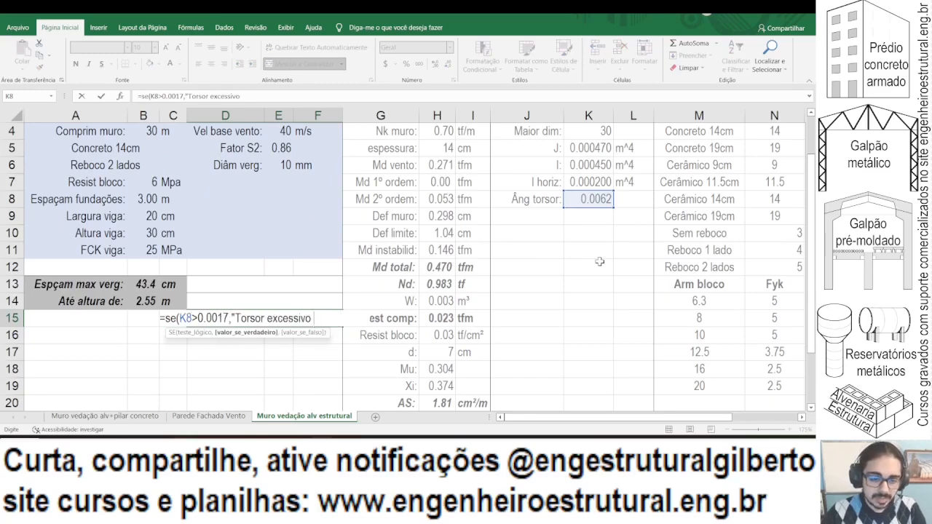
{"action": "type", "text": "baldrame"}
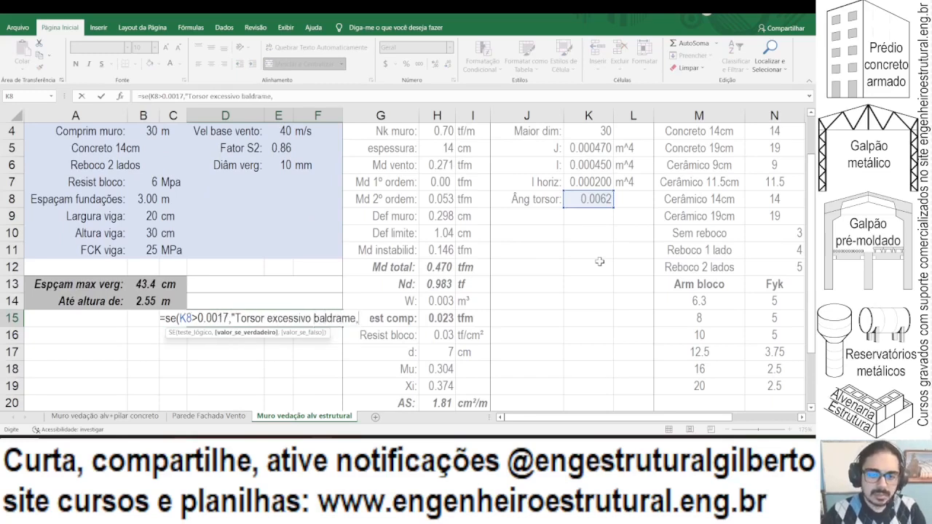
{"action": "type", "text": "\",\"\")"}
{"action": "key", "text": "Return"}
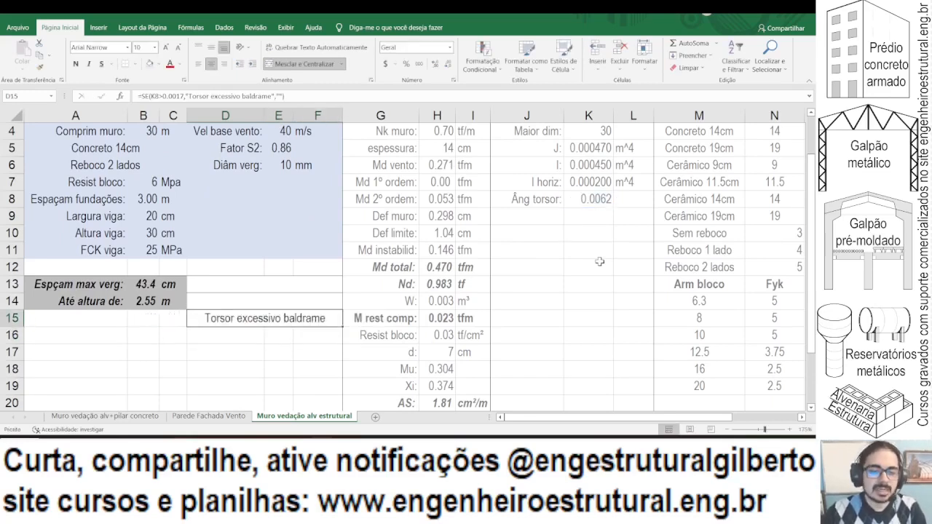
Step: Format the torsion warning in D15 as bold red text
{"action": "left_click", "coordinate": [76, 63]}
{"action": "left_click", "coordinate": [169, 64]}
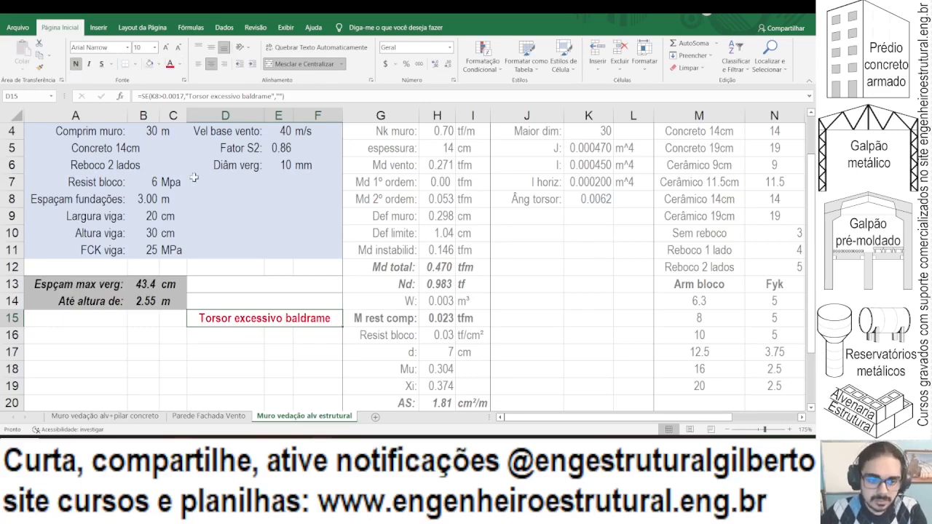
{"action": "left_click", "coordinate": [206, 195]}
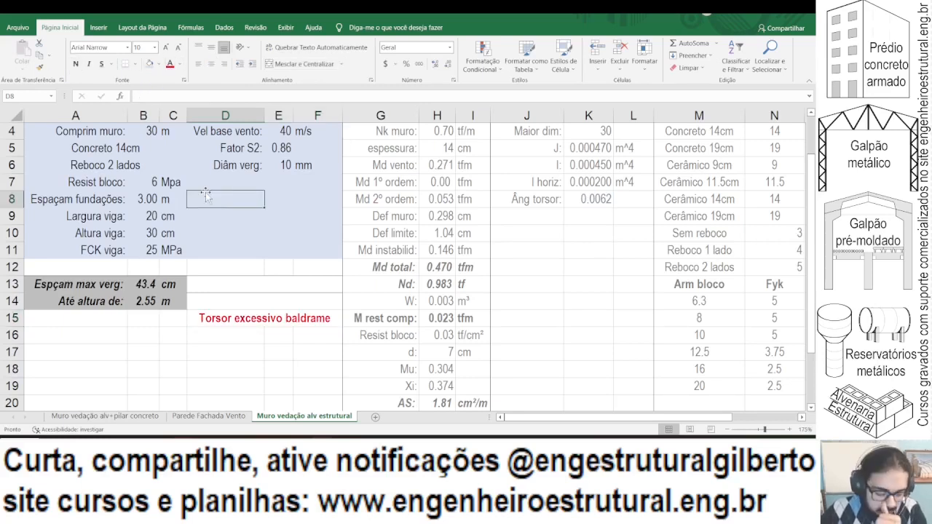
Step: Examine the NBR 6118 PDF's section 14.6.6.2 on reducing beam torsional stiffness to 15 % in grids and space frames, and return to Excel
{"action": "key", "text": "alt+Tab"}
{"action": "key", "text": "alt+Tab"}
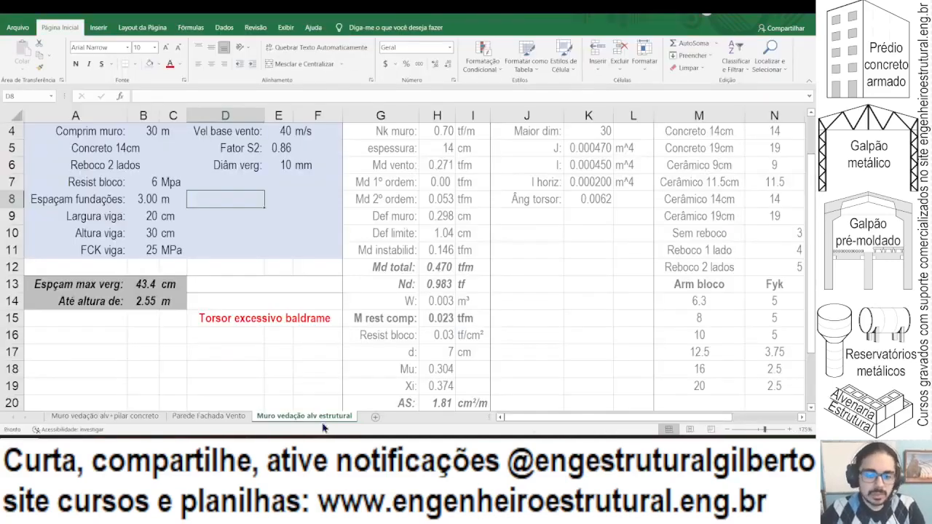
{"action": "left_click", "coordinate": [332, 446]}
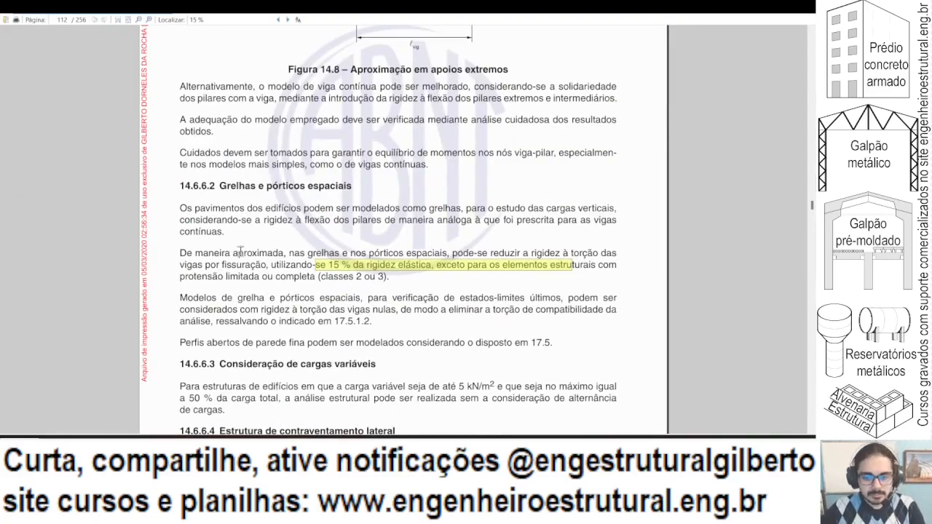
{"action": "left_click_drag", "start_coordinate": [238, 253], "coordinate": [396, 253]}
{"action": "left_click", "coordinate": [485, 253]}
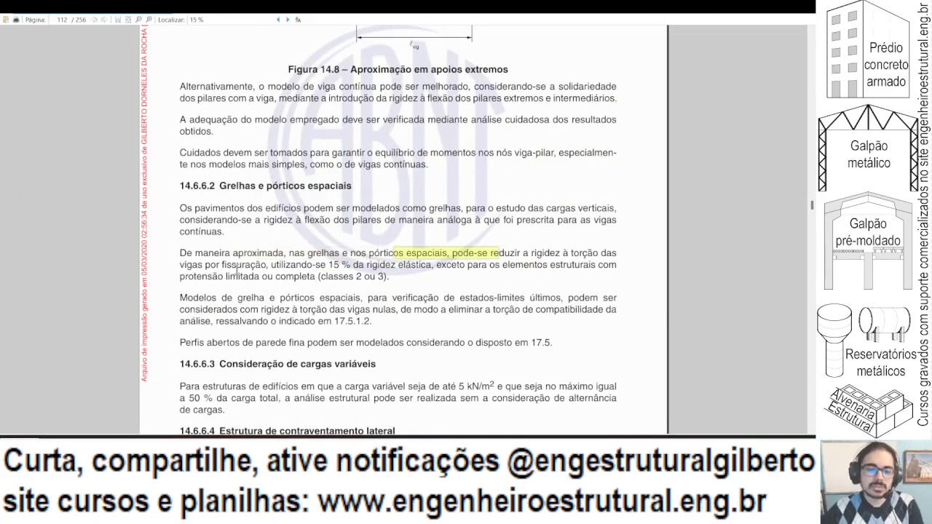
{"action": "left_click_drag", "start_coordinate": [216, 269], "coordinate": [446, 269]}
{"action": "left_click", "coordinate": [451, 270]}
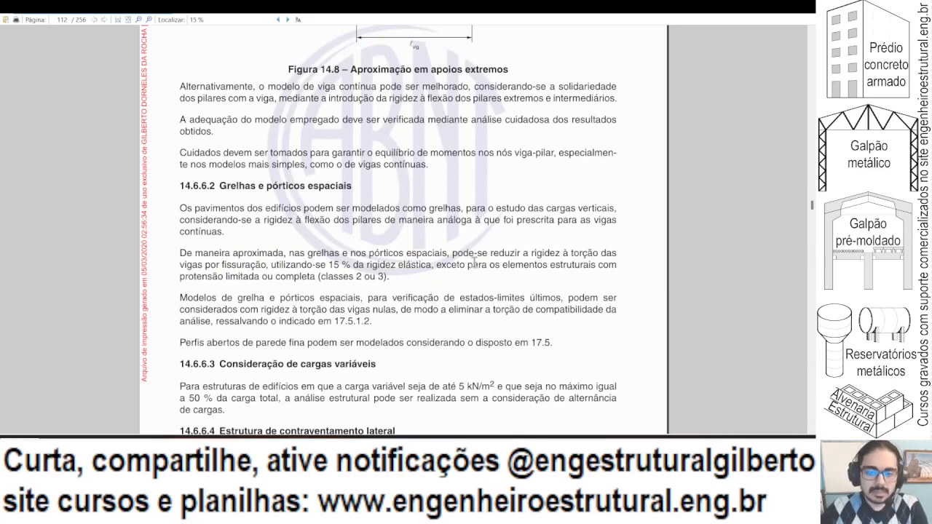
{"action": "left_click_drag", "start_coordinate": [297, 255], "coordinate": [545, 264]}
{"action": "left_click", "coordinate": [502, 256]}
{"action": "left_click", "coordinate": [353, 265]}
{"action": "left_click", "coordinate": [360, 263]}
{"action": "left_click", "coordinate": [319, 267]}
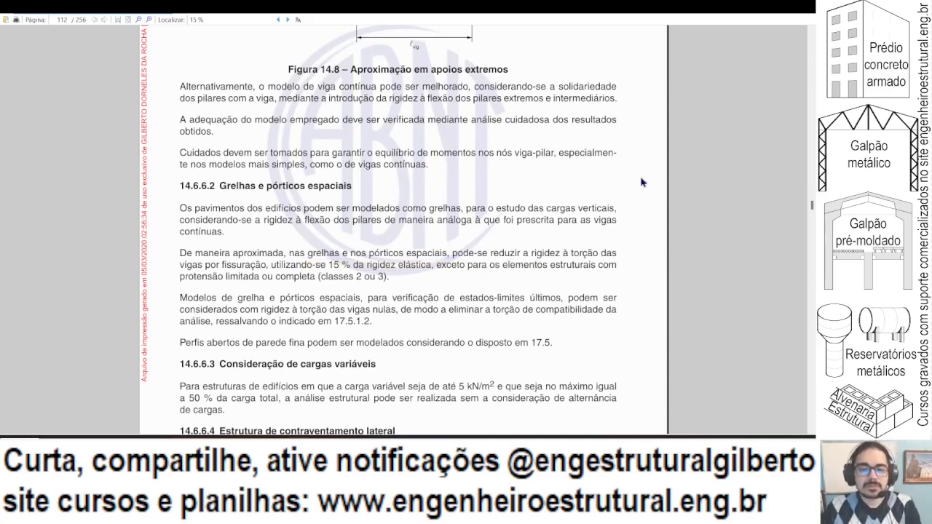
{"action": "left_click", "coordinate": [750, 18]}
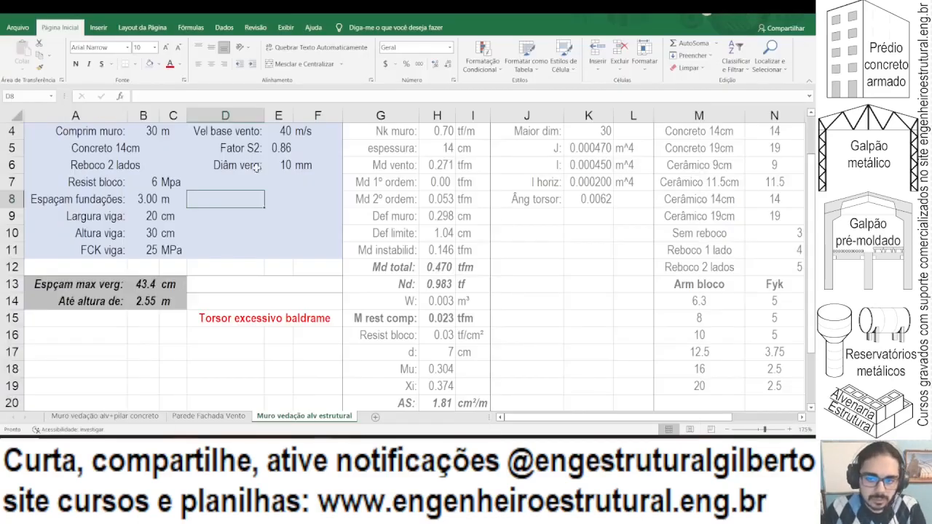
Step: Remove the division by 0.15 from the torsion angle formula in K8, leaving =K1*B8/2/K2/K5
{"action": "left_click", "coordinate": [584, 199]}
{"action": "left_click", "coordinate": [216, 92]}
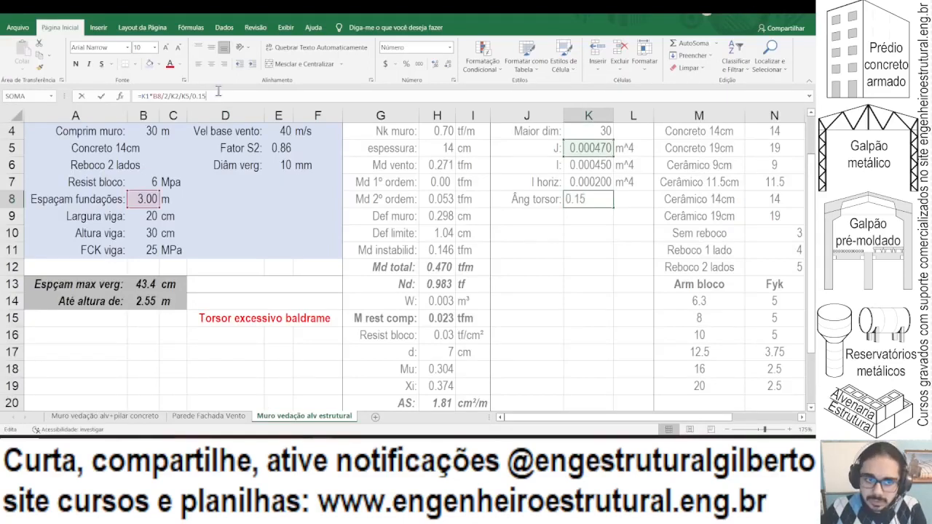
{"action": "key", "text": "Return"}
{"action": "left_click", "coordinate": [218, 92]}
{"action": "key", "text": "Up"}
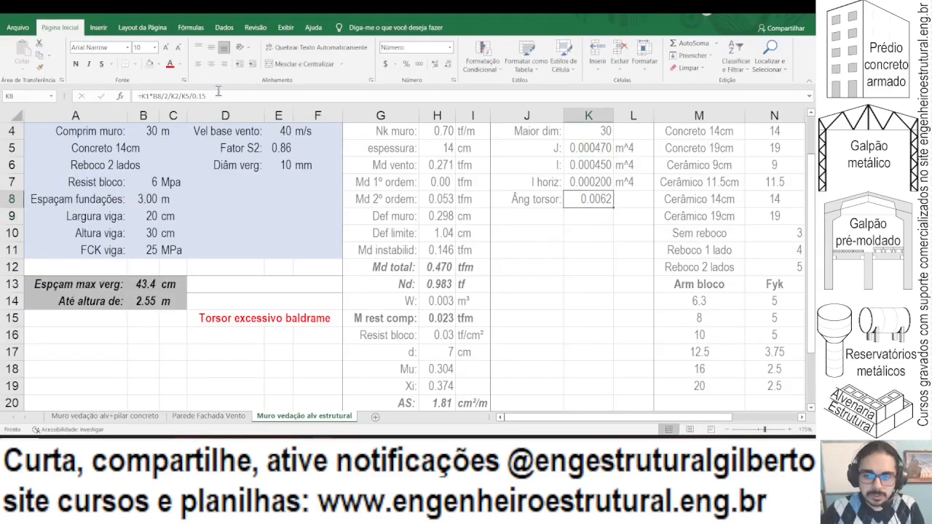
{"action": "left_click", "coordinate": [218, 91]}
{"action": "key", "text": "BackSpace"}
{"action": "key", "text": "BackSpace"}
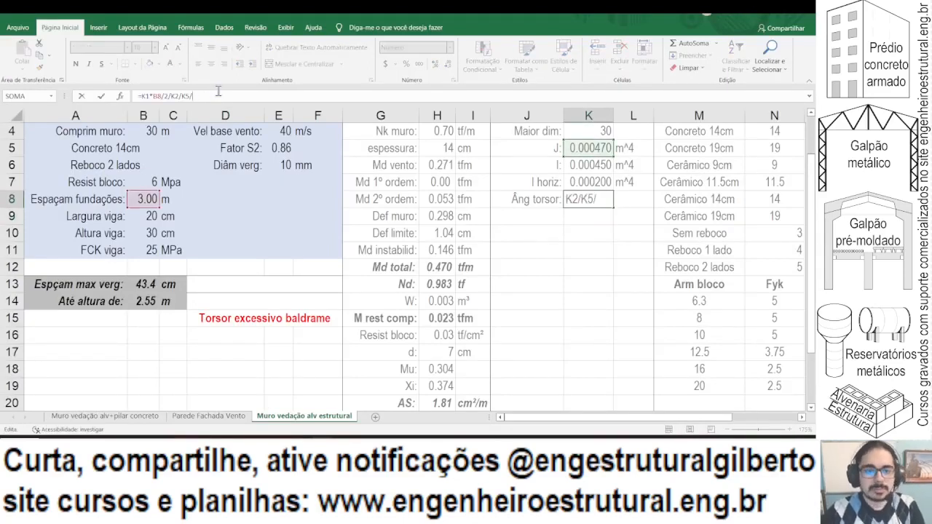
{"action": "key", "text": "Return"}
{"action": "key", "text": "Up"}
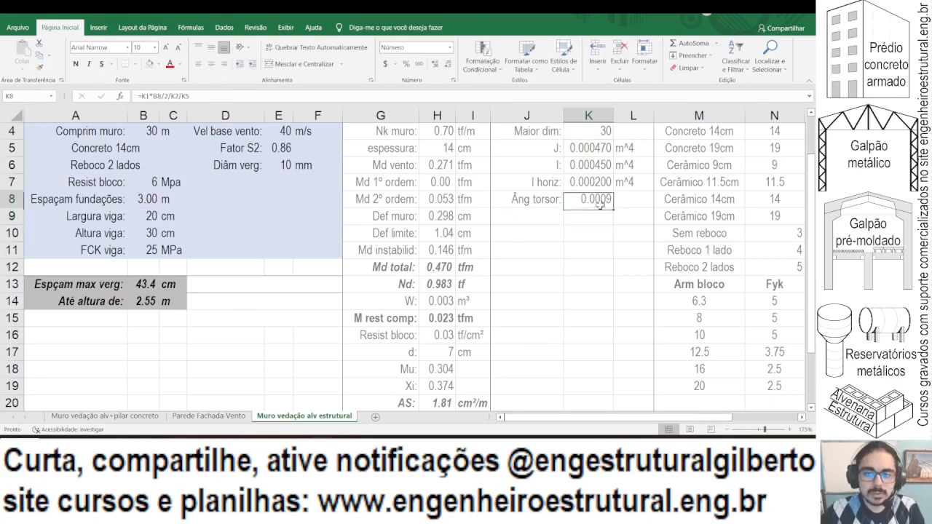
Step: Replace the beam height formula in B10 with a fixed value of 30 cm
{"action": "left_click", "coordinate": [149, 215]}
{"action": "left_click", "coordinate": [148, 235]}
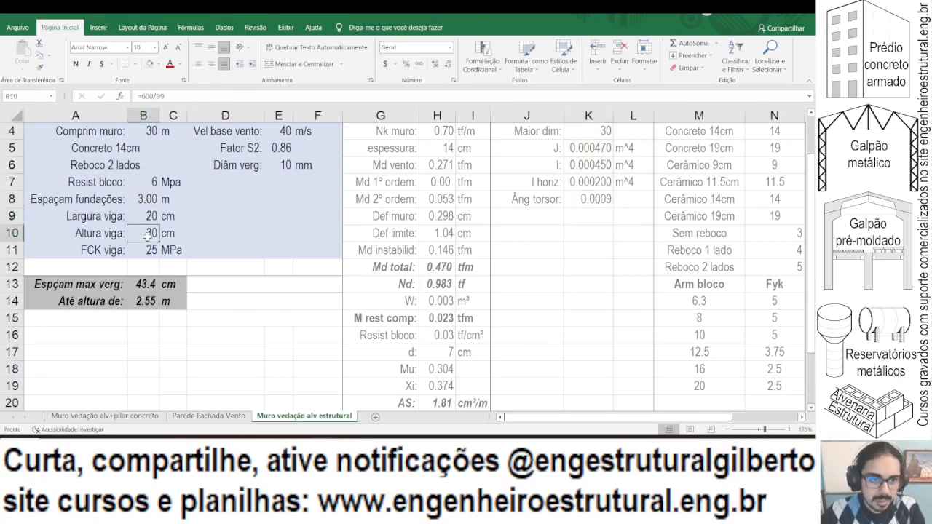
{"action": "type", "text": "30"}
{"action": "key", "text": "Return"}
Step: Test beam widths of 19, 18, 17, 16 and 15 cm in B9 against the torsion warning, and restore the width to 20 cm
{"action": "key", "text": "Up"}
{"action": "key", "text": "Up"}
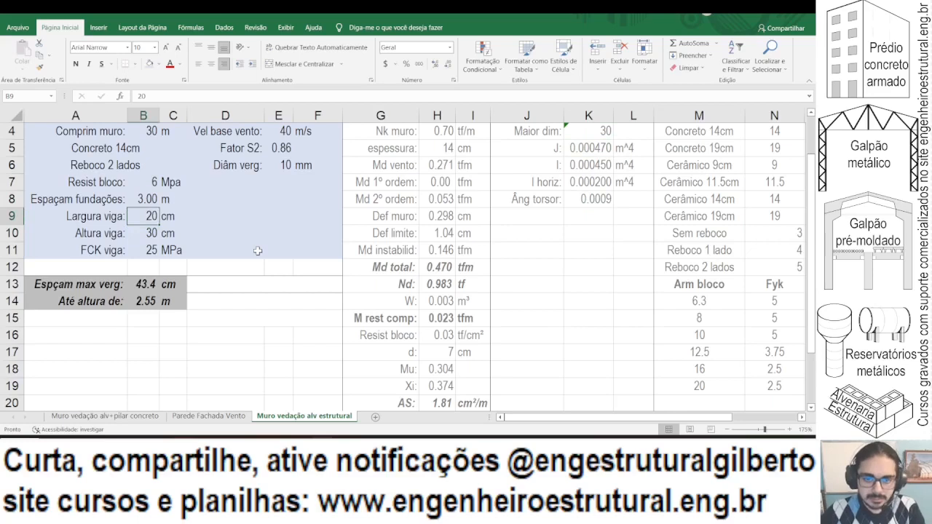
{"action": "type", "text": "19"}
{"action": "key", "text": "Return"}
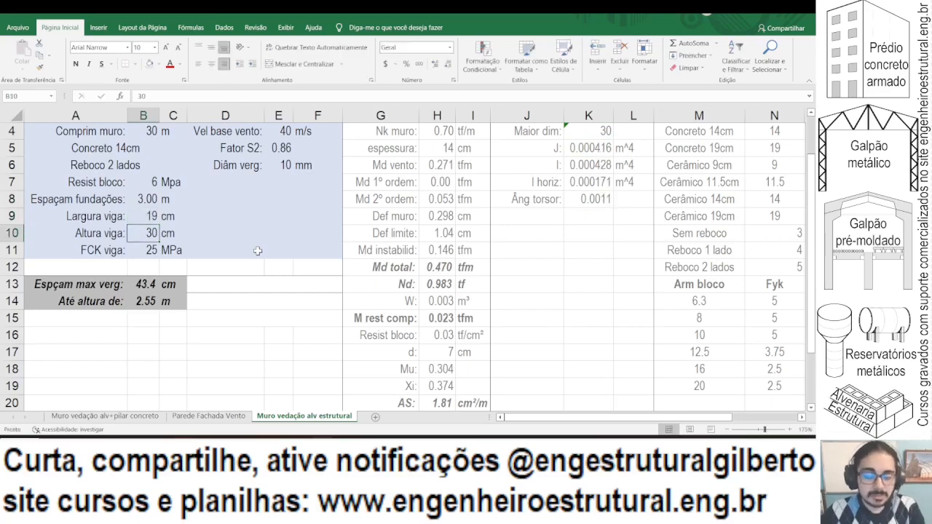
{"action": "key", "text": "Up"}
{"action": "type", "text": "18"}
{"action": "key", "text": "Return"}
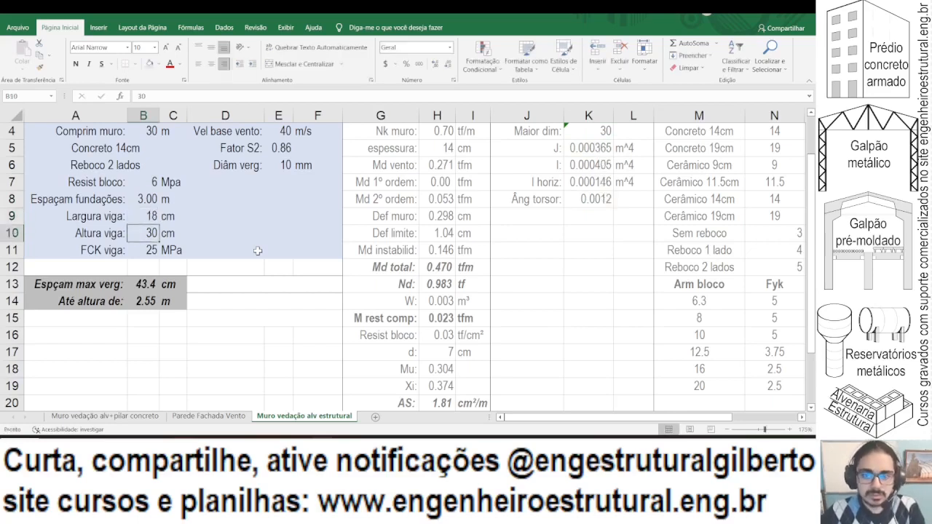
{"action": "key", "text": "Up"}
{"action": "type", "text": "17"}
{"action": "key", "text": "Return"}
{"action": "key", "text": "Up"}
{"action": "type", "text": "16"}
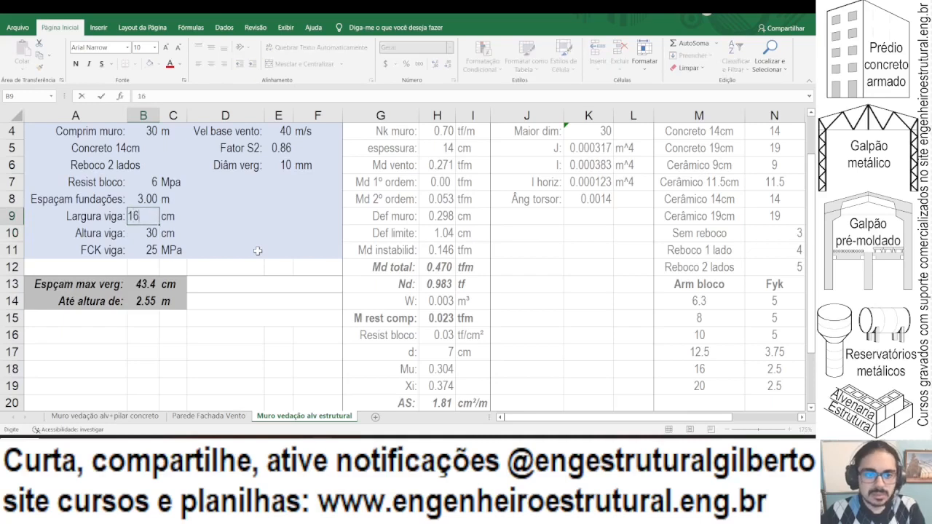
{"action": "key", "text": "Return"}
{"action": "key", "text": "Up"}
{"action": "type", "text": "15"}
{"action": "key", "text": "Return"}
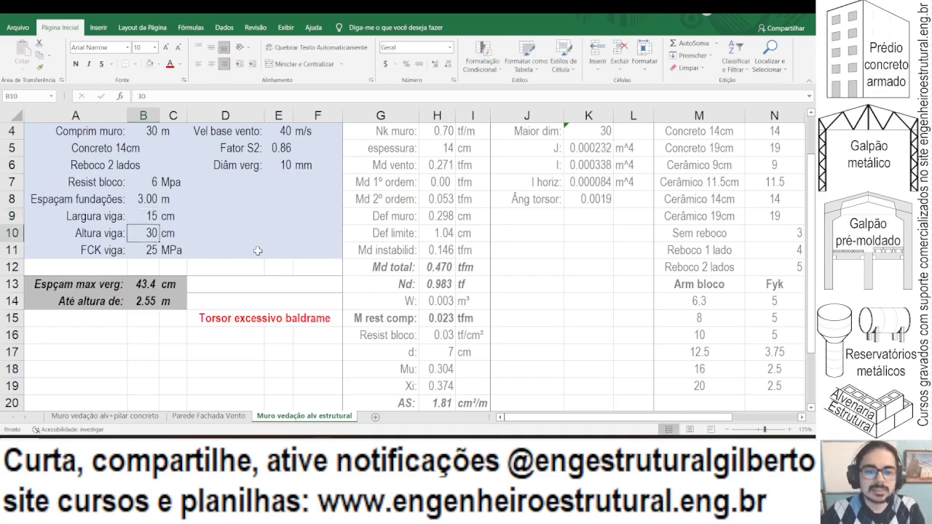
{"action": "key", "text": "Up"}
{"action": "type", "text": "20"}
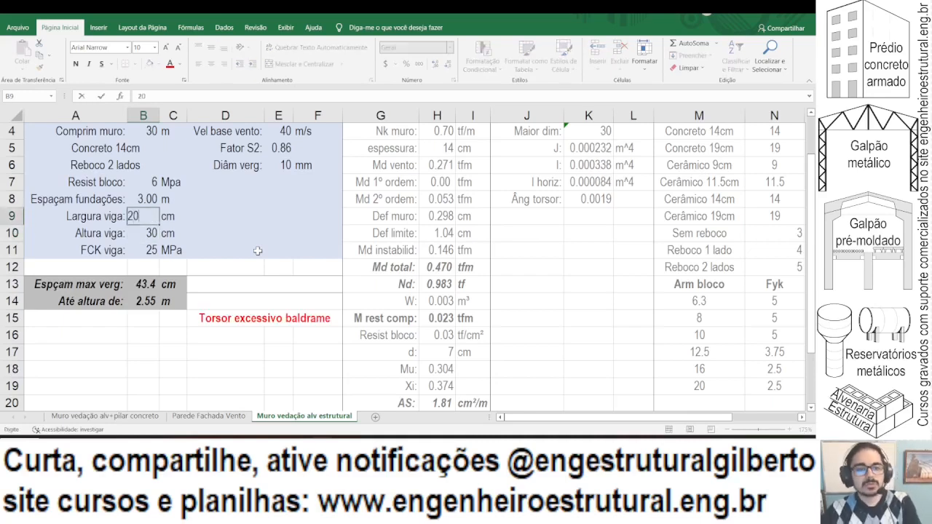
{"action": "key", "text": "Return"}
Step: Try a beam width of 25 cm in B9 and undo the change
{"action": "key", "text": "Up"}
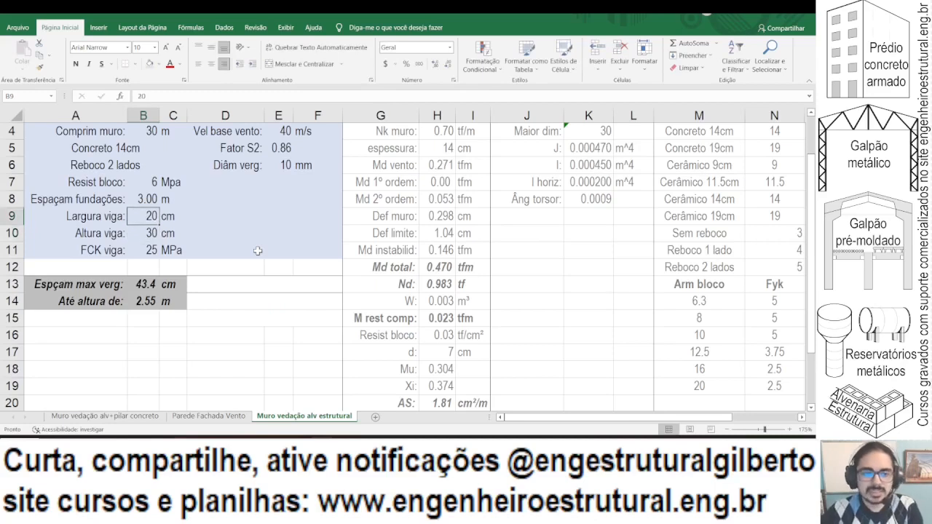
{"action": "type", "text": "25"}
{"action": "key", "text": "Return"}
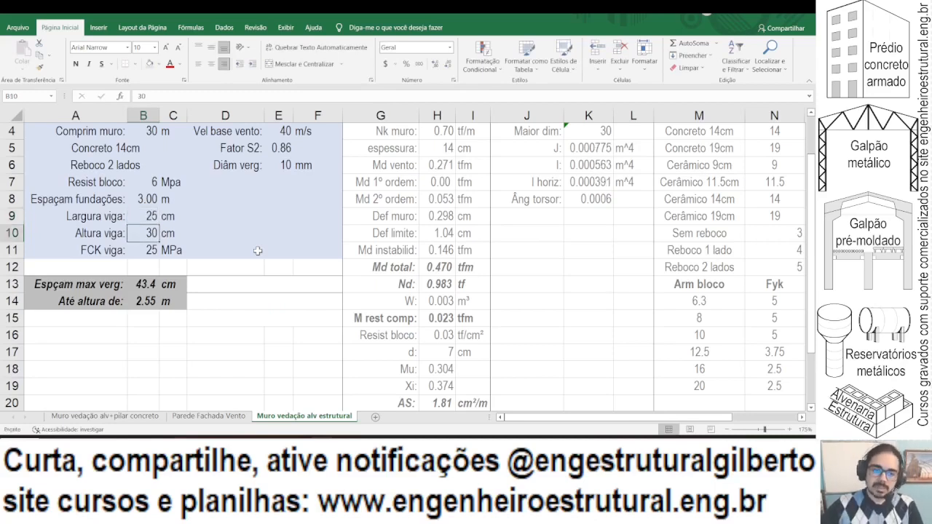
{"action": "key", "text": "ctrl+z"}
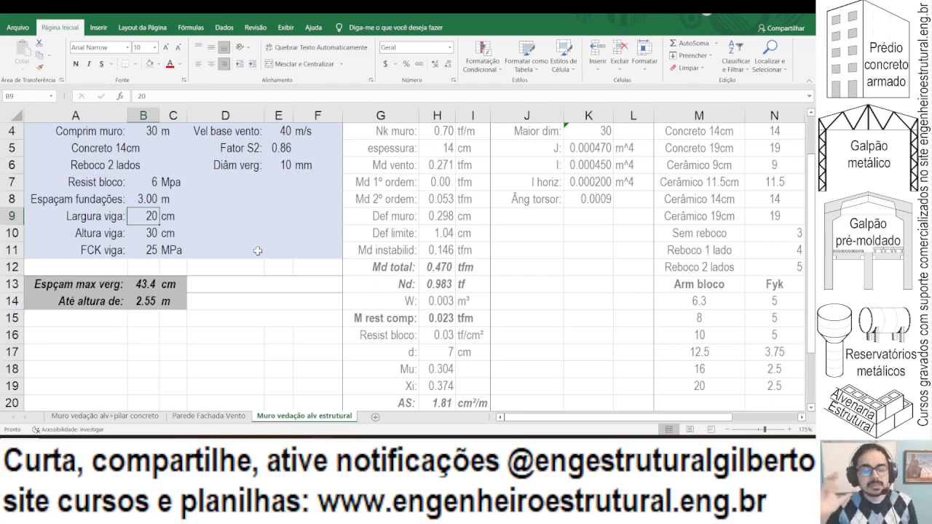
Step: Switch to the PowerPoint presentation and open slide 4 on the baldrame beam's shear design
{"action": "scroll", "coordinate": [452, 251], "scroll_direction": "up", "scroll_amount": 1}
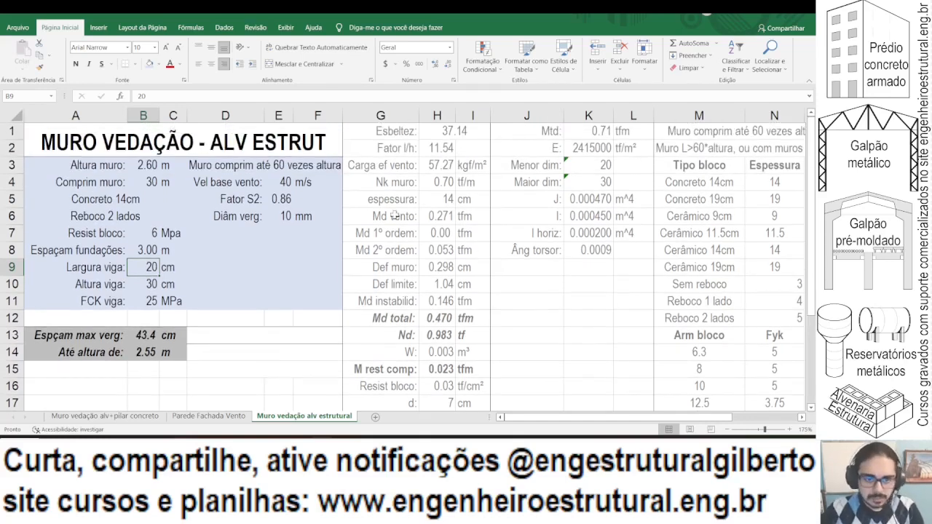
{"action": "key", "text": "alt+Tab"}
{"action": "left_click", "coordinate": [244, 447]}
{"action": "left_click", "coordinate": [275, 447]}
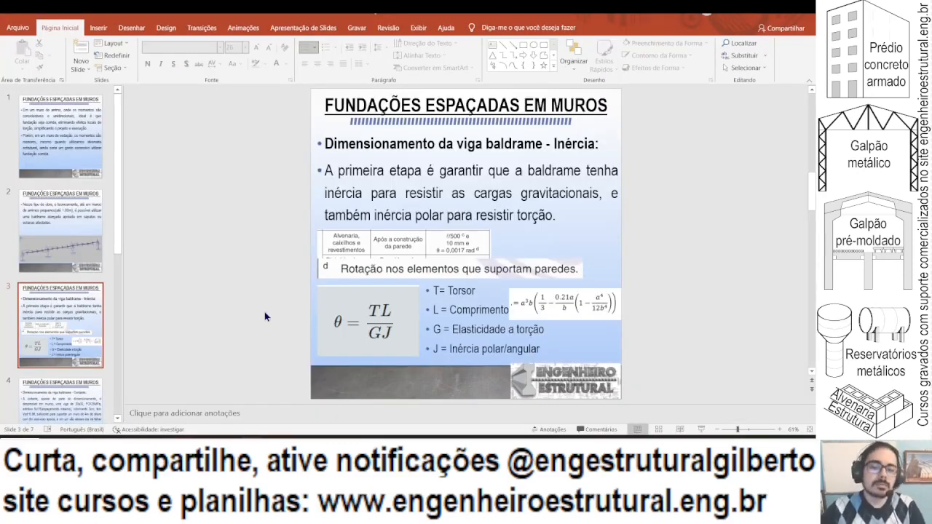
{"action": "scroll", "coordinate": [73, 250], "scroll_direction": "down", "scroll_amount": 3}
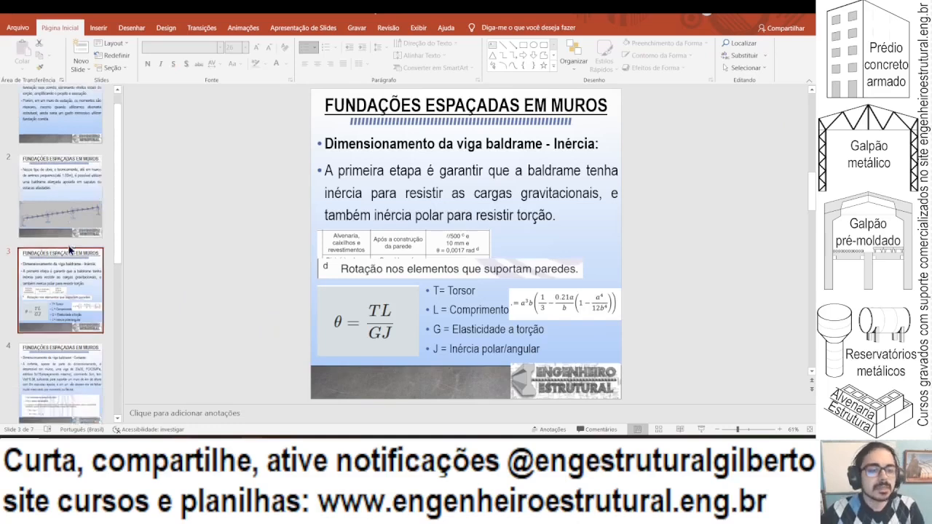
{"action": "left_click", "coordinate": [85, 288]}
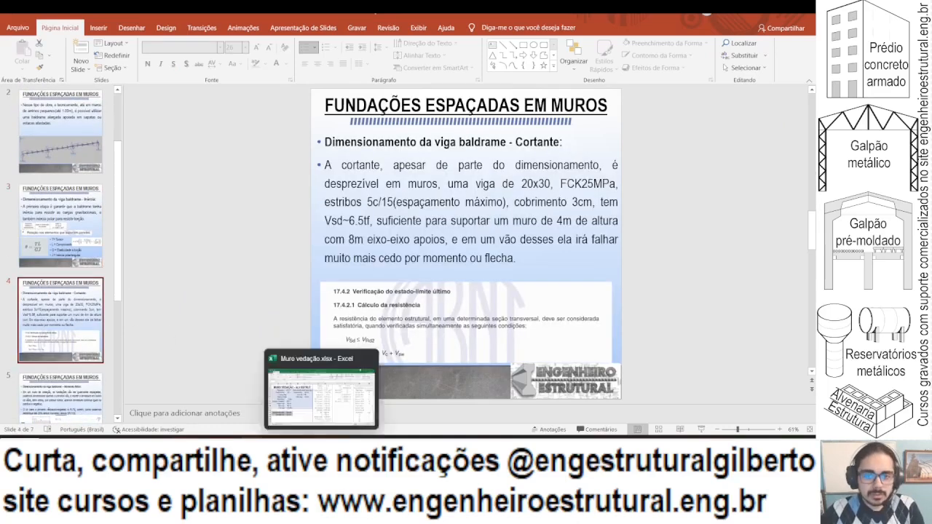
{"action": "left_click_drag", "start_coordinate": [325, 184], "coordinate": [476, 183]}
{"action": "key", "text": "Delete"}
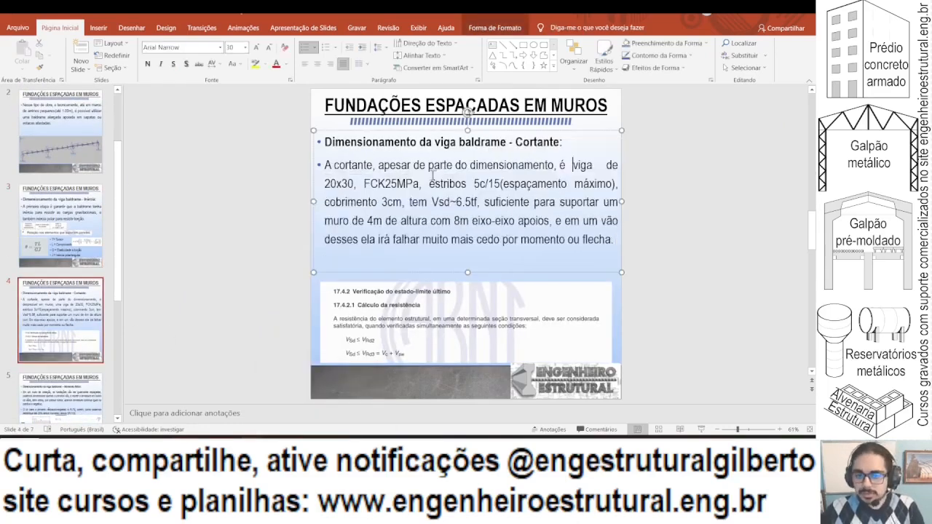
{"action": "key", "text": "ctrl+z"}
{"action": "left_click", "coordinate": [185, 284]}
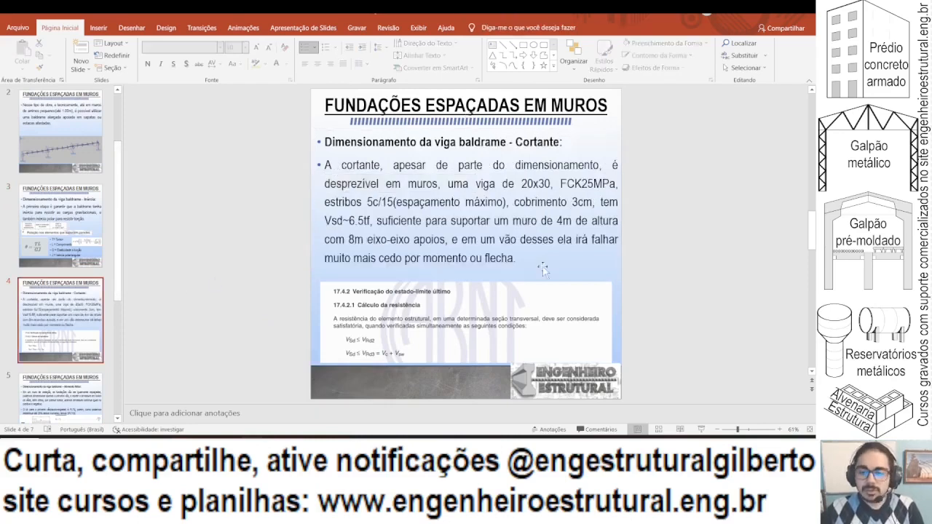
Step: Open slide 5 on the baldrame beam's bending moment, and switch back to the Excel workbook
{"action": "scroll", "coordinate": [57, 263], "scroll_direction": "down", "scroll_amount": 2}
{"action": "left_click", "coordinate": [58, 264]}
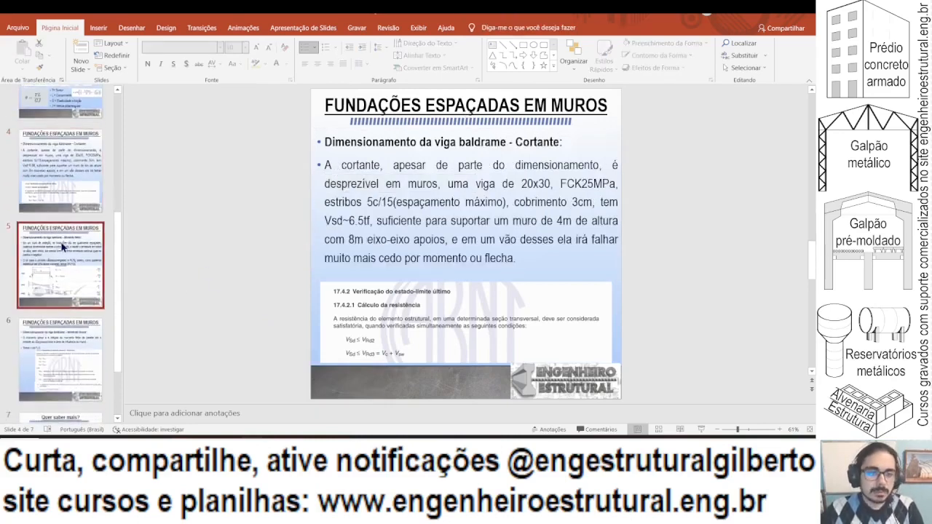
{"action": "key", "text": "alt+Tab"}
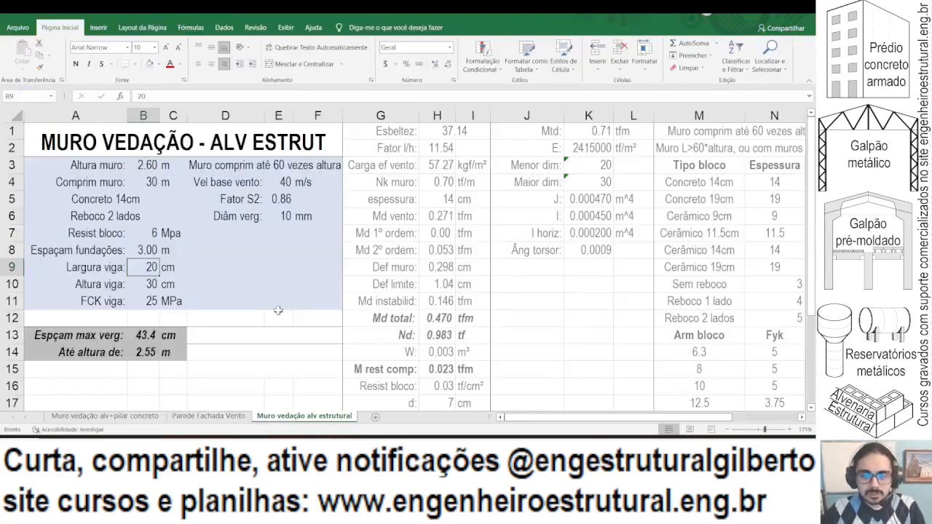
Step: Enter the label "Carga/m baldr:" in J9 for the load per metre on the baldrame beam
{"action": "left_click", "coordinate": [522, 270]}
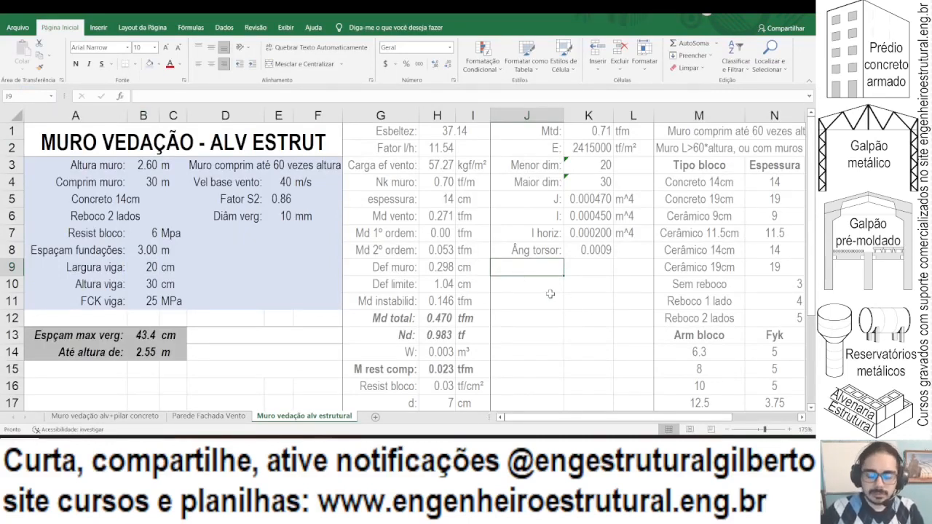
{"action": "type", "text": "Carga total bal"}
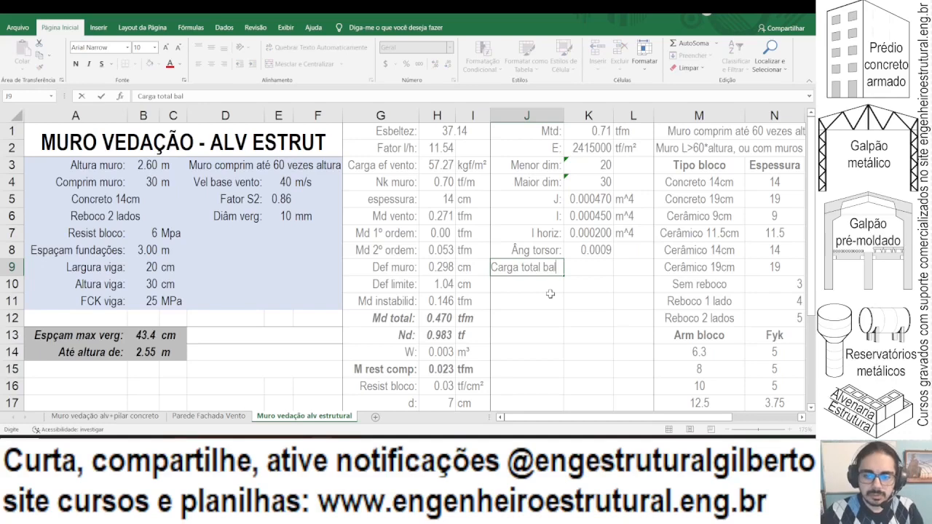
{"action": "key", "text": "Escape"}
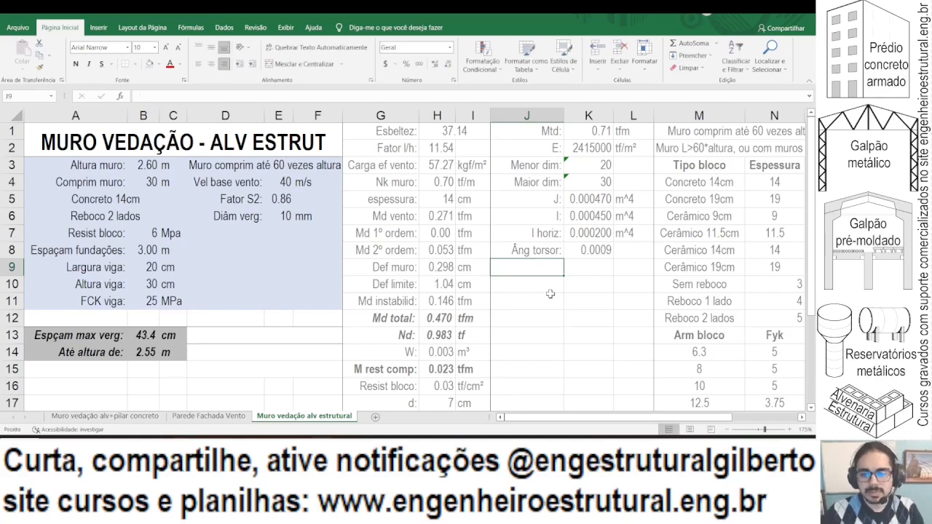
{"action": "type", "text": "Carga/"}
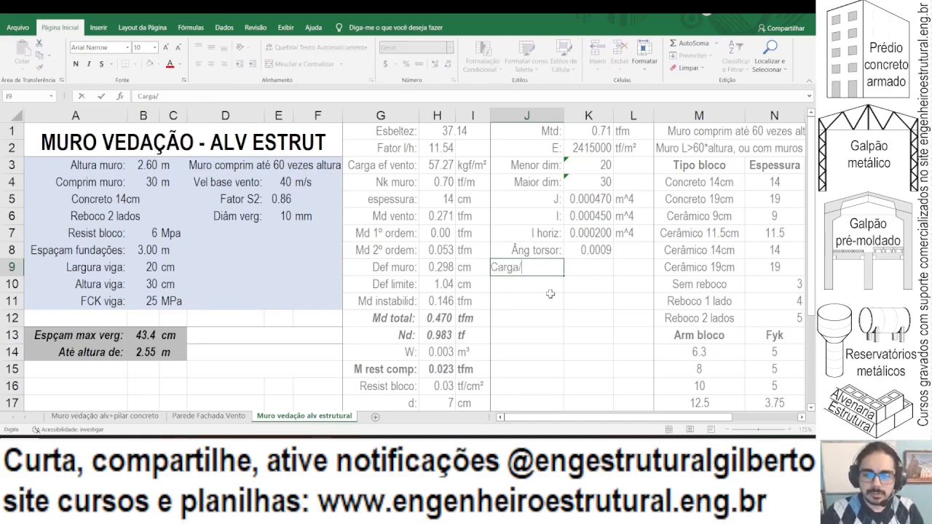
{"action": "type", "text": "m baldr:"}
{"action": "key", "text": "Return"}
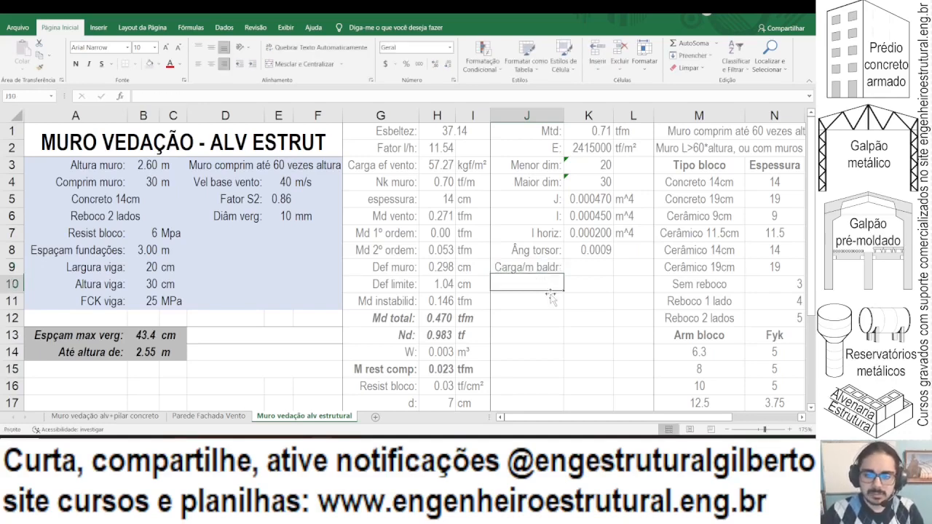
Step: Enter =H4*1.4 in K9 to calculate the factored wall load per metre
{"action": "key", "text": "Up"}
{"action": "key", "text": "Right"}
{"action": "type", "text": "="}
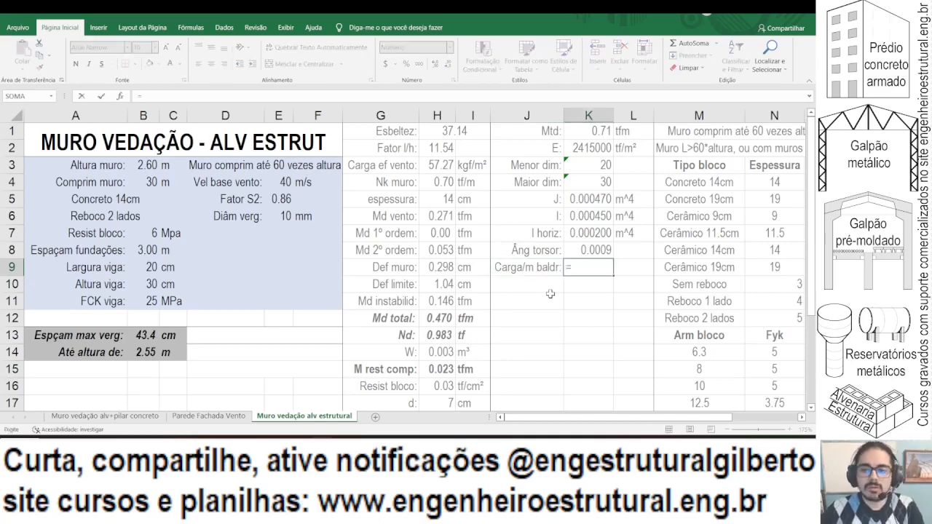
{"action": "left_click", "coordinate": [440, 188]}
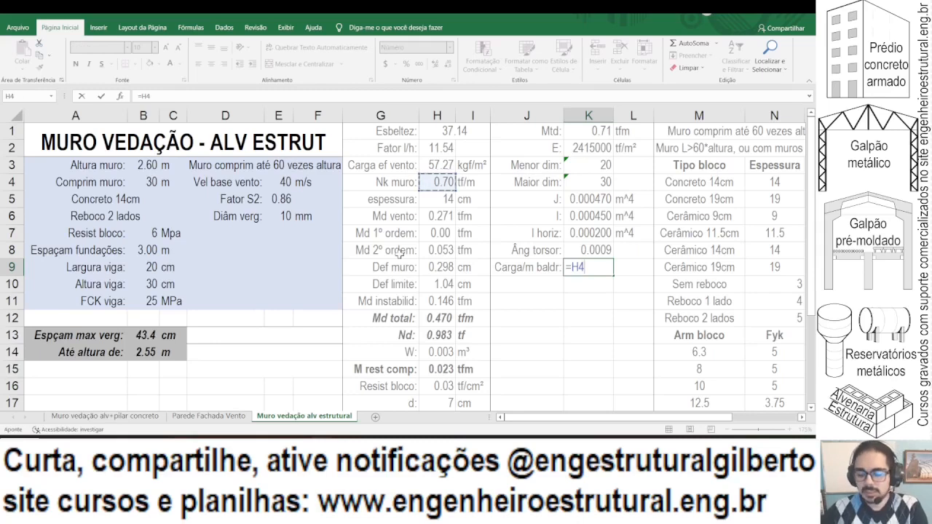
{"action": "type", "text": "*"}
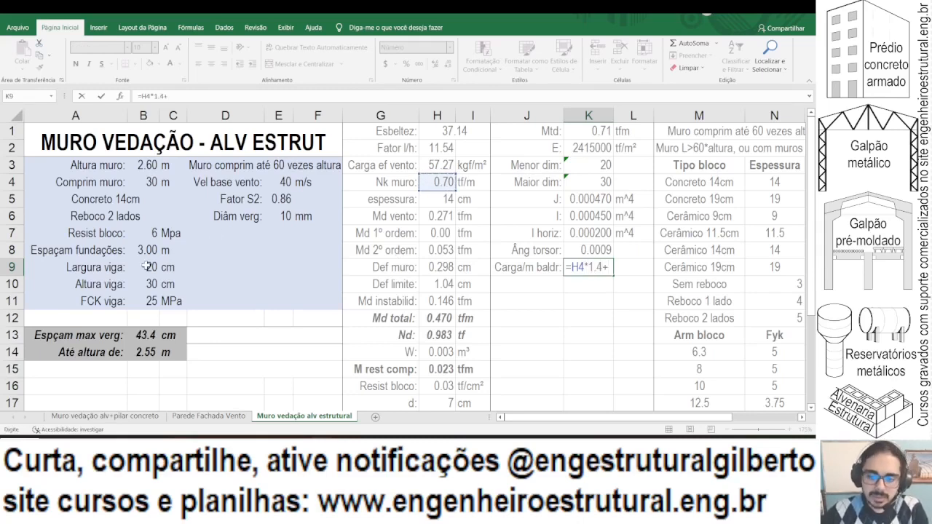
{"action": "key", "text": "ctrl+Return"}
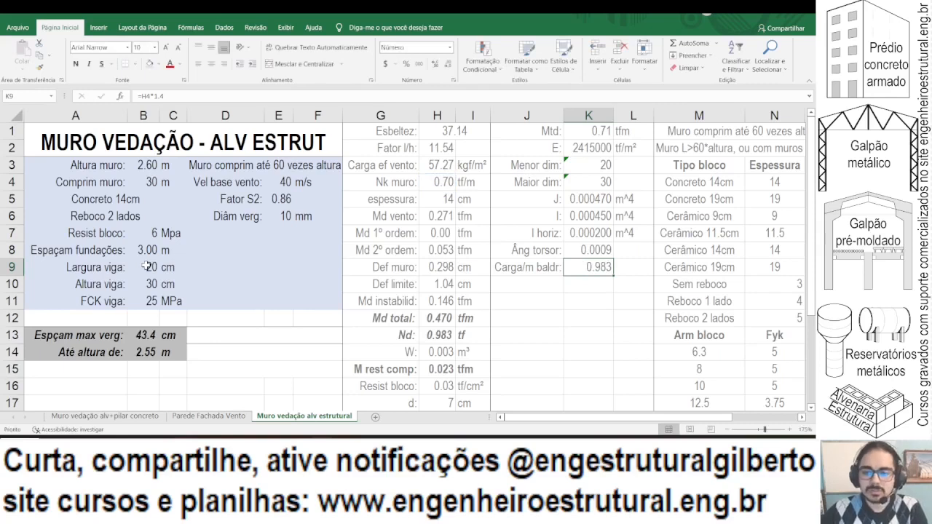
Step: Add the beam's self-weight to K9, making it =H4*1.4+B9*B10/100^2*2.5, and enter the unit tf/m in L9
{"action": "left_click", "coordinate": [233, 96]}
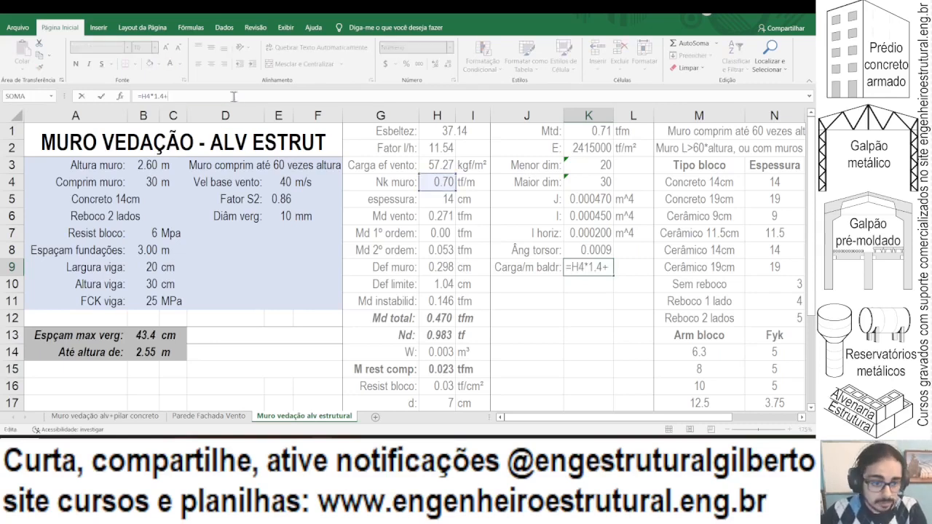
{"action": "left_click", "coordinate": [148, 267]}
{"action": "type", "text": "*"}
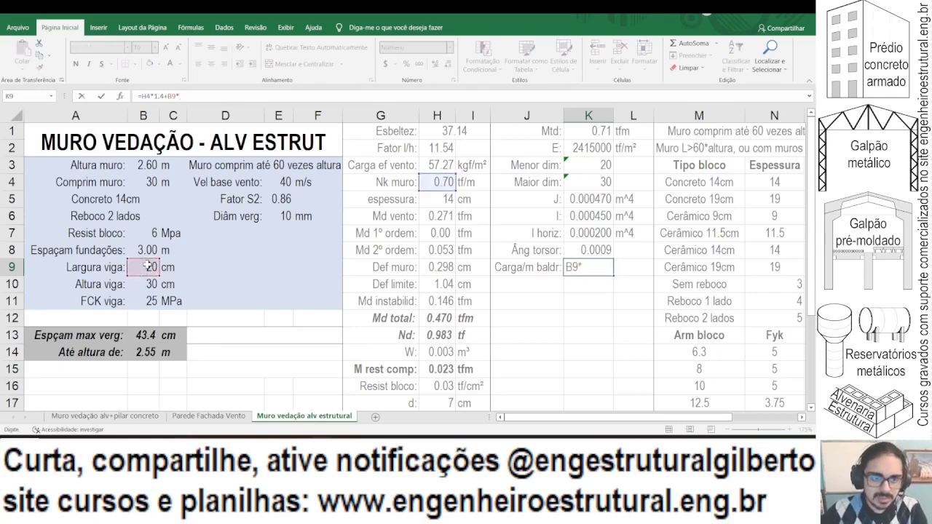
{"action": "left_click", "coordinate": [148, 283]}
{"action": "type", "text": "/100^2*2.5"}
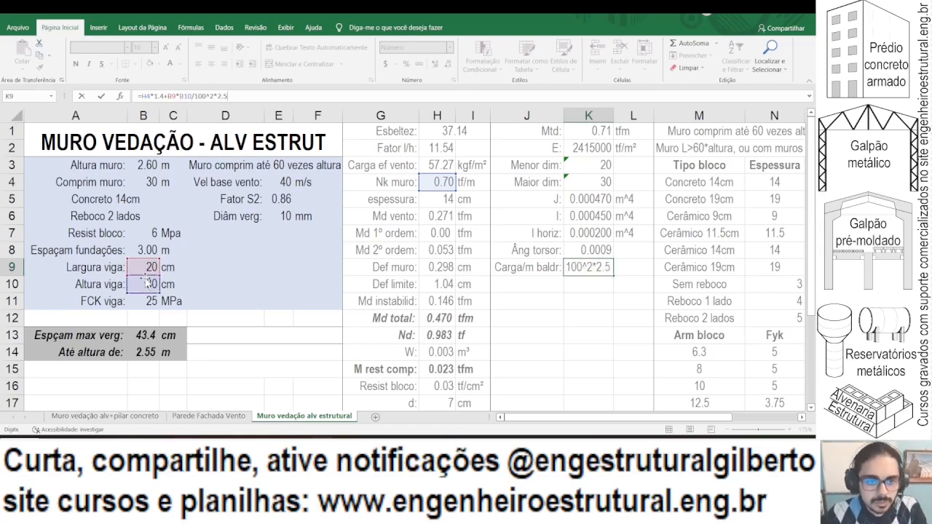
{"action": "key", "text": "Tab"}
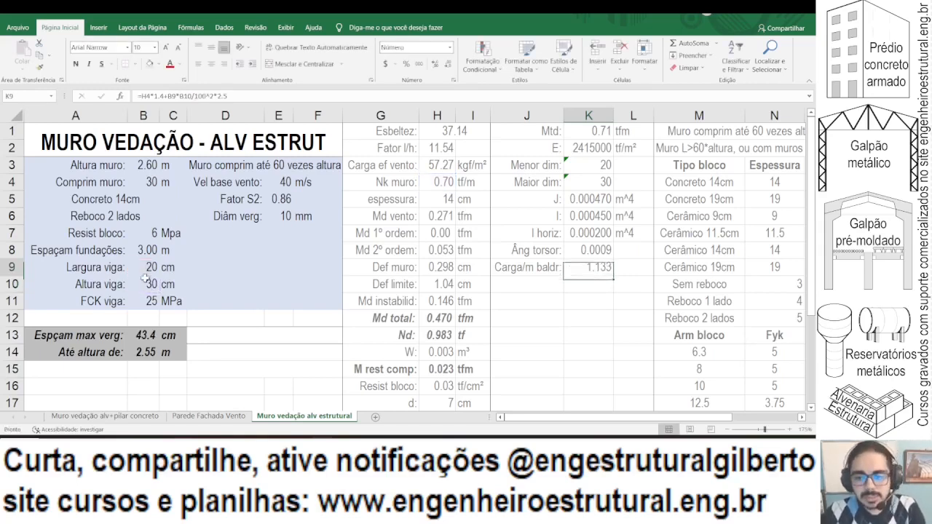
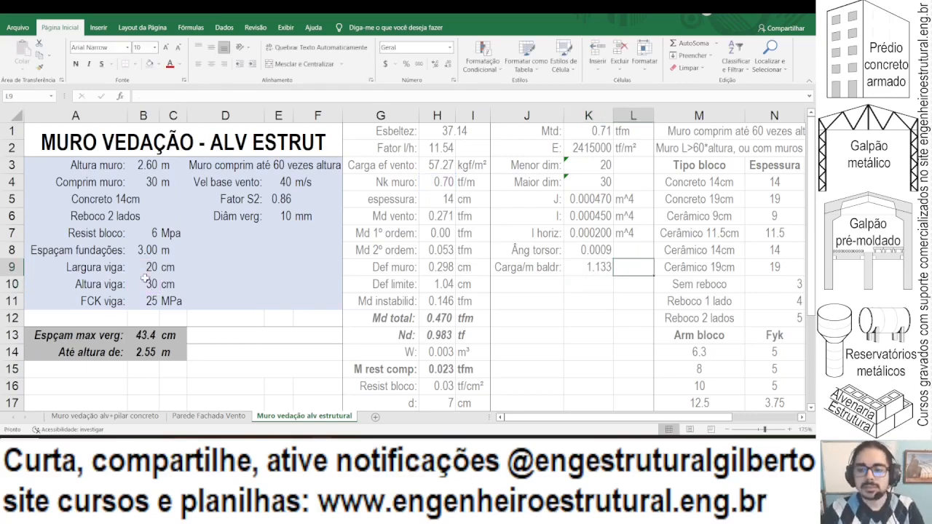
{"action": "type", "text": "tf/m²"}
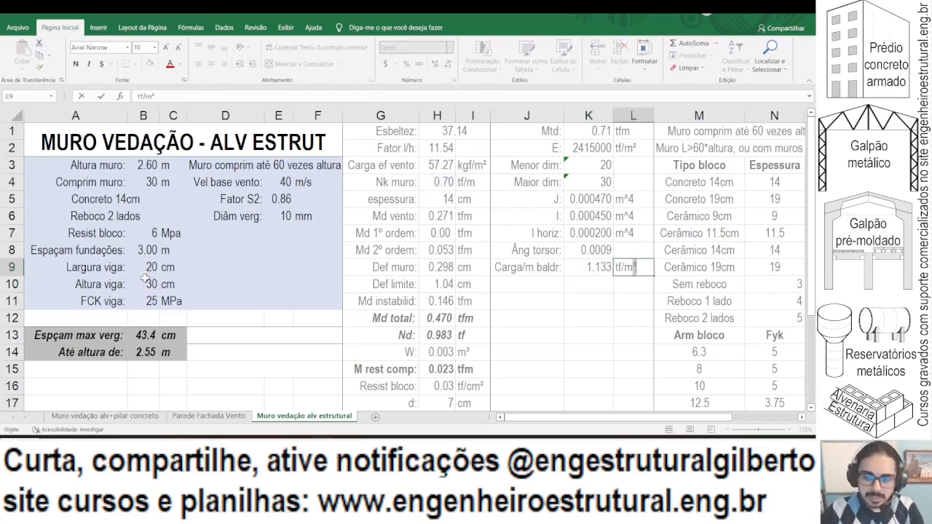
{"action": "key", "text": "Return"}
Step: Label J10 as "Md baldrame:" for the beam's design bending moment
{"action": "key", "text": "Left"}
{"action": "key", "text": "Left"}
{"action": "type", "text": "Mom"}
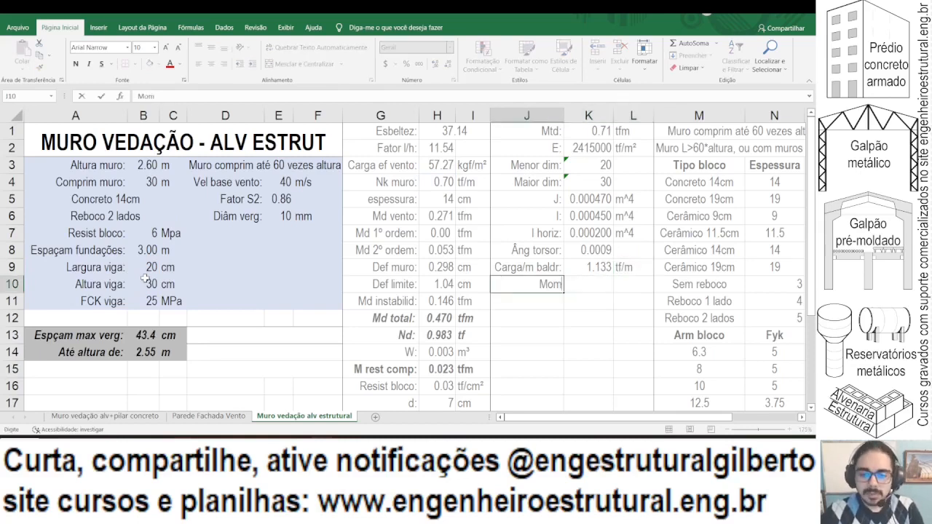
{"action": "type", "text": " fletor:"}
{"action": "key", "text": "Tab"}
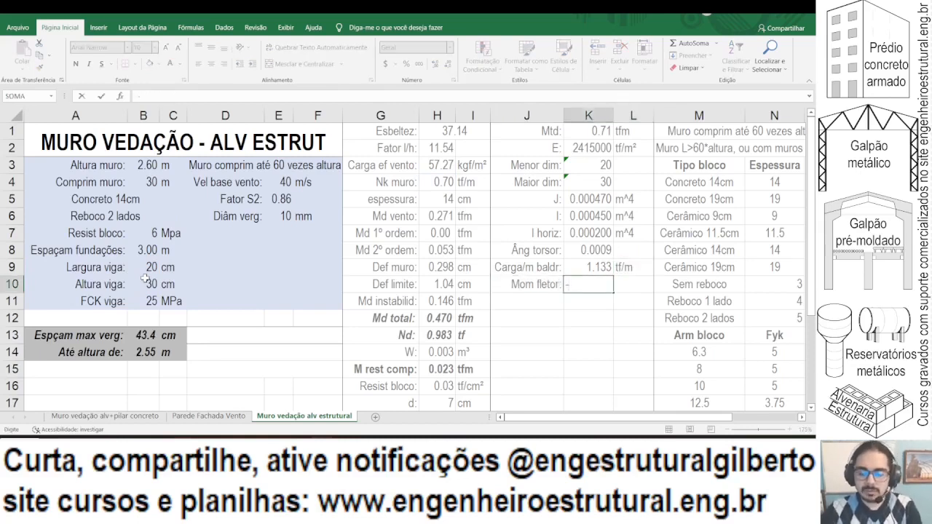
{"action": "type", "text": "="}
{"action": "key", "text": "Escape"}
{"action": "key", "text": "Left"}
{"action": "type", "text": "Md ba"}
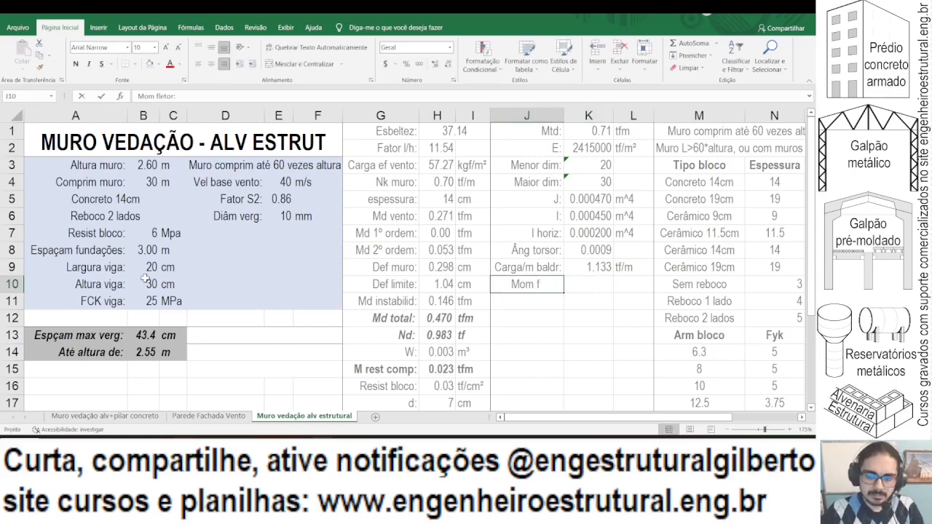
{"action": "type", "text": "ldrame:"}
Step: Enter the bending moment formula =K9*B8^2*3/32 in K10, using the beam load and foundation spacing
{"action": "key", "text": "Tab"}
{"action": "type", "text": "="}
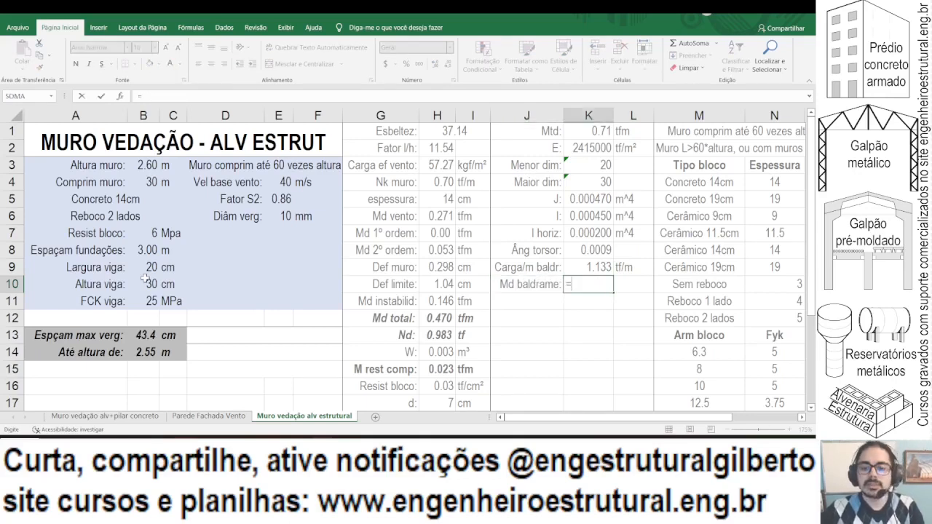
{"action": "left_click", "coordinate": [597, 268]}
{"action": "type", "text": "*"}
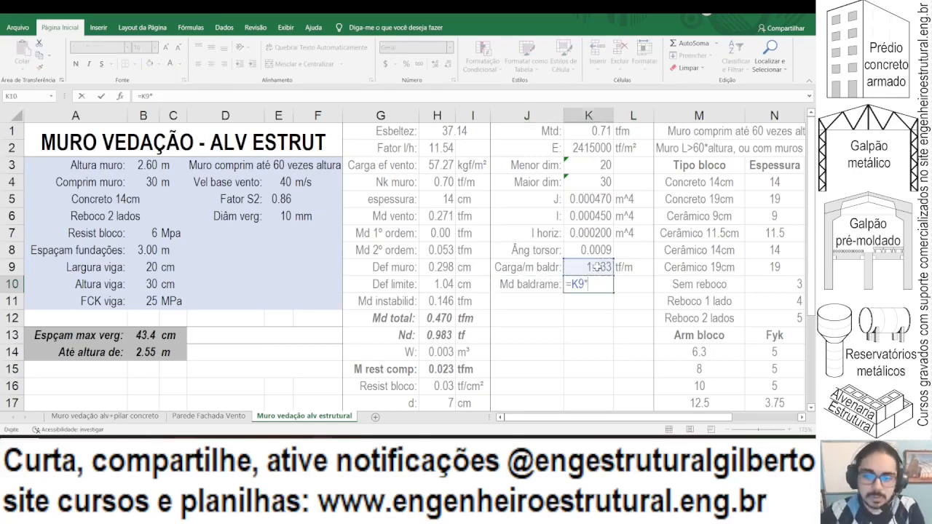
{"action": "left_click", "coordinate": [142, 250]}
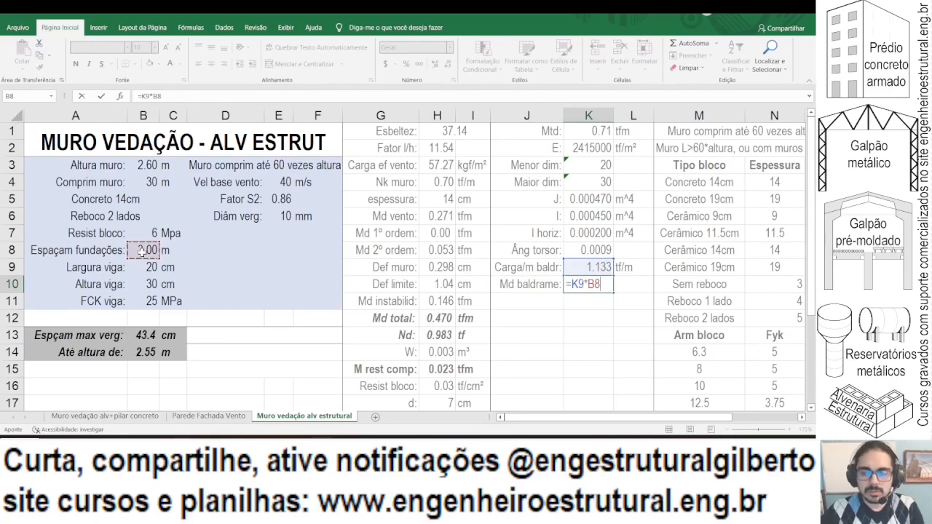
{"action": "type", "text": "^2"}
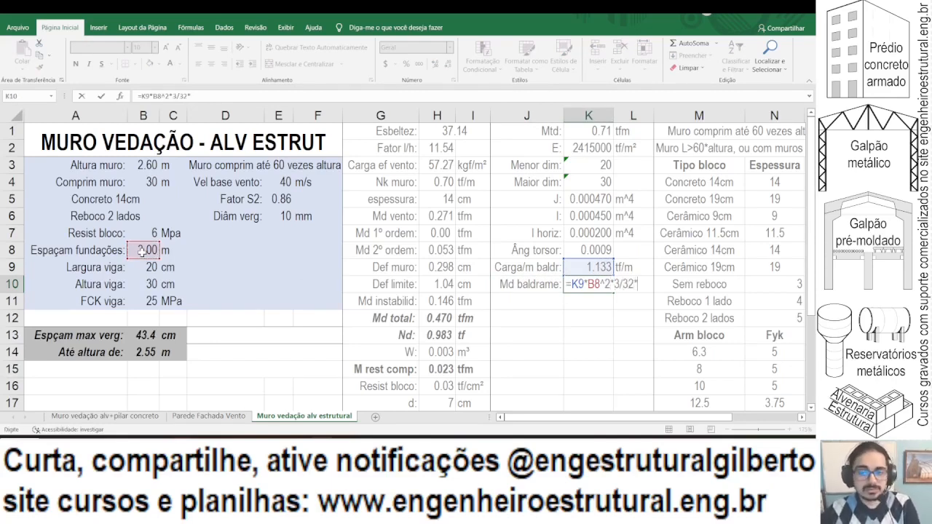
{"action": "type", "text": "*3/32*"}
{"action": "key", "text": "BackSpace"}
{"action": "key", "text": "Return"}
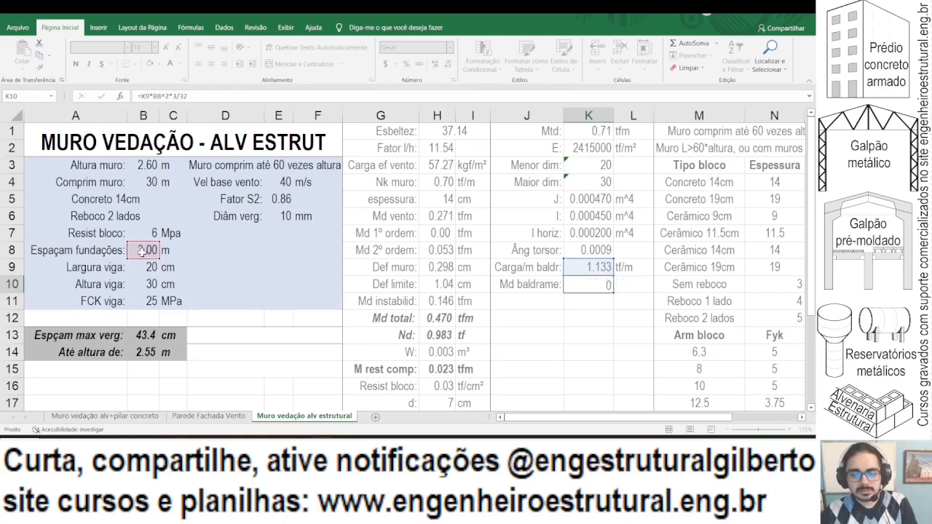
Step: Change the load label in J9 to "Qd/m baldr:"
{"action": "key", "text": "Left"}
{"action": "key", "text": "Up"}
{"action": "key", "text": "Up"}
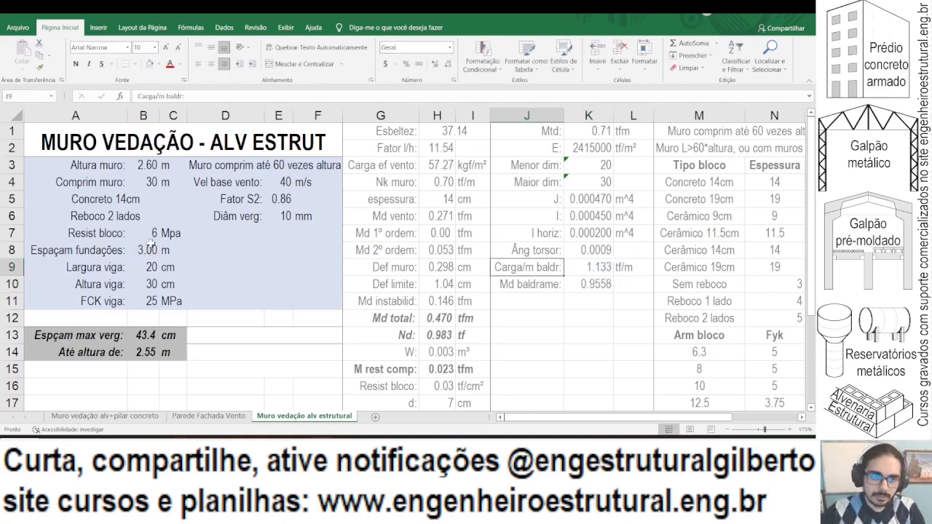
{"action": "double_click", "coordinate": [149, 96]}
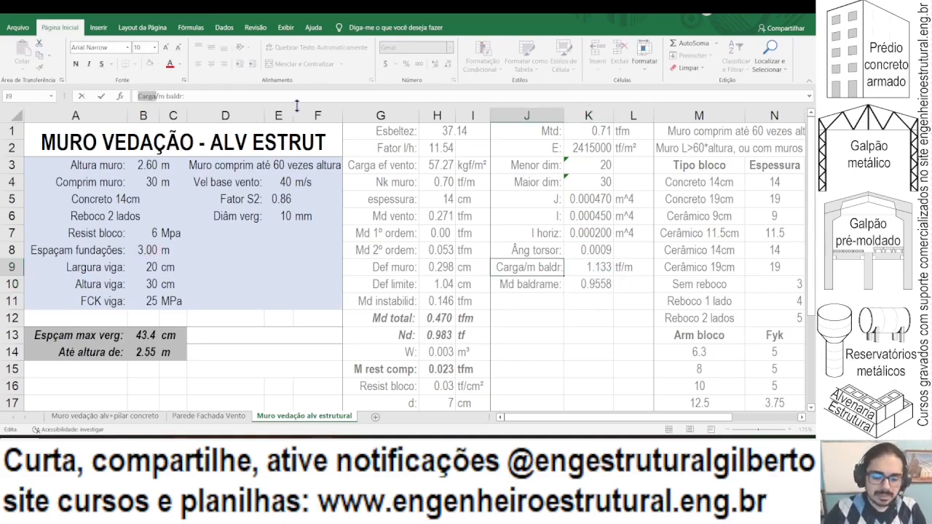
{"action": "type", "text": "Qd"}
{"action": "key", "text": "Return"}
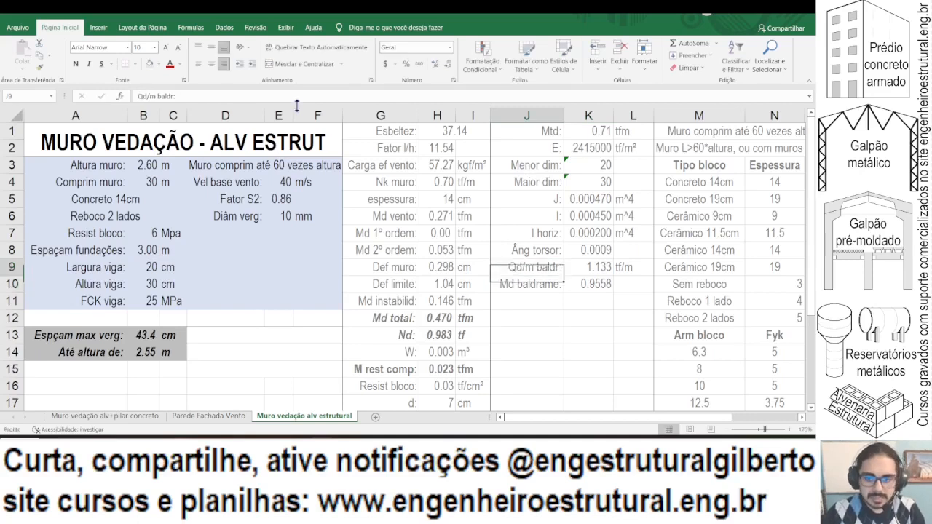
Step: Apply the 1.4 factor to the beam's self-weight in K9, making the formula =H4*1.4+B9*B10/100^2*2.5*1.4
{"action": "key", "text": "Up"}
{"action": "key", "text": "Right"}
{"action": "left_click", "coordinate": [261, 94]}
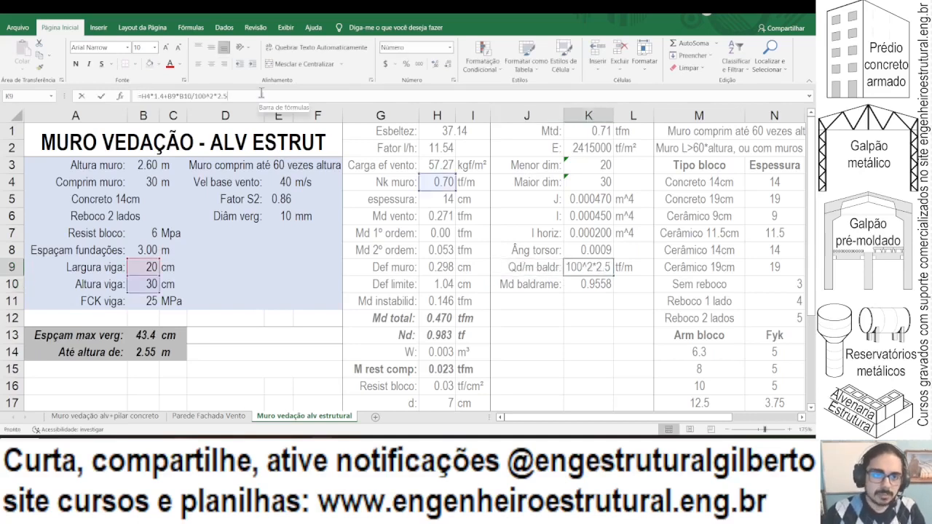
{"action": "type", "text": "*1.4"}
{"action": "key", "text": "Return"}
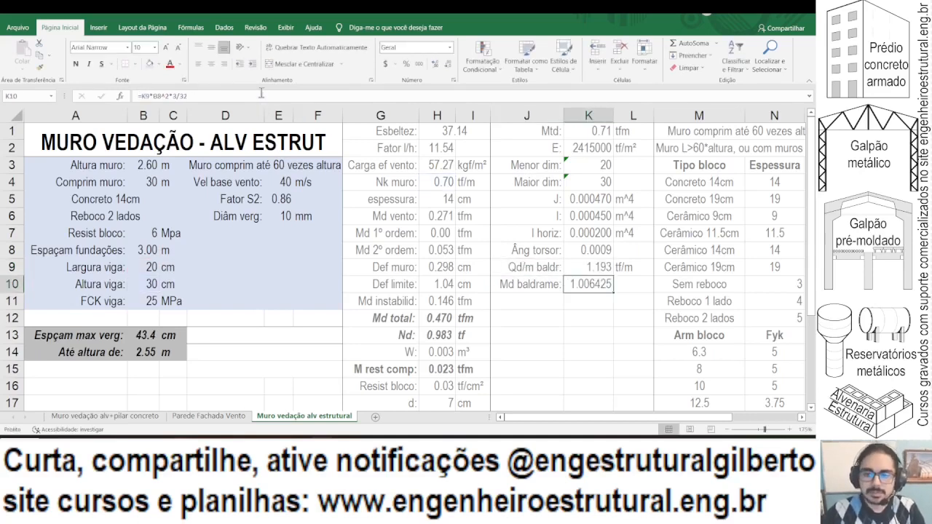
Step: Format the beam's bending moment in K10 to three decimal places and enter the unit tfm in L10
{"action": "left_click", "coordinate": [448, 65]}
{"action": "left_click", "coordinate": [448, 65]}
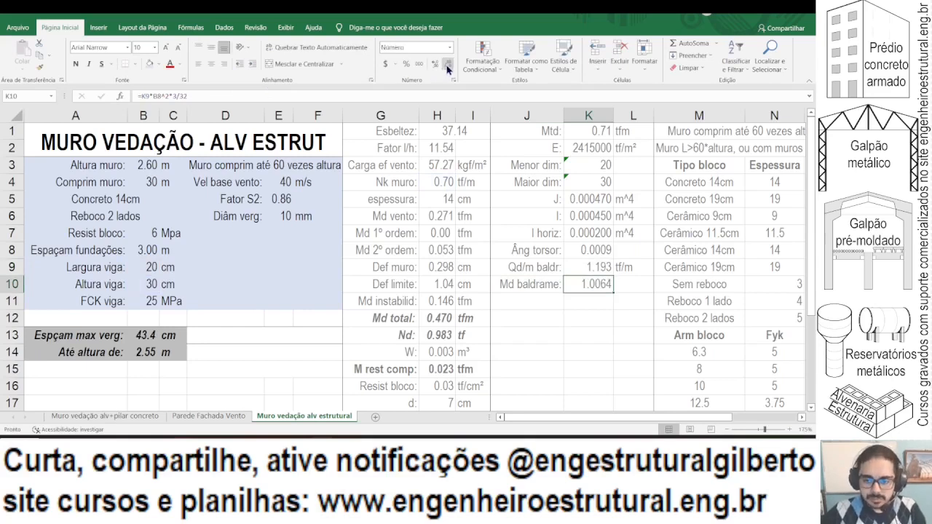
{"action": "left_click", "coordinate": [448, 66]}
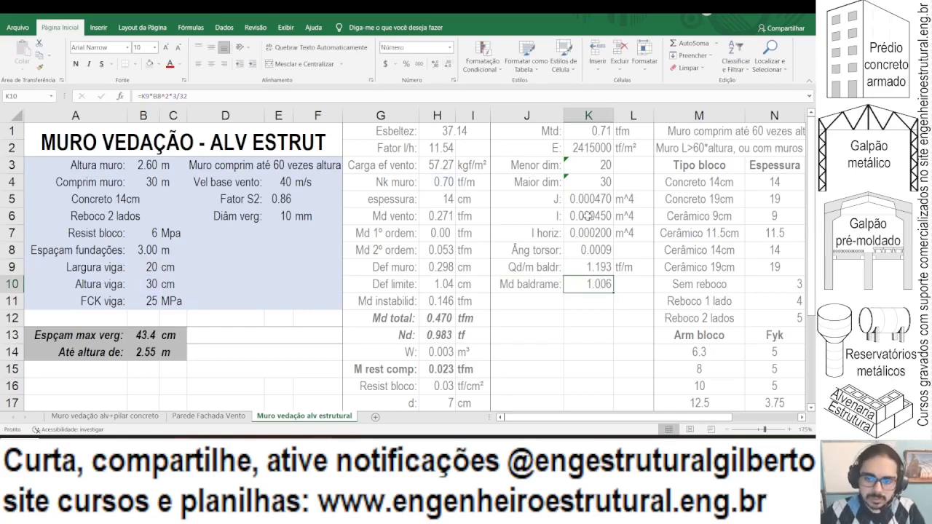
{"action": "left_click", "coordinate": [628, 281]}
{"action": "type", "text": "t"}
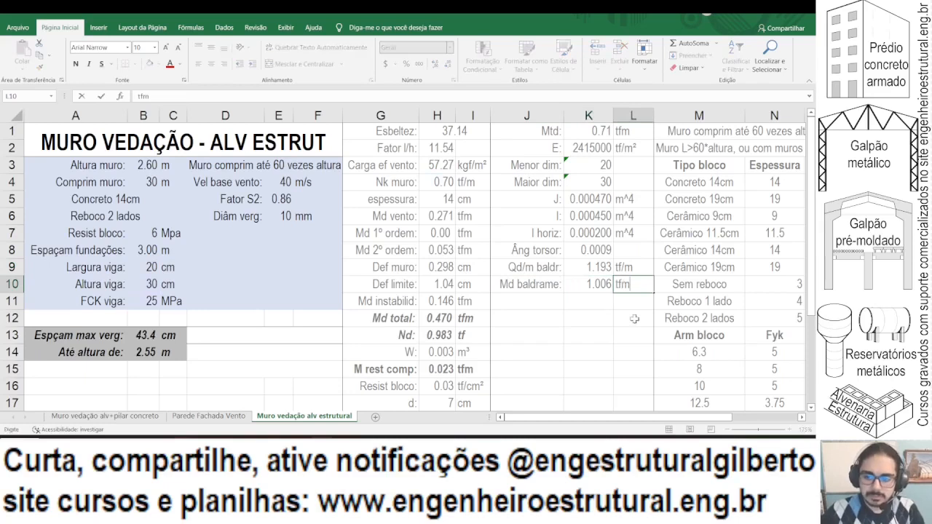
{"action": "type", "text": "fm"}
{"action": "key", "text": "Left"}
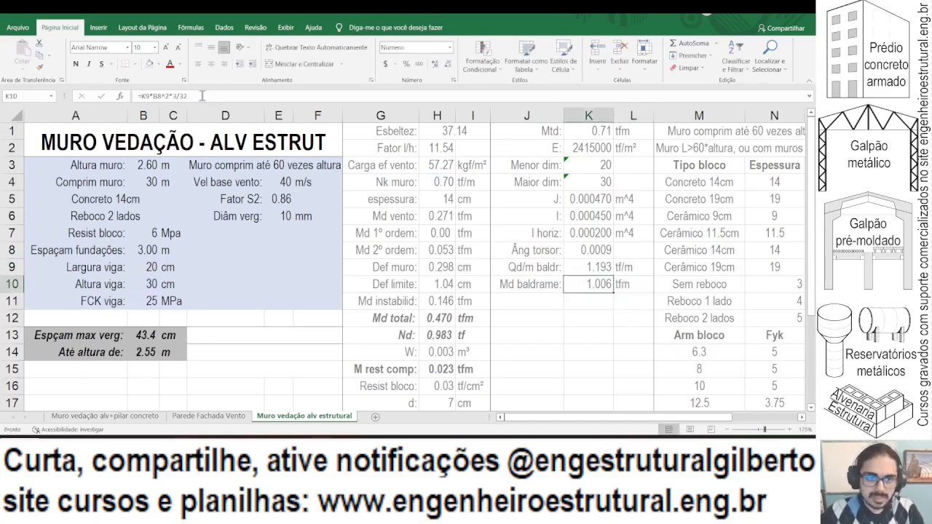
{"action": "left_click", "coordinate": [202, 95]}
{"action": "key", "text": "Escape"}
Step: Label J11 as "ocd:" for the concrete design stress, below the beam's bending moment label
{"action": "left_click", "coordinate": [503, 297]}
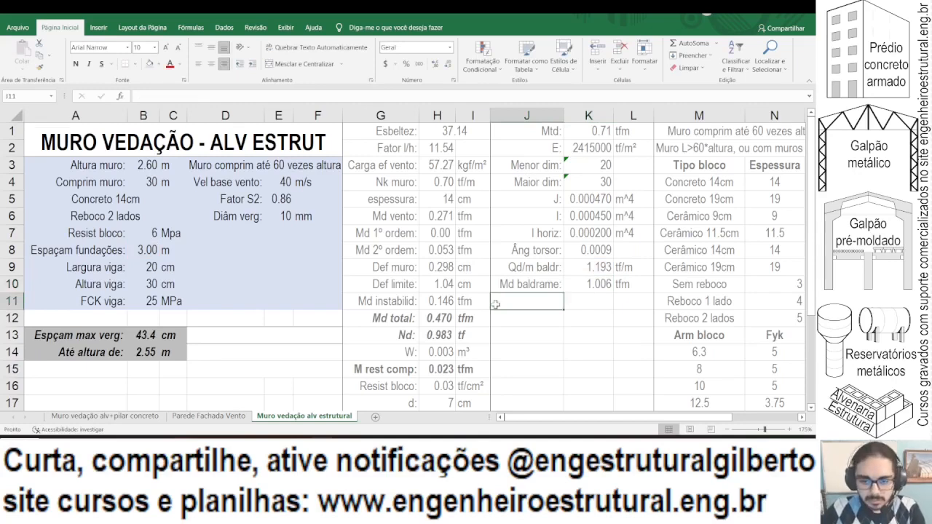
{"action": "scroll", "coordinate": [496, 305], "scroll_direction": "down", "scroll_amount": 1}
{"action": "scroll", "coordinate": [527, 326], "scroll_direction": "up", "scroll_amount": 1}
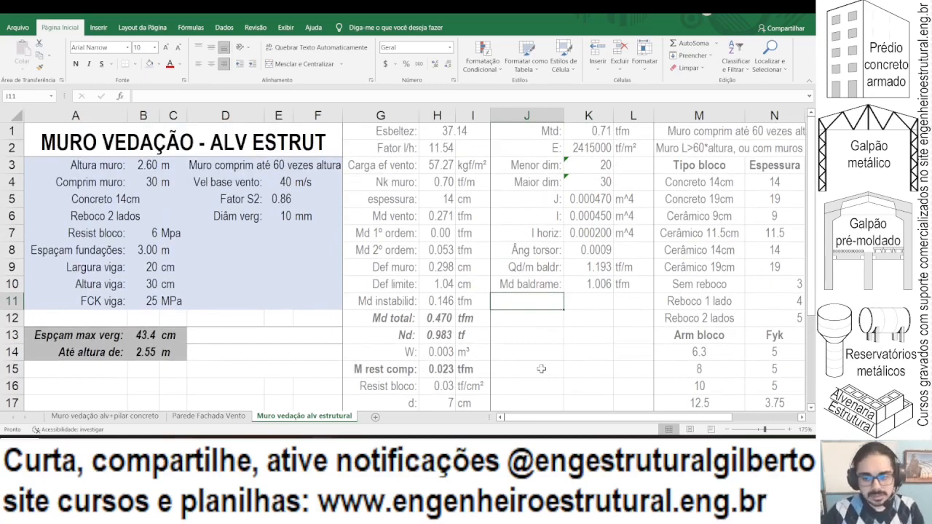
{"action": "type", "text": "fcd:"}
{"action": "key", "text": "Right"}
{"action": "key", "text": "Left"}
{"action": "type", "text": "o"}
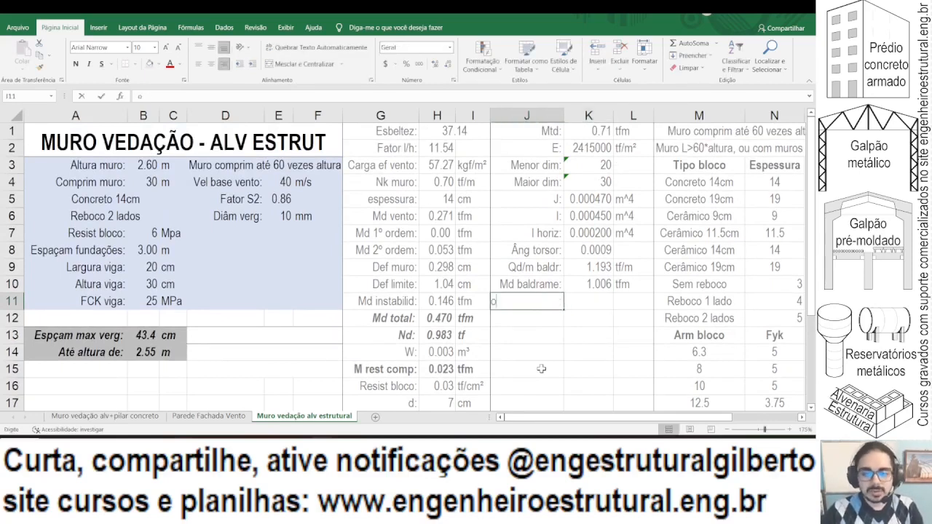
{"action": "type", "text": "cd:"}
{"action": "key", "text": "Return"}
Step: Enter =B11/140*0.85 in K11 for the concrete design stress from the beam's FCK, with the unit tf/cm² in L11
{"action": "key", "text": "Up"}
{"action": "key", "text": "Right"}
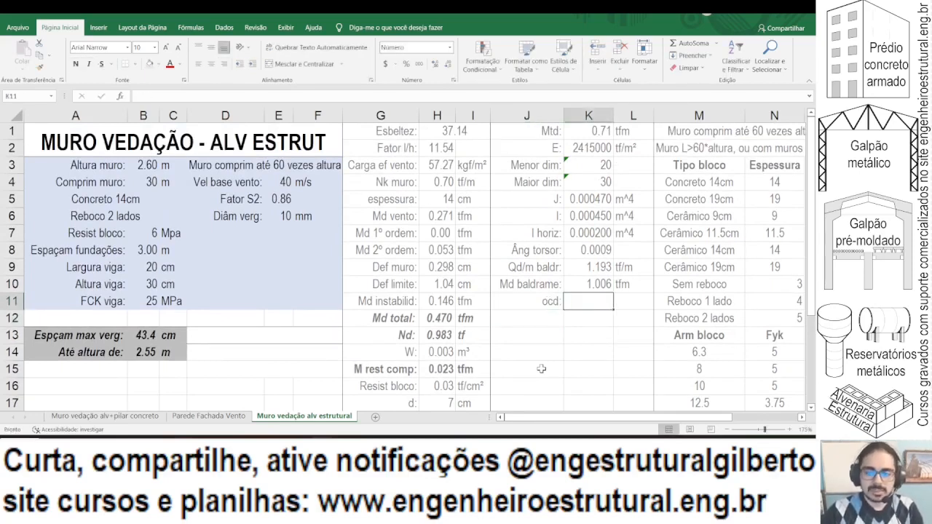
{"action": "type", "text": "="}
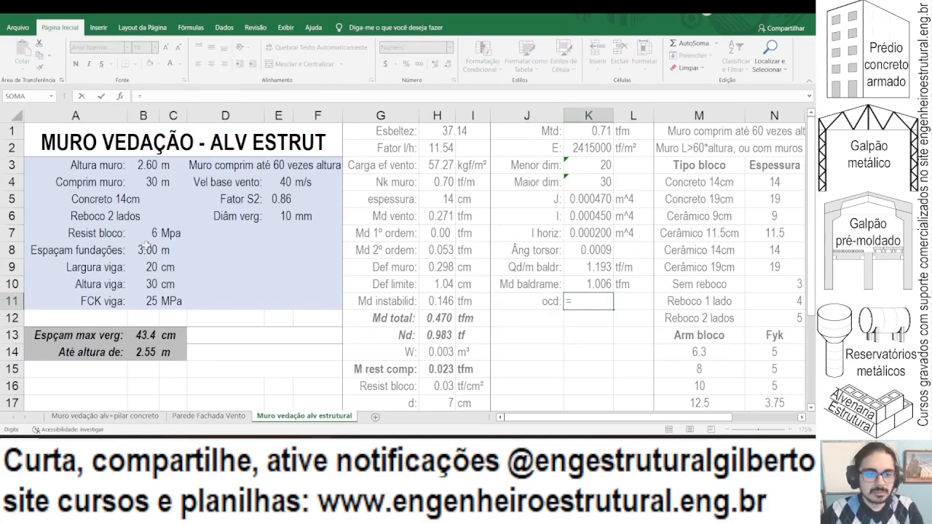
{"action": "left_click", "coordinate": [144, 300]}
{"action": "type", "text": "/140*"}
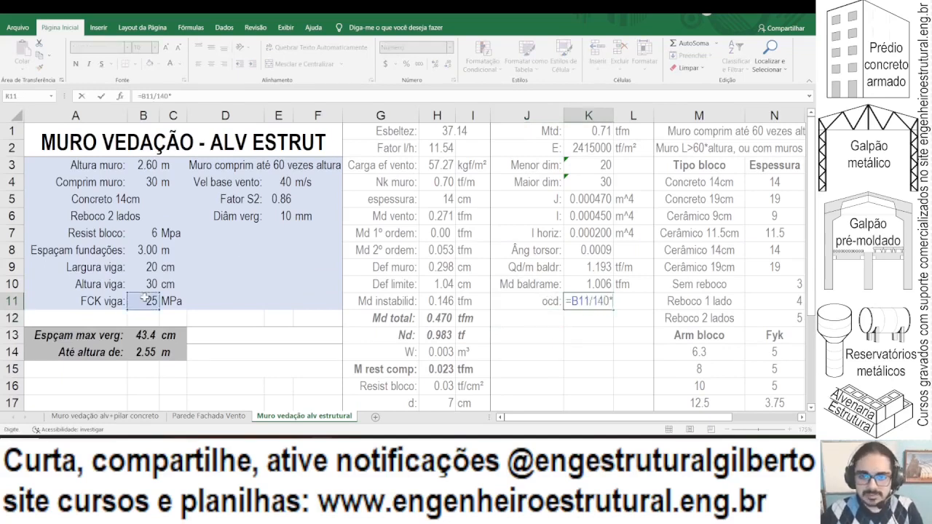
{"action": "type", "text": "0,85"}
{"action": "key", "text": "Return"}
{"action": "key", "text": "Up"}
{"action": "key", "text": "Right"}
{"action": "type", "text": "tf"}
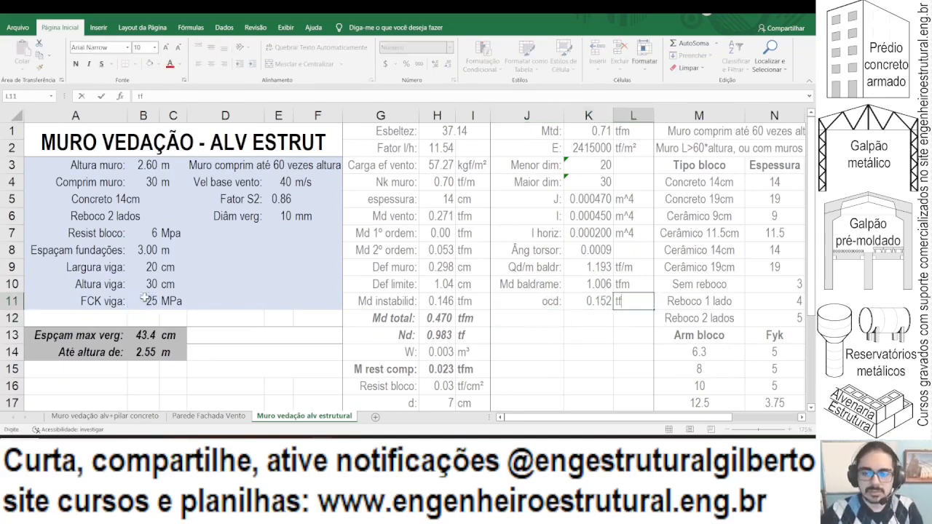
{"action": "type", "text": "/cm²"}
{"action": "key", "text": "Return"}
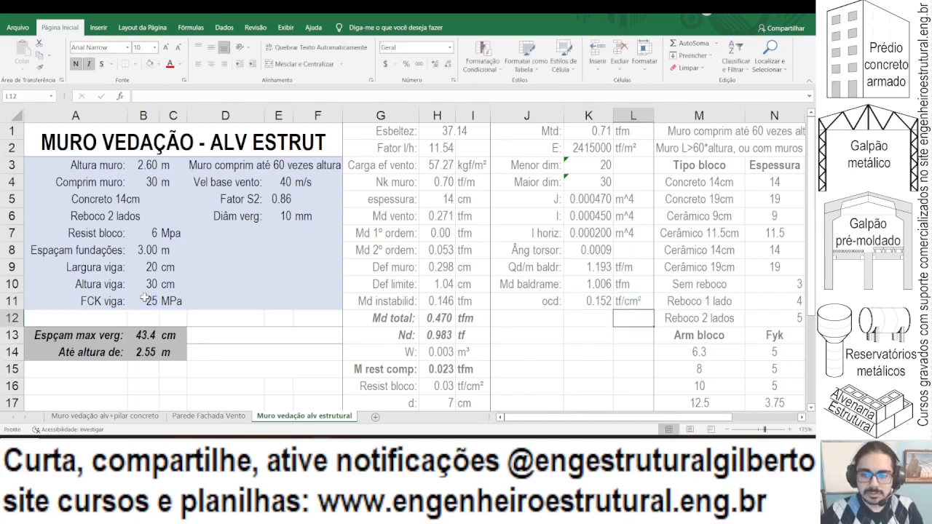
Step: Label J12 as "mu:" for the beam's reduced moment
{"action": "key", "text": "Left"}
{"action": "key", "text": "Left"}
{"action": "type", "text": "m"}
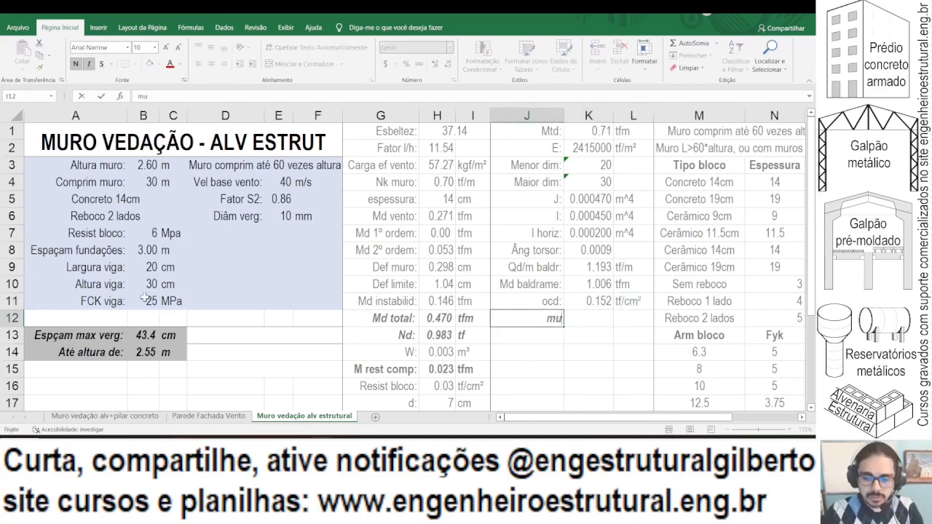
{"action": "type", "text": "u:"}
{"action": "key", "text": "Return"}
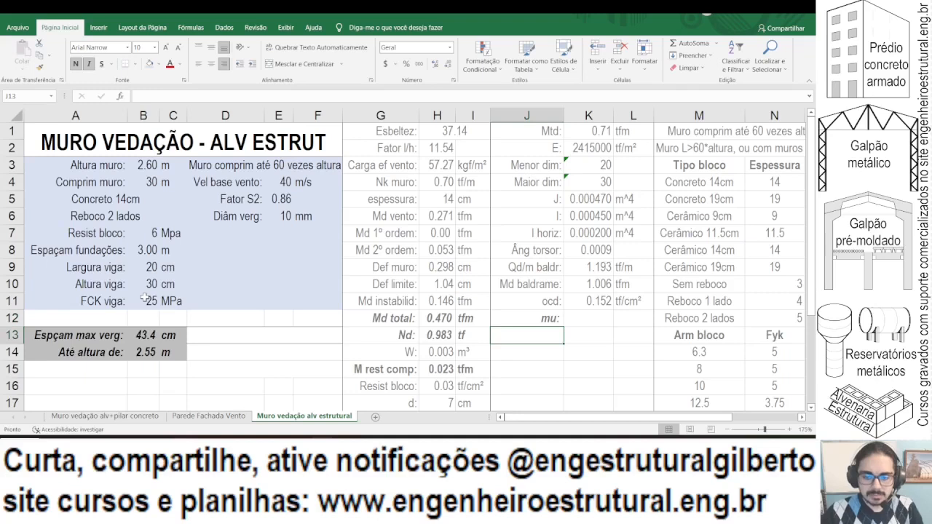
Step: Remove the bold and italic formatting from the range J12:L18 and select K12
{"action": "scroll", "coordinate": [145, 298], "scroll_direction": "down", "scroll_amount": 2}
{"action": "left_click_drag", "start_coordinate": [551, 215], "coordinate": [641, 321]}
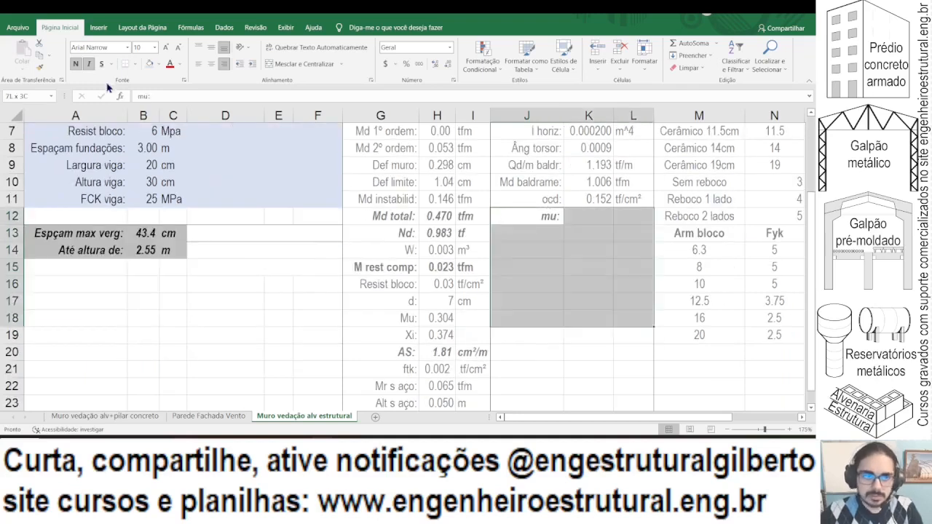
{"action": "left_click", "coordinate": [76, 64]}
{"action": "left_click", "coordinate": [87, 64]}
{"action": "left_click", "coordinate": [583, 218]}
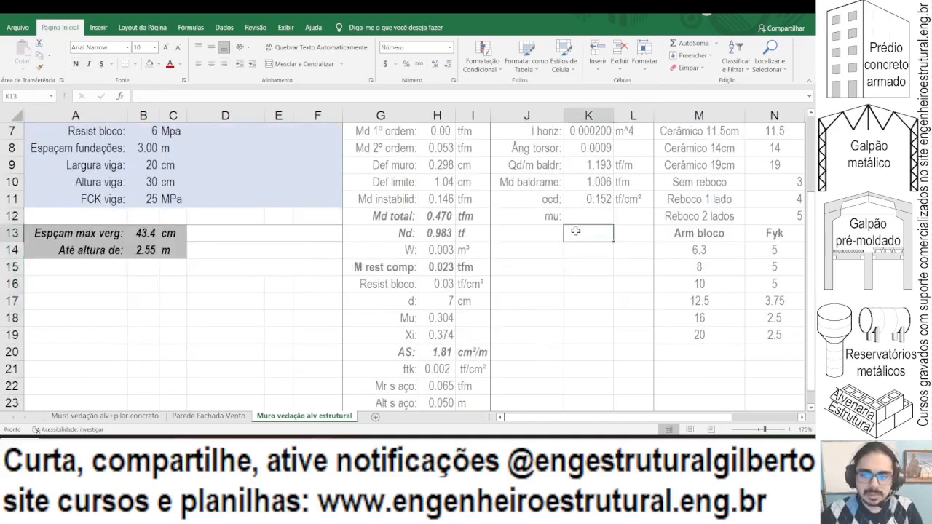
{"action": "scroll", "coordinate": [583, 232], "scroll_direction": "up", "scroll_amount": 1}
{"action": "scroll", "coordinate": [493, 335], "scroll_direction": "up", "scroll_amount": 2}
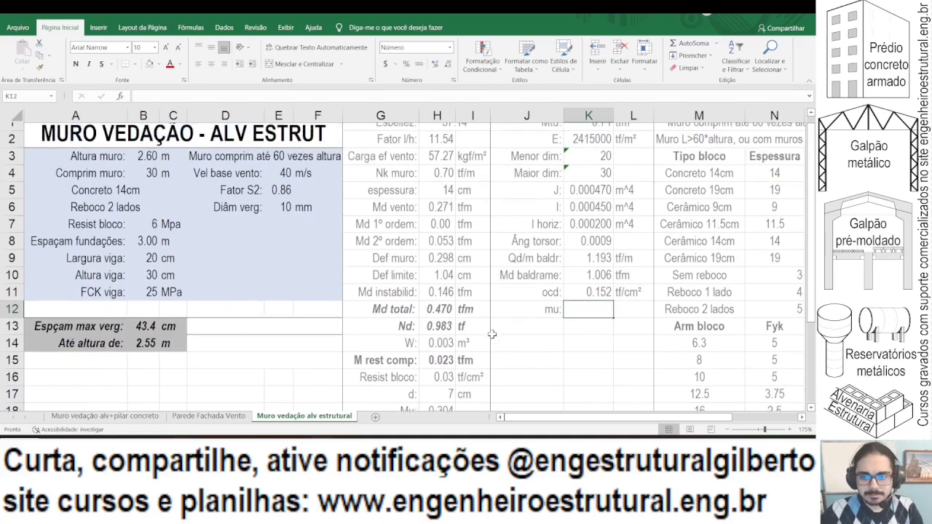
Step: Add the beam cover input in row 7: right-aligned label "cobrim bald:" in D7, 3 in E7 and cm in F7
{"action": "left_click", "coordinate": [222, 237]}
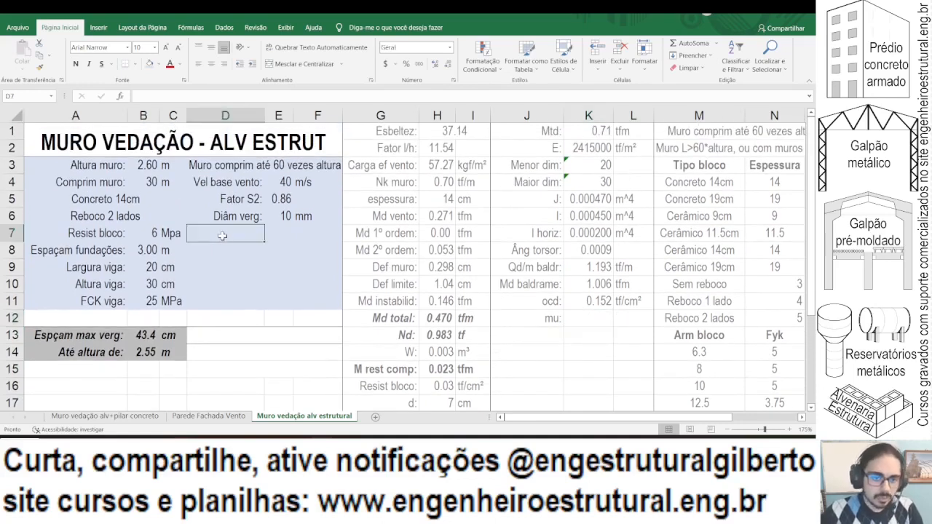
{"action": "type", "text": "cobrim"}
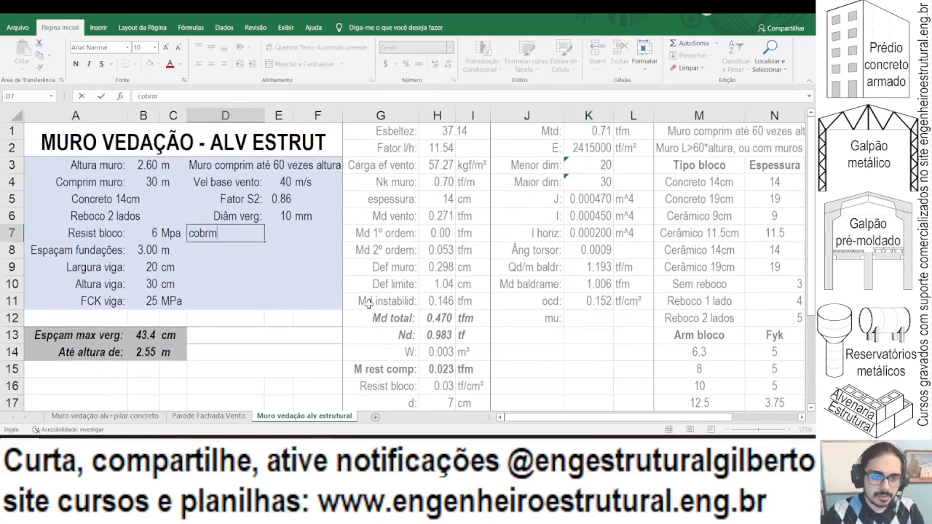
{"action": "key", "text": "BackSpace"}
{"action": "type", "text": "m bald:"}
{"action": "key", "text": "Tab"}
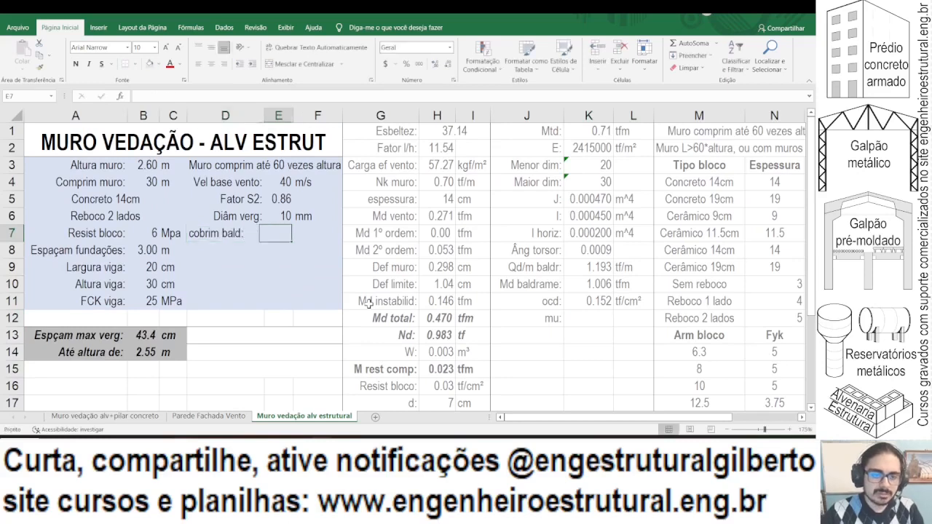
{"action": "type", "text": "3"}
{"action": "key", "text": "Tab"}
{"action": "type", "text": "cm"}
{"action": "key", "text": "Return"}
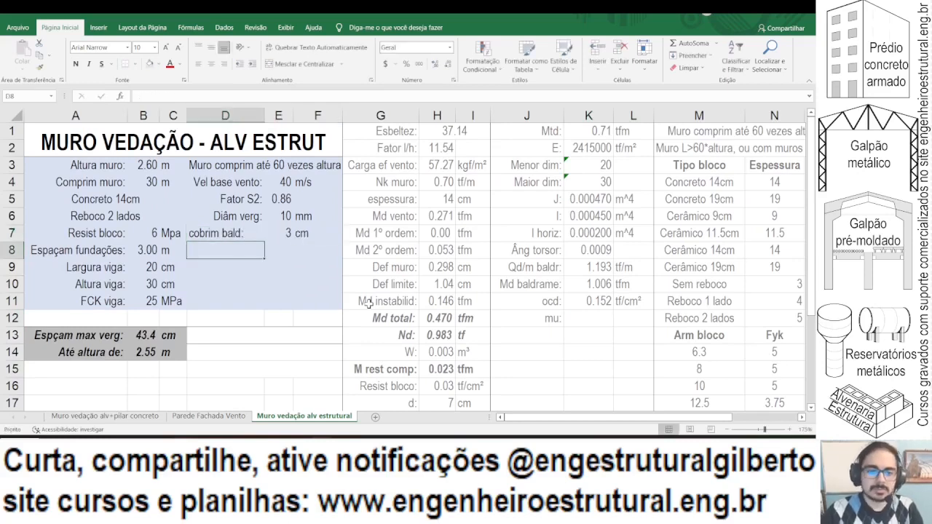
{"action": "key", "text": "Up"}
{"action": "left_click", "coordinate": [224, 64]}
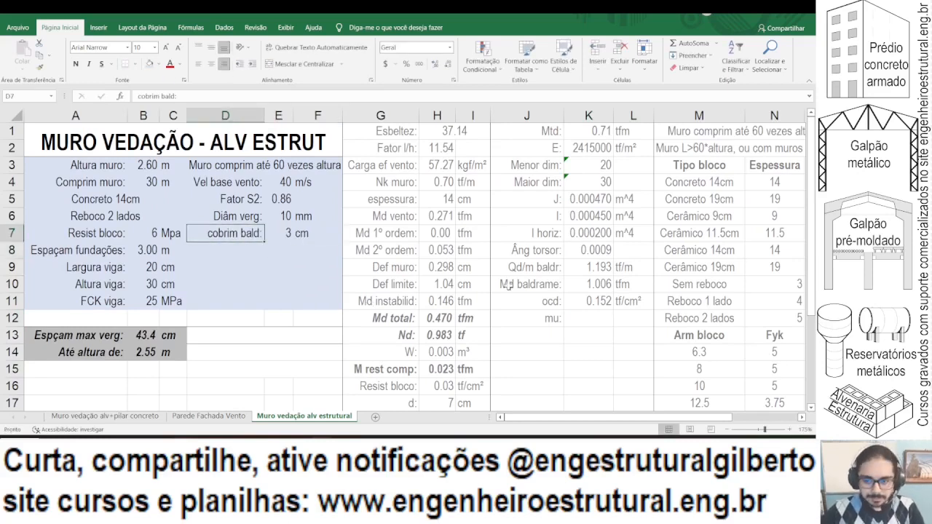
Step: Add the longitudinal bar diameter input in row 8: right-aligned label "Diâm arm long:" in D8, 8 in E8 and mm in F8
{"action": "left_click", "coordinate": [230, 257]}
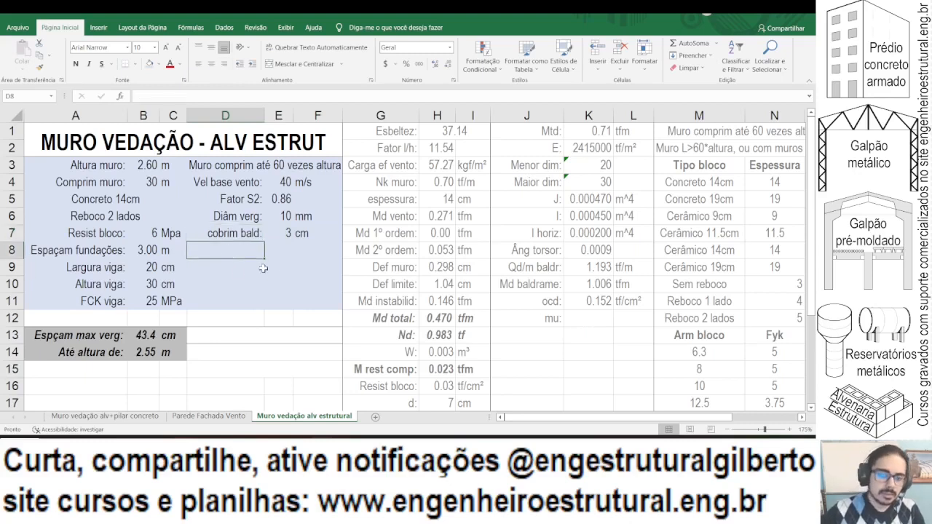
{"action": "type", "text": "Diâm "}
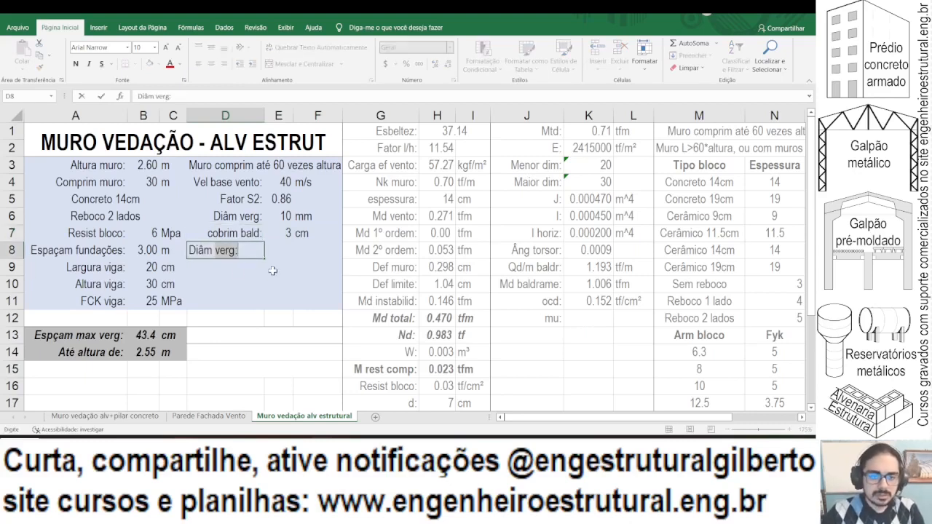
{"action": "type", "text": "arm long:"}
{"action": "key", "text": "ctrl+Return"}
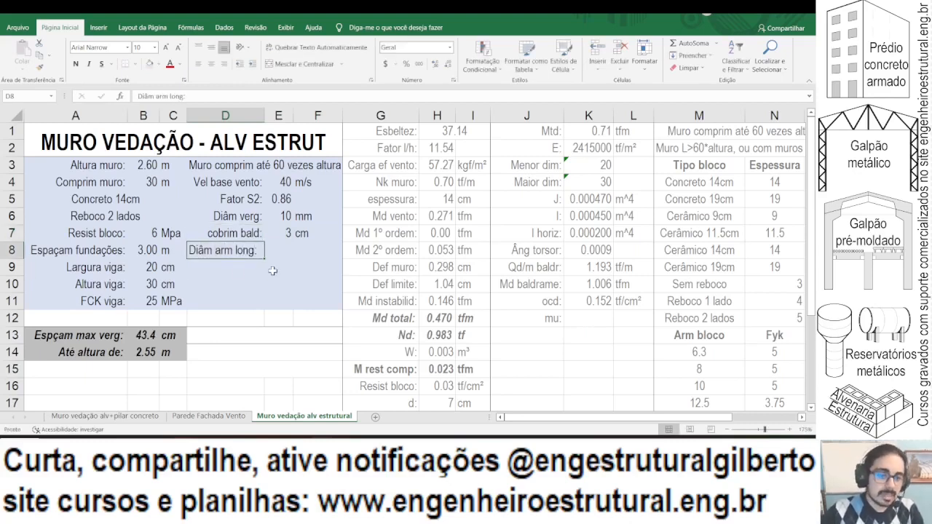
{"action": "left_click", "coordinate": [224, 64]}
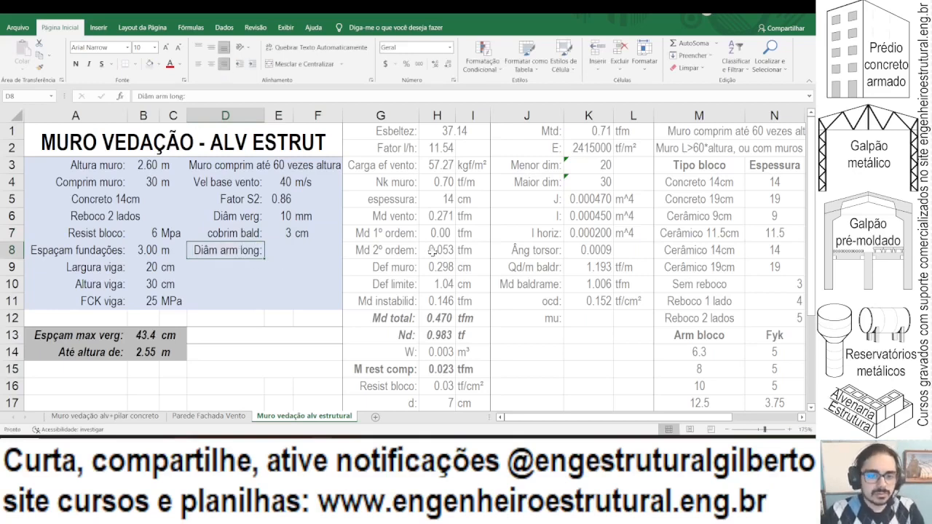
{"action": "key", "text": "Tab"}
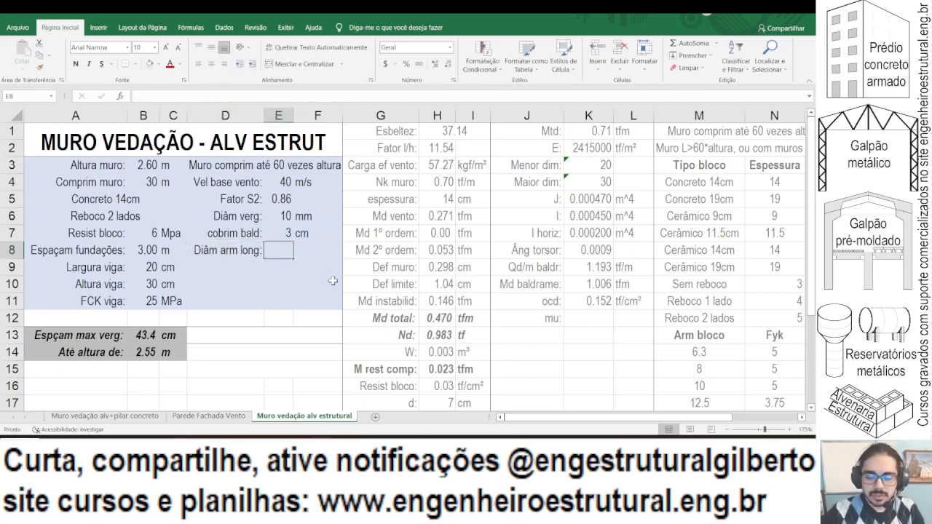
{"action": "type", "text": "8"}
{"action": "key", "text": "Return"}
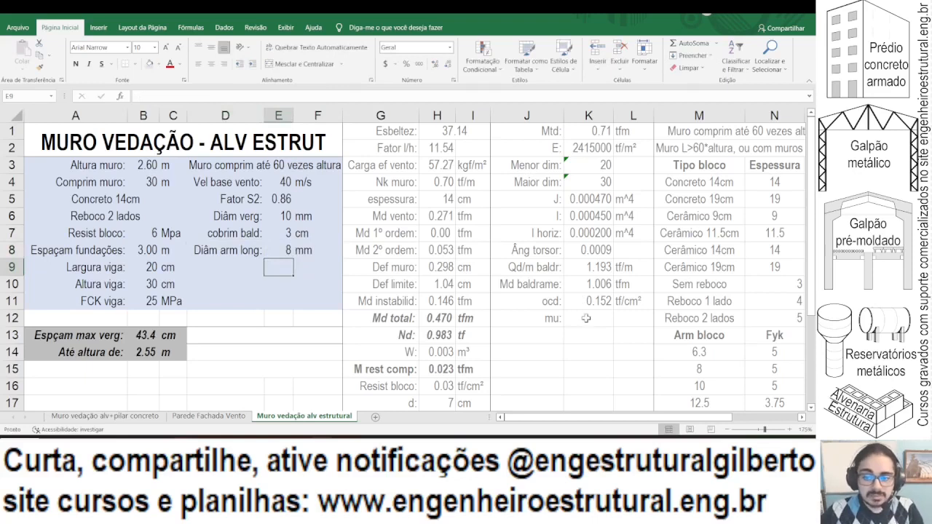
Step: Calculate the beam's mu in K12 with the formula =K10*100/B9/(B10-E7-0.5-E8/20)^2/K11
{"action": "scroll", "coordinate": [586, 319], "scroll_direction": "down", "scroll_amount": 2}
{"action": "left_click", "coordinate": [575, 214]}
{"action": "scroll", "coordinate": [344, 311], "scroll_direction": "up", "scroll_amount": 1}
{"action": "type", "text": "="}
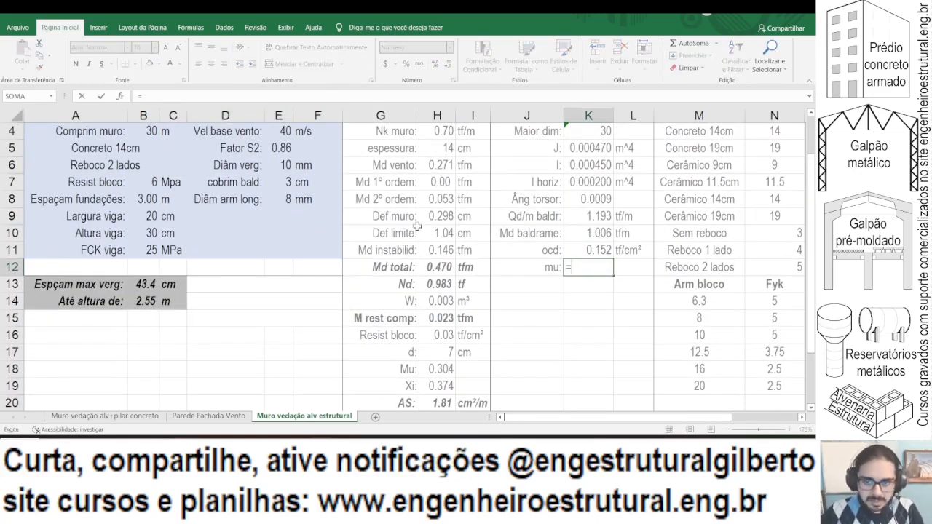
{"action": "left_click", "coordinate": [586, 233]}
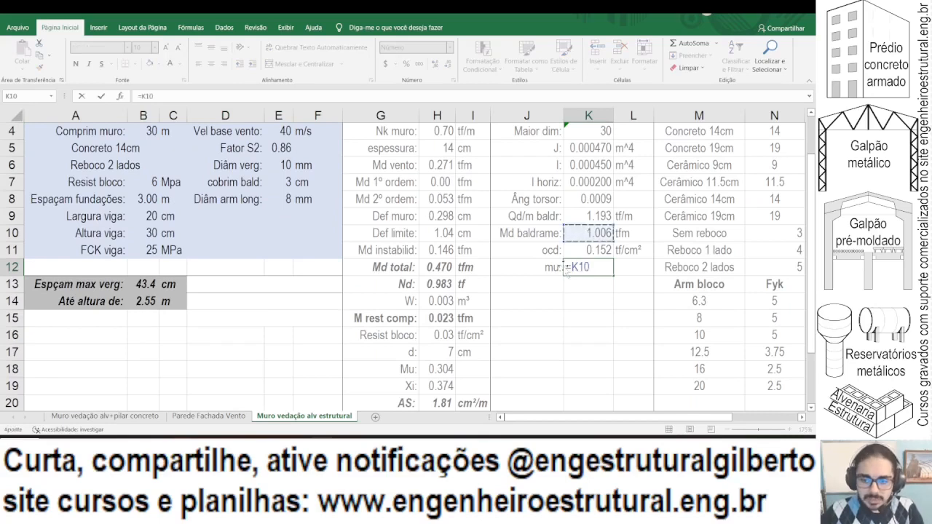
{"action": "type", "text": "*100/"}
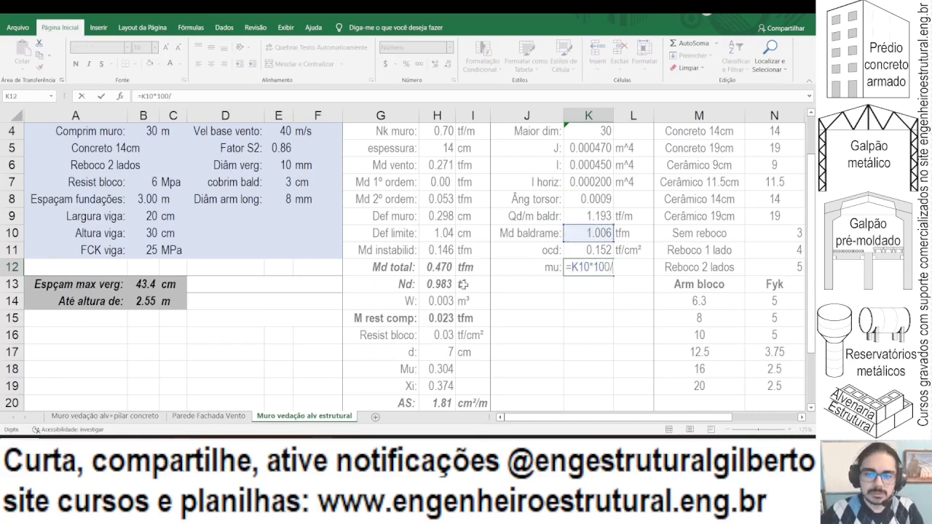
{"action": "left_click", "coordinate": [144, 216]}
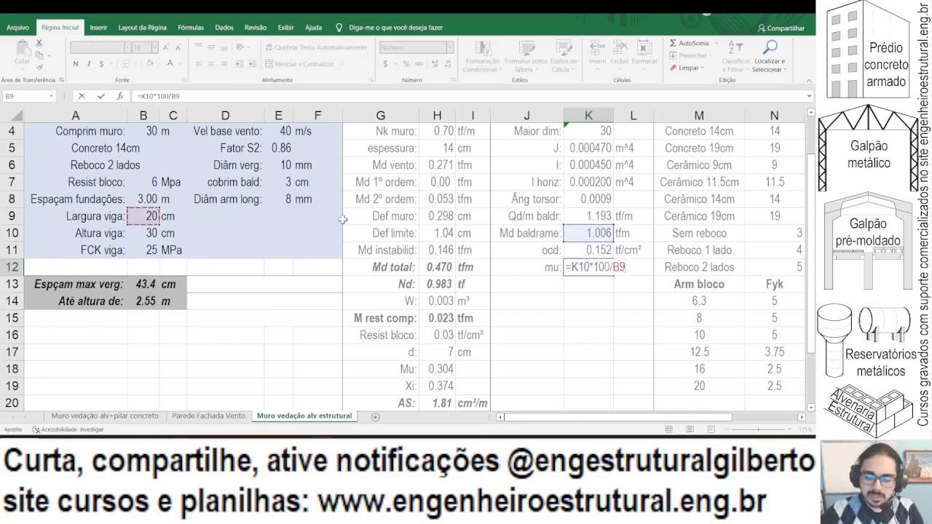
{"action": "type", "text": "/("}
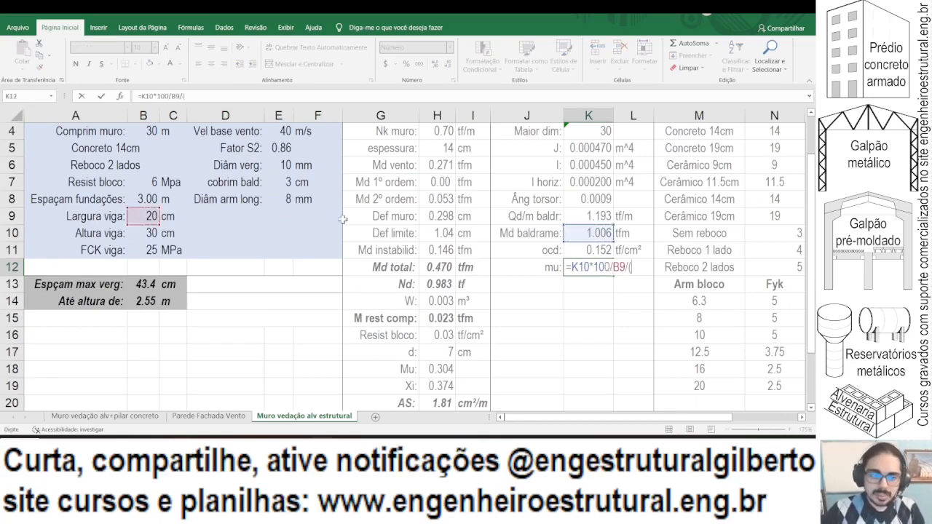
{"action": "left_click", "coordinate": [143, 235]}
{"action": "type", "text": "-"}
{"action": "left_click", "coordinate": [286, 183]}
{"action": "type", "text": "-0.5-"}
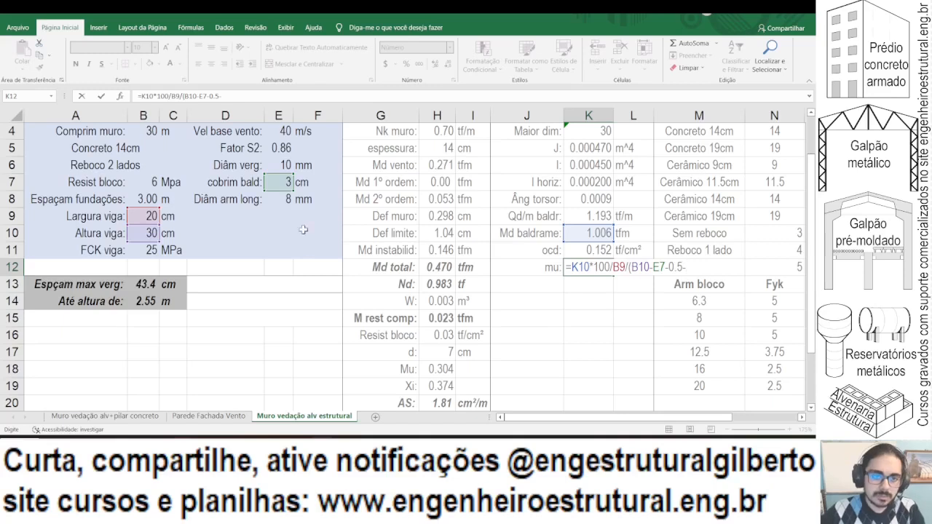
{"action": "left_click", "coordinate": [280, 201]}
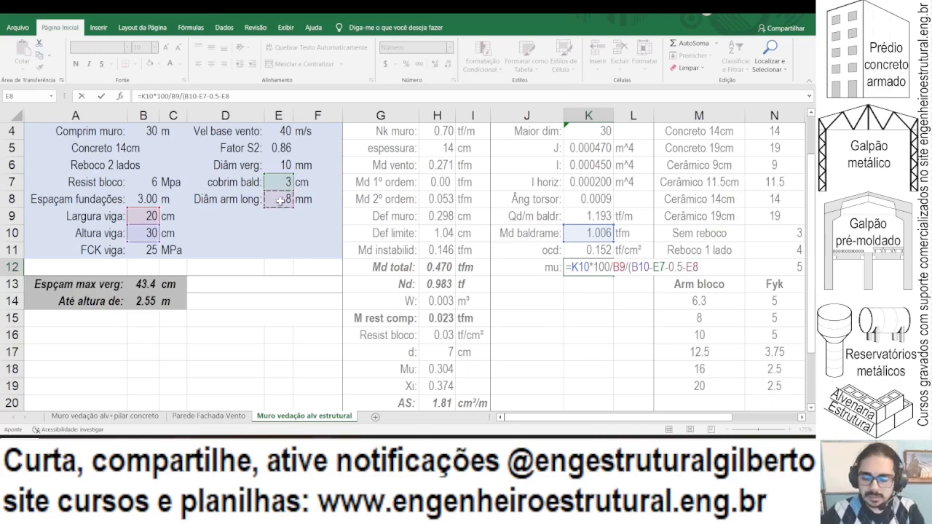
{"action": "type", "text": "/20"}
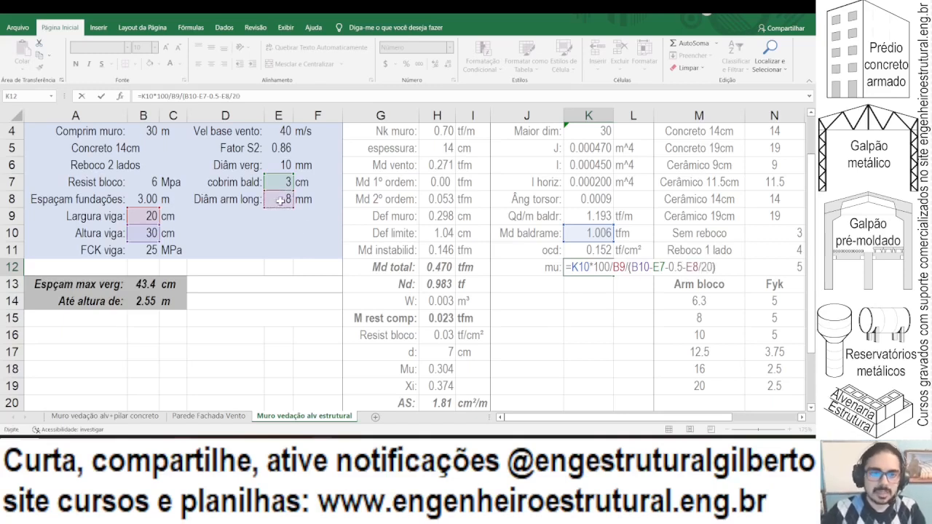
{"action": "type", "text": ")^2/"}
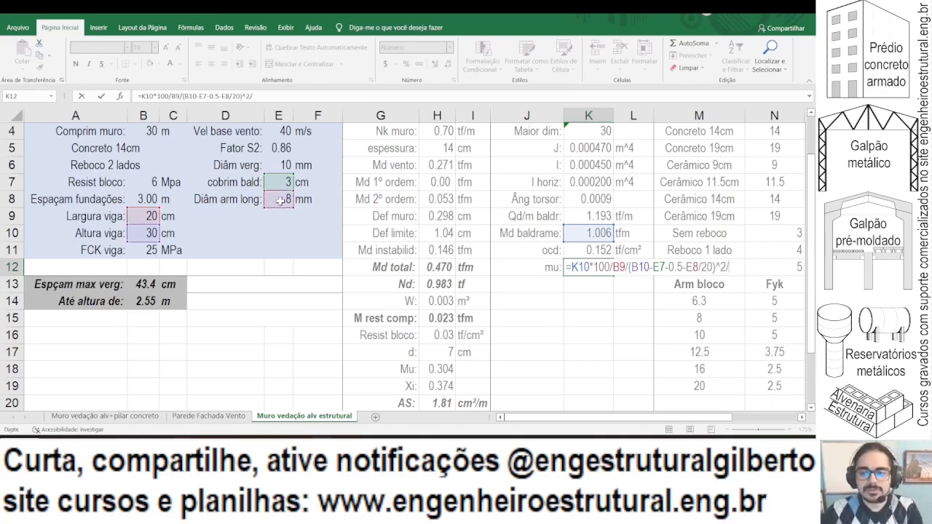
{"action": "left_click", "coordinate": [599, 250]}
{"action": "key", "text": "Return"}
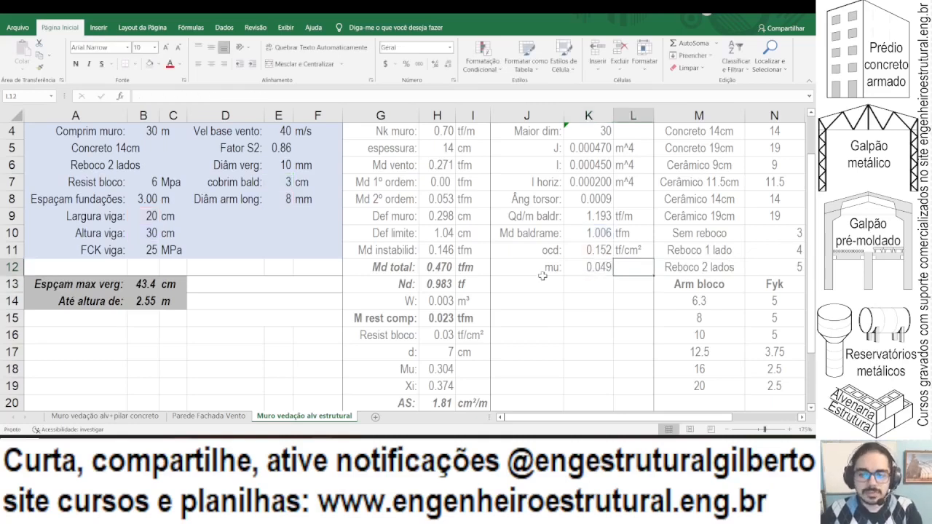
Step: Copy the Xi label and formula from G19:H19 to J13:K13 and check the pasted formula in K13
{"action": "left_click", "coordinate": [533, 280]}
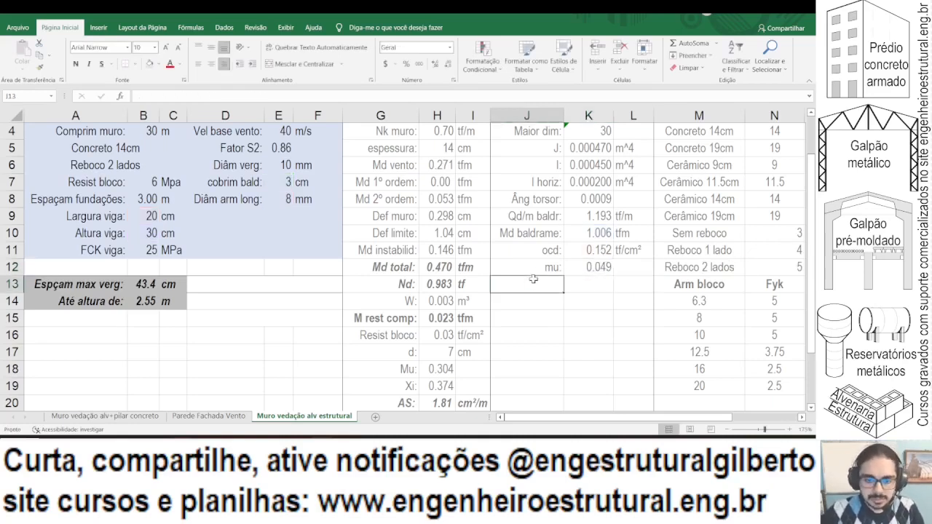
{"action": "scroll", "coordinate": [533, 279], "scroll_direction": "down", "scroll_amount": 1}
{"action": "left_click_drag", "start_coordinate": [404, 335], "coordinate": [444, 335]}
{"action": "key", "text": "ctrl+c"}
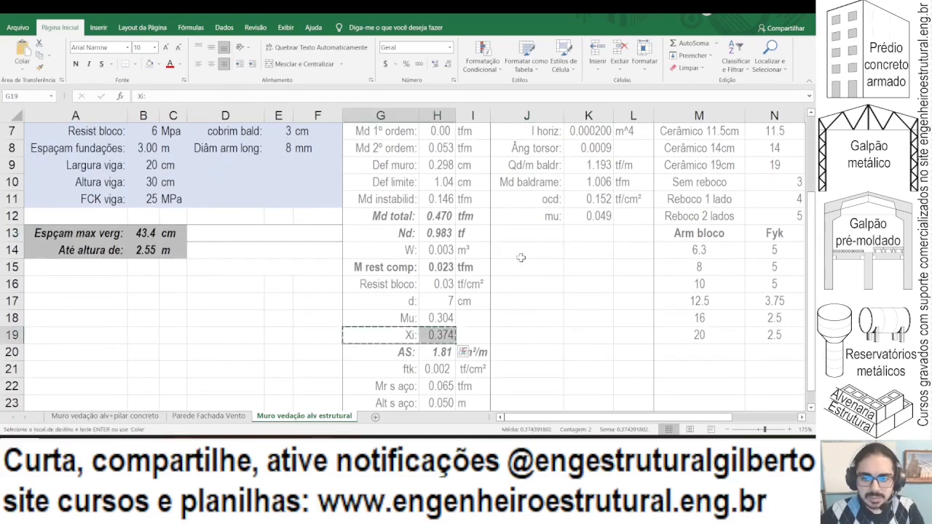
{"action": "left_click", "coordinate": [536, 233]}
{"action": "key", "text": "ctrl+v"}
{"action": "key", "text": "Escape"}
{"action": "left_click", "coordinate": [606, 232]}
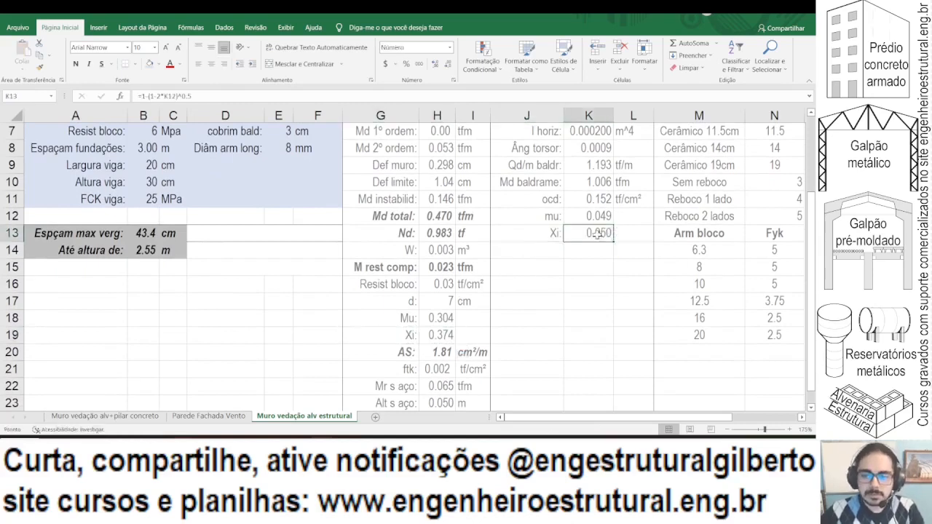
Step: Label J14 "AS:" and enter the formula =K13*K11/(5/1.15)*B9 in K14 for the beam's steel area
{"action": "left_click", "coordinate": [520, 252]}
{"action": "type", "text": "AS:"}
{"action": "key", "text": "Tab"}
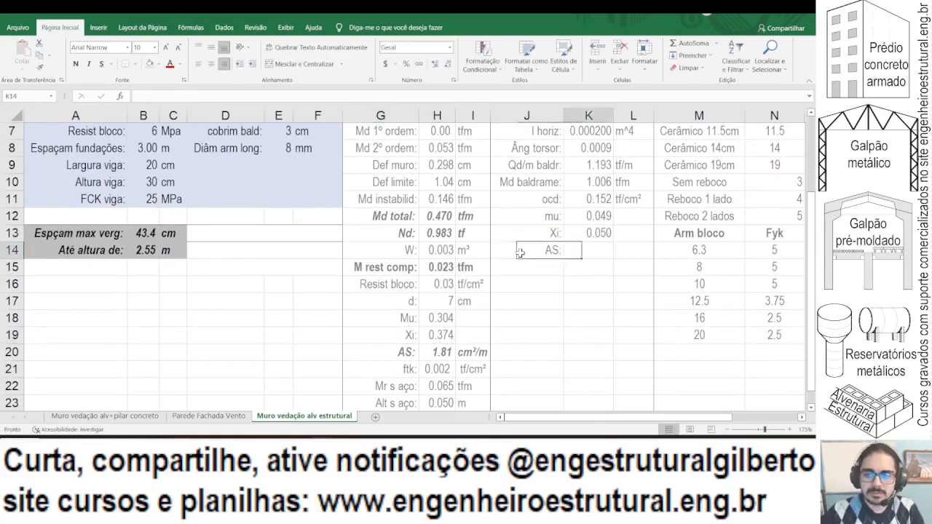
{"action": "type", "text": "="}
{"action": "left_click", "coordinate": [578, 234]}
{"action": "type", "text": "*"}
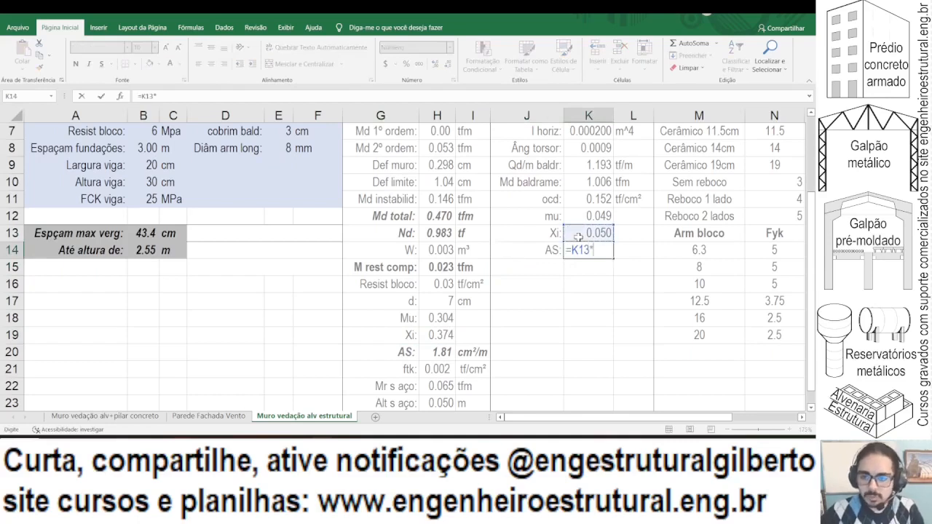
{"action": "left_click", "coordinate": [584, 201]}
{"action": "type", "text": "/(5/1.1"}
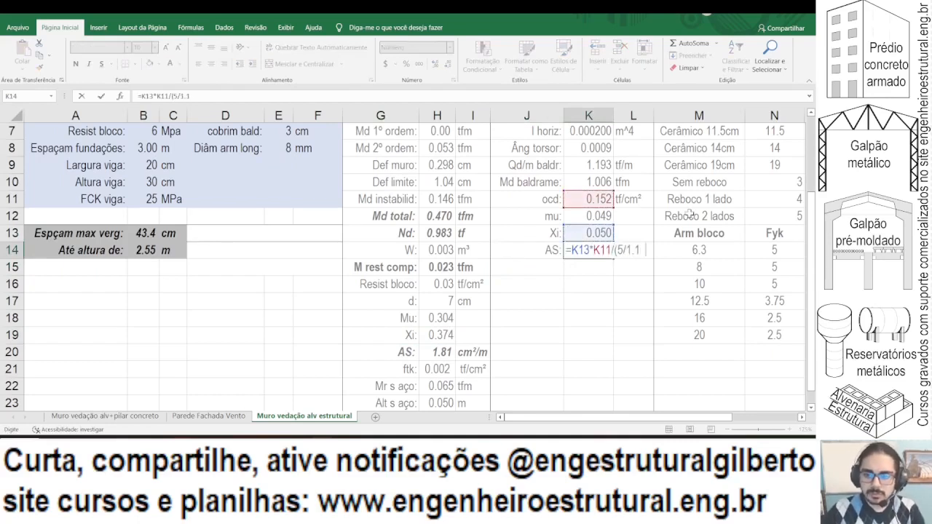
{"action": "type", "text": "5)"}
{"action": "scroll", "coordinate": [446, 313], "scroll_direction": "up", "scroll_amount": 1}
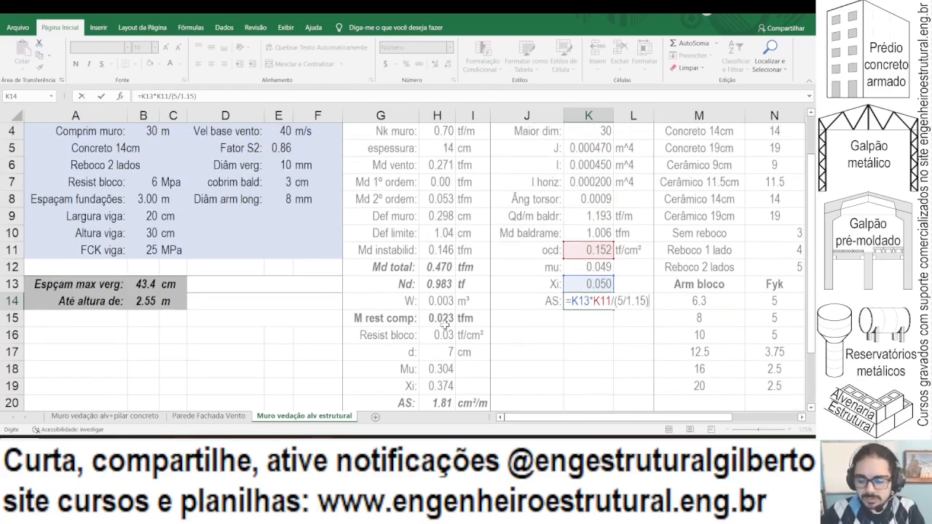
{"action": "type", "text": "*"}
{"action": "left_click", "coordinate": [152, 220]}
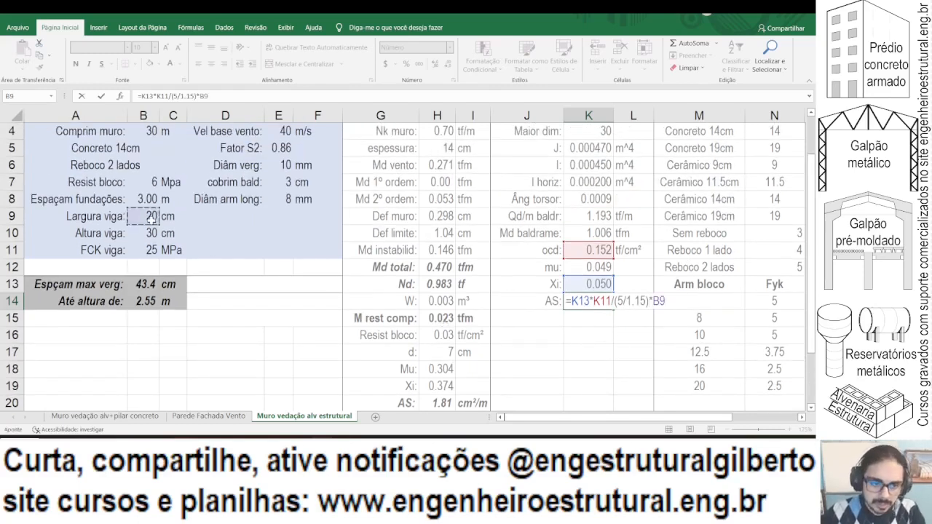
{"action": "type", "text": "*"}
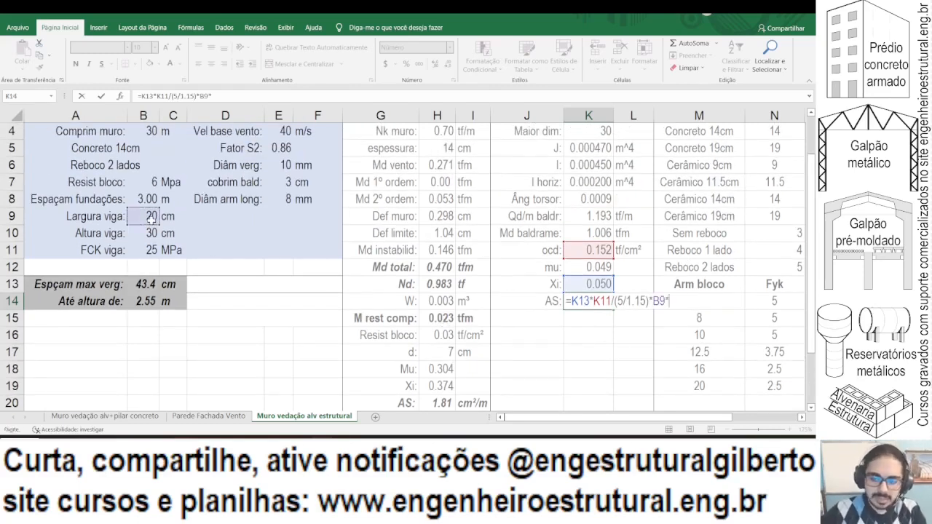
{"action": "key", "text": "Return"}
Step: Copy the effective depth term from K12's formula and append it to K14's formula as *(B10-E7-0.5-E8/20)
{"action": "key", "text": "Up"}
{"action": "key", "text": "Up"}
{"action": "key", "text": "Up"}
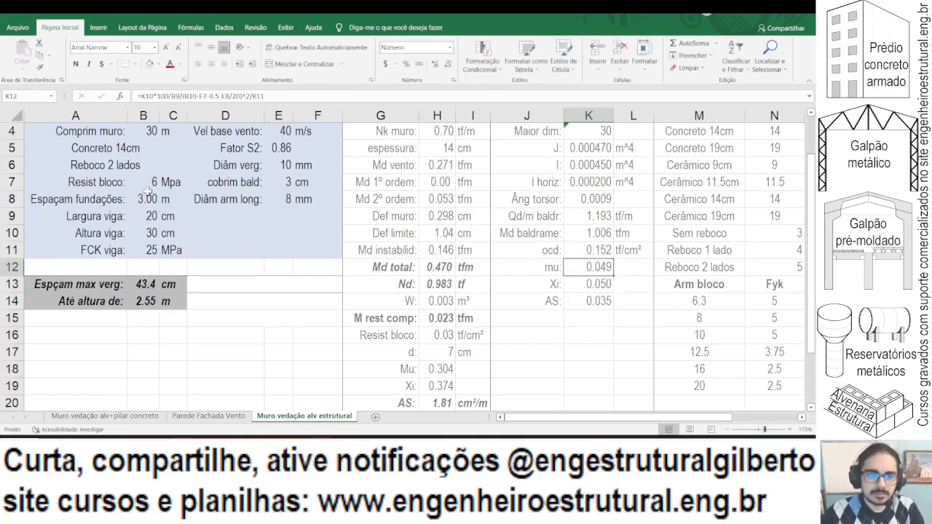
{"action": "left_click_drag", "start_coordinate": [183, 95], "coordinate": [246, 104]}
{"action": "key", "text": "Return"}
{"action": "key", "text": "Return"}
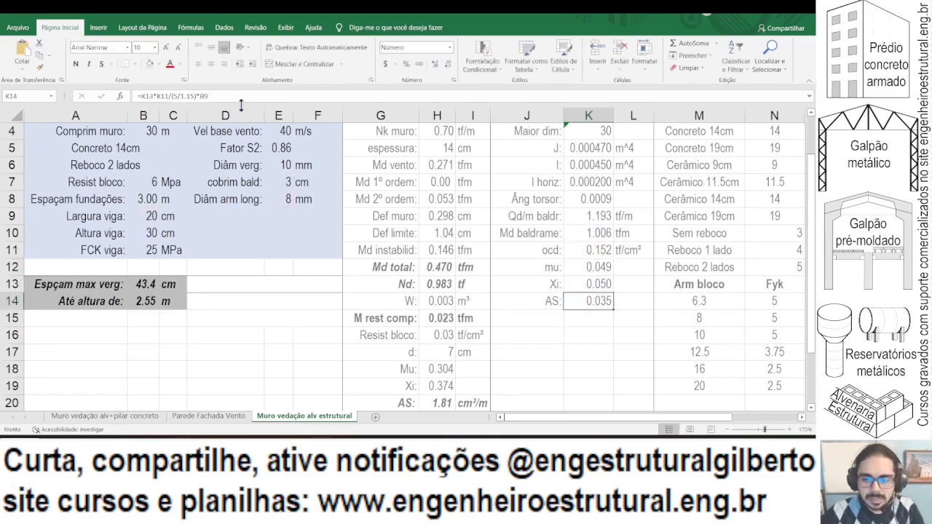
{"action": "key", "text": "F2"}
{"action": "type", "text": "*(B10-E7-0.5-E8/20)"}
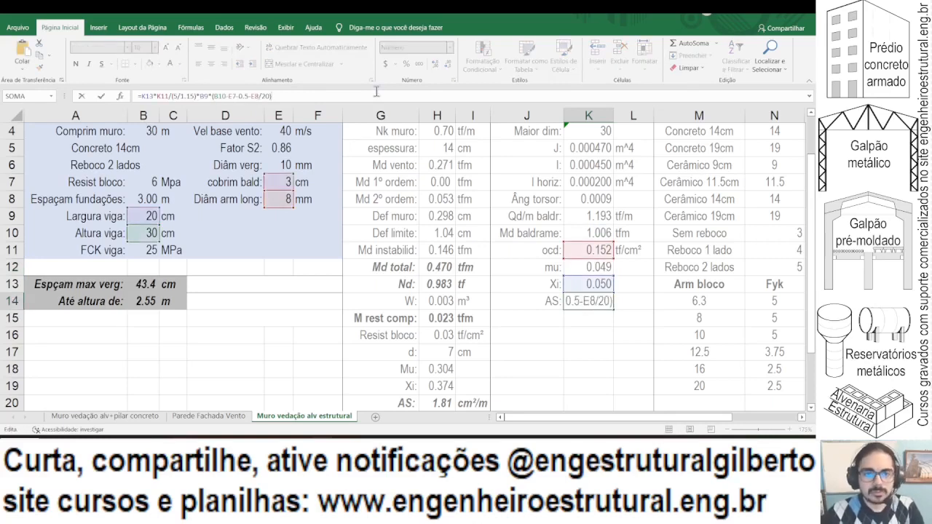
{"action": "key", "text": "Return"}
Step: Enter the unit cm² in L14 for the beam's steel area
{"action": "key", "text": "Up"}
{"action": "key", "text": "Right"}
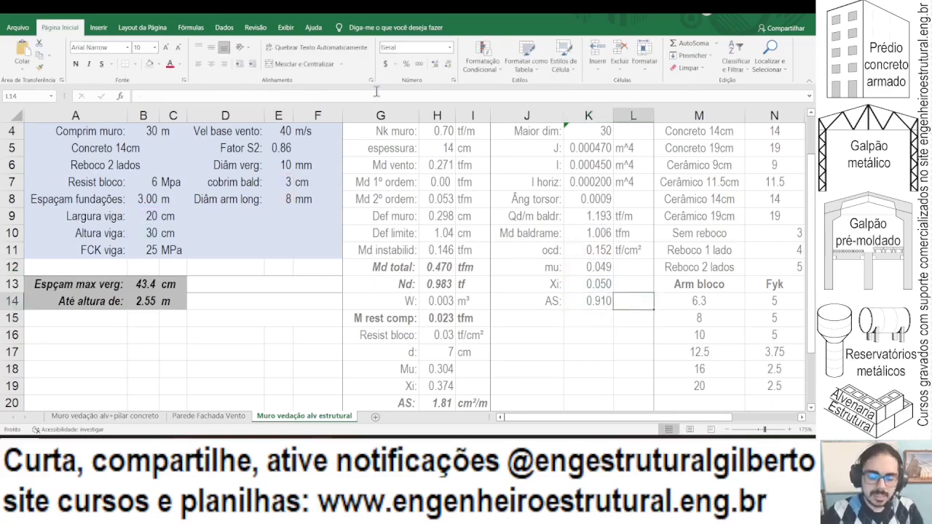
{"action": "type", "text": "cm²"}
{"action": "key", "text": "Return"}
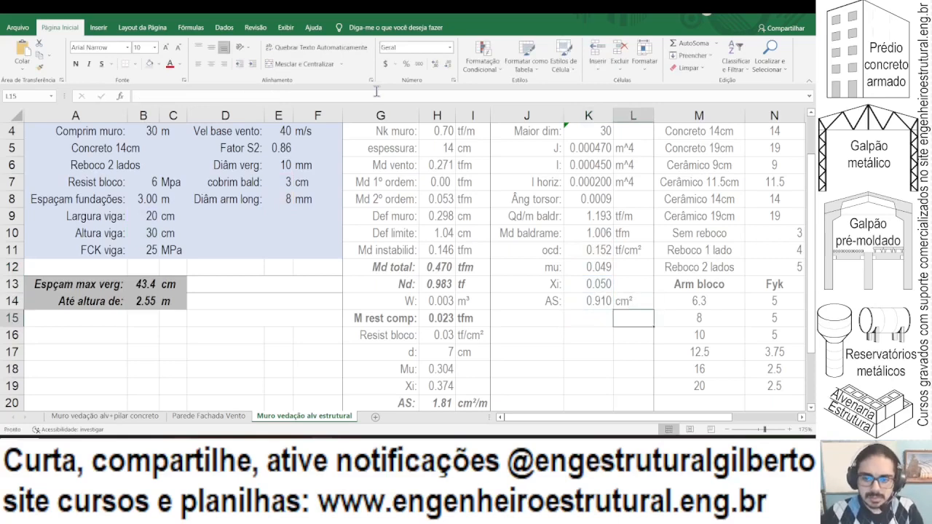
Step: Wrap the steel area formula in K14 in MÁXIMO, with 0.15*B9*B10 as the second argument
{"action": "key", "text": "Up"}
{"action": "key", "text": "Left"}
{"action": "key", "text": "F2"}
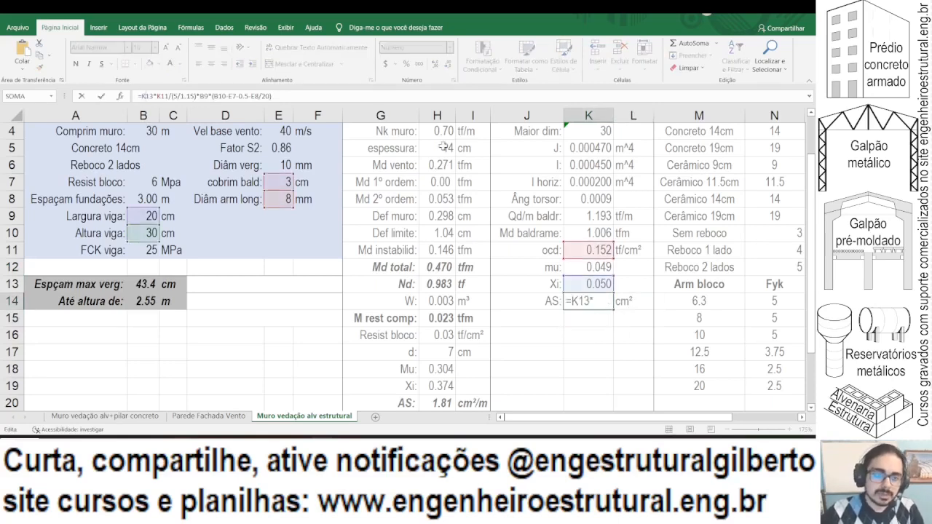
{"action": "key", "text": "Home"}
{"action": "key", "text": "Right"}
{"action": "type", "text": "máximo("}
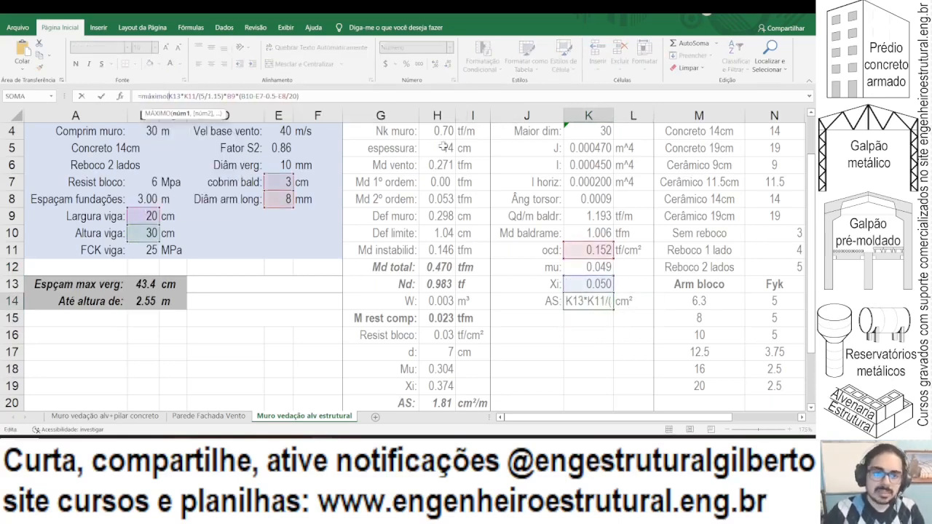
{"action": "key", "text": "End"}
{"action": "type", "text": ";"}
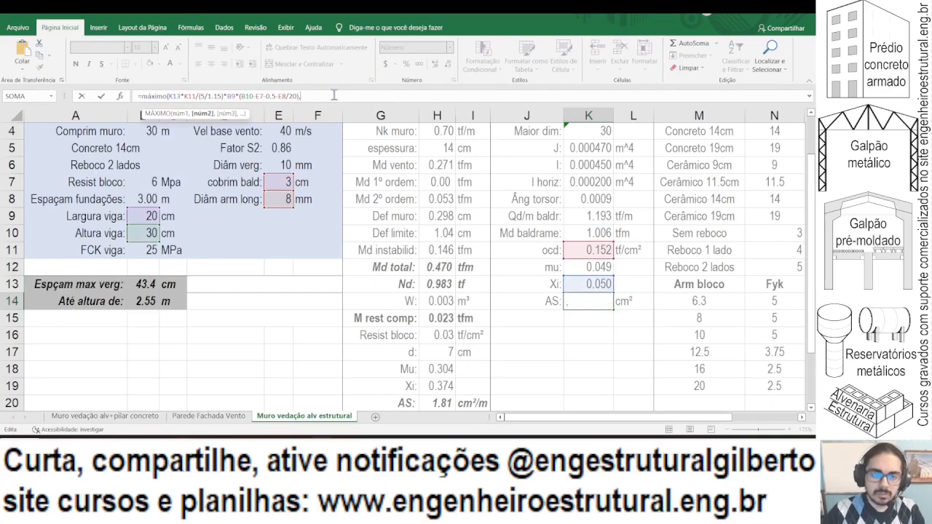
{"action": "type", "text": "0.15*"}
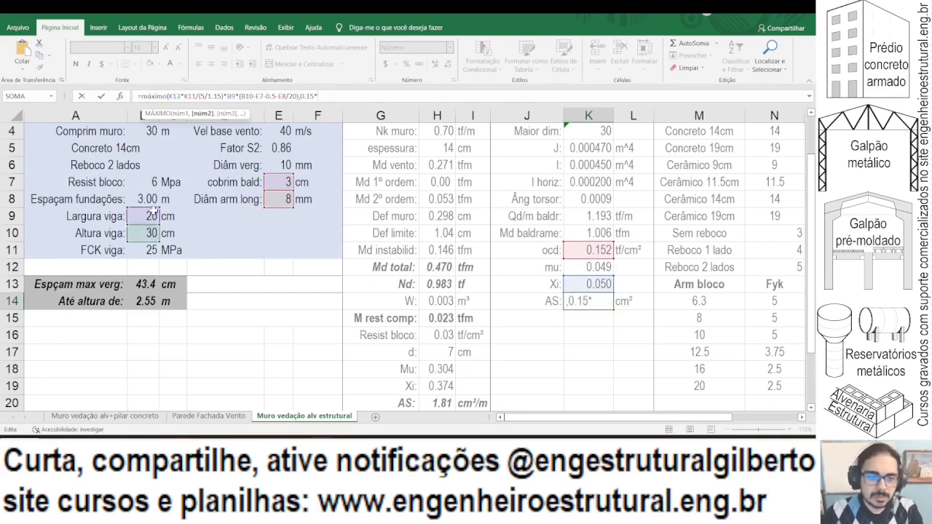
{"action": "left_click", "coordinate": [151, 217]}
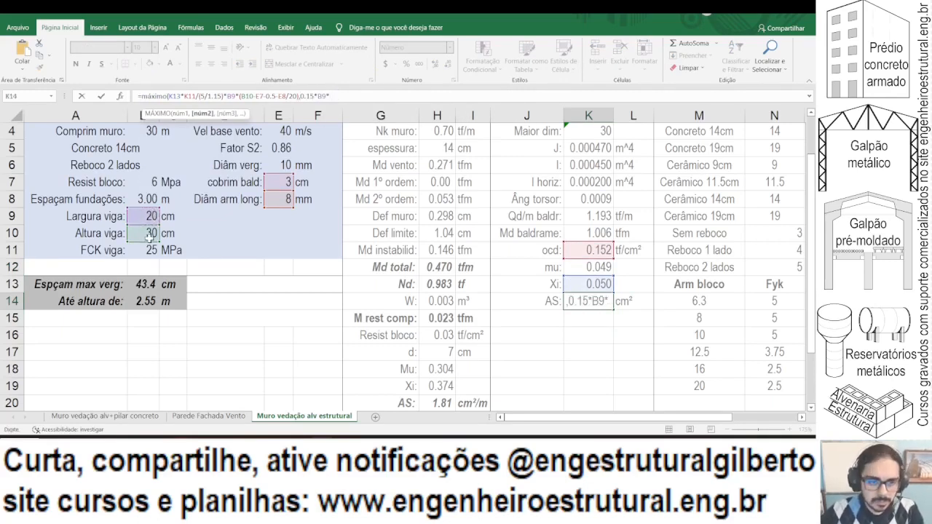
{"action": "left_click", "coordinate": [149, 234]}
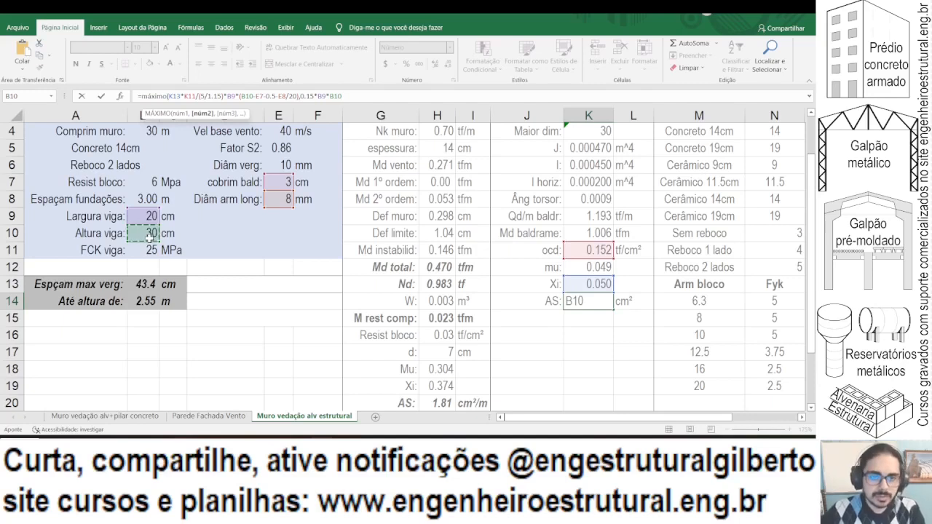
{"action": "type", "text": ")"}
{"action": "key", "text": "ctrl+Return"}
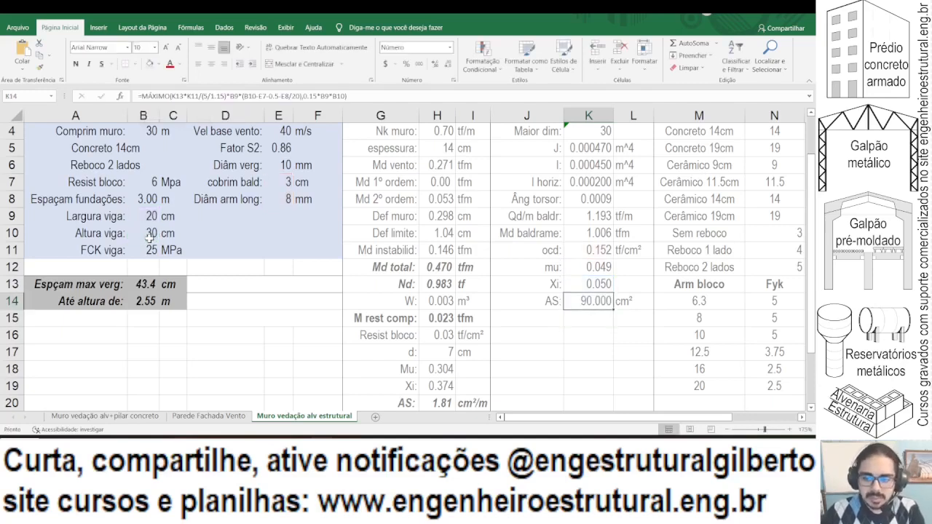
Step: Correct the minimum steel term in K14 to 0.15/100*B9*B10
{"action": "left_click", "coordinate": [316, 97]}
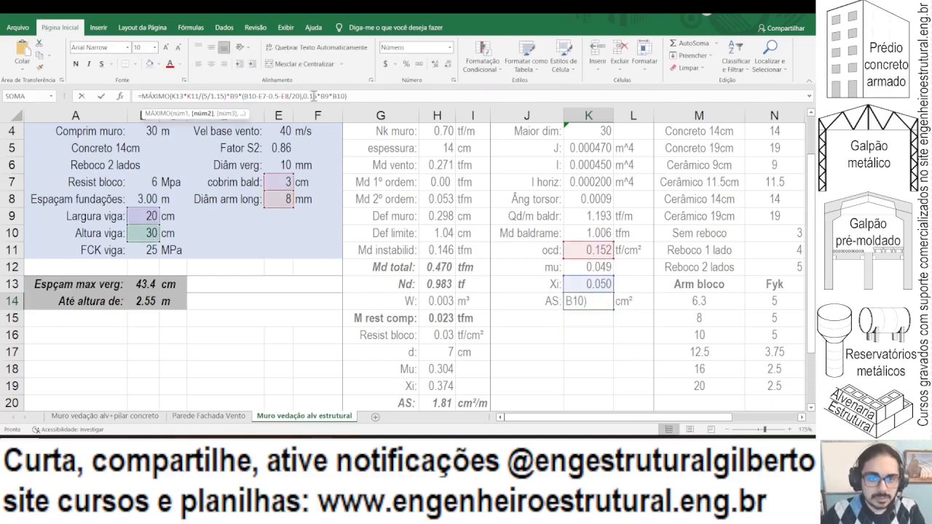
{"action": "type", "text": "/100"}
{"action": "key", "text": "ctrl+Return"}
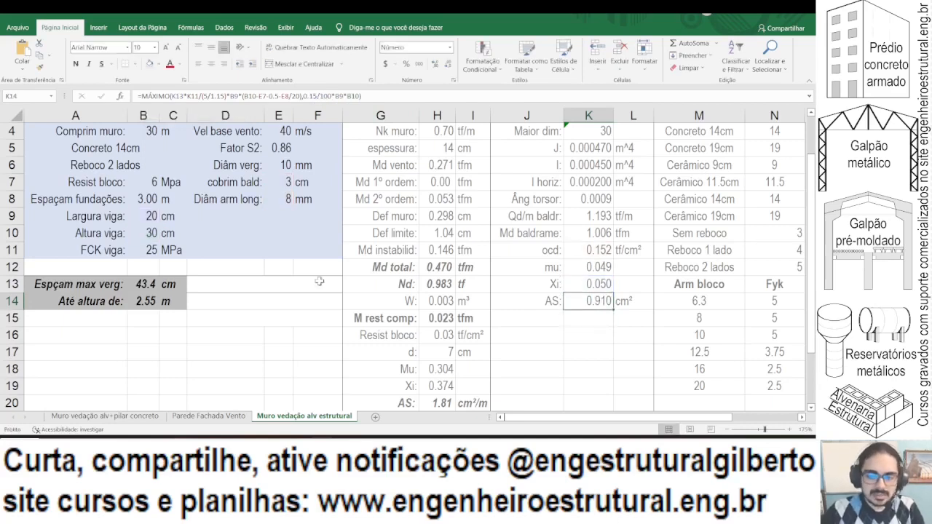
Step: Check the beam's minimum steel area by computing 20*30*0.15/100 in the Windows calculator, then return to the sheet
{"action": "key", "text": "XF86Calculator"}
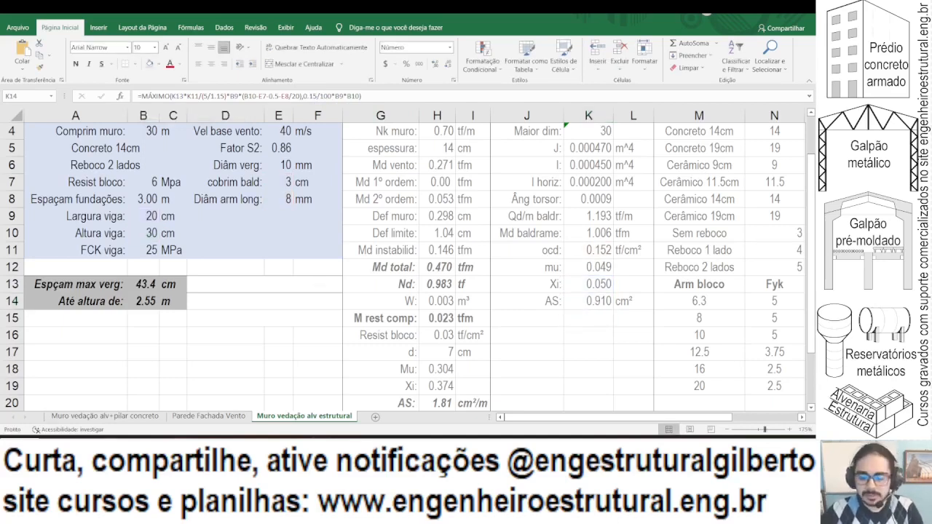
{"action": "type", "text": "20*30*0.15/100"}
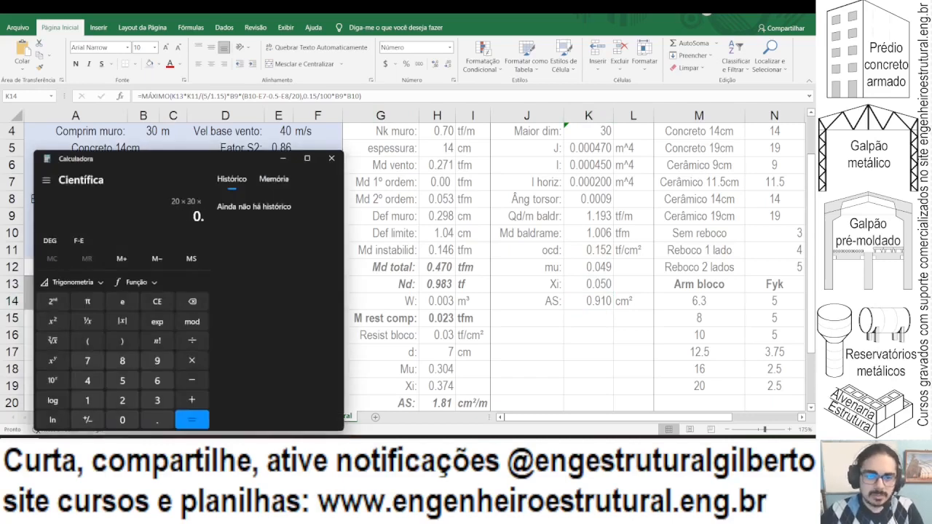
{"action": "key", "text": "Return"}
{"action": "key", "text": "alt+F4"}
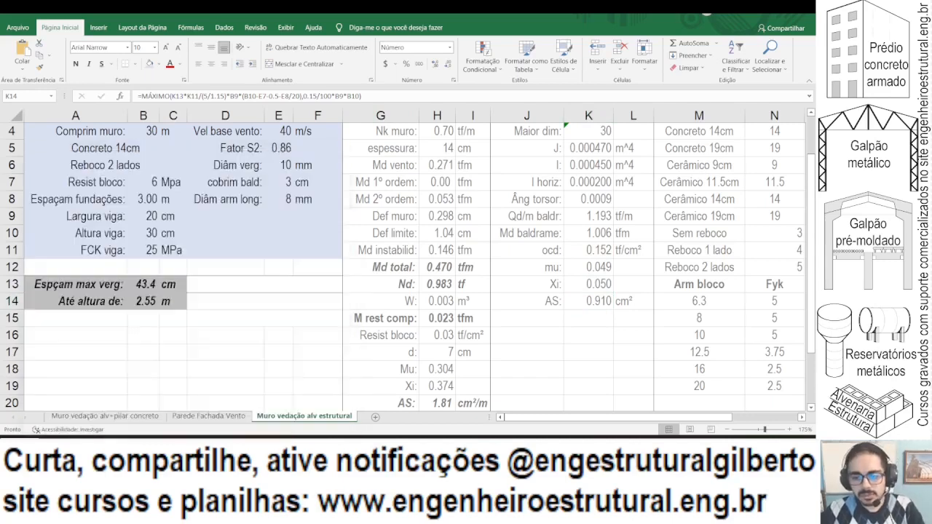
{"action": "left_click", "coordinate": [598, 280]}
{"action": "left_click", "coordinate": [239, 226]}
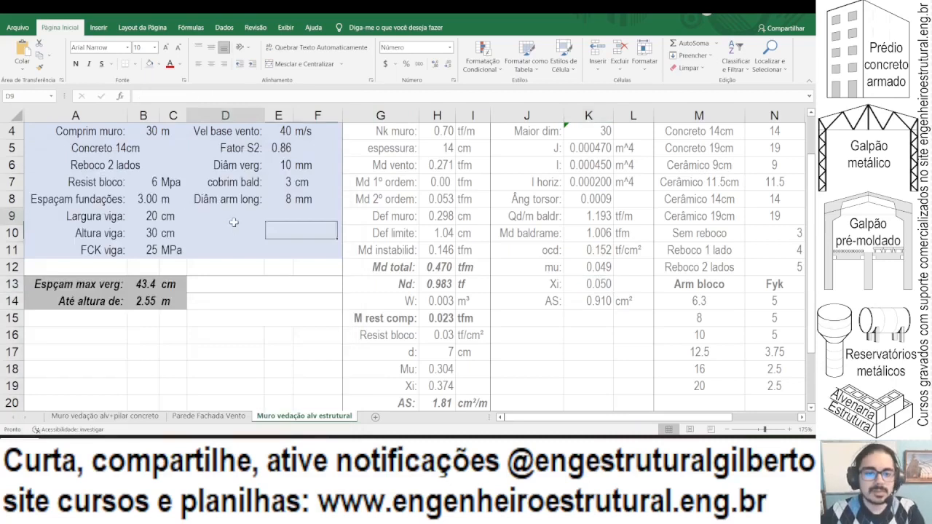
Step: Add an "AS barra:" row in J15, with the formula =E8^2*PI()/400 in K15 and the unit cm² in L15
{"action": "left_click", "coordinate": [515, 324]}
{"action": "type", "text": "AS"}
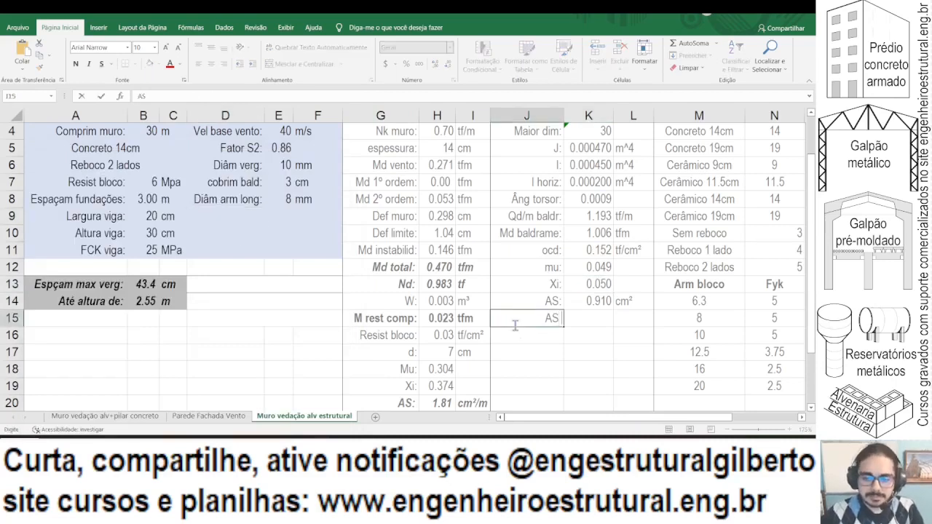
{"action": "type", "text": " barra:"}
{"action": "key", "text": "Tab"}
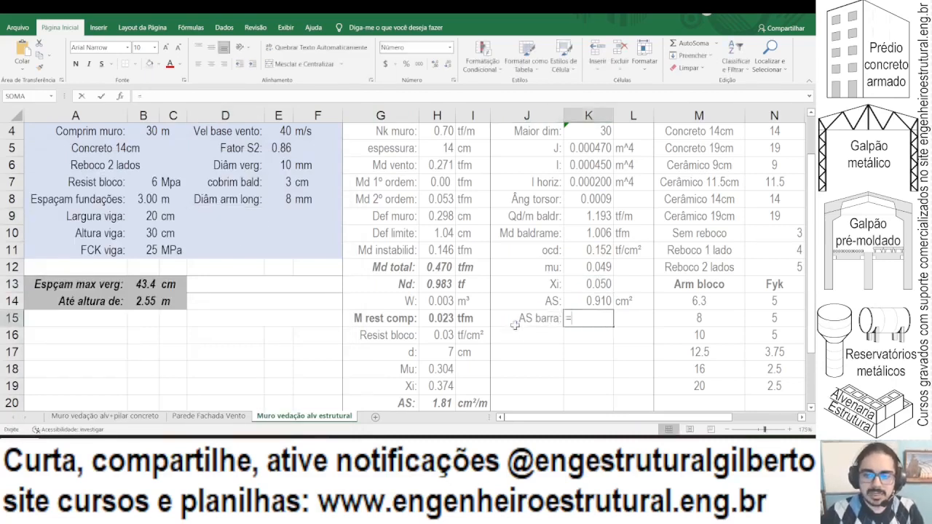
{"action": "type", "text": "="}
{"action": "left_click", "coordinate": [271, 198]}
{"action": "type", "text": "^2"}
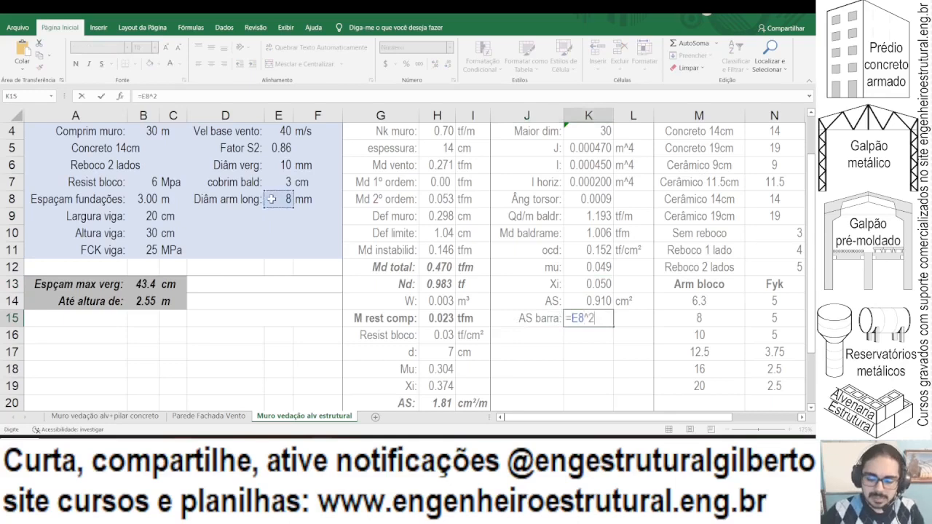
{"action": "type", "text": "*pi()/400"}
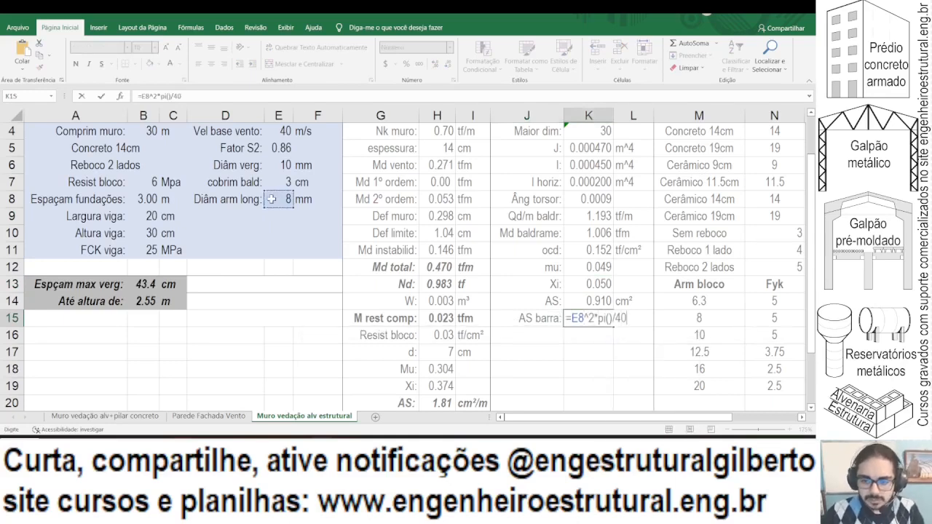
{"action": "key", "text": "Tab"}
{"action": "type", "text": "cm²"}
{"action": "key", "text": "Return"}
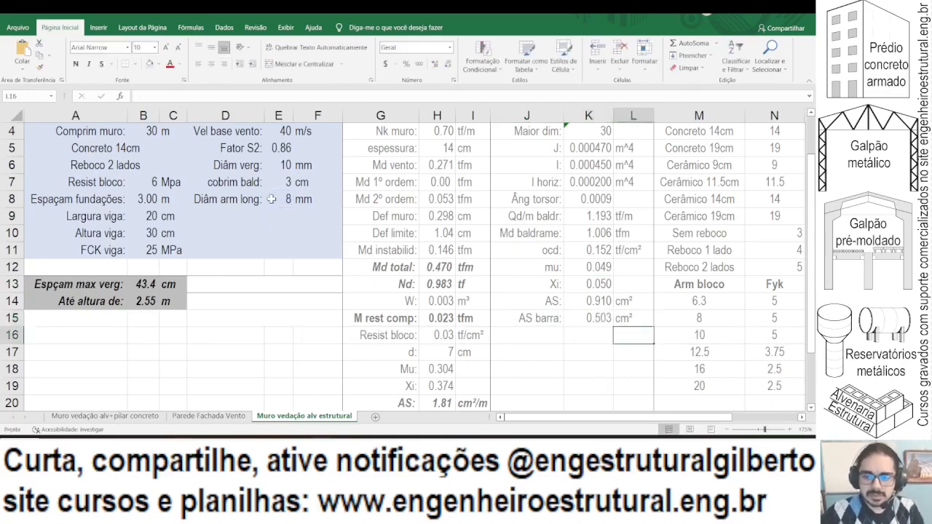
{"action": "left_click", "coordinate": [225, 214]}
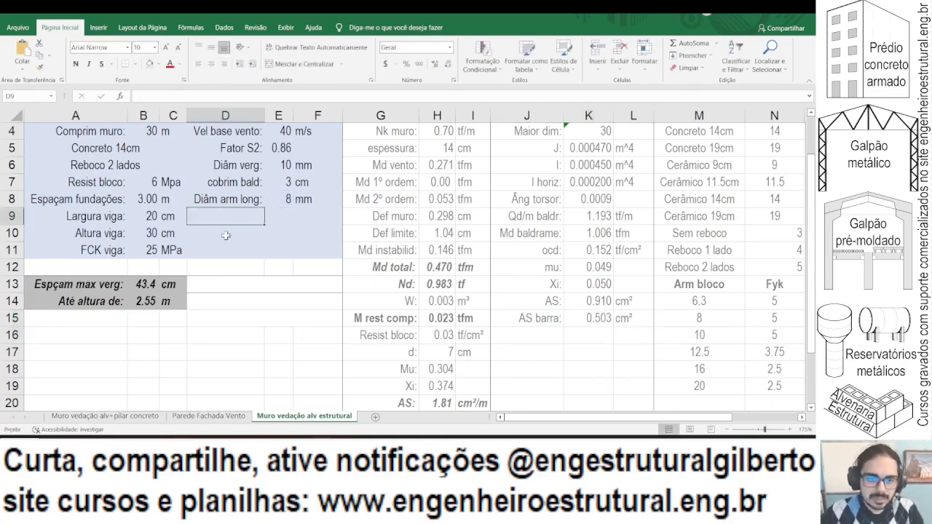
{"action": "left_click", "coordinate": [106, 323]}
{"action": "type", "text": "Qt bar"}
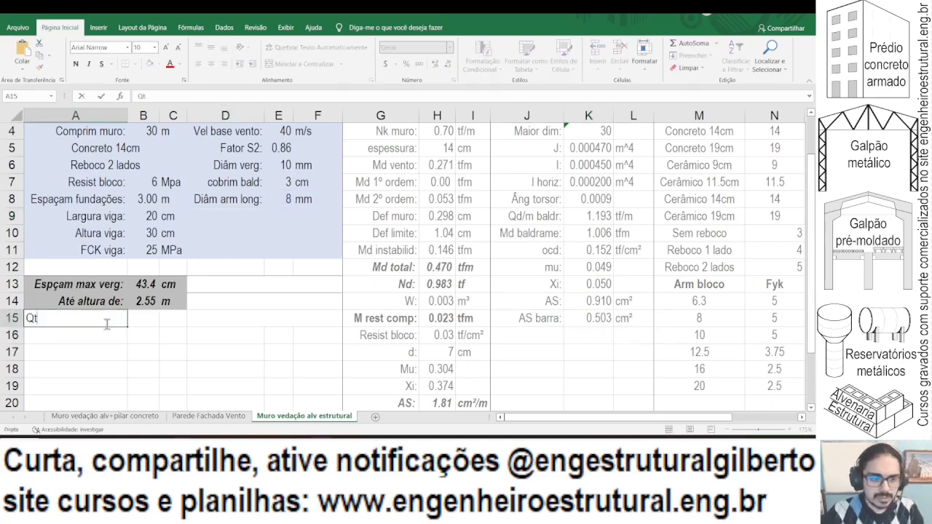
{"action": "key", "text": "BackSpace"}
{"action": "key", "text": "BackSpace"}
{"action": "key", "text": "BackSpace"}
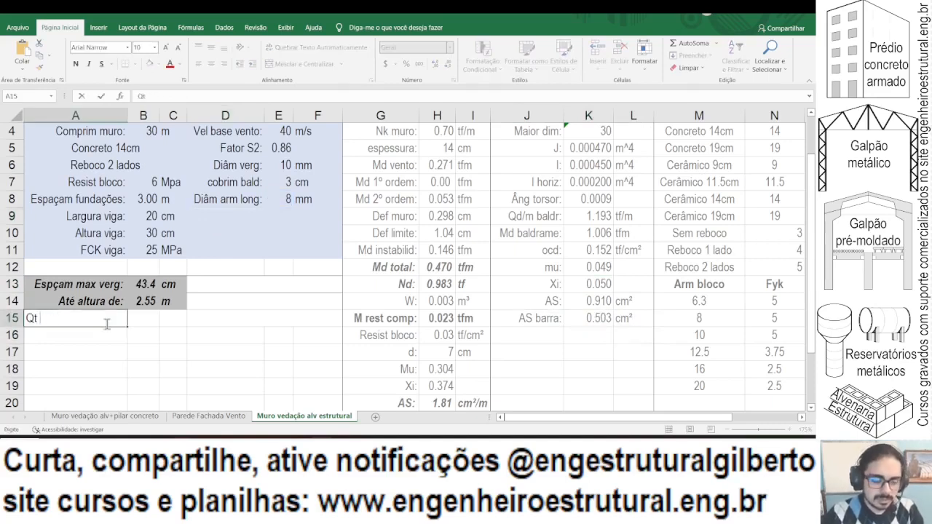
{"action": "type", "text": "barr"}
{"action": "key", "text": "BackSpace"}
{"action": "type", "text": "verg v"}
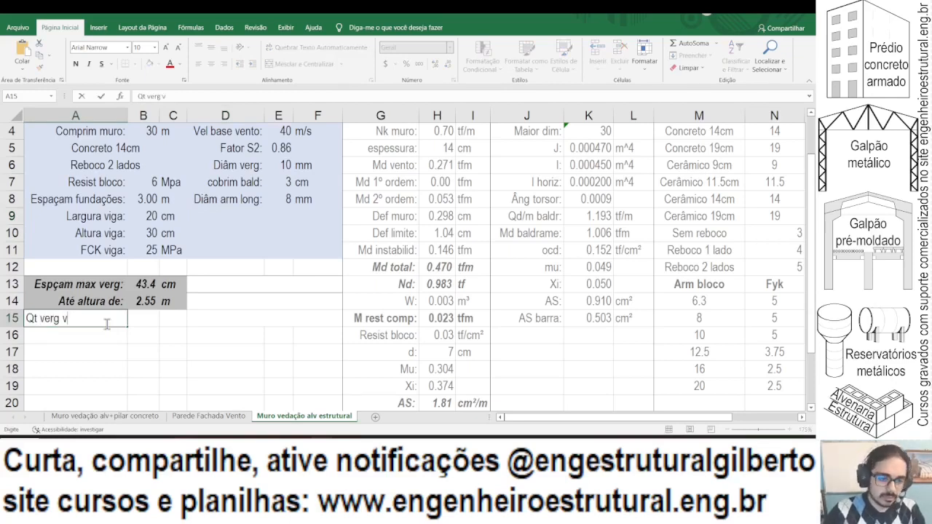
{"action": "key", "text": "Escape"}
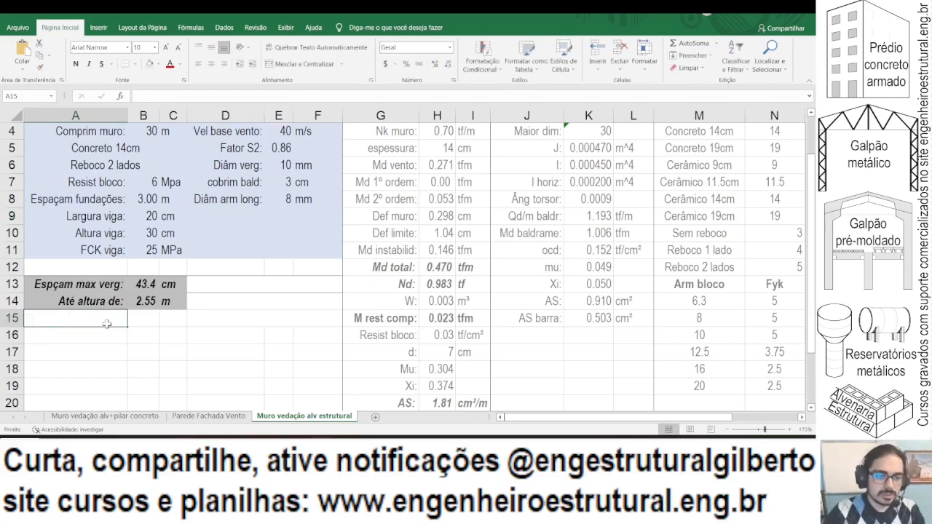
Step: Enter the label "Qt barras pos e neg:" in A15, below the maximum height result
{"action": "type", "text": "q"}
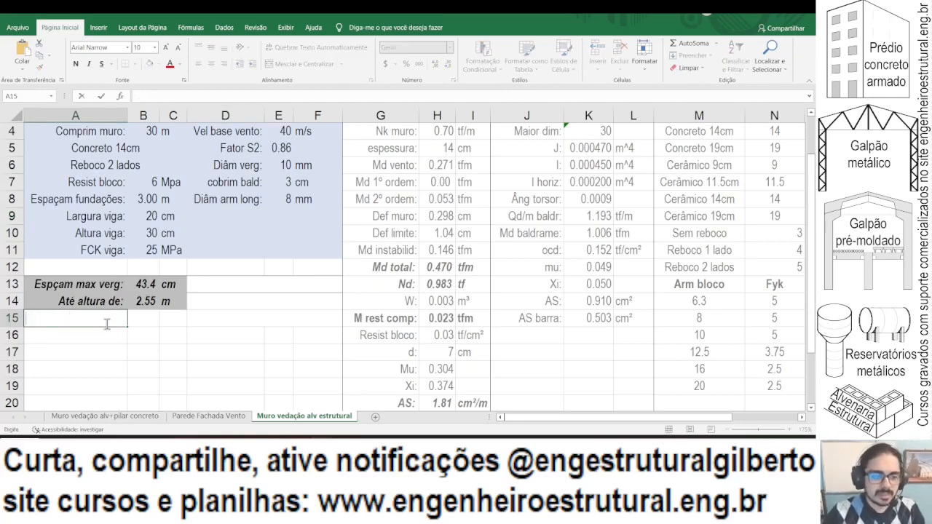
{"action": "type", "text": "t barras pos"}
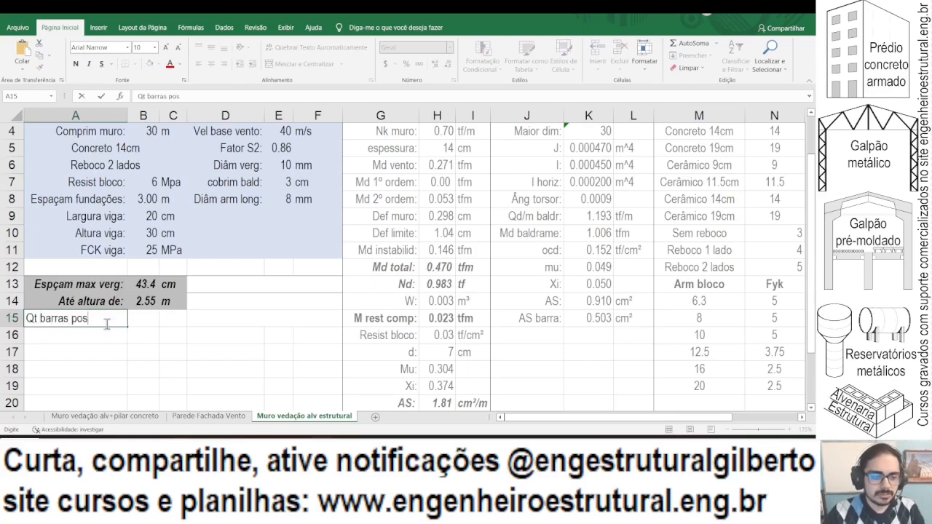
{"action": "type", "text": " e neg:"}
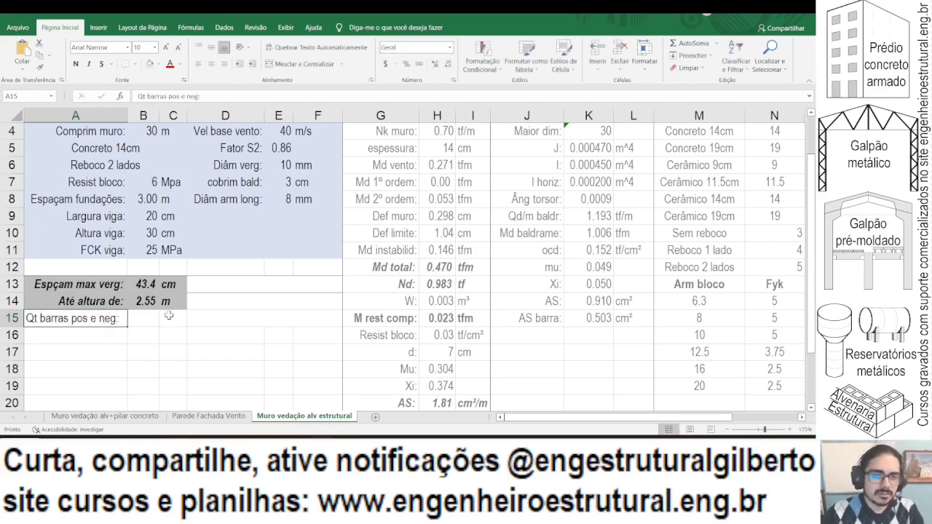
{"action": "key", "text": "ctrl+Return"}
Step: Compute the bar quantity in B15 with =ARREDONDAR.PARA.CIMA(K14/K15,0)
{"action": "left_click", "coordinate": [132, 324]}
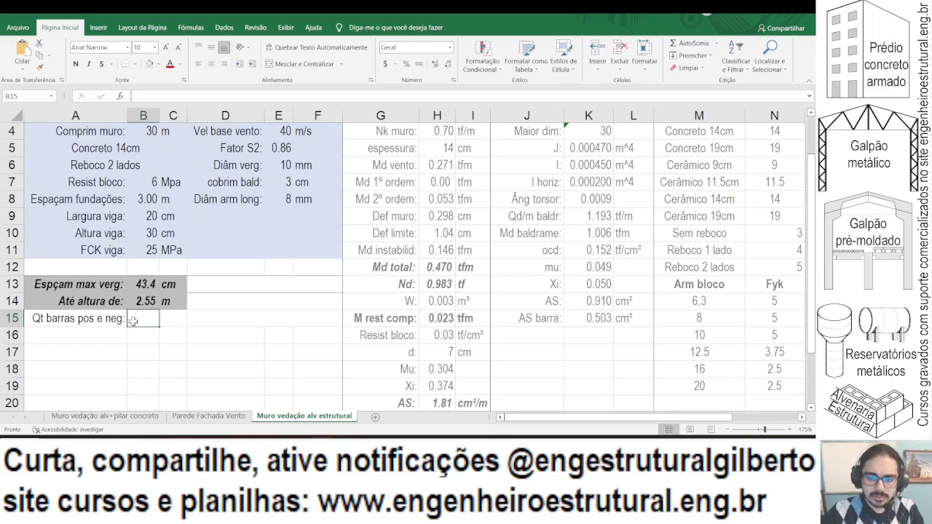
{"action": "type", "text": "=arredonda"}
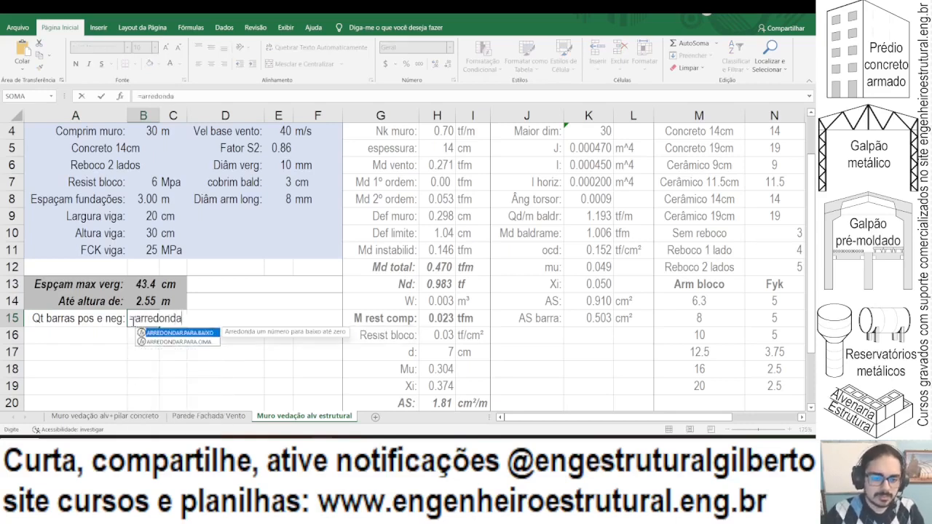
{"action": "type", "text": "r.para.cima("}
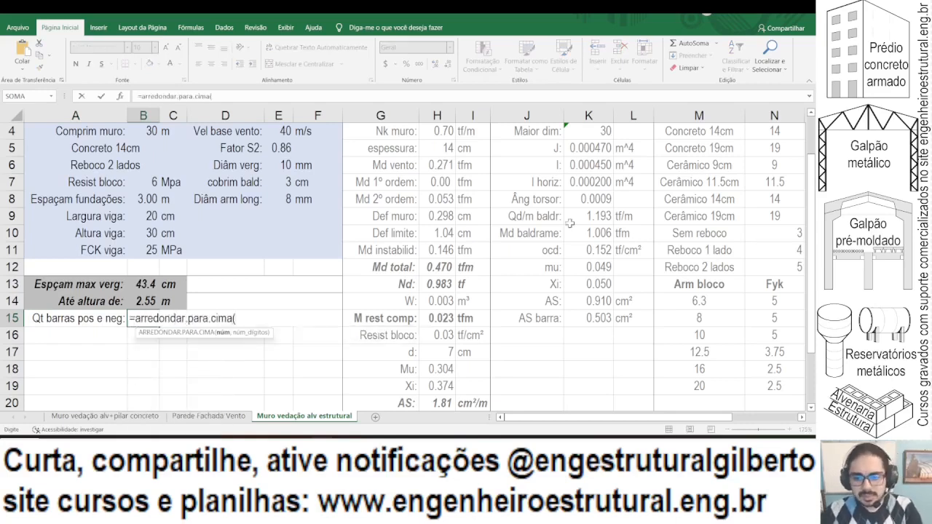
{"action": "left_click", "coordinate": [590, 301]}
{"action": "type", "text": "/"}
{"action": "left_click", "coordinate": [590, 319]}
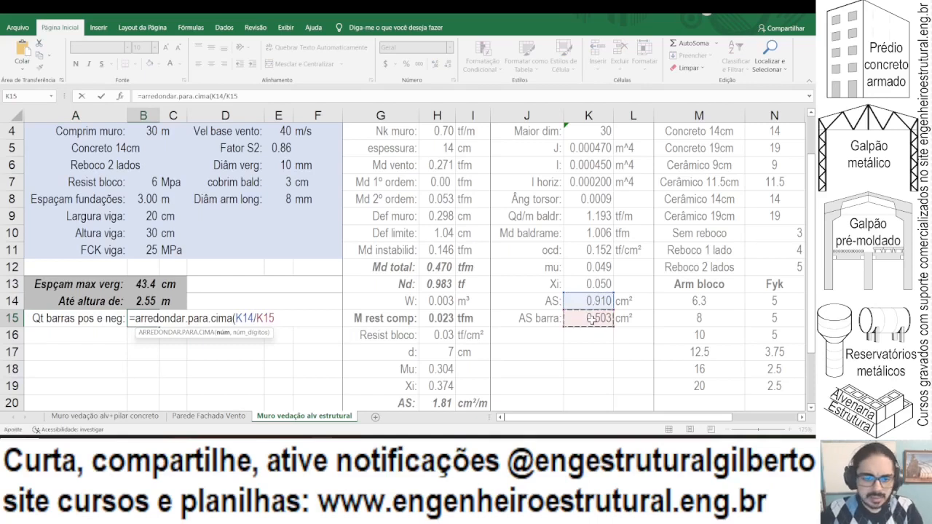
{"action": "type", "text": ",0)"}
{"action": "key", "text": "Return"}
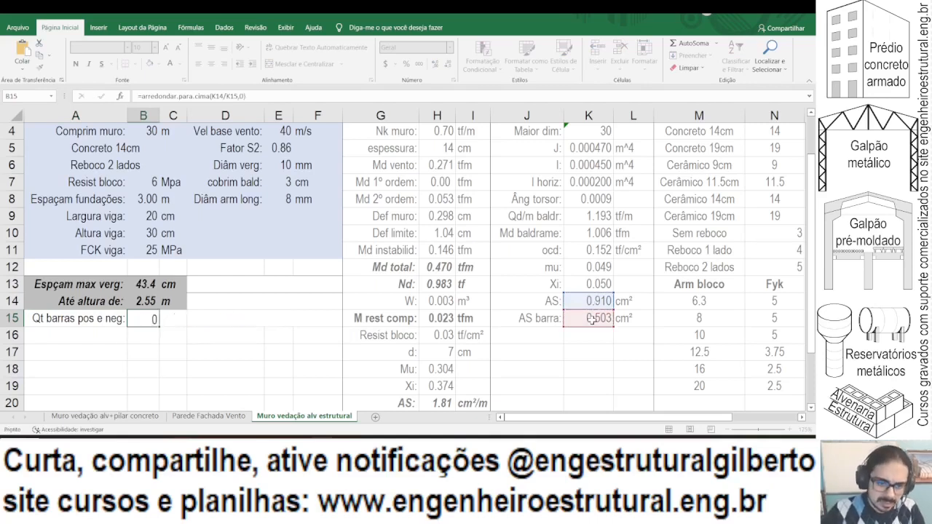
Step: Enter *2 in C15, beside the bar quantity, to cover both positive and negative bars
{"action": "key", "text": "Up"}
{"action": "key", "text": "Right"}
{"action": "type", "text": "*2"}
{"action": "key", "text": "Return"}
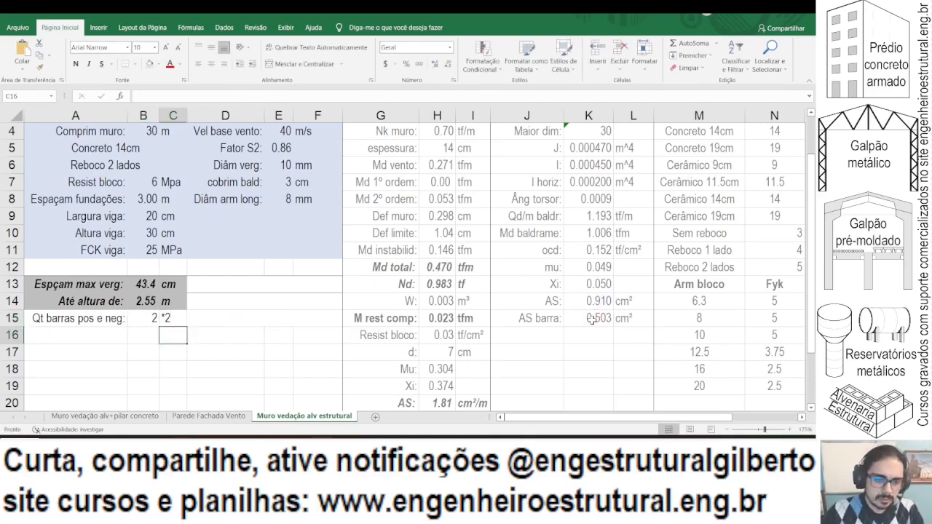
{"action": "key", "text": "Up"}
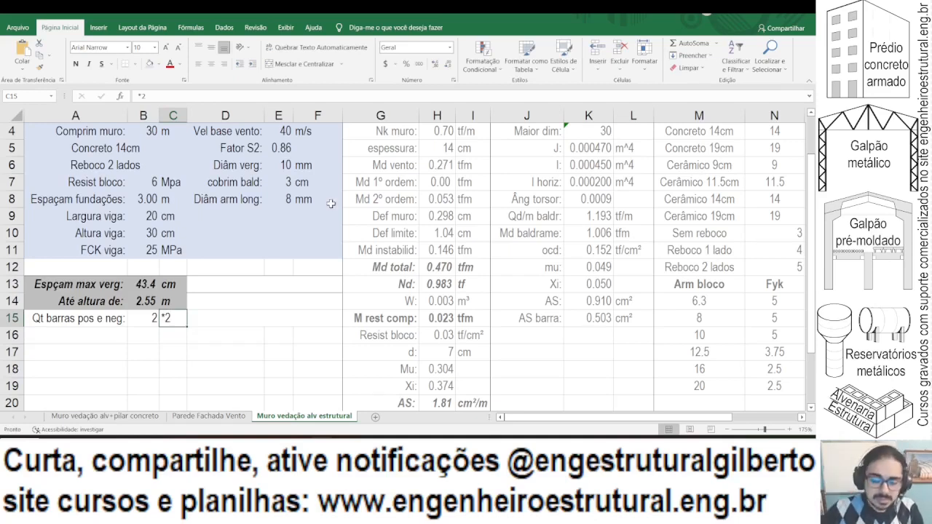
Step: Format the bar quantity row A15:C15 in bold italic with the same grey fill as the results above it
{"action": "left_click_drag", "start_coordinate": [88, 318], "coordinate": [171, 320]}
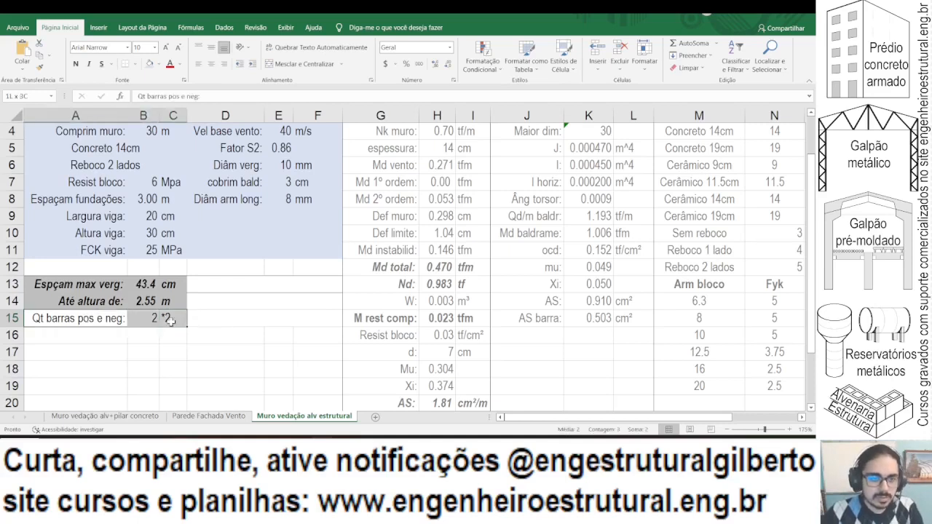
{"action": "left_click", "coordinate": [88, 64]}
{"action": "left_click", "coordinate": [156, 65]}
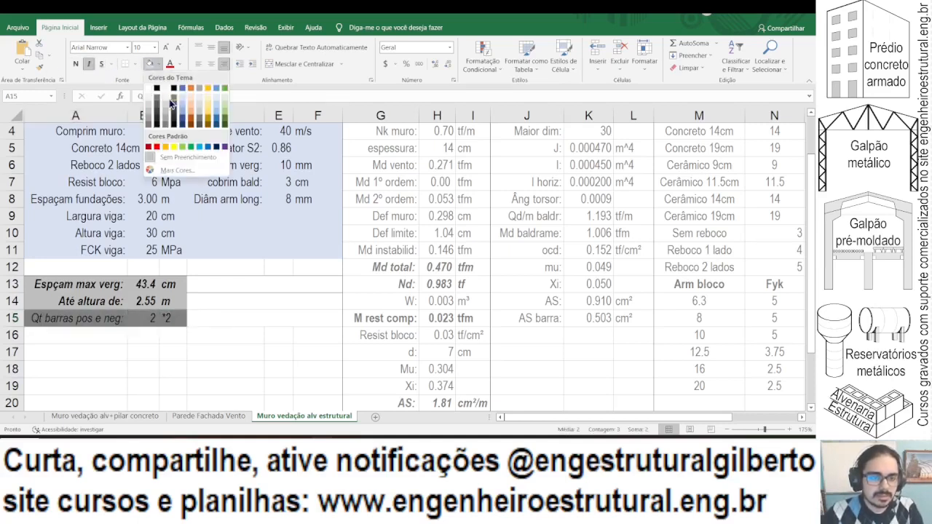
{"action": "left_click", "coordinate": [150, 116]}
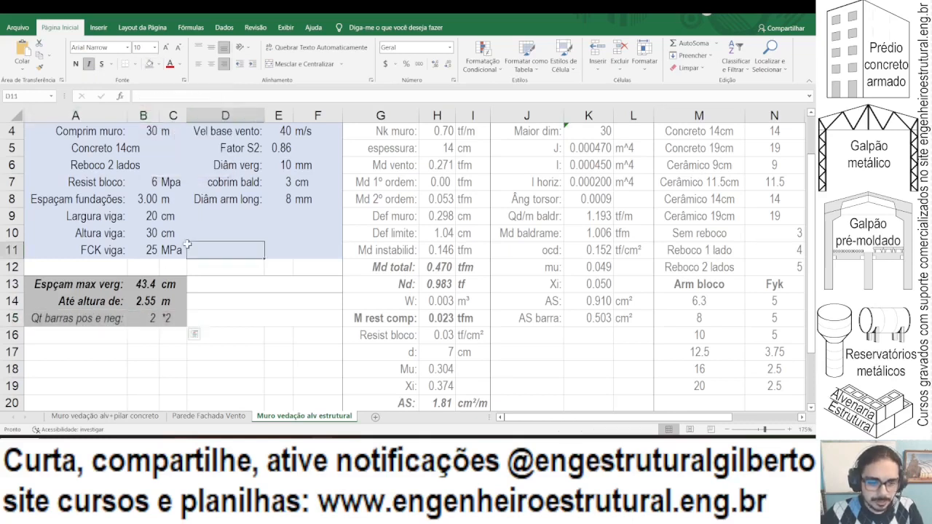
{"action": "left_click", "coordinate": [75, 64]}
{"action": "left_click", "coordinate": [144, 250]}
Step: Shorten the label in A15 to "Qt barra pos e neg:" and autofit column A to its contents
{"action": "double_click", "coordinate": [80, 319]}
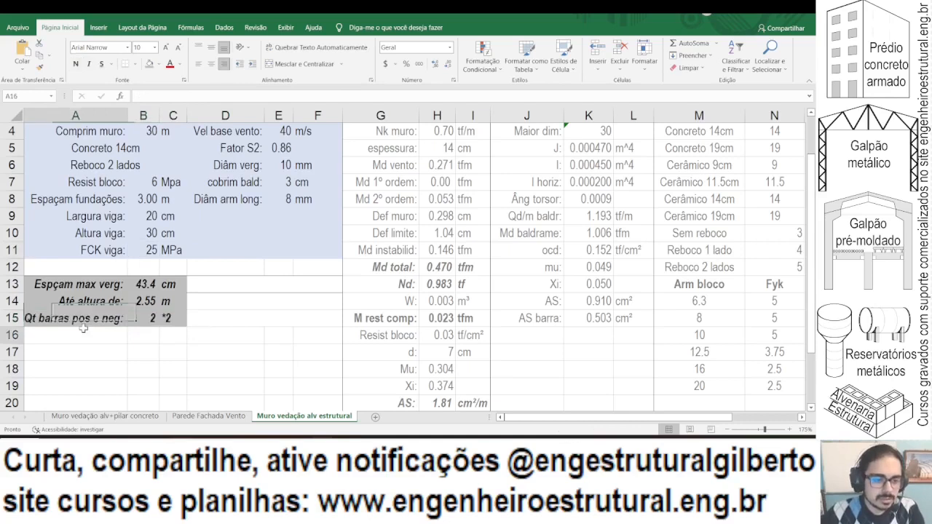
{"action": "key", "text": "BackSpace"}
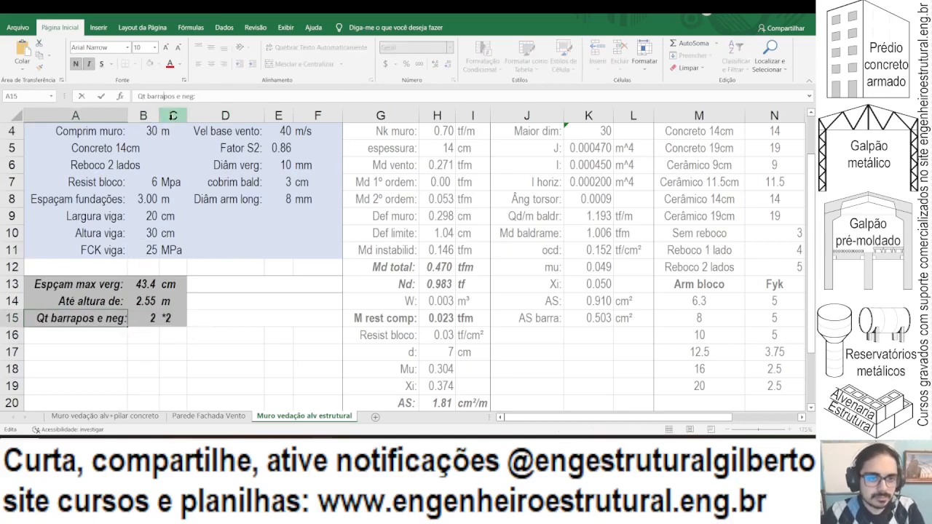
{"action": "key", "text": "Return"}
{"action": "double_click", "coordinate": [129, 116]}
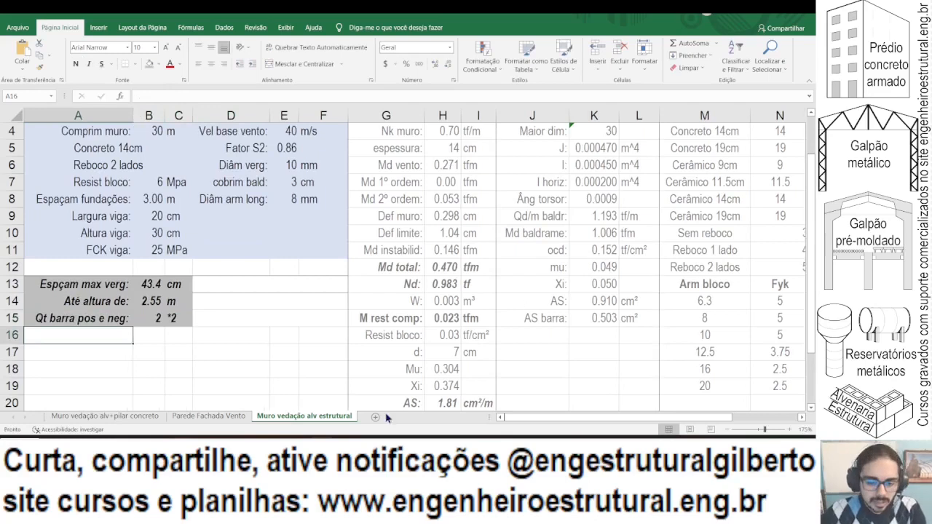
Step: Autofit the width of column L, which holds the beam design units
{"action": "left_click_drag", "start_coordinate": [532, 318], "coordinate": [637, 320]}
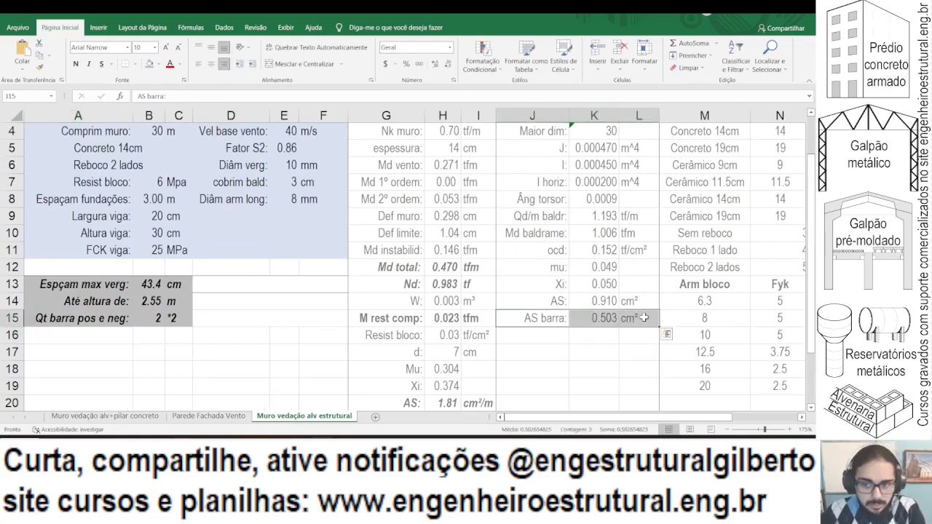
{"action": "left_click", "coordinate": [637, 321]}
{"action": "double_click", "coordinate": [660, 112]}
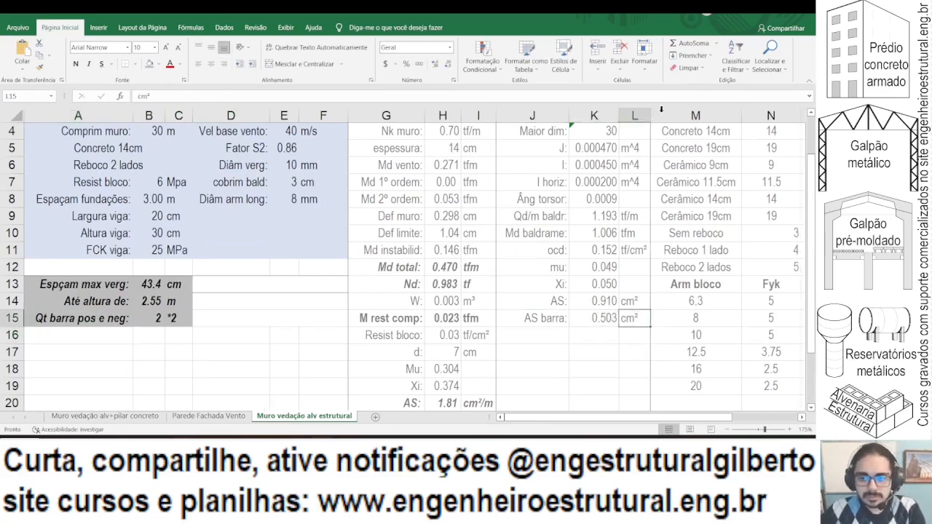
{"action": "left_click", "coordinate": [613, 113]}
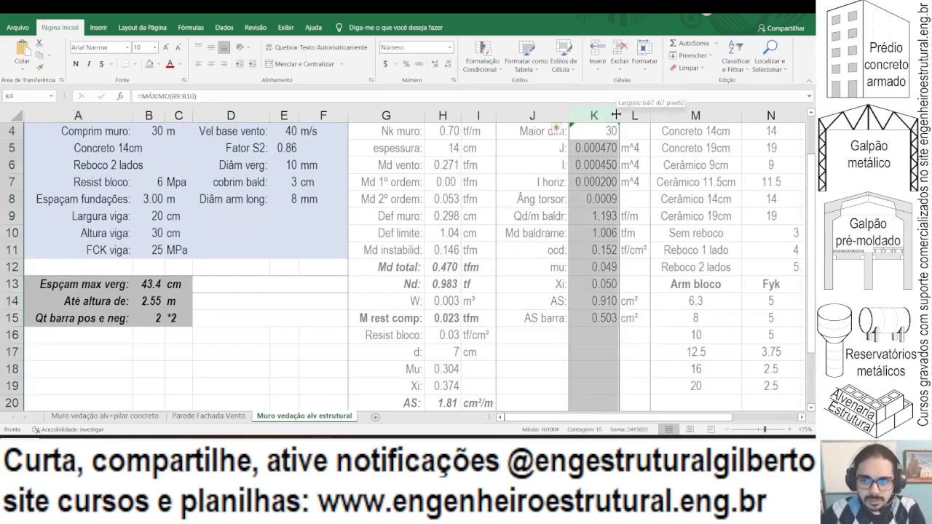
{"action": "left_click", "coordinate": [528, 337]}
Step: Set the longitudinal reinforcement diameter in E8 to 10 mm
{"action": "left_click", "coordinate": [282, 197]}
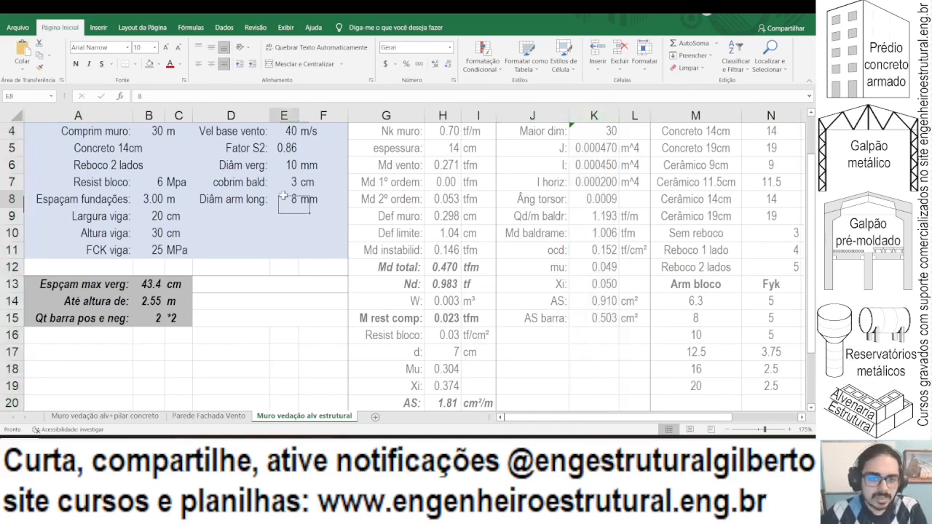
{"action": "type", "text": "10"}
{"action": "key", "text": "Return"}
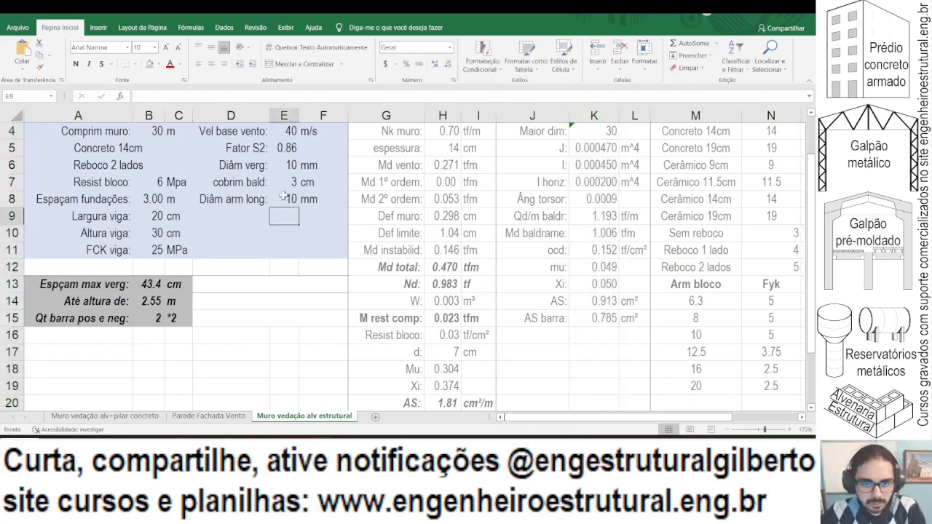
Step: Test foundation spacings (Espaçam fundações) of 3.1 and 3.2 m in B8
{"action": "left_click", "coordinate": [283, 198]}
{"action": "key", "text": "Up"}
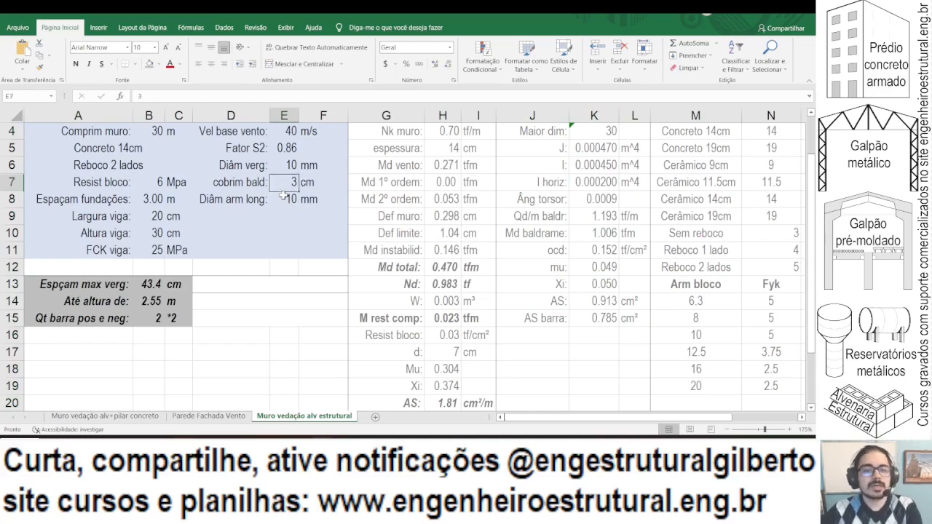
{"action": "key", "text": "Left"}
{"action": "key", "text": "Left"}
{"action": "key", "text": "Left"}
{"action": "key", "text": "Down"}
{"action": "type", "text": "3.1"}
{"action": "key", "text": "Return"}
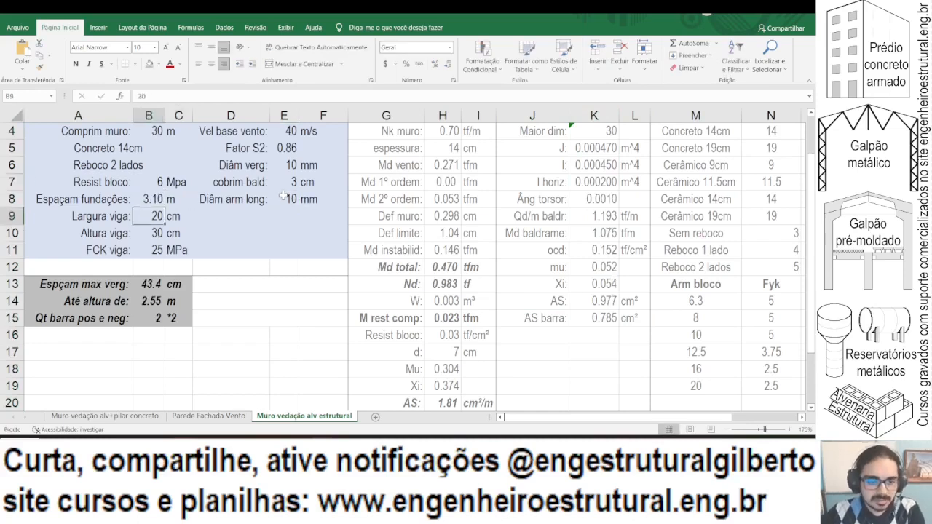
{"action": "key", "text": "Up"}
{"action": "type", "text": "3.2"}
{"action": "key", "text": "Return"}
Step: Test wider foundation spacings of 3.5 and 4 m in B8
{"action": "key", "text": "Up"}
{"action": "type", "text": "3.5"}
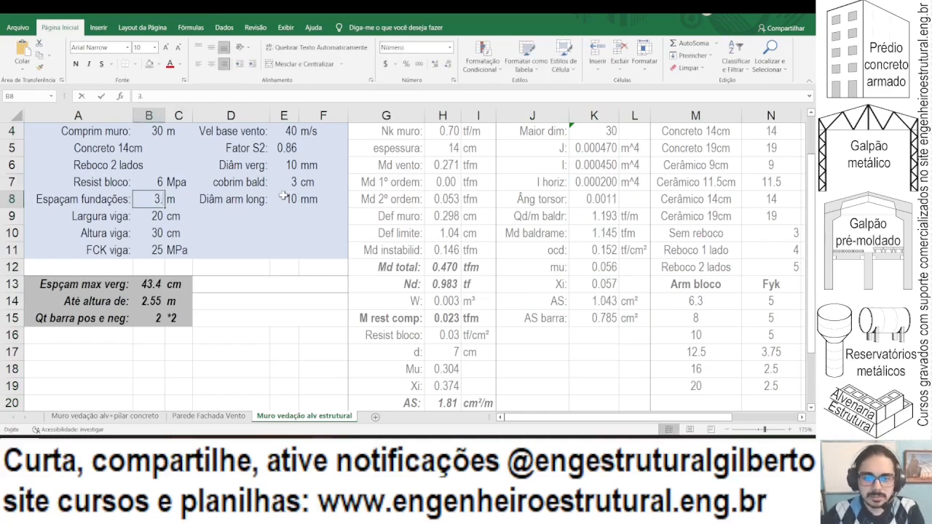
{"action": "key", "text": "Return"}
{"action": "key", "text": "Up"}
{"action": "type", "text": "4"}
{"action": "key", "text": "Return"}
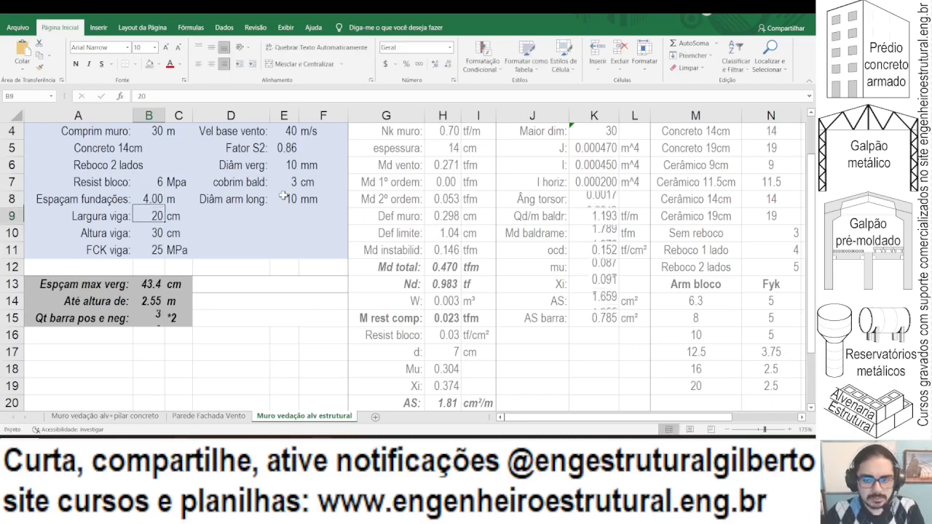
Step: Reduce the foundation spacing in B8 to 3.9 and 3.8 m to test the bar quantity
{"action": "key", "text": "Up"}
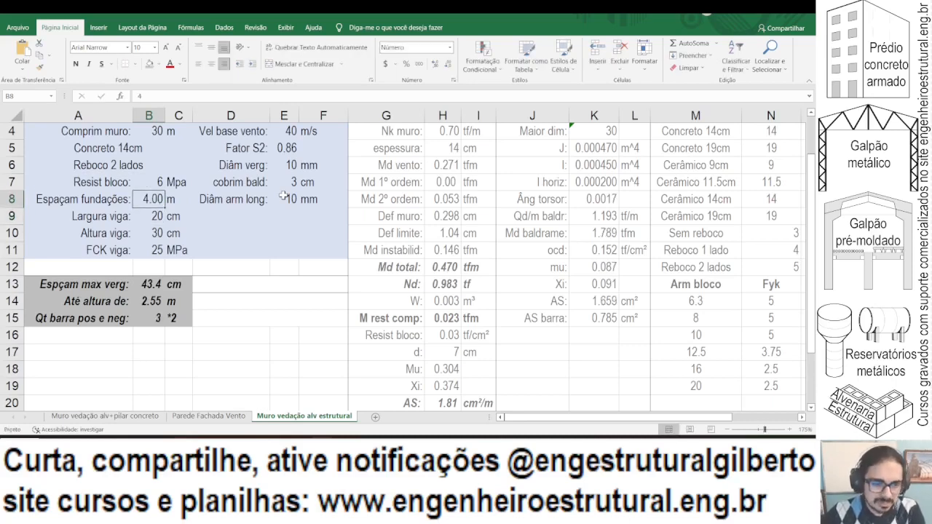
{"action": "type", "text": "3.9"}
{"action": "key", "text": "Return"}
{"action": "key", "text": "Up"}
{"action": "type", "text": "3.8"}
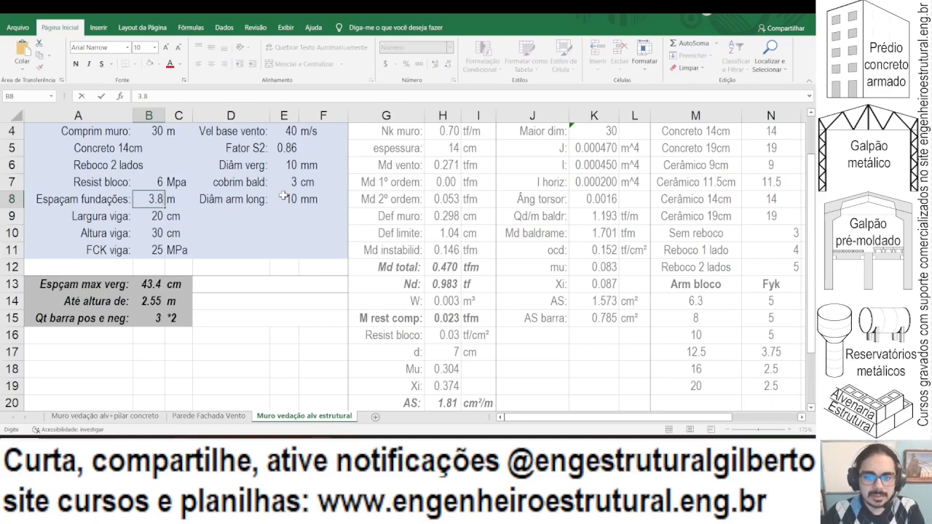
{"action": "key", "text": "Return"}
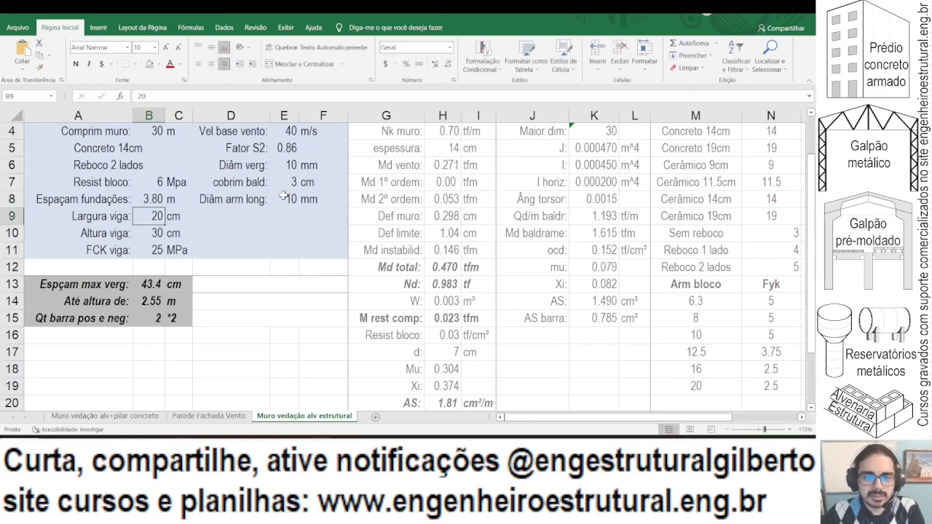
Step: Try foundation spacings of 4 and 4.1 m in B8 and check the excessive baldrame torsion formula in D15
{"action": "key", "text": "Up"}
{"action": "type", "text": "4"}
{"action": "key", "text": "Return"}
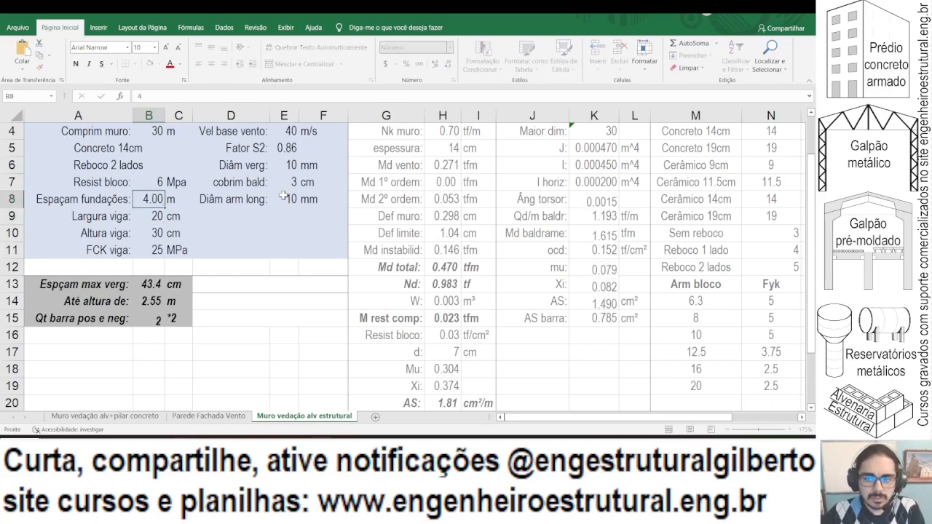
{"action": "key", "text": "Up"}
{"action": "type", "text": "4"}
{"action": "key", "text": "Return"}
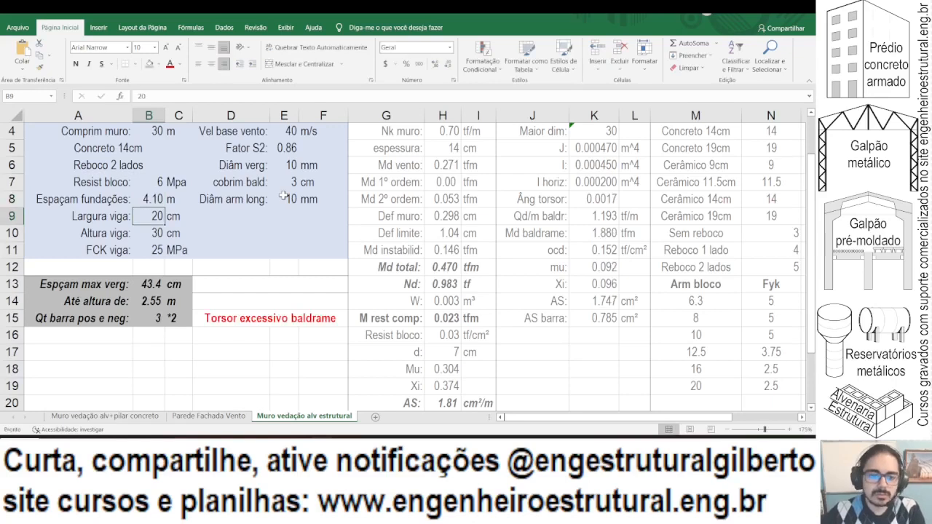
{"action": "left_click", "coordinate": [233, 321]}
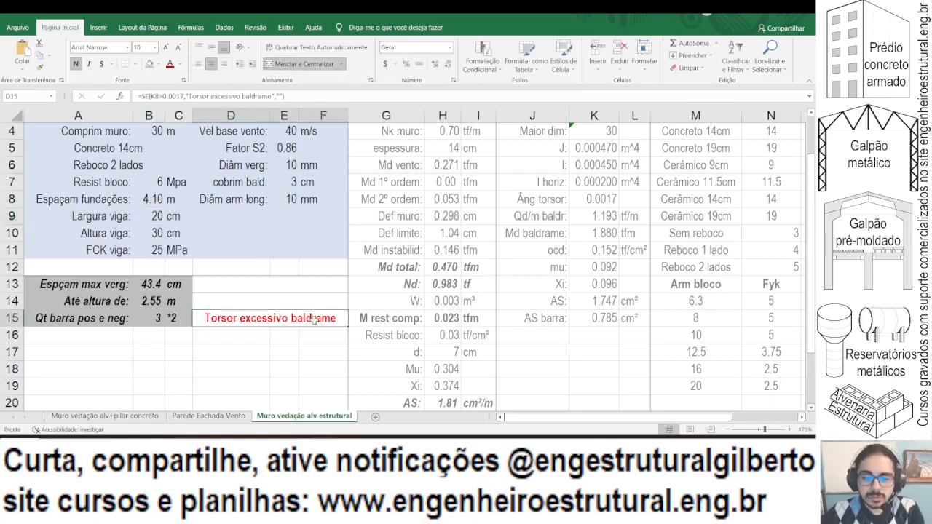
{"action": "left_click_drag", "start_coordinate": [102, 319], "coordinate": [179, 318]}
{"action": "left_click", "coordinate": [244, 320]}
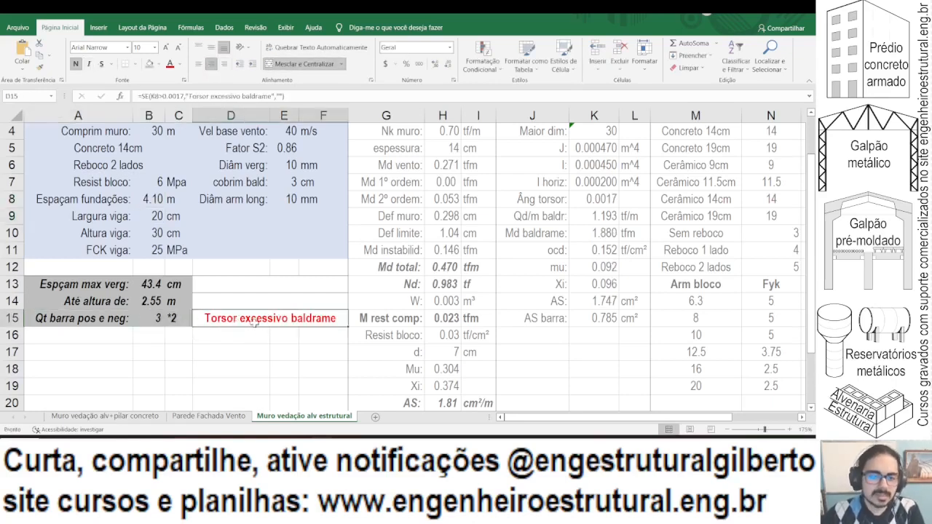
Step: Set the foundation spacing in B8 to 3.5 m
{"action": "left_click", "coordinate": [159, 201]}
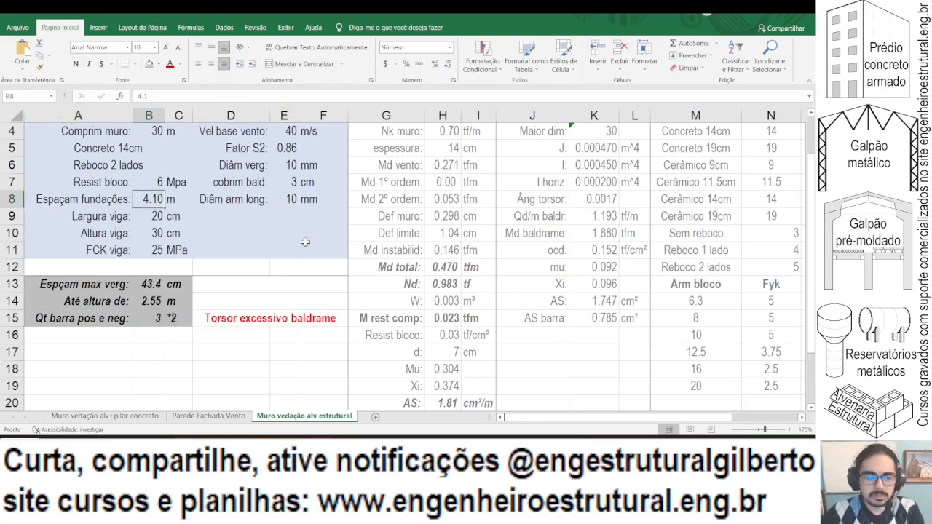
{"action": "type", "text": "3.5"}
{"action": "key", "text": "Return"}
Step: Set the longitudinal reinforcement diameter in E8 to 8 mm
{"action": "key", "text": "Up"}
{"action": "key", "text": "Right"}
{"action": "key", "text": "Right"}
{"action": "key", "text": "Right"}
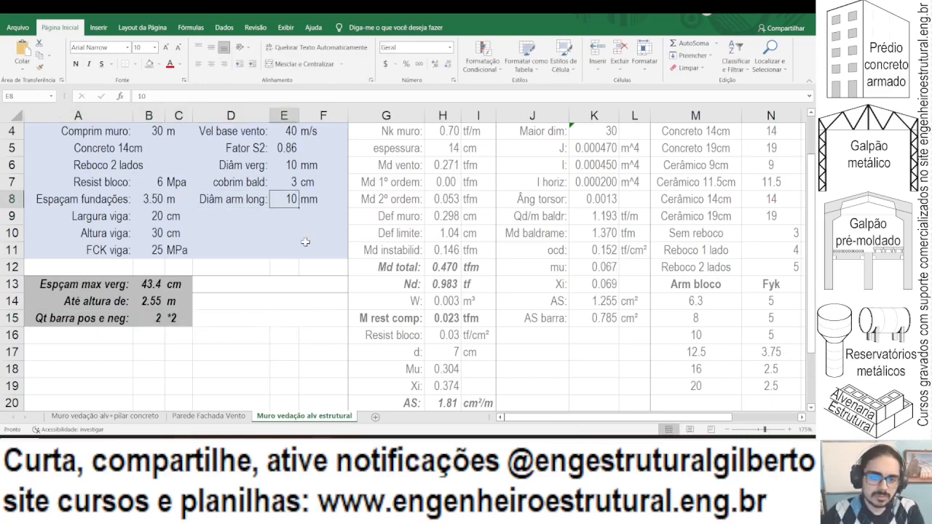
{"action": "type", "text": "8"}
{"action": "key", "text": "Return"}
{"action": "key", "text": "Left"}
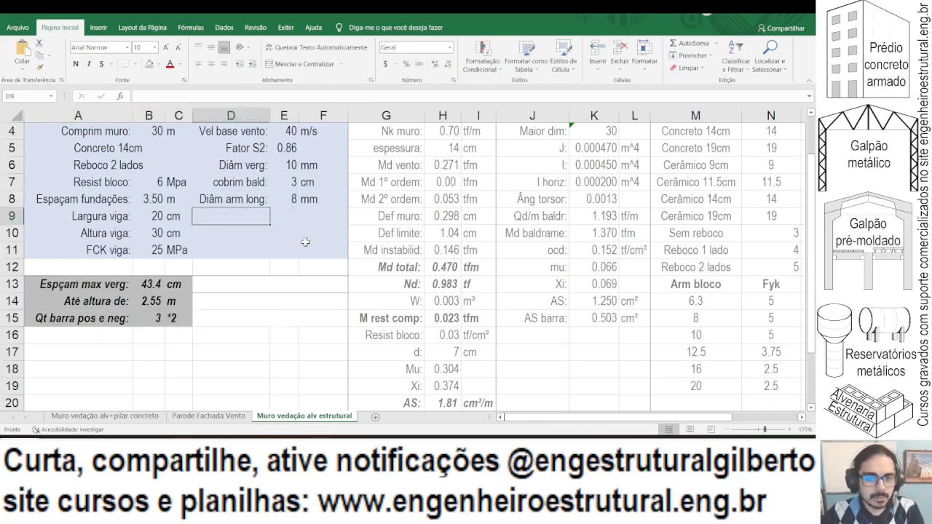
{"action": "key", "text": "Up"}
{"action": "key", "text": "Left"}
{"action": "key", "text": "Left"}
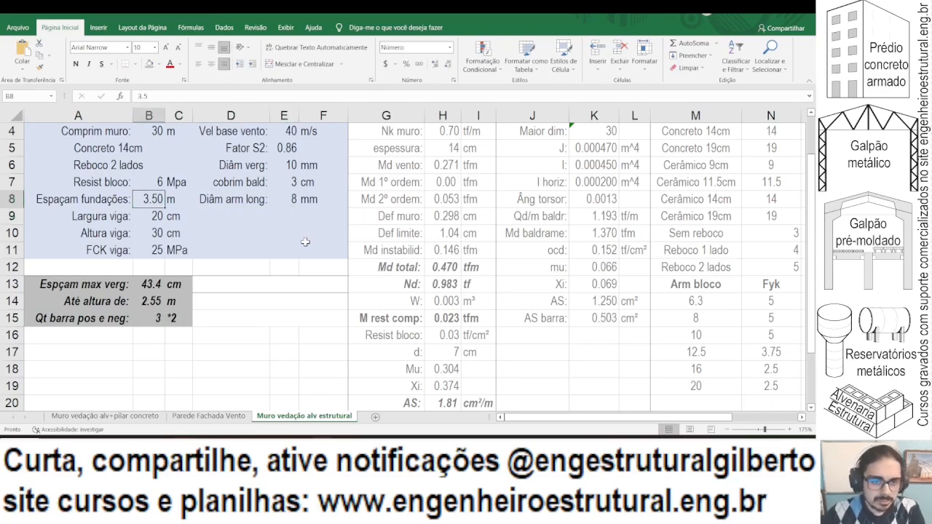
Step: Extend the bar diameter label in D6 to "Diâm verg pard:"
{"action": "left_click", "coordinate": [242, 168]}
{"action": "left_click", "coordinate": [300, 162]}
{"action": "left_click", "coordinate": [289, 165]}
{"action": "left_click", "coordinate": [222, 166]}
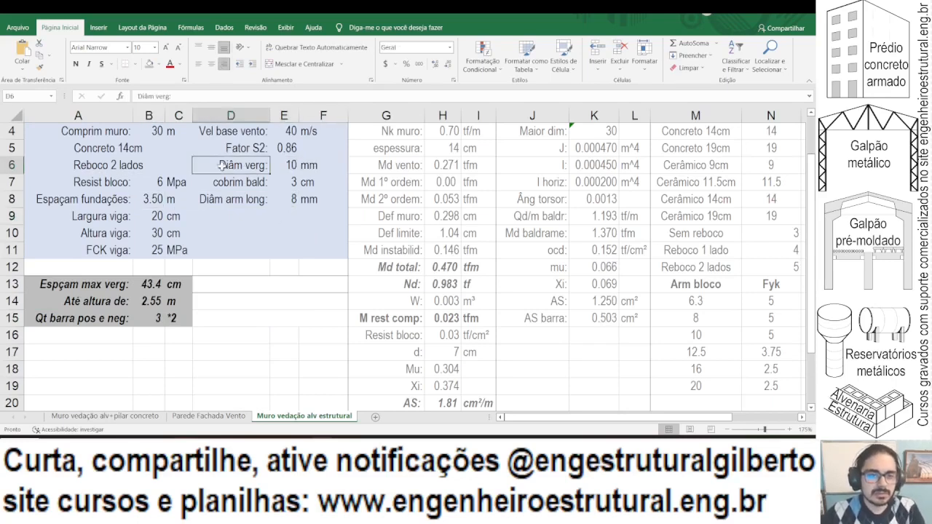
{"action": "left_click", "coordinate": [170, 96]}
{"action": "type", "text": "pare"}
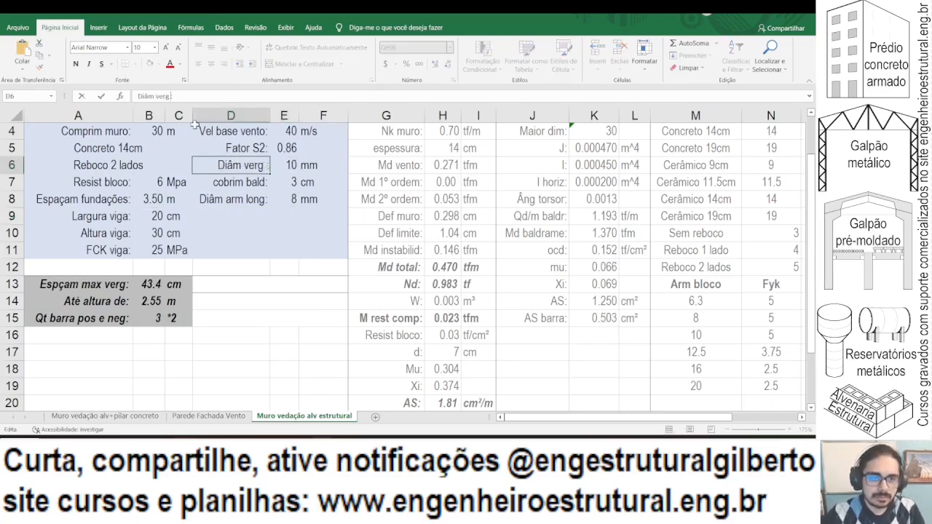
{"action": "key", "text": "BackSpace"}
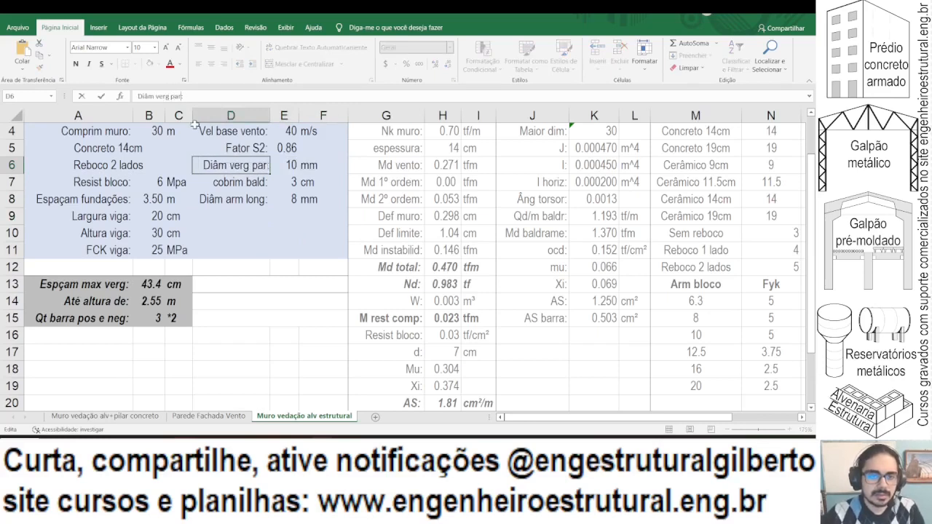
{"action": "type", "text": "d"}
{"action": "key", "text": "Return"}
Step: Change the reinforcement diameter label in D8 to "Diâm arm baldr:"
{"action": "left_click", "coordinate": [248, 199]}
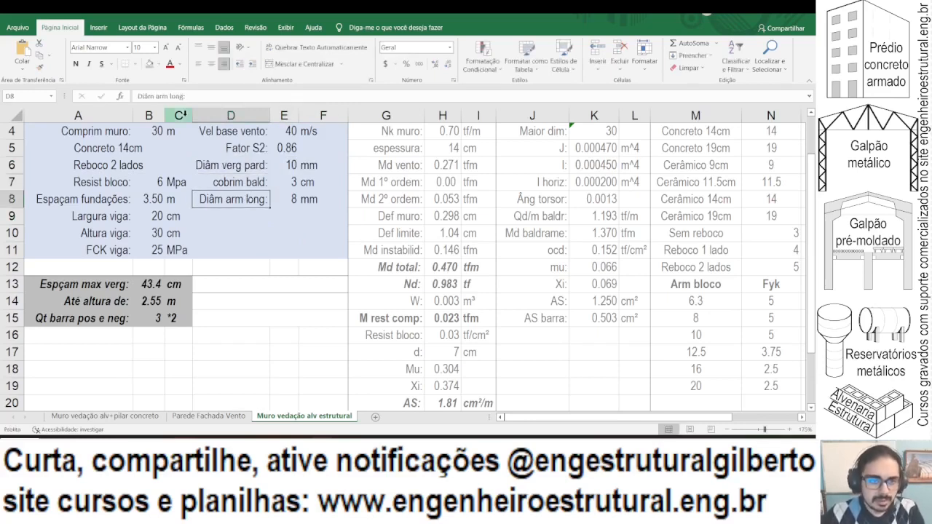
{"action": "left_click", "coordinate": [178, 96]}
{"action": "key", "text": "BackSpace"}
{"action": "key", "text": "BackSpace"}
{"action": "key", "text": "BackSpace"}
{"action": "key", "text": "BackSpace"}
{"action": "key", "text": "BackSpace"}
{"action": "key", "text": "BackSpace"}
{"action": "key", "text": "BackSpace"}
{"action": "key", "text": "BackSpace"}
{"action": "type", "text": "rm baldr"}
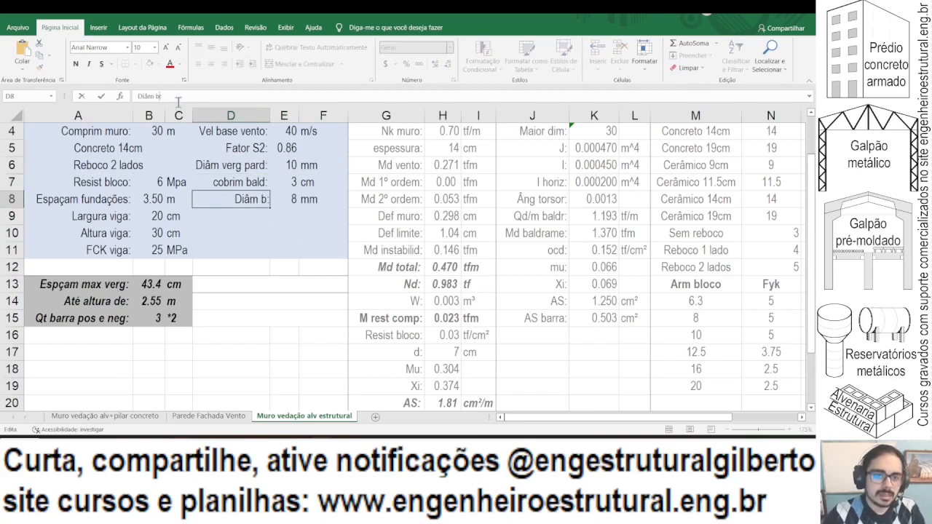
{"action": "key", "text": "Return"}
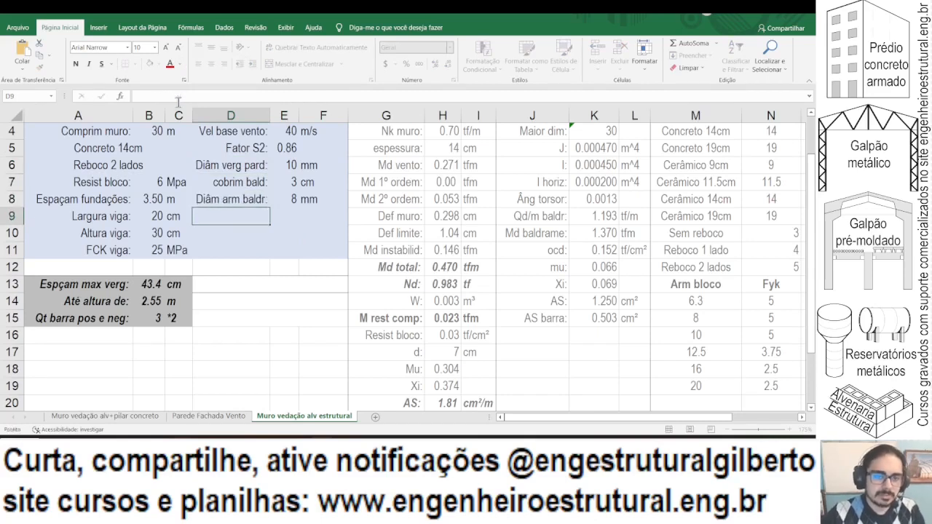
Step: Test foundation spacings of 3.1 and 3.15 m in B8 with the 8 mm bars
{"action": "left_click", "coordinate": [144, 199]}
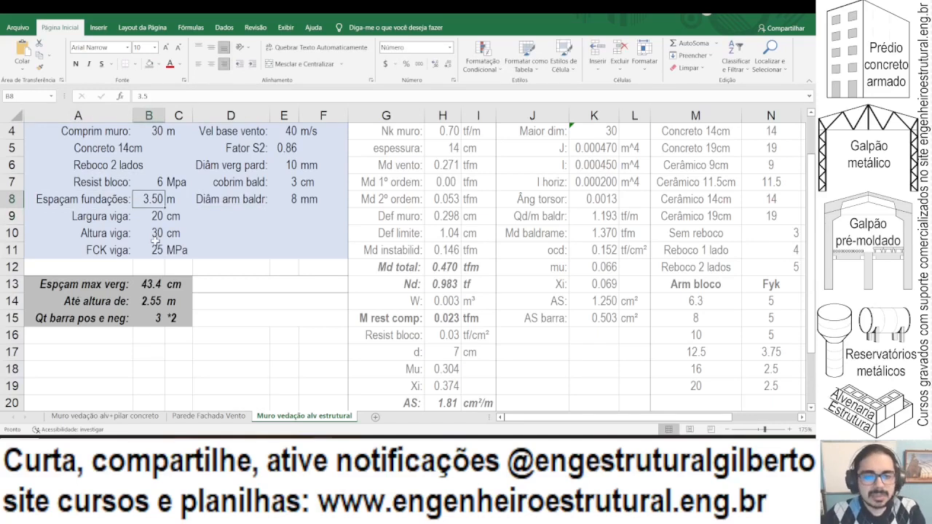
{"action": "type", "text": "3.1"}
{"action": "key", "text": "Return"}
{"action": "key", "text": "Up"}
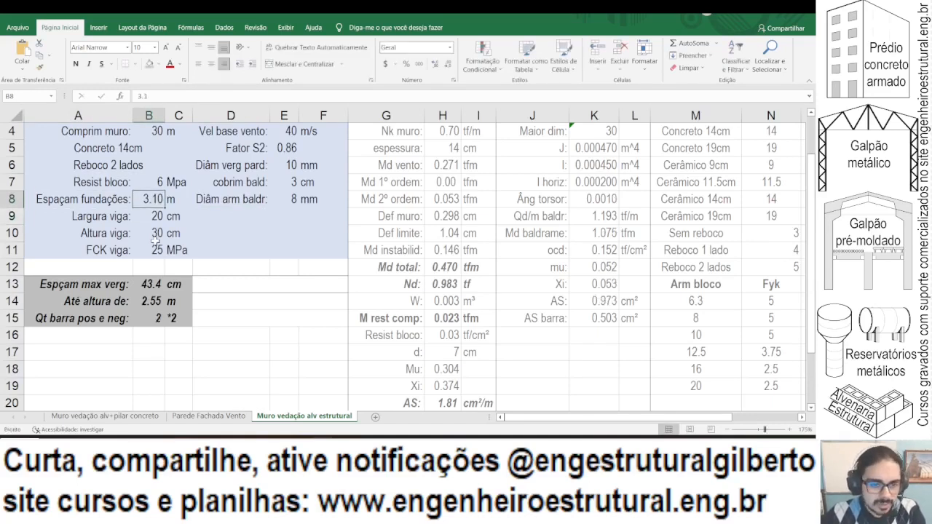
{"action": "type", "text": "3.15"}
{"action": "key", "text": "Return"}
Step: Set the foundation spacing in B8 to 3.1 m
{"action": "key", "text": "Up"}
{"action": "type", "text": "3"}
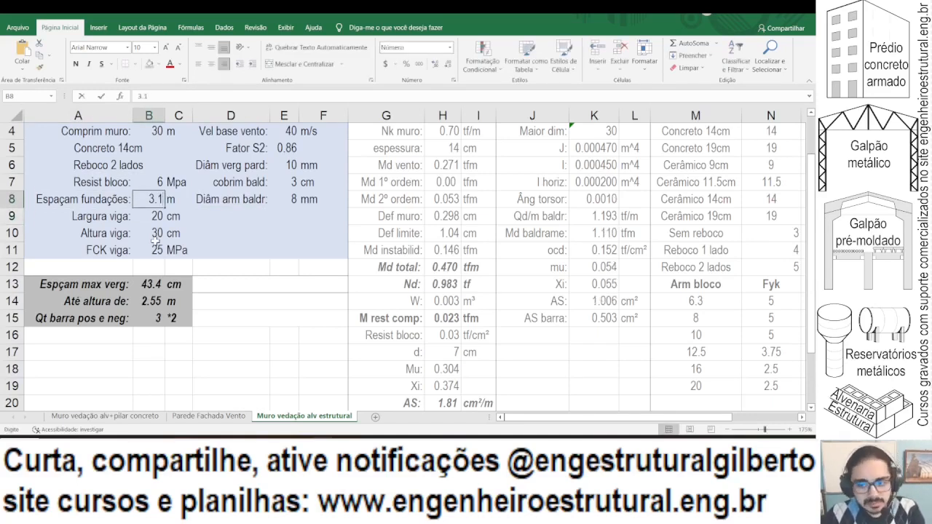
{"action": "key", "text": "Return"}
{"action": "left_click_drag", "start_coordinate": [100, 202], "coordinate": [167, 194]}
{"action": "left_click", "coordinate": [207, 206]}
{"action": "left_click", "coordinate": [212, 213]}
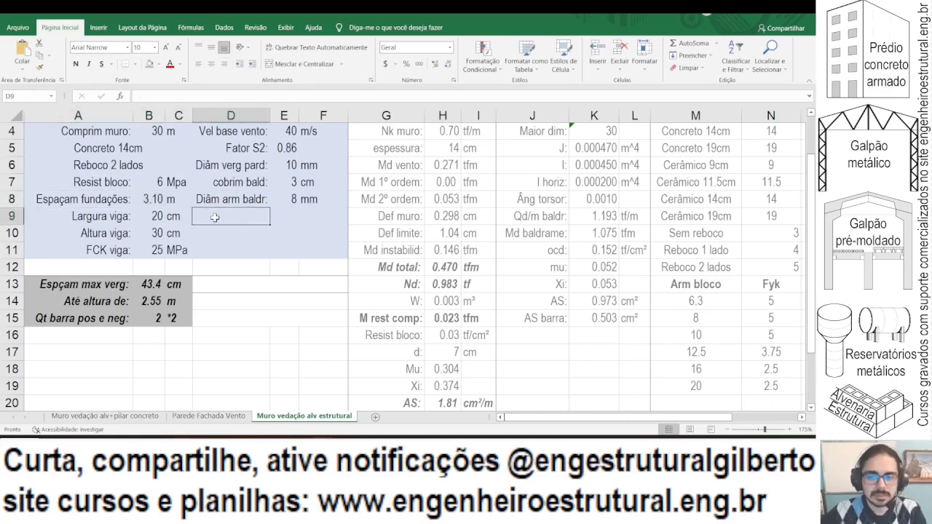
Step: Switch to the PowerPoint presentation and examine slide 6 on the baldrame beam's torsional moment
{"action": "key", "text": "alt+Tab"}
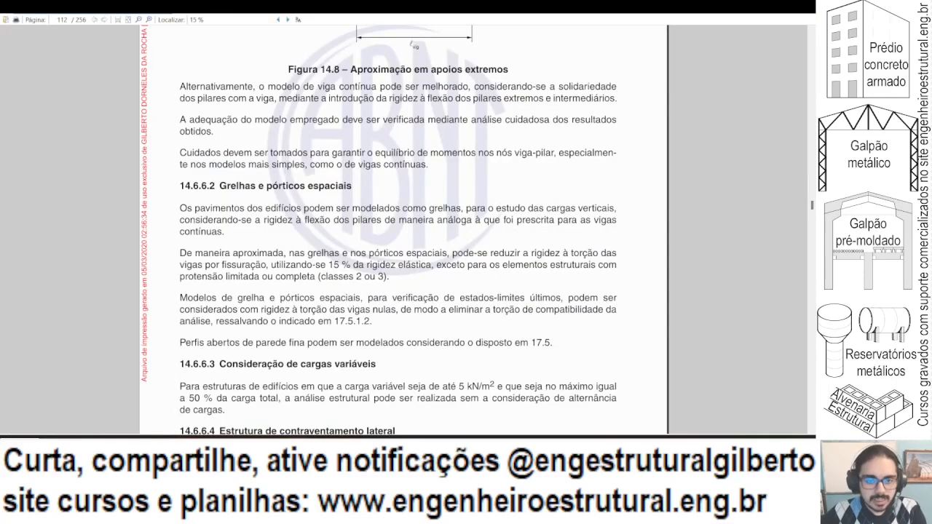
{"action": "key", "text": "alt+Tab"}
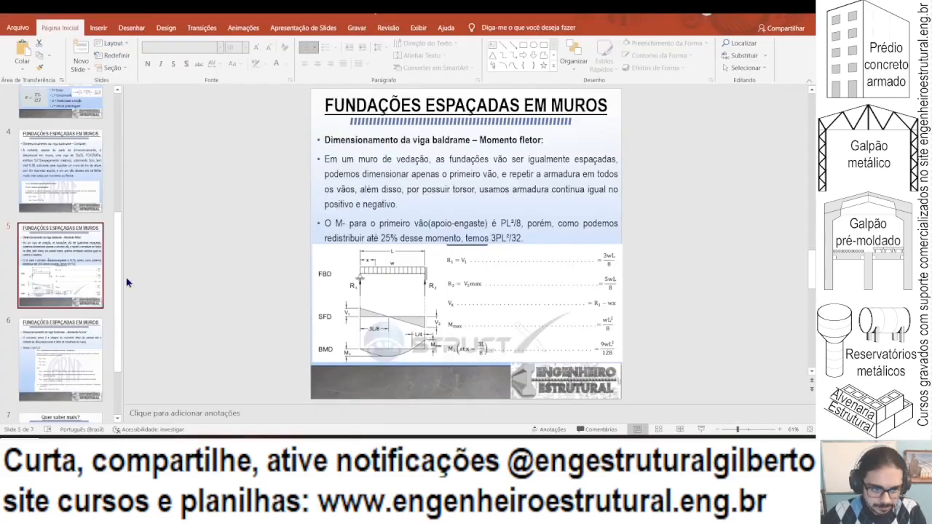
{"action": "left_click", "coordinate": [78, 346]}
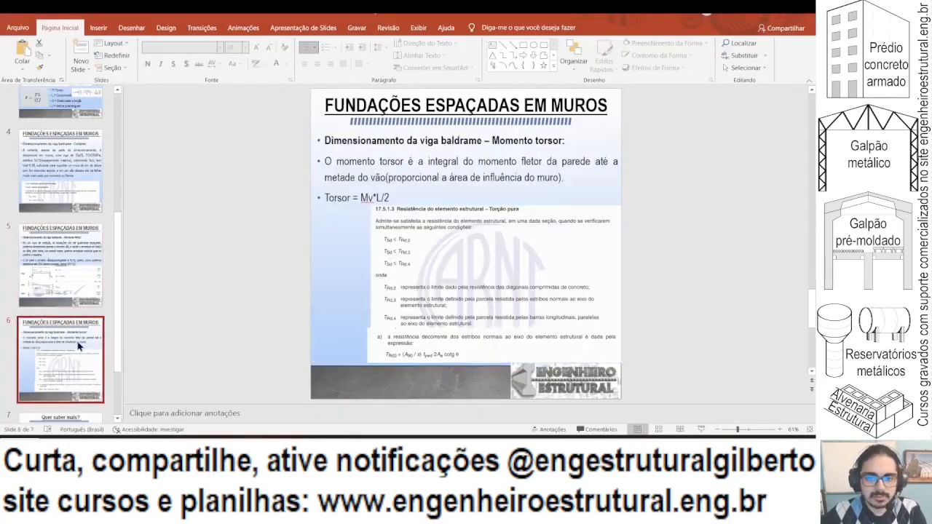
{"action": "left_click", "coordinate": [543, 158]}
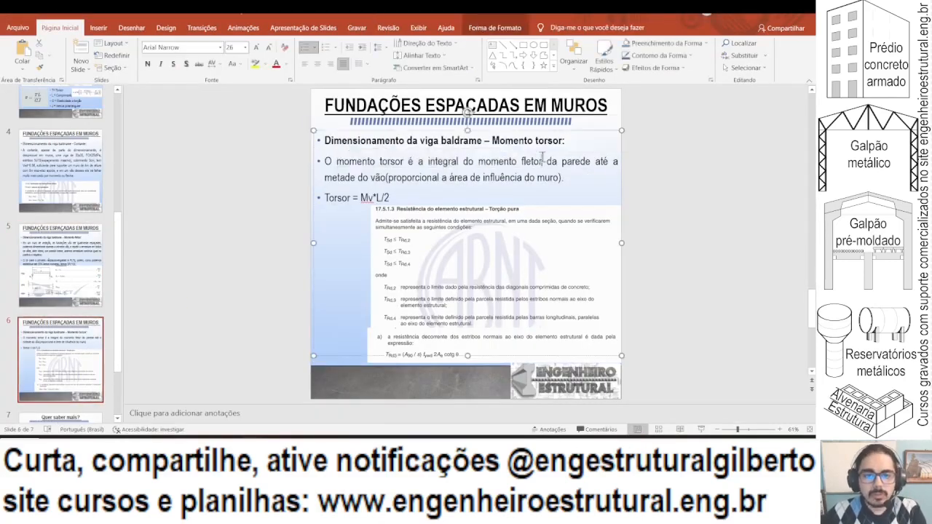
Step: Examine the slide paragraph defining the torsional moment as the integral of the wall's bending moment up to half the span
{"action": "left_click_drag", "start_coordinate": [543, 158], "coordinate": [428, 162]}
{"action": "left_click_drag", "start_coordinate": [337, 162], "coordinate": [521, 162]}
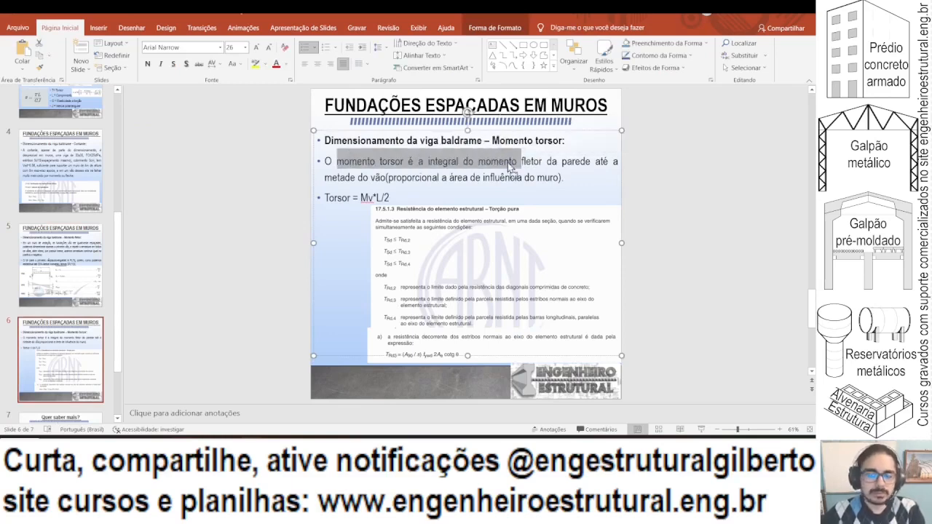
{"action": "triple_click", "coordinate": [510, 168]}
{"action": "triple_click", "coordinate": [510, 168]}
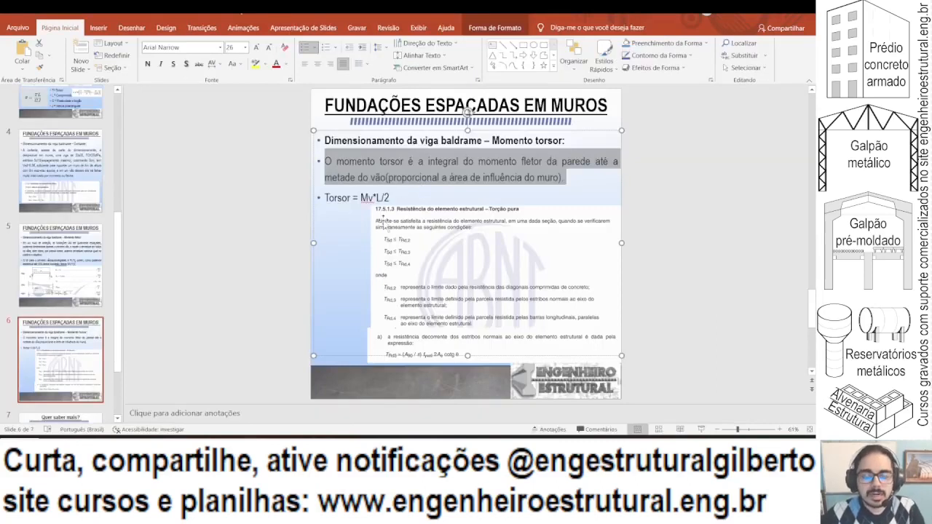
{"action": "left_click", "coordinate": [685, 308]}
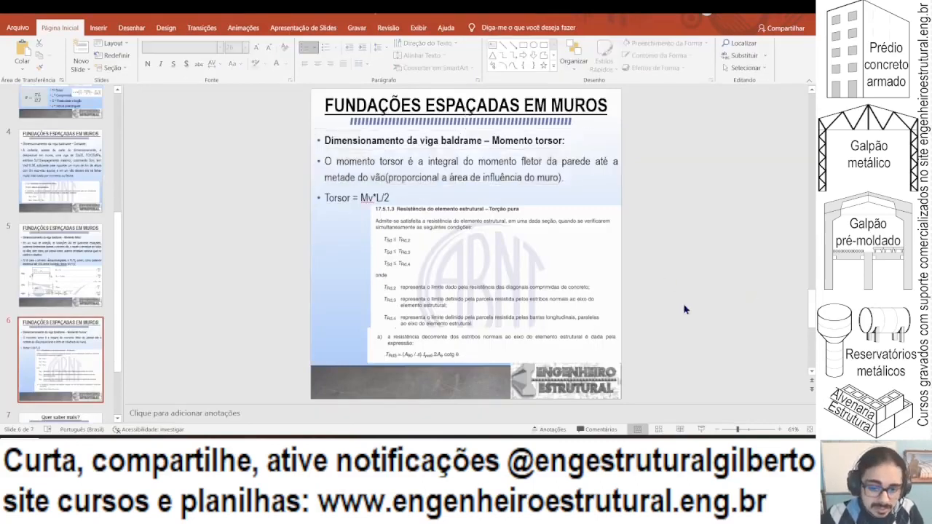
Step: Copy the stirrup torsion-resistance expression from the slide into Paint and trim the canvas to 785 × 101 px
{"action": "left_click", "coordinate": [515, 333]}
{"action": "left_click", "coordinate": [693, 317]}
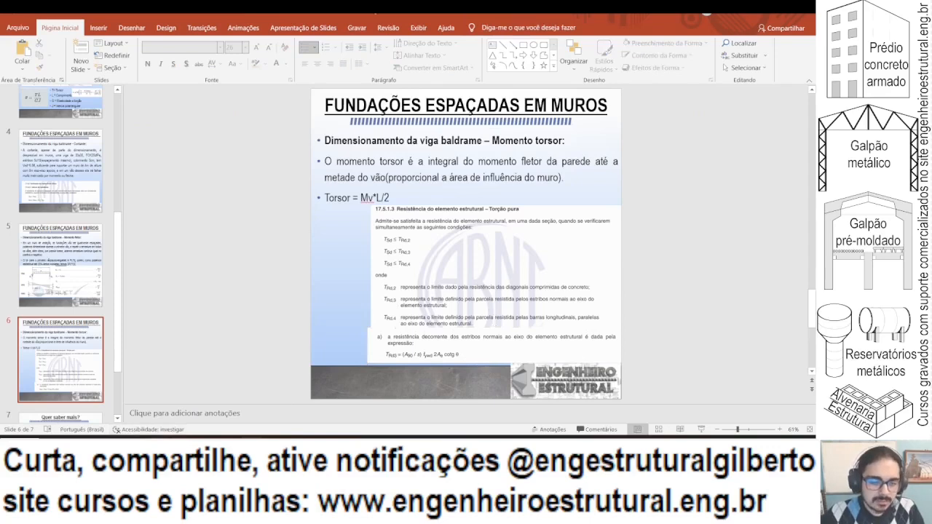
{"action": "key", "text": "alt+Tab"}
{"action": "key", "text": "ctrl+v"}
{"action": "scroll", "coordinate": [263, 305], "scroll_direction": "up", "scroll_amount": 2, "text": "ctrl"}
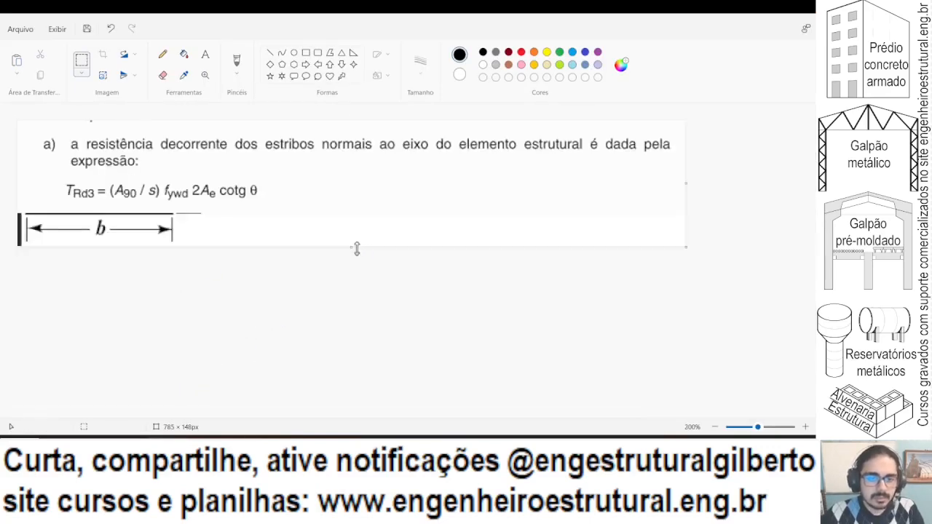
{"action": "left_click_drag", "start_coordinate": [352, 248], "coordinate": [350, 209]}
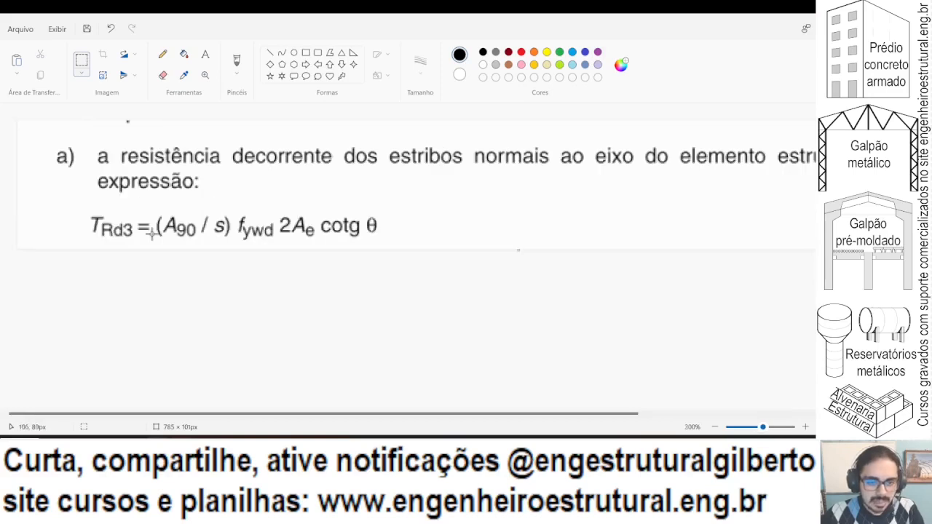
Step: Compare the T Rd3 expression in Paint with the slide and the inputs and results of the Excel wall sheet
{"action": "key", "text": "alt+Tab"}
{"action": "key", "text": "alt+Tab"}
{"action": "key", "text": "alt+Tab"}
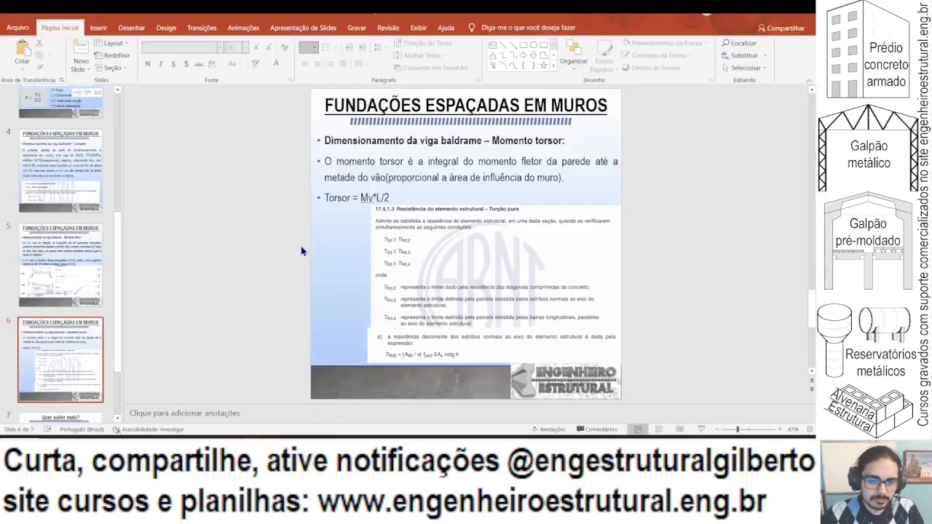
{"action": "key", "text": "alt+Tab"}
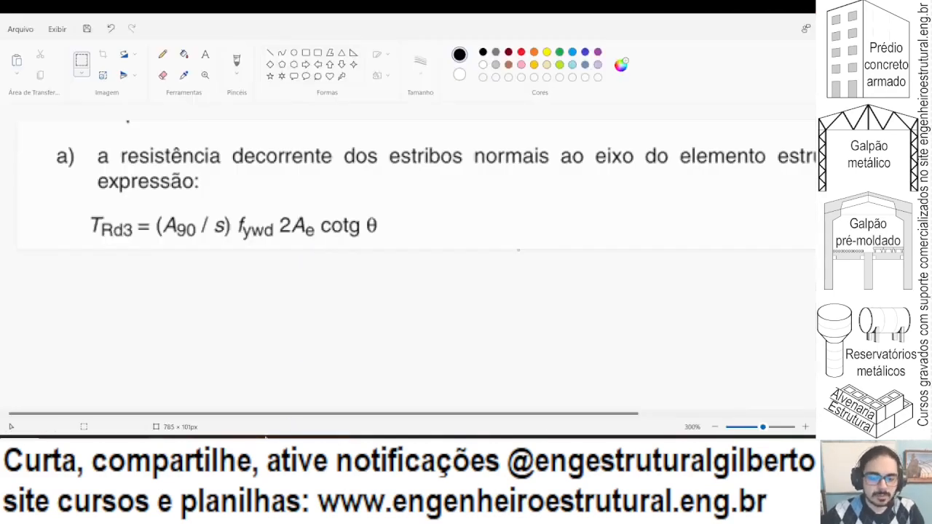
{"action": "key", "text": "alt+Tab"}
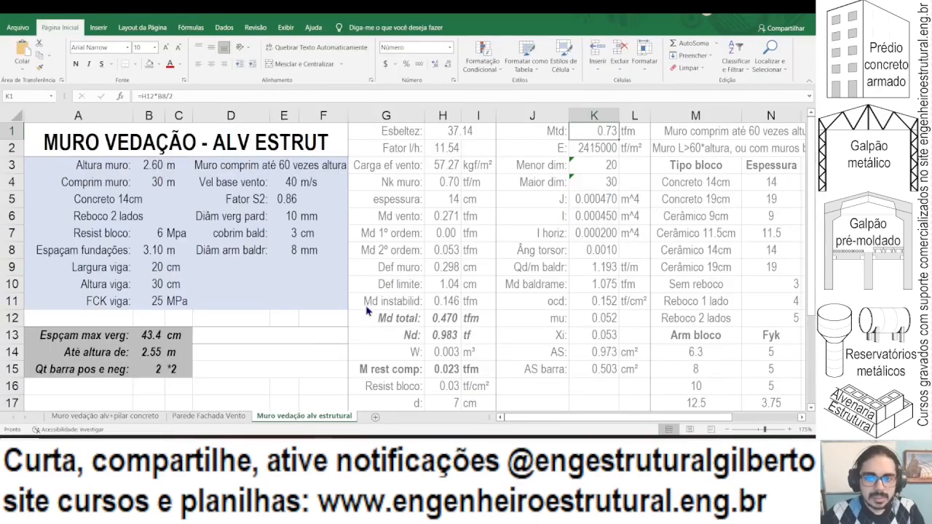
{"action": "key", "text": "alt+Tab"}
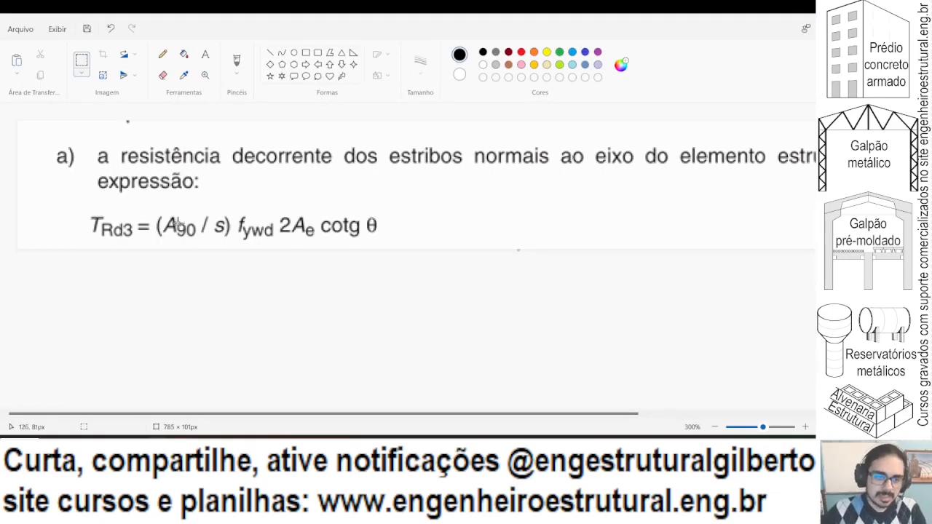
{"action": "key", "text": "alt+Tab"}
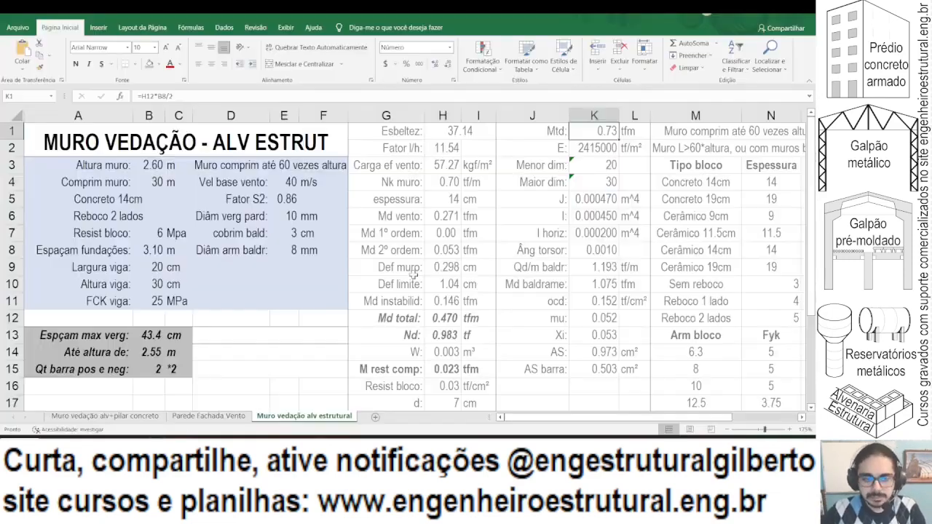
{"action": "scroll", "coordinate": [566, 290], "scroll_direction": "down", "scroll_amount": 1}
{"action": "key", "text": "alt+Tab"}
{"action": "key", "text": "alt+Tab"}
{"action": "scroll", "coordinate": [554, 291], "scroll_direction": "down", "scroll_amount": 1}
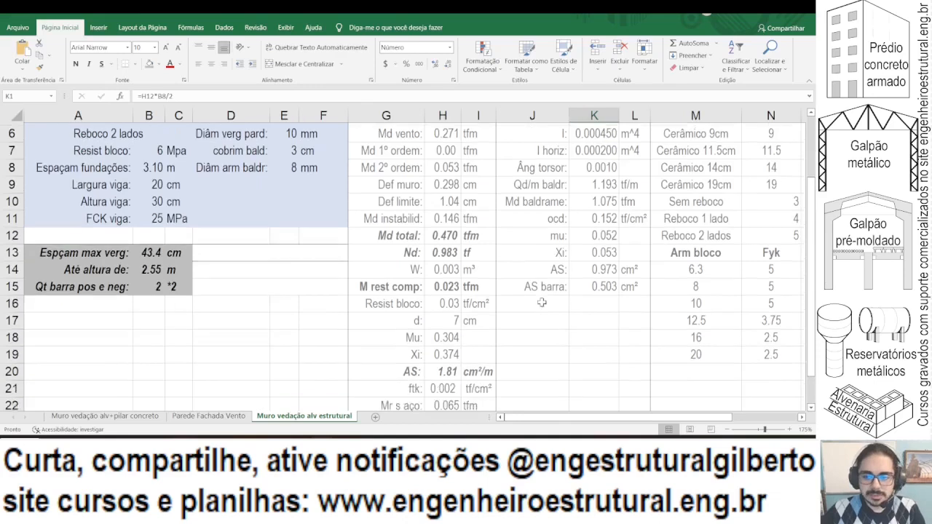
{"action": "key", "text": "alt+Tab"}
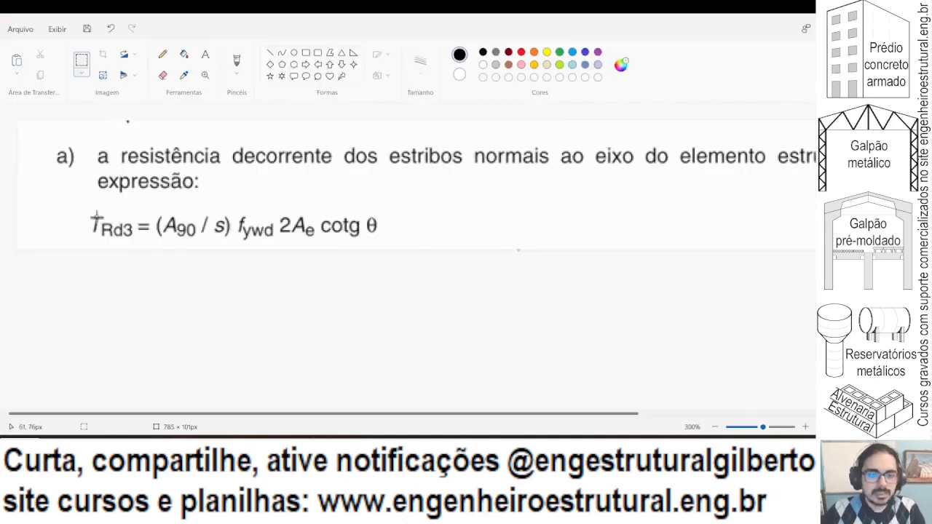
Step: Label cell J16 of the Excel wall sheet "Asw/m:" below the AS barra row
{"action": "key", "text": "alt+Tab"}
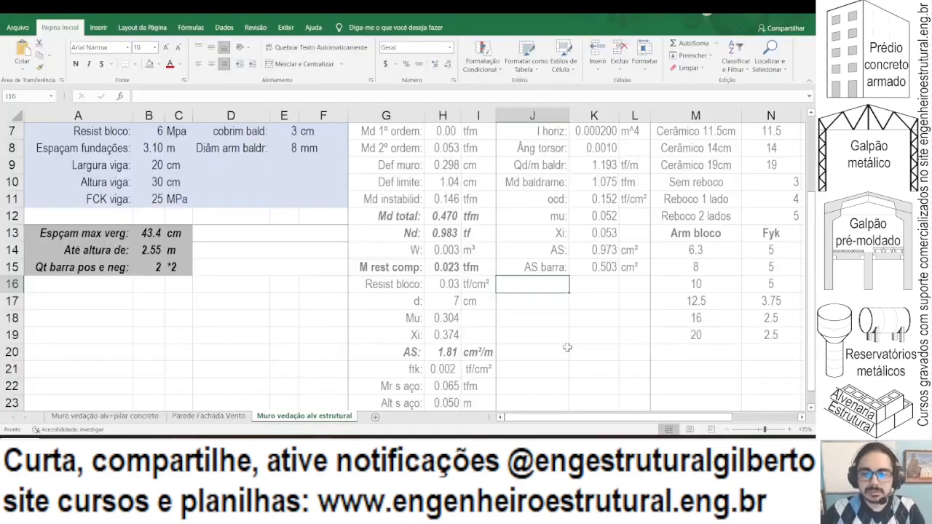
{"action": "key", "text": "alt+Tab"}
{"action": "key", "text": "alt+Tab"}
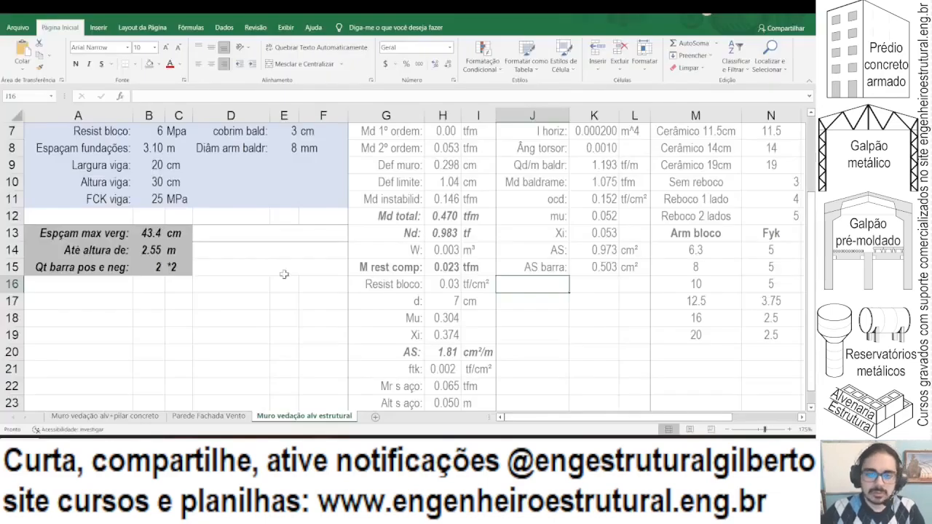
{"action": "type", "text": "A"}
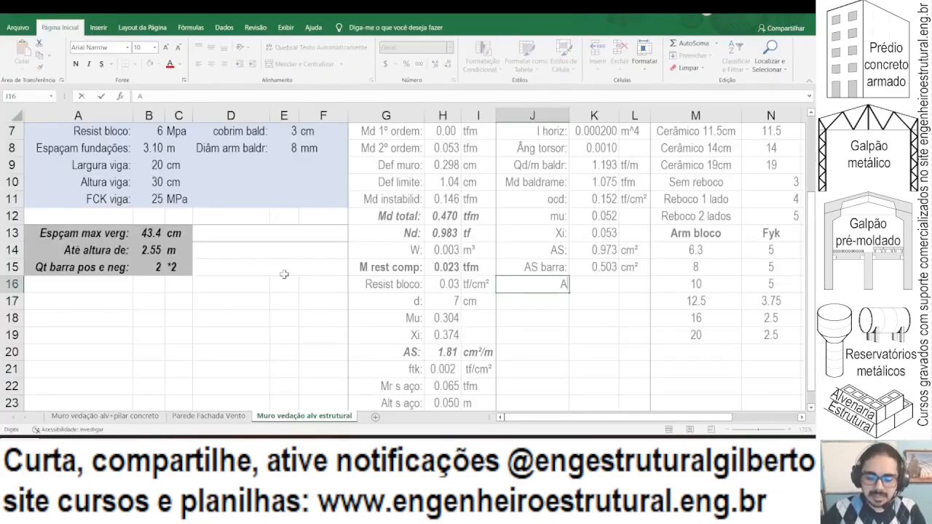
{"action": "type", "text": "sw/m:"}
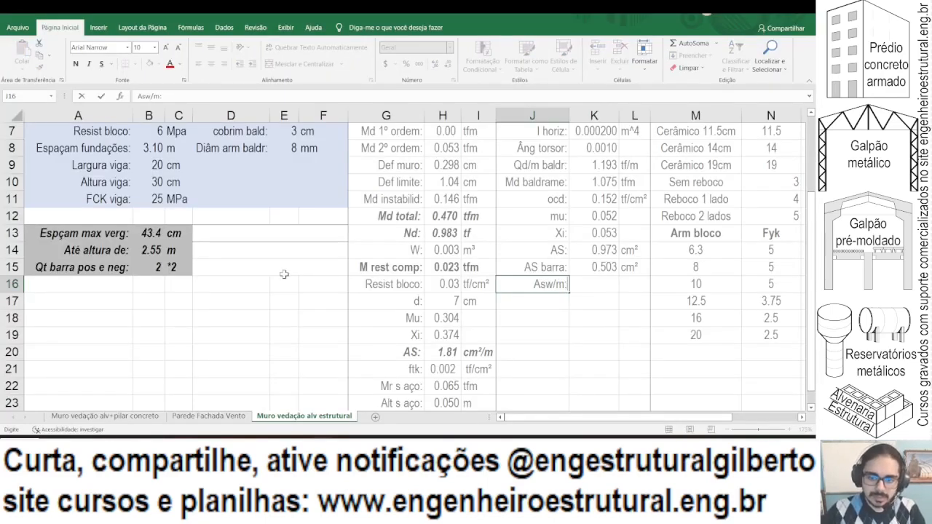
{"action": "key", "text": "Return"}
{"action": "key", "text": "Up"}
Step: Begin the Asw/m formula in K16 with the design torsional moment in K1 as the numerator, =K1/, following the Paint expression
{"action": "key", "text": "alt+Tab"}
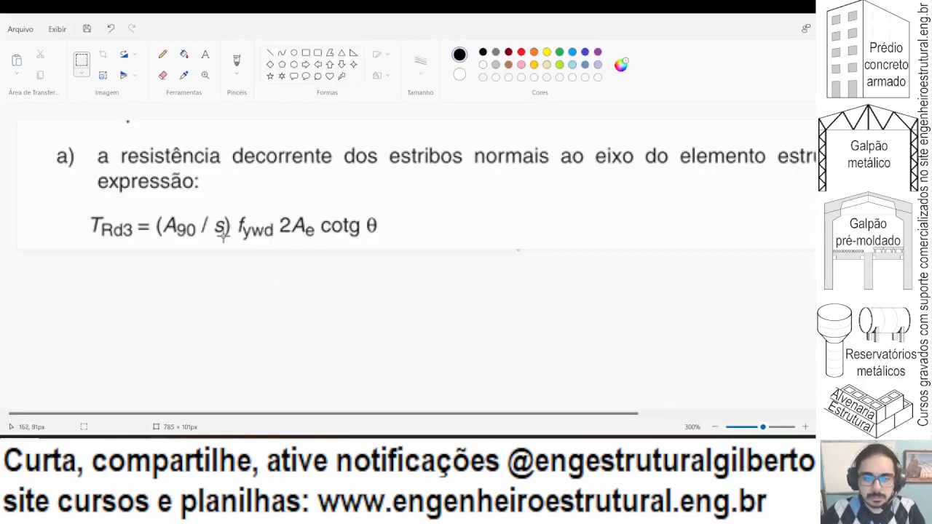
{"action": "key", "text": "alt+Tab"}
{"action": "key", "text": "Right"}
{"action": "type", "text": "="}
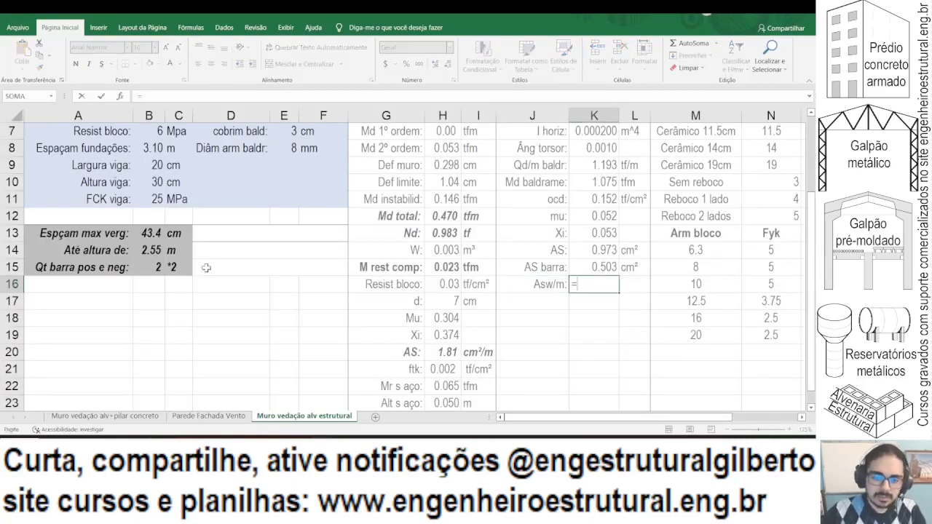
{"action": "key", "text": "alt+Tab"}
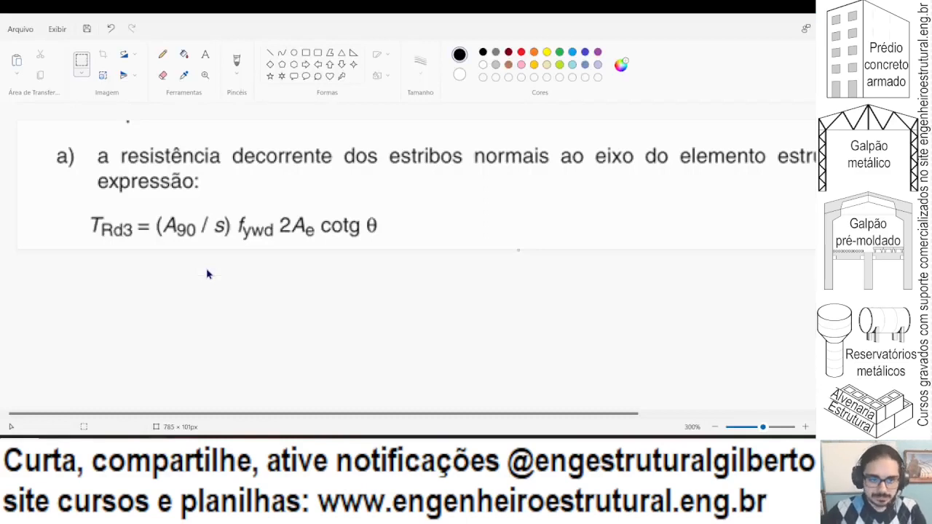
{"action": "key", "text": "alt+Tab"}
{"action": "key", "text": "Up"}
{"action": "key", "text": "Up"}
{"action": "key", "text": "Up"}
{"action": "key", "text": "Up"}
{"action": "key", "text": "Up"}
{"action": "key", "text": "Up"}
{"action": "key", "text": "Up"}
{"action": "key", "text": "Up"}
{"action": "key", "text": "Up"}
{"action": "key", "text": "Up"}
{"action": "key", "text": "Up"}
{"action": "key", "text": "Up"}
{"action": "key", "text": "Up"}
{"action": "key", "text": "Up"}
{"action": "key", "text": "Up"}
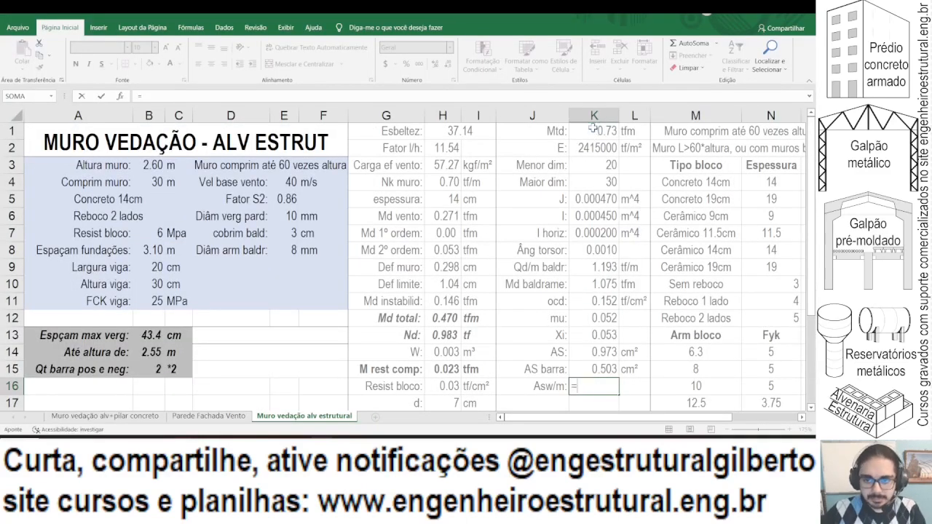
{"action": "scroll", "coordinate": [310, 348], "scroll_direction": "down", "scroll_amount": 4}
{"action": "key", "text": "alt+Tab"}
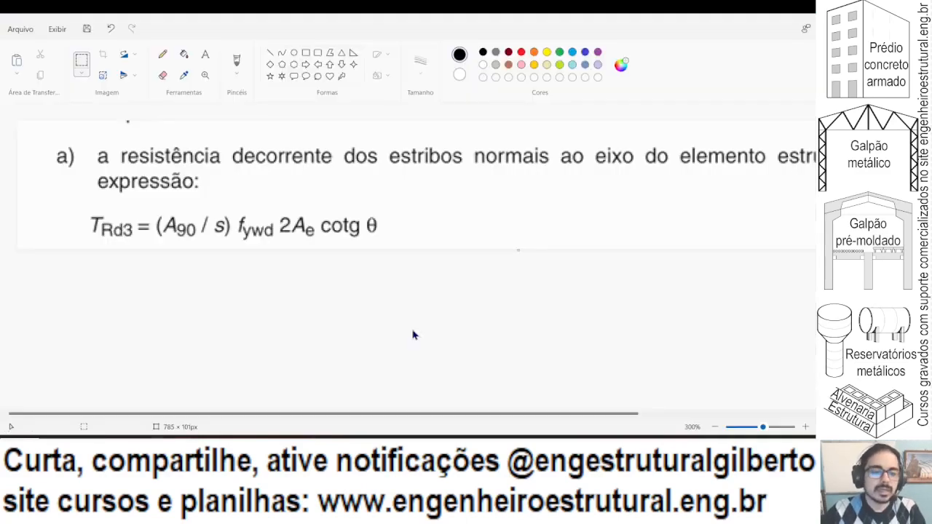
{"action": "key", "text": "alt+Tab"}
{"action": "type", "text": "/"}
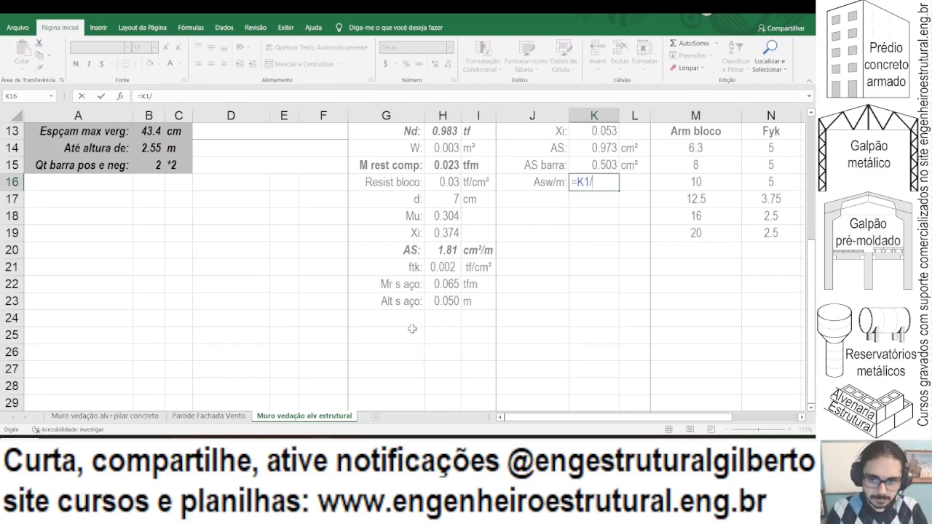
Step: Complete the K16 formula with the design steel strength as divisor, giving =K1/(5/1.15)
{"action": "key", "text": "alt+Tab"}
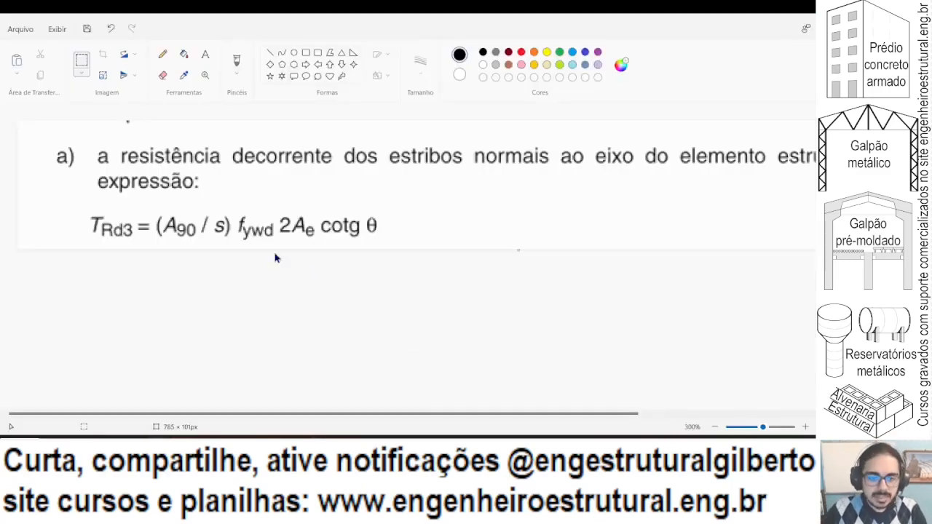
{"action": "key", "text": "alt+Tab"}
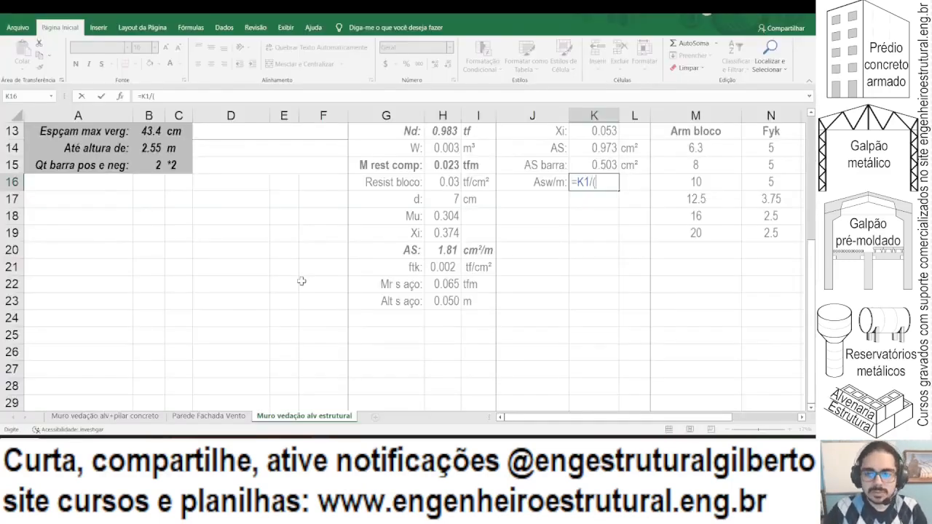
{"action": "type", "text": "(5/1.15)"}
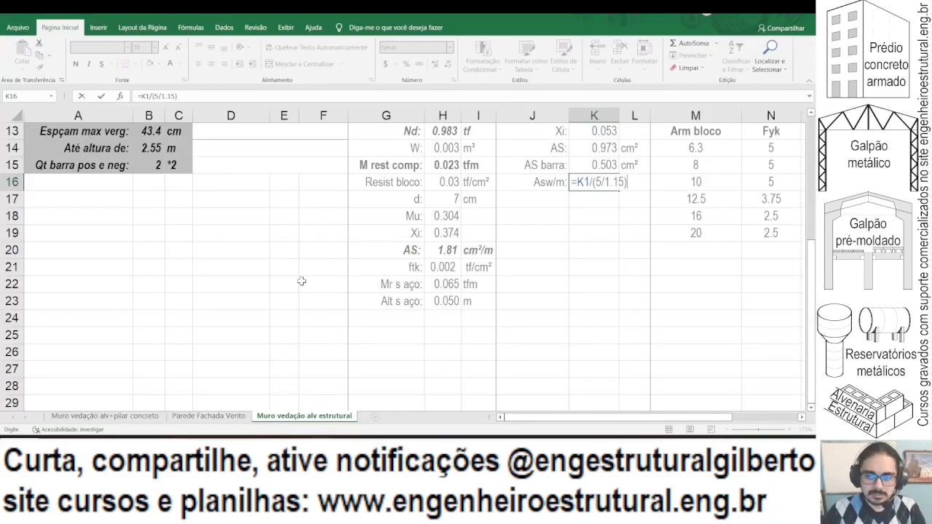
{"action": "key", "text": "Return"}
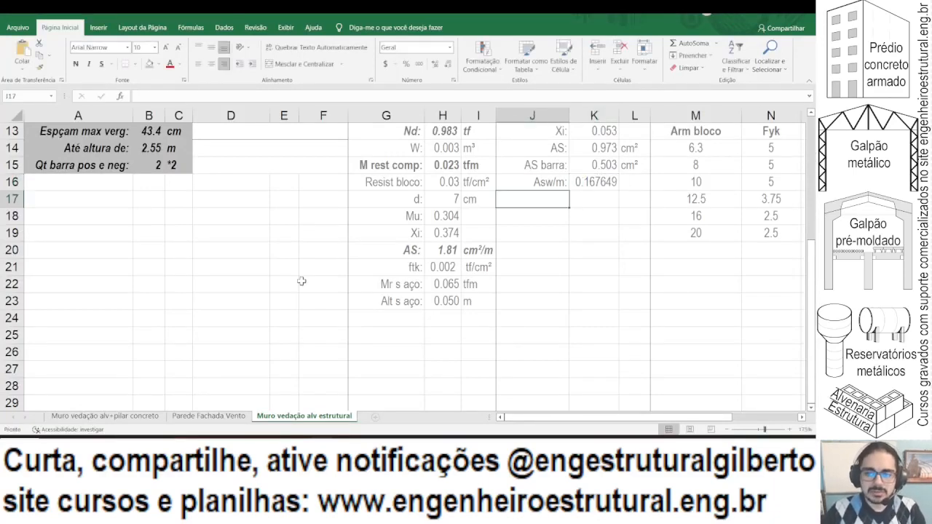
Step: Reopen the K16 formula and append a second divisor beginning with the factor 2, as /(2*, per the Paint expression
{"action": "key", "text": "Up"}
{"action": "key", "text": "Right"}
{"action": "key", "text": "alt+Tab"}
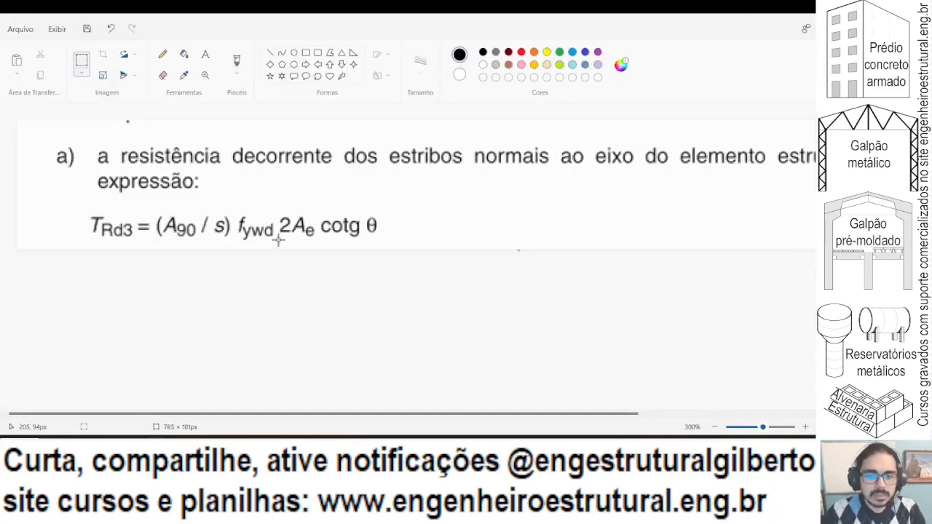
{"action": "key", "text": "alt+Tab"}
{"action": "key", "text": "F2"}
{"action": "type", "text": "/(5/1.15)/(2"}
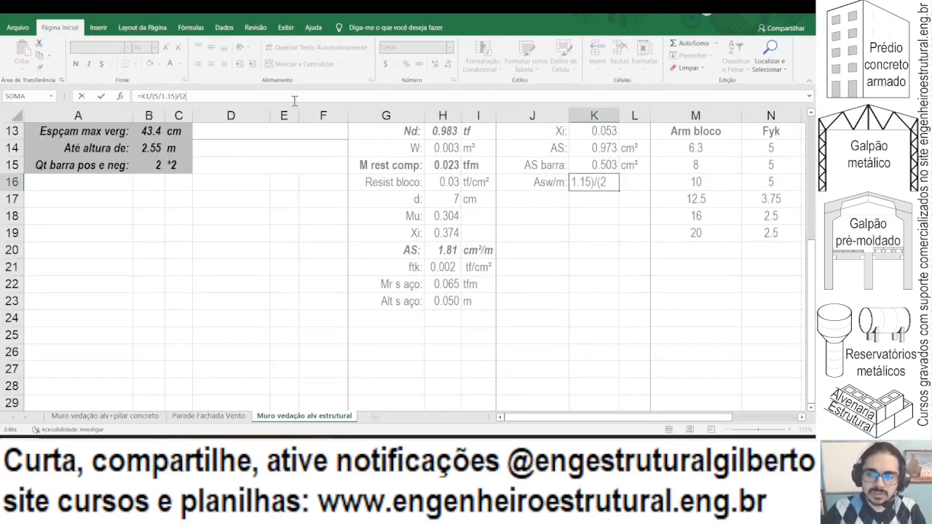
{"action": "key", "text": "alt+Tab"}
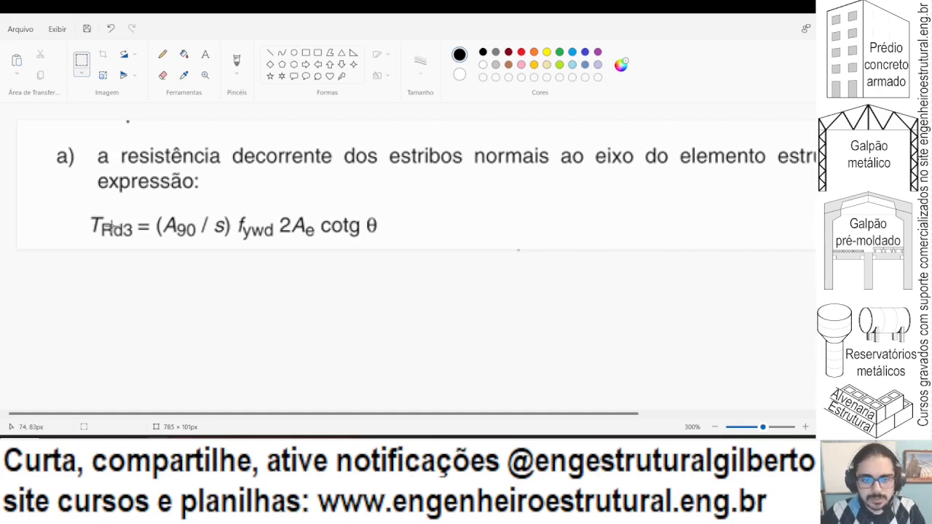
{"action": "key", "text": "alt+Tab"}
Step: Add the beam width less twice the cover and 0.5 cm to the second divisor as B9-2*E7-0.5
{"action": "scroll", "coordinate": [134, 317], "scroll_direction": "up", "scroll_amount": 3}
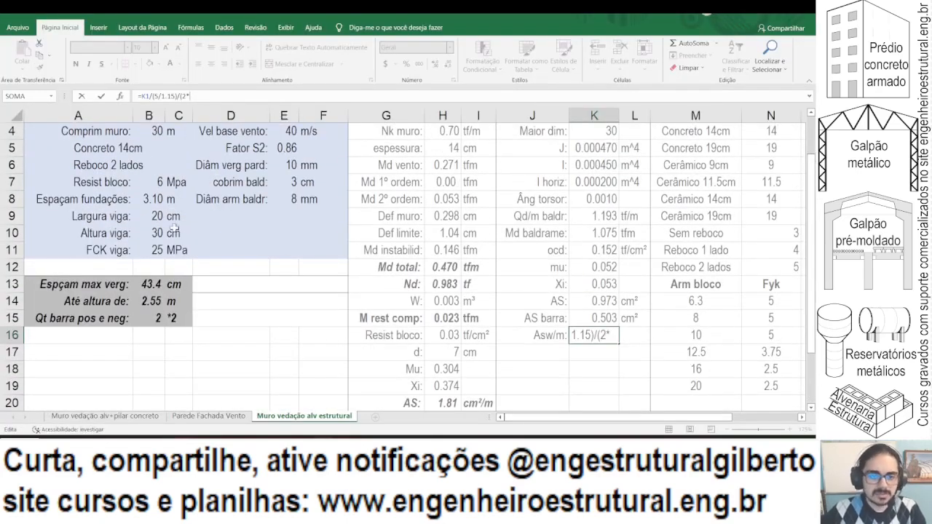
{"action": "left_click", "coordinate": [149, 216]}
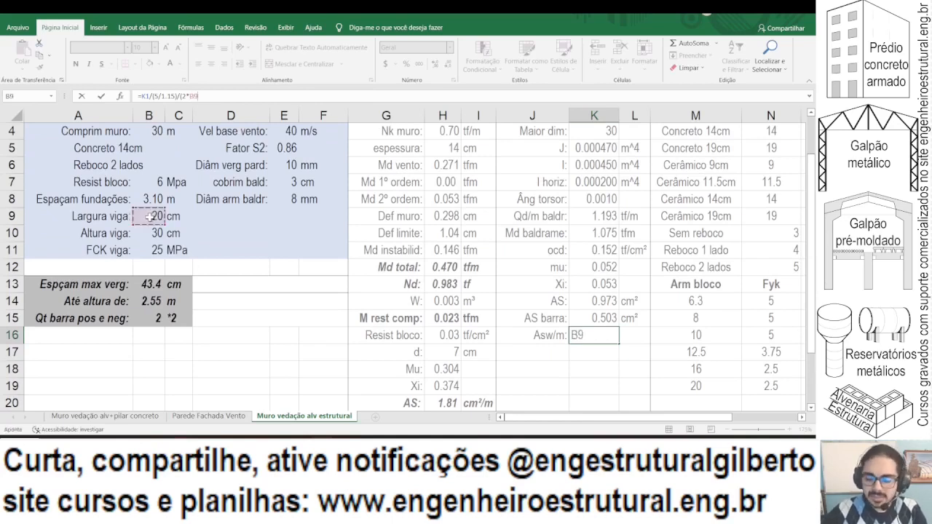
{"action": "type", "text": "-2*"}
{"action": "left_click", "coordinate": [276, 182]}
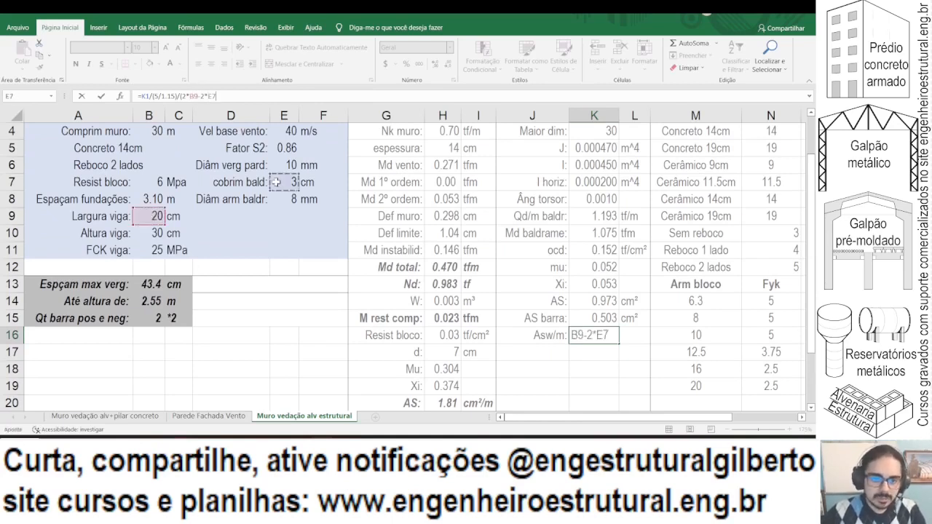
{"action": "type", "text": "-0.5"}
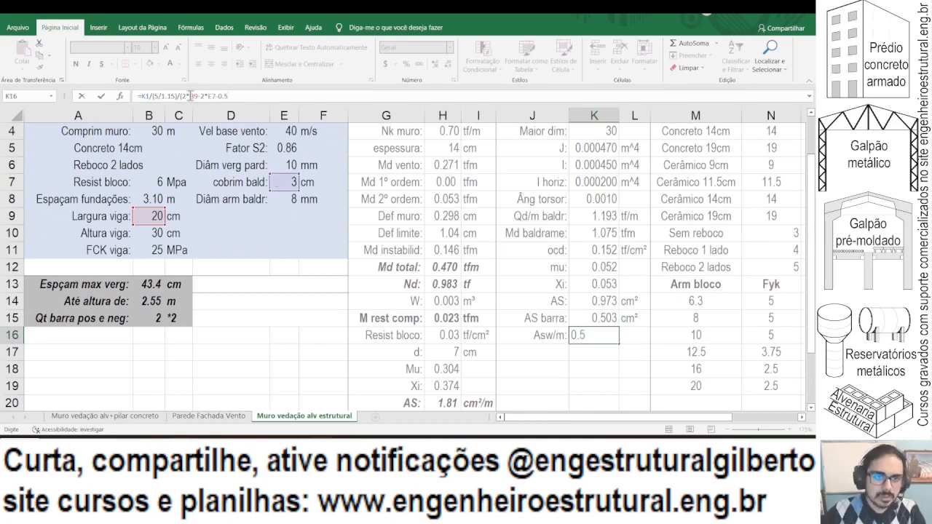
Step: Complete K16 as =K1/(5/1.15)/(2*(B9-2*E7-0.5)/100), checking it against the T Rd3 expression in Paint
{"action": "left_click", "coordinate": [191, 95]}
{"action": "type", "text": "("}
{"action": "left_click", "coordinate": [243, 94]}
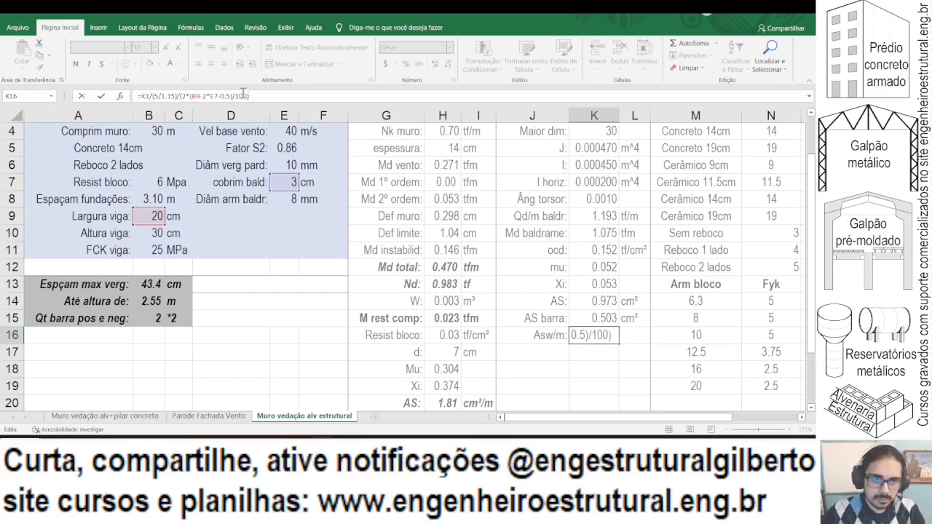
{"action": "key", "text": "alt+Tab"}
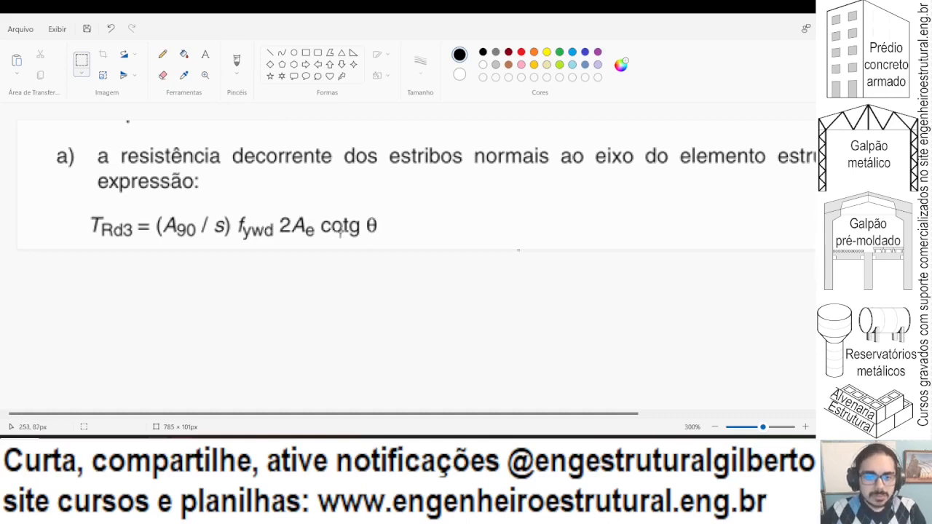
{"action": "key", "text": "alt+Tab"}
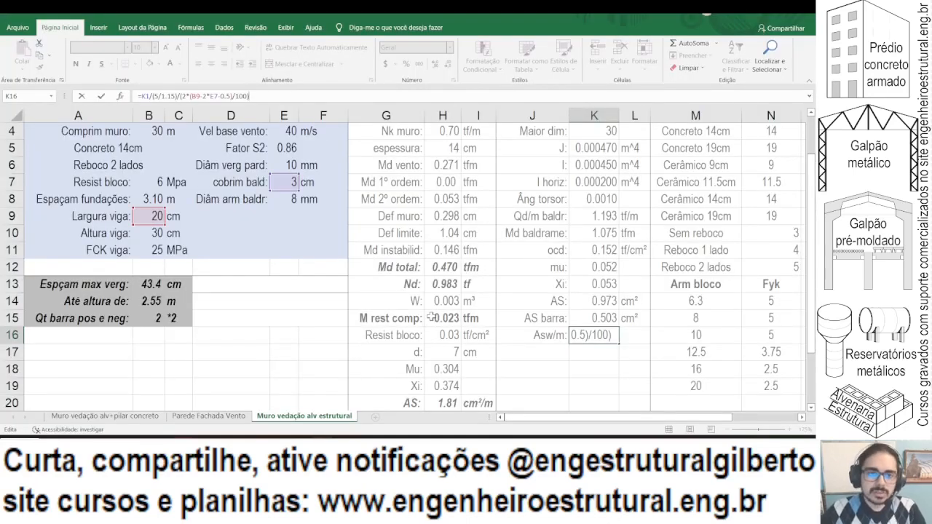
{"action": "key", "text": "alt+Tab"}
{"action": "key", "text": "alt+Tab"}
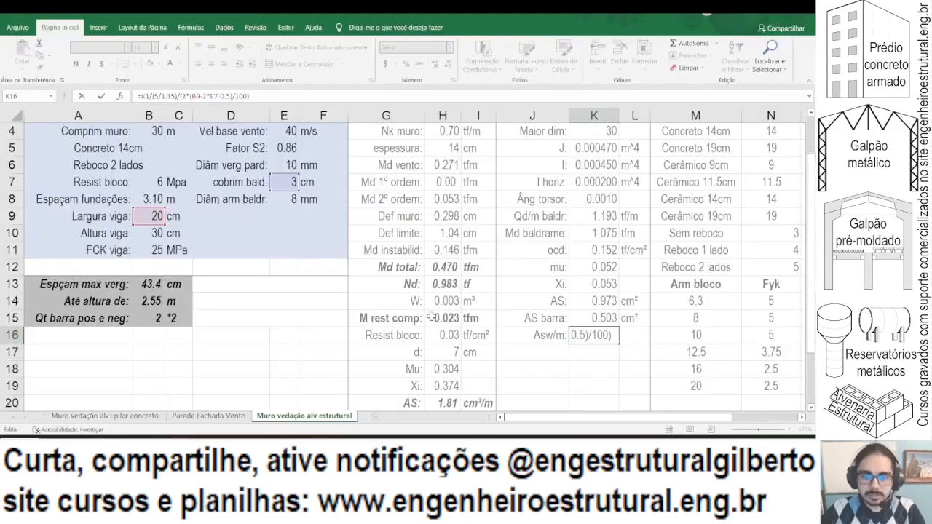
{"action": "key", "text": "ctrl+Return"}
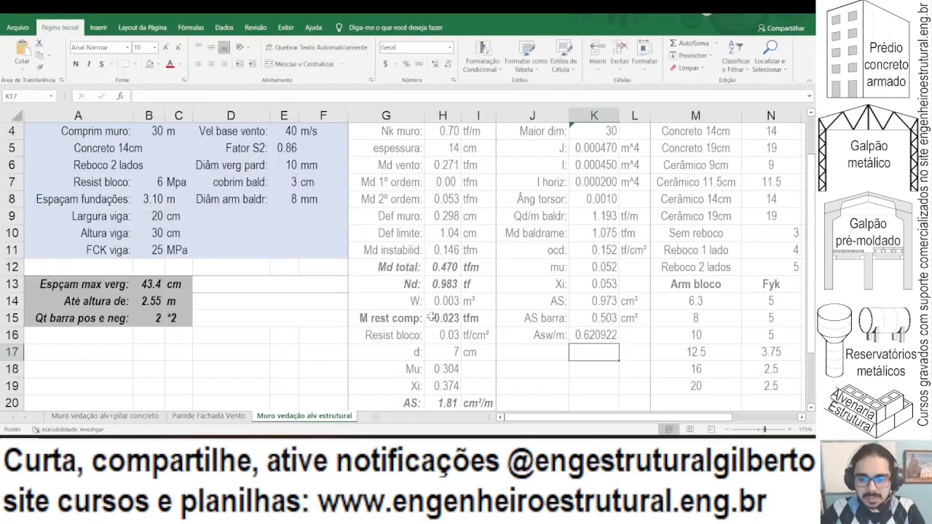
Step: Show the Asw/m value in K16 with three decimal places
{"action": "left_click", "coordinate": [449, 64]}
{"action": "left_click", "coordinate": [449, 64]}
{"action": "left_click", "coordinate": [449, 64]}
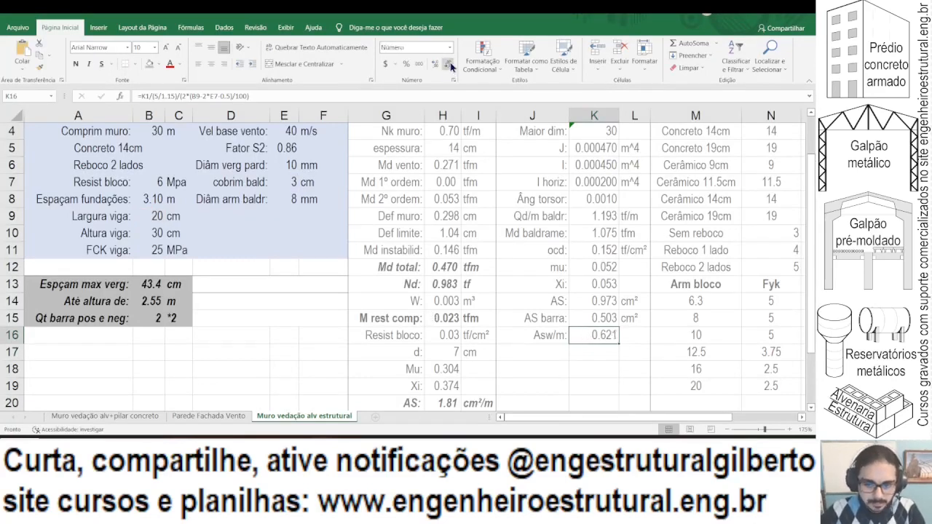
Step: Enter the unit cm²/m beside the Asw/m value in L16 and fit column L's width to its content
{"action": "left_click", "coordinate": [623, 333]}
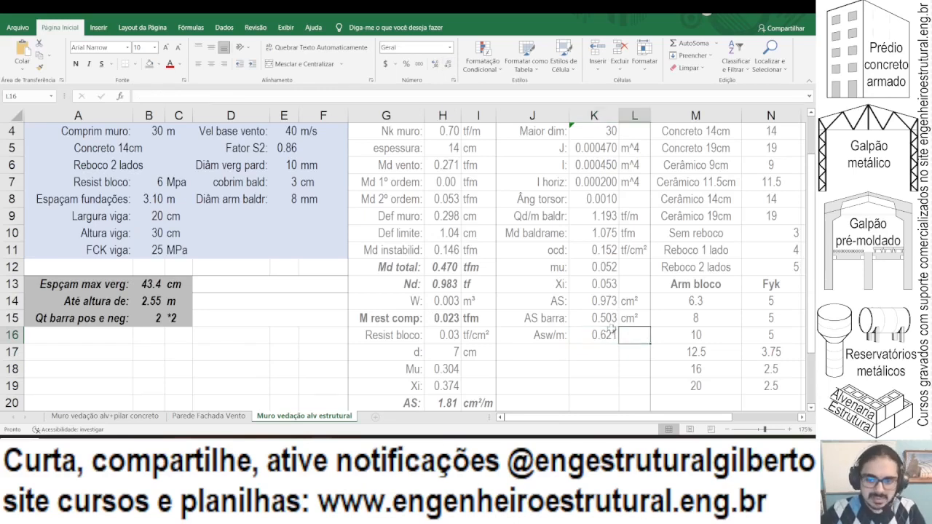
{"action": "scroll", "coordinate": [600, 286], "scroll_direction": "down", "scroll_amount": 1}
{"action": "type", "text": "cm²"}
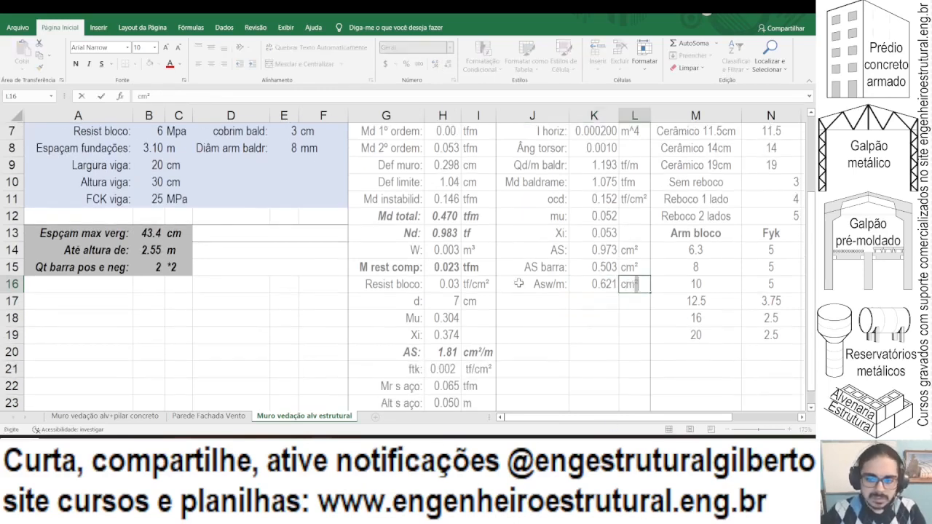
{"action": "type", "text": "/m"}
{"action": "key", "text": "Return"}
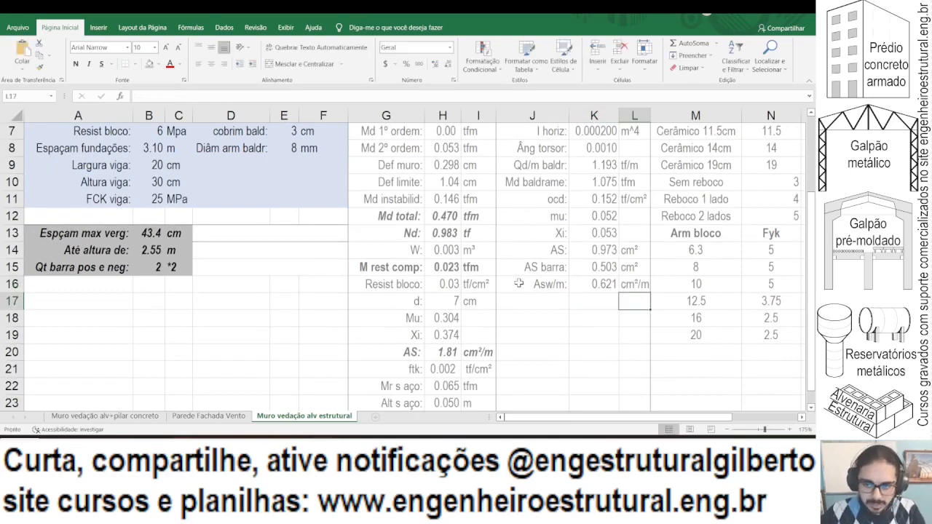
{"action": "double_click", "coordinate": [649, 118]}
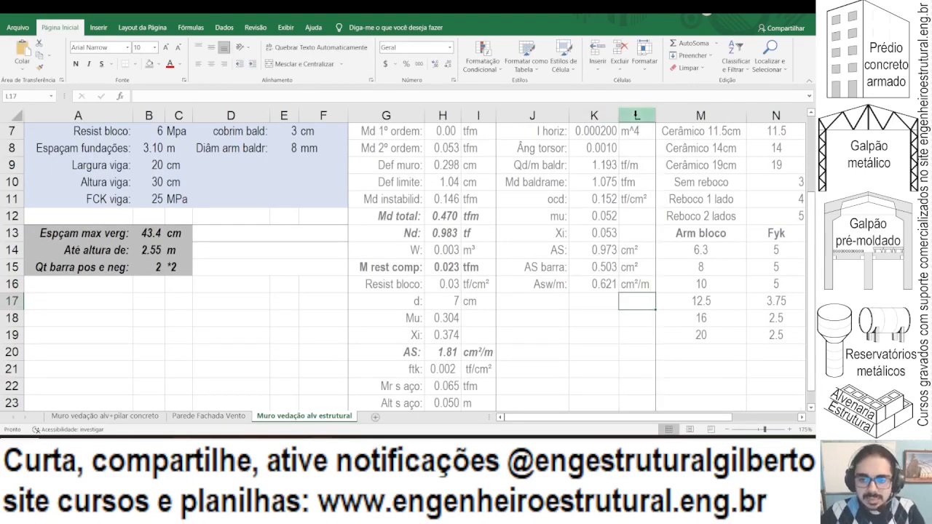
Step: Switch to Paint and close the T Rd3 expression image without saving it
{"action": "left_click", "coordinate": [611, 283]}
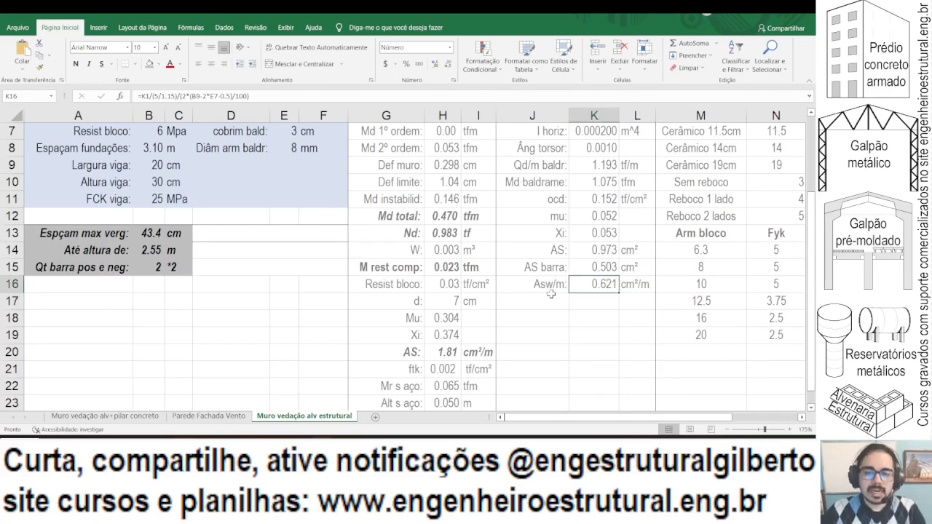
{"action": "key", "text": "alt+Tab"}
{"action": "scroll", "coordinate": [268, 266], "scroll_direction": "down", "scroll_amount": 1}
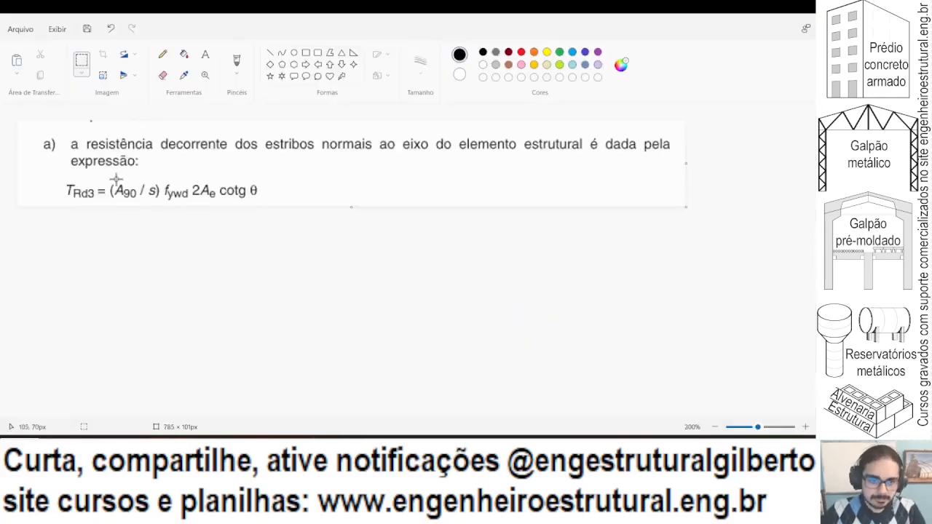
{"action": "left_click", "coordinate": [804, 14]}
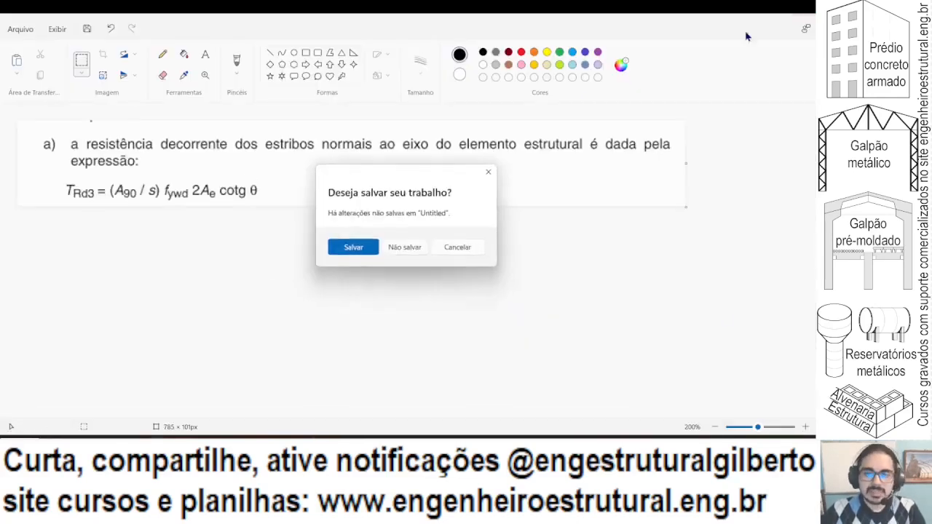
{"action": "left_click", "coordinate": [402, 251]}
Step: Search the ABNT standard PDF for "A sw" to reach the minimum stirrup requirement in 17.4.1.1.1
{"action": "key", "text": "alt+Tab"}
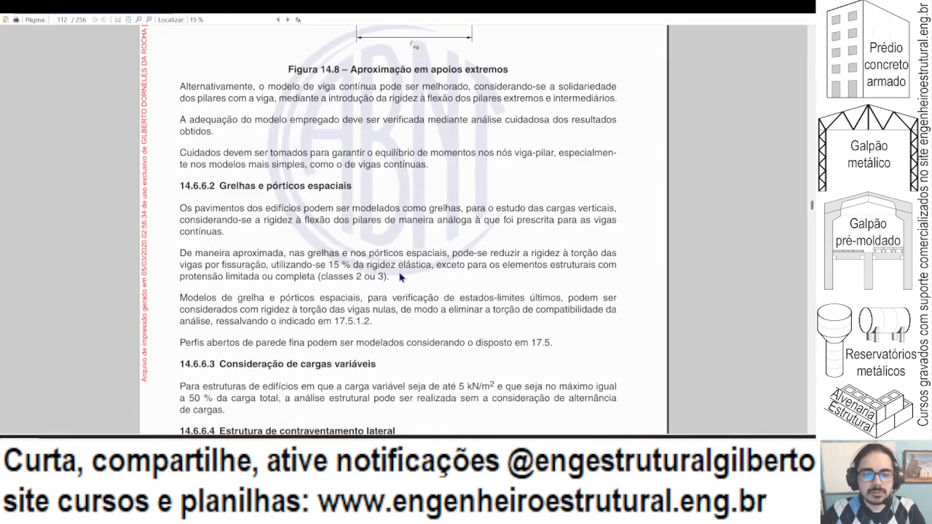
{"action": "scroll", "coordinate": [400, 288], "scroll_direction": "down", "scroll_amount": 3}
{"action": "key", "text": "ctrl+f"}
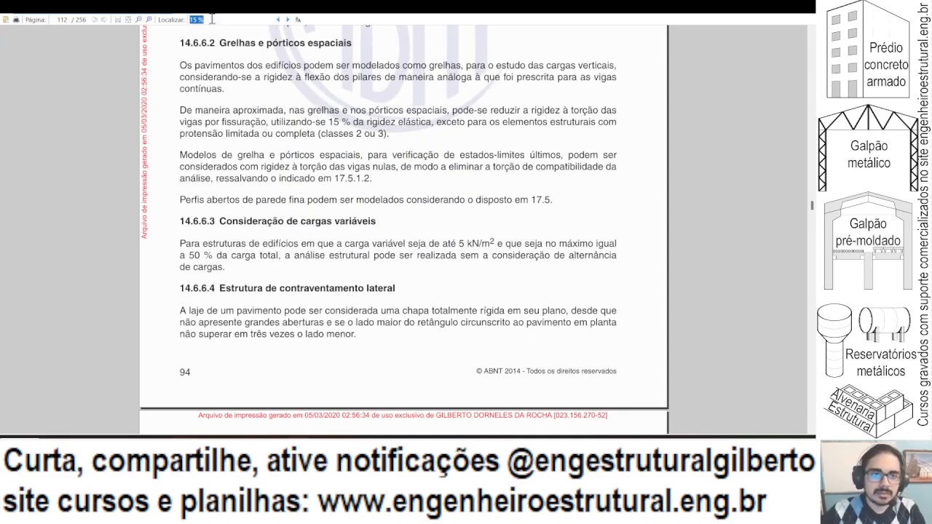
{"action": "type", "text": "A sw"}
{"action": "key", "text": "Return"}
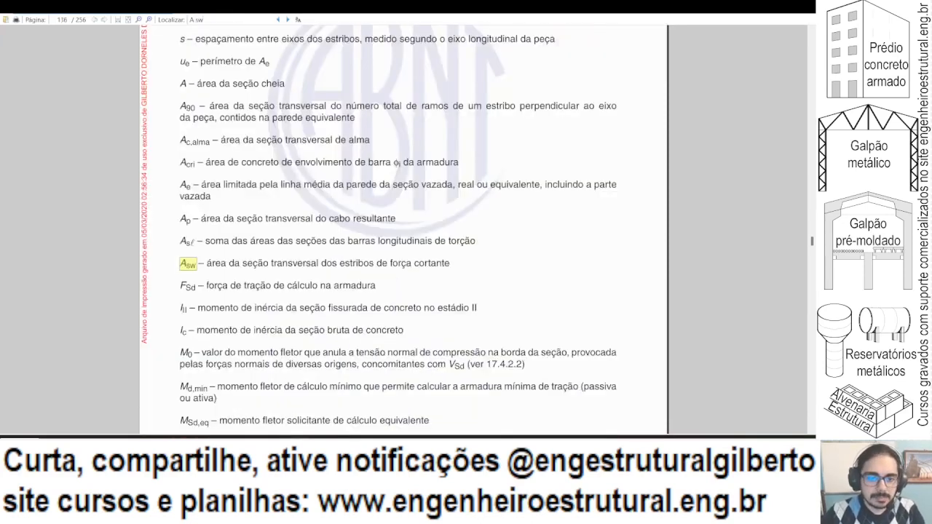
{"action": "key", "text": "Return"}
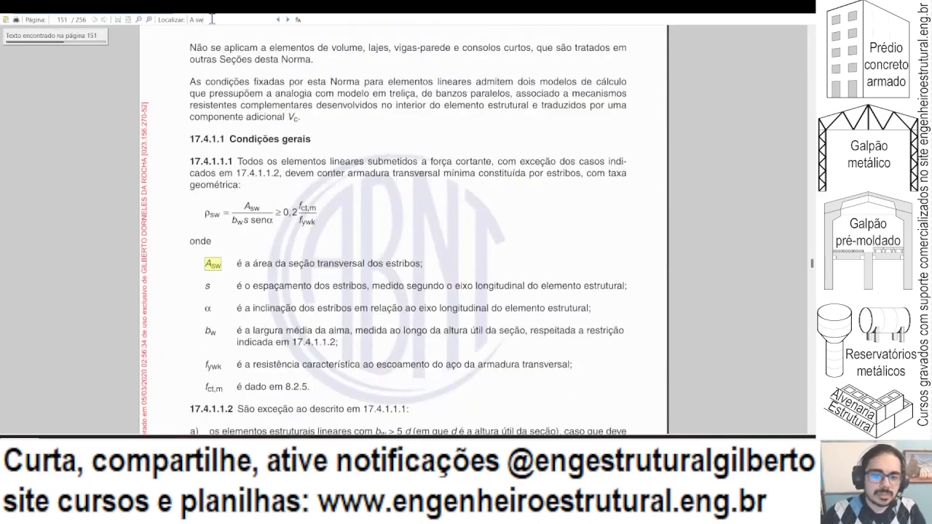
Step: Examine the minimum stirrup ratio expression in 17.4.1.1.1, including its Asw, fct,m and fywk terms
{"action": "scroll", "coordinate": [268, 200], "scroll_direction": "up", "scroll_amount": 2}
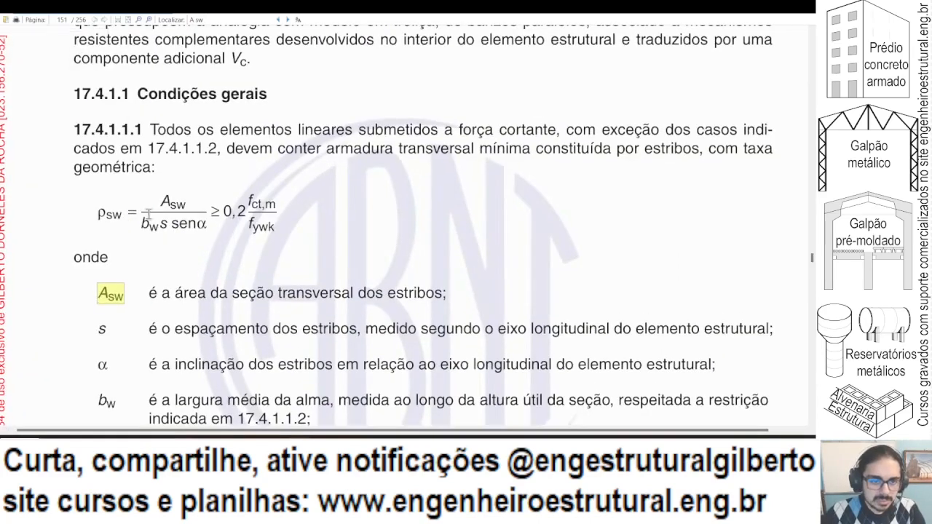
{"action": "left_click_drag", "start_coordinate": [163, 206], "coordinate": [179, 206]}
{"action": "left_click", "coordinate": [179, 206]}
{"action": "double_click", "coordinate": [179, 206]}
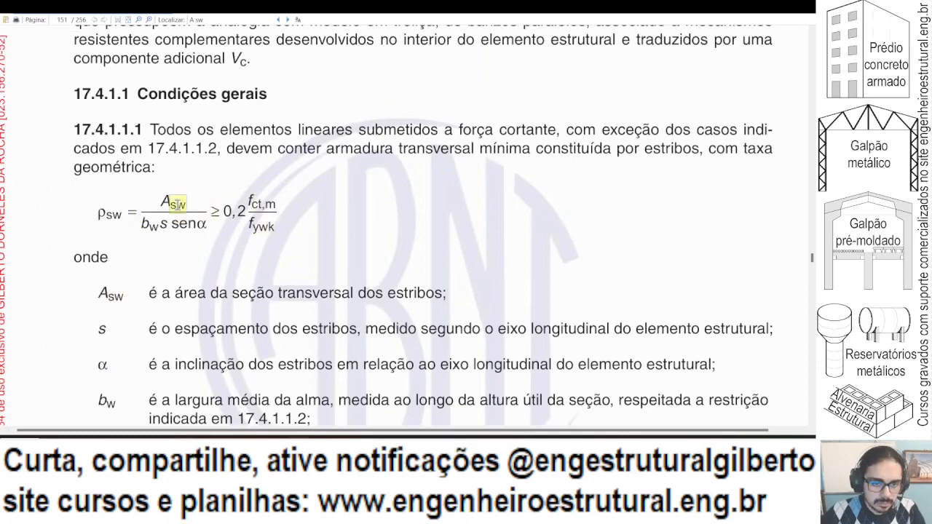
{"action": "left_click_drag", "start_coordinate": [250, 205], "coordinate": [289, 233]}
{"action": "left_click", "coordinate": [265, 209]}
{"action": "left_click", "coordinate": [256, 228]}
{"action": "left_click", "coordinate": [330, 240]}
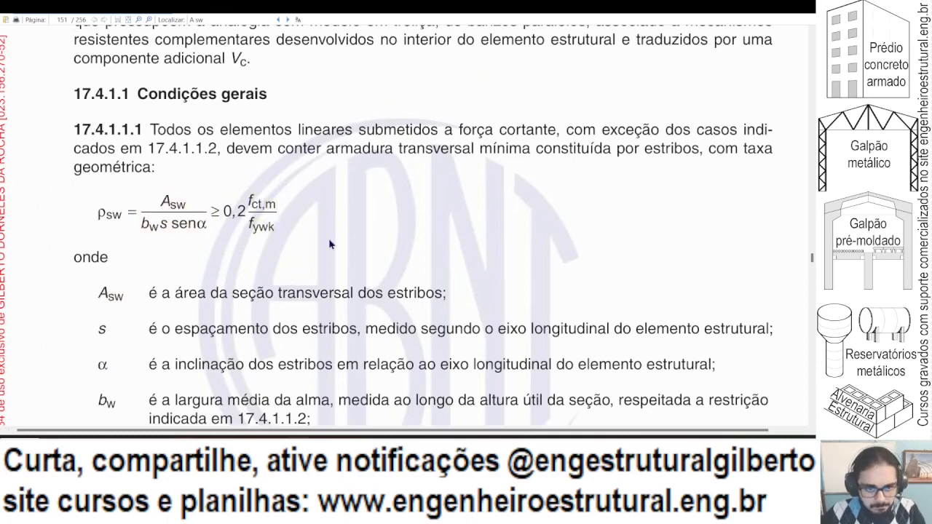
Step: Back in Excel, wrap the K16 expression in the máximo( function and add a comma to open its second argument
{"action": "key", "text": "alt+Tab"}
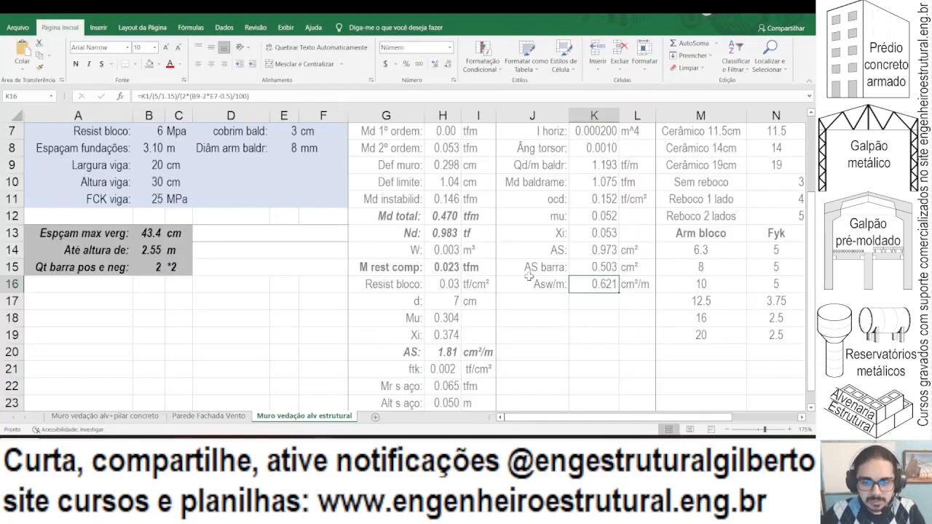
{"action": "key", "text": "F2"}
{"action": "key", "text": "Home"}
{"action": "key", "text": "Right"}
{"action": "type", "text": "máximo("}
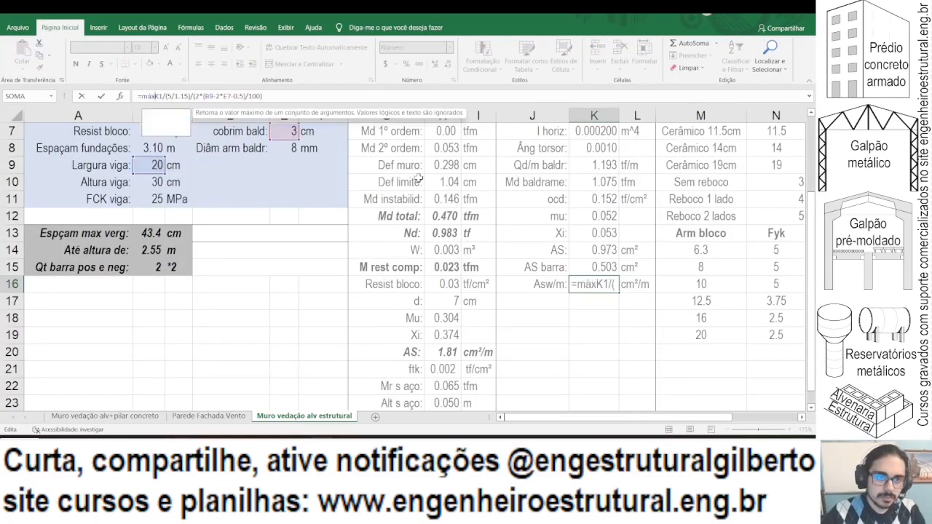
{"action": "left_click", "coordinate": [351, 96]}
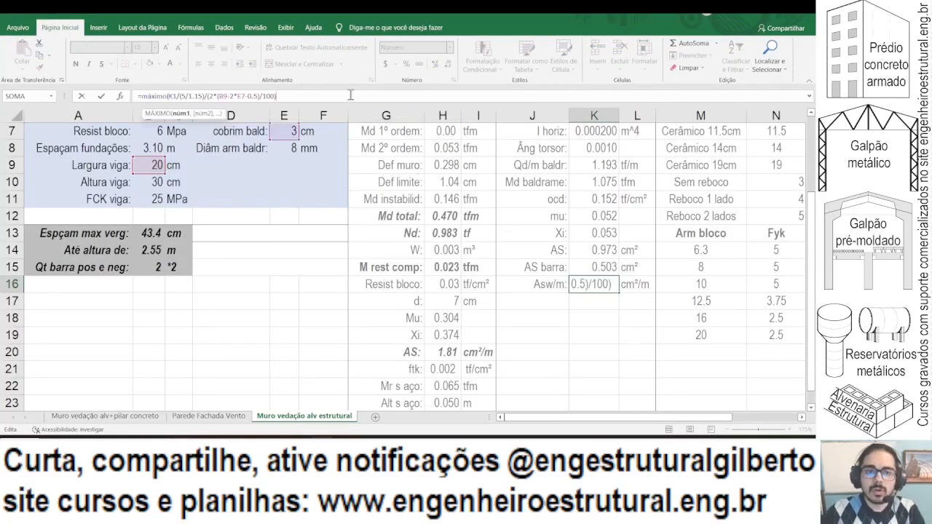
{"action": "type", "text": ","}
Step: Begin the second máximo argument with 0.2*0.3*, following the standard's minimum stirrup ratio expression
{"action": "key", "text": "alt+Tab"}
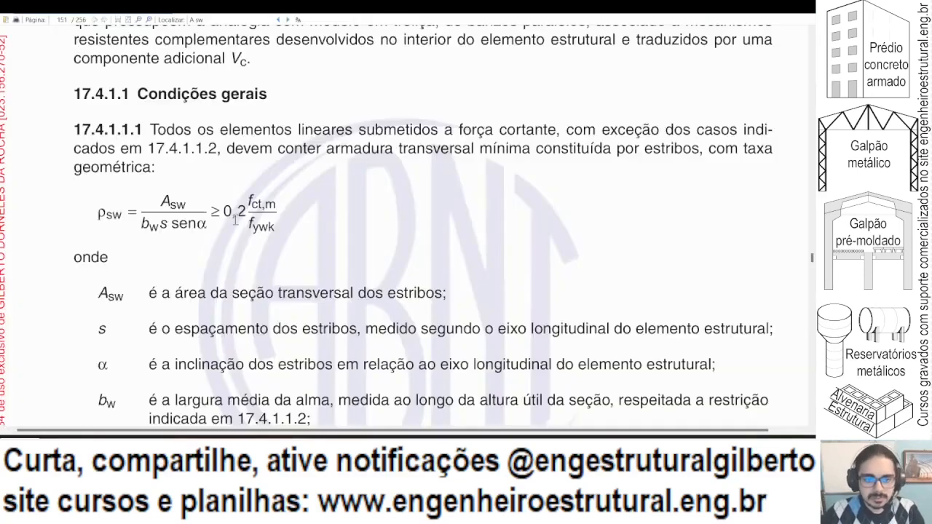
{"action": "key", "text": "alt+Tab"}
{"action": "type", "text": "0.2"}
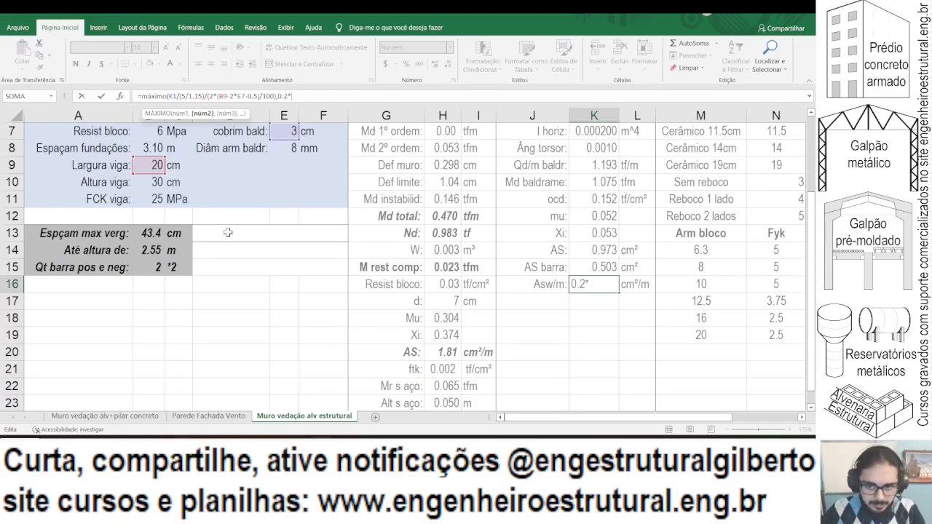
{"action": "key", "text": "alt+Tab"}
{"action": "key", "text": "alt+Tab"}
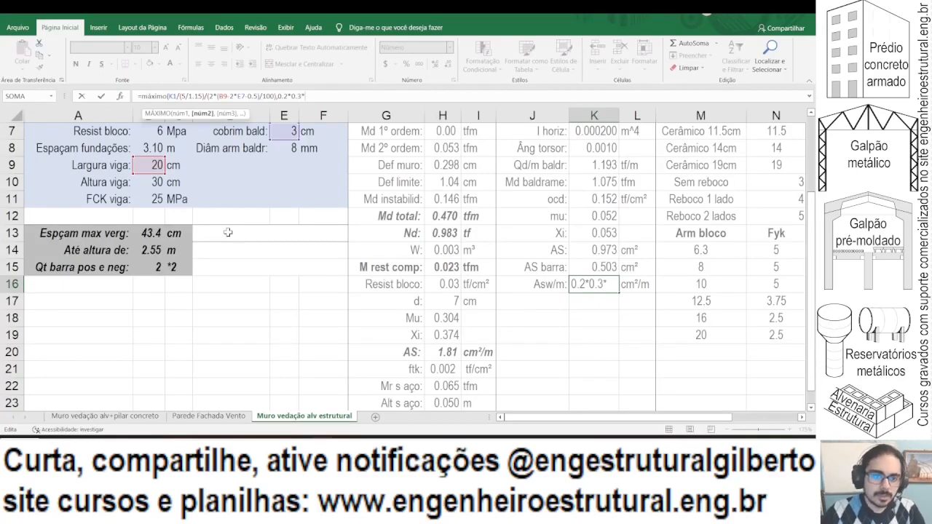
Step: Append the beam's FCK term to the second argument as B11^(2/3)/100
{"action": "scroll", "coordinate": [228, 231], "scroll_direction": "up", "scroll_amount": 1}
{"action": "left_click", "coordinate": [145, 248]}
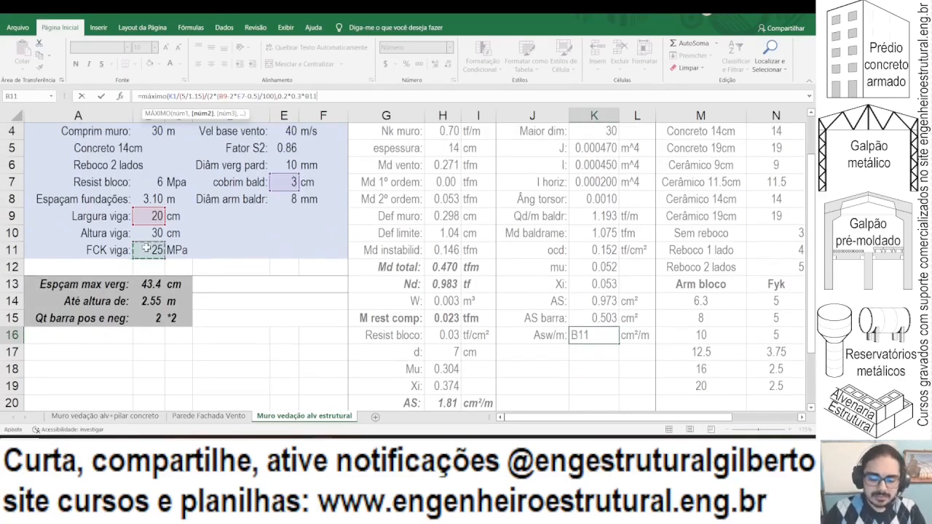
{"action": "type", "text": "^(2/3"}
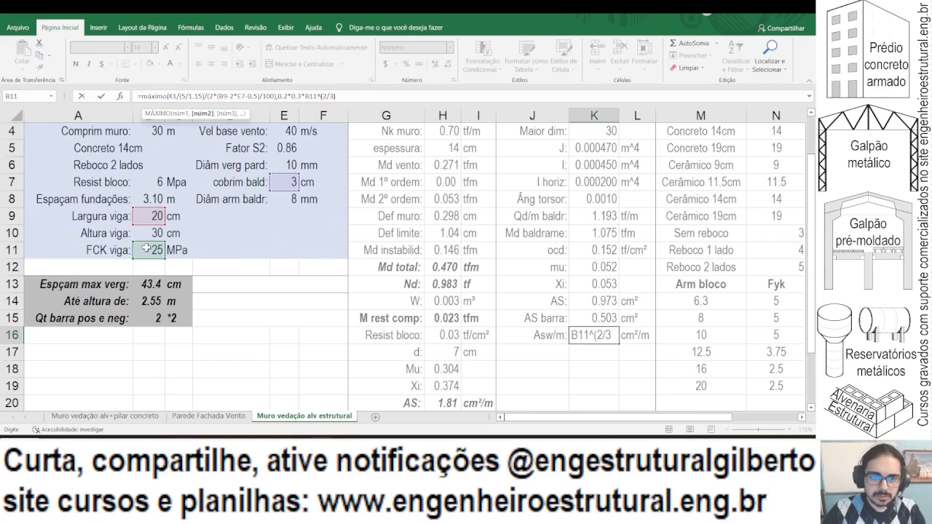
{"action": "type", "text": ")/100"}
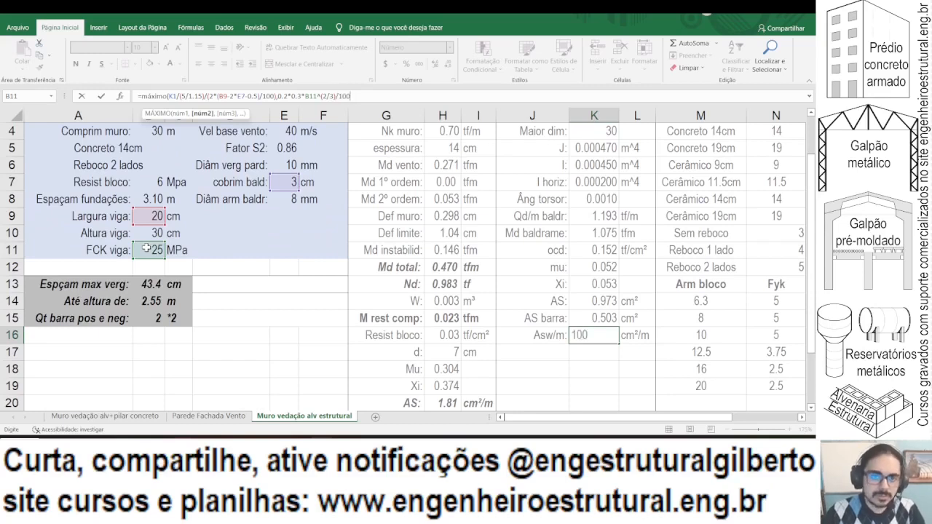
Step: Enclose the FCK term in parentheses with a further divisor of 6, as (B11^(2/3)/100/6), checking against the standard's expression
{"action": "key", "text": "alt+Tab"}
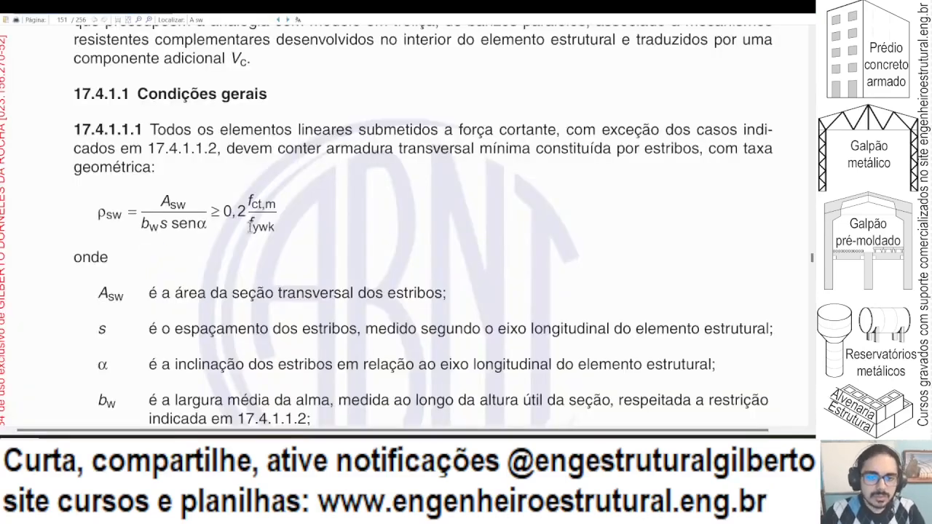
{"action": "key", "text": "alt+Tab"}
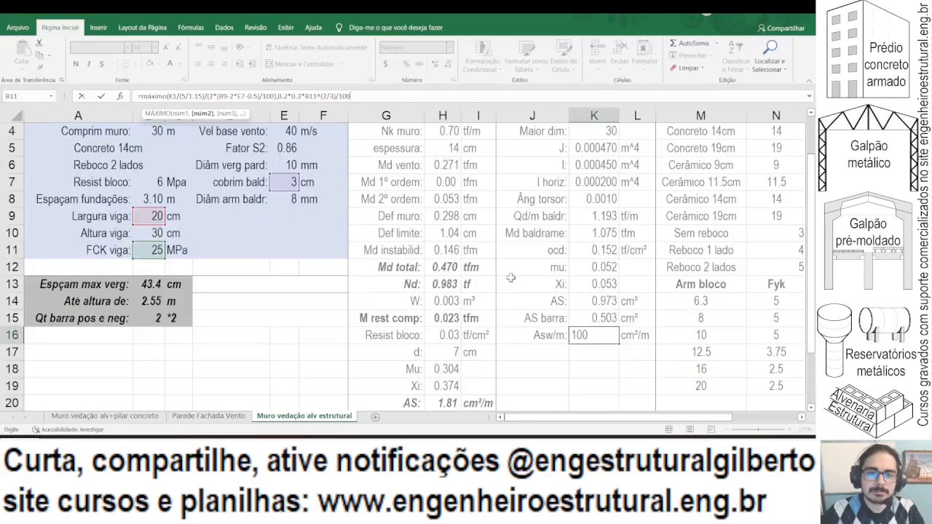
{"action": "left_click", "coordinate": [307, 96]}
{"action": "type", "text": "("}
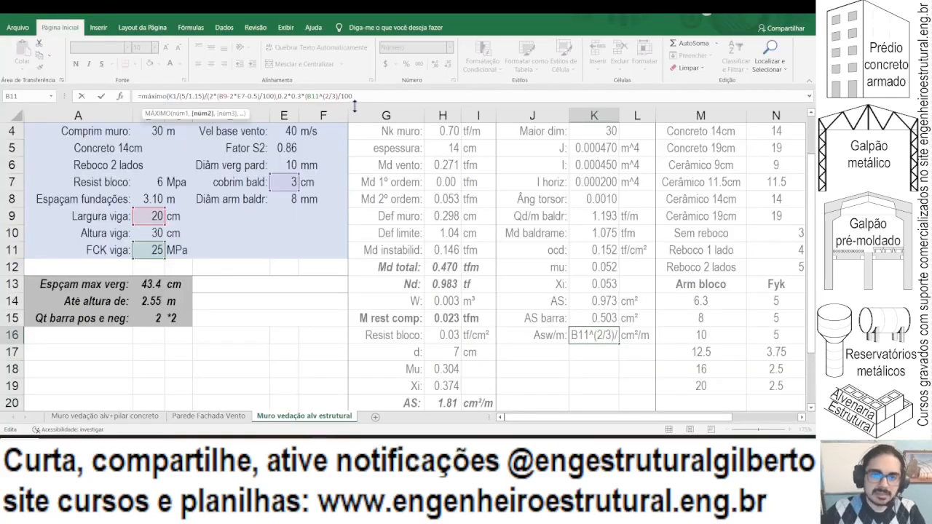
{"action": "left_click", "coordinate": [375, 96]}
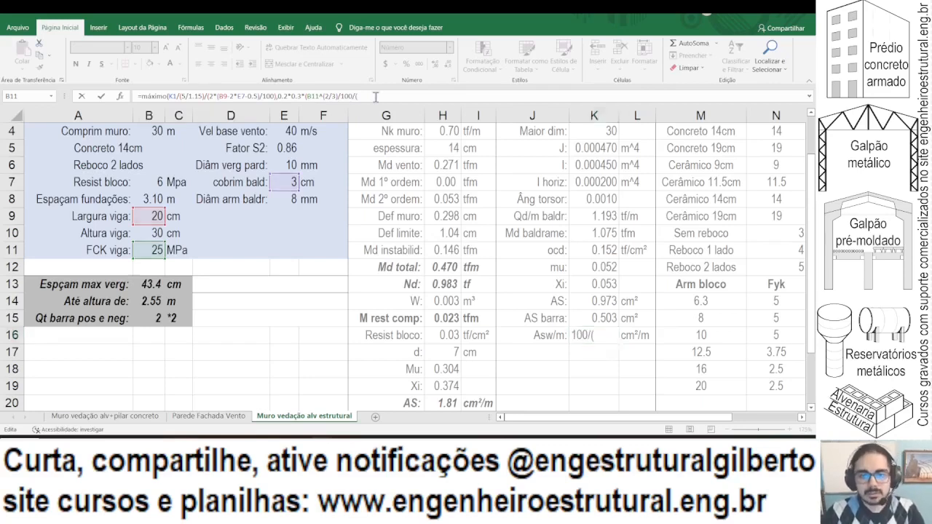
{"action": "key", "text": "alt+Tab"}
{"action": "key", "text": "alt+Tab"}
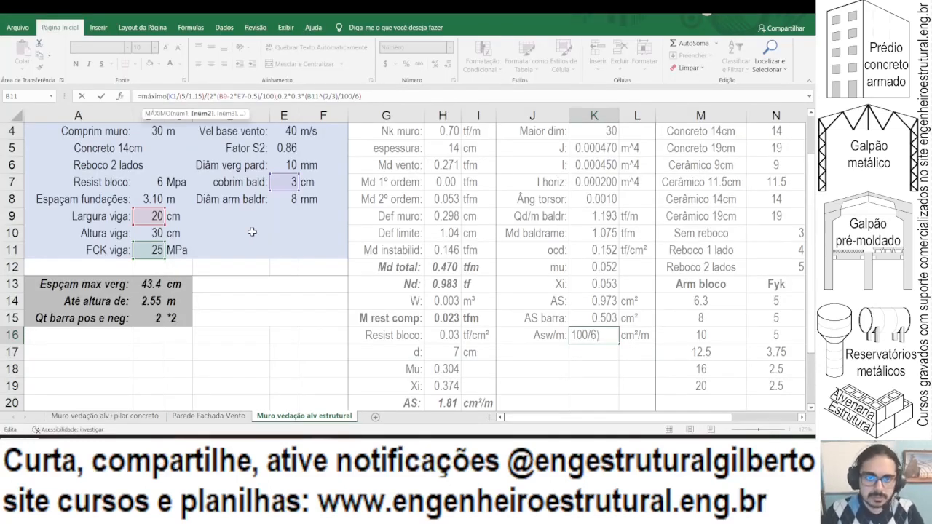
{"action": "key", "text": "alt+Tab"}
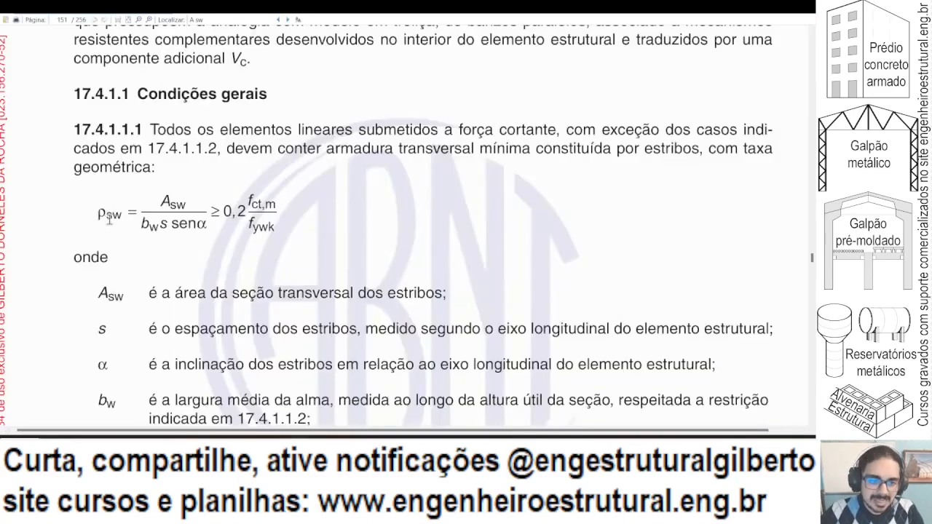
Step: Back in Excel, multiply the second máximo argument in K16 by the beam width B9 and complete the formula
{"action": "key", "text": "alt+Tab"}
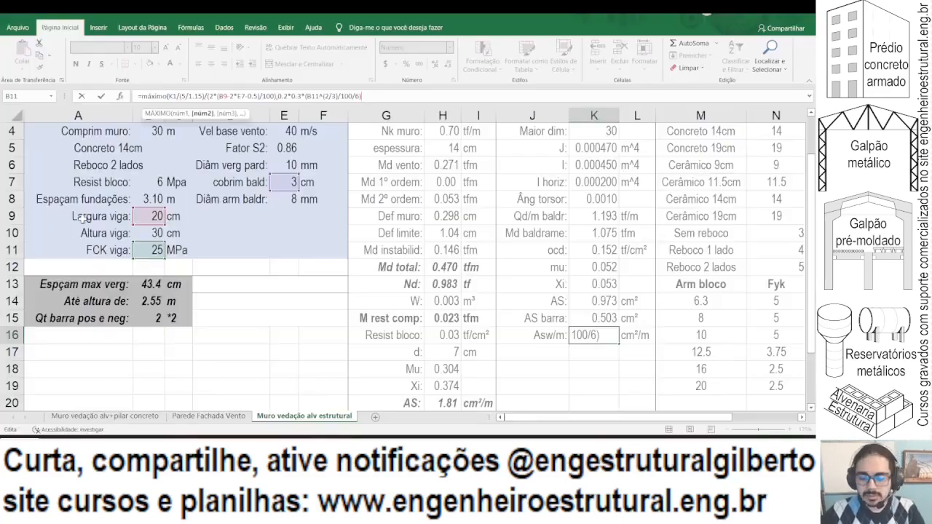
{"action": "left_click", "coordinate": [139, 217]}
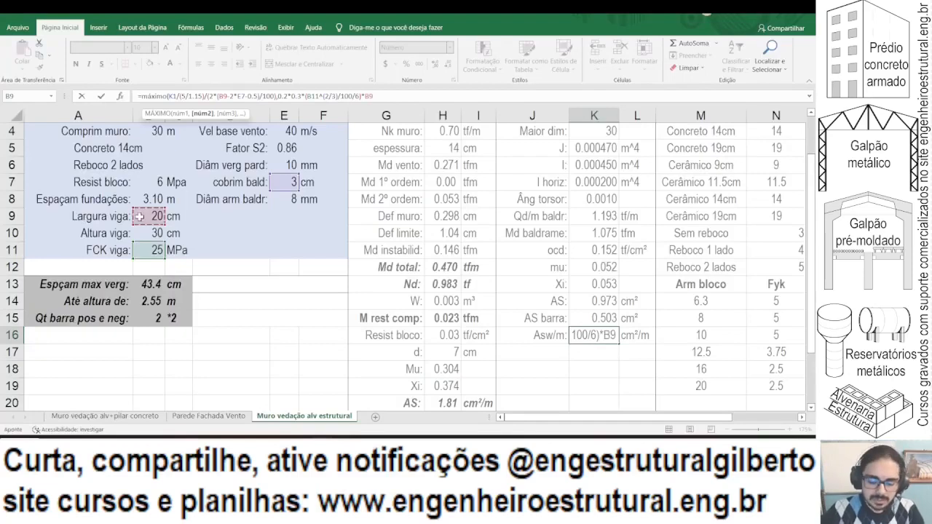
{"action": "key", "text": "Return"}
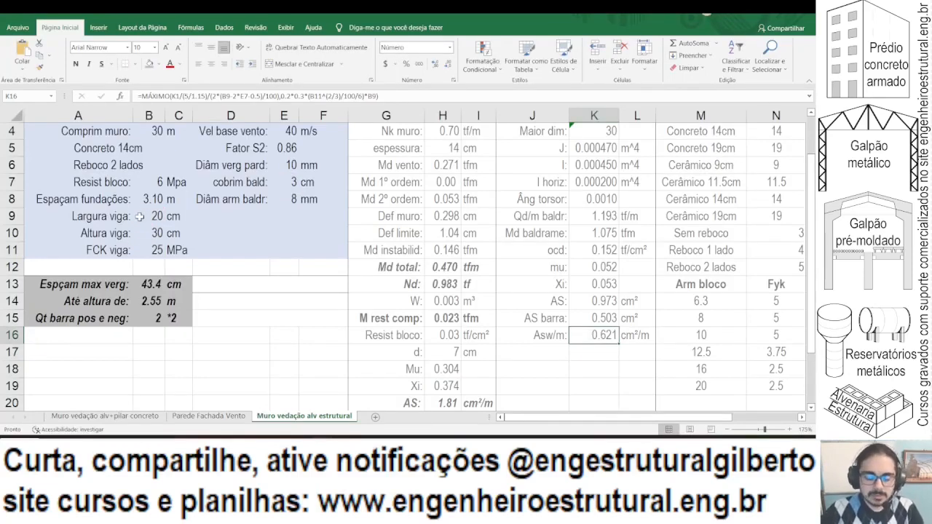
Step: Multiply the second máximo argument in K16 by a further 100, following the B9 term
{"action": "left_click", "coordinate": [352, 97]}
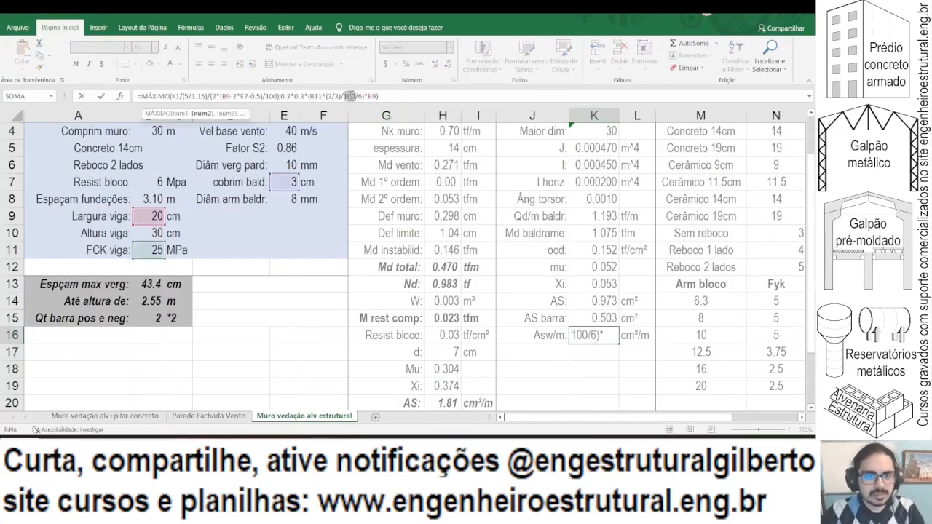
{"action": "left_click", "coordinate": [379, 97]}
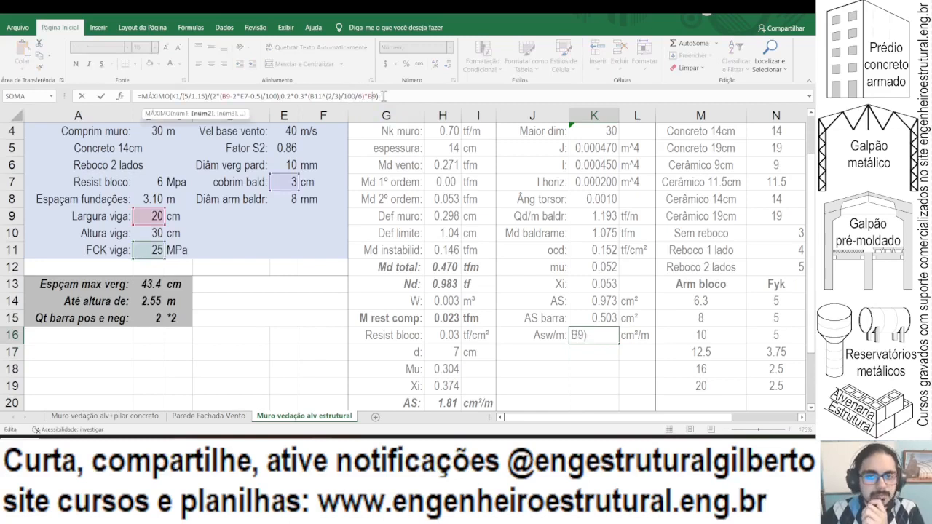
{"action": "left_click", "coordinate": [373, 96]}
{"action": "type", "text": "*100"}
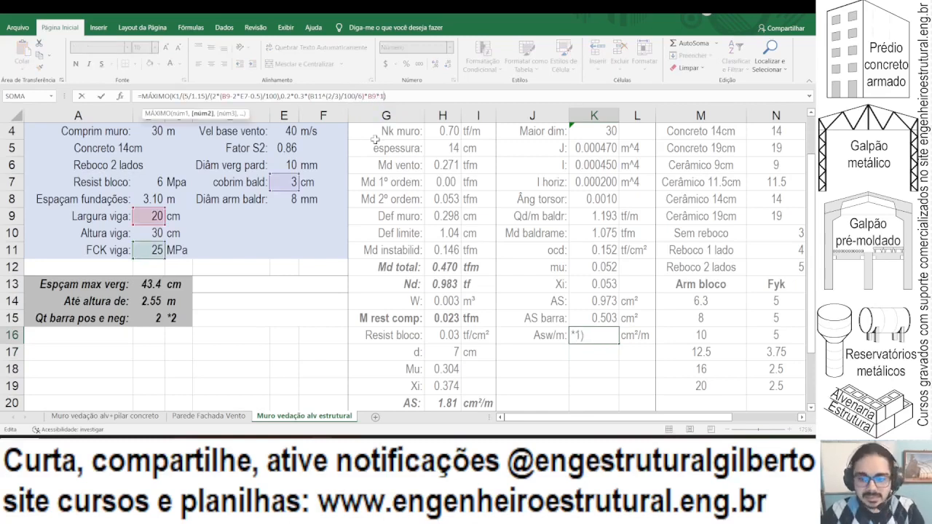
{"action": "key", "text": "ctrl+Return"}
{"action": "scroll", "coordinate": [376, 140], "scroll_direction": "down", "scroll_amount": 3}
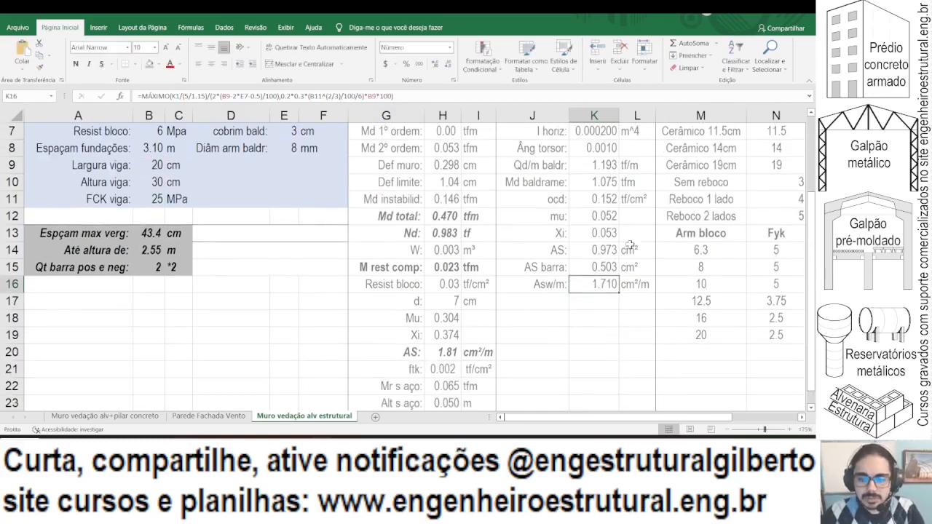
{"action": "left_click_drag", "start_coordinate": [537, 285], "coordinate": [560, 284]}
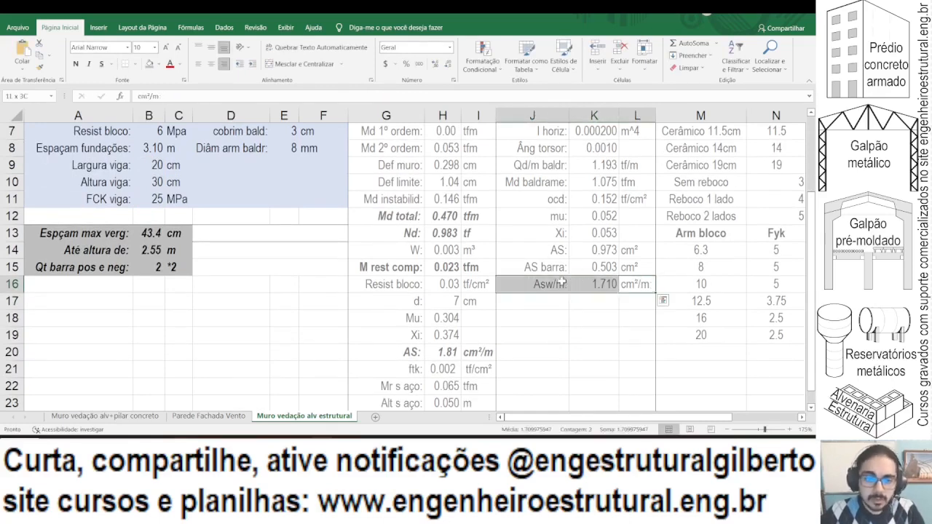
{"action": "left_click", "coordinate": [562, 284]}
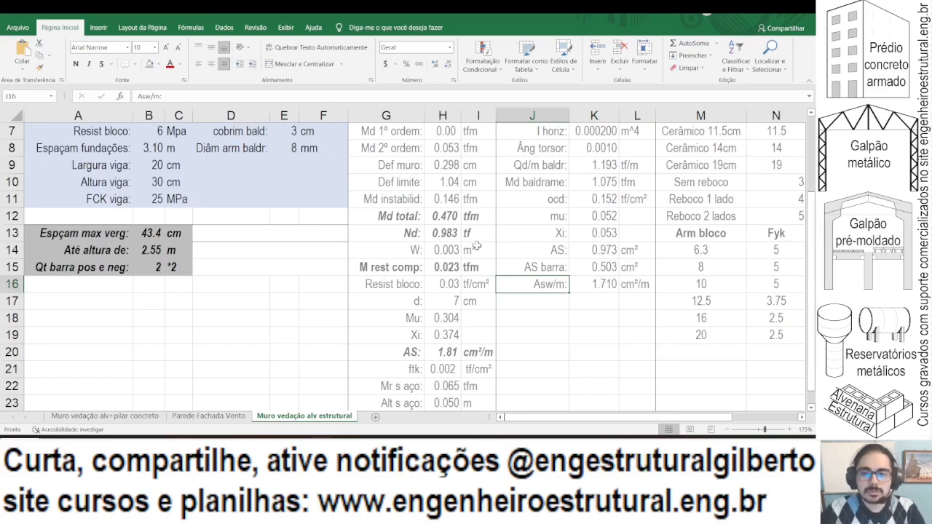
{"action": "left_click", "coordinate": [591, 285]}
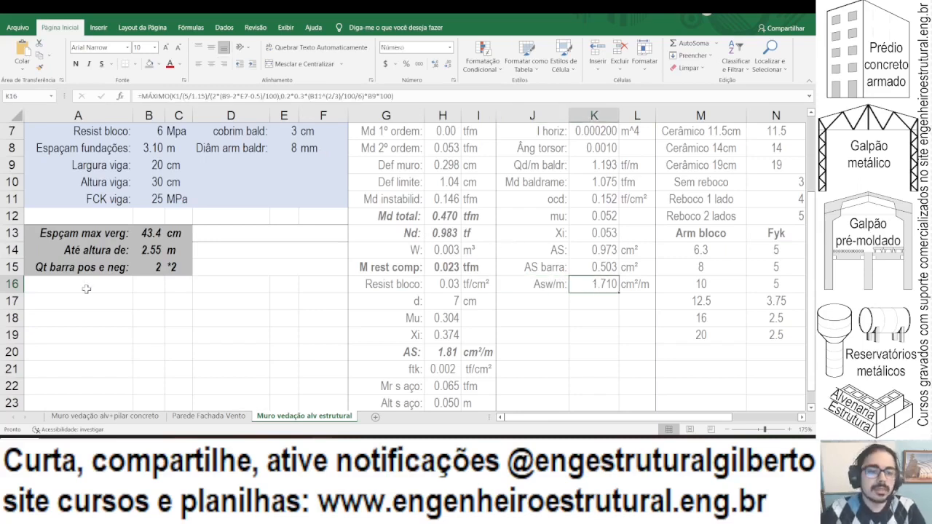
{"action": "left_click_drag", "start_coordinate": [89, 289], "coordinate": [178, 281]}
Step: Add a stirrup diameter input in row 9 with the right-aligned label "Diâm estribo:" in D9, value 5 and unit mm
{"action": "left_click", "coordinate": [221, 163]}
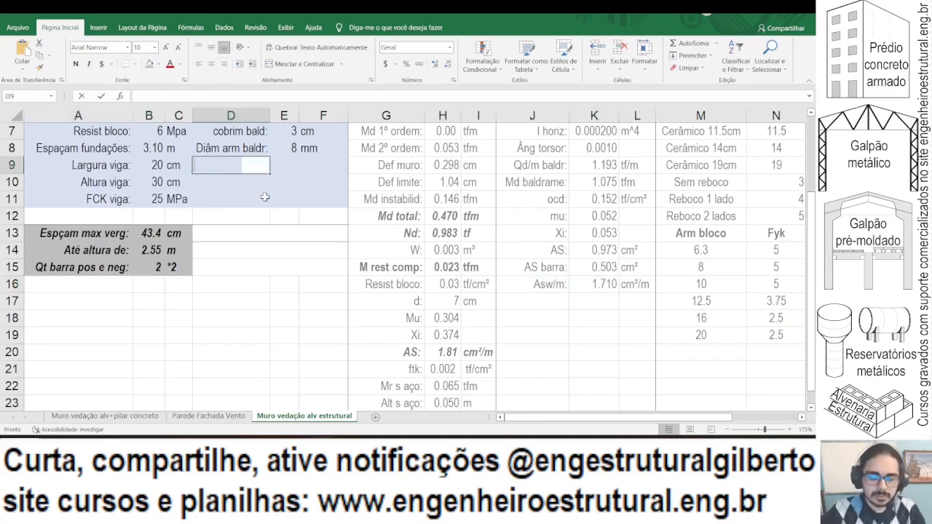
{"action": "type", "text": "Diâm e"}
{"action": "key", "text": "BackSpace"}
{"action": "type", "text": "estribo:"}
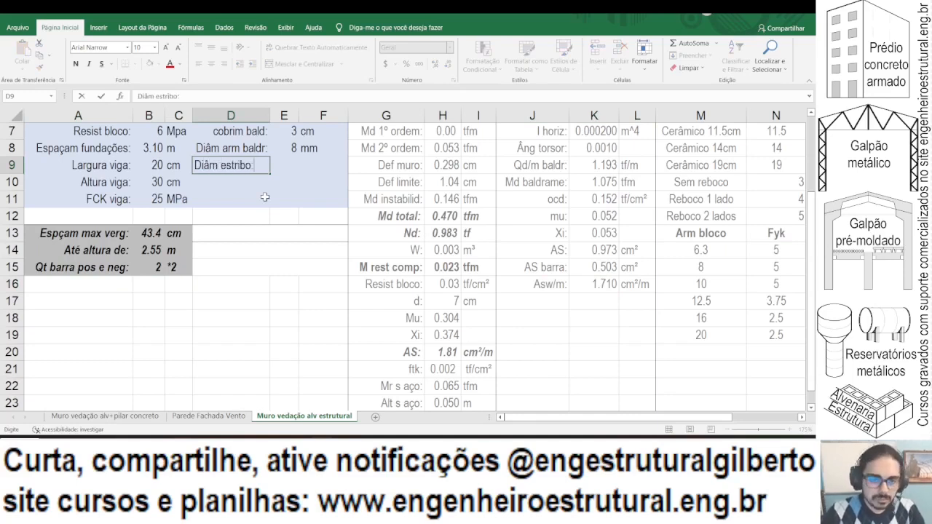
{"action": "key", "text": "Return"}
{"action": "key", "text": "Up"}
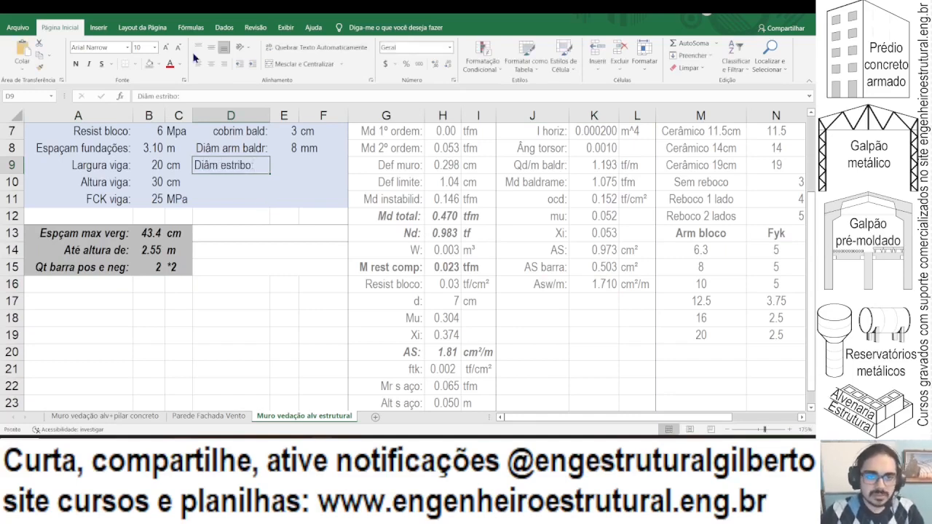
{"action": "left_click", "coordinate": [225, 64]}
{"action": "key", "text": "Right"}
{"action": "type", "text": "5 mm"}
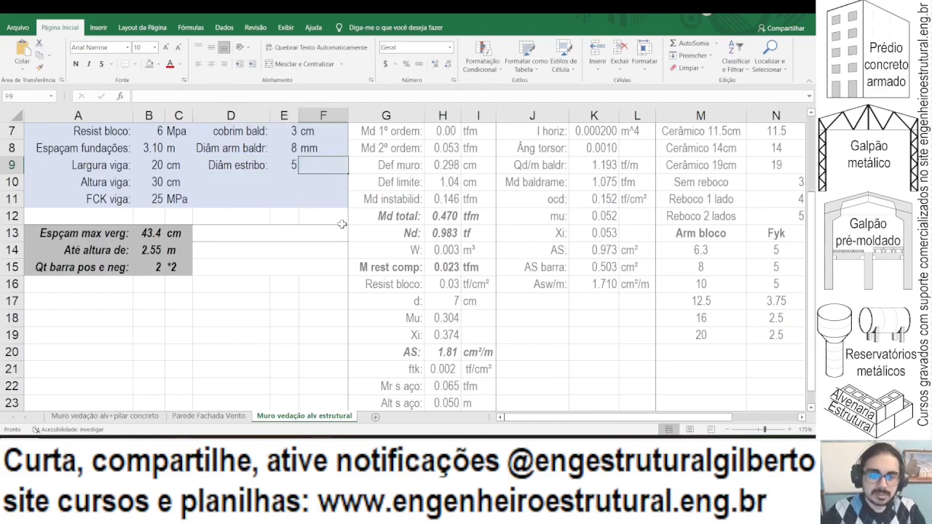
{"action": "key", "text": "Return"}
Step: Format A16:C16 like the results block above with grey fill, bold and italic, leaving the cells unmerged
{"action": "left_click_drag", "start_coordinate": [82, 285], "coordinate": [175, 284]}
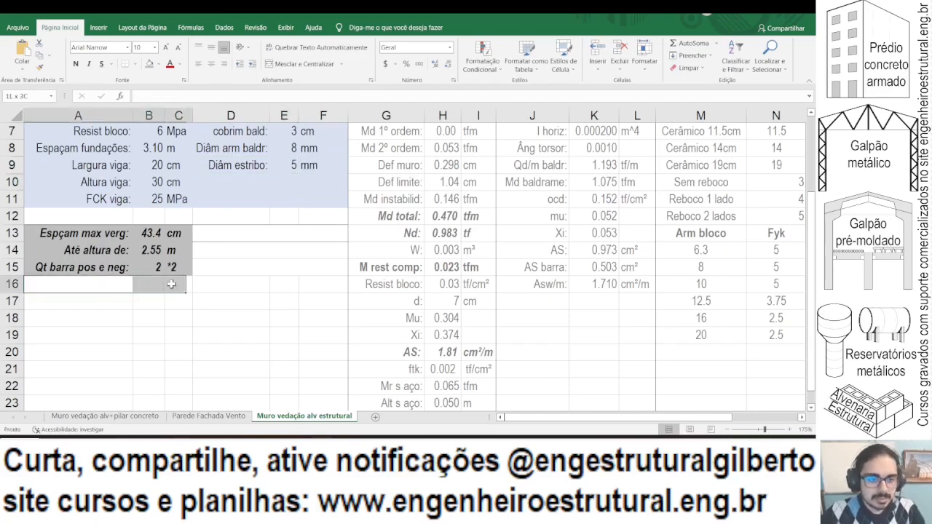
{"action": "left_click", "coordinate": [299, 63]}
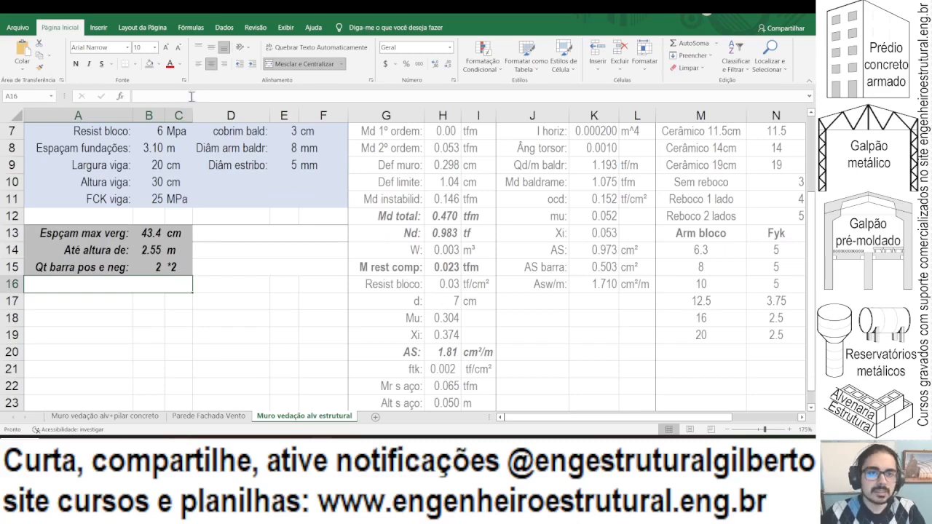
{"action": "left_click", "coordinate": [149, 63]}
{"action": "left_click", "coordinate": [76, 63]}
{"action": "left_click", "coordinate": [88, 64]}
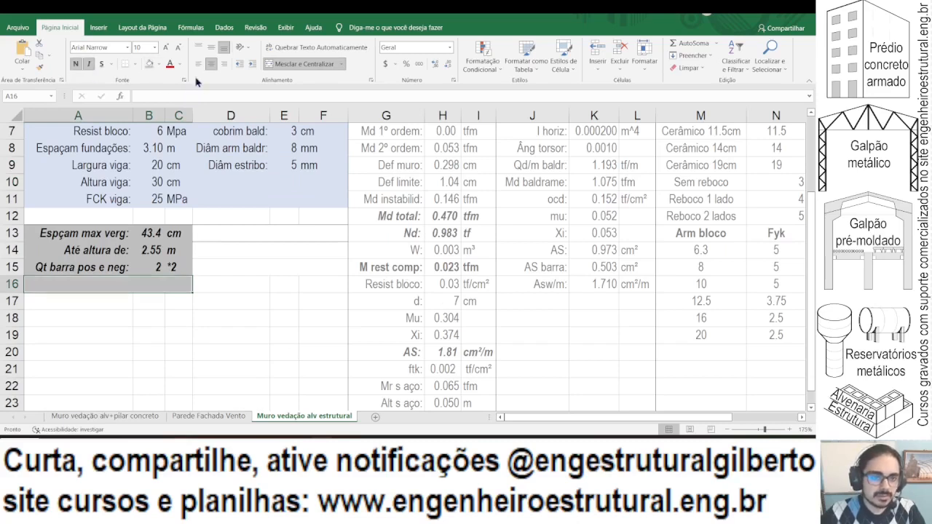
{"action": "left_click", "coordinate": [299, 64]}
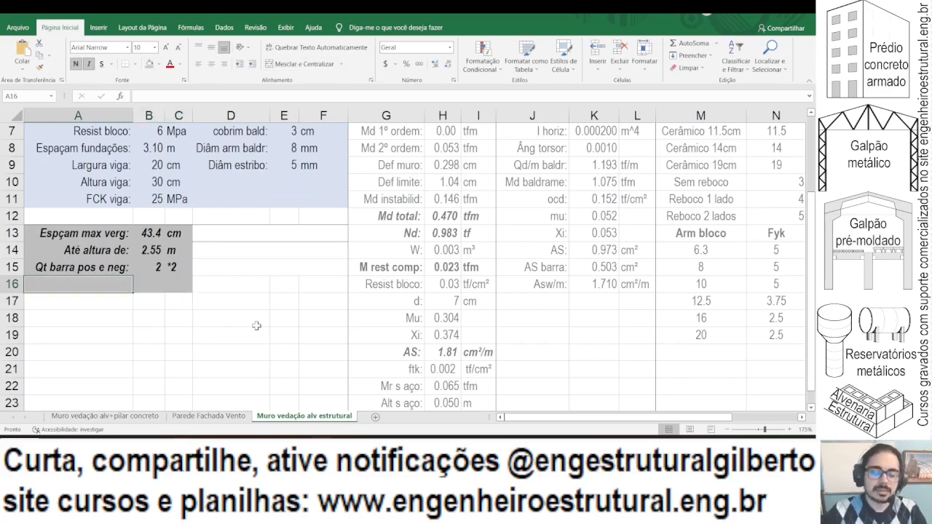
Step: Label A16 as "Espaçam estribos:" and align it right
{"action": "type", "text": "Espaçam fundações:"}
{"action": "key", "text": "BackSpace"}
{"action": "key", "text": "BackSpace"}
{"action": "key", "text": "BackSpace"}
{"action": "key", "text": "BackSpace"}
{"action": "key", "text": "BackSpace"}
{"action": "key", "text": "BackSpace"}
{"action": "key", "text": "BackSpace"}
{"action": "key", "text": "BackSpace"}
{"action": "key", "text": "BackSpace"}
{"action": "key", "text": "BackSpace"}
{"action": "type", "text": "estribos:"}
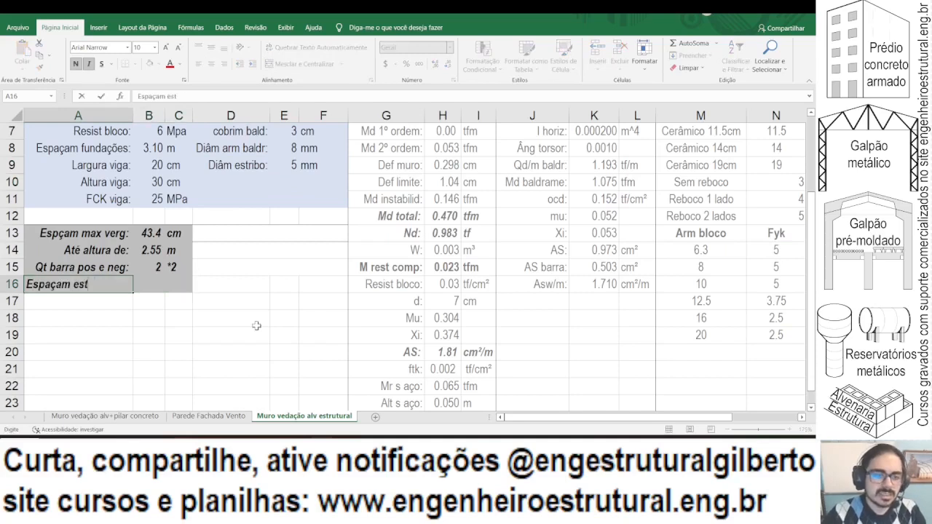
{"action": "key", "text": "ctrl+Return"}
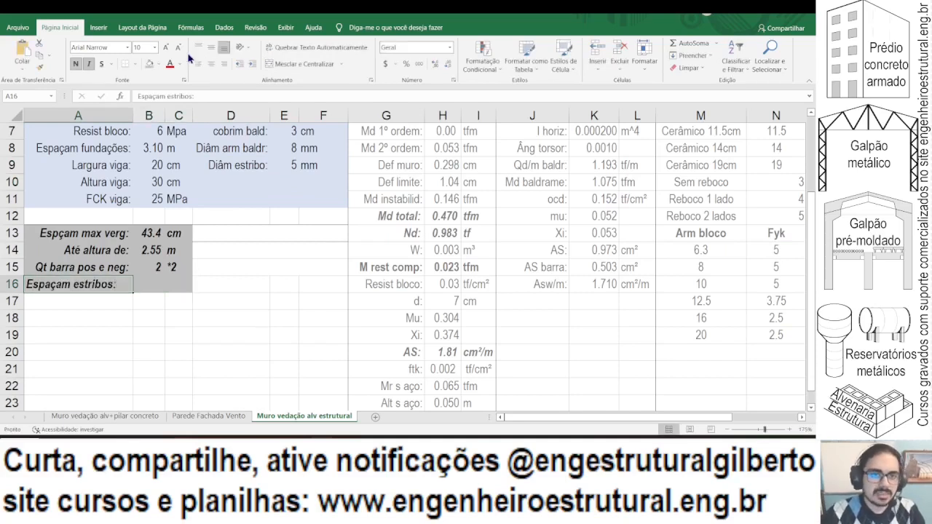
{"action": "left_click", "coordinate": [224, 63]}
Step: Enter a mínimo formula in B16 with 30 as its only argument for the stirrup spacing
{"action": "left_click", "coordinate": [149, 284]}
{"action": "type", "text": "="}
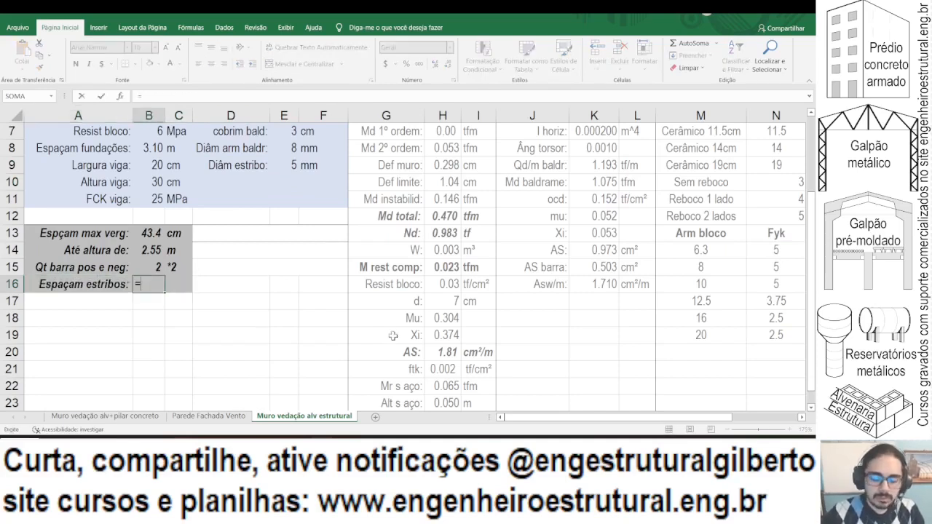
{"action": "type", "text": "minimo("}
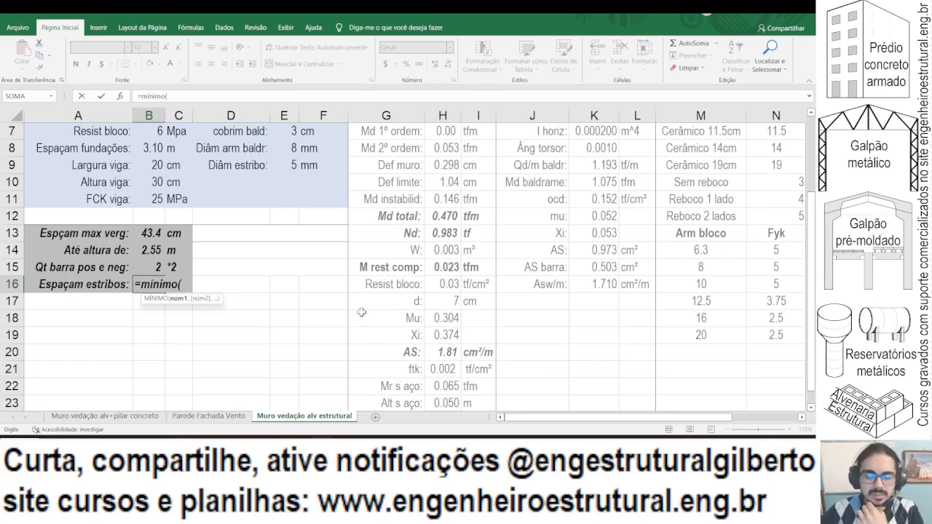
{"action": "type", "text": "30)"}
{"action": "key", "text": "Return"}
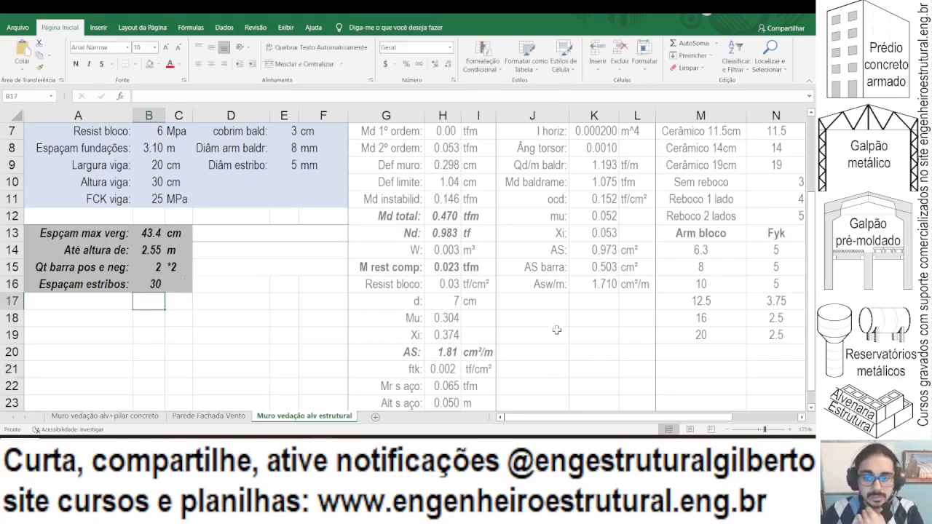
Step: Add the label "Asw estribo:" in J17, below the Asw/m row
{"action": "left_click", "coordinate": [558, 288]}
{"action": "left_click", "coordinate": [542, 313]}
{"action": "left_click", "coordinate": [543, 304]}
{"action": "type", "text": "A"}
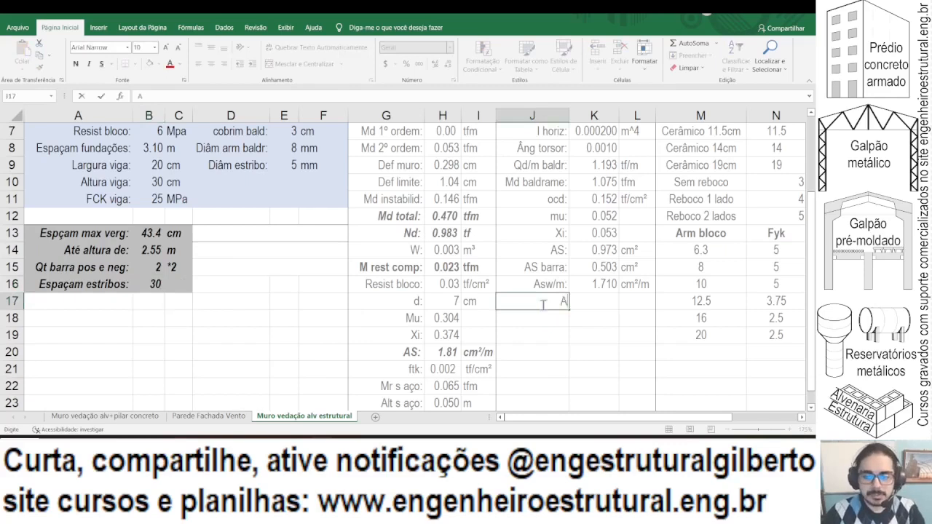
{"action": "type", "text": "sw estribo:"}
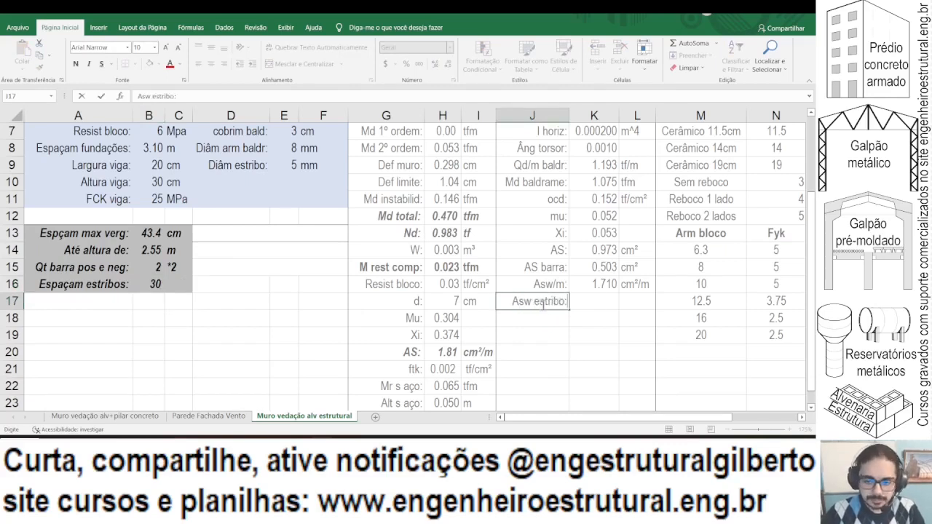
Step: Calculate the two-leg stirrup area in K17 as =E9^2*pi()/400*2, using the stirrup diameter
{"action": "key", "text": "Tab"}
{"action": "type", "text": "="}
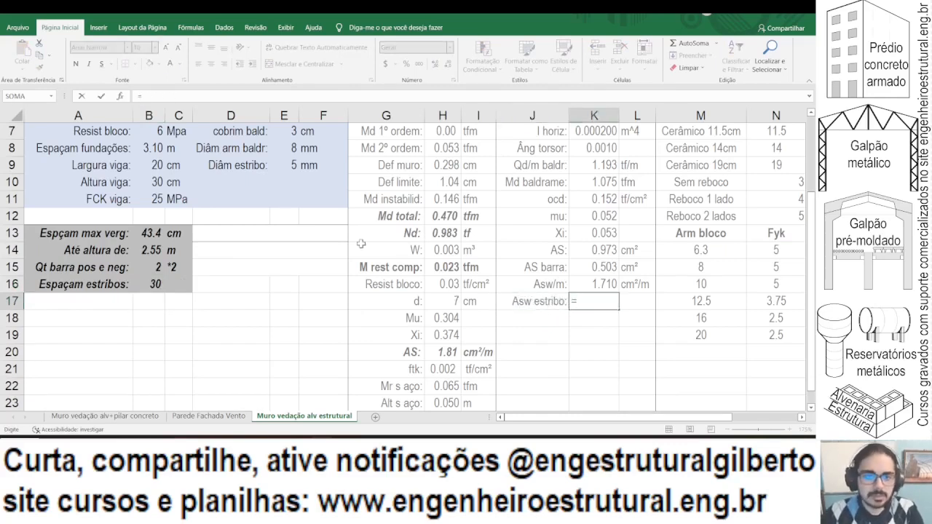
{"action": "left_click", "coordinate": [290, 166]}
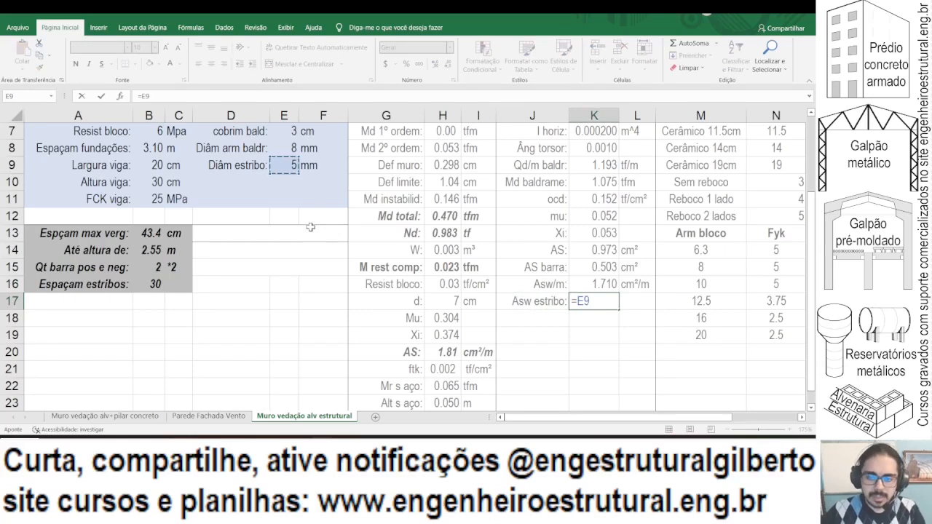
{"action": "type", "text": "^2*pi()"}
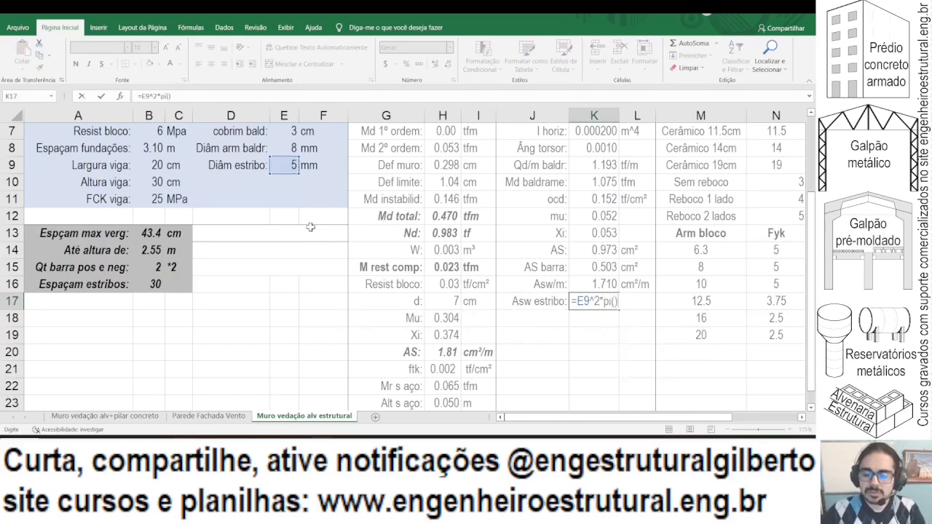
{"action": "type", "text": "/400"}
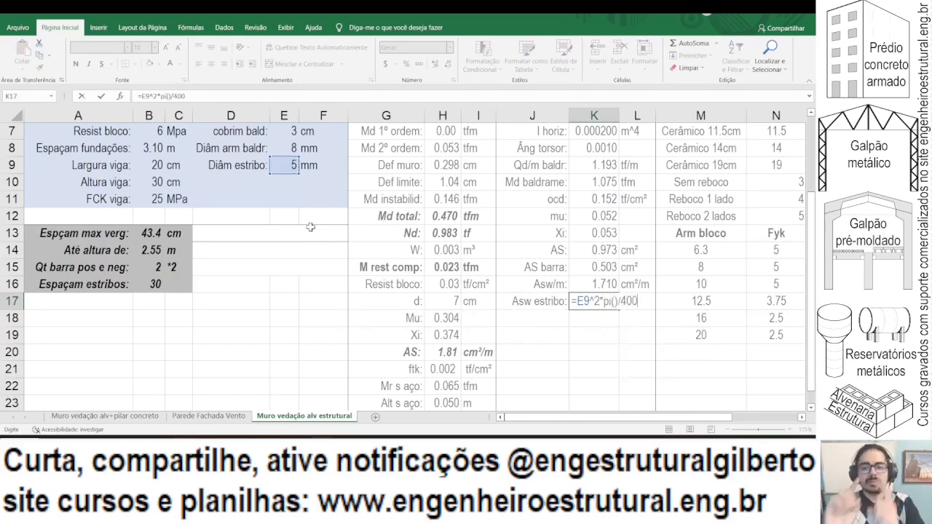
{"action": "type", "text": "*2"}
{"action": "key", "text": "Return"}
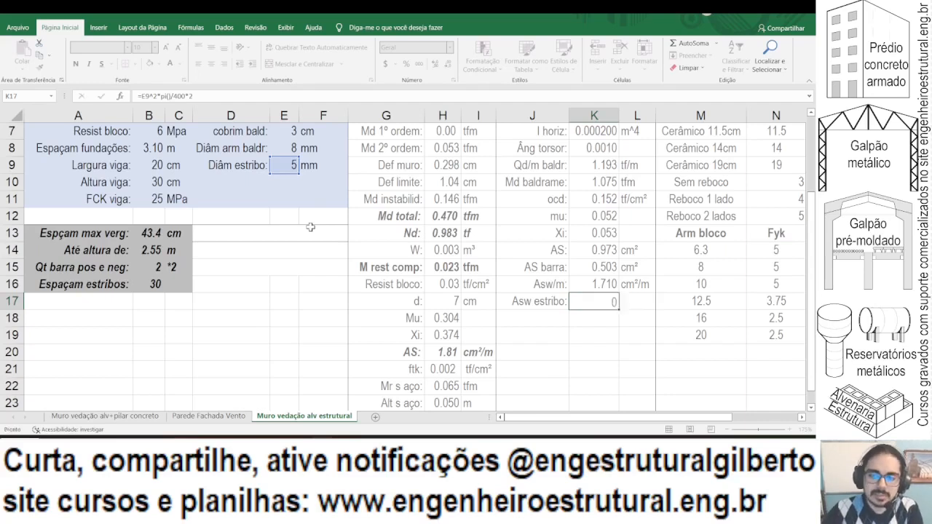
Step: Multiply the first máximo argument of the Asw/m formula in K16 by 2
{"action": "key", "text": "Up"}
{"action": "key", "text": "Right"}
{"action": "key", "text": "Up"}
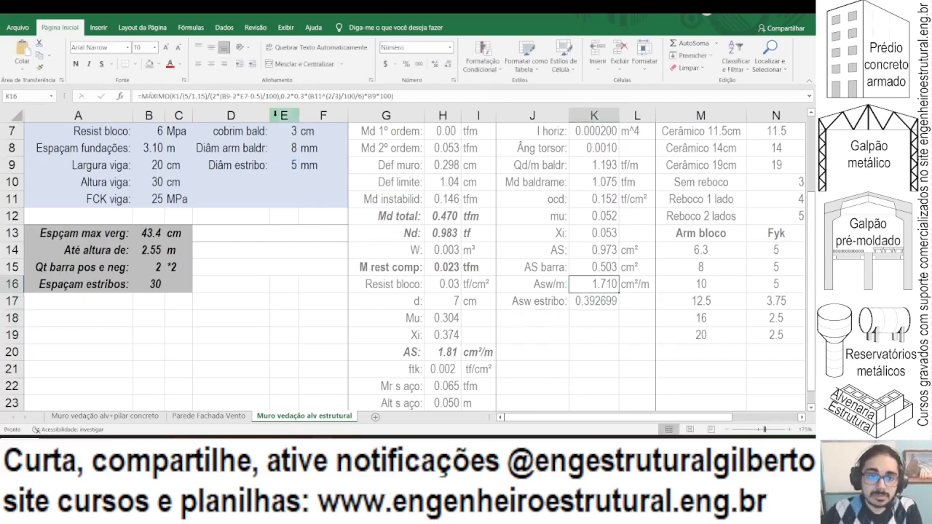
{"action": "key", "text": "F2"}
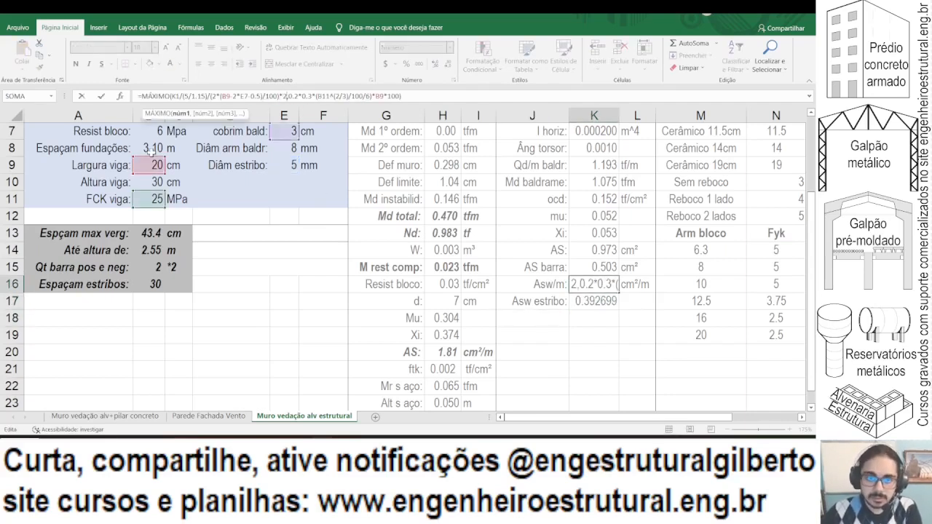
{"action": "key", "text": "Return"}
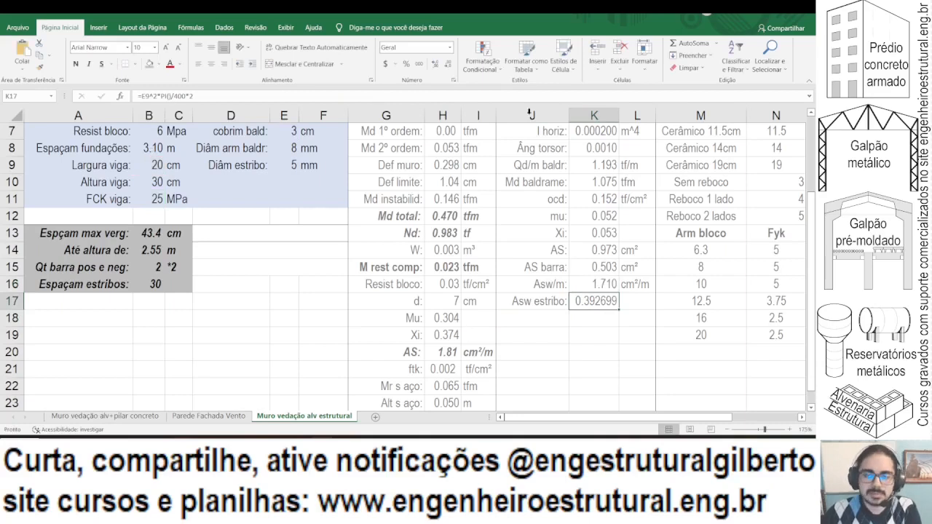
Step: Show the stirrup area in K17 with three decimals and enter its unit cm²/m in L17
{"action": "left_click", "coordinate": [448, 63]}
{"action": "left_click", "coordinate": [448, 64]}
{"action": "left_click", "coordinate": [448, 63]}
{"action": "left_click", "coordinate": [628, 305]}
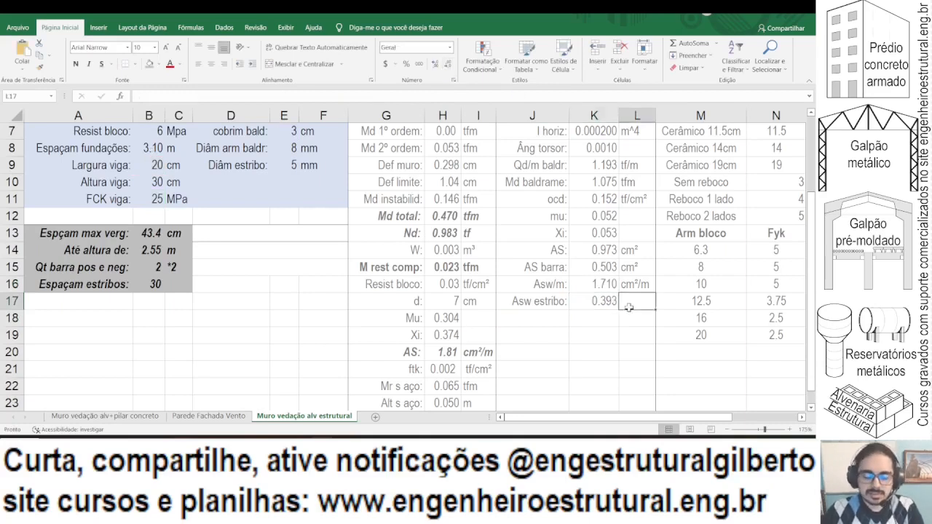
{"action": "type", "text": "cm²/m"}
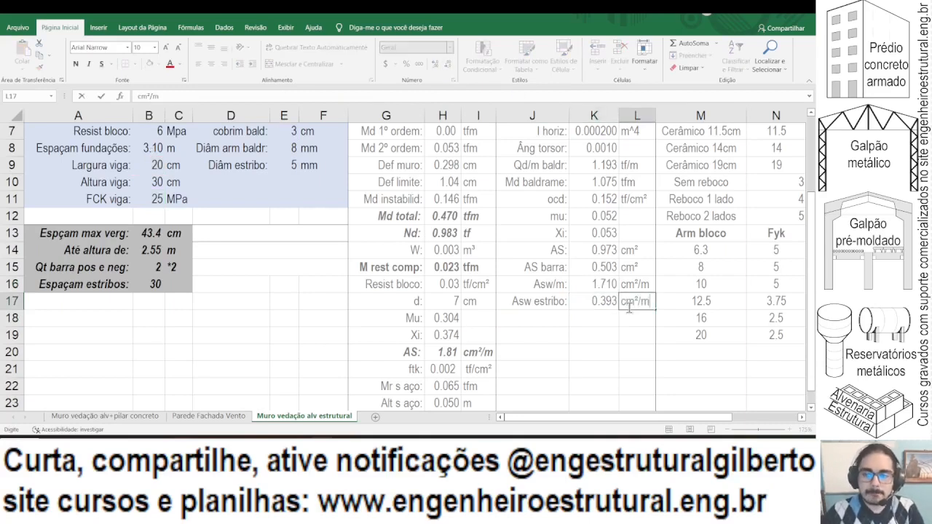
{"action": "key", "text": "Return"}
{"action": "key", "text": "Left"}
{"action": "key", "text": "Up"}
{"action": "key", "text": "Up"}
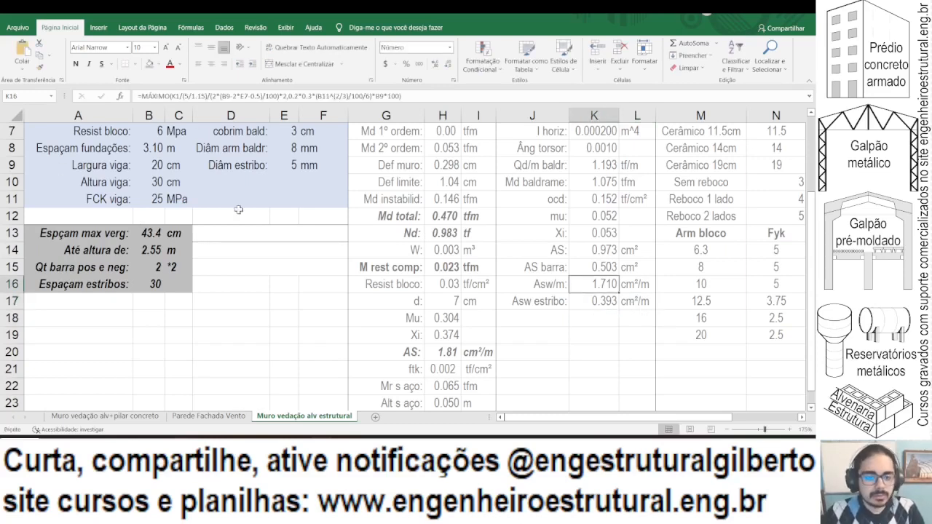
Step: Add K17/K16*100 as the second argument of the stirrup spacing's mínimo formula in B16
{"action": "left_click", "coordinate": [144, 281]}
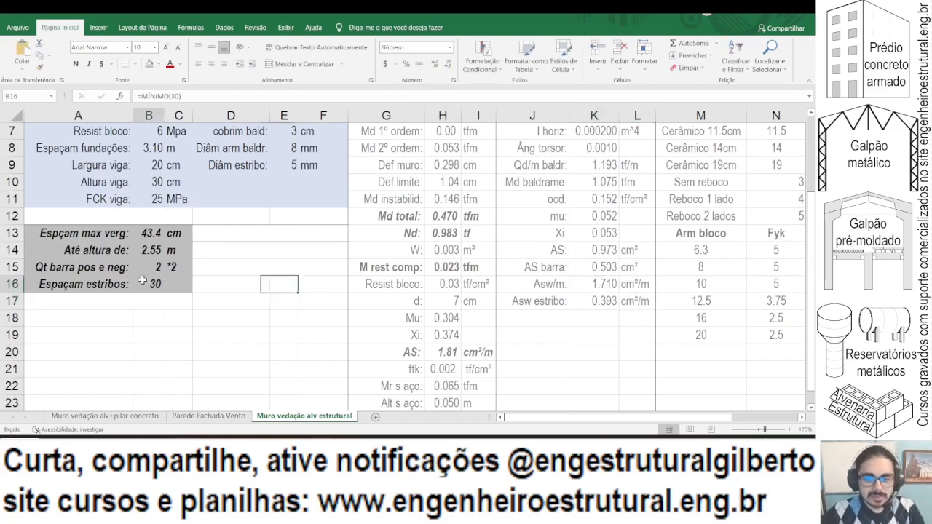
{"action": "left_click", "coordinate": [180, 95]}
{"action": "type", "text": ","}
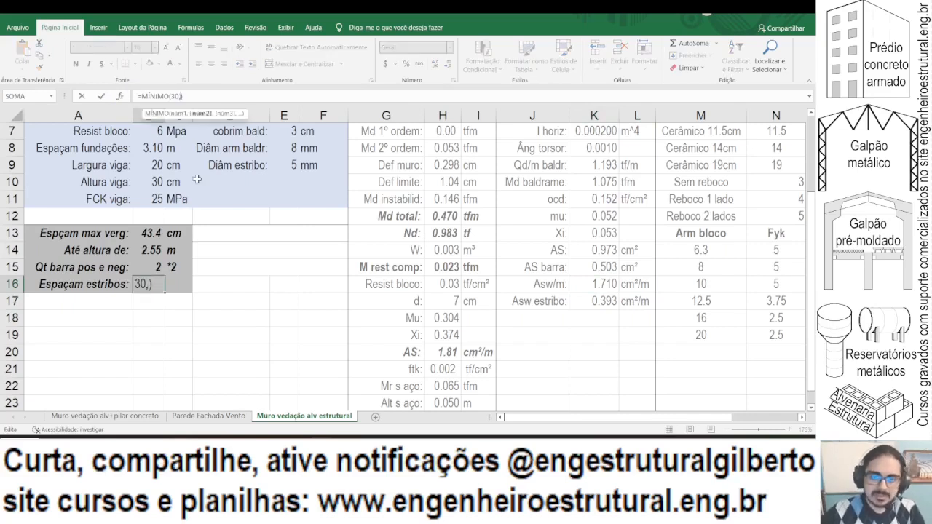
{"action": "left_click", "coordinate": [584, 304]}
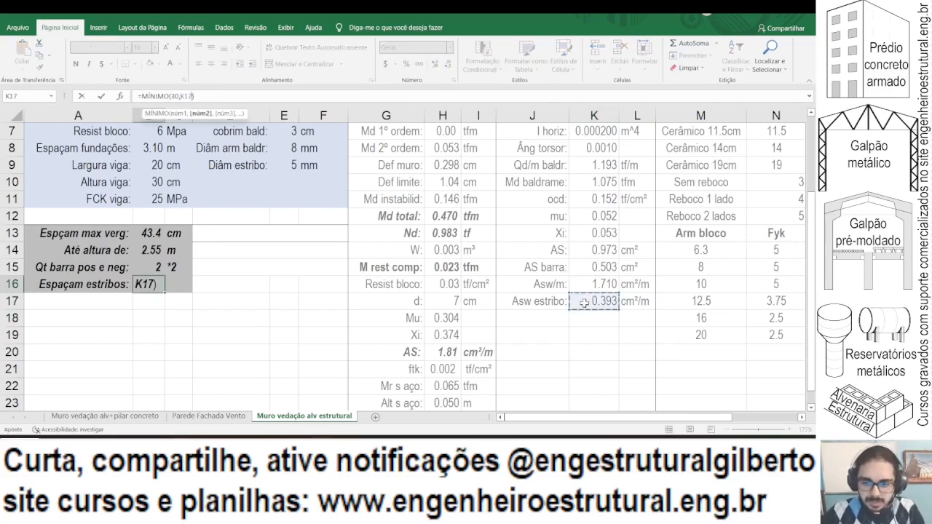
{"action": "type", "text": "/"}
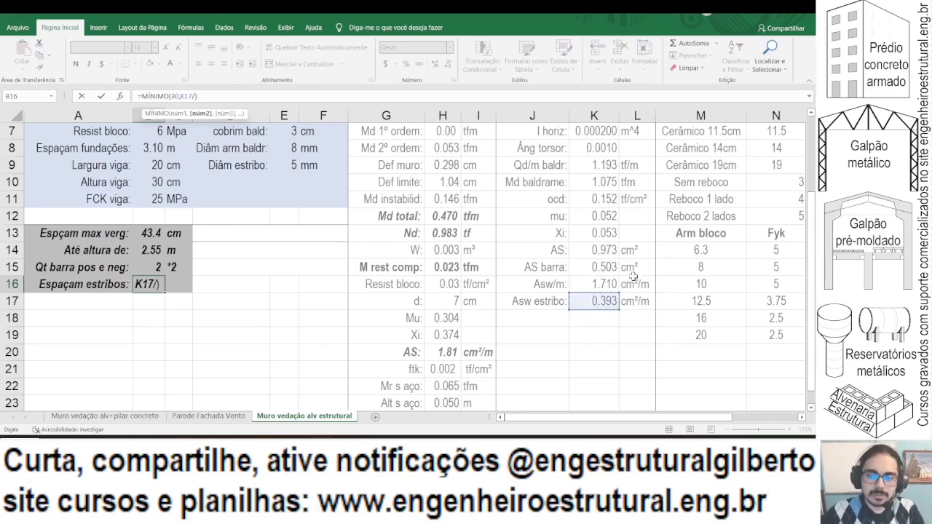
{"action": "left_click", "coordinate": [590, 283]}
{"action": "type", "text": "*10"}
{"action": "type", "text": "0"}
{"action": "key", "text": "Return"}
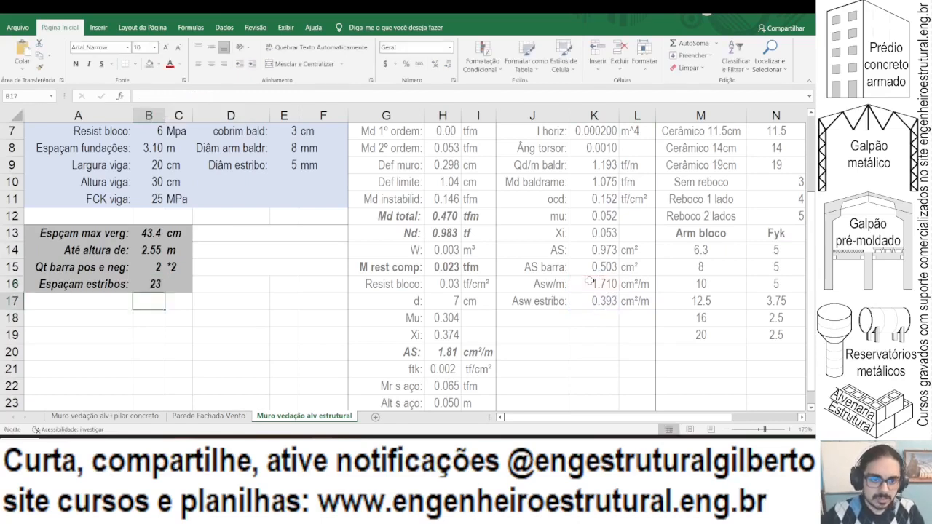
{"action": "key", "text": "Up"}
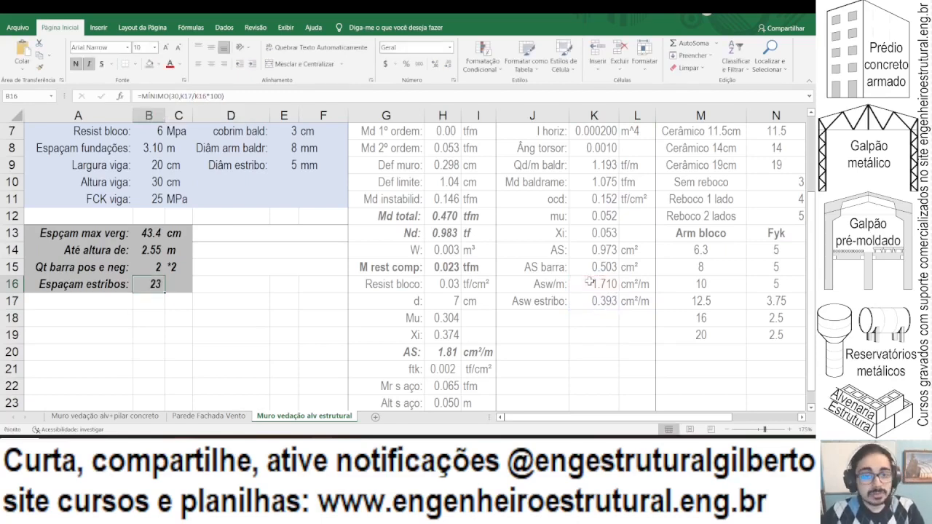
Step: Add 0.6*(B10-E7-E9/10-E8/20) as the third argument of the mínimo formula in B16
{"action": "left_click", "coordinate": [216, 96]}
{"action": "type", "text": ","}
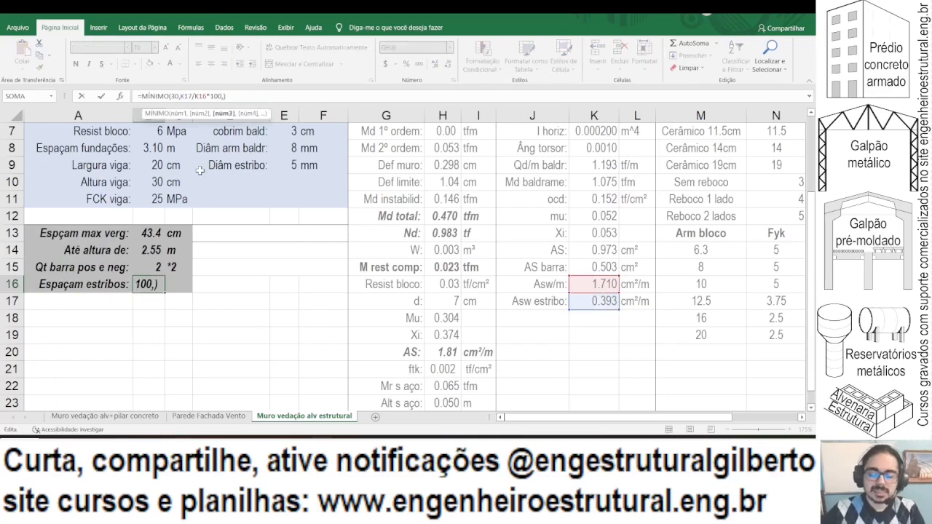
{"action": "type", "text": "0.6*"}
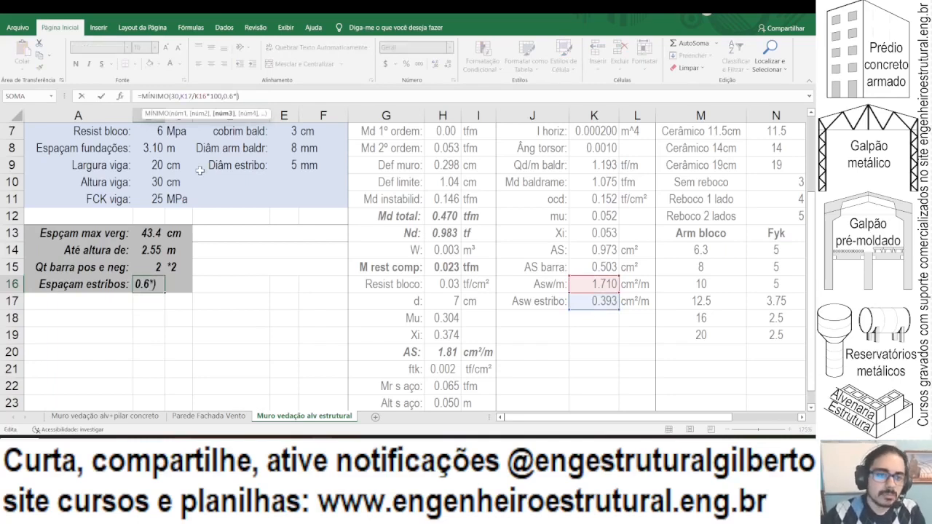
{"action": "scroll", "coordinate": [199, 170], "scroll_direction": "up", "scroll_amount": 1}
{"action": "type", "text": "("}
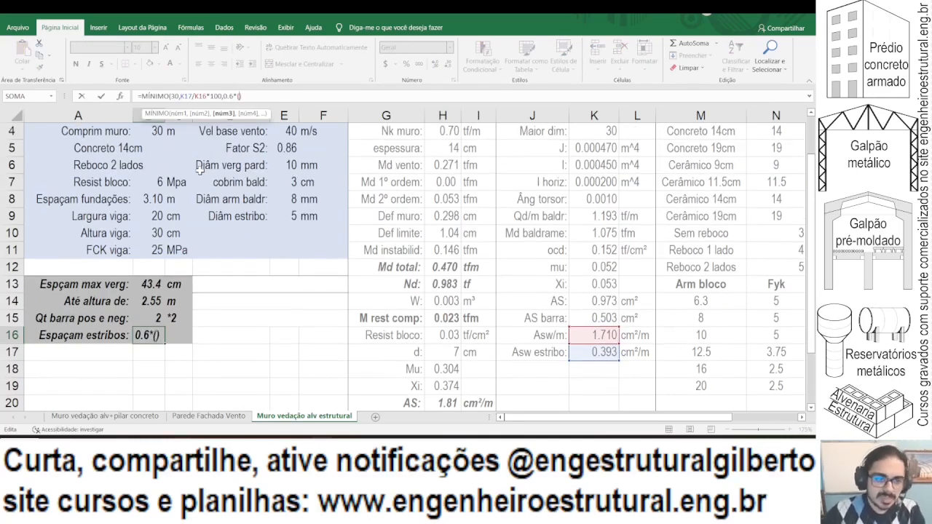
{"action": "left_click", "coordinate": [155, 233]}
{"action": "type", "text": "-"}
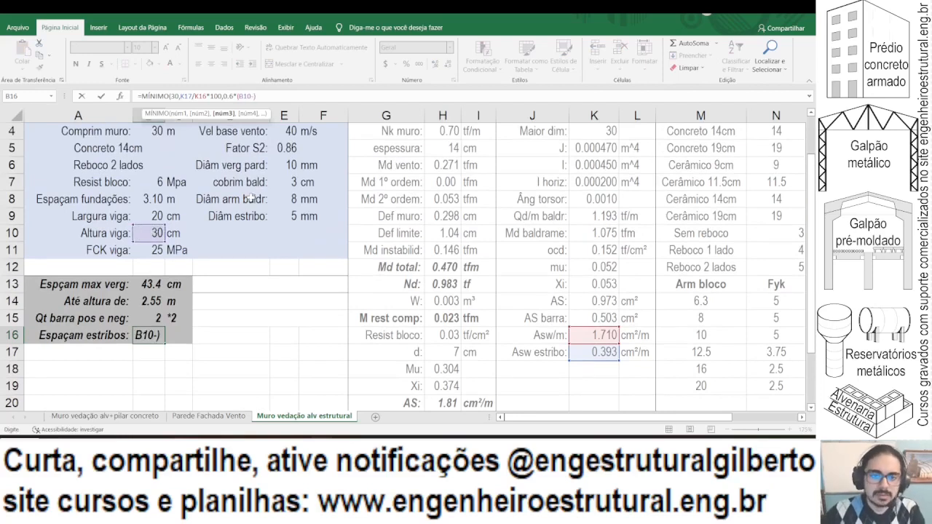
{"action": "left_click", "coordinate": [299, 185]}
{"action": "type", "text": "-"}
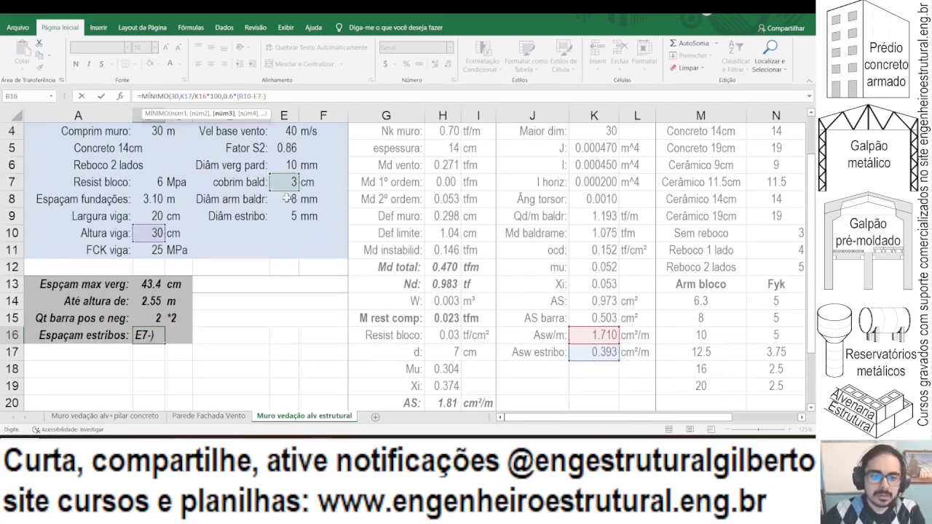
{"action": "left_click", "coordinate": [284, 216]}
{"action": "type", "text": "/10"}
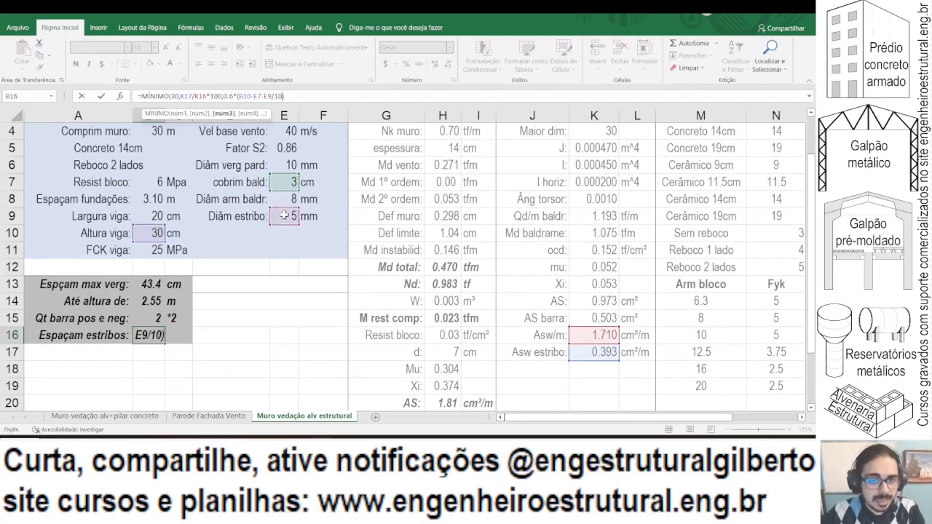
{"action": "type", "text": "-"}
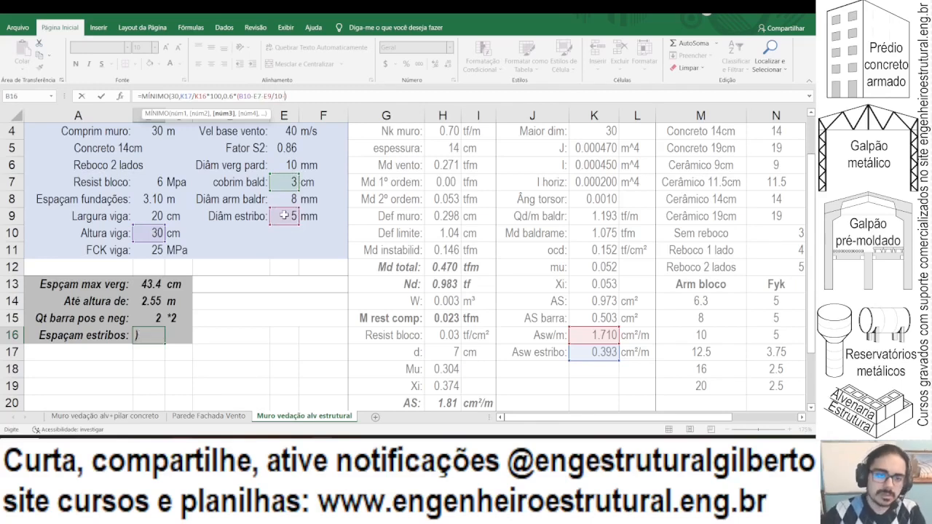
{"action": "left_click", "coordinate": [290, 199]}
{"action": "type", "text": "/20)"}
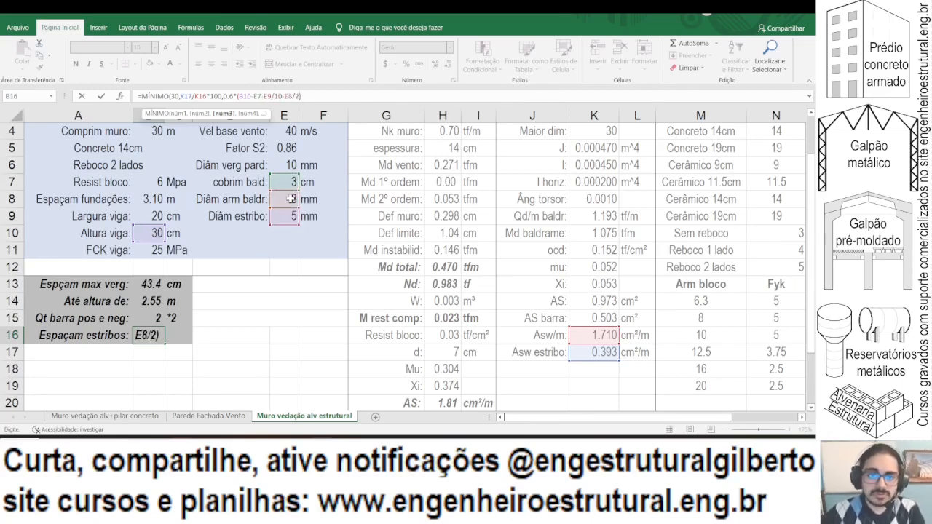
{"action": "type", "text": ")"}
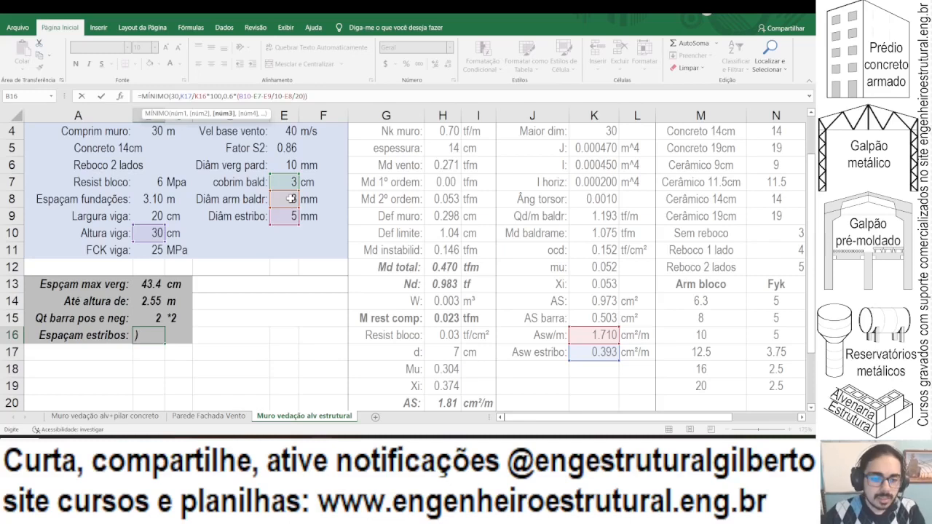
{"action": "key", "text": "ctrl+Return"}
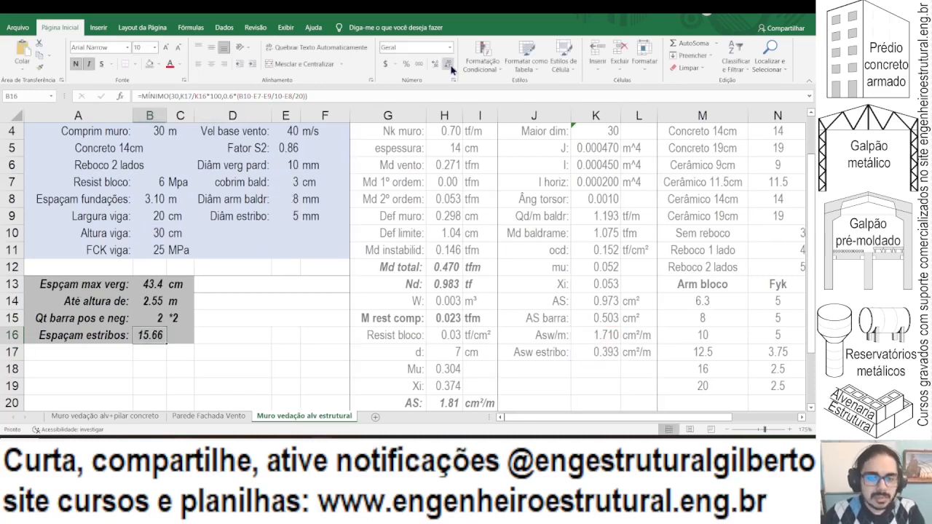
Step: Wrap the stirrup spacing formula in B16 in ARREDONDAR.PARA.BAIXO with 0 digits
{"action": "left_click", "coordinate": [448, 64]}
{"action": "left_click", "coordinate": [141, 95]}
{"action": "type", "text": "a"}
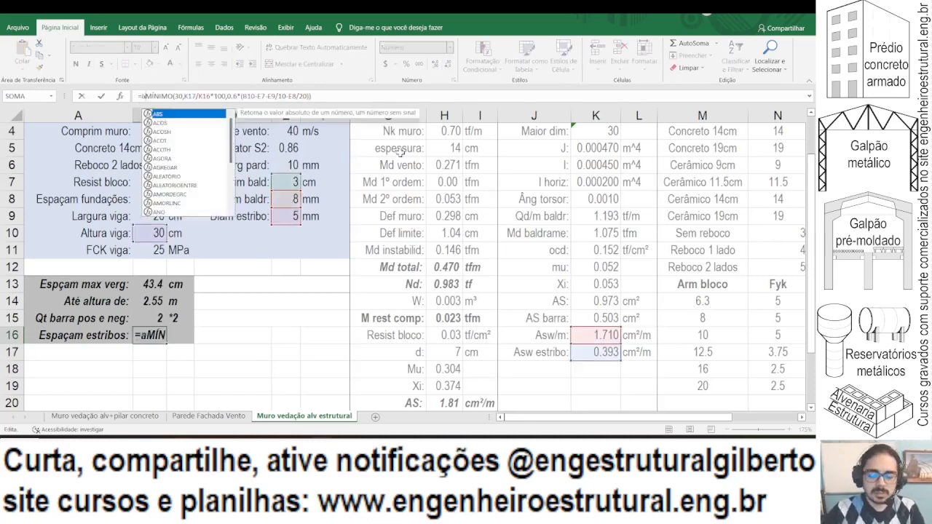
{"action": "type", "text": "rredonda"}
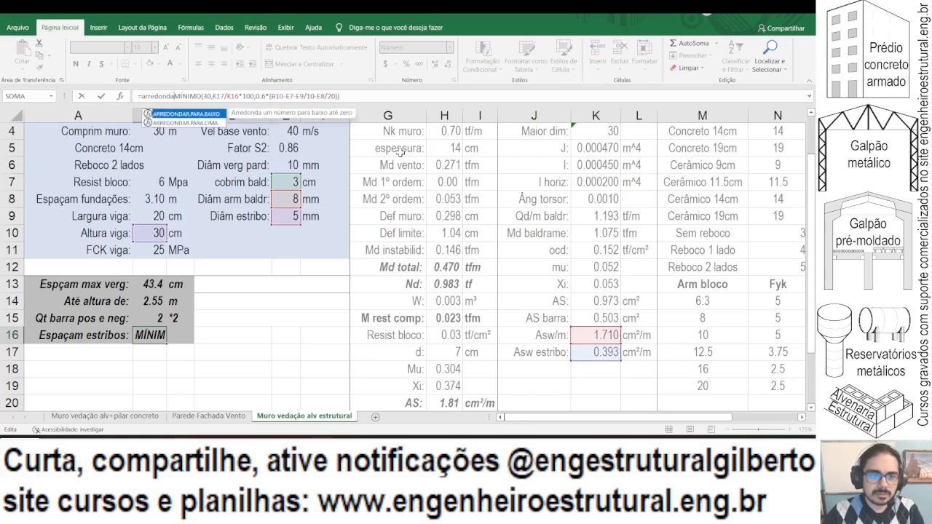
{"action": "type", "text": "r.para.b"}
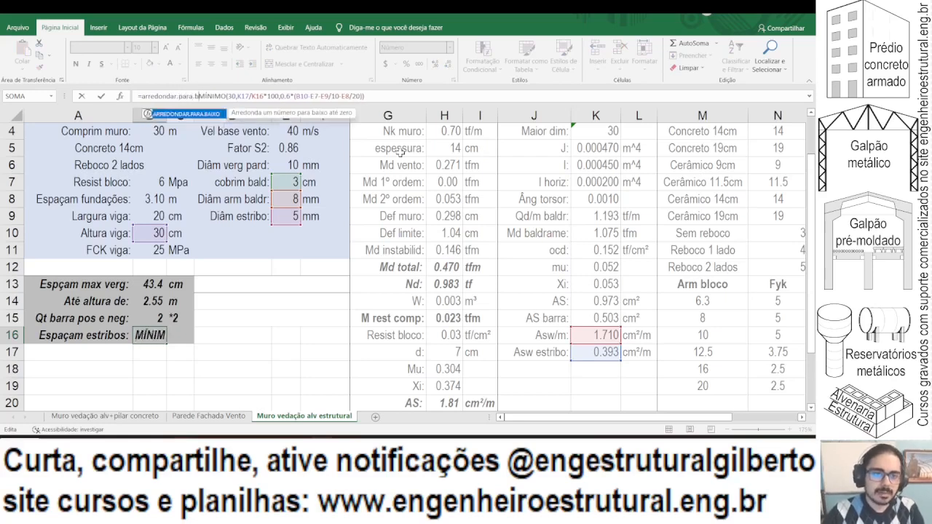
{"action": "type", "text": "aixo("}
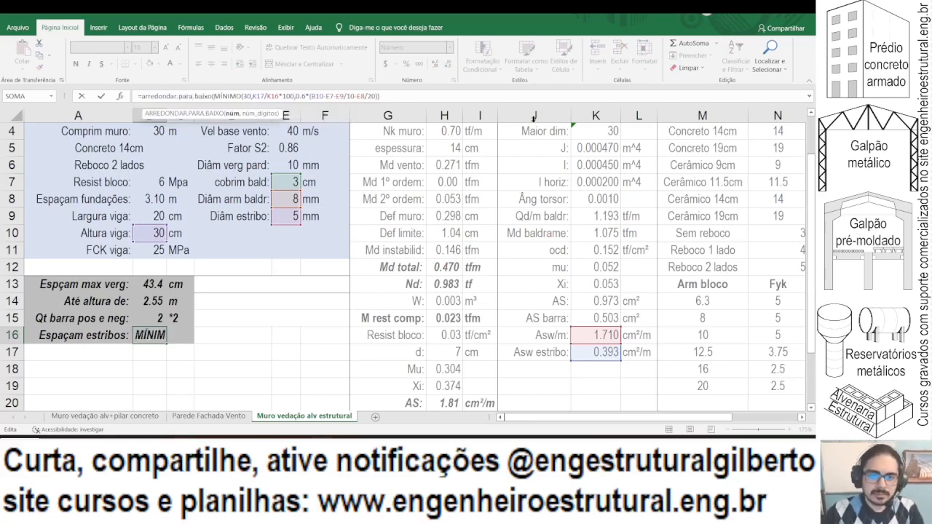
{"action": "left_click", "coordinate": [482, 96]}
{"action": "type", "text": ",0)"}
{"action": "key", "text": "Tab"}
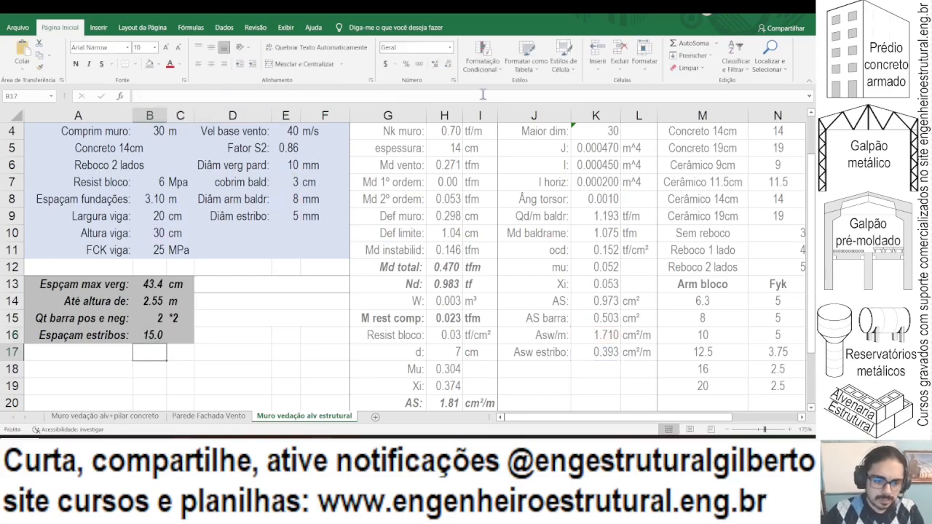
Step: Enter the unit cm in C16 and show the stirrup spacing in B16 without decimals
{"action": "key", "text": "Left"}
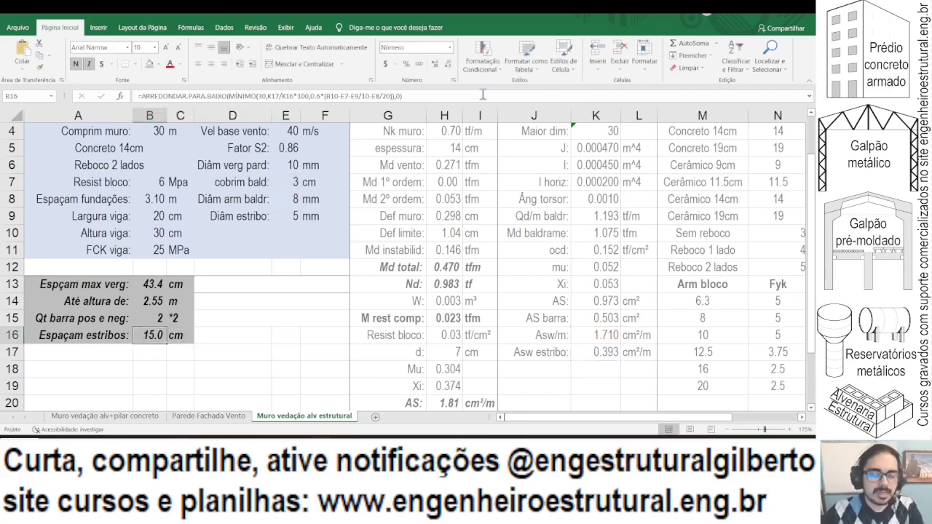
{"action": "left_click", "coordinate": [447, 66]}
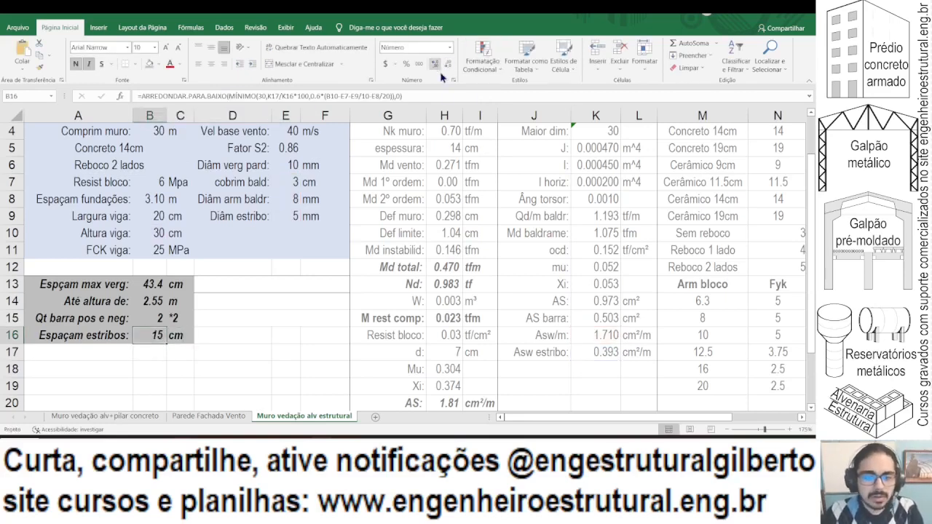
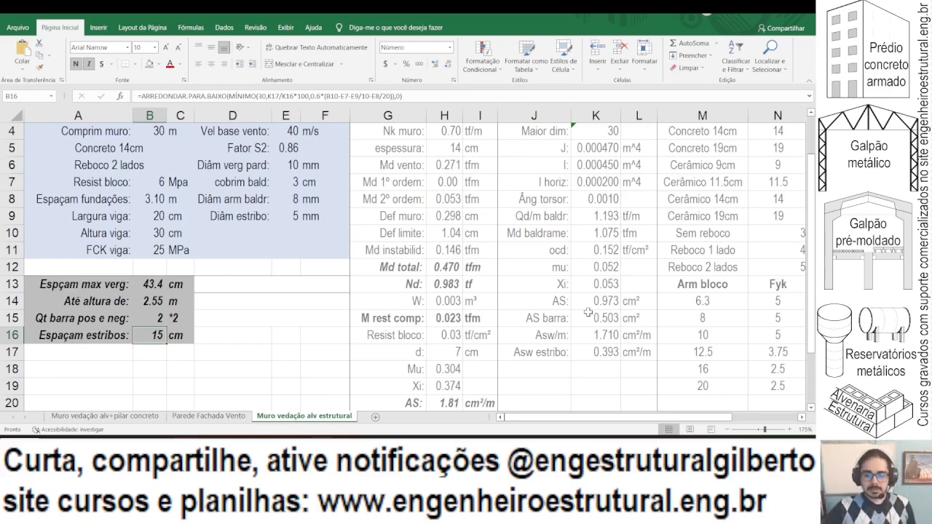
Step: Copy the full Asw/m formula text from K16 into K18, below the stirrup area
{"action": "scroll", "coordinate": [589, 311], "scroll_direction": "down", "scroll_amount": 1}
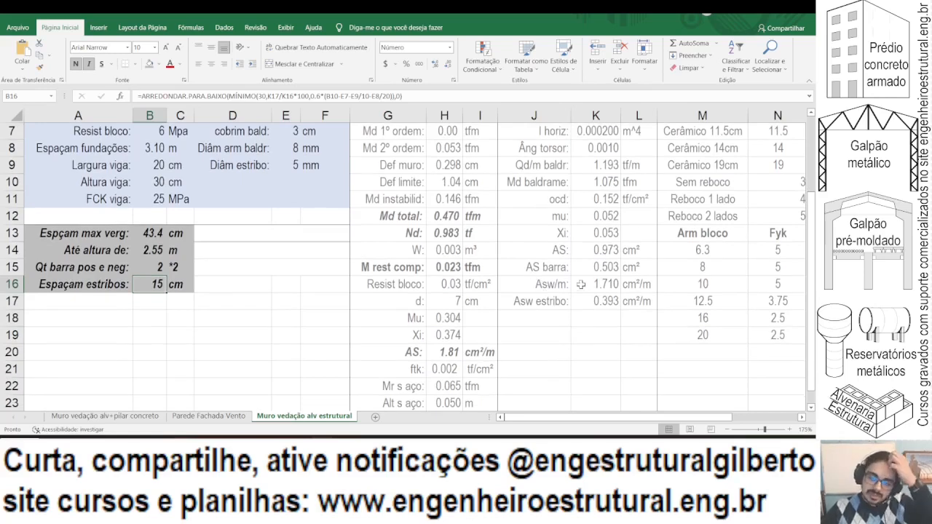
{"action": "left_click", "coordinate": [581, 284]}
{"action": "left_click", "coordinate": [628, 96]}
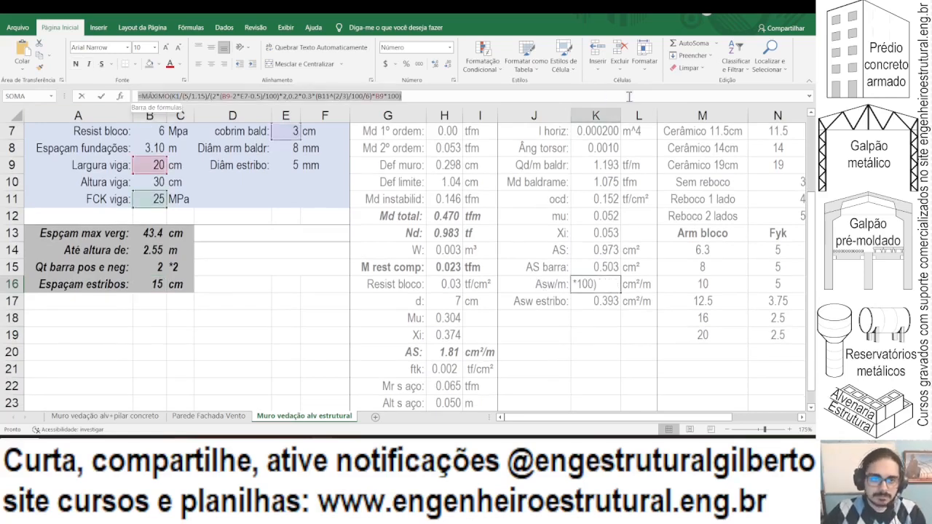
{"action": "key", "text": "Return"}
{"action": "key", "text": "Return"}
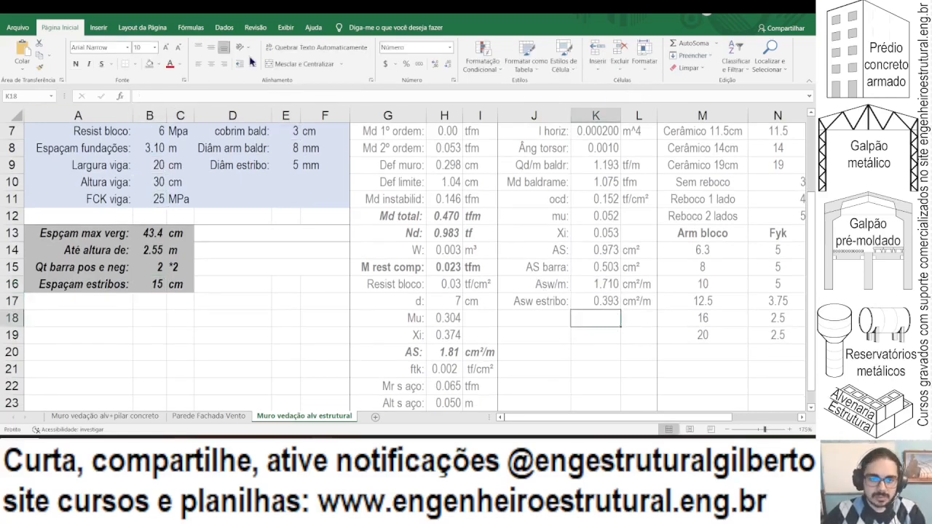
{"action": "left_click", "coordinate": [191, 94]}
{"action": "type", "text": "=MÁXIMO(K1/(5/1.15)/(2*(B9-2*E7-0.5)/100)*2,0.2*0.3*(B11^(2/3)/100/6)*B9*100)"}
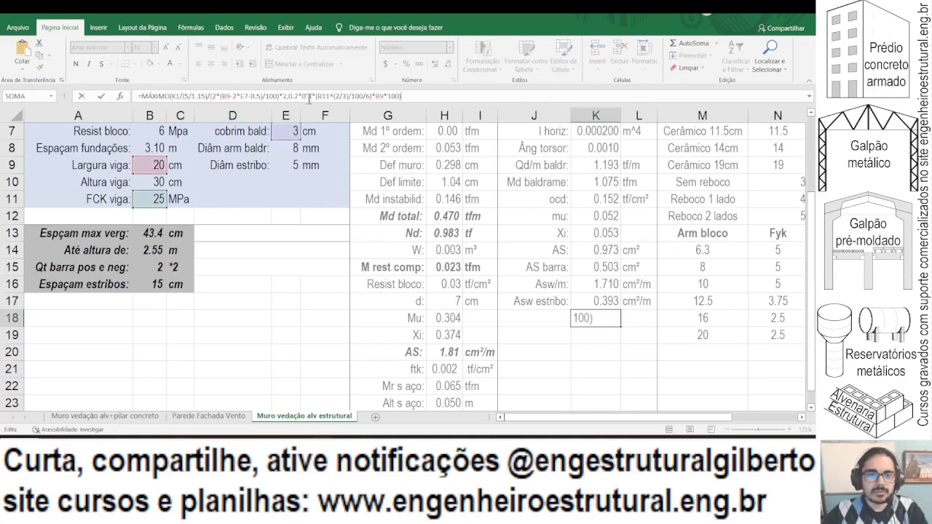
Step: Reduce the K18 formula to its first term without máximo: =(K1/(5/1.15)/(2*(B9-2*E7-0.5)/100)*2)
{"action": "left_click_drag", "start_coordinate": [289, 97], "coordinate": [402, 92]}
{"action": "key", "text": "Delete"}
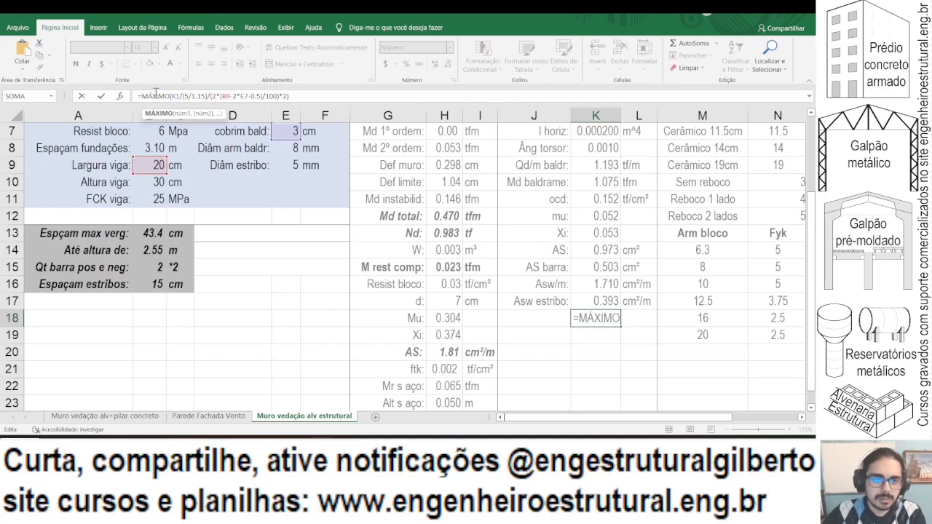
{"action": "key", "text": "Return"}
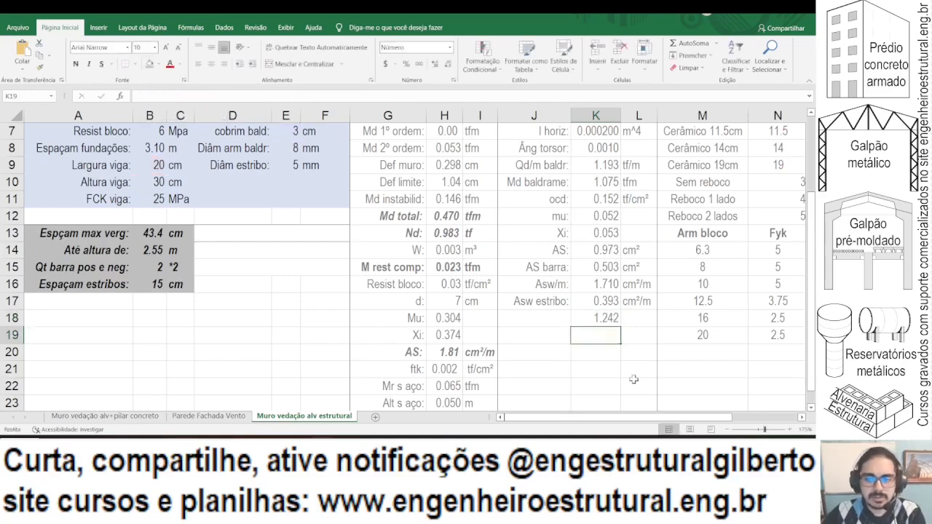
{"action": "left_click", "coordinate": [601, 319]}
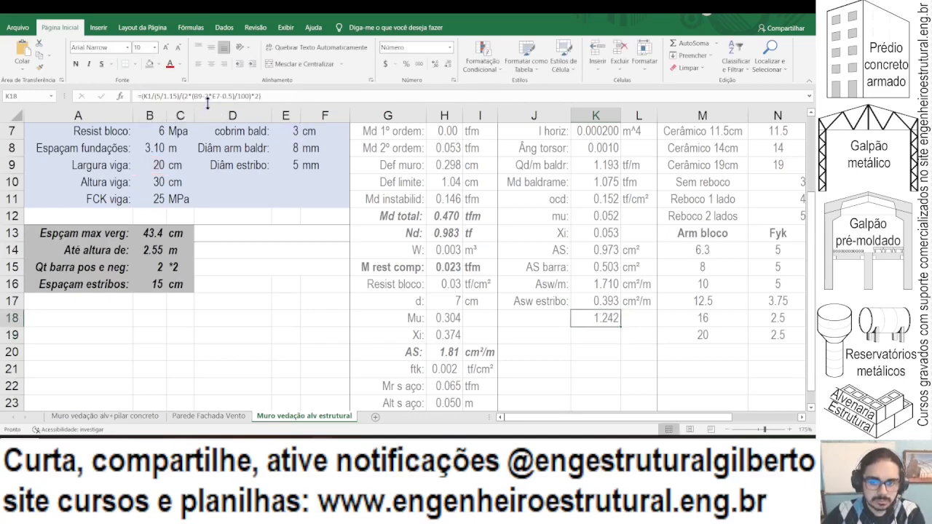
Step: Enter the unit cm² in L18 and the label "As horiz:" in J18 for the K18 result
{"action": "left_click", "coordinate": [644, 320]}
{"action": "type", "text": "cm"}
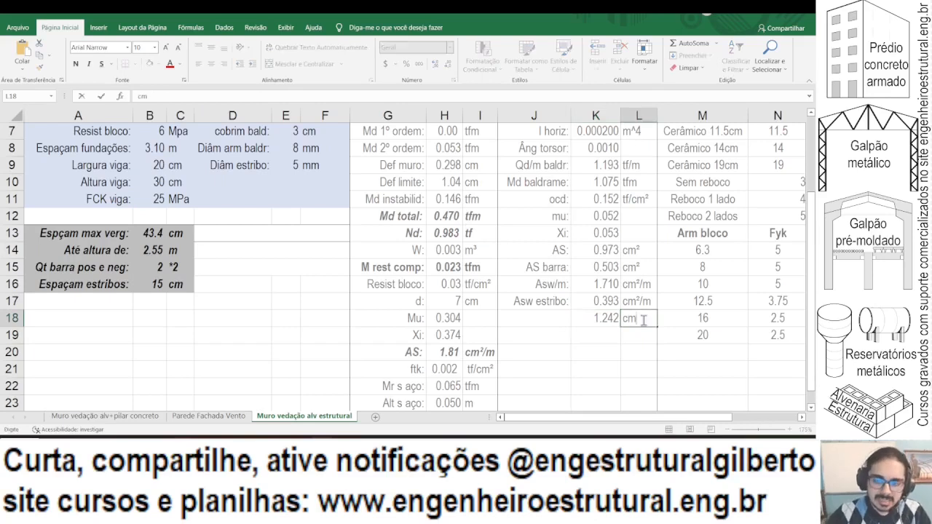
{"action": "key", "text": "Return"}
{"action": "key", "text": "Left"}
{"action": "key", "text": "Up"}
{"action": "key", "text": "Up"}
{"action": "key", "text": "Down"}
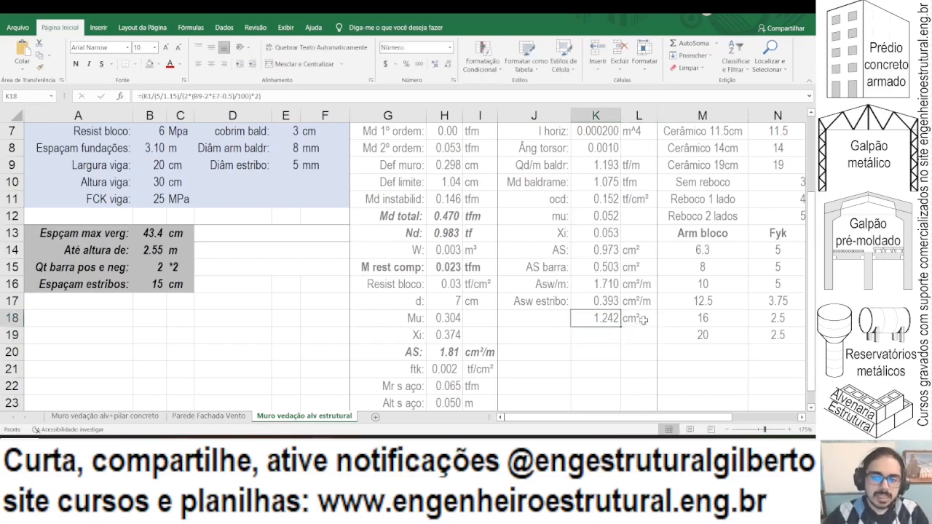
{"action": "key", "text": "Left"}
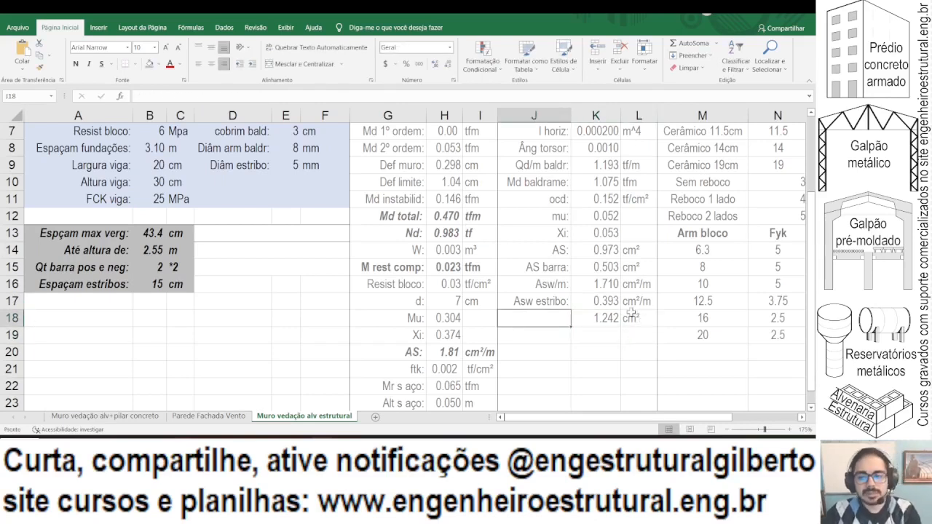
{"action": "type", "text": "As"}
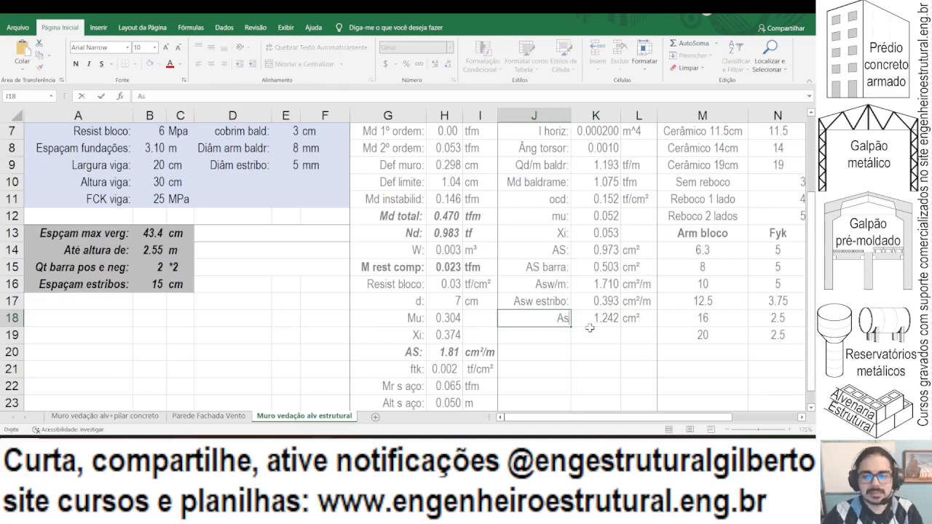
{"action": "type", "text": " horiz:"}
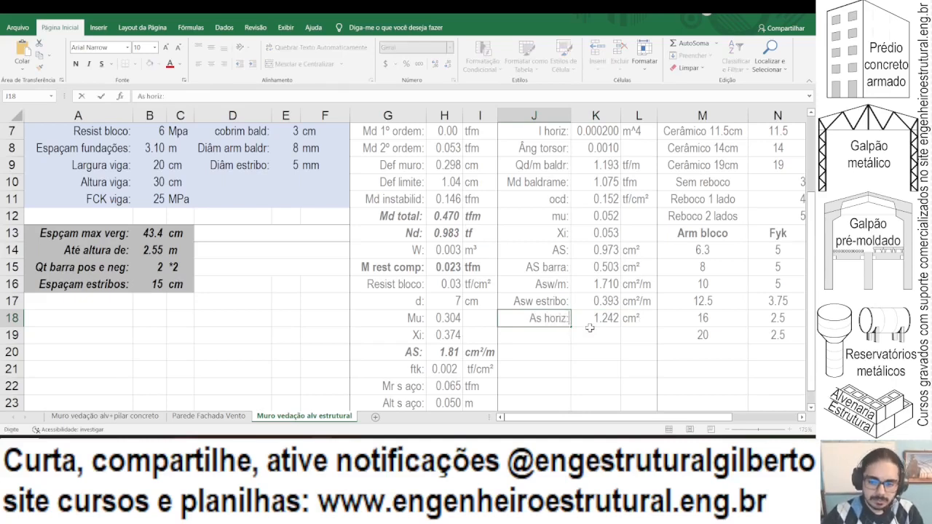
{"action": "key", "text": "Return"}
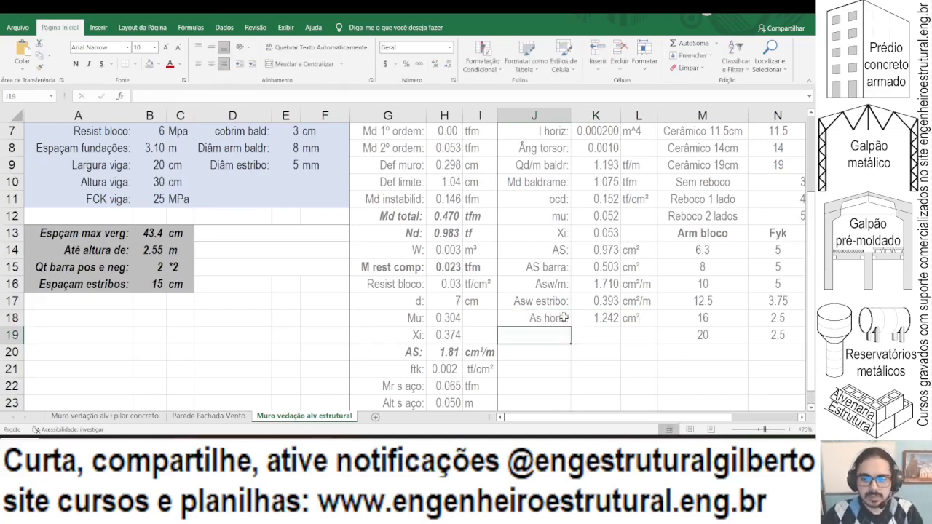
Step: Change the J18 label to "As longitd:" with a single colon
{"action": "left_click", "coordinate": [564, 318]}
{"action": "left_click_drag", "start_coordinate": [139, 96], "coordinate": [146, 97]}
{"action": "left_click", "coordinate": [146, 97]}
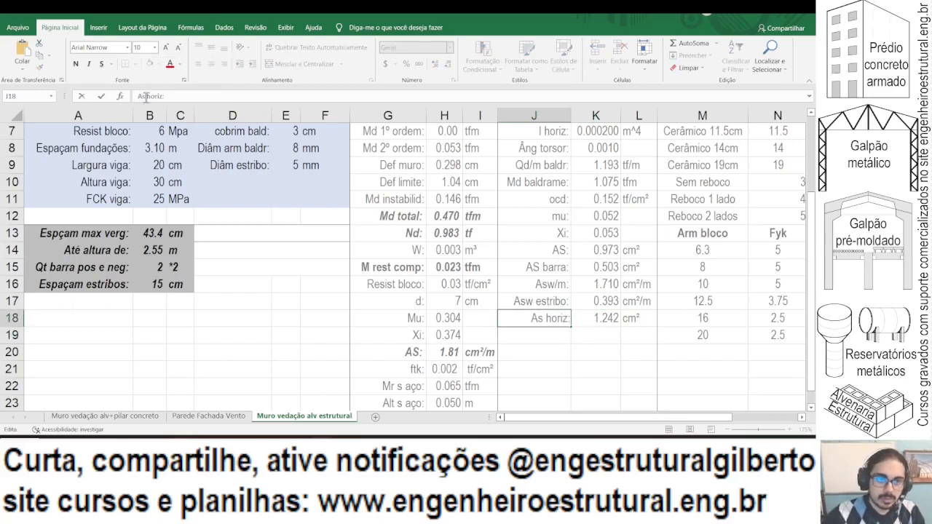
{"action": "double_click", "coordinate": [148, 96]}
{"action": "type", "text": "lo"}
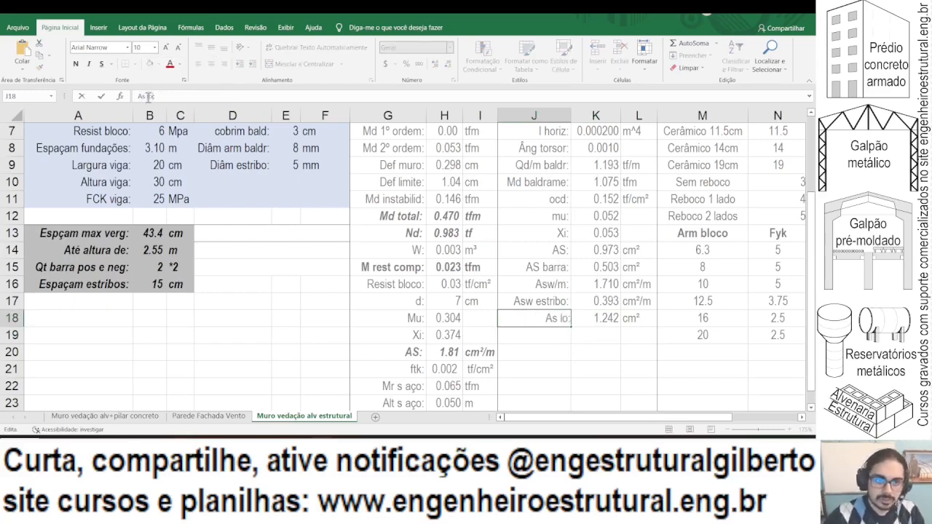
{"action": "type", "text": "ngitd:"}
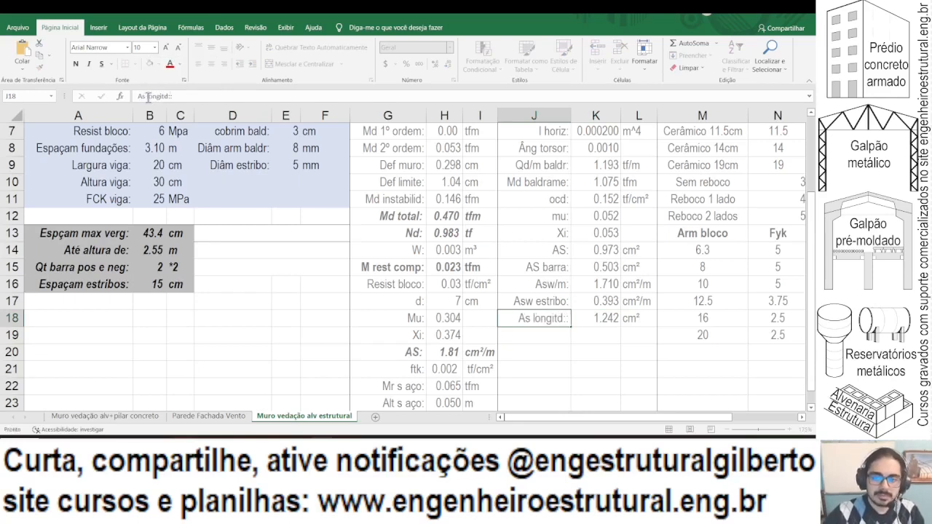
{"action": "key", "text": "Return"}
{"action": "key", "text": "Up"}
{"action": "left_click", "coordinate": [185, 97]}
{"action": "key", "text": "BackSpace"}
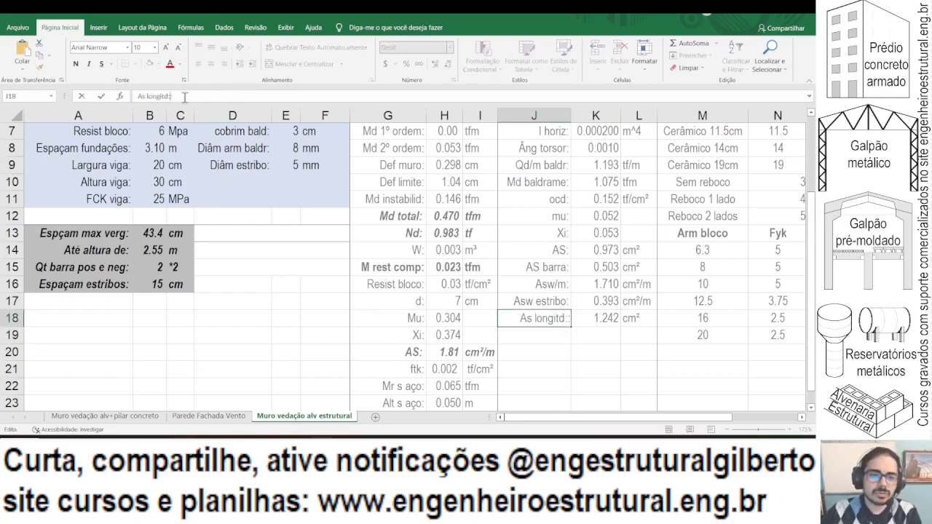
{"action": "key", "text": "Return"}
{"action": "left_click_drag", "start_coordinate": [542, 317], "coordinate": [625, 318]}
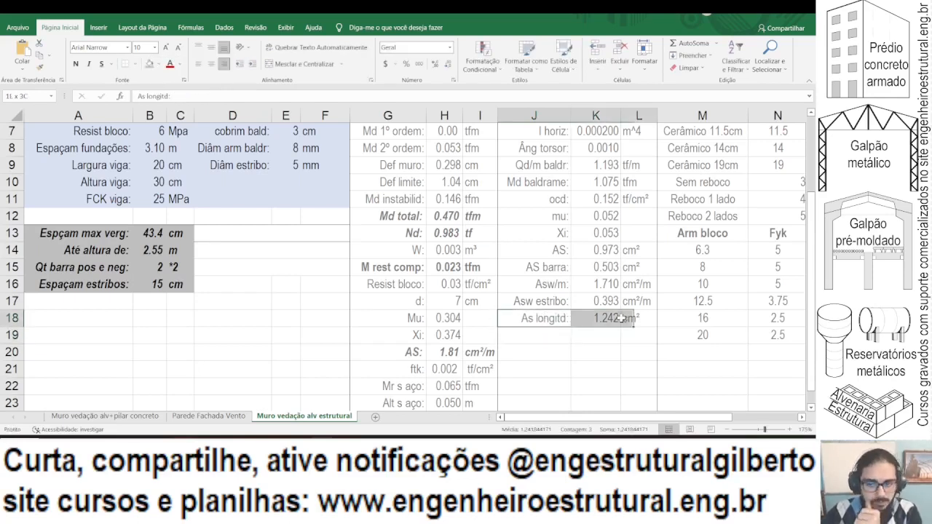
{"action": "left_click", "coordinate": [624, 369]}
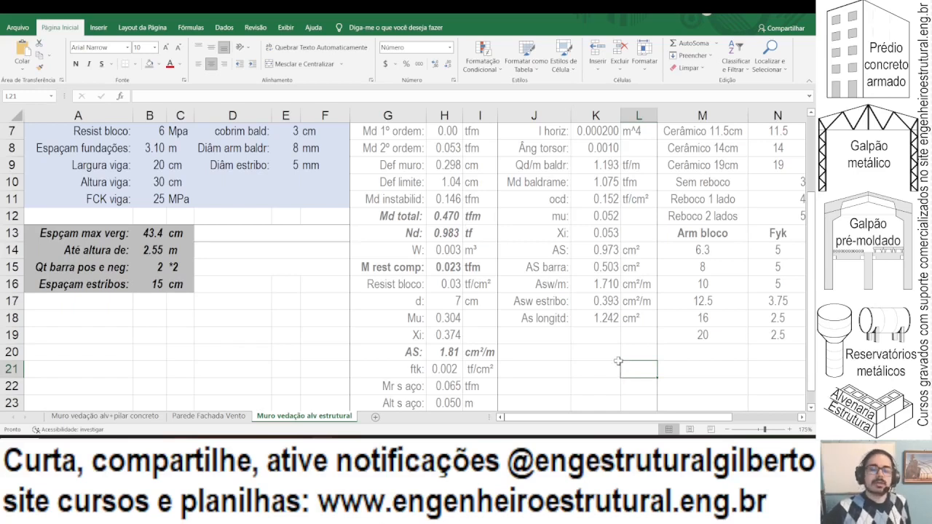
Step: Label J19 "AS restante:" and begin its K19 formula as four bar areas minus the required area: =K15*4-K14
{"action": "left_click", "coordinate": [515, 334]}
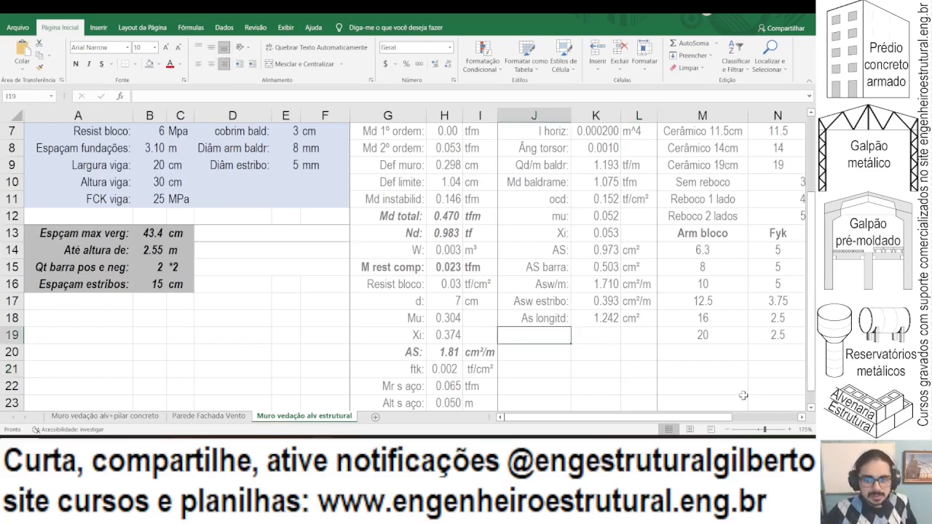
{"action": "type", "text": "AS restan"}
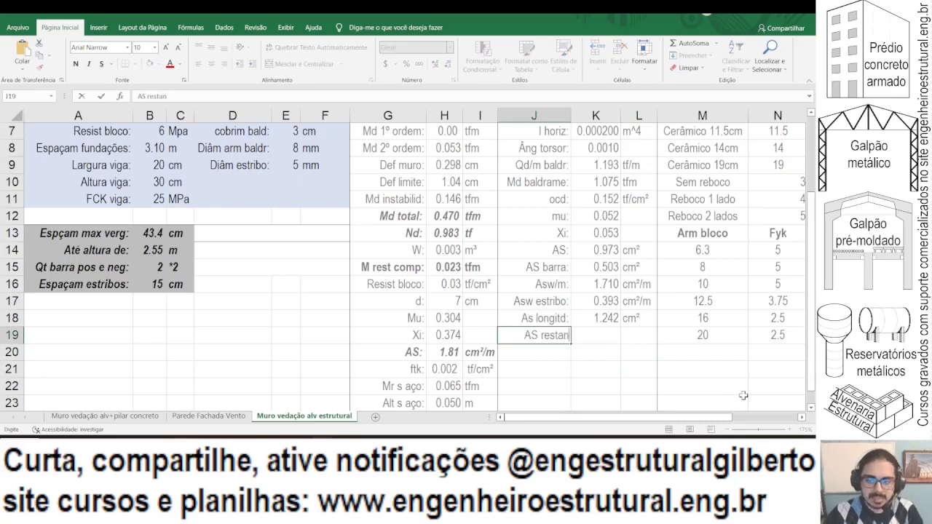
{"action": "type", "text": "te:="}
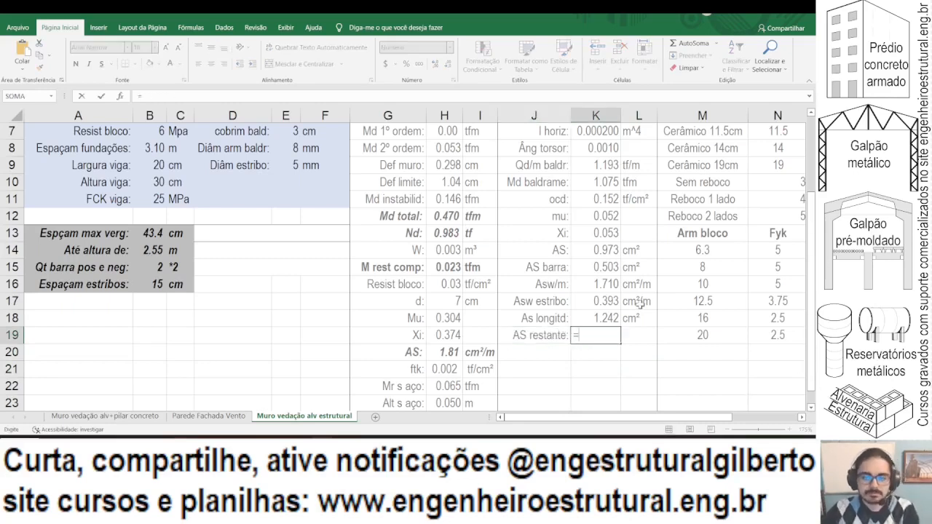
{"action": "left_click", "coordinate": [590, 270]}
{"action": "type", "text": "*"}
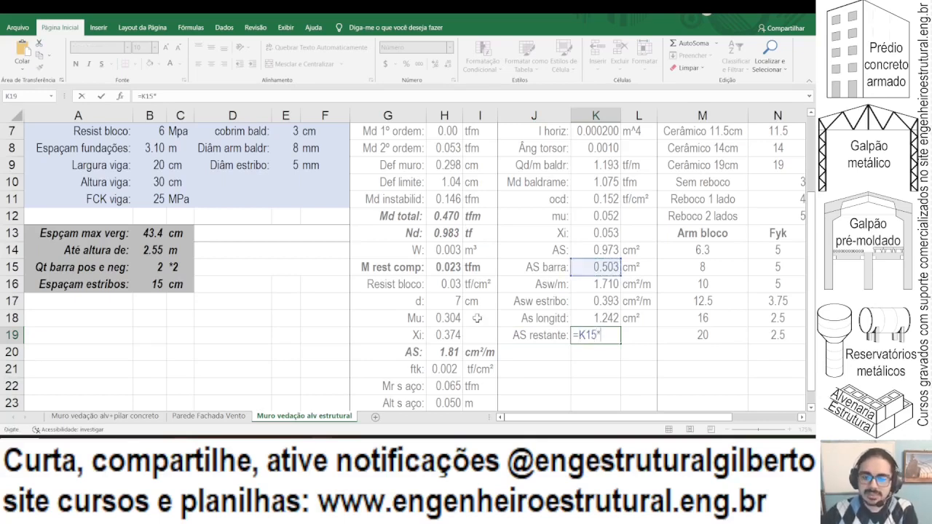
{"action": "type", "text": "4-"}
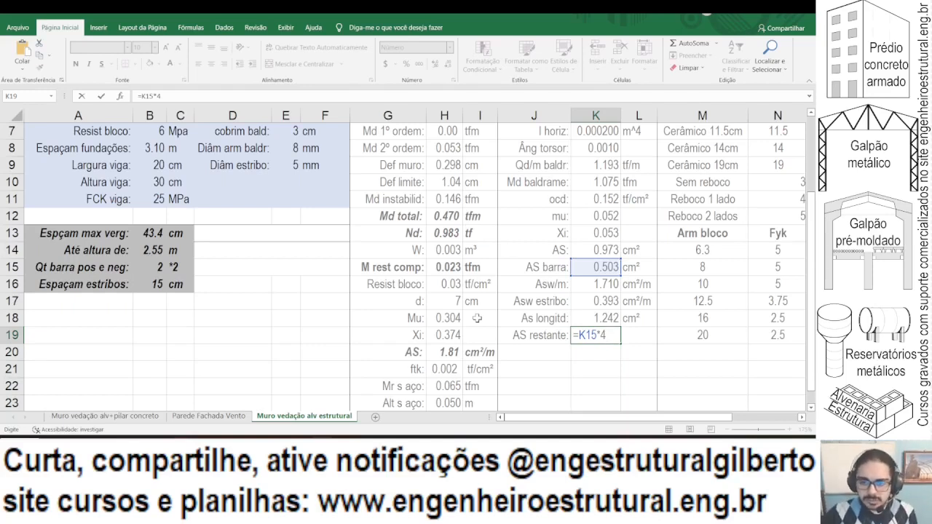
{"action": "left_click", "coordinate": [614, 255]}
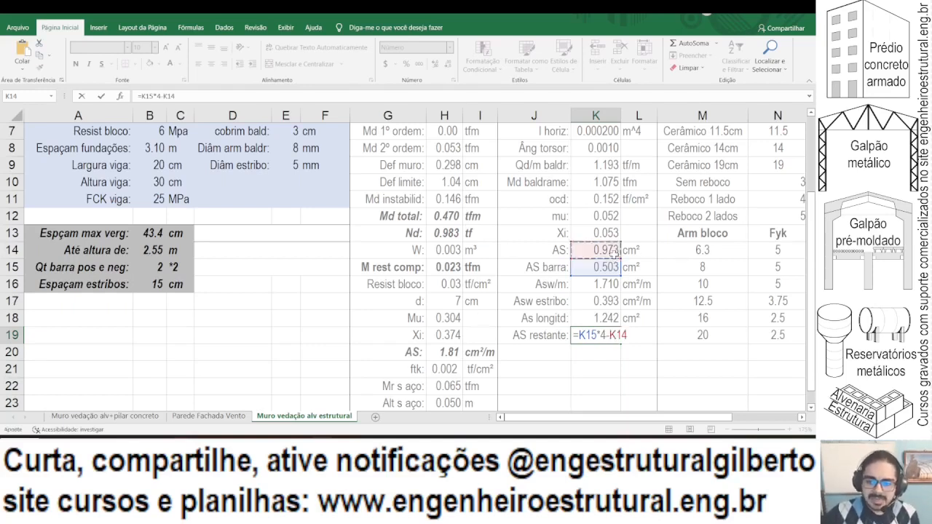
Step: Wrap the K19 formula in máximo with 2*K15 as the second argument: =máximo(K15*4-K14,2*K15)
{"action": "left_click", "coordinate": [141, 97]}
{"action": "type", "text": "máxim"}
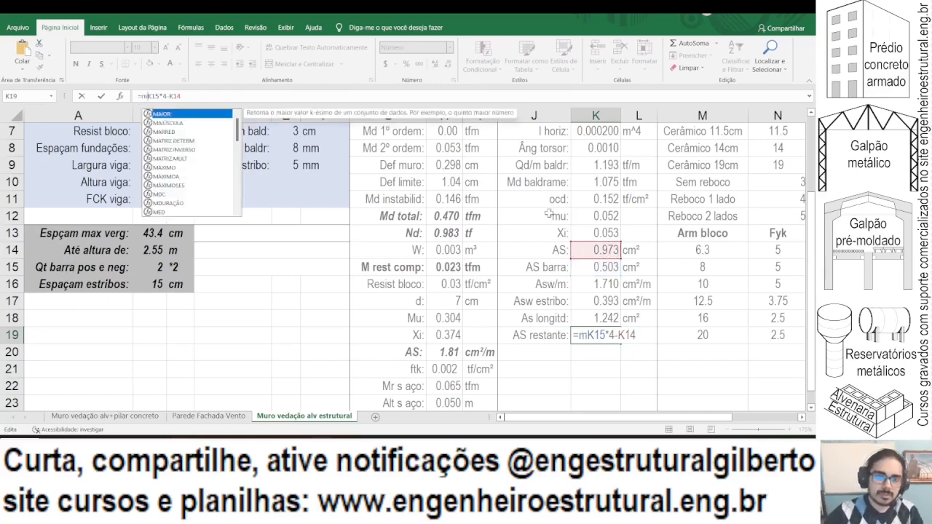
{"action": "type", "text": "o(K15*4-K14"}
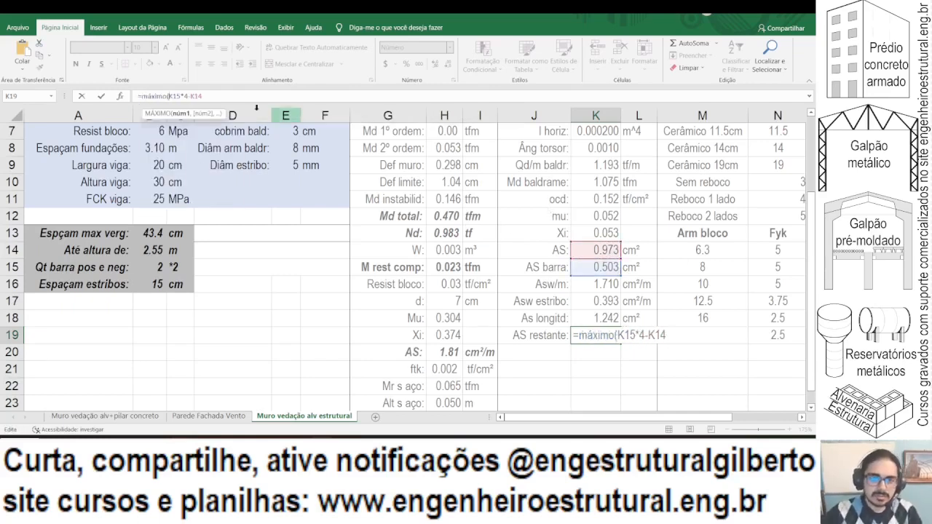
{"action": "type", "text": ","}
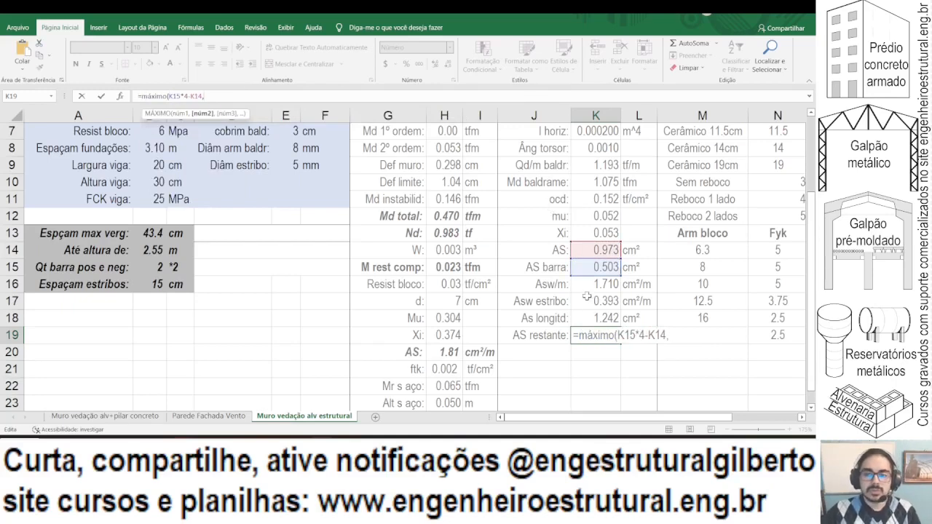
{"action": "type", "text": "2*"}
{"action": "left_click", "coordinate": [590, 270]}
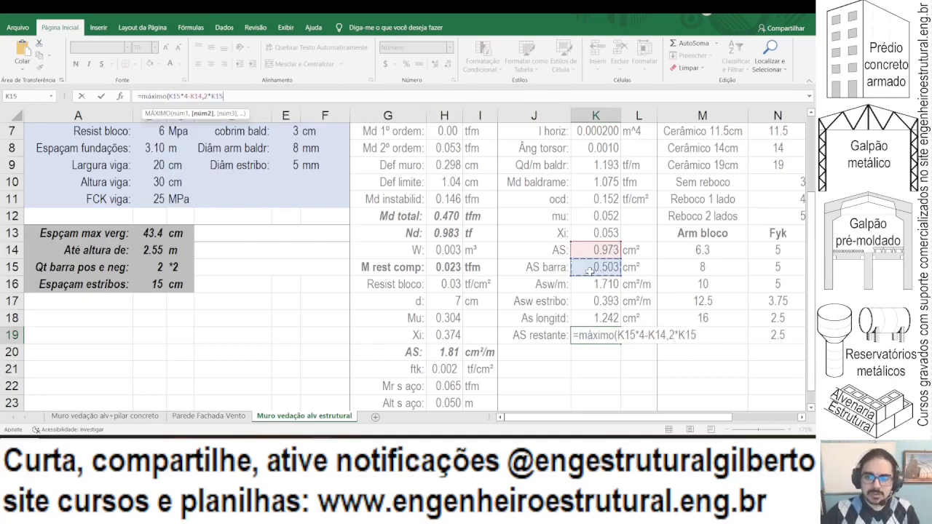
{"action": "type", "text": ")"}
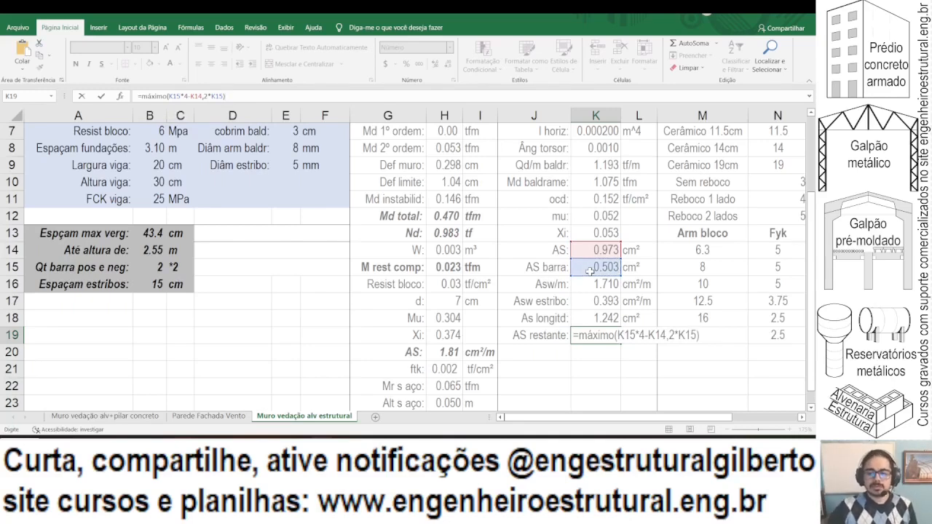
{"action": "key", "text": "Return"}
Step: Enter the unit cm² in L19 beside the remaining steel area
{"action": "key", "text": "Up"}
{"action": "key", "text": "Right"}
{"action": "key", "text": "Right"}
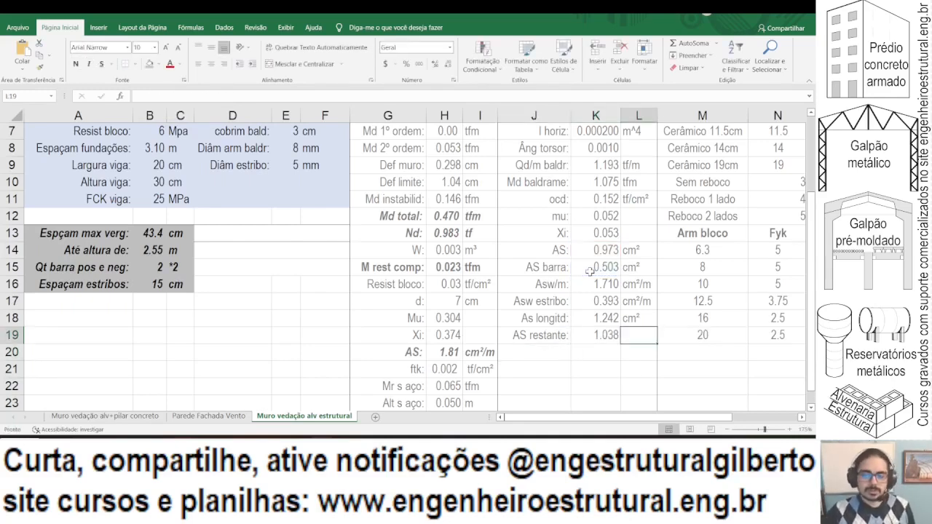
{"action": "type", "text": "cm²"}
{"action": "key", "text": "Return"}
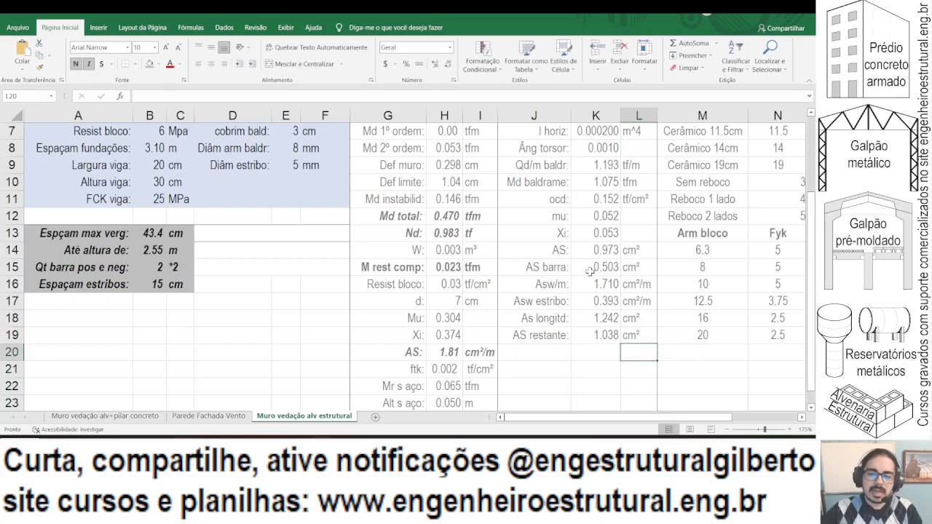
{"action": "left_click_drag", "start_coordinate": [552, 335], "coordinate": [628, 319]}
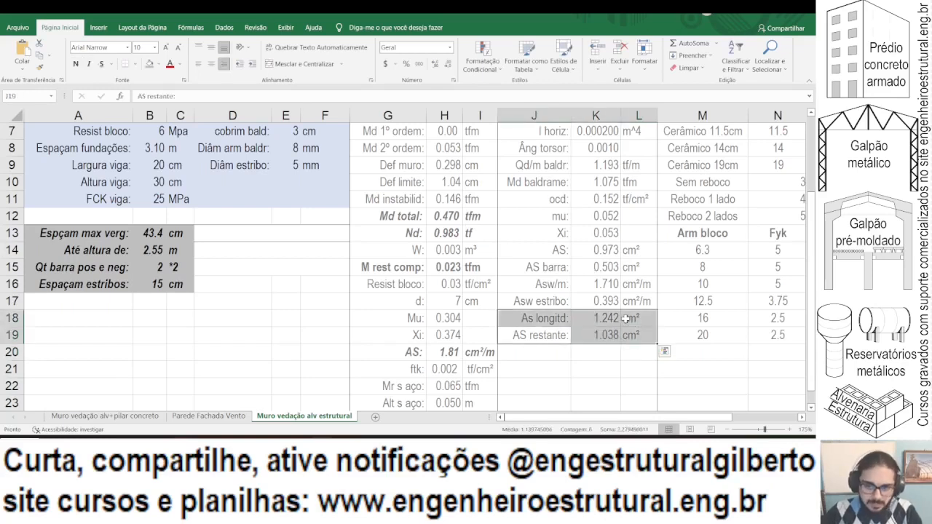
{"action": "left_click", "coordinate": [586, 320]}
{"action": "left_click_drag", "start_coordinate": [530, 319], "coordinate": [630, 319]}
{"action": "scroll", "coordinate": [630, 319], "scroll_direction": "down", "scroll_amount": 1}
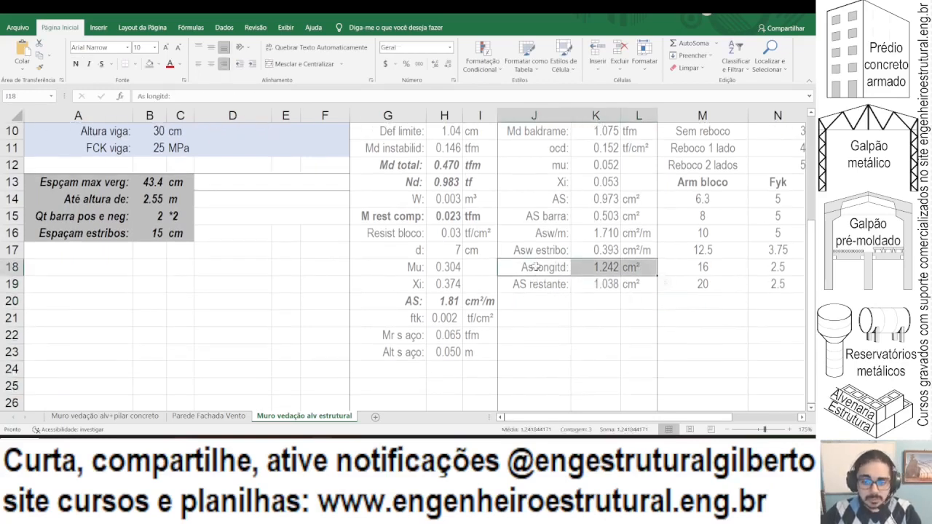
{"action": "left_click_drag", "start_coordinate": [535, 267], "coordinate": [628, 270]}
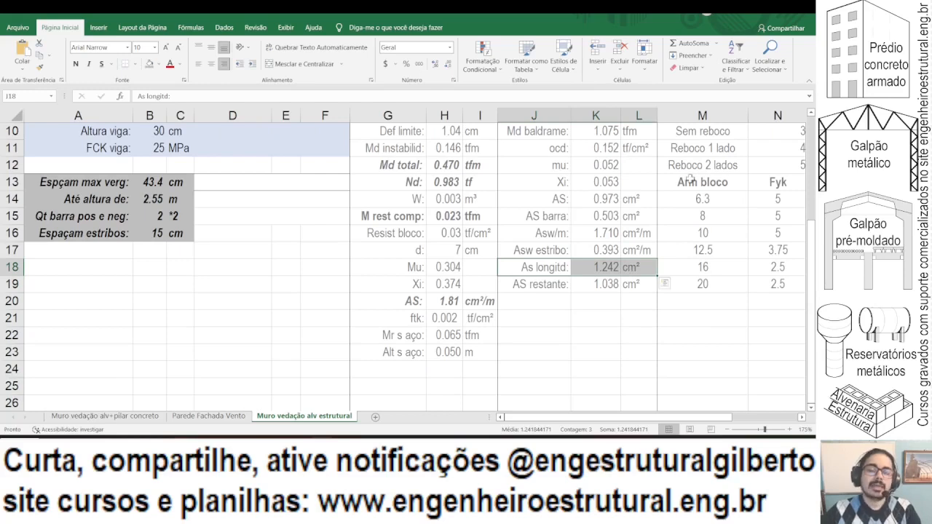
{"action": "left_click_drag", "start_coordinate": [535, 284], "coordinate": [631, 284]}
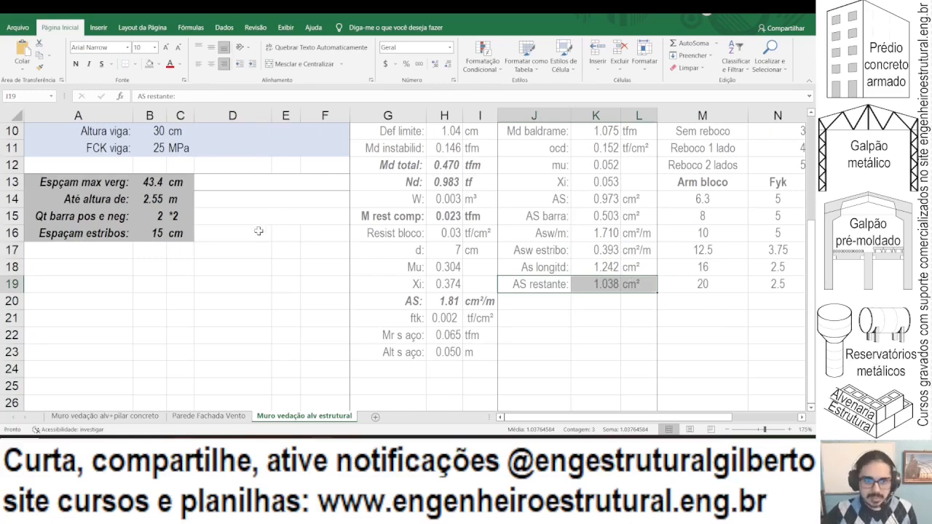
Step: Merge and center cells D16:F16 beside the stirrup spacing result
{"action": "left_click_drag", "start_coordinate": [259, 232], "coordinate": [307, 230]}
{"action": "left_click", "coordinate": [304, 63]}
{"action": "scroll", "coordinate": [210, 304], "scroll_direction": "up", "scroll_amount": 1}
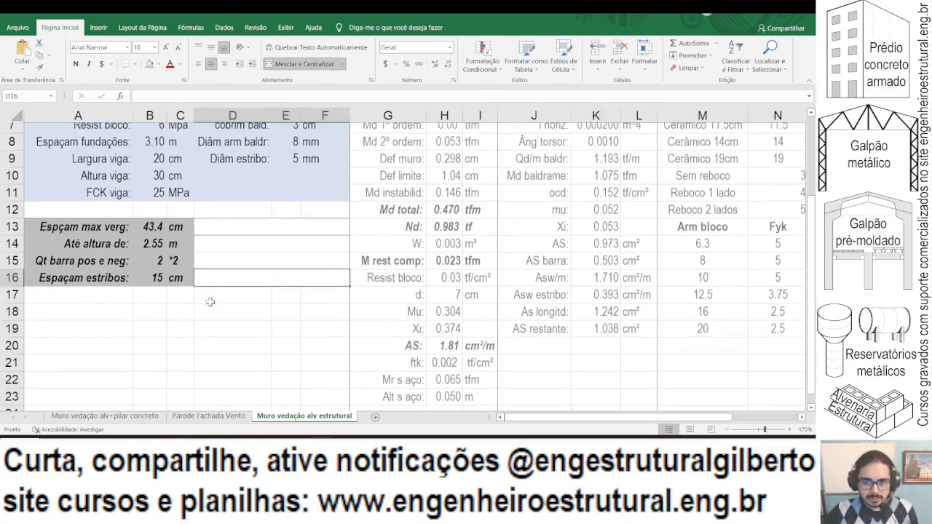
Step: Enter in D16 the check formula =SE(K18>K19,"Aumentar diâmetro arm long","") comparing required with remaining longitudinal steel
{"action": "type", "text": "=se("}
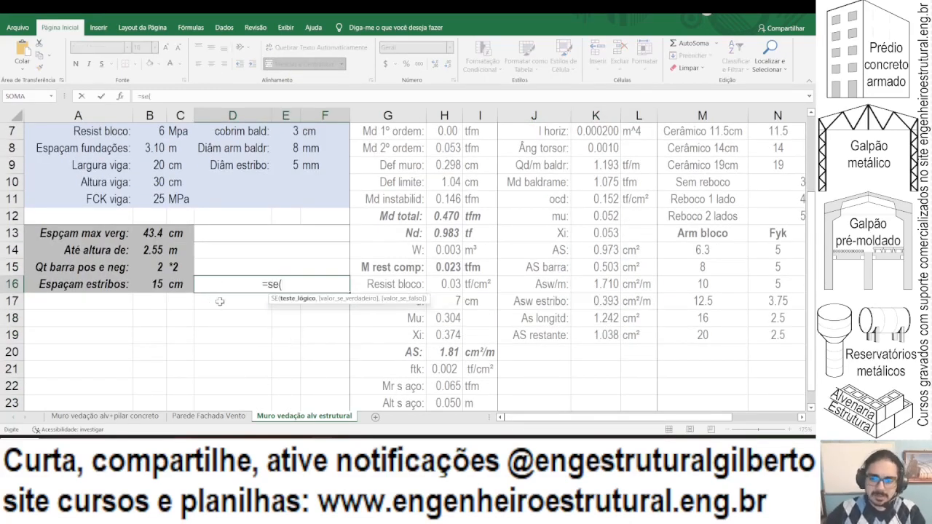
{"action": "left_click", "coordinate": [597, 318]}
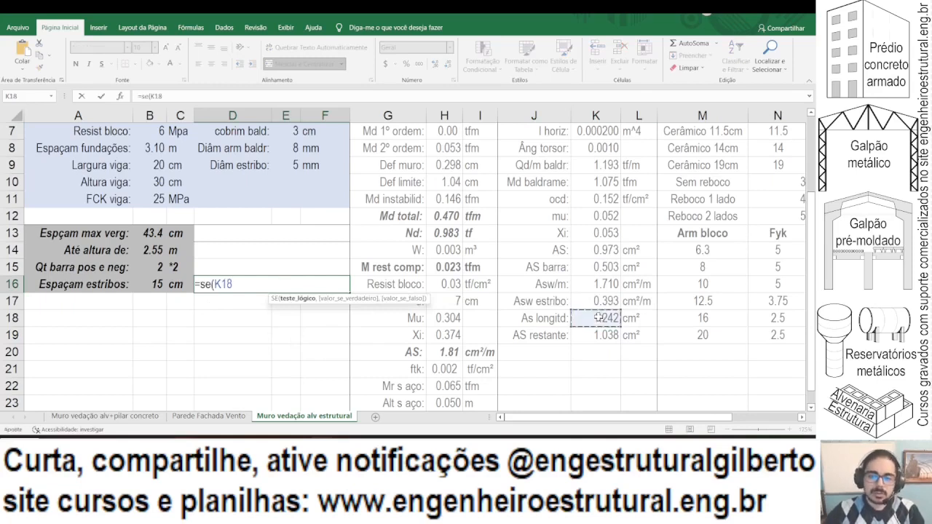
{"action": "type", "text": ">"}
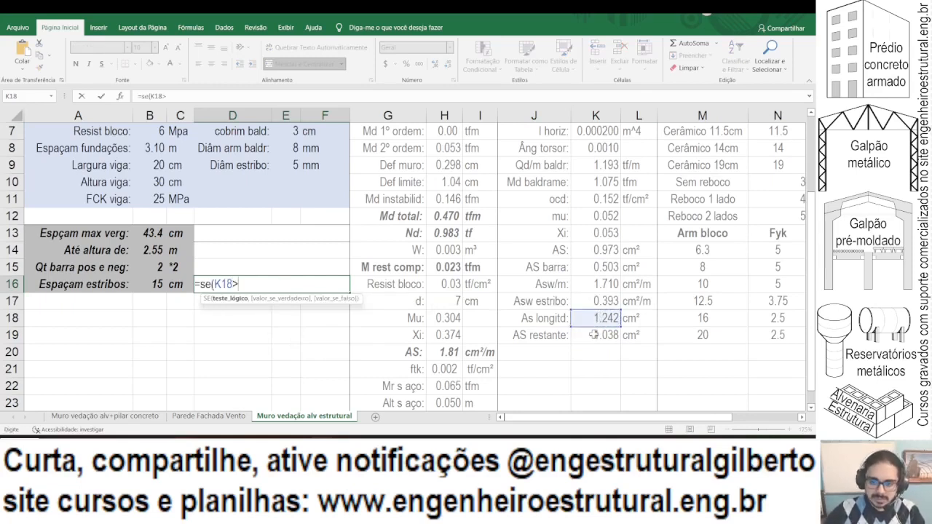
{"action": "left_click", "coordinate": [594, 335]}
{"action": "type", "text": ","}
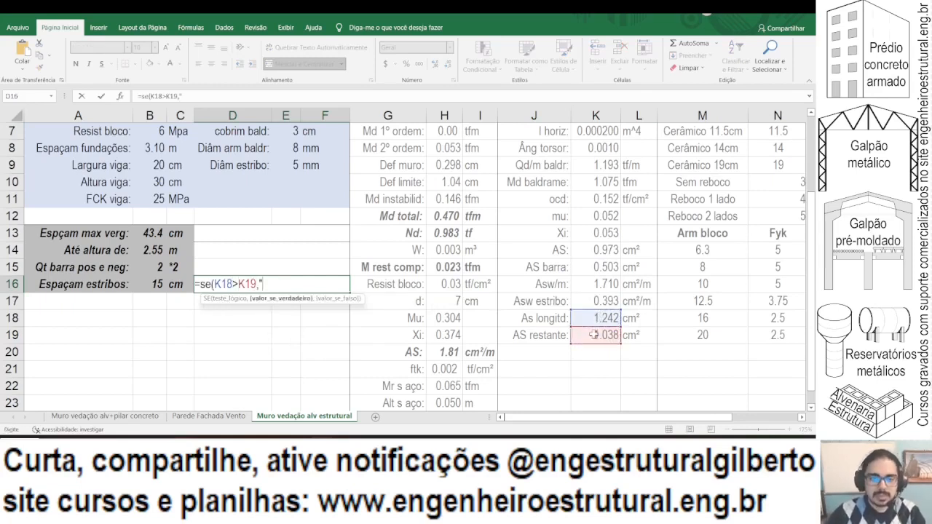
{"action": "type", "text": "\"Aumne"}
{"action": "key", "text": "BackSpace"}
{"action": "key", "text": "BackSpace"}
{"action": "type", "text": "en"}
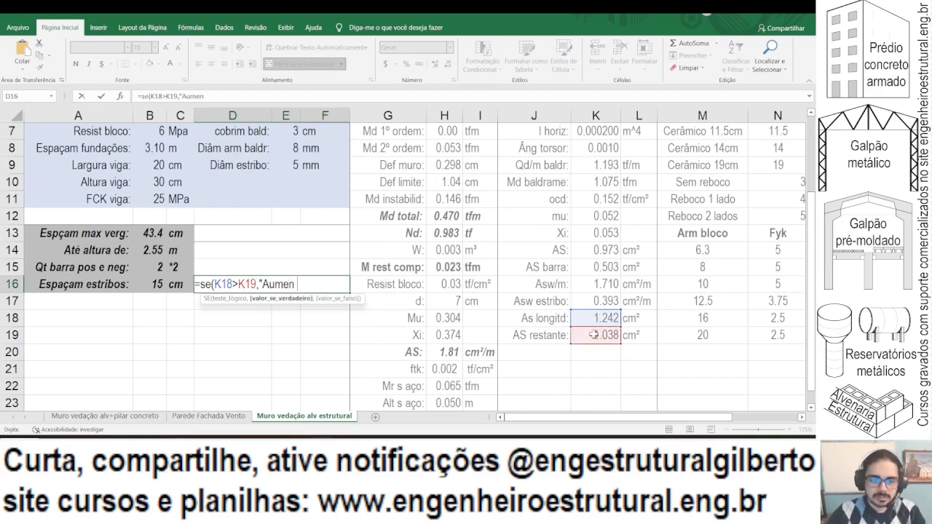
{"action": "type", "text": "tar diâmetro"}
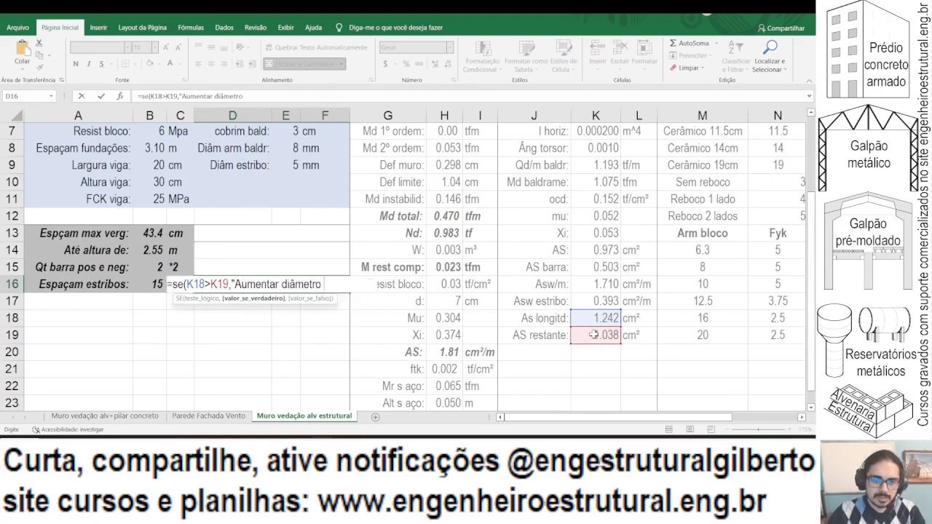
{"action": "type", "text": " arm long\","}
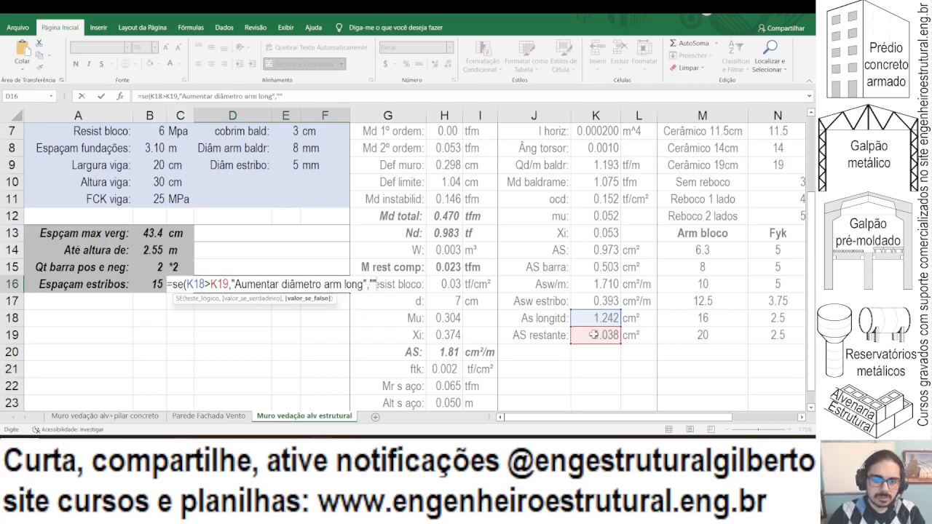
{"action": "type", "text": "\"\""}
{"action": "key", "text": "ctrl+Return"}
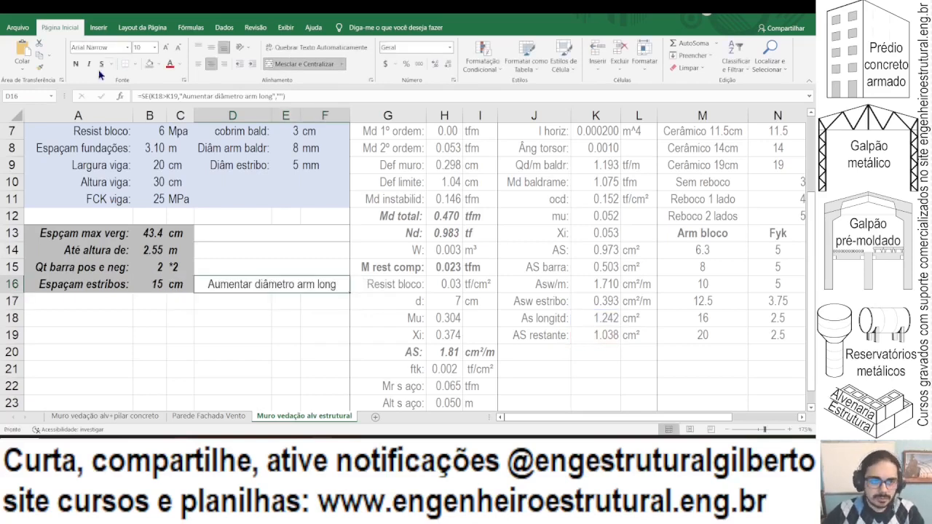
Step: Format the longitudinal reinforcement warning in D16 as bold red text
{"action": "left_click", "coordinate": [76, 63]}
{"action": "left_click", "coordinate": [169, 64]}
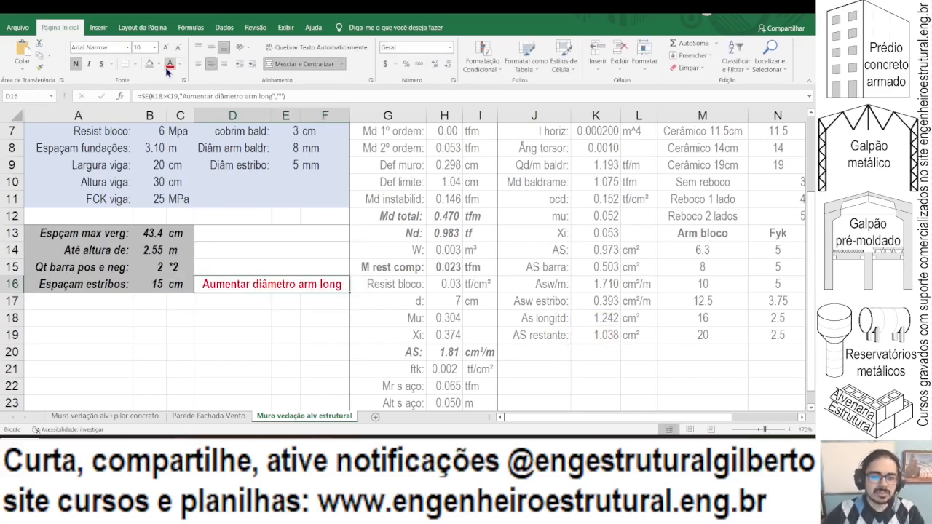
{"action": "left_click", "coordinate": [170, 332]}
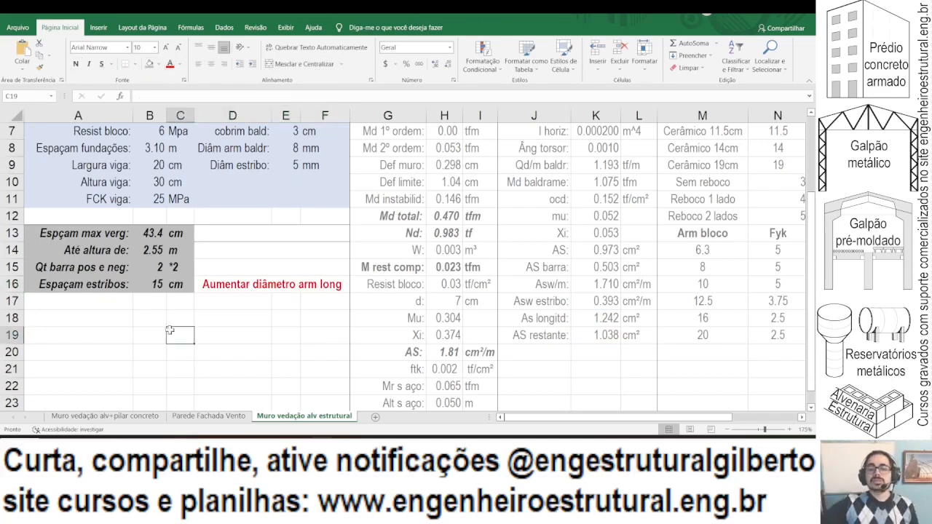
Step: Set the foundation spacing in B8 to 3 m and compare the remaining and required longitudinal steel rows
{"action": "left_click", "coordinate": [170, 154]}
{"action": "left_click", "coordinate": [161, 151]}
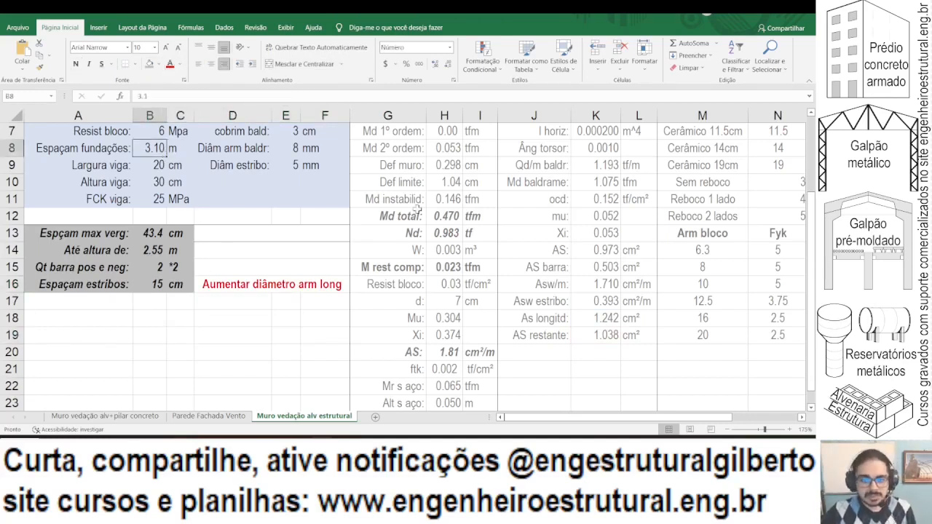
{"action": "type", "text": "3"}
{"action": "key", "text": "Return"}
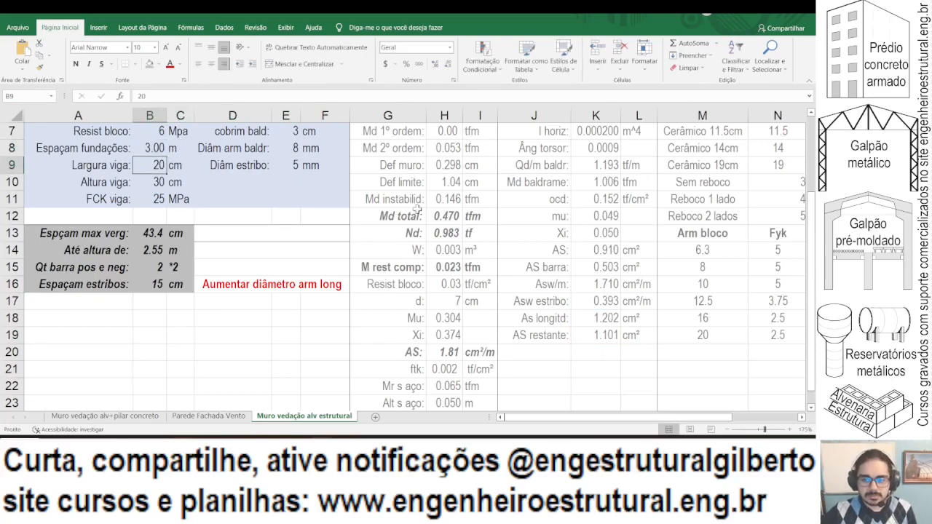
{"action": "scroll", "coordinate": [565, 335], "scroll_direction": "down", "scroll_amount": 2}
{"action": "left_click_drag", "start_coordinate": [557, 232], "coordinate": [703, 233]}
{"action": "left_click_drag", "start_coordinate": [654, 216], "coordinate": [531, 216]}
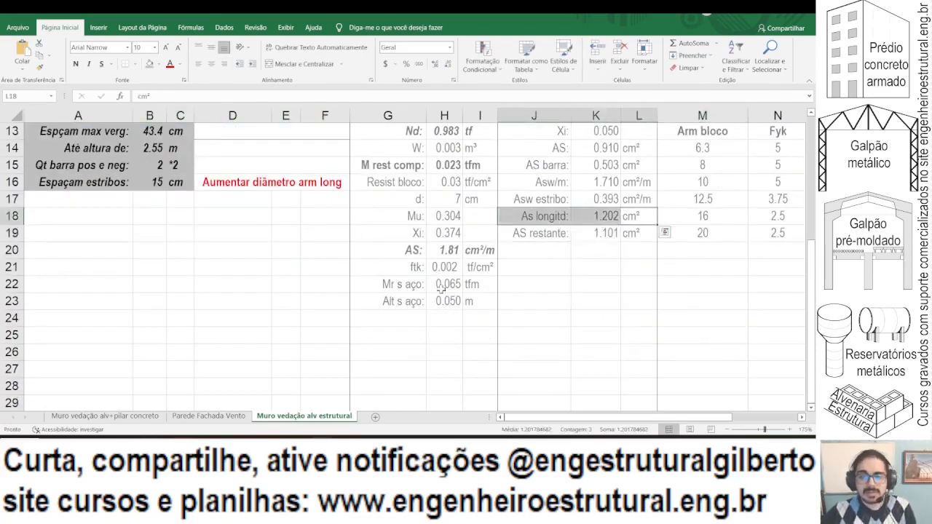
Step: Test the longitudinal steel check with foundation spacings of 2.9 m and 2.8 m in B8
{"action": "scroll", "coordinate": [440, 289], "scroll_direction": "up", "scroll_amount": 3}
{"action": "left_click", "coordinate": [149, 188]}
{"action": "scroll", "coordinate": [234, 239], "scroll_direction": "down", "scroll_amount": 1}
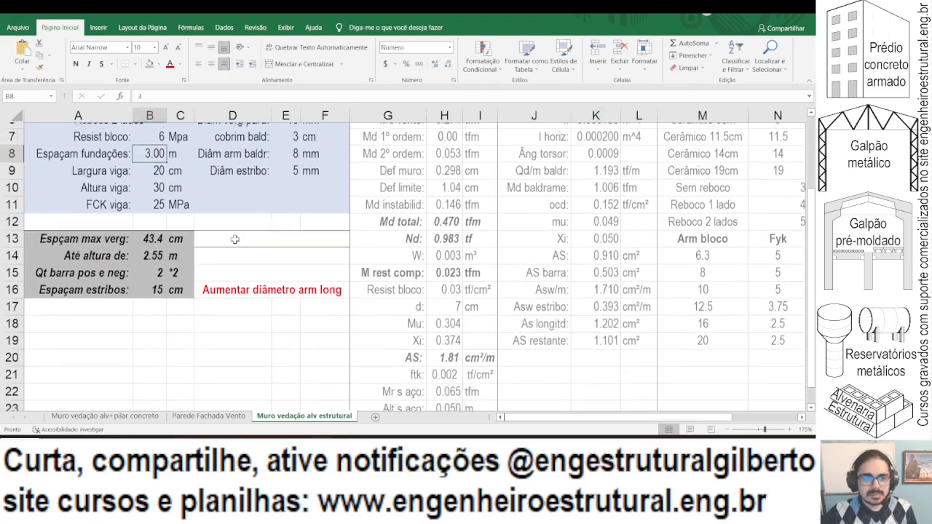
{"action": "type", "text": "2.9"}
{"action": "key", "text": "Return"}
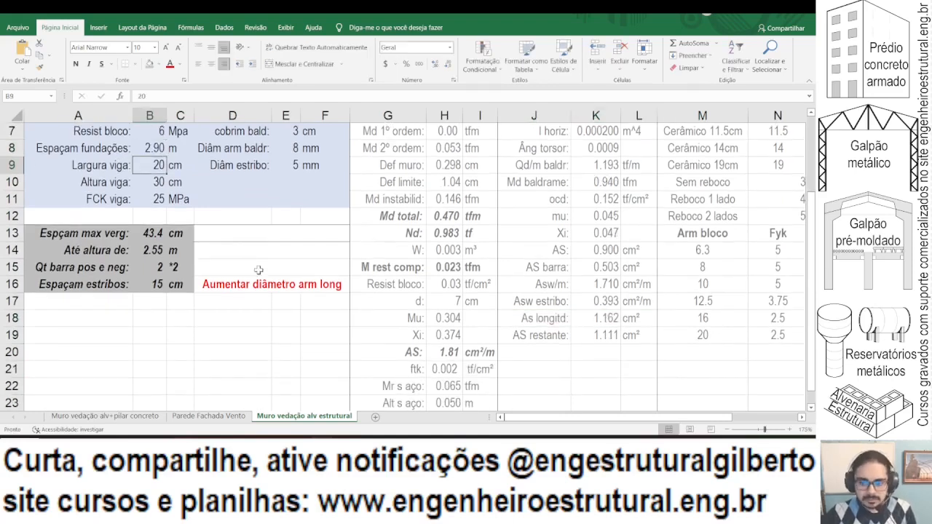
{"action": "key", "text": "Up"}
{"action": "type", "text": "2"}
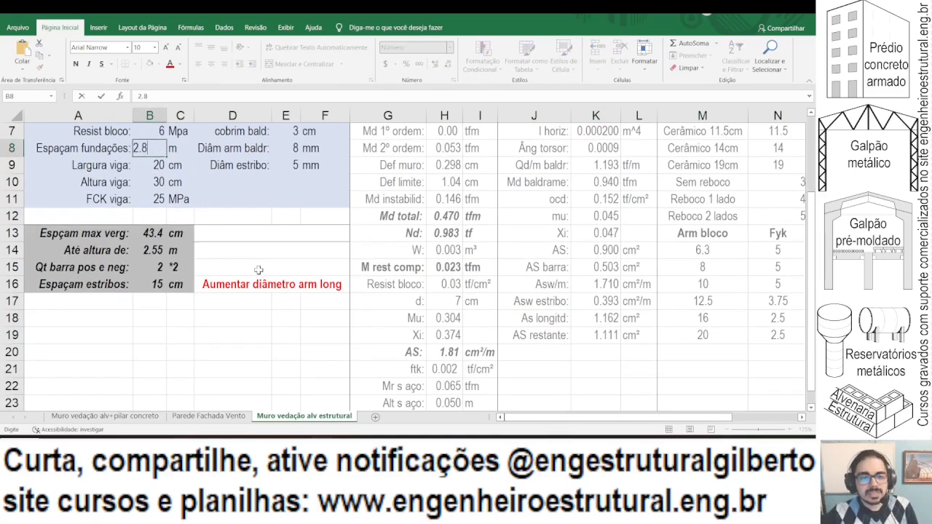
{"action": "type", "text": ".8"}
{"action": "key", "text": "Return"}
Step: Reduce the foundation spacing in B8 in small trials of 2.79, 2.78 and 2.77 m
{"action": "key", "text": "Up"}
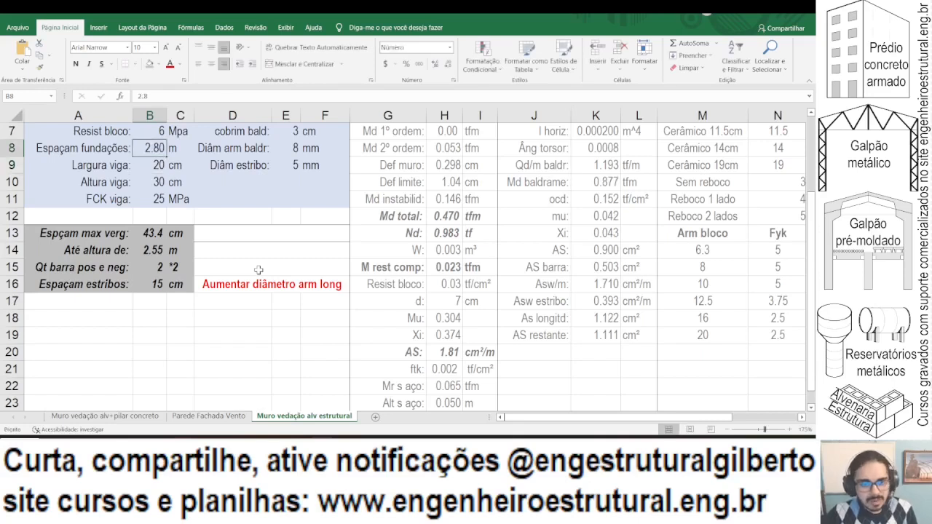
{"action": "type", "text": "2.79"}
{"action": "key", "text": "Return"}
{"action": "key", "text": "Up"}
{"action": "type", "text": "2.78"}
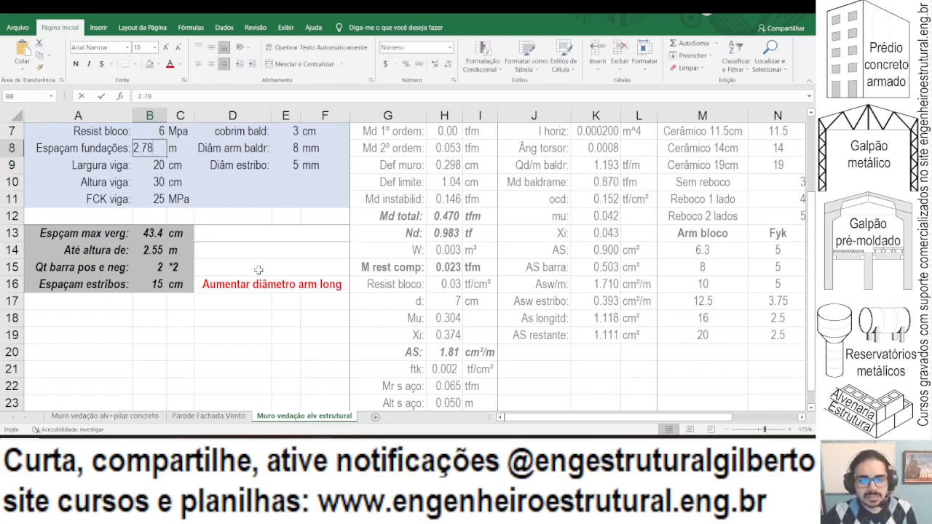
{"action": "key", "text": "Return"}
{"action": "key", "text": "Up"}
{"action": "type", "text": "2.77"}
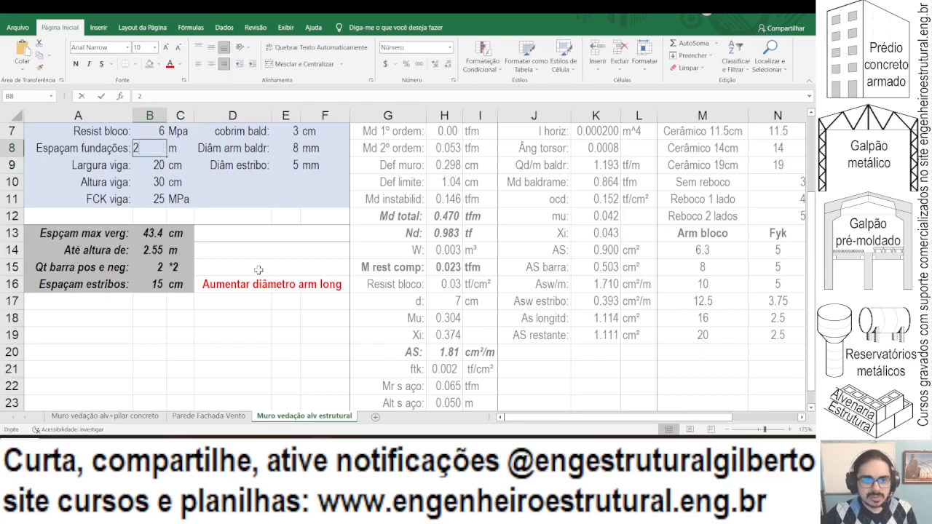
{"action": "key", "text": "Return"}
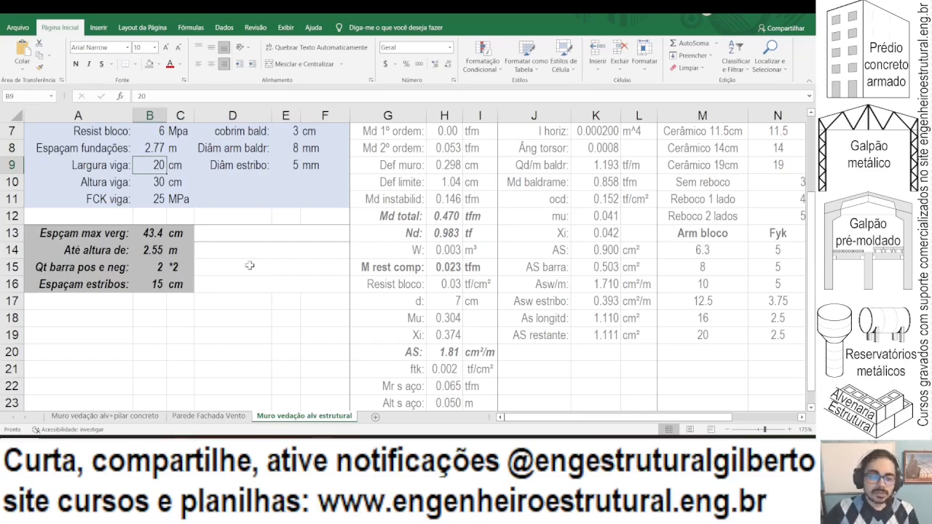
Step: Set the foundation beam bar diameter in E8 to 10 mm and check the remaining steel area row
{"action": "scroll", "coordinate": [250, 266], "scroll_direction": "up", "scroll_amount": 2}
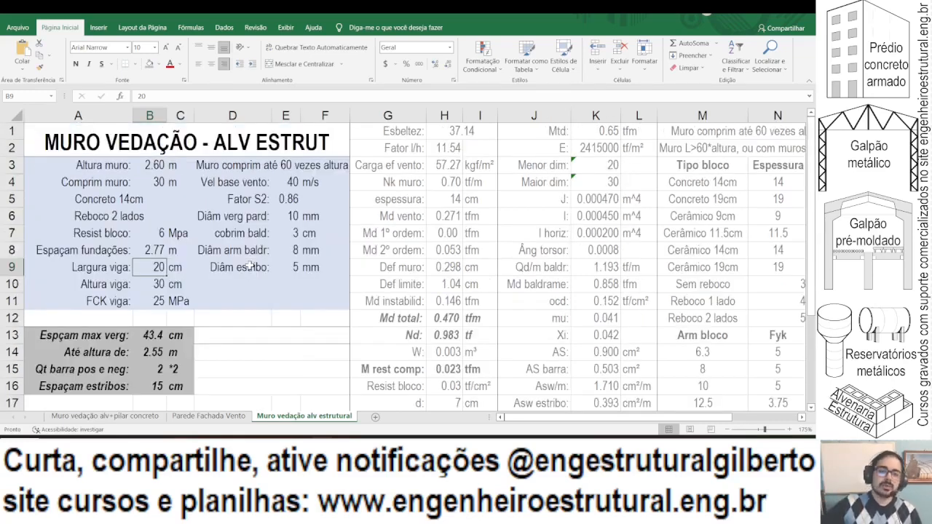
{"action": "scroll", "coordinate": [250, 268], "scroll_direction": "down", "scroll_amount": 1}
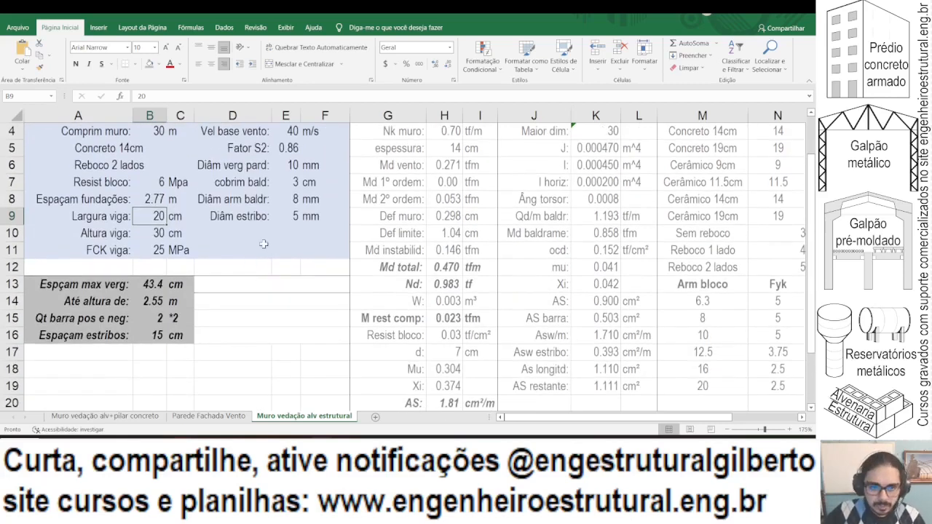
{"action": "left_click_drag", "start_coordinate": [218, 199], "coordinate": [312, 194]}
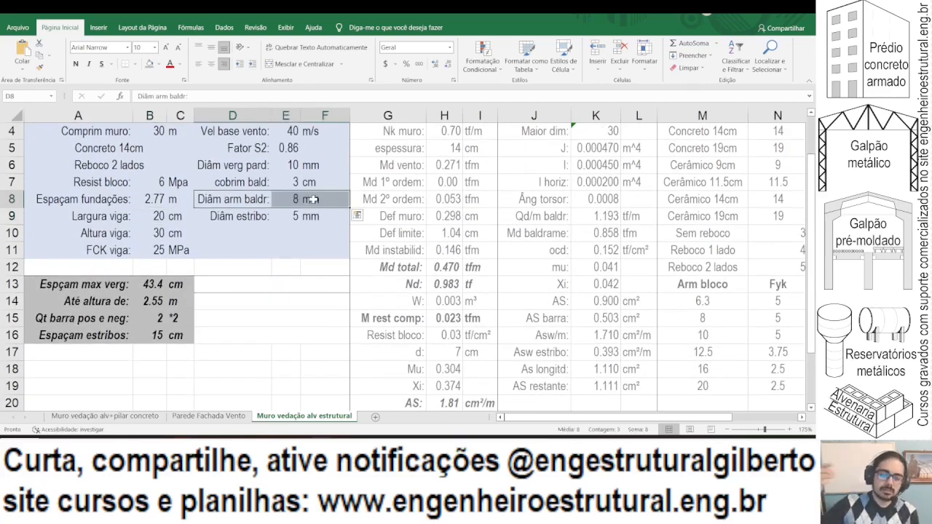
{"action": "scroll", "coordinate": [208, 219], "scroll_direction": "down", "scroll_amount": 1}
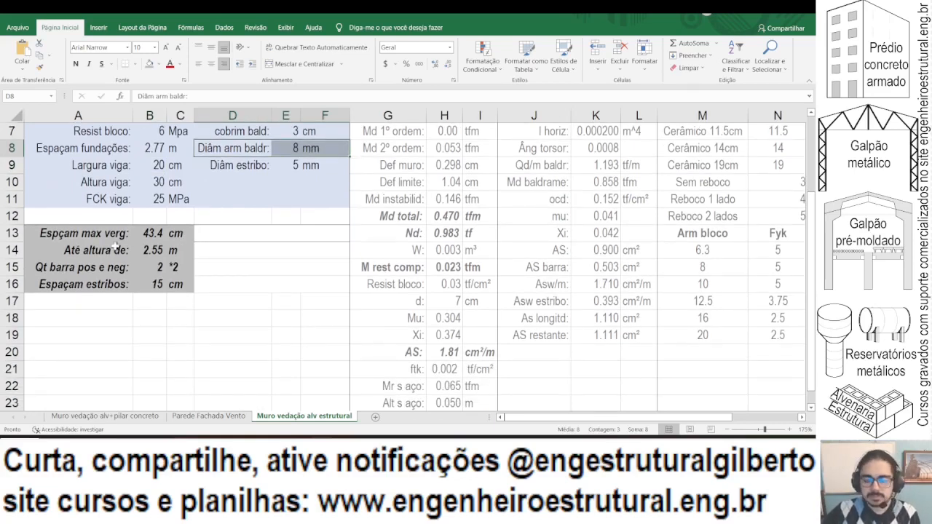
{"action": "key", "text": "Right"}
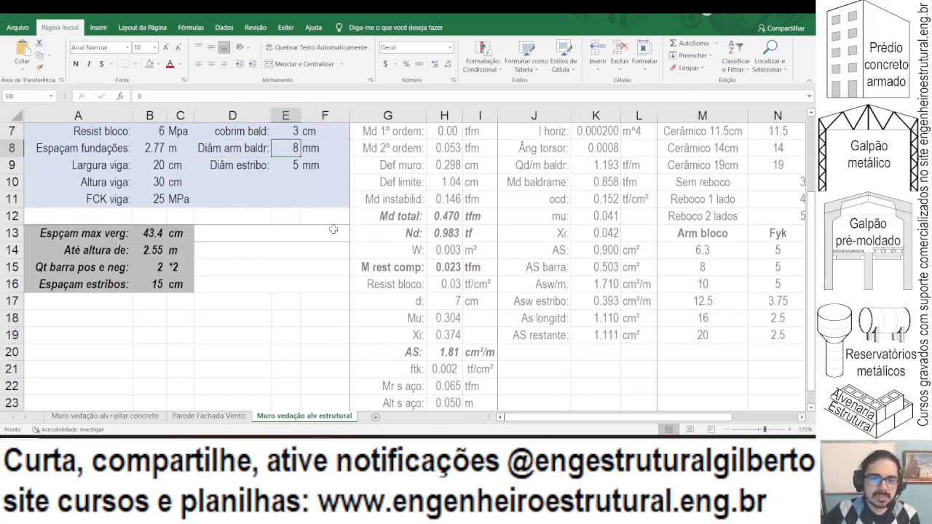
{"action": "type", "text": "10"}
{"action": "key", "text": "Return"}
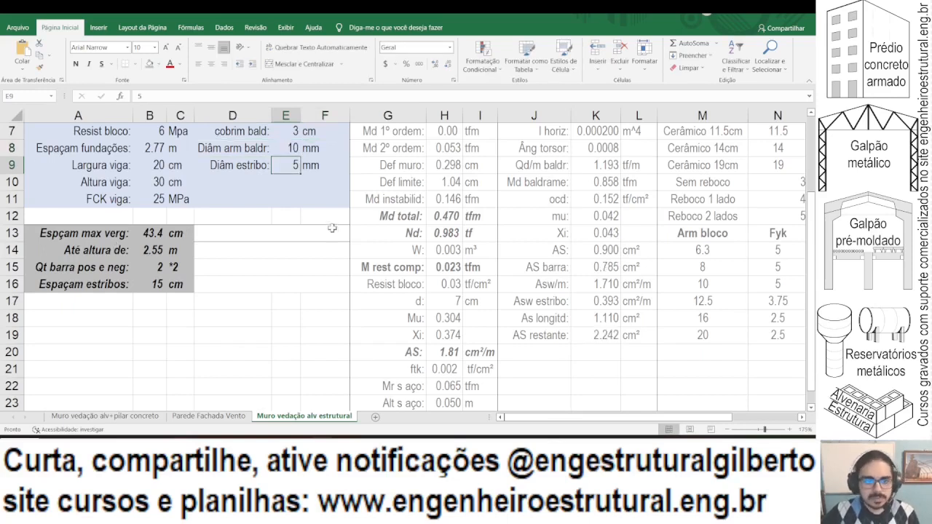
{"action": "scroll", "coordinate": [600, 329], "scroll_direction": "down", "scroll_amount": 1}
{"action": "left_click_drag", "start_coordinate": [568, 287], "coordinate": [633, 285]}
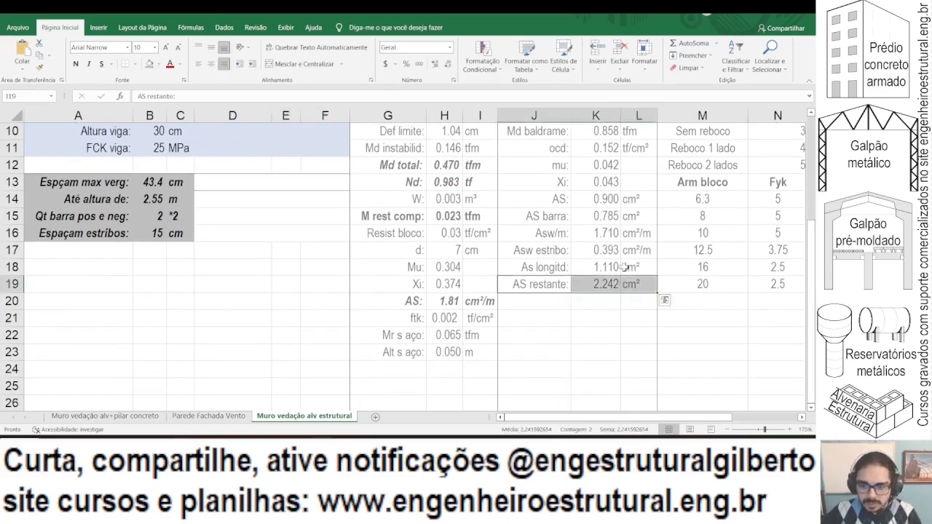
{"action": "left_click", "coordinate": [534, 301]}
{"action": "scroll", "coordinate": [156, 160], "scroll_direction": "up", "scroll_amount": 1}
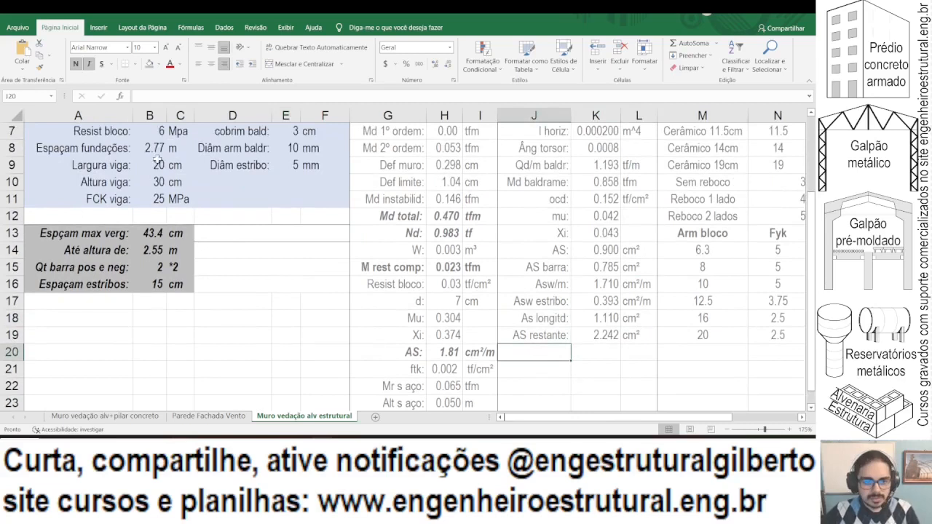
Step: Test the 10 mm bars with foundation spacings of 3, 3.5 and 3.6 m in B8
{"action": "left_click", "coordinate": [156, 149]}
{"action": "type", "text": "3"}
{"action": "key", "text": "ctrl+Return"}
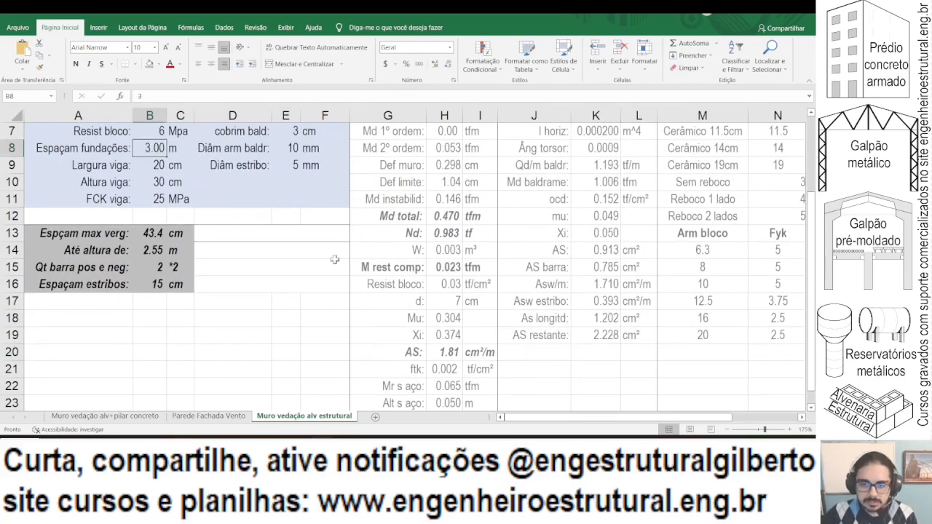
{"action": "type", "text": "3.7"}
{"action": "type", "text": "5"}
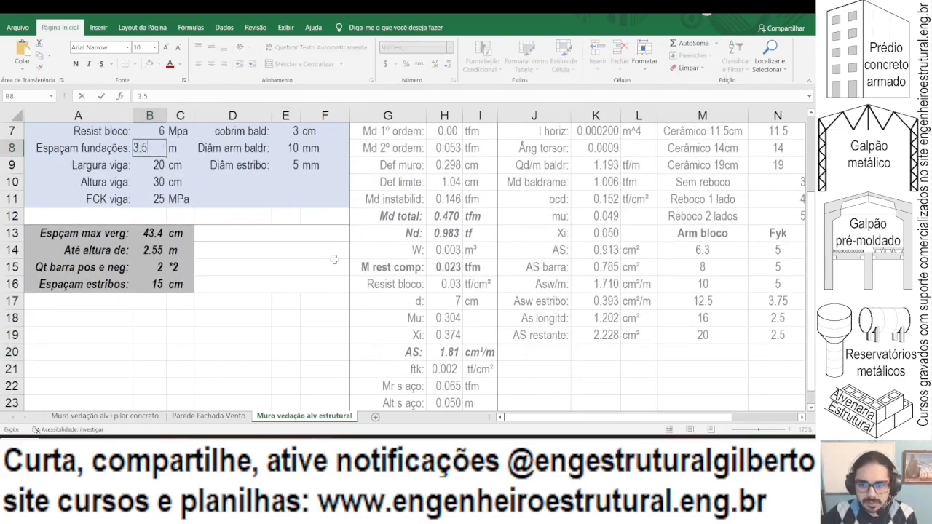
{"action": "key", "text": "ctrl+Return"}
{"action": "type", "text": "3.6"}
{"action": "key", "text": "Return"}
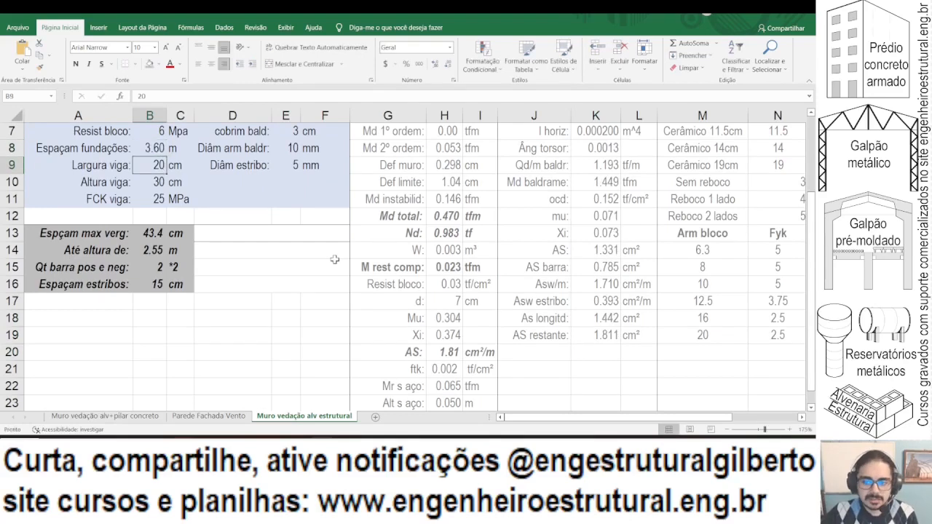
Step: Raise the foundation spacing in B8 through 3.7, 3.8 and 3.9 m to 4 m
{"action": "key", "text": "Up"}
{"action": "type", "text": "3.7"}
{"action": "key", "text": "ctrl+Return"}
{"action": "type", "text": "3."}
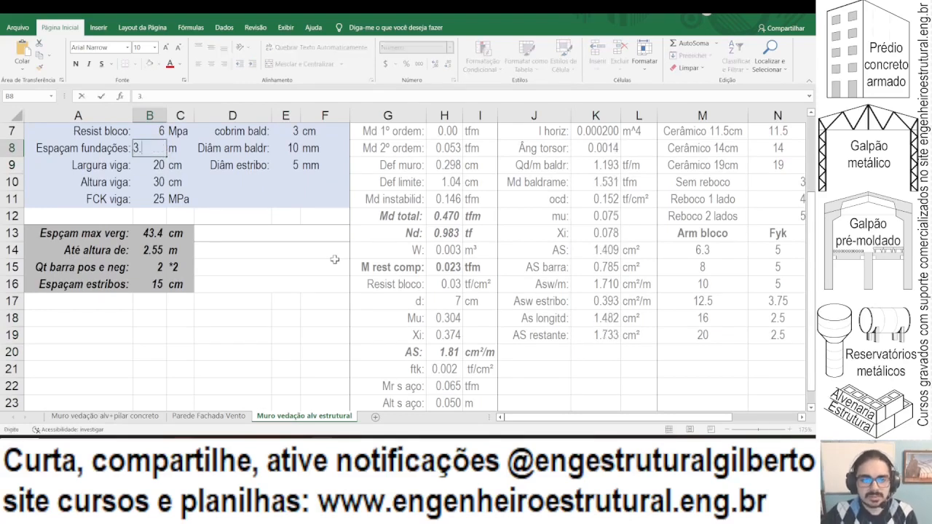
{"action": "type", "text": "8"}
{"action": "key", "text": "ctrl+Return"}
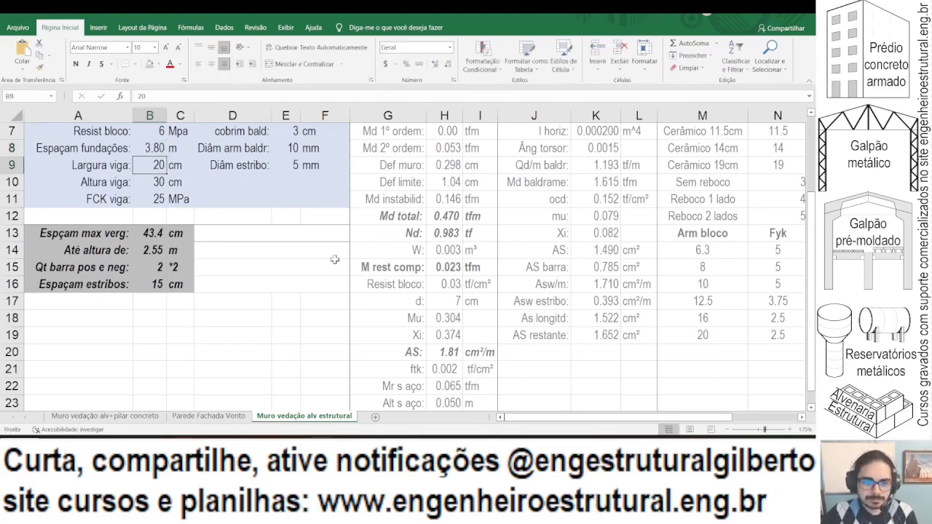
{"action": "type", "text": "3.9"}
{"action": "key", "text": "ctrl+Return"}
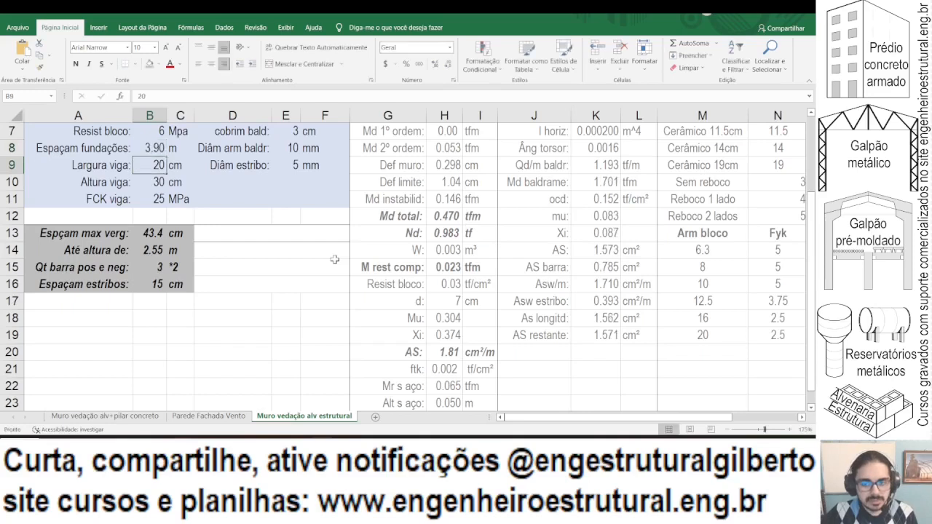
{"action": "type", "text": "4"}
{"action": "key", "text": "ctrl+Return"}
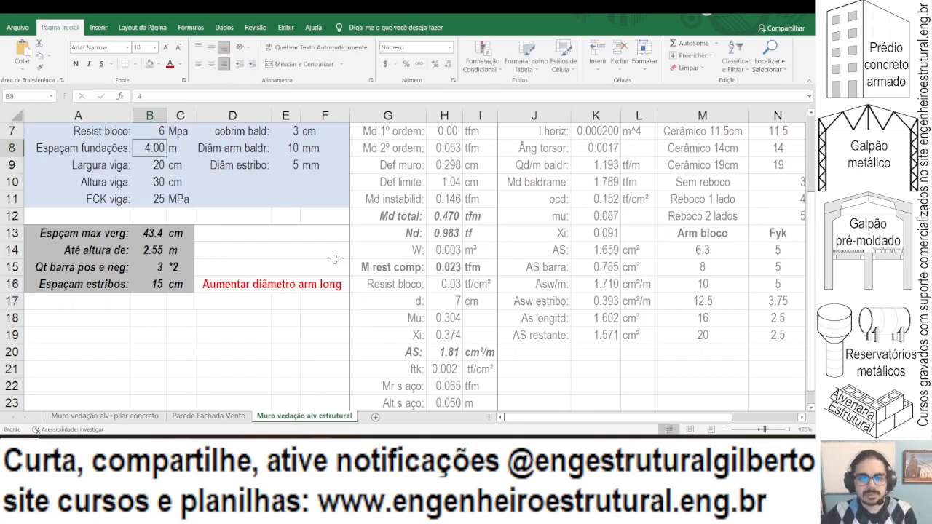
Step: Lower the foundation spacing in B8 through 3.95 and 3.94 m to 3.92 m
{"action": "type", "text": "3.95"}
{"action": "key", "text": "Return"}
{"action": "key", "text": "Up"}
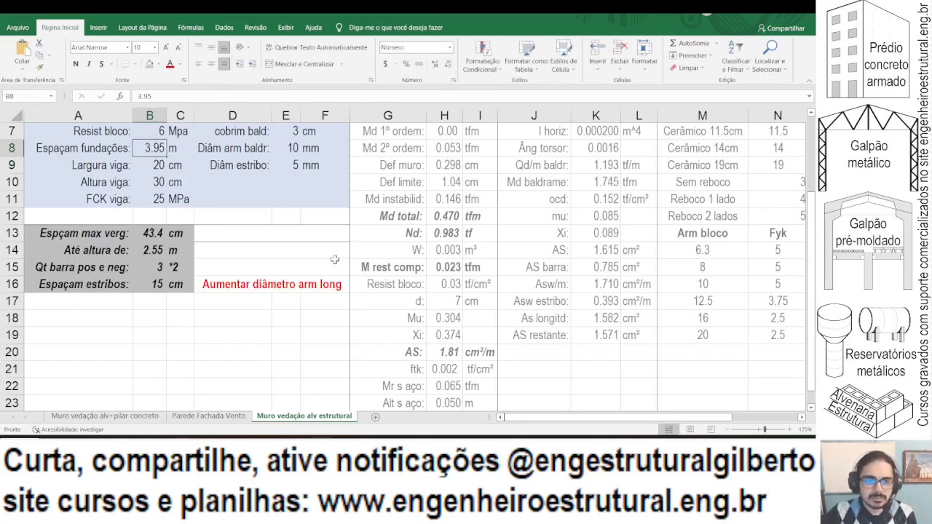
{"action": "type", "text": "3.94"}
{"action": "key", "text": "ctrl+Return"}
{"action": "type", "text": "3.9"}
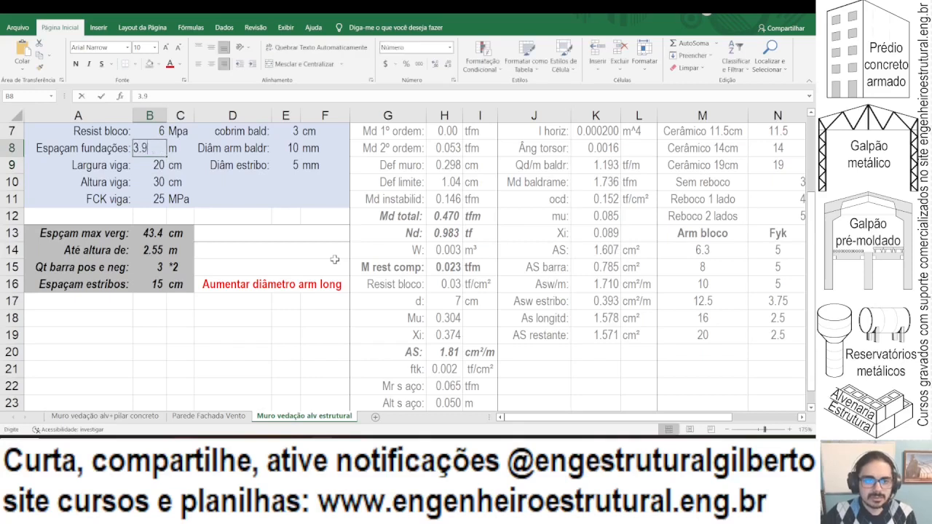
{"action": "type", "text": "2"}
{"action": "key", "text": "Return"}
{"action": "key", "text": "Up"}
{"action": "type", "text": "3.92"}
{"action": "key", "text": "ctrl+Return"}
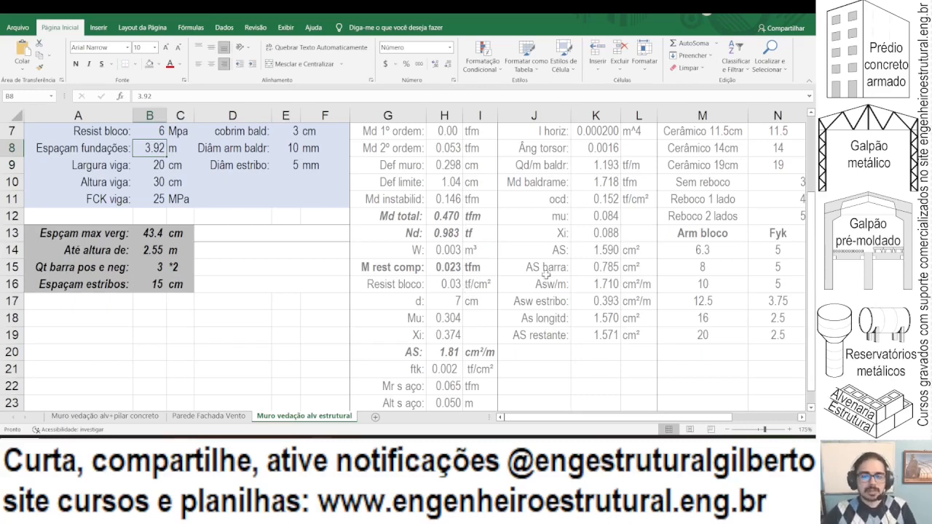
Step: Set the foundation spacing in B8 to 3.8 m, checking the bar quantity, AS and AS barra rows
{"action": "left_click", "coordinate": [150, 269]}
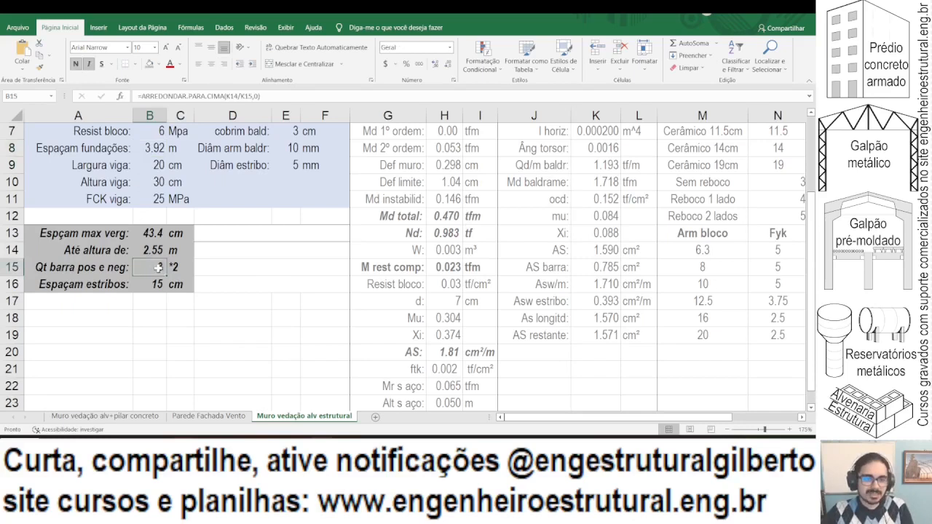
{"action": "left_click_drag", "start_coordinate": [175, 268], "coordinate": [74, 269]}
{"action": "left_click", "coordinate": [149, 149]}
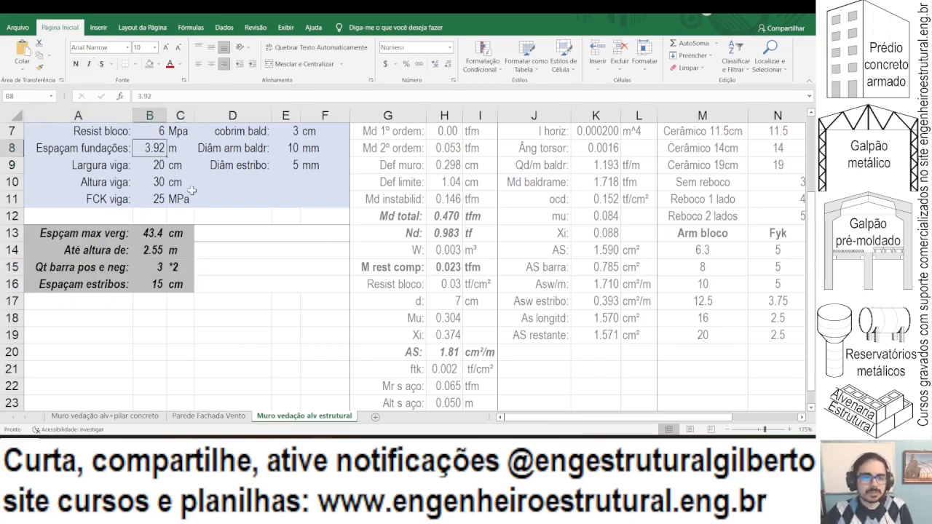
{"action": "type", "text": "3."}
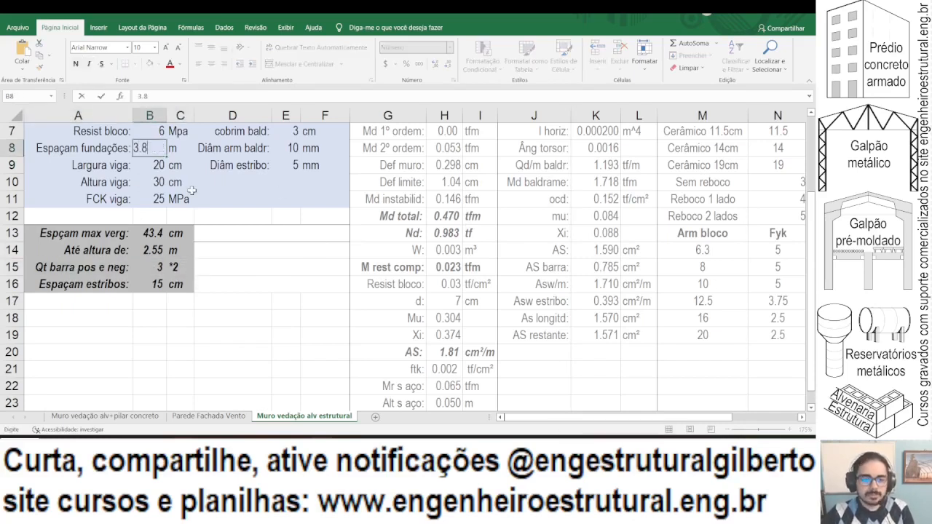
{"action": "type", "text": "8"}
{"action": "key", "text": "ctrl+Return"}
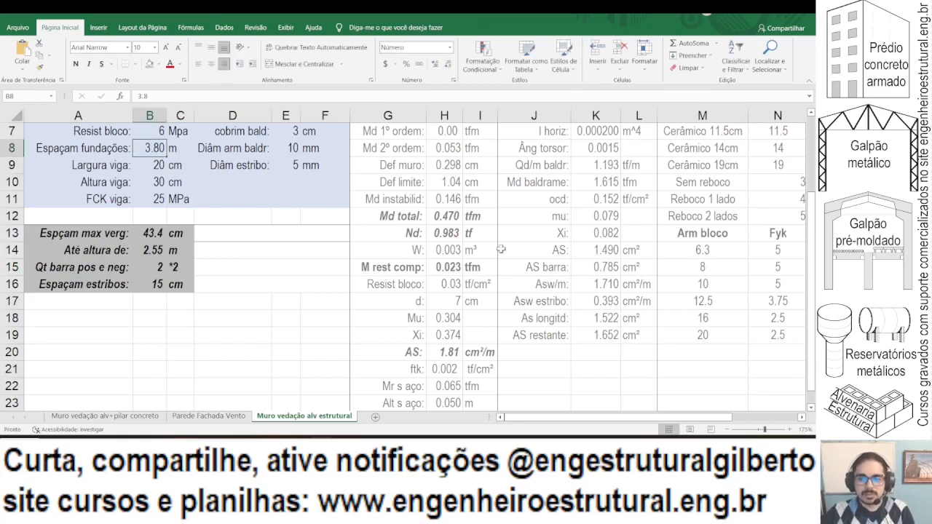
{"action": "left_click_drag", "start_coordinate": [557, 251], "coordinate": [641, 251]}
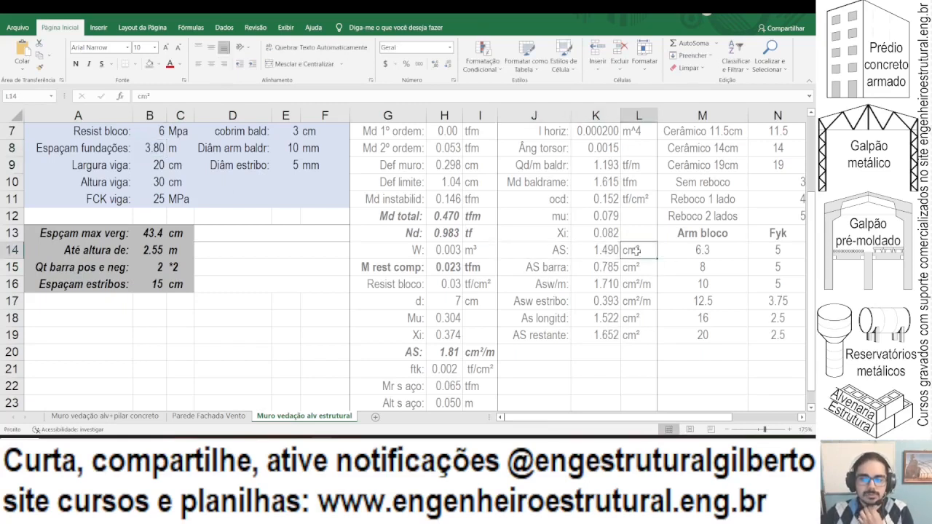
{"action": "left_click_drag", "start_coordinate": [542, 269], "coordinate": [634, 268]}
{"action": "left_click", "coordinate": [587, 268]}
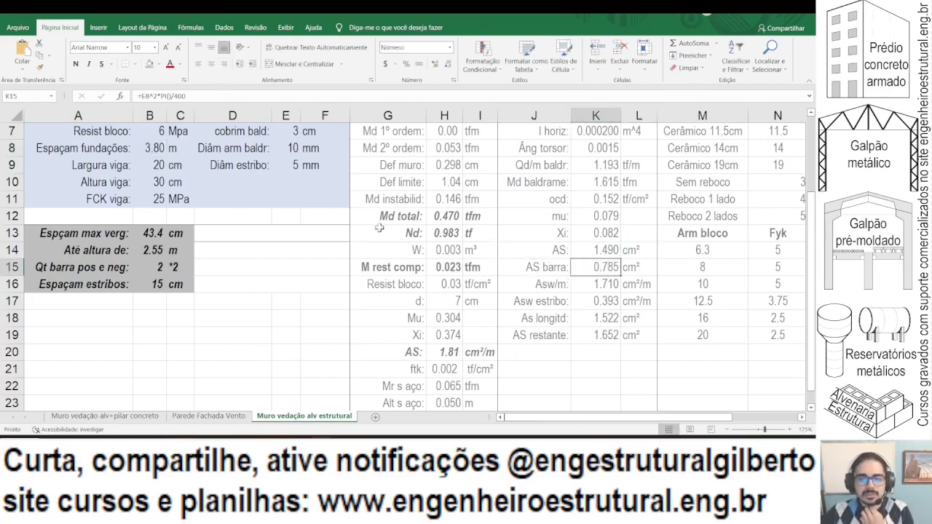
Step: Test foundation spacings of 3.85, 3.86 and 3.87 m in B8
{"action": "left_click", "coordinate": [154, 147]}
{"action": "type", "text": "3."}
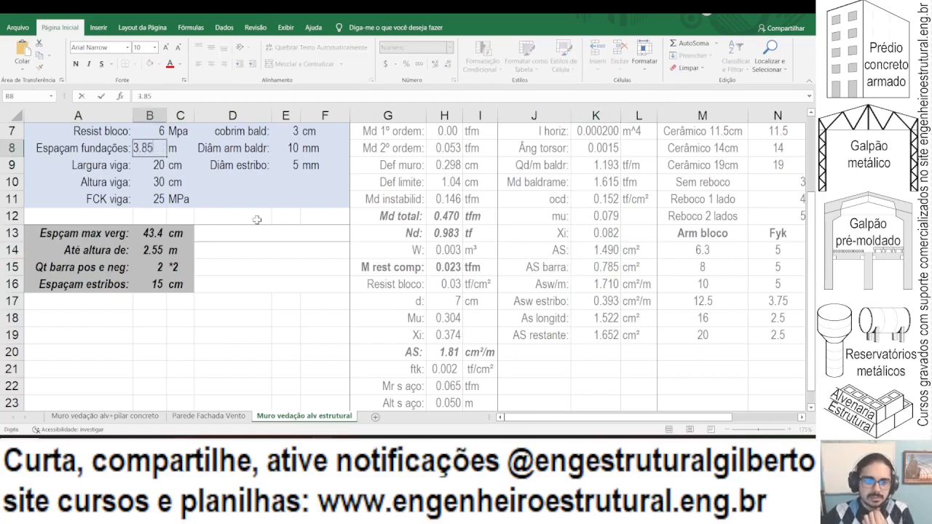
{"action": "key", "text": "Return"}
{"action": "key", "text": "Up"}
{"action": "type", "text": "3.86"}
{"action": "key", "text": "Return"}
{"action": "key", "text": "Up"}
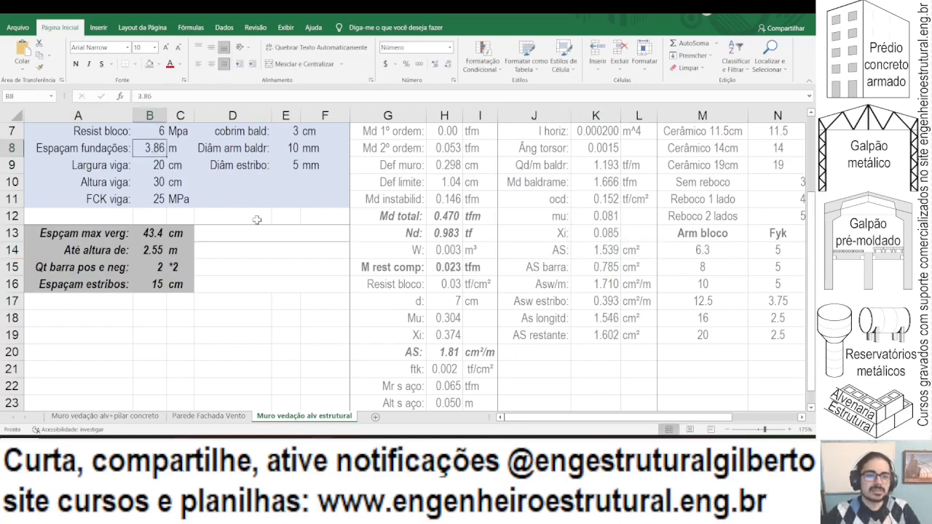
{"action": "type", "text": "3.87"}
{"action": "key", "text": "Return"}
{"action": "key", "text": "Up"}
Step: Continue the foundation spacing trials in B8 with 3.88 m and settle on 3.89 m
{"action": "type", "text": "3."}
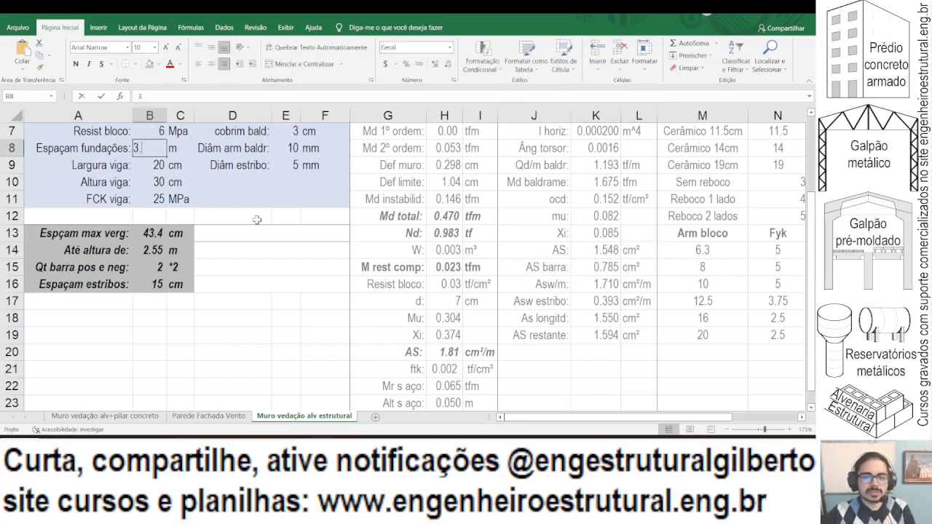
{"action": "type", "text": "88"}
{"action": "key", "text": "Return"}
{"action": "key", "text": "Up"}
{"action": "type", "text": "3.89"}
{"action": "key", "text": "Return"}
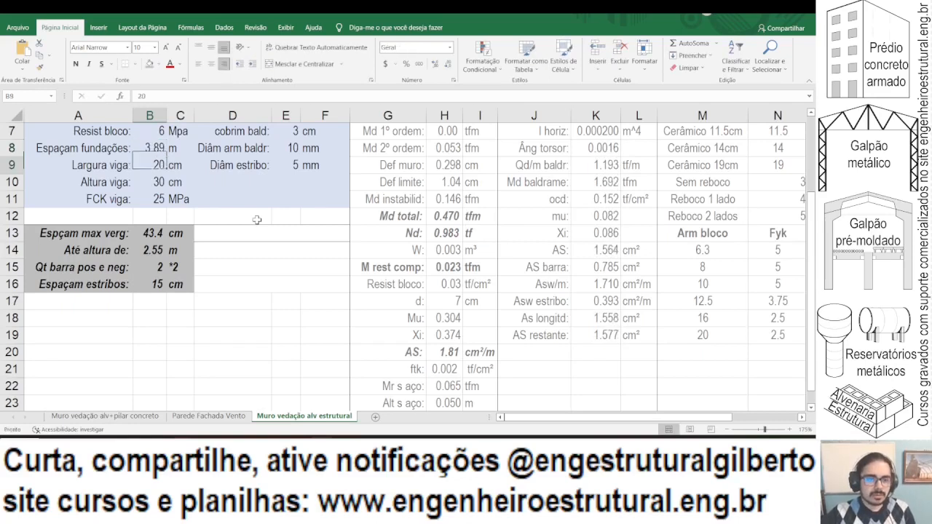
{"action": "key", "text": "Up"}
{"action": "type", "text": "3.89"}
{"action": "key", "text": "Return"}
{"action": "key", "text": "Up"}
{"action": "type", "text": "3.89"}
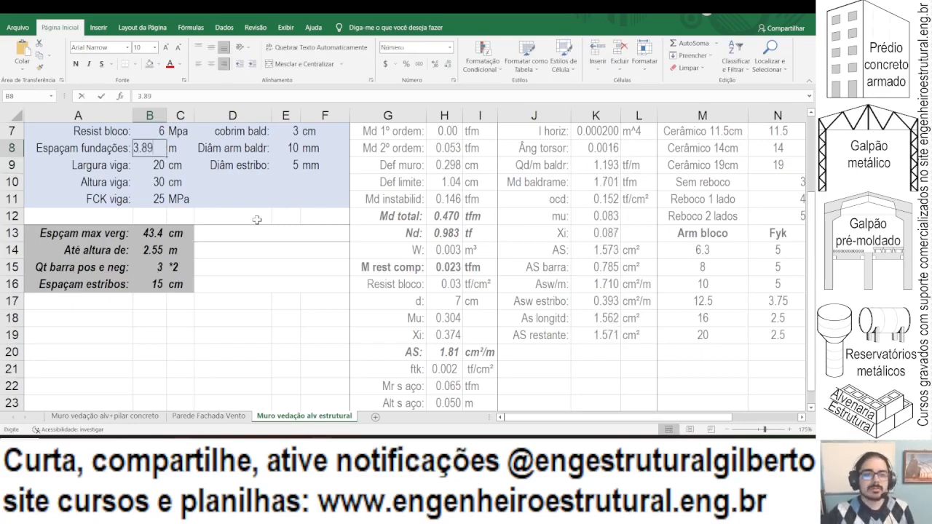
{"action": "key", "text": "Return"}
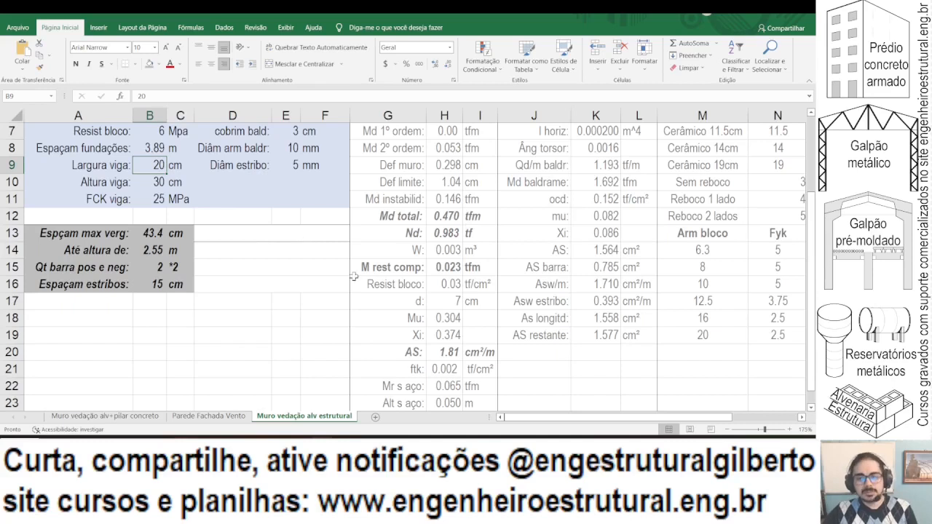
Step: Add the label "Flecha vert:" in J20, below the AS restante row
{"action": "left_click_drag", "start_coordinate": [505, 151], "coordinate": [614, 150]}
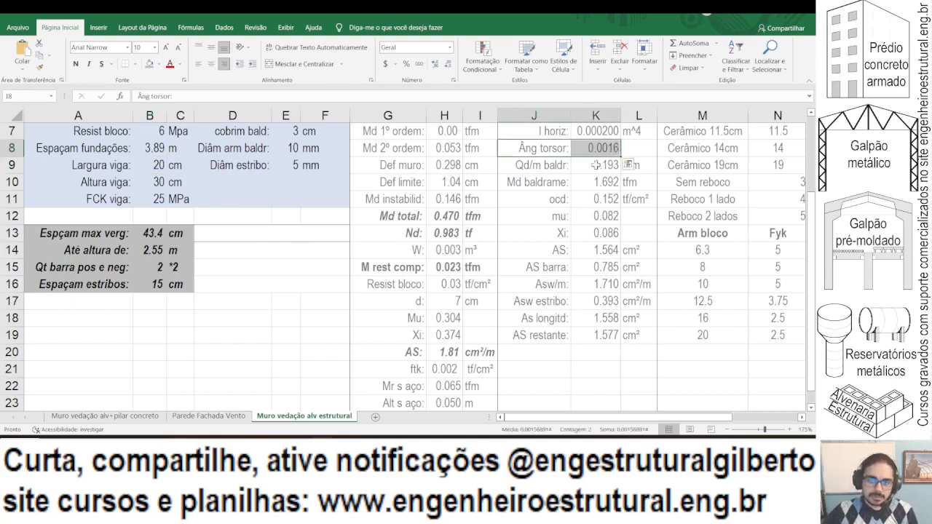
{"action": "scroll", "coordinate": [522, 224], "scroll_direction": "down", "scroll_amount": 1}
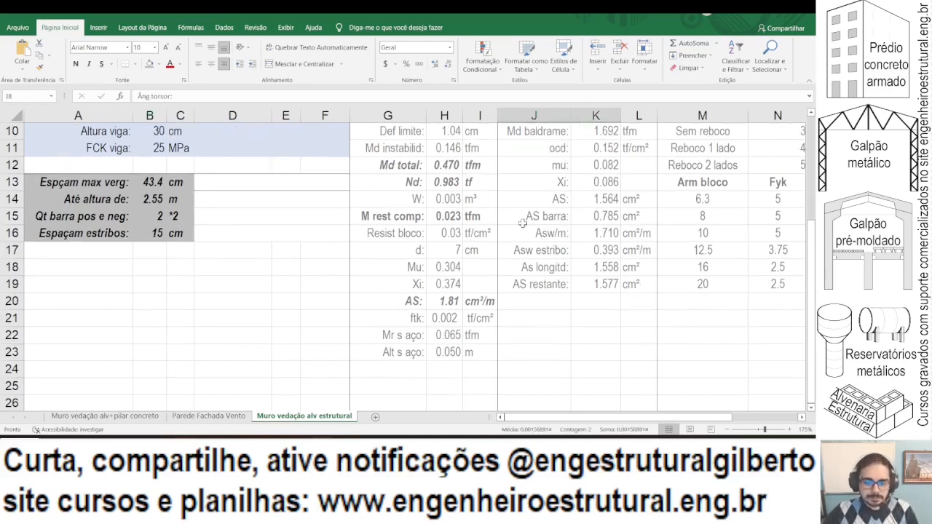
{"action": "scroll", "coordinate": [499, 319], "scroll_direction": "up", "scroll_amount": 3}
{"action": "scroll", "coordinate": [499, 320], "scroll_direction": "down", "scroll_amount": 3}
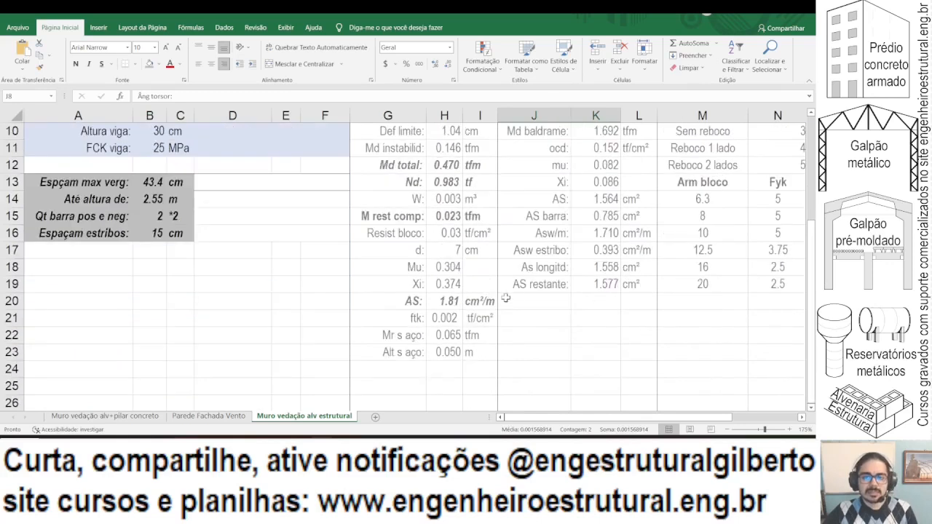
{"action": "left_click", "coordinate": [528, 299]}
{"action": "type", "text": "l ver"}
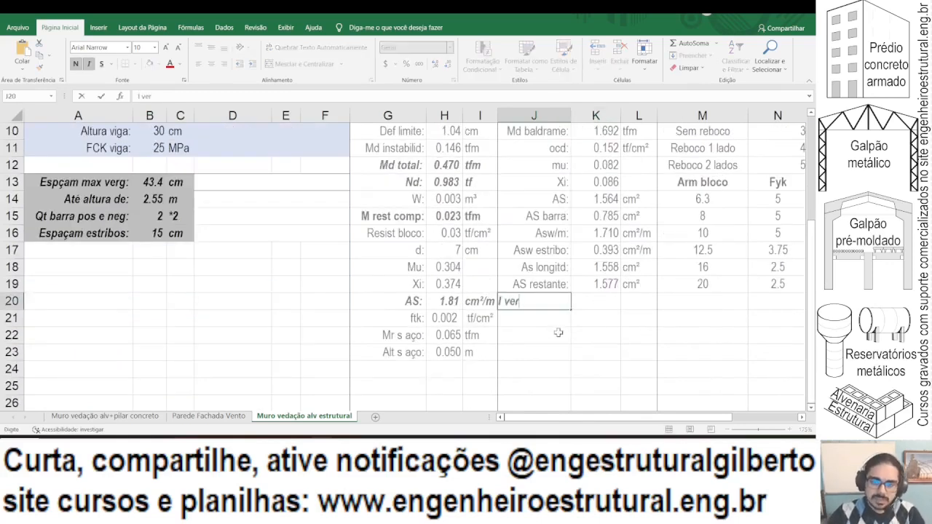
{"action": "type", "text": "t:"}
{"action": "key", "text": "Return"}
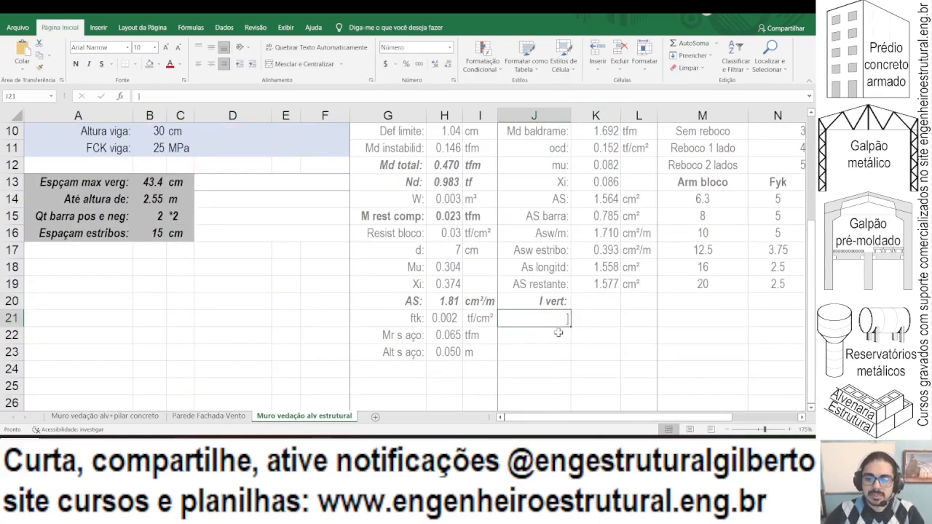
{"action": "key", "text": "Up"}
{"action": "type", "text": "Flecha vert:"}
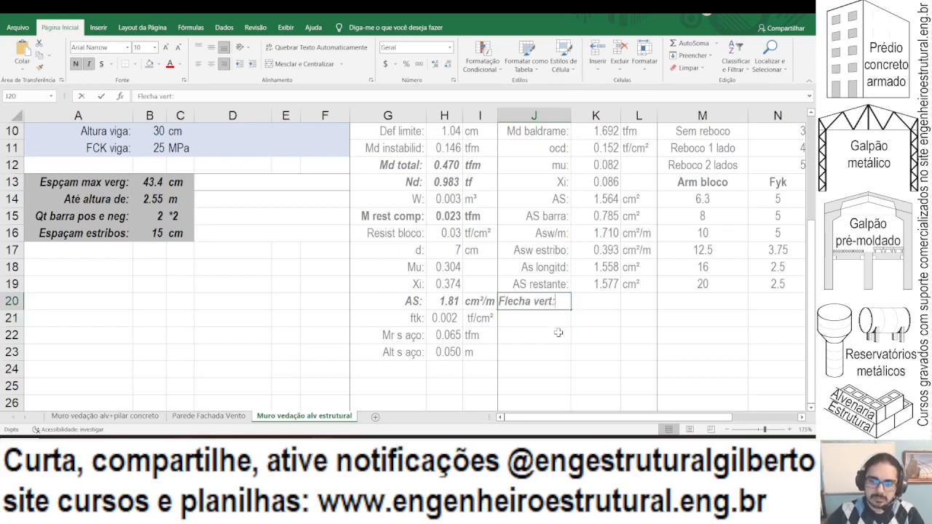
{"action": "key", "text": "Return"}
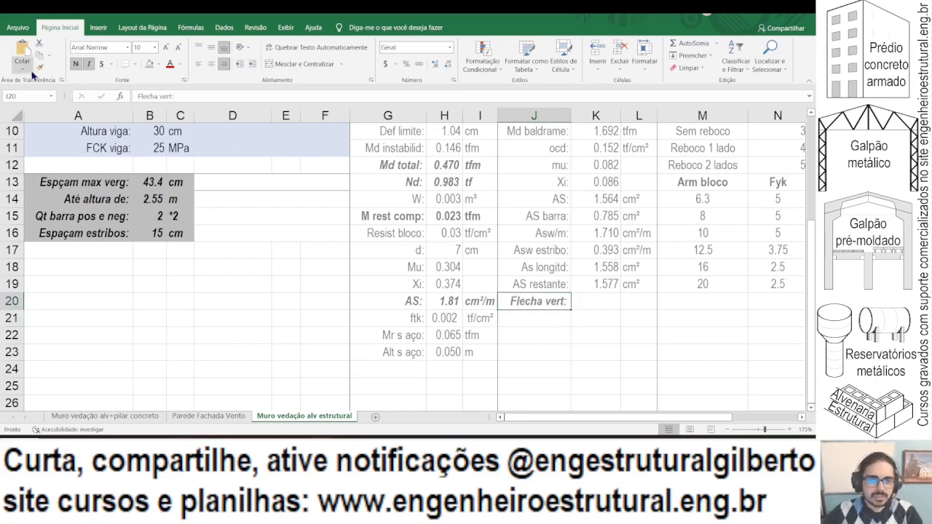
Step: Remove the bold and italic formatting from the J20 label and start a formula in K20
{"action": "left_click", "coordinate": [75, 63]}
{"action": "scroll", "coordinate": [485, 335], "scroll_direction": "down", "scroll_amount": 2}
{"action": "left_click", "coordinate": [481, 353]}
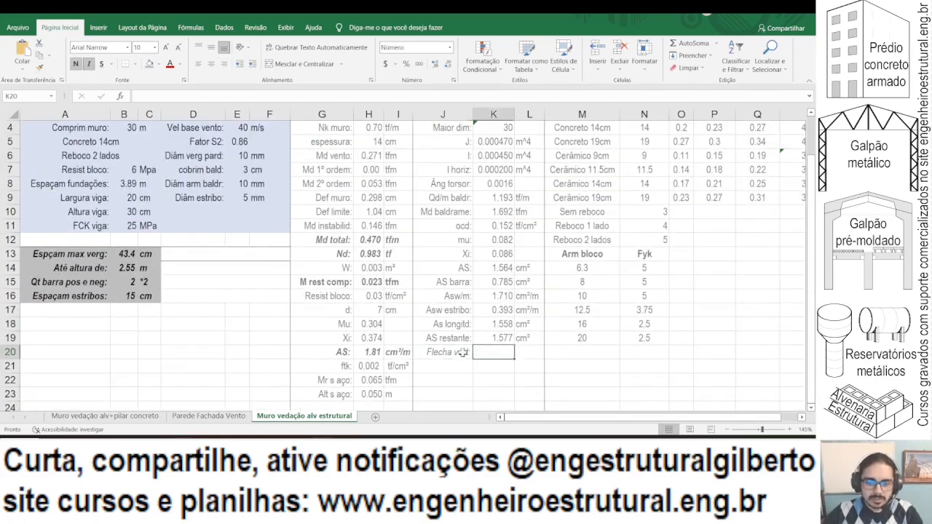
{"action": "left_click", "coordinate": [454, 353]}
{"action": "left_click", "coordinate": [89, 64]}
{"action": "left_click", "coordinate": [488, 352]}
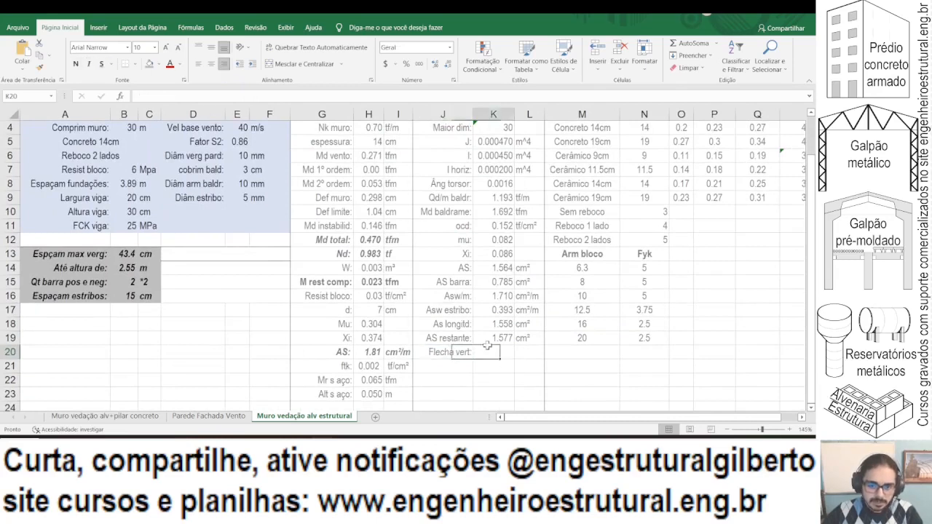
{"action": "type", "text": "="}
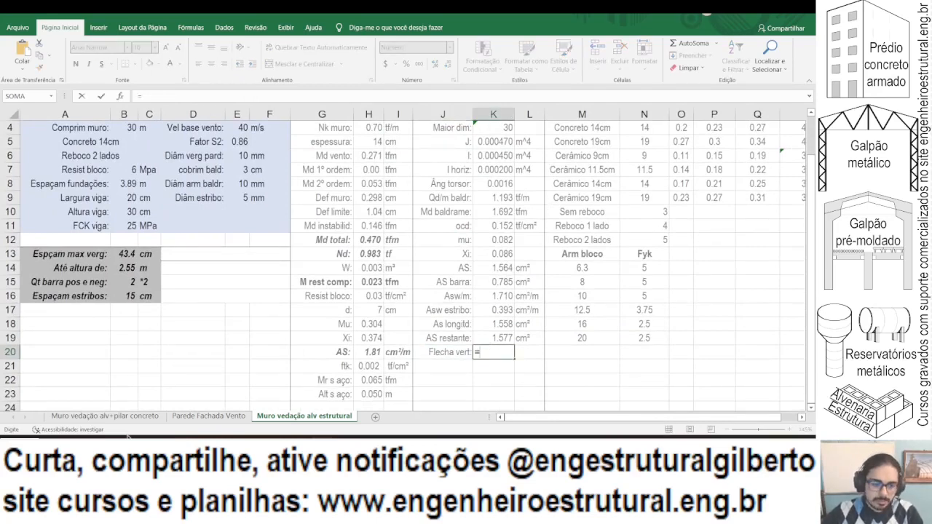
Step: Switch to the PowerPoint presentation and review the foundation beam slides on shear and bending moment
{"action": "left_click", "coordinate": [244, 444]}
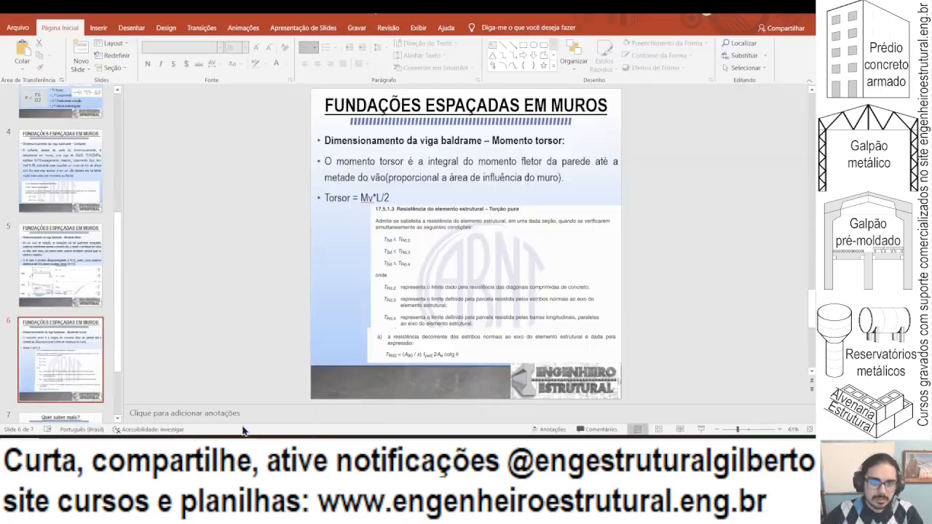
{"action": "left_click", "coordinate": [65, 179]}
{"action": "scroll", "coordinate": [44, 262], "scroll_direction": "up", "scroll_amount": 3}
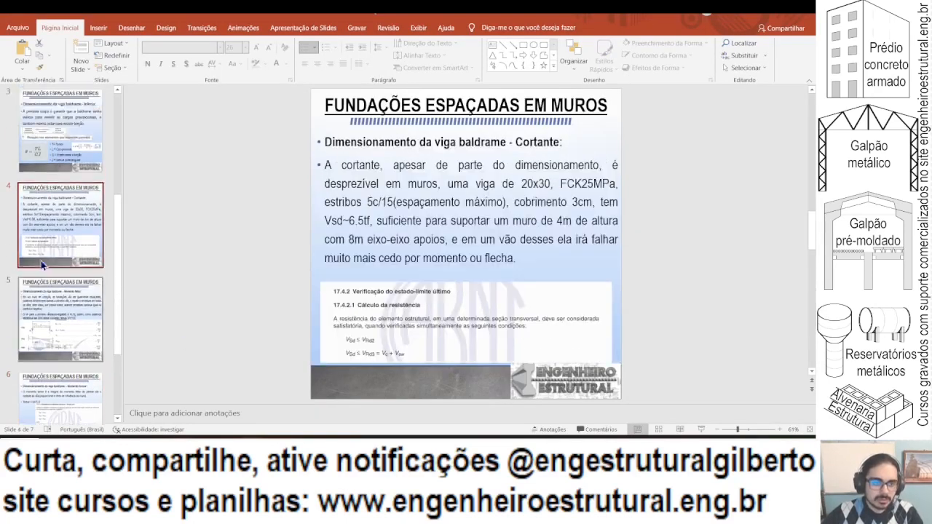
{"action": "scroll", "coordinate": [44, 269], "scroll_direction": "down", "scroll_amount": 3}
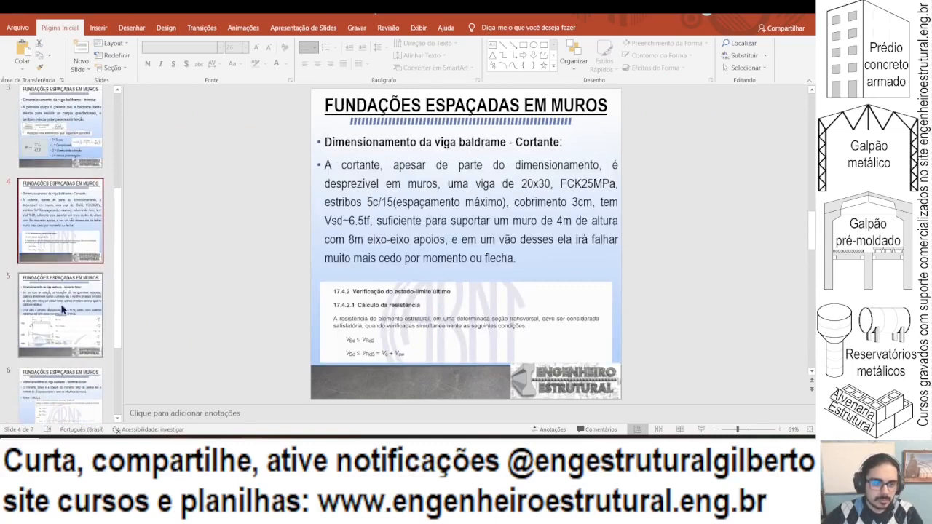
{"action": "left_click", "coordinate": [73, 328]}
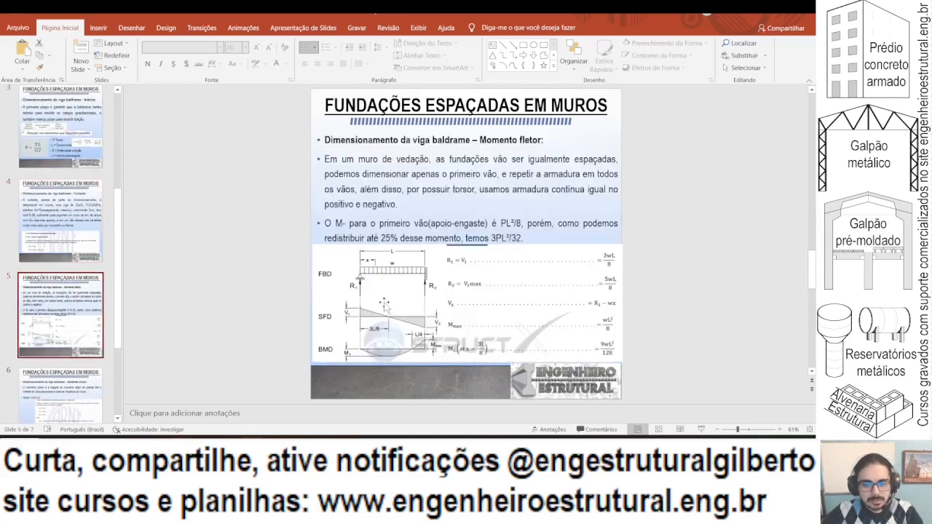
Step: Look up the StructX maximum deflection formula for a uniformly loaded beam fixed at one end in the browser, and return to the Excel workbook
{"action": "left_click", "coordinate": [104, 426]}
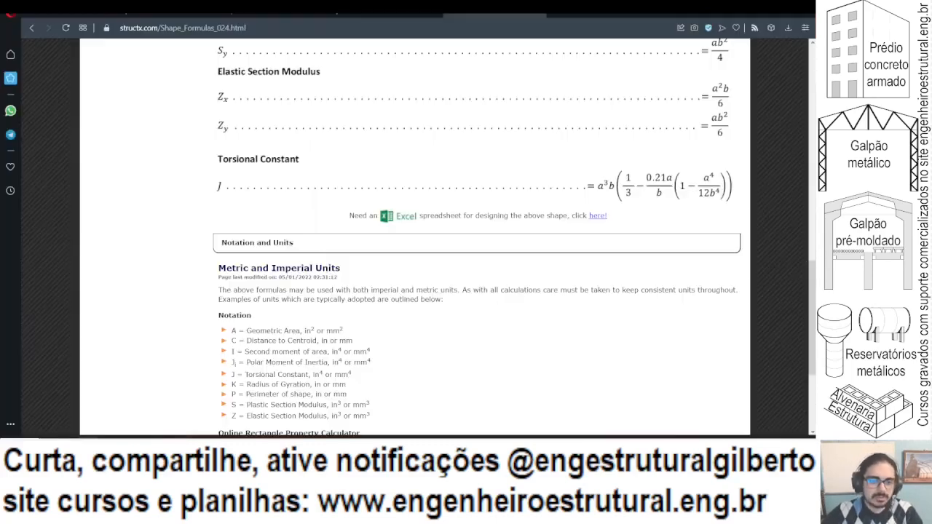
{"action": "scroll", "coordinate": [232, 230], "scroll_direction": "up", "scroll_amount": 15}
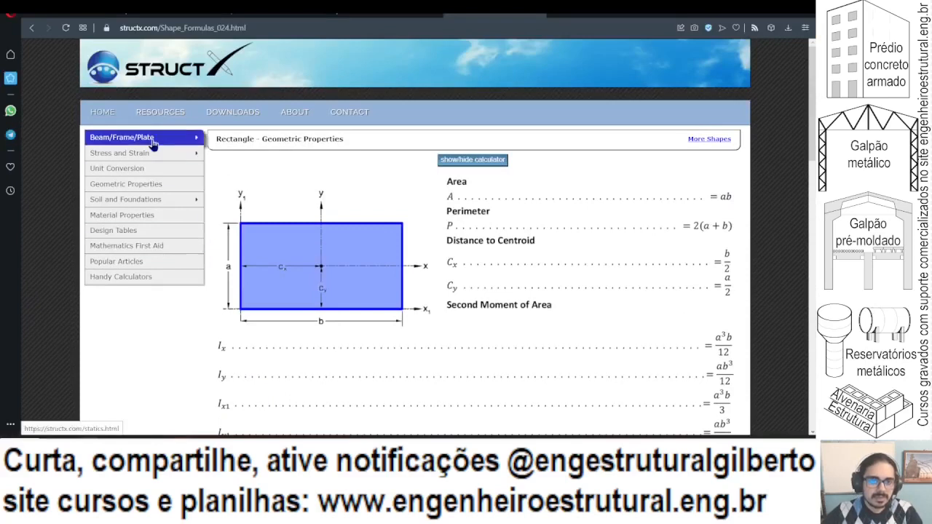
{"action": "mouse_move", "coordinate": [145, 137]}
{"action": "left_click", "coordinate": [215, 132]}
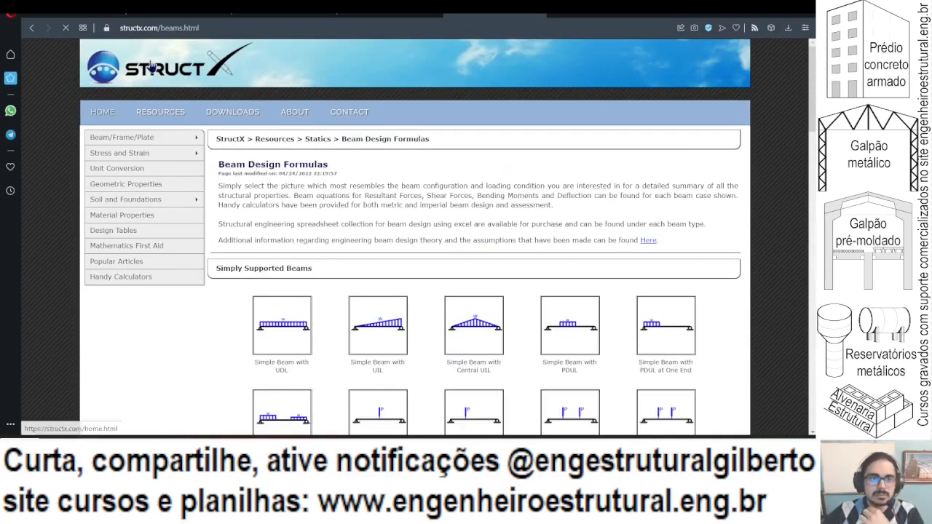
{"action": "scroll", "coordinate": [375, 198], "scroll_direction": "down", "scroll_amount": 6}
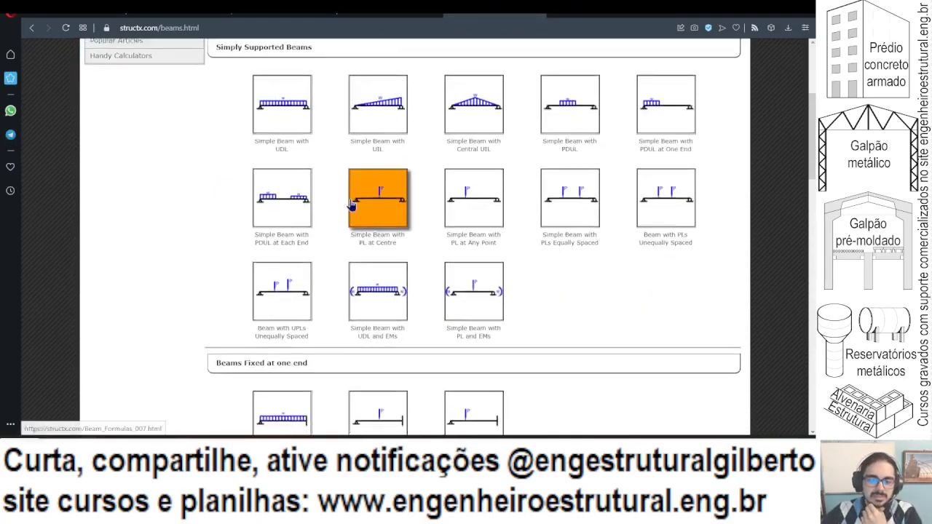
{"action": "left_click", "coordinate": [287, 188]}
{"action": "scroll", "coordinate": [295, 191], "scroll_direction": "down", "scroll_amount": 1}
{"action": "scroll", "coordinate": [295, 191], "scroll_direction": "down", "scroll_amount": 3}
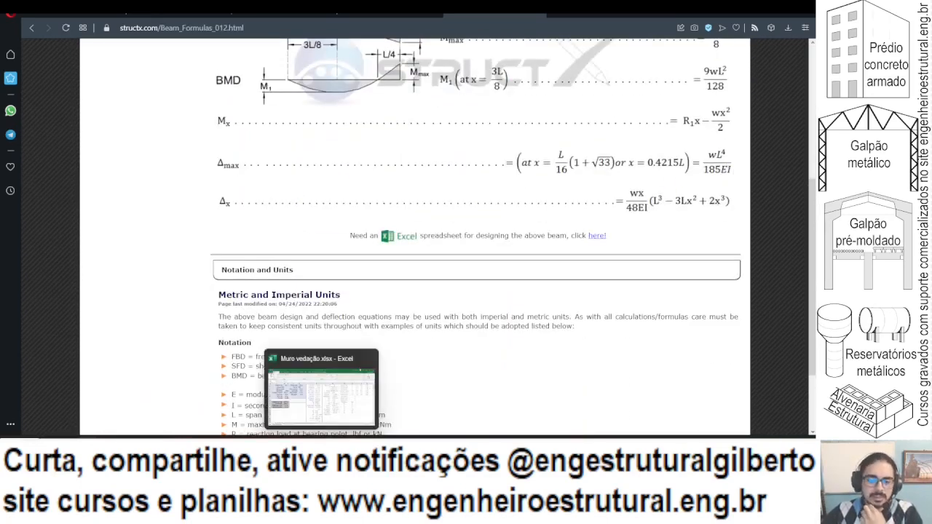
{"action": "left_click", "coordinate": [313, 446]}
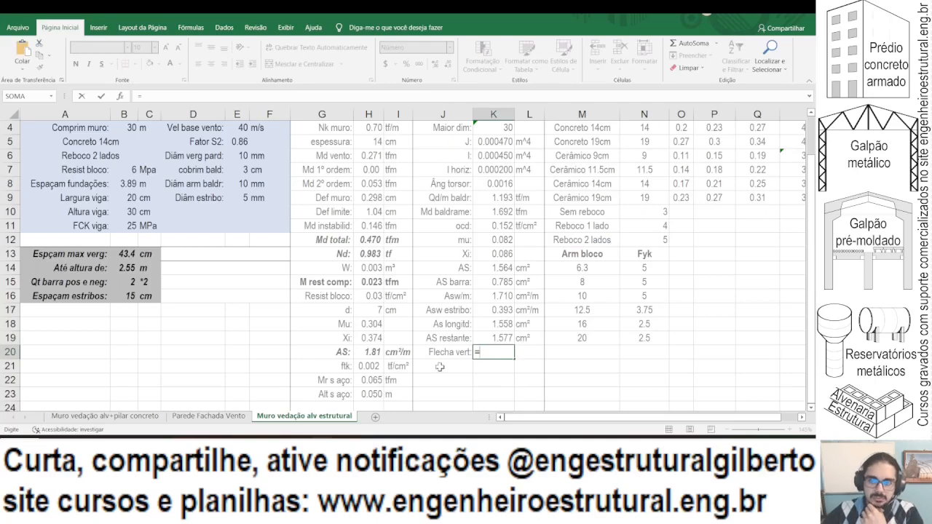
Step: Enter the vertical deflection formula =K9/1.4*B8^4/185/K2/K6 in K20
{"action": "scroll", "coordinate": [400, 266], "scroll_direction": "up", "scroll_amount": 1}
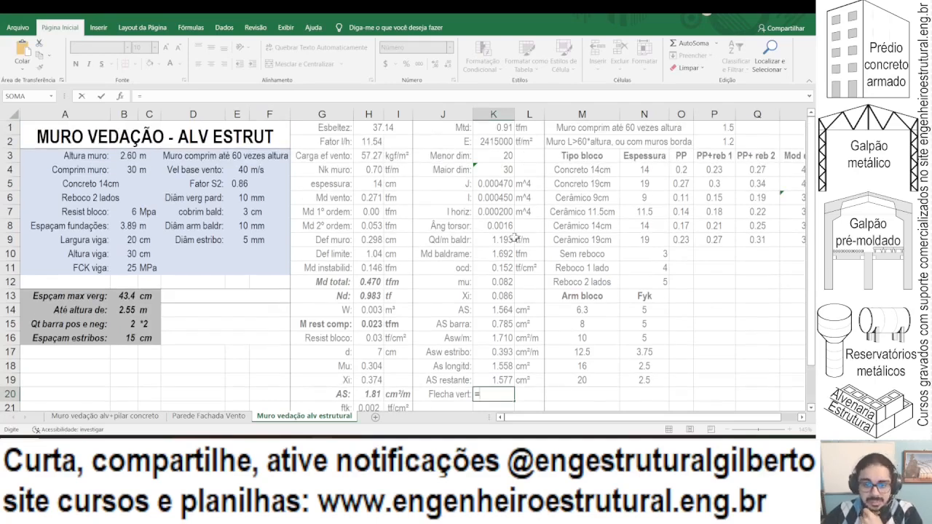
{"action": "left_click", "coordinate": [492, 241]}
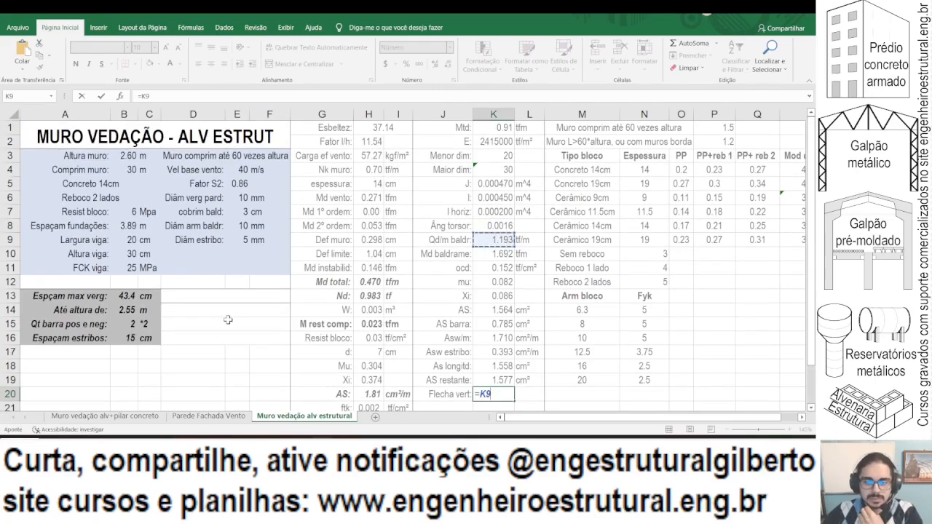
{"action": "scroll", "coordinate": [223, 320], "scroll_direction": "down", "scroll_amount": 1}
{"action": "type", "text": "/1.4*"}
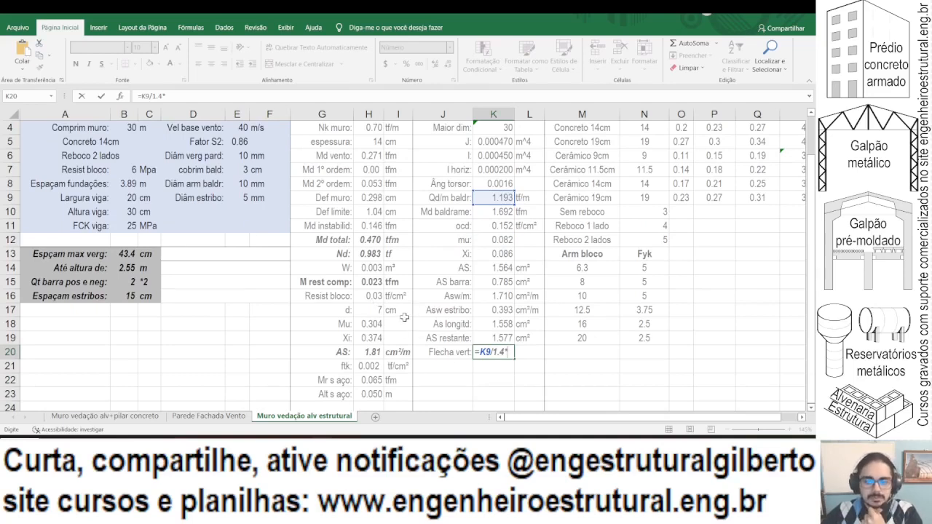
{"action": "scroll", "coordinate": [404, 318], "scroll_direction": "up", "scroll_amount": 1}
{"action": "scroll", "coordinate": [241, 229], "scroll_direction": "down", "scroll_amount": 1}
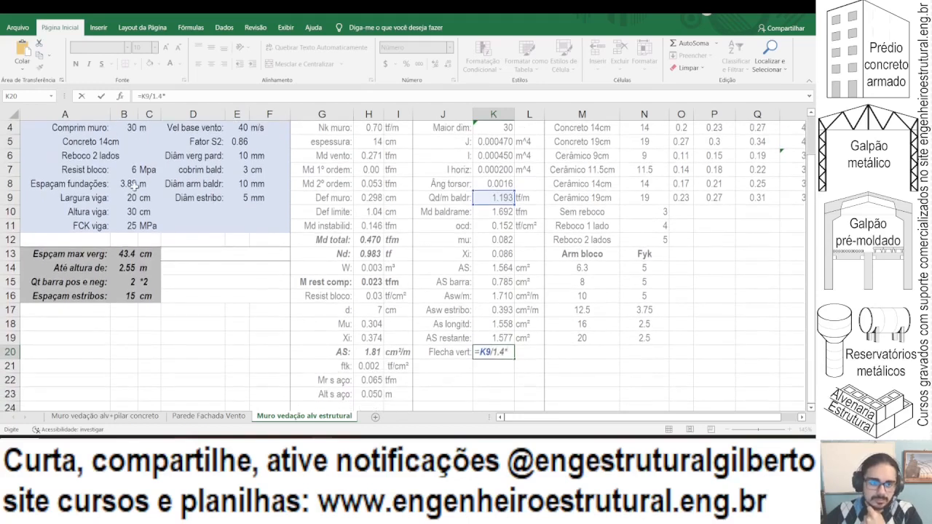
{"action": "left_click", "coordinate": [134, 184]}
{"action": "type", "text": "^4/1"}
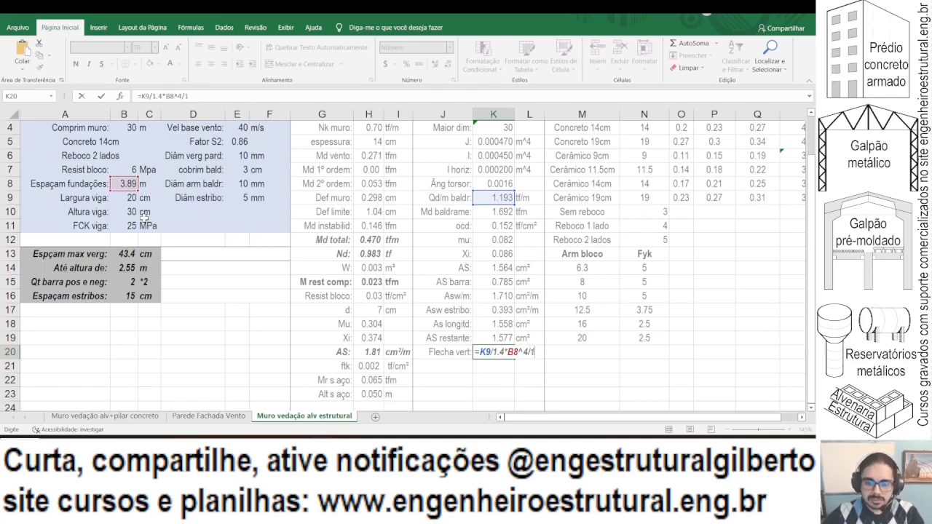
{"action": "type", "text": "85/"}
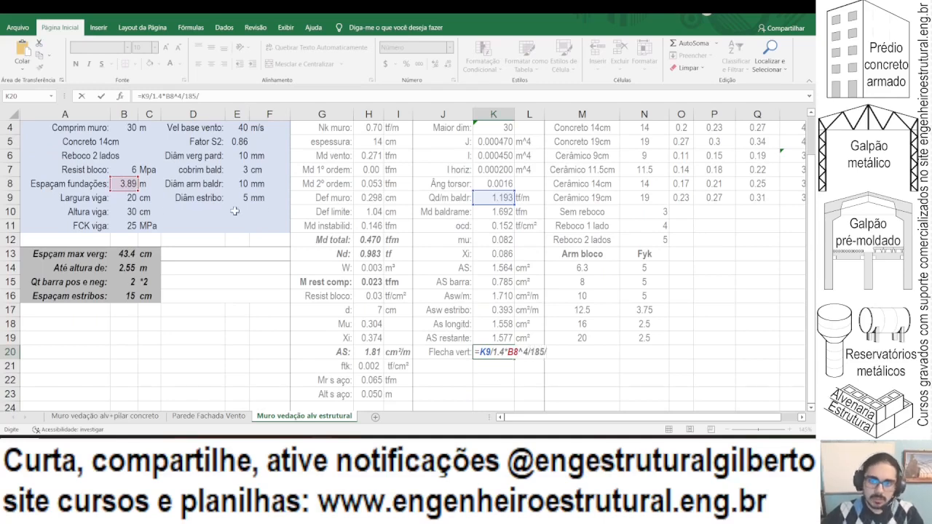
{"action": "scroll", "coordinate": [235, 211], "scroll_direction": "up", "scroll_amount": 1}
{"action": "left_click", "coordinate": [494, 142]}
{"action": "type", "text": "/"}
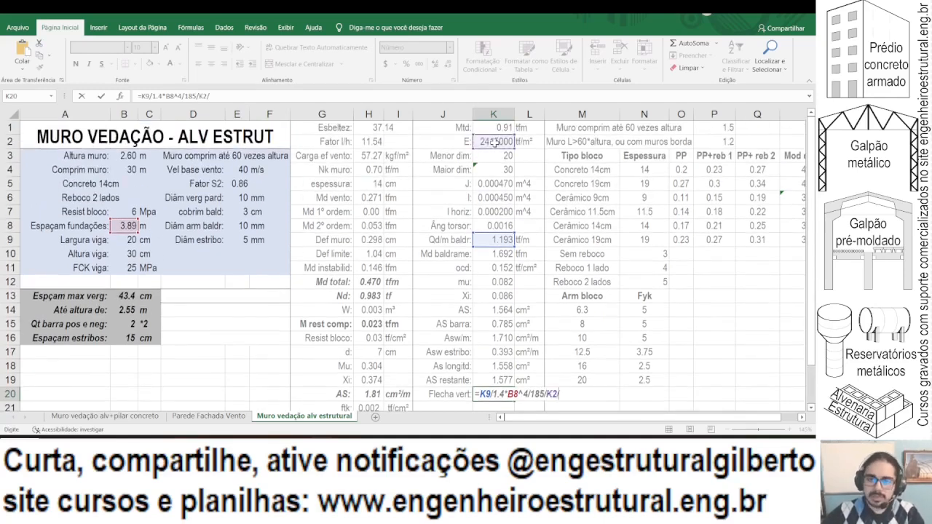
{"action": "left_click", "coordinate": [506, 199]}
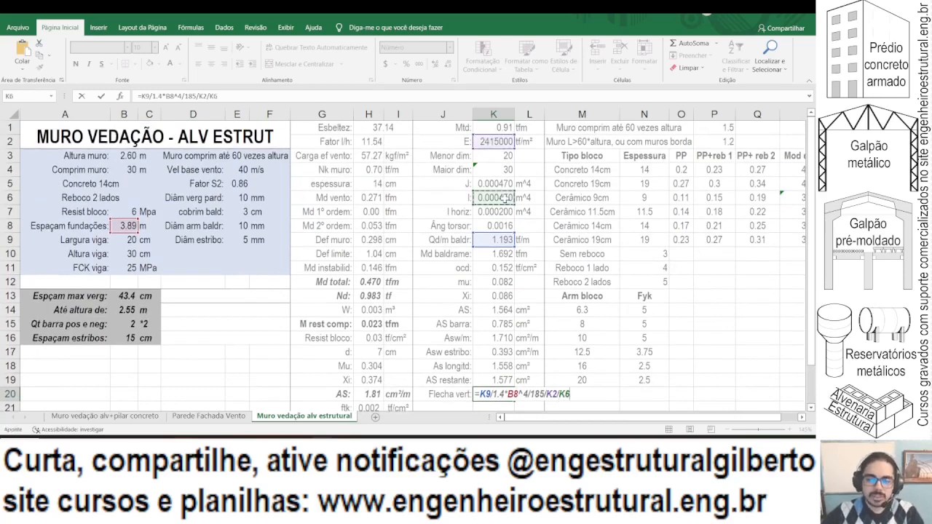
{"action": "scroll", "coordinate": [506, 200], "scroll_direction": "down", "scroll_amount": 3}
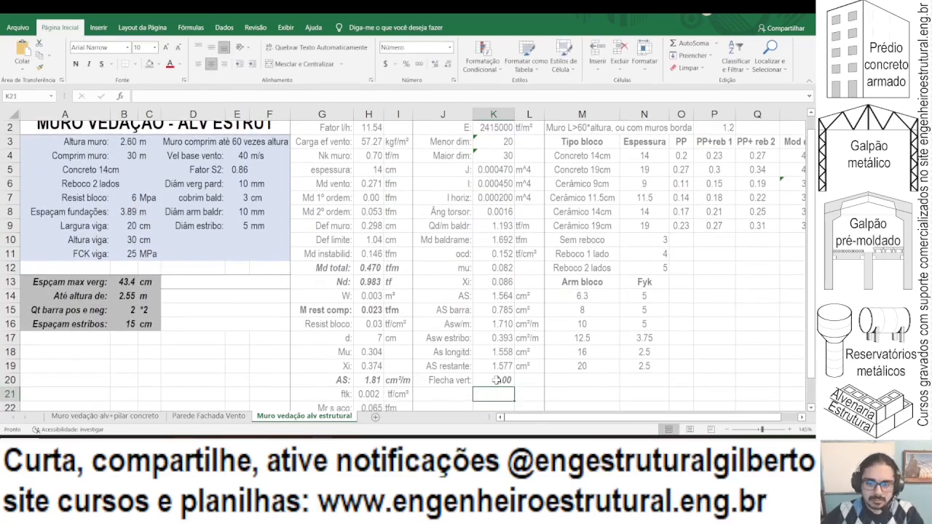
{"action": "key", "text": "Return"}
Step: Multiply the K20 deflection formula by 100 and enter the unit cm in L20
{"action": "scroll", "coordinate": [324, 191], "scroll_direction": "down", "scroll_amount": 1}
{"action": "left_click", "coordinate": [223, 96]}
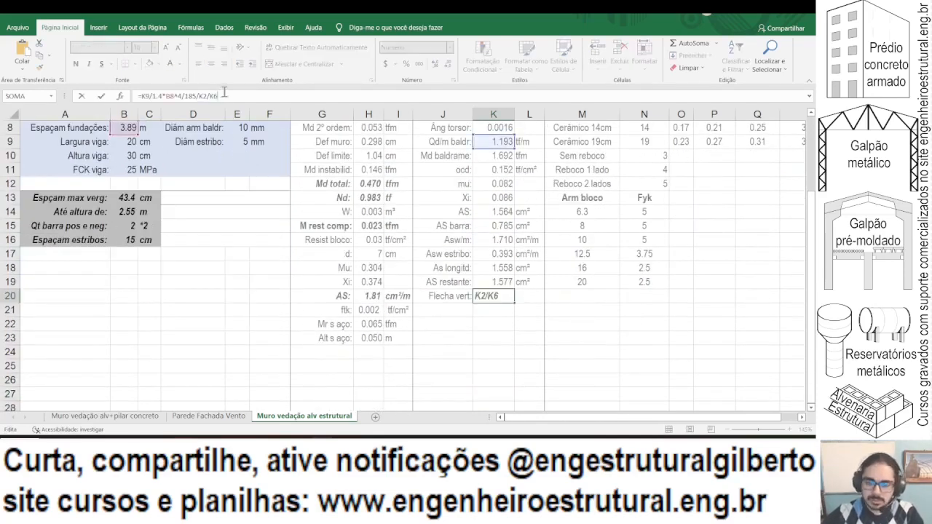
{"action": "type", "text": "*10"}
{"action": "key", "text": "Return"}
{"action": "key", "text": "Up"}
{"action": "key", "text": "Right"}
{"action": "type", "text": "cm"}
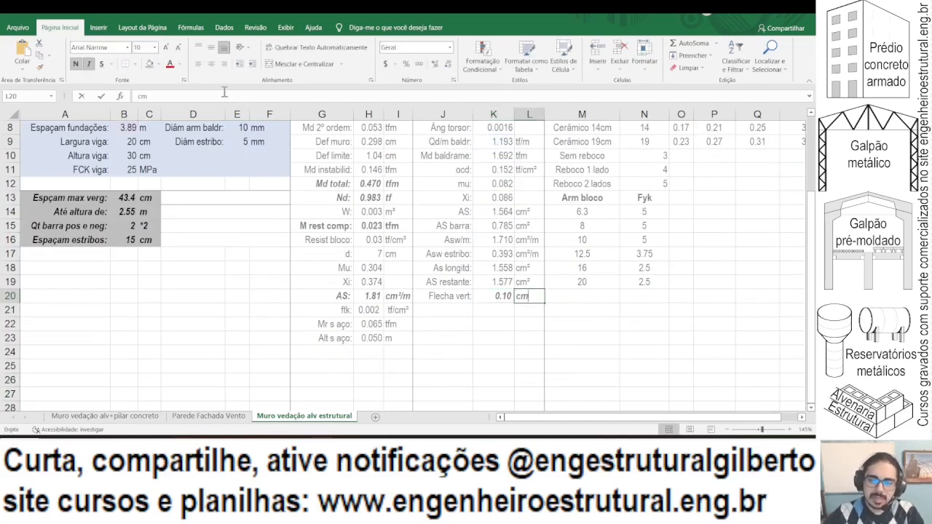
{"action": "key", "text": "Return"}
Step: Remove the bold formatting from the vertical deflection value and its unit in K20:L20
{"action": "key", "text": "Up"}
{"action": "key", "text": "Left"}
{"action": "key", "text": "shift+Right"}
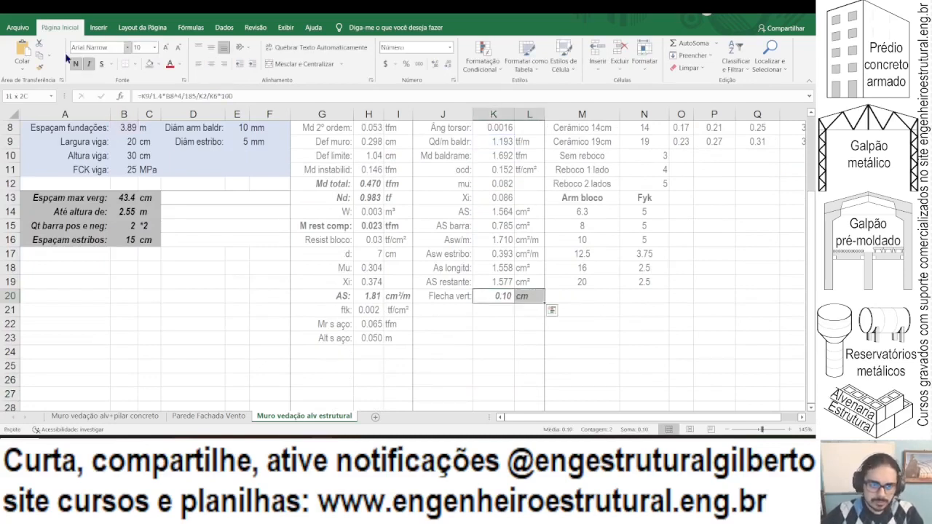
Step: Multiply the vertical deflection formula in K20 by an additional factor of 3
{"action": "left_click", "coordinate": [503, 295]}
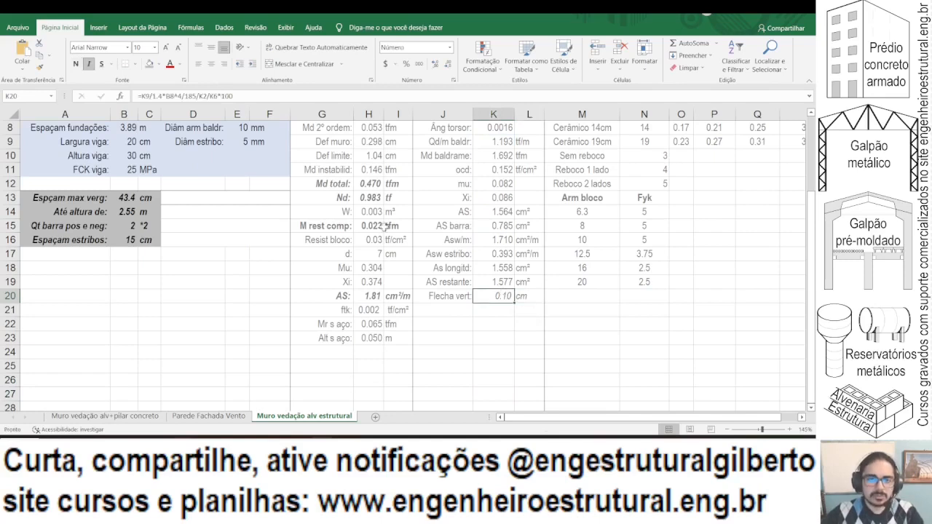
{"action": "left_click", "coordinate": [233, 95]}
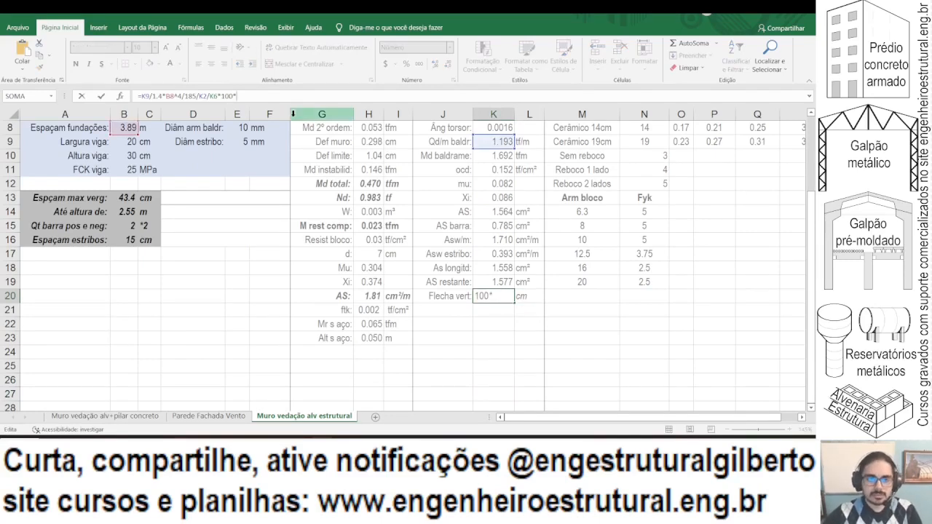
{"action": "type", "text": "3"}
{"action": "key", "text": "ctrl+Return"}
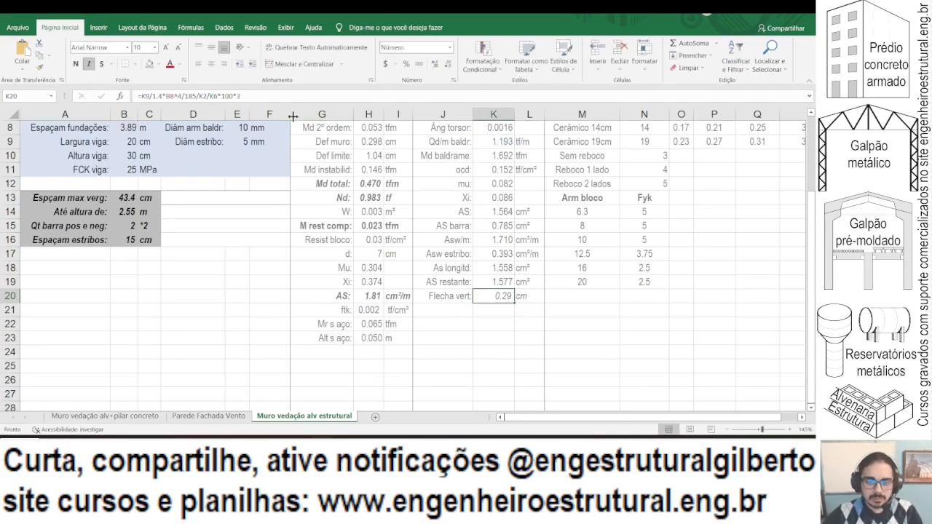
Step: Add the label "Flecha limite:" in J21 and enter the limit formula =B8*100/500 in K21
{"action": "key", "text": "Left"}
{"action": "key", "text": "Down"}
{"action": "type", "text": "Flecha l"}
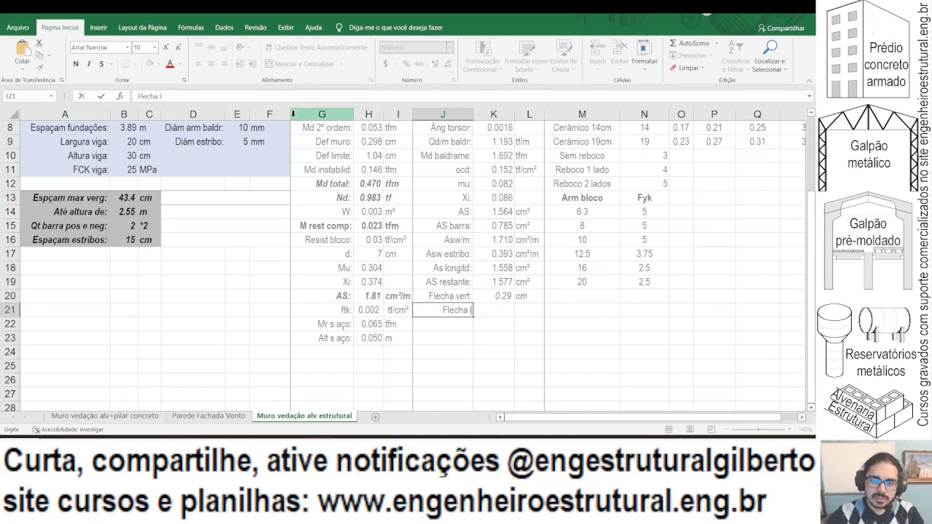
{"action": "type", "text": "imite:"}
{"action": "key", "text": "Tab"}
{"action": "type", "text": "="}
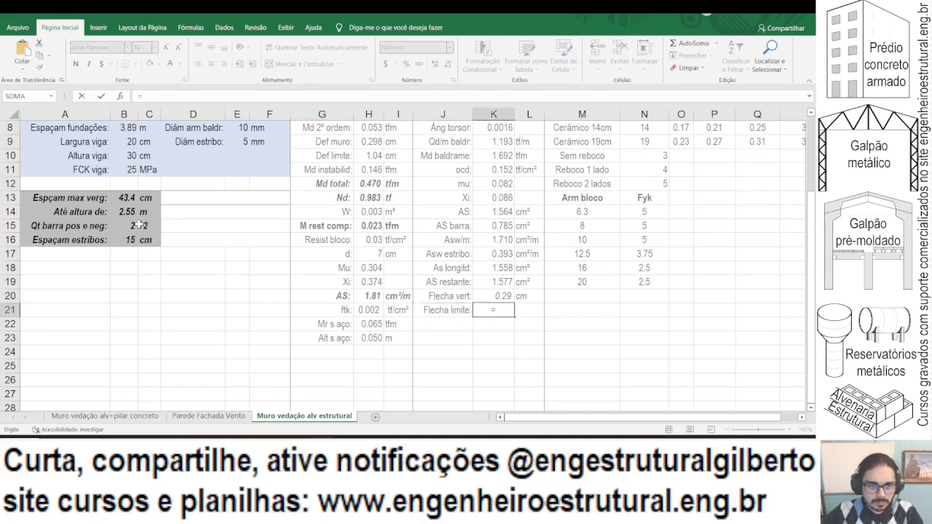
{"action": "scroll", "coordinate": [138, 226], "scroll_direction": "up", "scroll_amount": 1}
{"action": "left_click", "coordinate": [128, 169]}
{"action": "type", "text": "*100"}
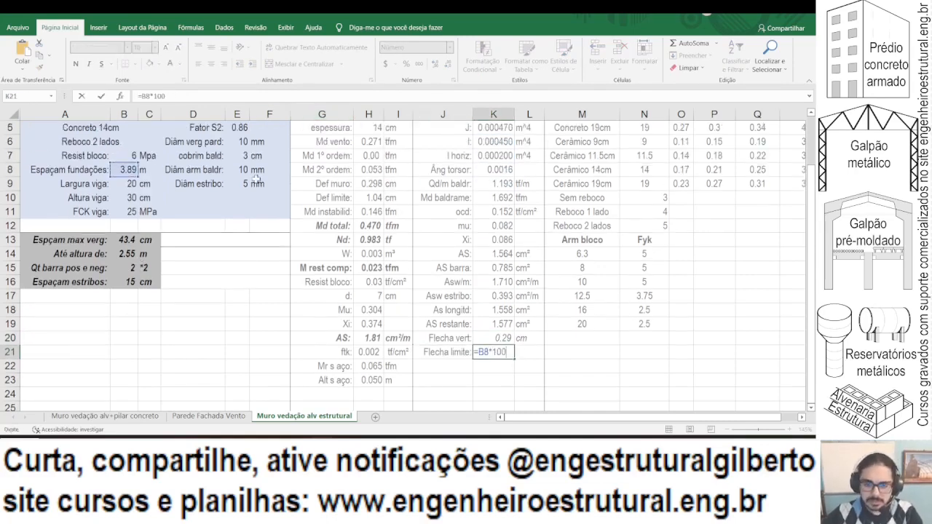
{"action": "type", "text": "/500"}
{"action": "key", "text": "Return"}
{"action": "key", "text": "Up"}
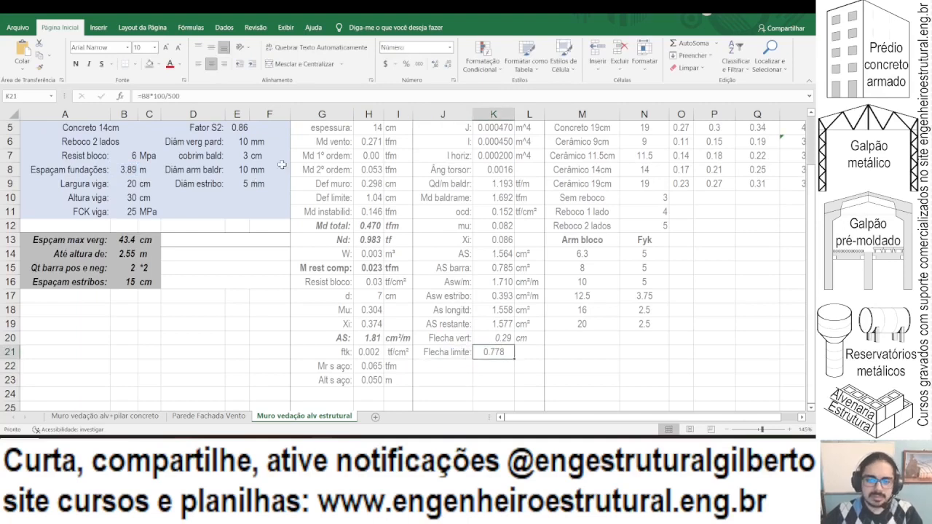
Step: Right-align the deflection labels and values in J20:K21
{"action": "scroll", "coordinate": [282, 165], "scroll_direction": "down", "scroll_amount": 1}
{"action": "left_click_drag", "start_coordinate": [505, 296], "coordinate": [528, 306]}
{"action": "left_click", "coordinate": [504, 297]}
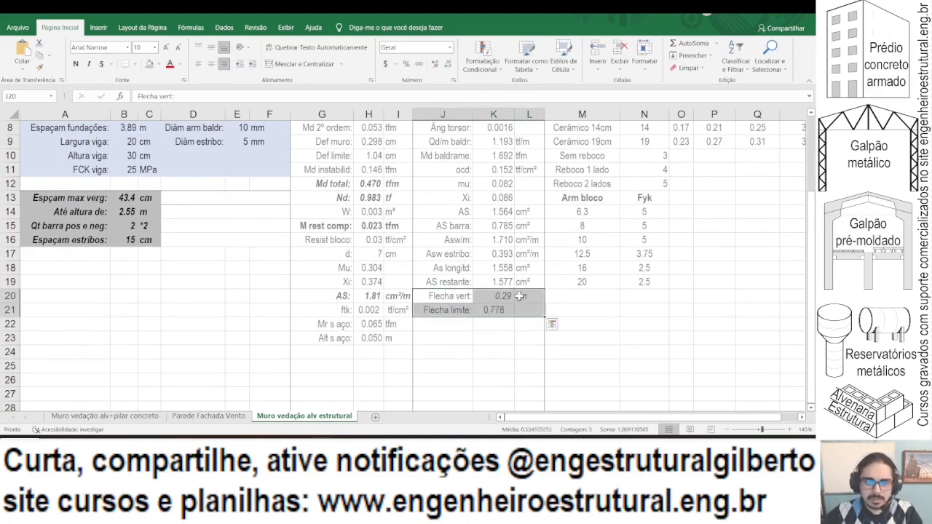
{"action": "left_click", "coordinate": [212, 65]}
{"action": "left_click", "coordinate": [214, 65]}
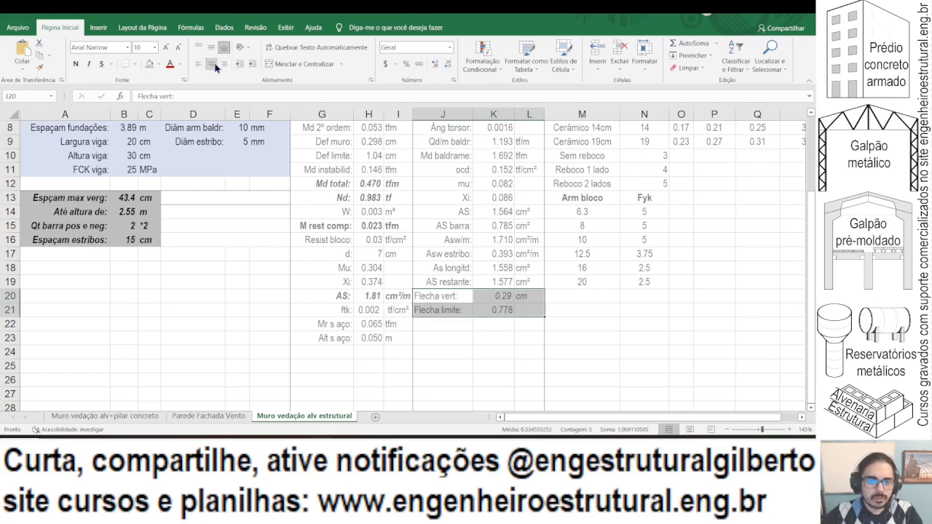
{"action": "left_click_drag", "start_coordinate": [445, 296], "coordinate": [498, 310]}
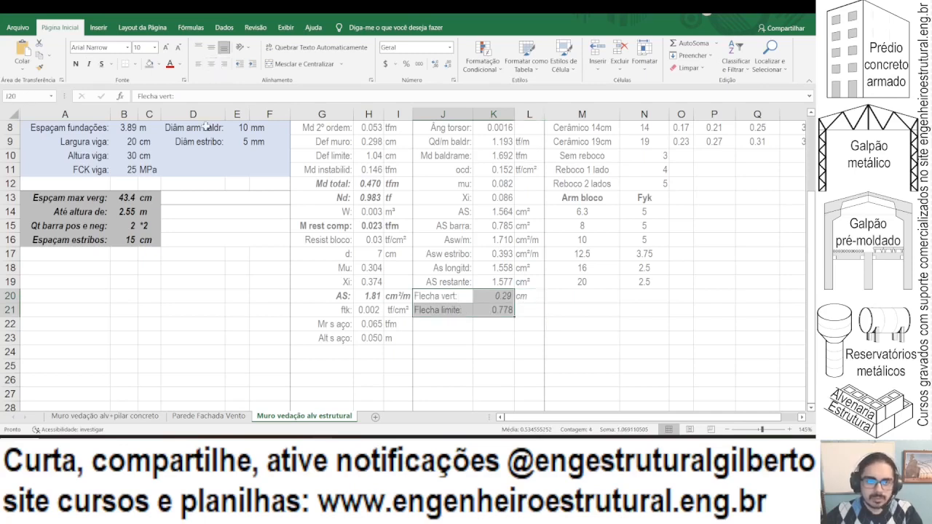
{"action": "left_click", "coordinate": [225, 67]}
Step: Remove the italic formatting from the deflection value in K20 and its unit in L20
{"action": "left_click", "coordinate": [503, 297]}
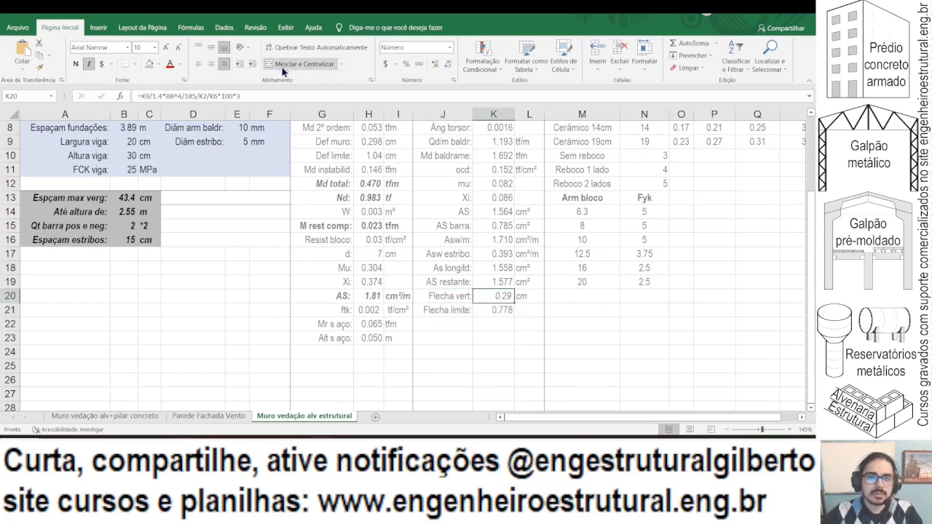
{"action": "left_click", "coordinate": [89, 64]}
{"action": "left_click", "coordinate": [540, 300]}
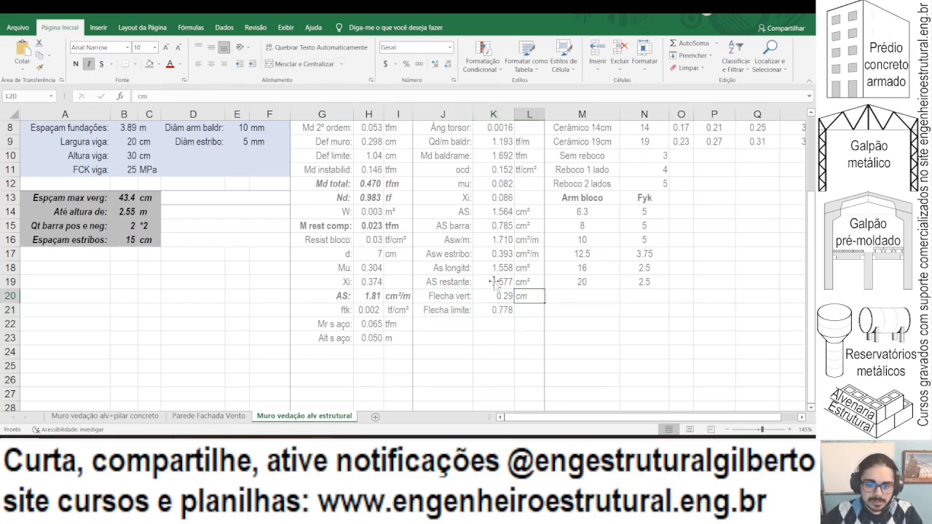
{"action": "left_click", "coordinate": [89, 64]}
Step: Copy the merged longitudinal steel warning cell D16 into D17
{"action": "left_click", "coordinate": [203, 239]}
{"action": "key", "text": "ctrl+c"}
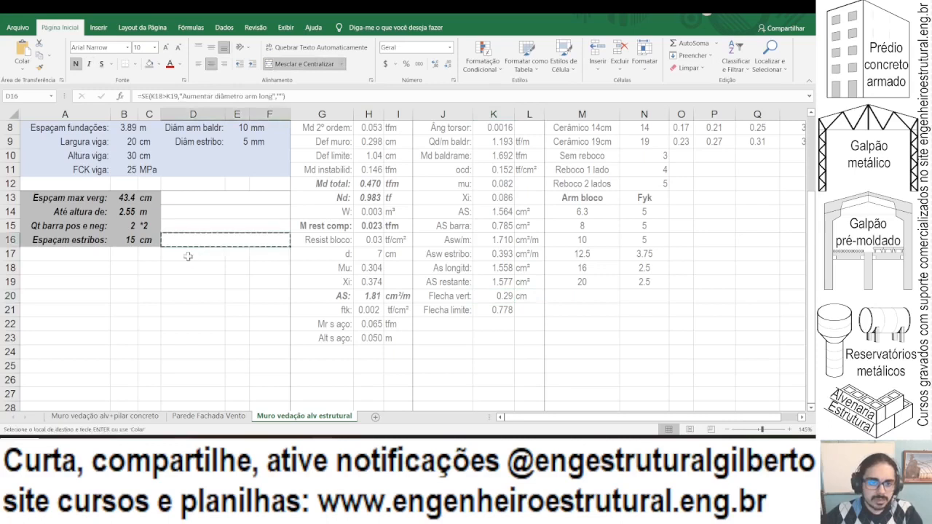
{"action": "left_click", "coordinate": [188, 256]}
{"action": "key", "text": "ctrl+v"}
Step: Enter the warning formula =SE(K21<K20,"Flecha excessiva","") in D17
{"action": "type", "text": "=se("}
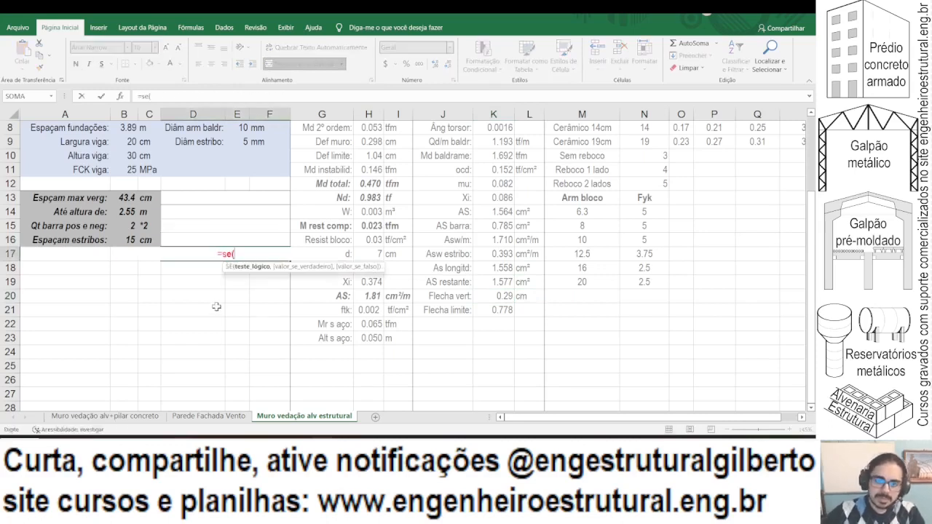
{"action": "left_click", "coordinate": [497, 309]}
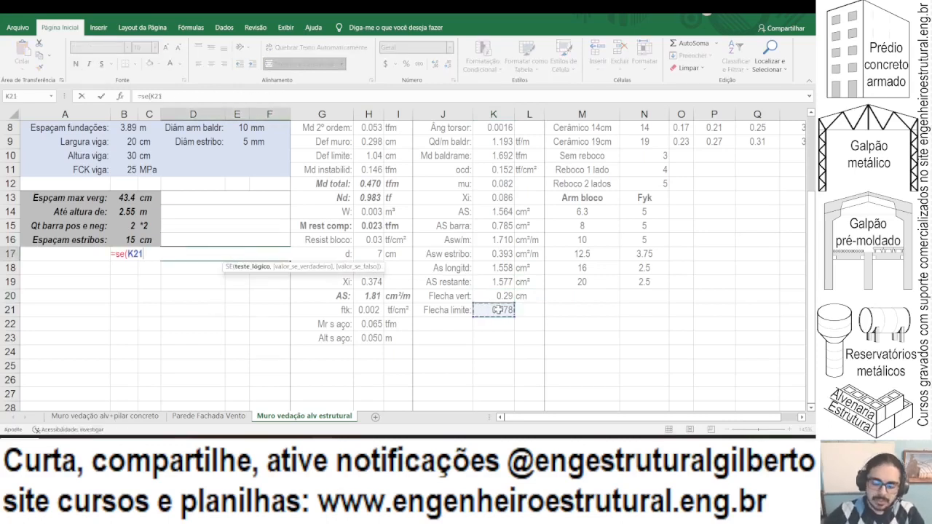
{"action": "type", "text": "<"}
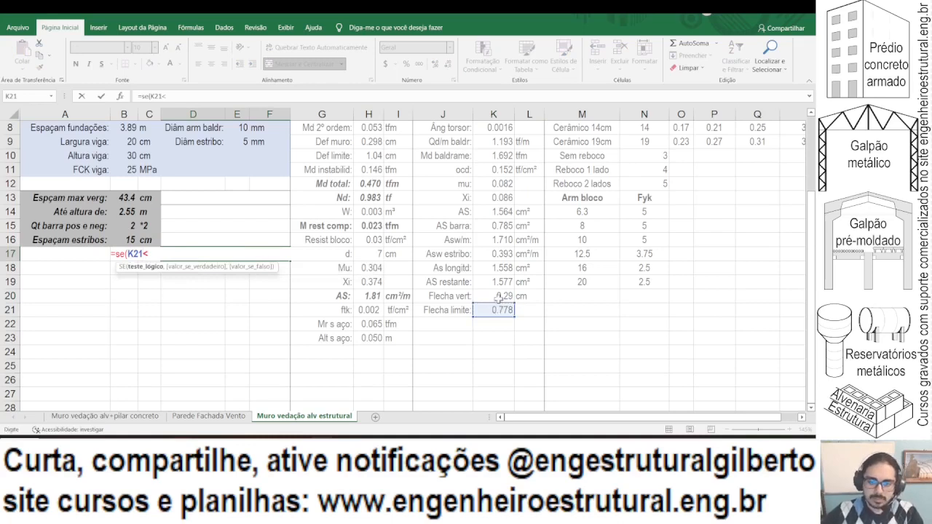
{"action": "left_click", "coordinate": [501, 296]}
{"action": "type", "text": ",\"Fle"}
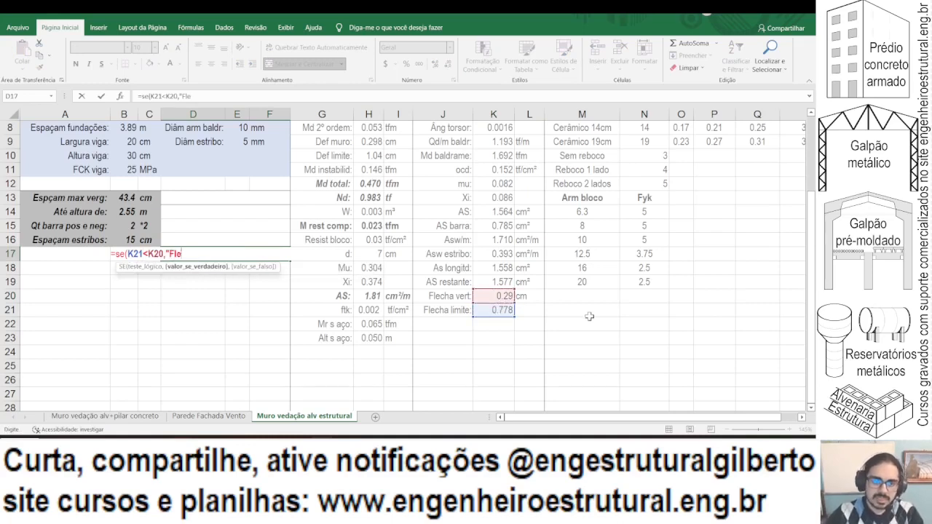
{"action": "type", "text": "cha excessiva\""}
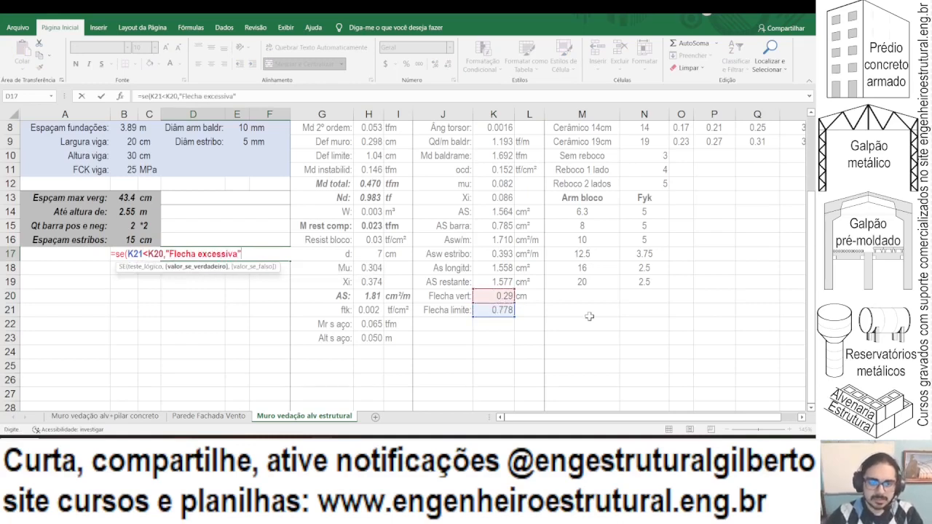
{"action": "type", "text": ",\"\")"}
{"action": "key", "text": "ctrl+Return"}
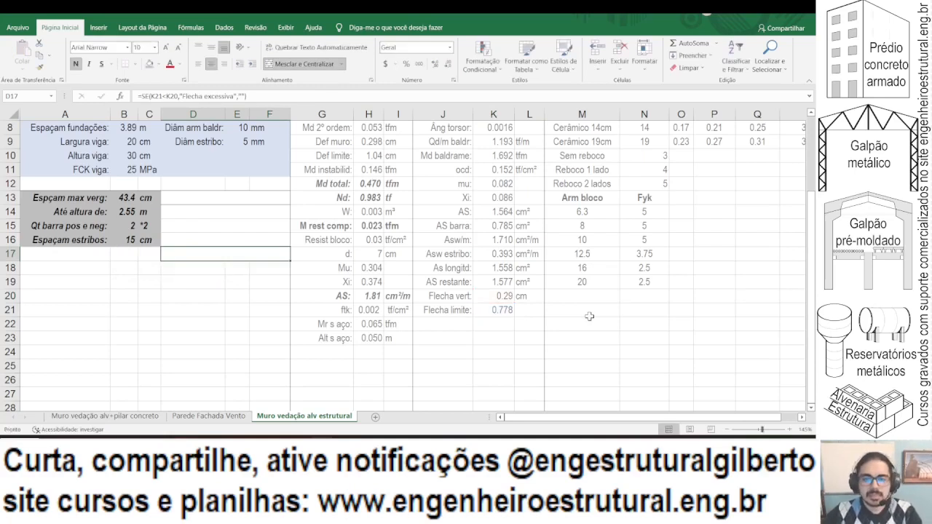
Step: Add the label "Flecha horz:" in J22, below the deflection limit row
{"action": "left_click", "coordinate": [444, 324]}
{"action": "type", "text": "Flecha ho"}
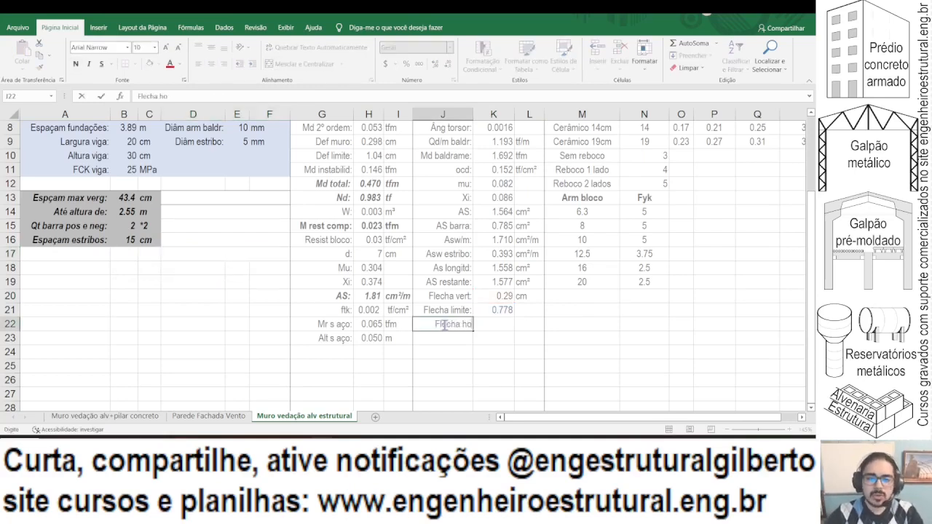
{"action": "type", "text": "rz:"}
{"action": "key", "text": "Tab"}
Step: Copy the vertical deflection formula text from K20 into the horizontal deflection cell K22
{"action": "key", "text": "Up"}
{"action": "key", "text": "Up"}
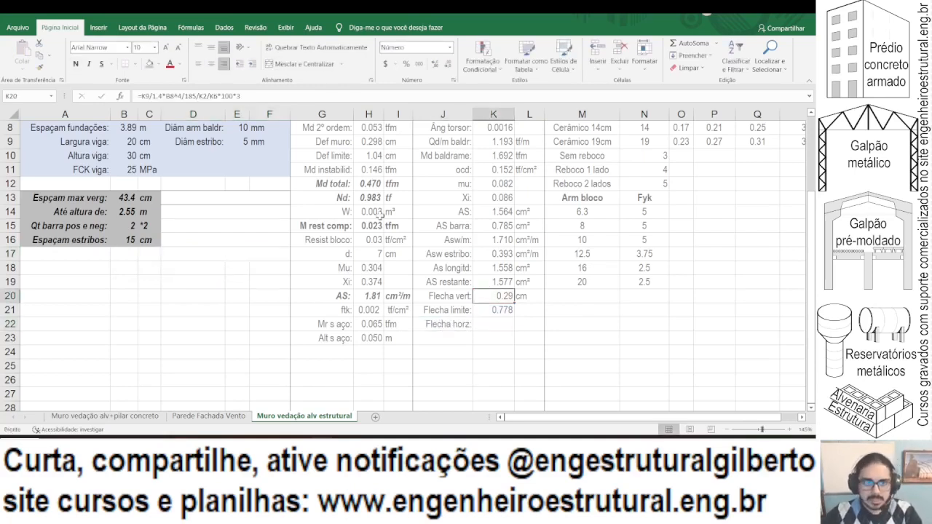
{"action": "left_click", "coordinate": [268, 95]}
{"action": "key", "text": "Return"}
{"action": "key", "text": "Return"}
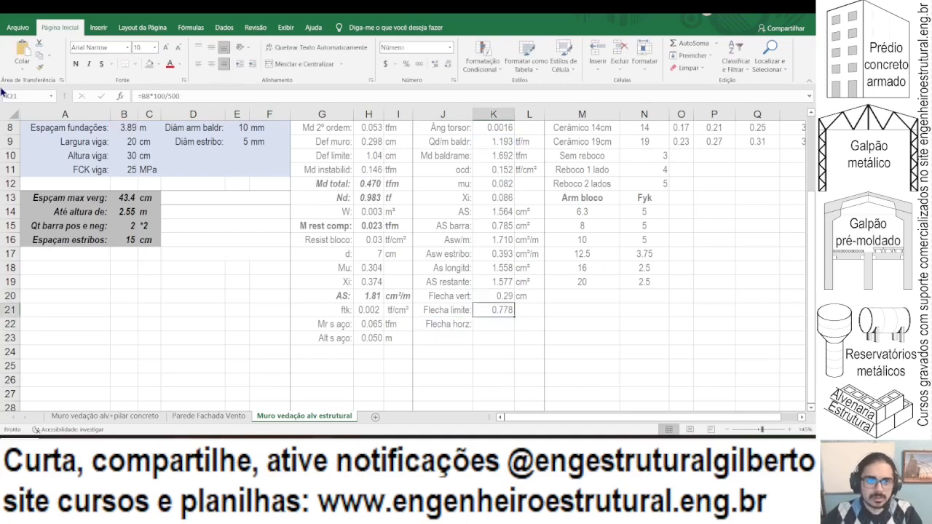
{"action": "left_click", "coordinate": [183, 97]}
{"action": "key", "text": "ctrl+v"}
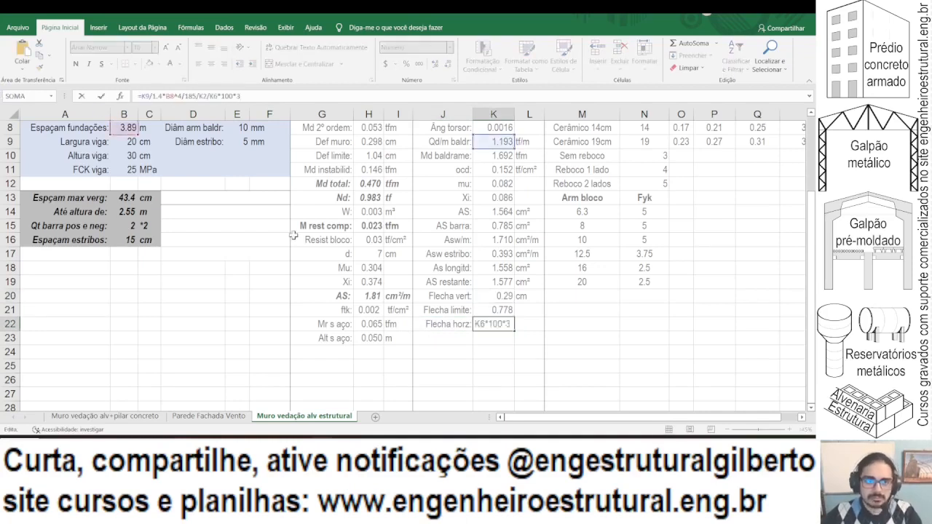
Step: Replace the K9/1.4 load term in the K22 formula with the wind load term H3/1000*B3
{"action": "scroll", "coordinate": [293, 236], "scroll_direction": "up", "scroll_amount": 3}
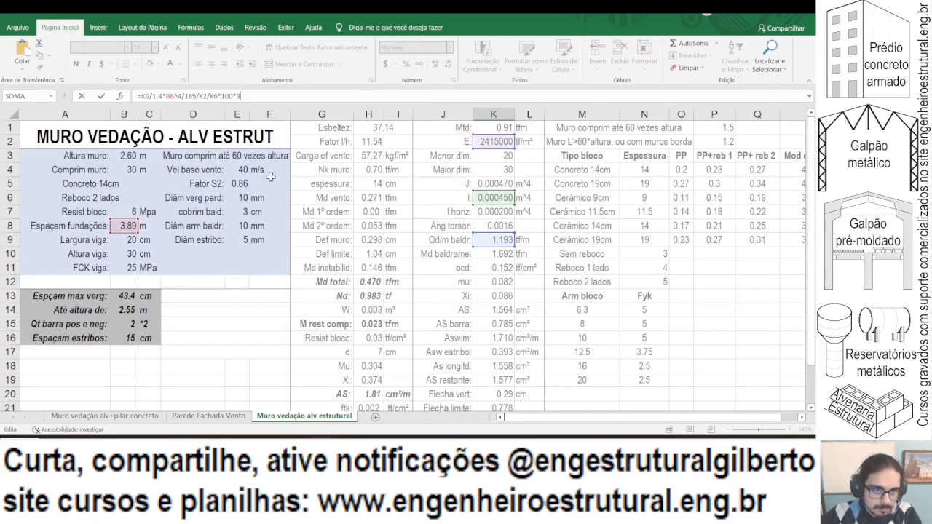
{"action": "left_click_drag", "start_coordinate": [140, 95], "coordinate": [160, 91]}
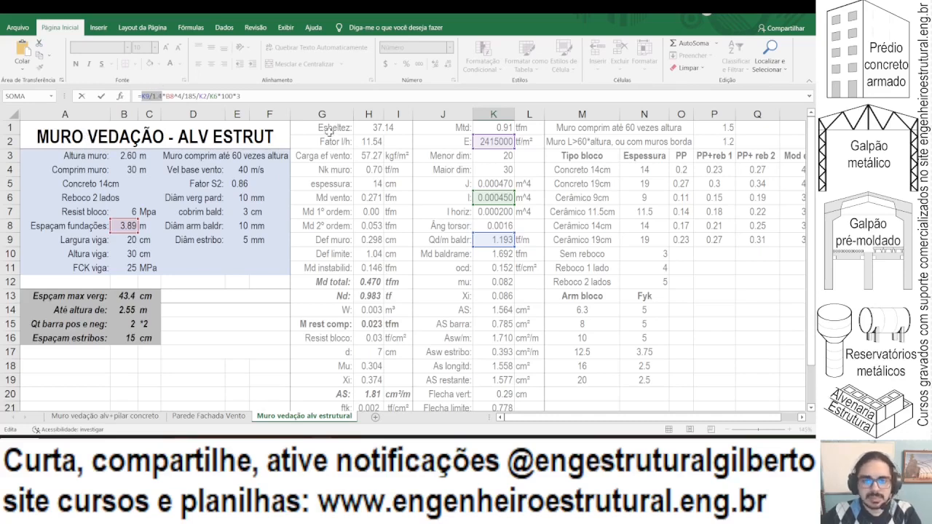
{"action": "left_click", "coordinate": [368, 155]}
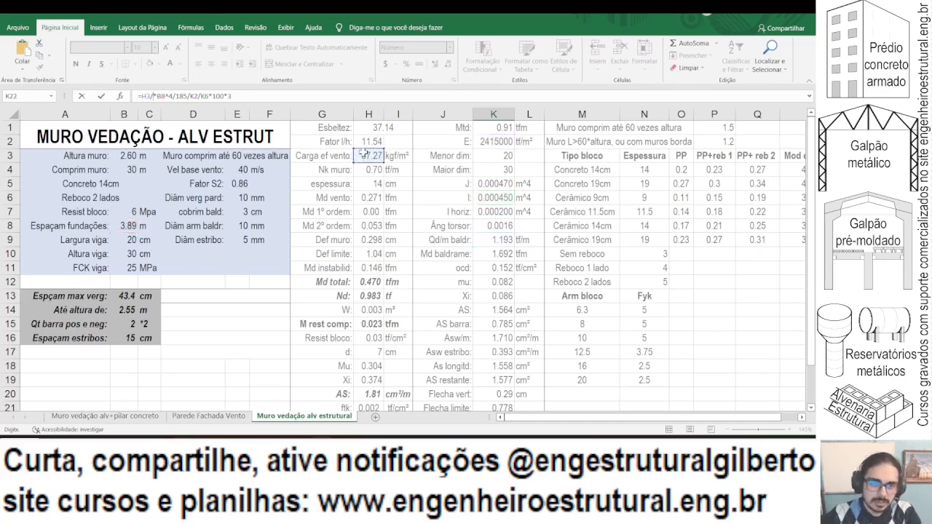
{"action": "type", "text": "/1000*"}
{"action": "left_click", "coordinate": [124, 155]}
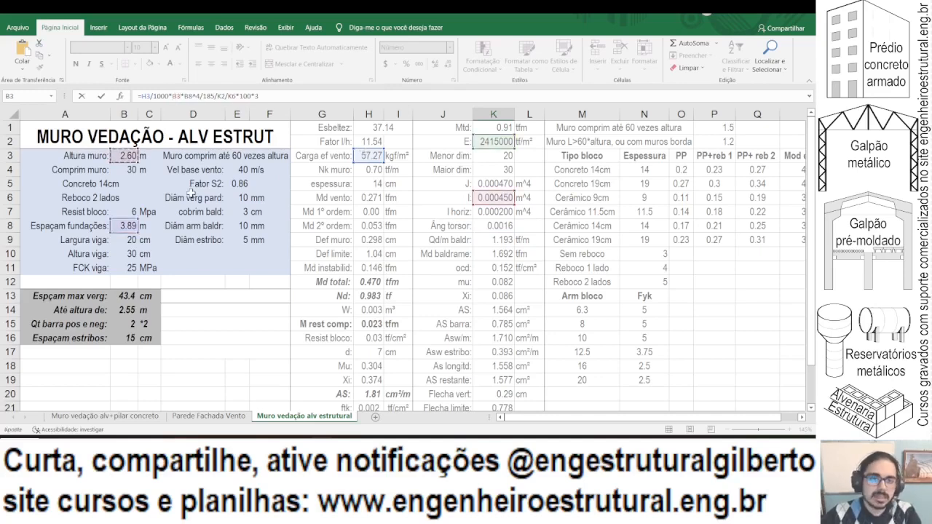
{"action": "scroll", "coordinate": [190, 193], "scroll_direction": "down", "scroll_amount": 3}
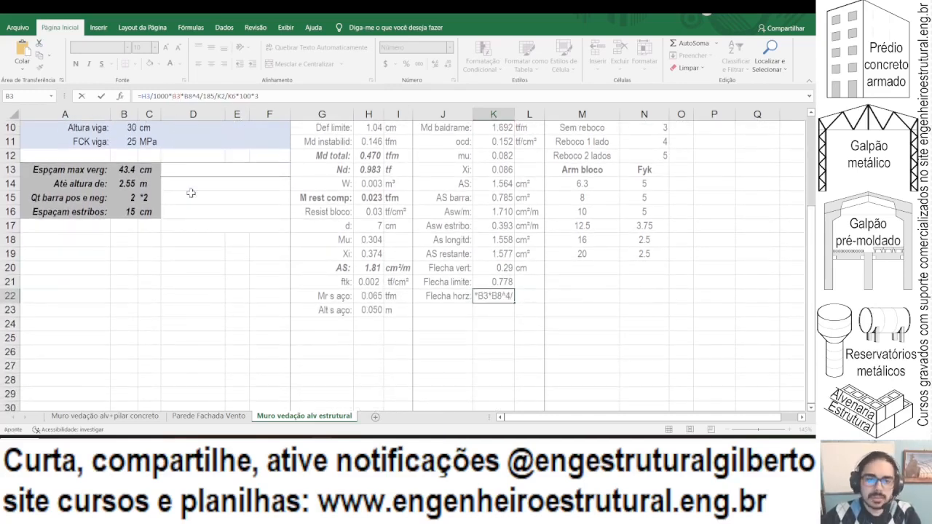
{"action": "key", "text": "Return"}
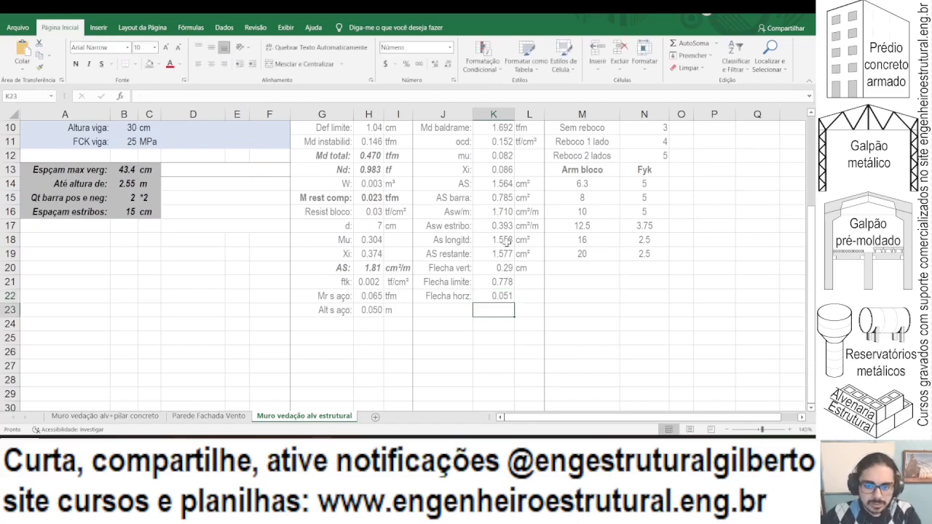
Step: Add the unit cm beside the horizontal deflection in L22 and beside the deflection limit in L21
{"action": "left_click", "coordinate": [526, 297]}
{"action": "type", "text": "cm"}
{"action": "key", "text": "Return"}
{"action": "left_click", "coordinate": [531, 299]}
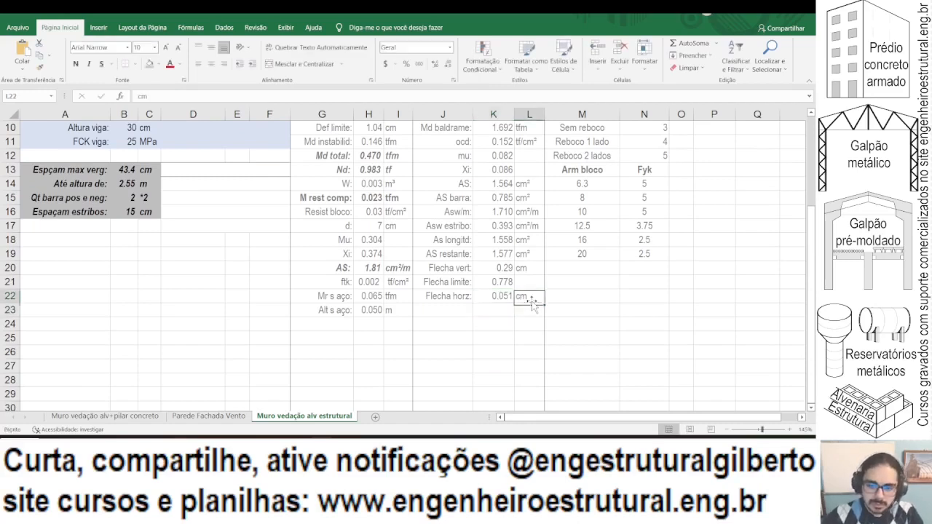
Step: Copy the merged deflection warning cell D17 into D18
{"action": "left_click", "coordinate": [183, 214]}
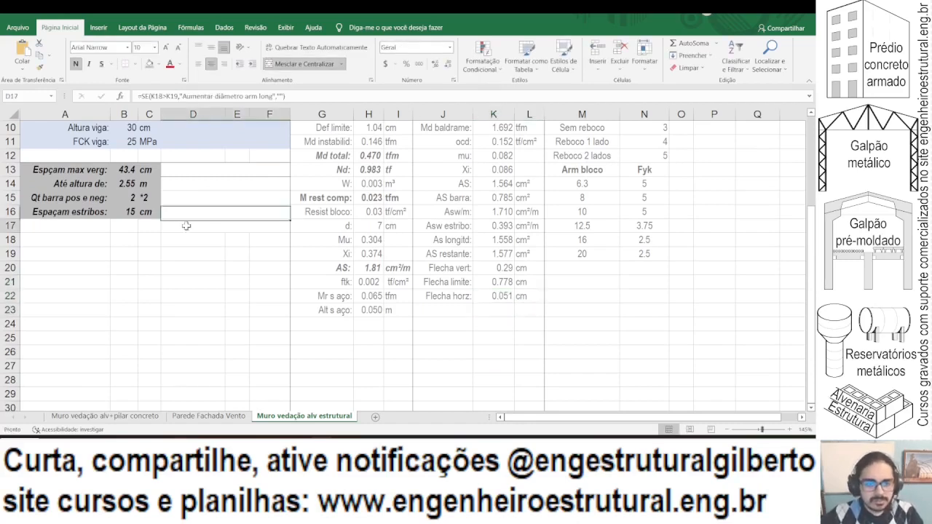
{"action": "left_click", "coordinate": [186, 226]}
{"action": "key", "text": "ctrl+c"}
{"action": "left_click", "coordinate": [181, 241]}
{"action": "key", "text": "ctrl+v"}
{"action": "key", "text": "Escape"}
Step: Enter an SE formula in D18 that shows "Flecha horz excessiva" when K22>K21
{"action": "type", "text": "=se("}
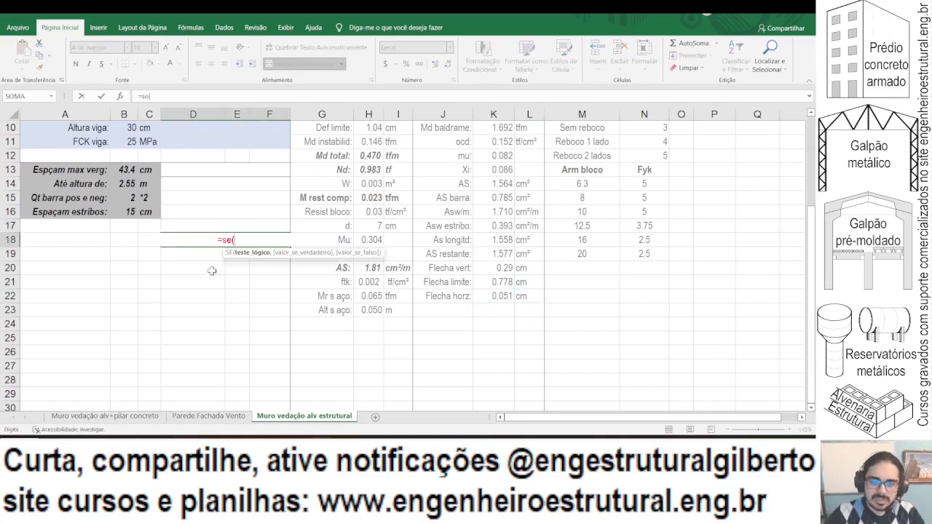
{"action": "left_click", "coordinate": [490, 295]}
{"action": "type", "text": ">"}
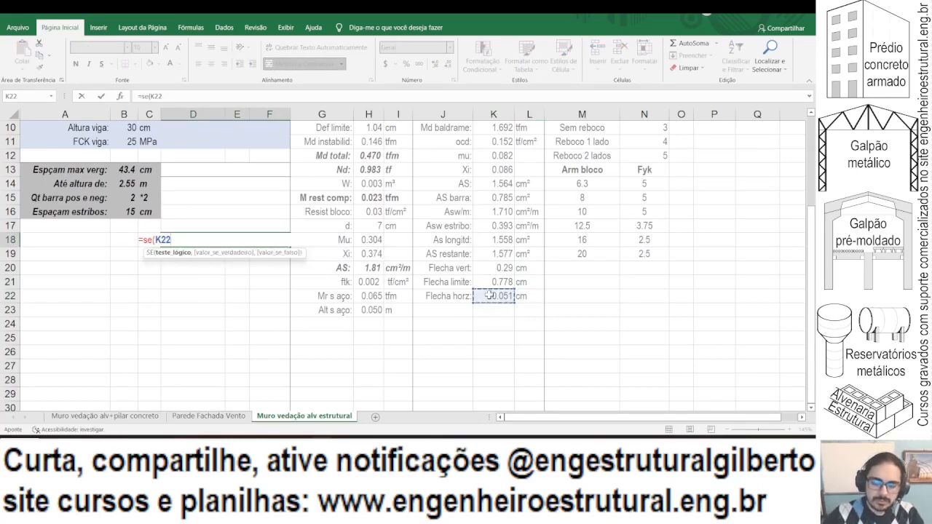
{"action": "left_click", "coordinate": [491, 282]}
{"action": "type", "text": ",\""}
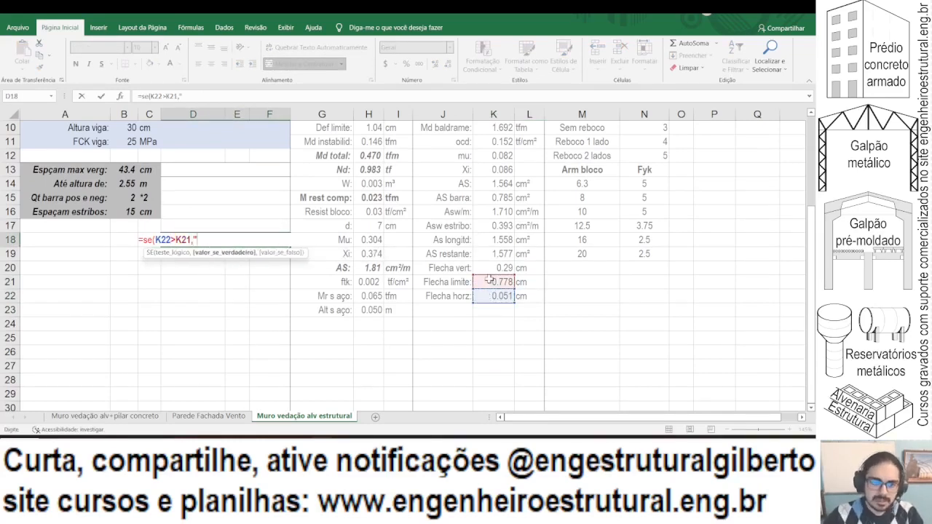
{"action": "type", "text": "Flecha hor"}
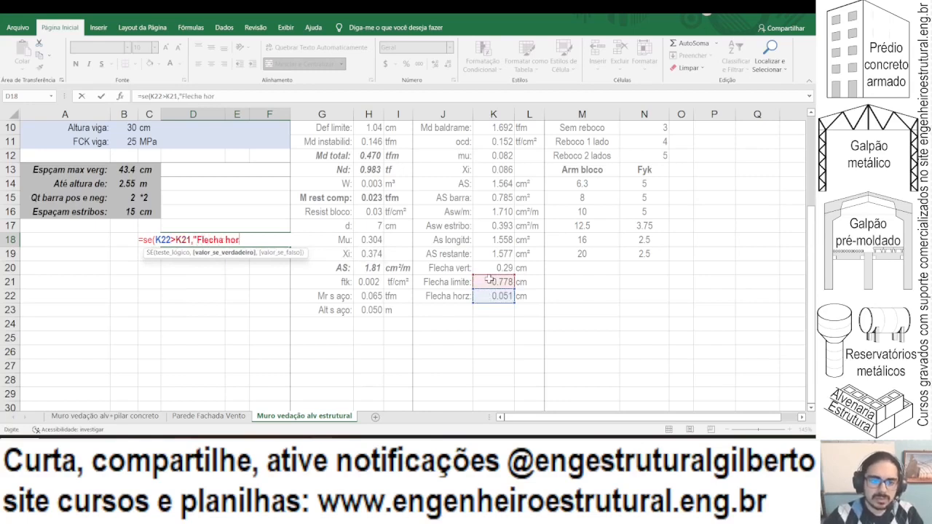
{"action": "type", "text": "z excessiva"}
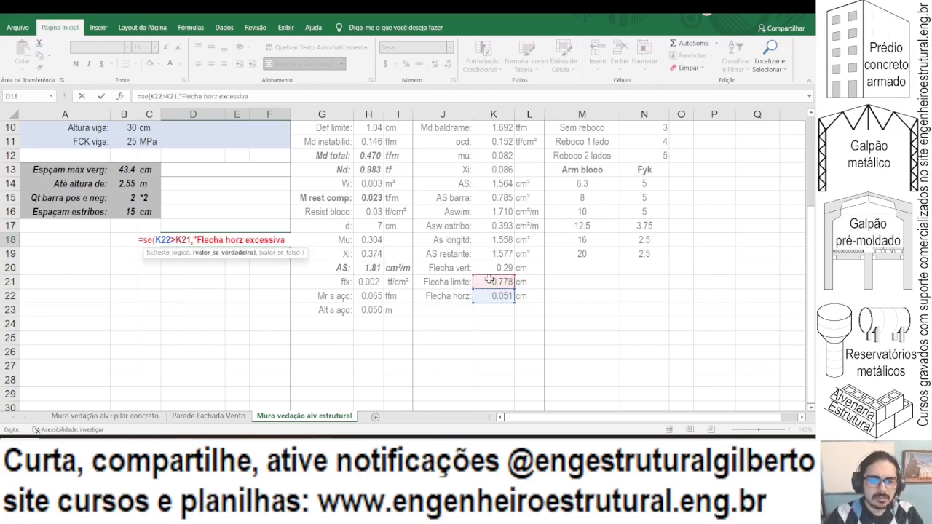
{"action": "type", "text": "\","}
{"action": "key", "text": "Return"}
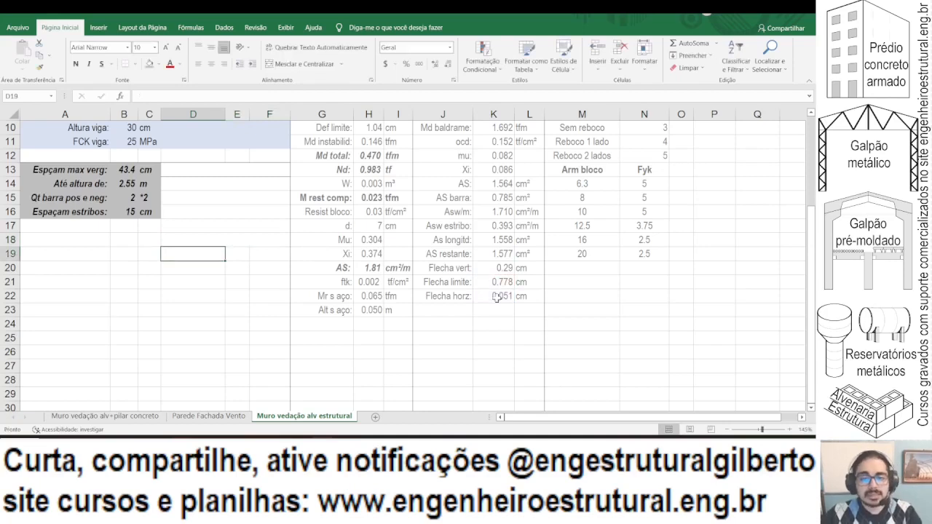
Step: Remove the *3 multiplier from the horizontal deflection formula in K22, leaving =H3/1000*B3*B8^4/185/K2/K6*100
{"action": "left_click", "coordinate": [496, 297]}
{"action": "left_click", "coordinate": [365, 97]}
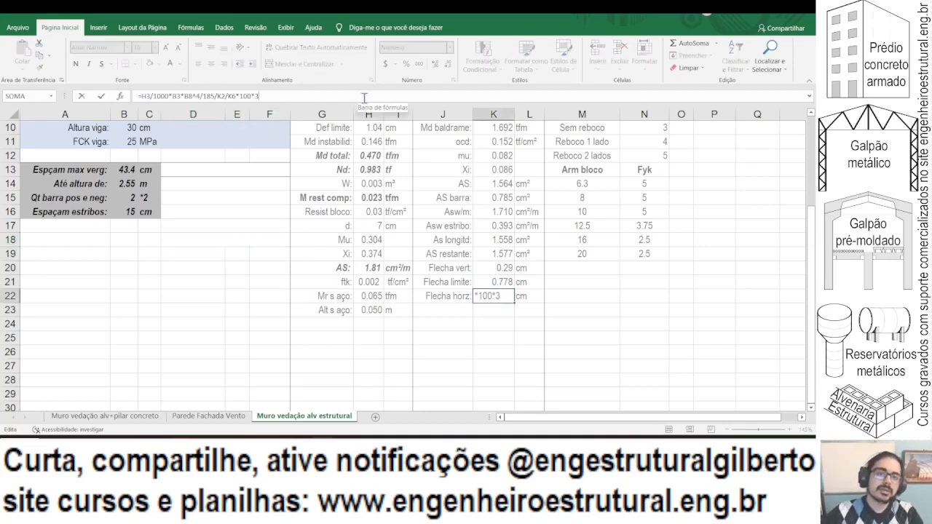
{"action": "key", "text": "BackSpace"}
{"action": "key", "text": "BackSpace"}
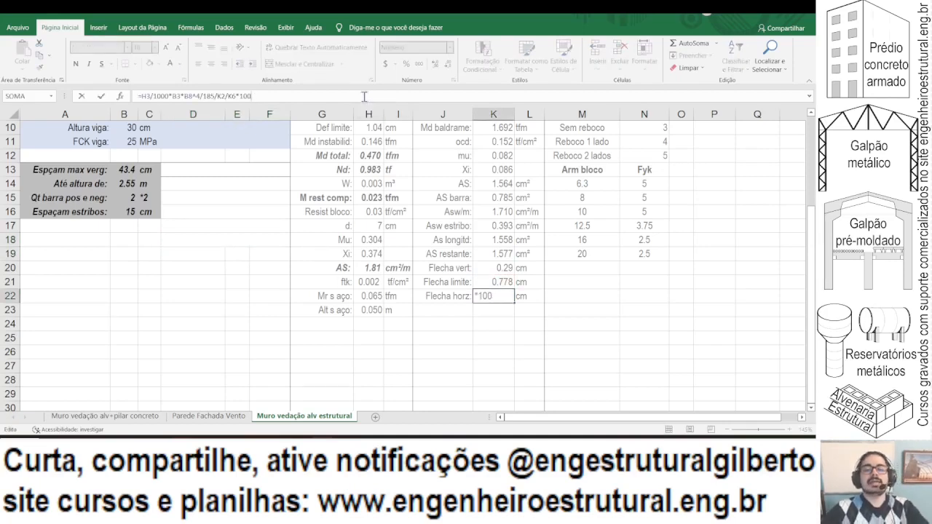
{"action": "key", "text": "ctrl+Return"}
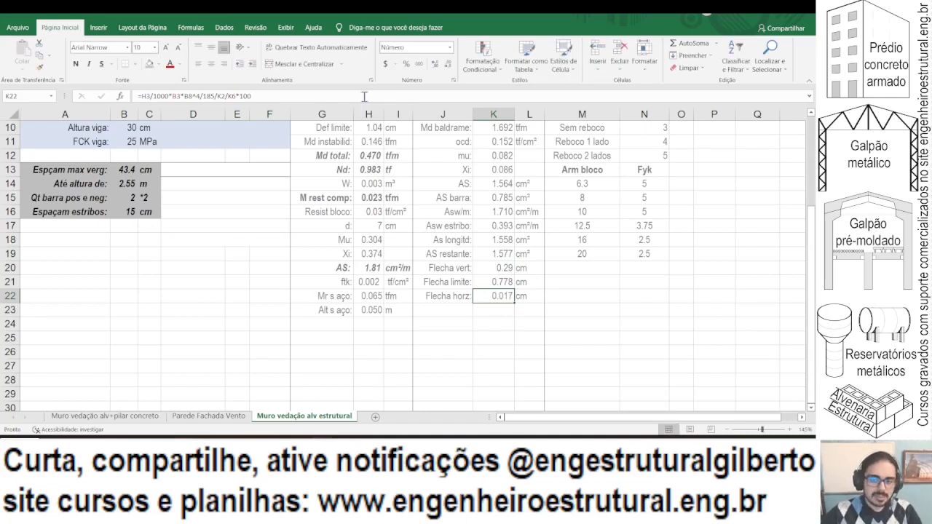
Step: Review the wall sheet's input data, result block and deflection calculations
{"action": "scroll", "coordinate": [422, 352], "scroll_direction": "up", "scroll_amount": 1}
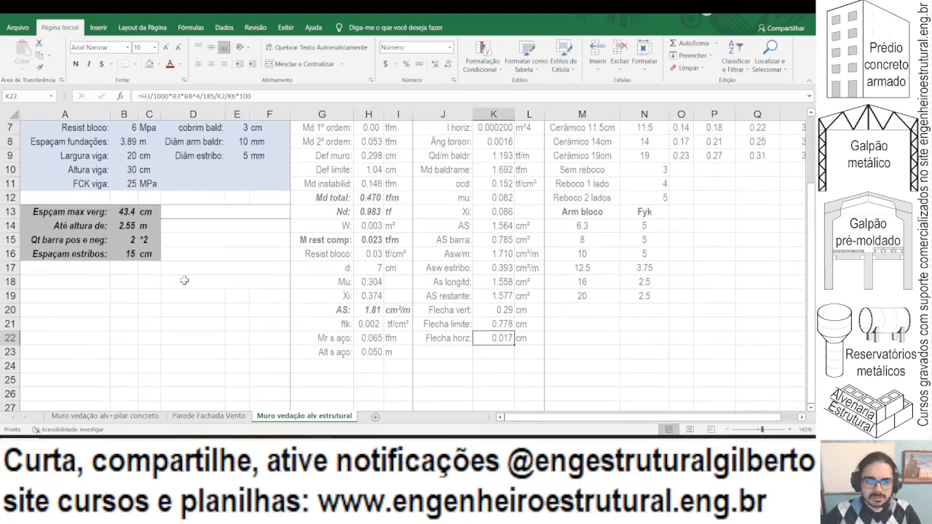
{"action": "scroll", "coordinate": [185, 281], "scroll_direction": "down", "scroll_amount": 3}
{"action": "scroll", "coordinate": [147, 227], "scroll_direction": "up", "scroll_amount": 2}
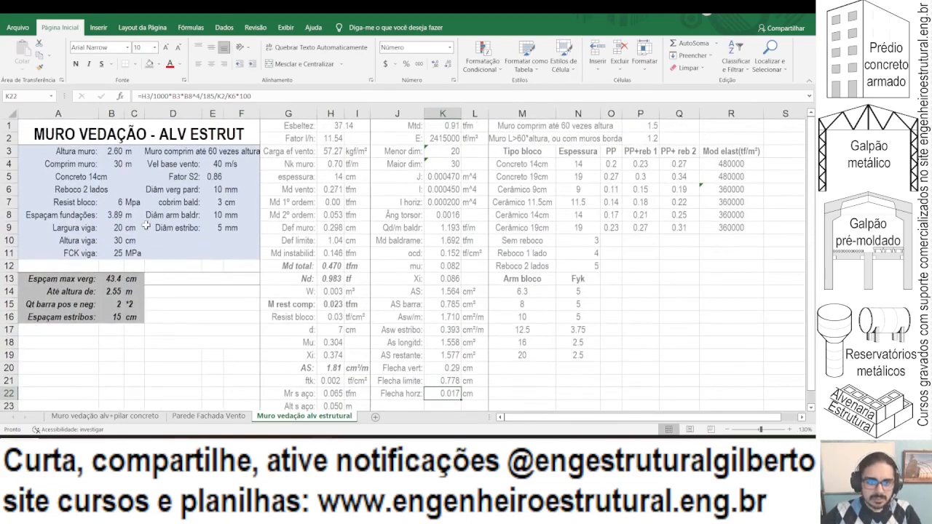
{"action": "scroll", "coordinate": [145, 228], "scroll_direction": "down", "scroll_amount": 1}
{"action": "left_click", "coordinate": [149, 224]}
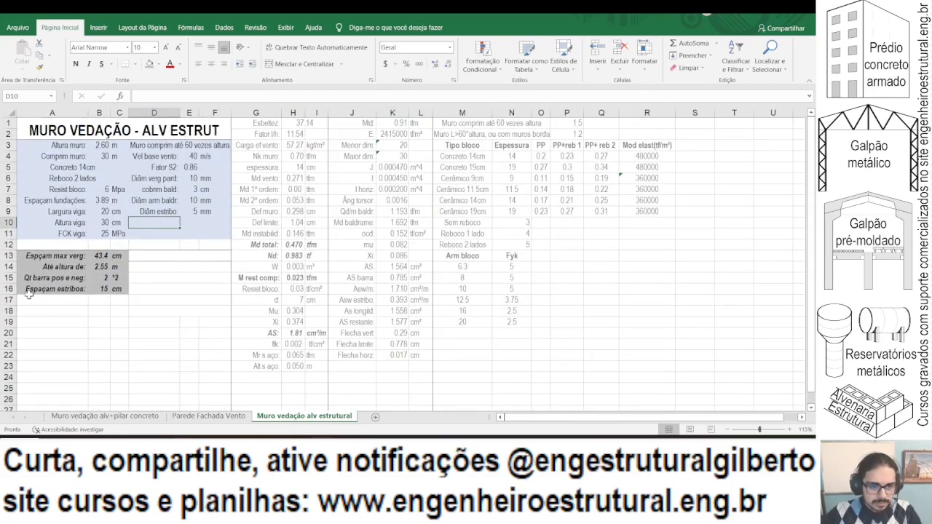
{"action": "scroll", "coordinate": [29, 294], "scroll_direction": "up", "scroll_amount": 1}
{"action": "scroll", "coordinate": [54, 255], "scroll_direction": "down", "scroll_amount": 1}
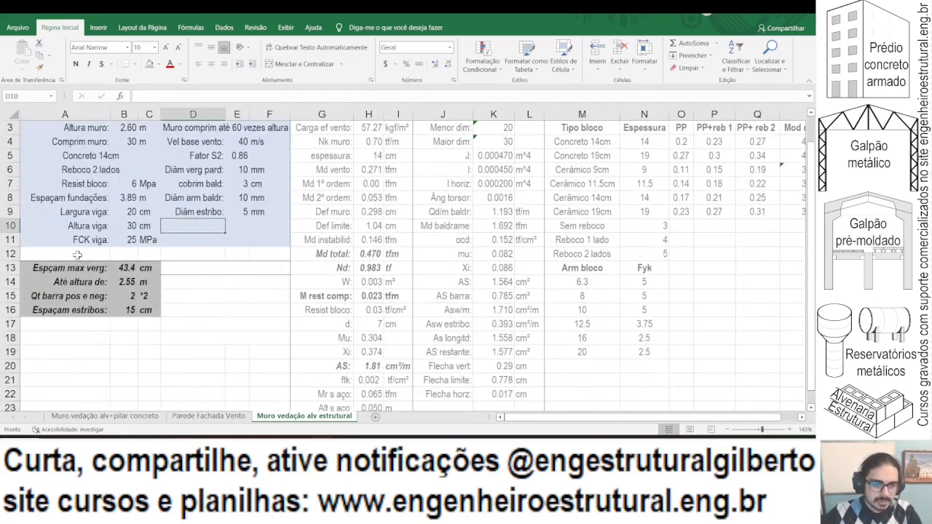
{"action": "scroll", "coordinate": [154, 254], "scroll_direction": "up", "scroll_amount": 2}
{"action": "scroll", "coordinate": [153, 254], "scroll_direction": "down", "scroll_amount": 2}
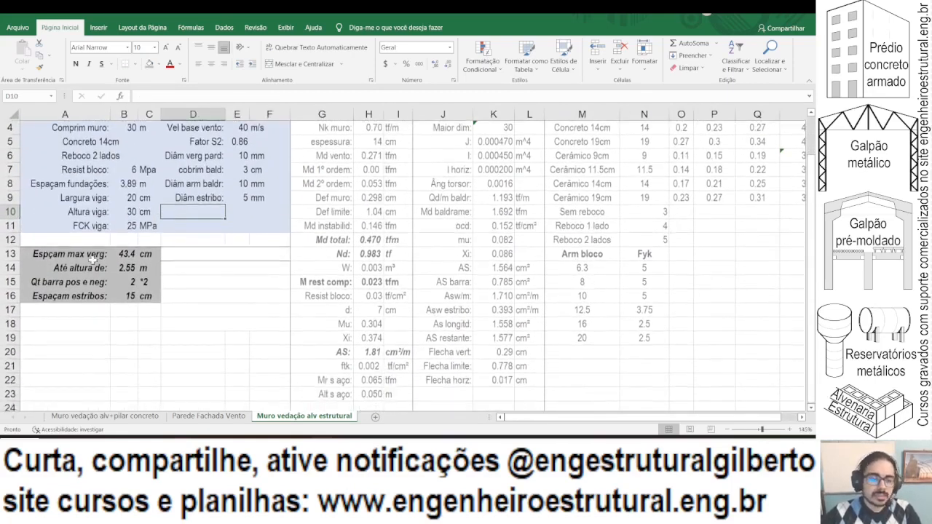
Step: Add the label "Cargas na fundação:" in A20, below the results block
{"action": "left_click", "coordinate": [80, 268]}
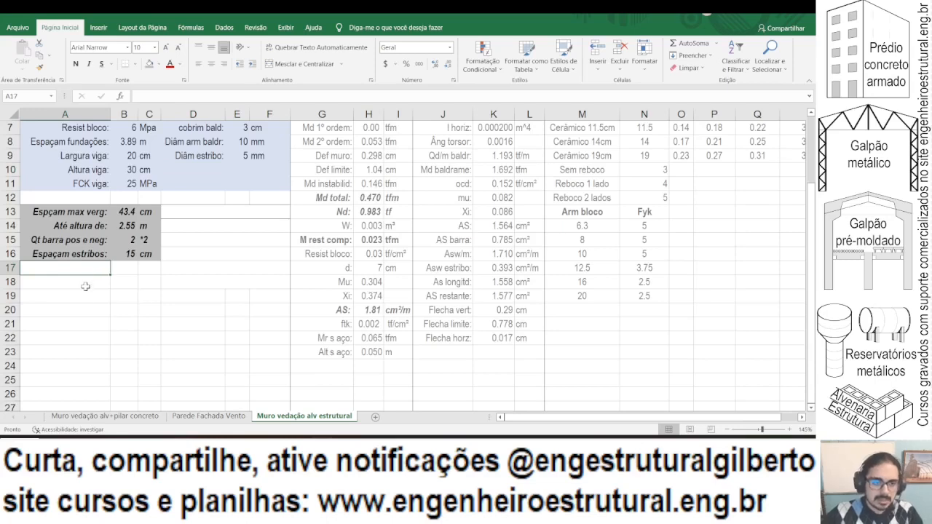
{"action": "left_click", "coordinate": [84, 292]}
{"action": "left_click", "coordinate": [80, 308]}
{"action": "type", "text": "ca"}
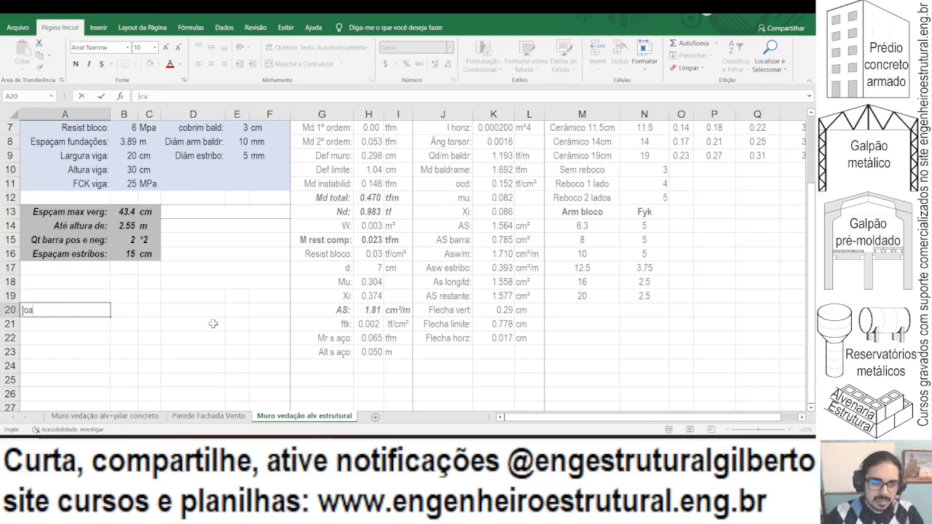
{"action": "type", "text": "rgas na fundação:"}
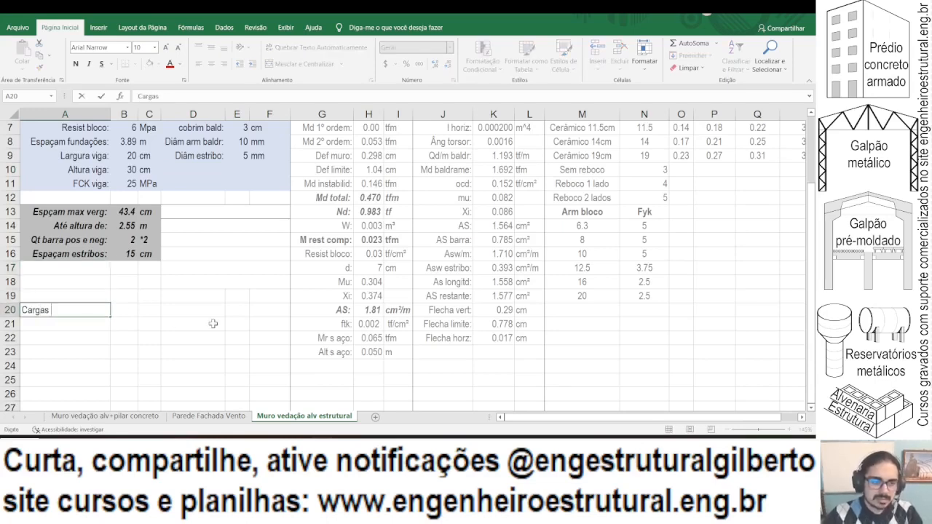
{"action": "key", "text": "Return"}
Step: Enter the heading "Nk:" in B19, above the foundation loads row
{"action": "key", "text": "Up"}
{"action": "key", "text": "Up"}
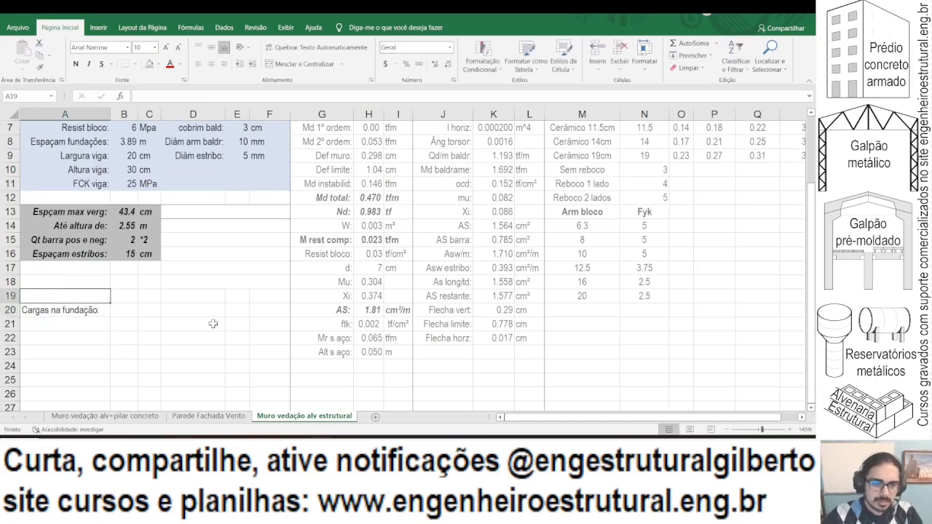
{"action": "key", "text": "Right"}
{"action": "type", "text": "N"}
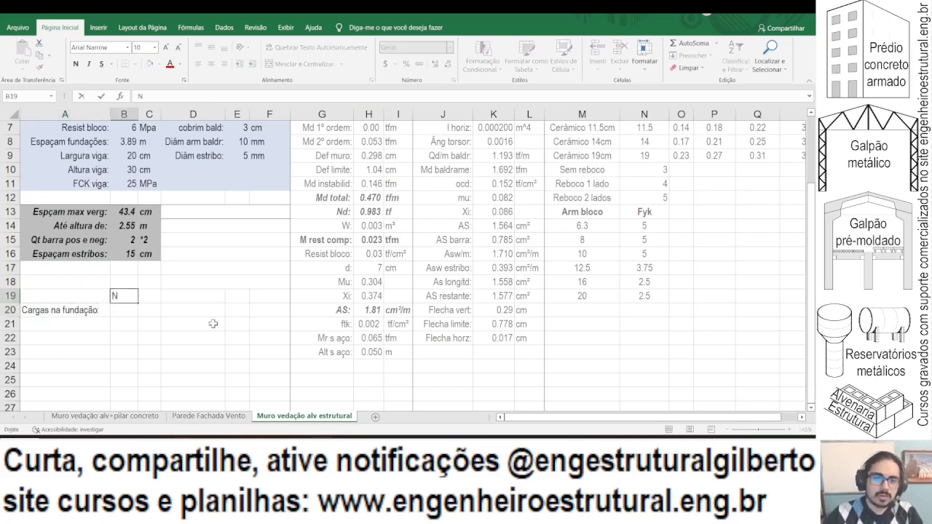
{"action": "type", "text": "k"}
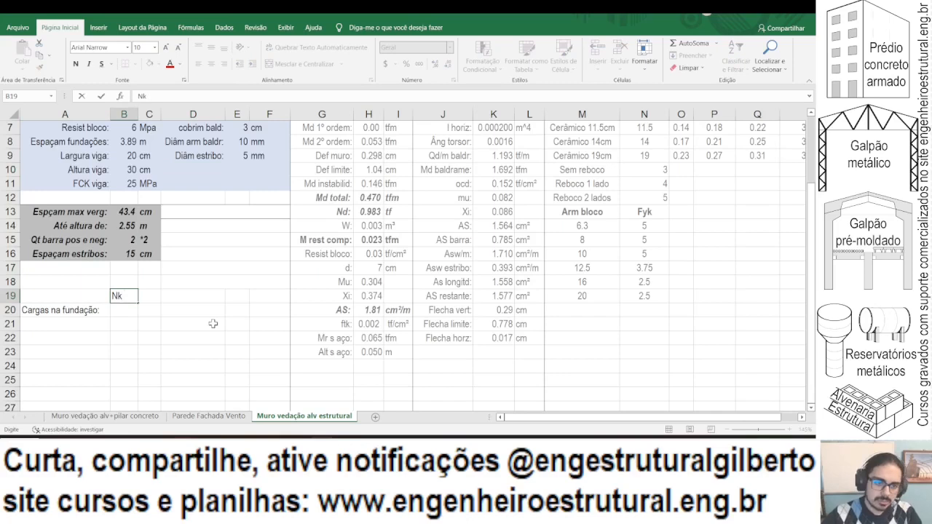
{"action": "type", "text": ":"}
{"action": "key", "text": "Return"}
Step: Calculate the foundation's Nk load in B20 with =K9/1.4*B8
{"action": "type", "text": "="}
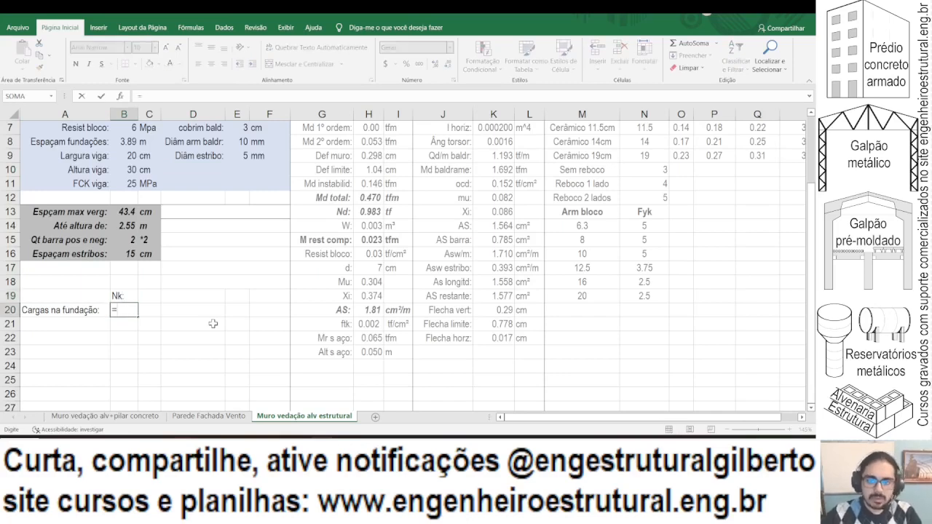
{"action": "left_click", "coordinate": [491, 158]}
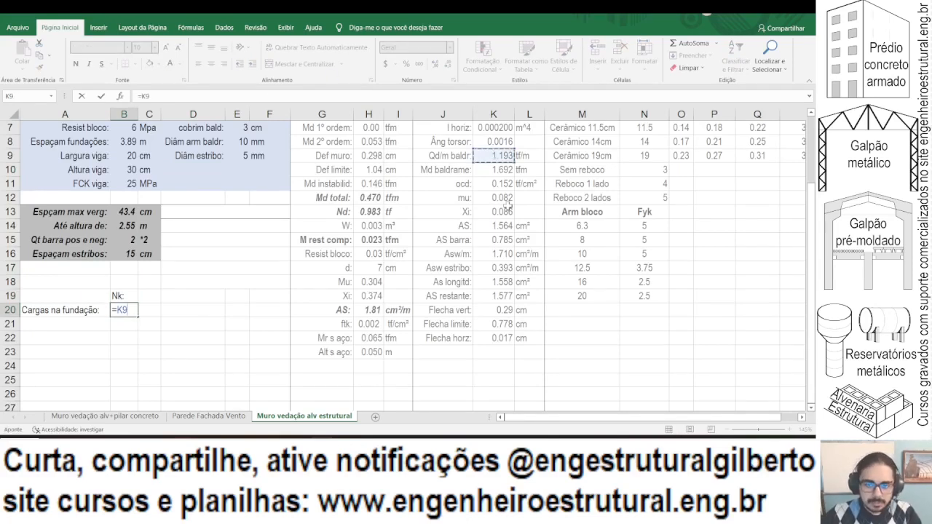
{"action": "type", "text": "/"}
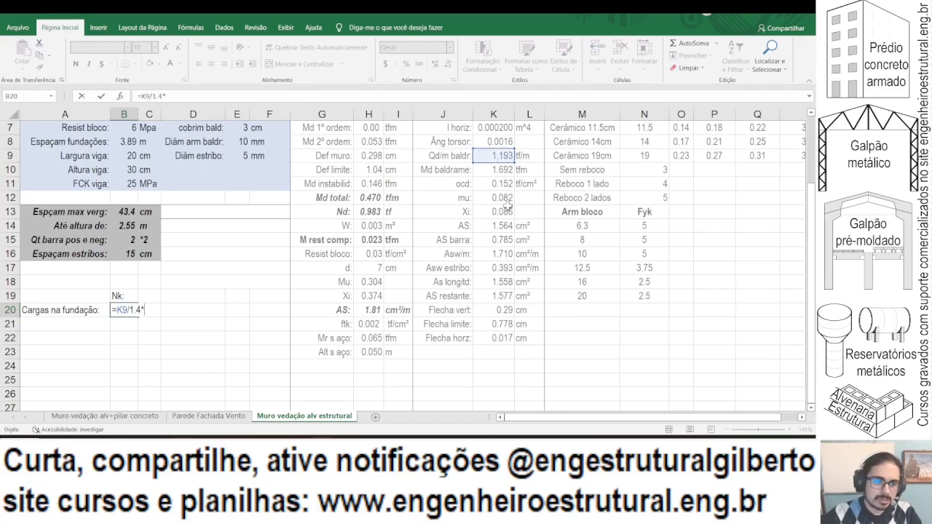
{"action": "type", "text": "1.4*"}
{"action": "left_click", "coordinate": [113, 143]}
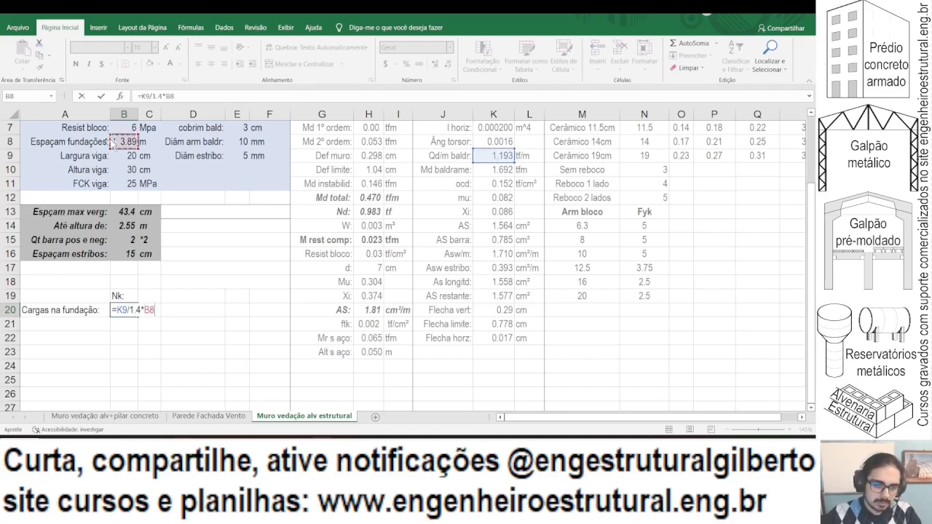
{"action": "key", "text": "Return"}
Step: Enter the heading "Vk:" in C19, beside the Nk heading
{"action": "key", "text": "Up"}
{"action": "key", "text": "Up"}
{"action": "key", "text": "Down"}
{"action": "key", "text": "Right"}
{"action": "key", "text": "Up"}
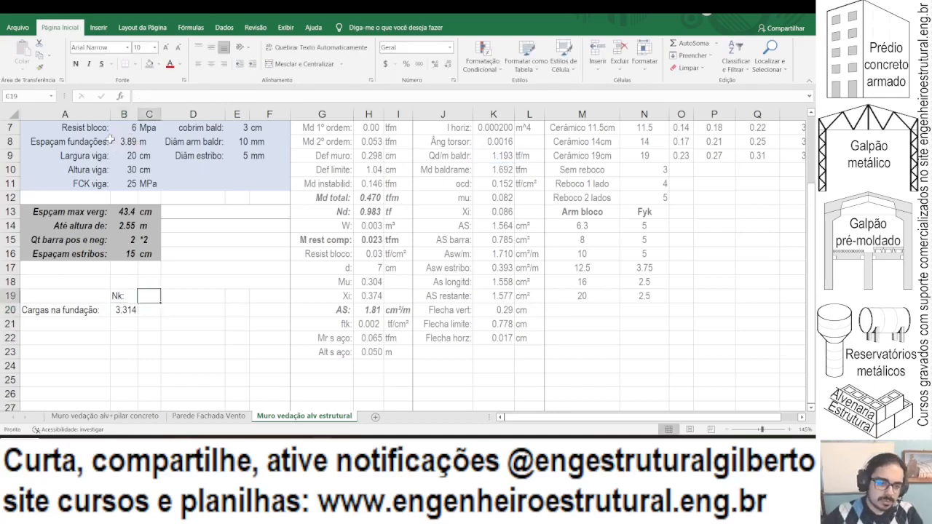
{"action": "type", "text": "Vk"}
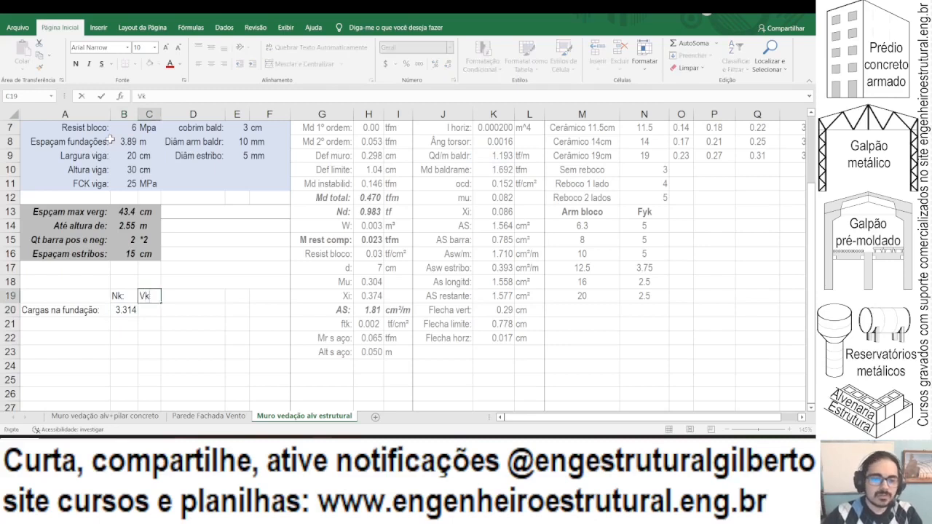
{"action": "type", "text": ":"}
{"action": "key", "text": "Return"}
Step: Calculate the foundation's Vk load in C20 with =H3/1000*B3, using the effective wind load and wall height
{"action": "type", "text": "="}
{"action": "scroll", "coordinate": [163, 238], "scroll_direction": "up", "scroll_amount": 2}
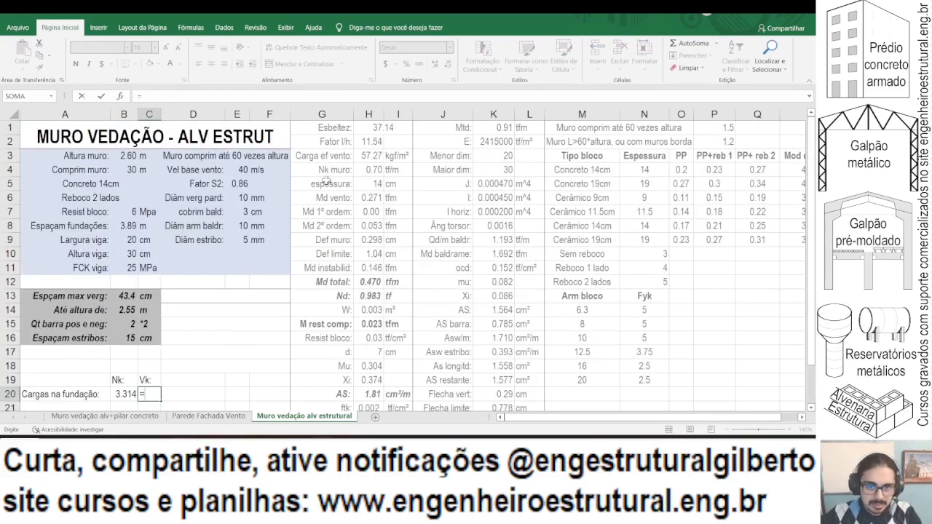
{"action": "left_click", "coordinate": [362, 158]}
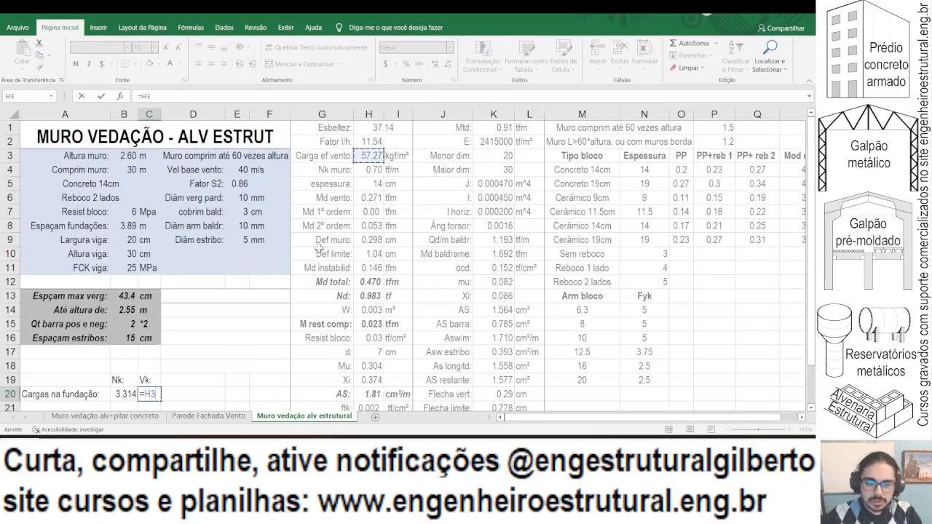
{"action": "type", "text": "/10"}
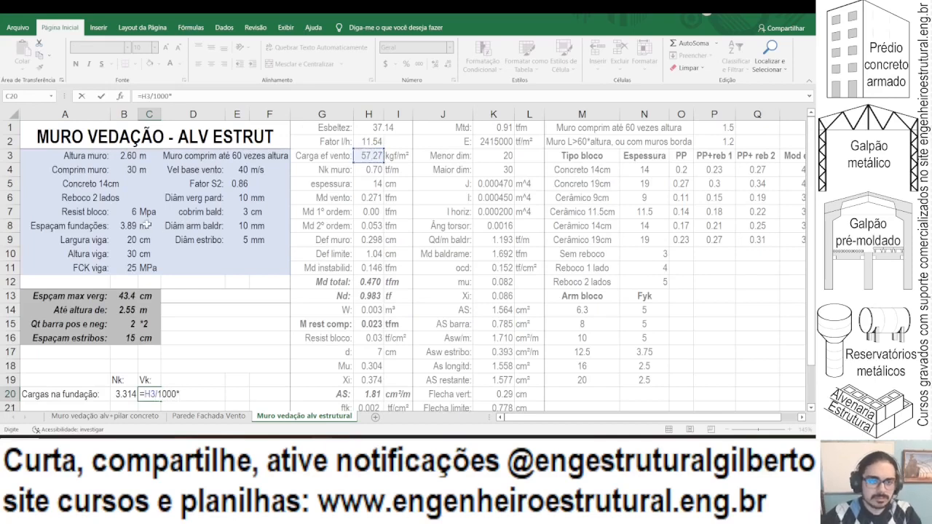
{"action": "type", "text": "00*"}
{"action": "left_click", "coordinate": [126, 156]}
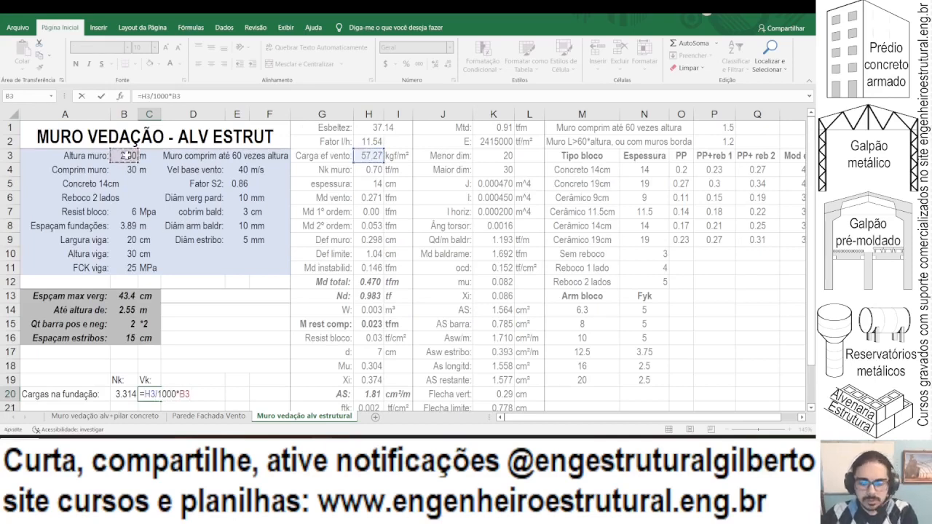
{"action": "key", "text": "Return"}
Step: Enter the heading "Mk:" in D19, beside the Vk heading
{"action": "scroll", "coordinate": [155, 321], "scroll_direction": "down", "scroll_amount": 2}
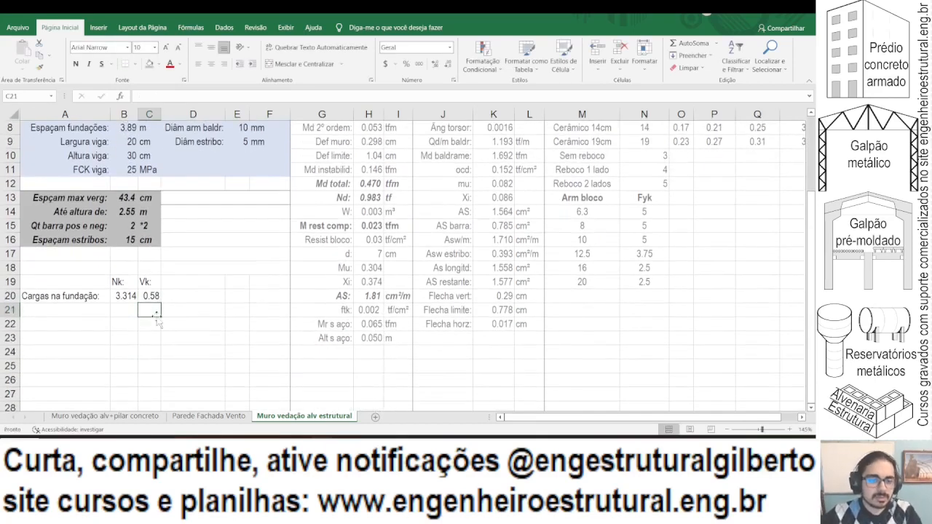
{"action": "key", "text": "Up"}
{"action": "key", "text": "Up"}
{"action": "key", "text": "Right"}
{"action": "type", "text": "Mk"}
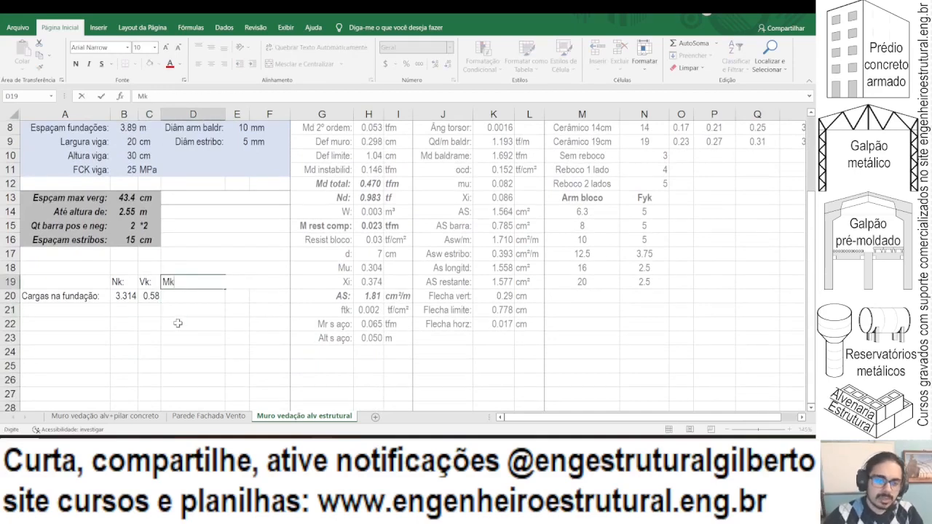
{"action": "type", "text": ":"}
{"action": "key", "text": "Return"}
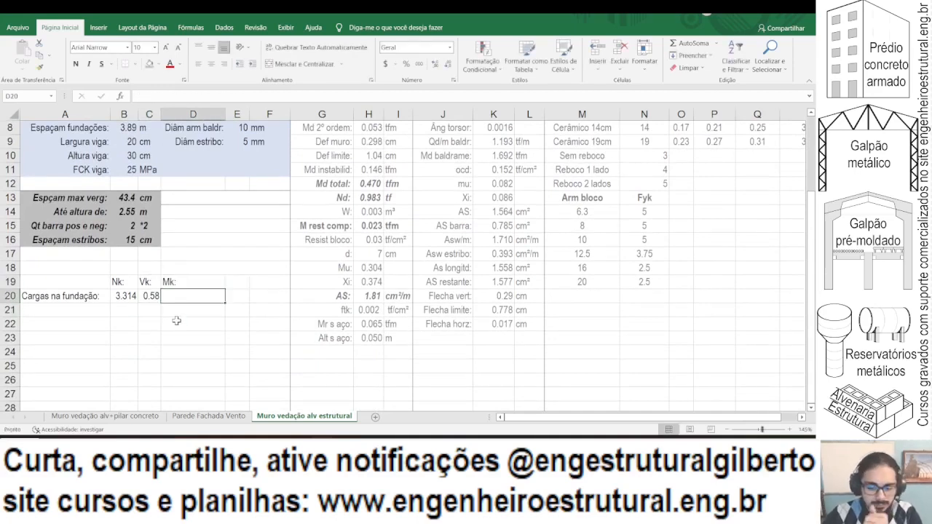
Step: Try calculating the foundation's Mk in D20 from the total design moment with =H12/1.4*B8
{"action": "type", "text": "="}
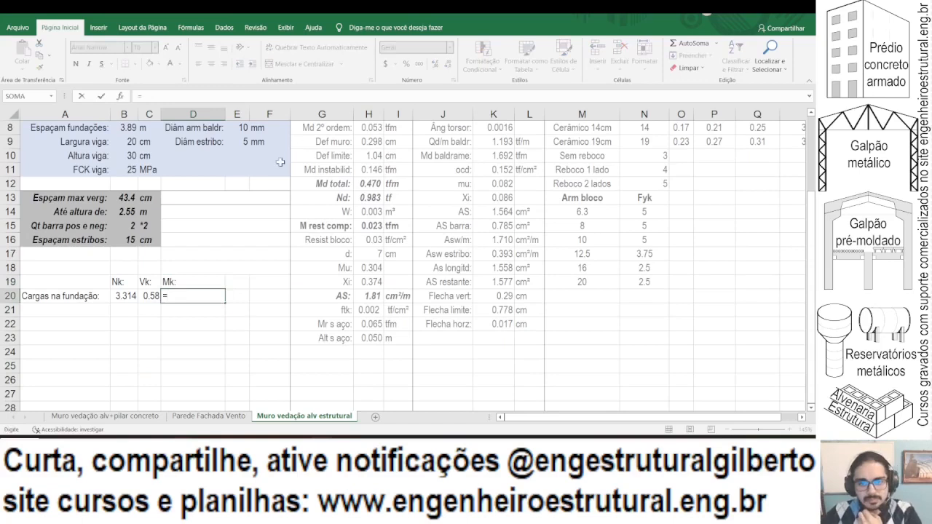
{"action": "left_click", "coordinate": [368, 184]}
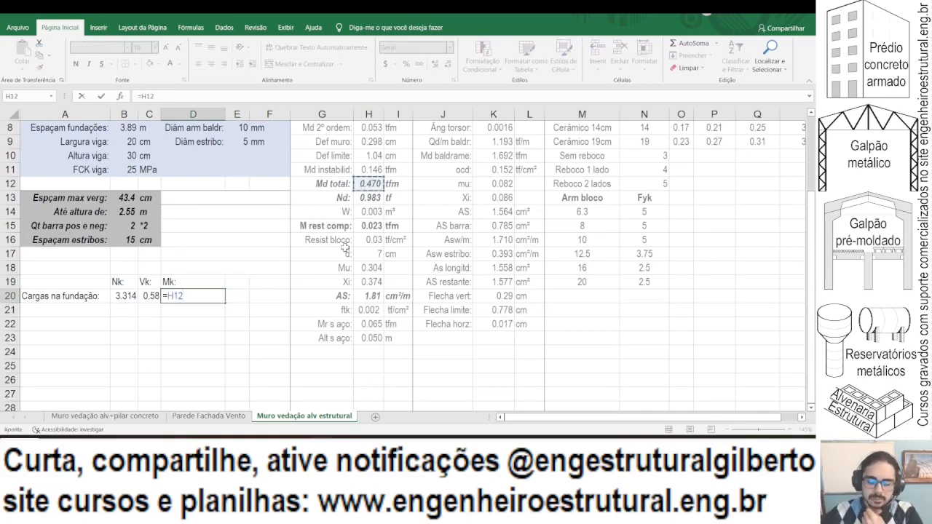
{"action": "type", "text": "/1.4"}
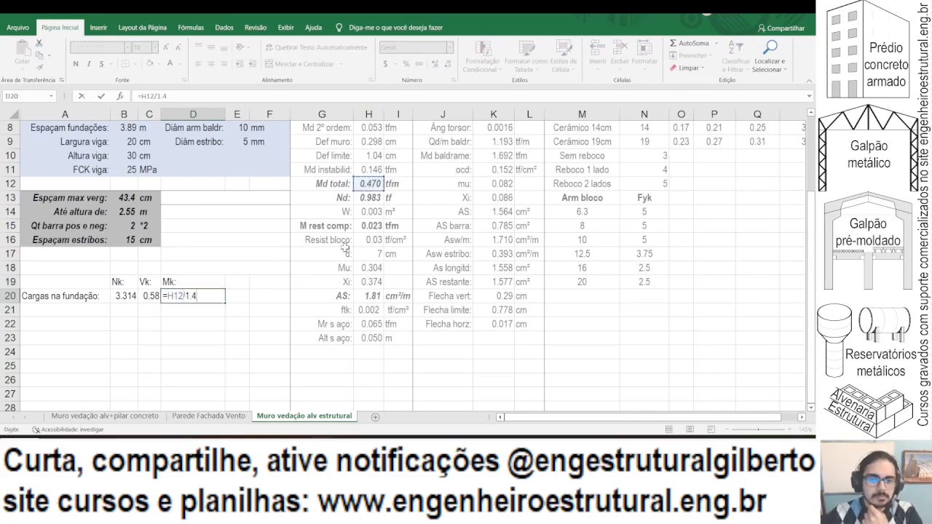
{"action": "type", "text": "*"}
{"action": "scroll", "coordinate": [345, 248], "scroll_direction": "up", "scroll_amount": 1}
{"action": "left_click", "coordinate": [129, 170]}
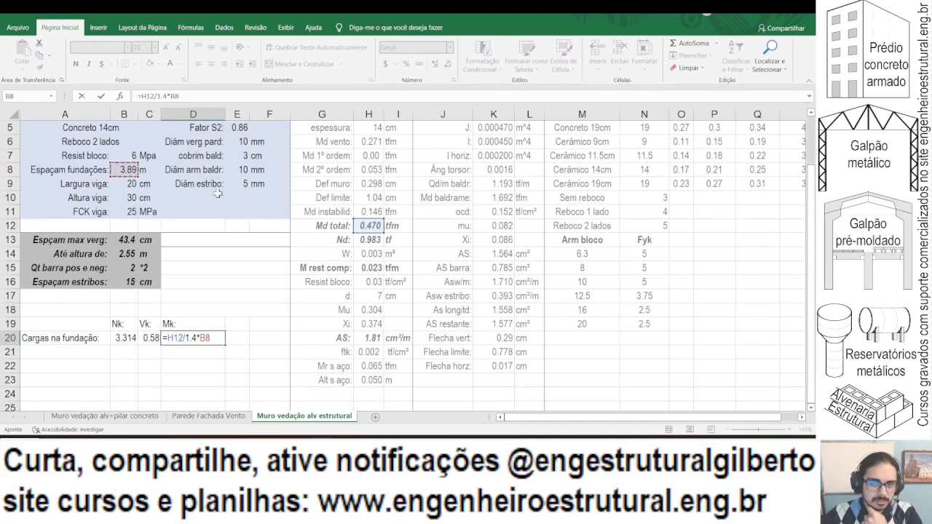
{"action": "key", "text": "Return"}
Step: Replace the Mk formula in D20 with =K1/1.4*2, based on the Mtd moment
{"action": "key", "text": "Up"}
{"action": "scroll", "coordinate": [226, 196], "scroll_direction": "up", "scroll_amount": 2}
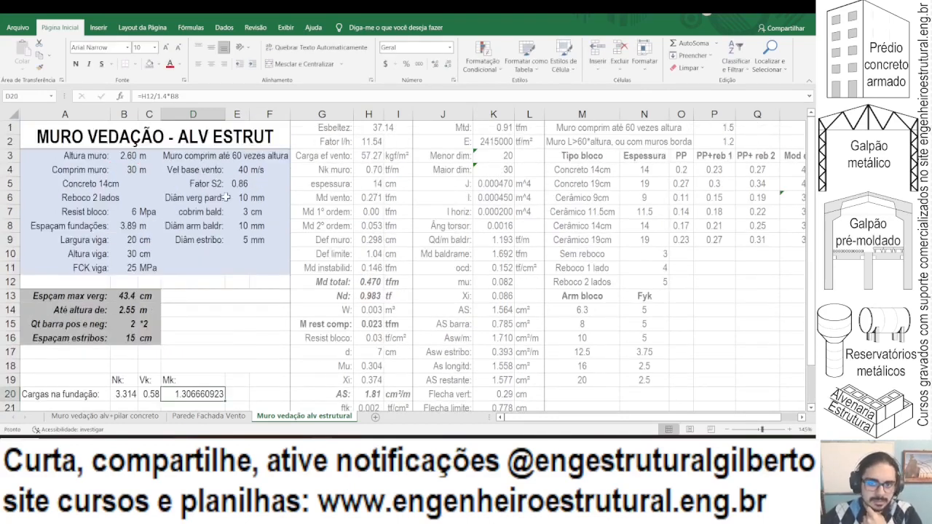
{"action": "scroll", "coordinate": [187, 189], "scroll_direction": "down", "scroll_amount": 1}
{"action": "scroll", "coordinate": [177, 199], "scroll_direction": "up", "scroll_amount": 1}
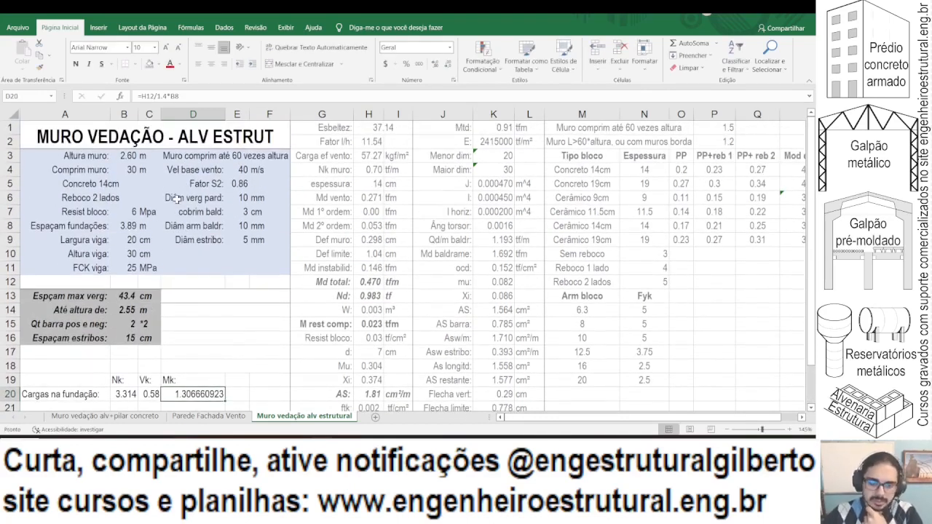
{"action": "type", "text": "="}
{"action": "left_click", "coordinate": [487, 126]}
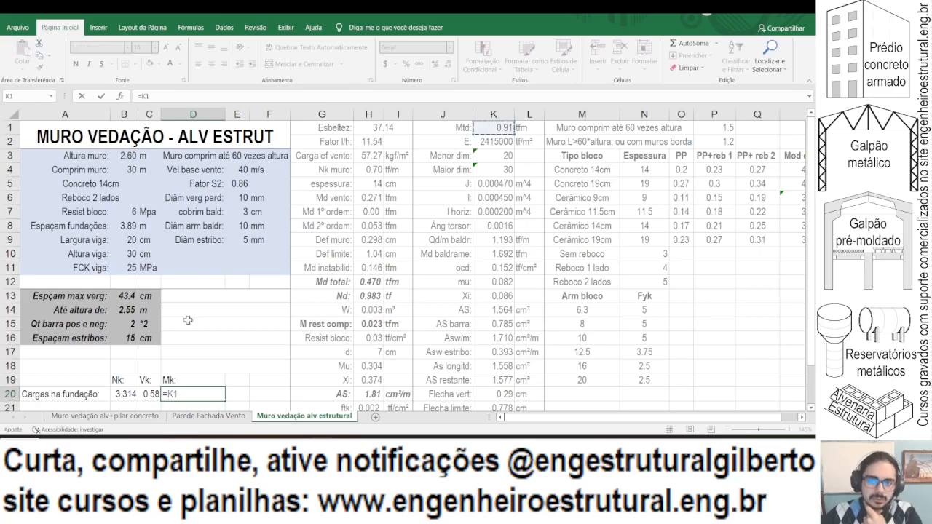
{"action": "scroll", "coordinate": [188, 314], "scroll_direction": "down", "scroll_amount": 1}
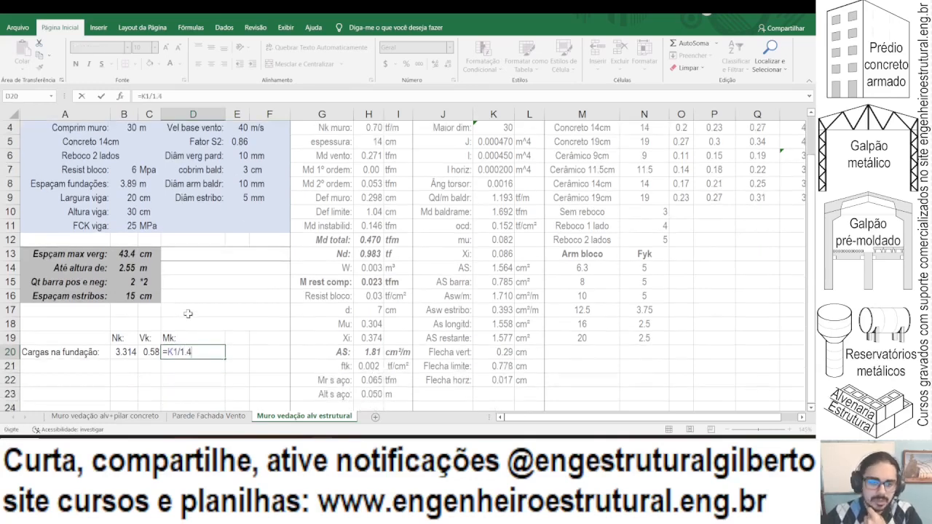
{"action": "key", "text": "Return"}
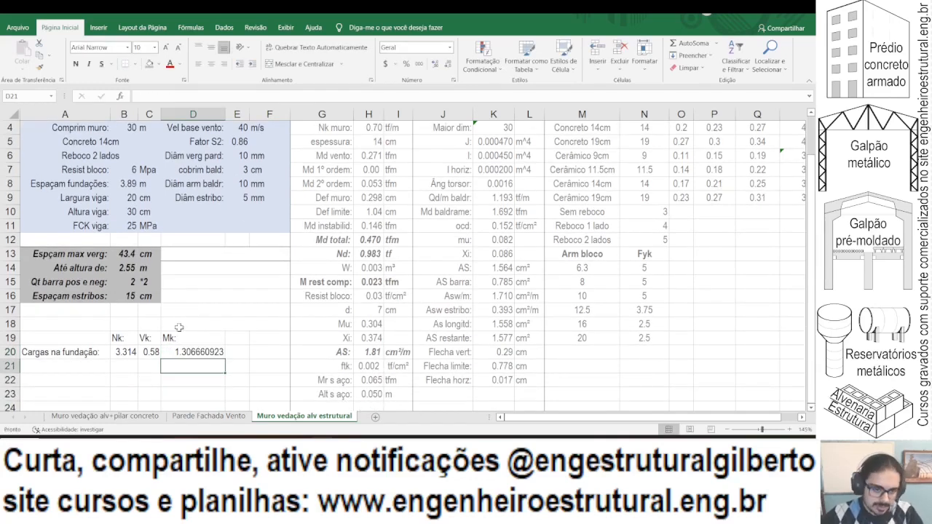
Step: Format the load values in B20:D20 as numbers with two decimals and centre them
{"action": "left_click", "coordinate": [120, 350]}
{"action": "left_click_drag", "start_coordinate": [147, 351], "coordinate": [208, 351]}
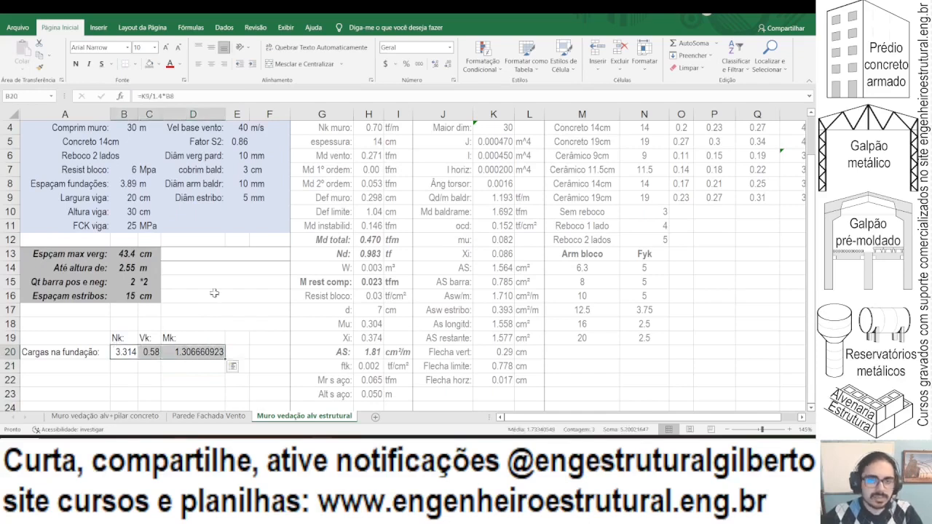
{"action": "left_click", "coordinate": [447, 64]}
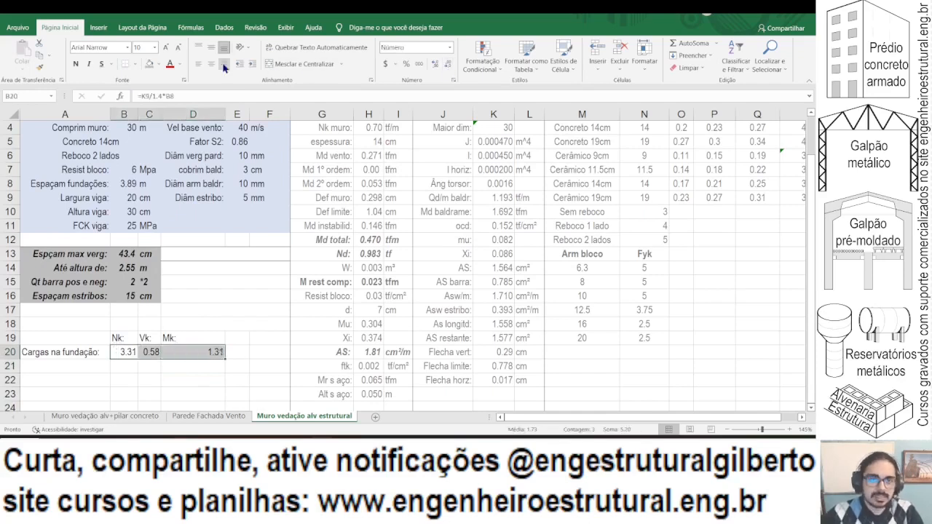
Step: Centre the Nk, Vk and Mk headings in B19:D19 and make them bold
{"action": "left_click_drag", "start_coordinate": [124, 338], "coordinate": [207, 338]}
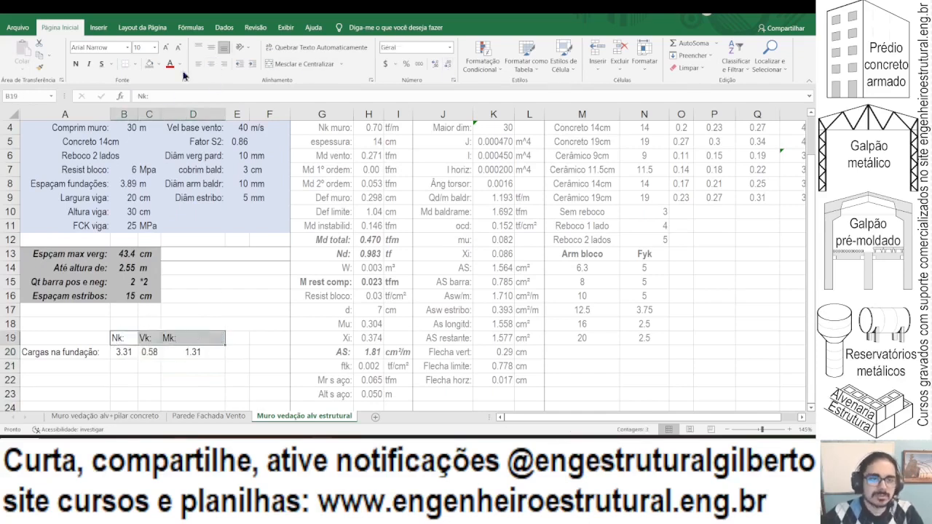
{"action": "left_click", "coordinate": [210, 64]}
{"action": "left_click", "coordinate": [75, 64]}
Step: Make the foundation loads row A20:D20 bold, including its label
{"action": "scroll", "coordinate": [98, 300], "scroll_direction": "down", "scroll_amount": 2}
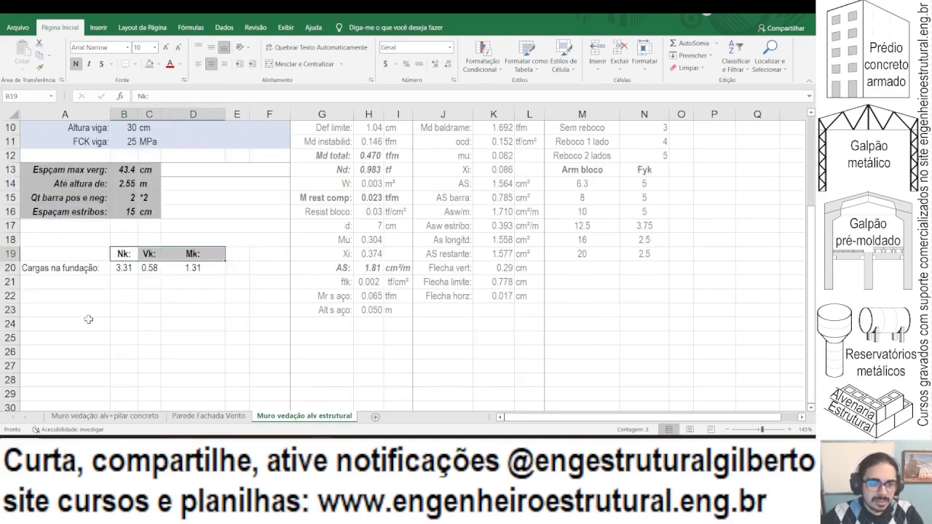
{"action": "scroll", "coordinate": [84, 316], "scroll_direction": "up", "scroll_amount": 1}
{"action": "scroll", "coordinate": [161, 311], "scroll_direction": "left", "scroll_amount": 1}
{"action": "scroll", "coordinate": [153, 305], "scroll_direction": "down", "scroll_amount": 2}
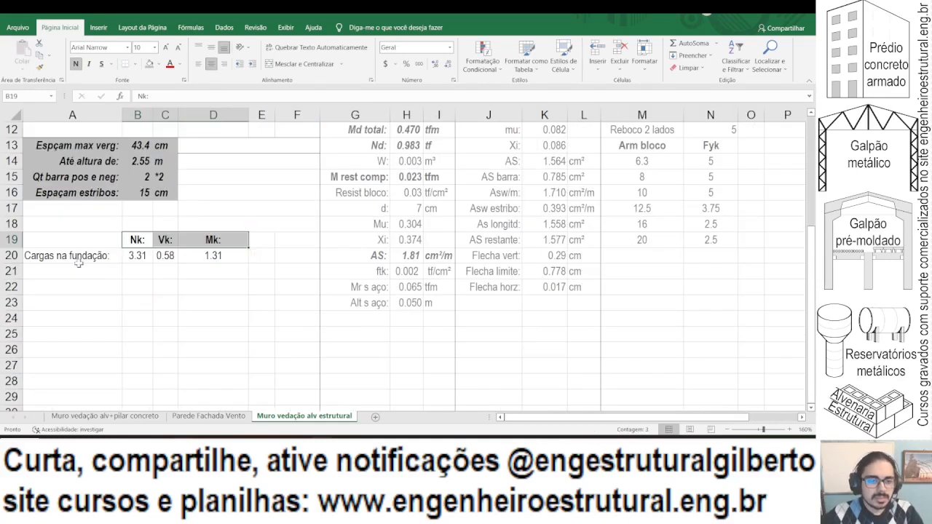
{"action": "left_click_drag", "start_coordinate": [51, 256], "coordinate": [218, 255]}
{"action": "left_click", "coordinate": [75, 64]}
{"action": "left_click", "coordinate": [244, 256]}
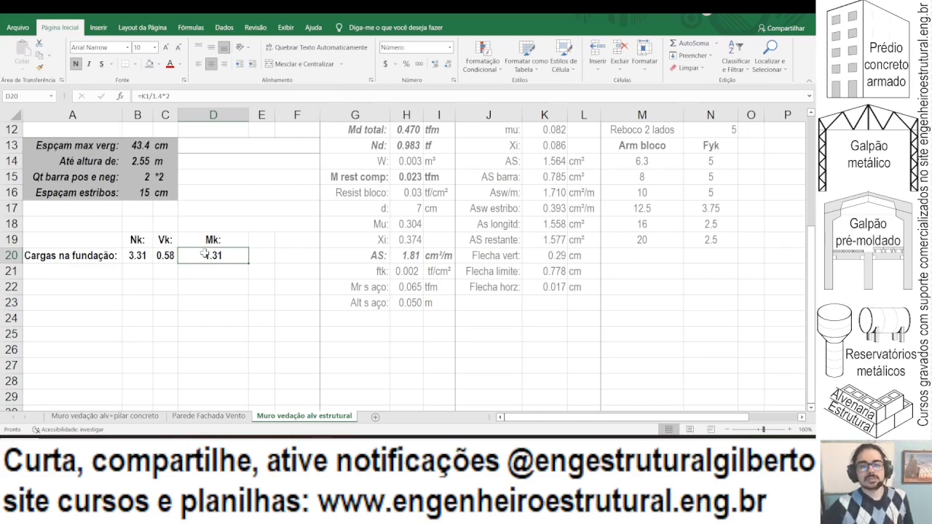
Step: Review the wall sheet's input data, results and foundation loads, and examine the M rest comp formula in H15
{"action": "scroll", "coordinate": [204, 255], "scroll_direction": "up", "scroll_amount": 4}
{"action": "scroll", "coordinate": [218, 226], "scroll_direction": "down", "scroll_amount": 3}
{"action": "scroll", "coordinate": [236, 269], "scroll_direction": "down", "scroll_amount": 1}
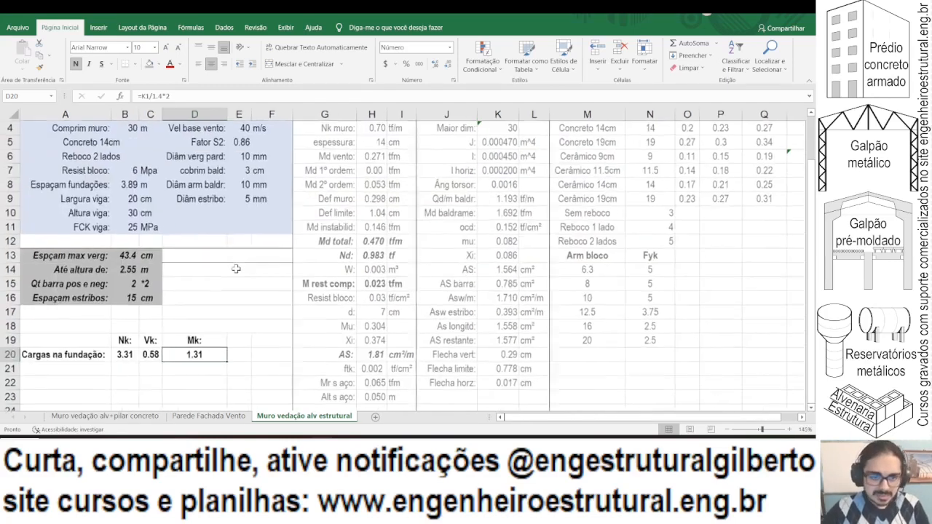
{"action": "scroll", "coordinate": [201, 281], "scroll_direction": "down", "scroll_amount": 1}
{"action": "scroll", "coordinate": [203, 250], "scroll_direction": "up", "scroll_amount": 1}
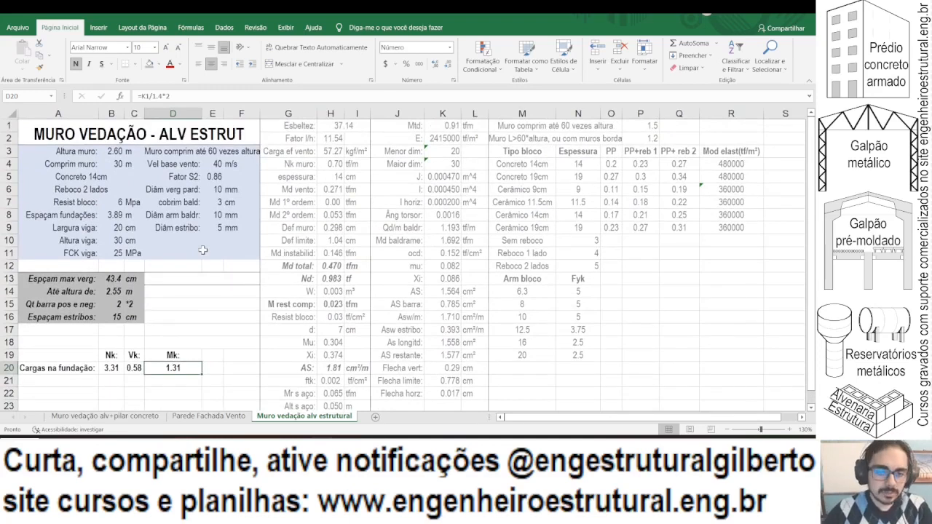
{"action": "scroll", "coordinate": [255, 266], "scroll_direction": "down", "scroll_amount": 1}
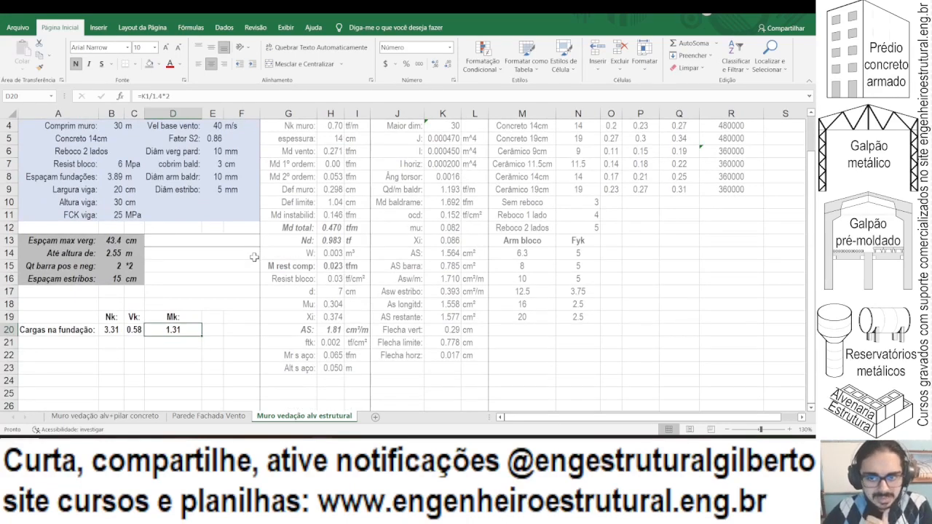
{"action": "scroll", "coordinate": [254, 257], "scroll_direction": "up", "scroll_amount": 1}
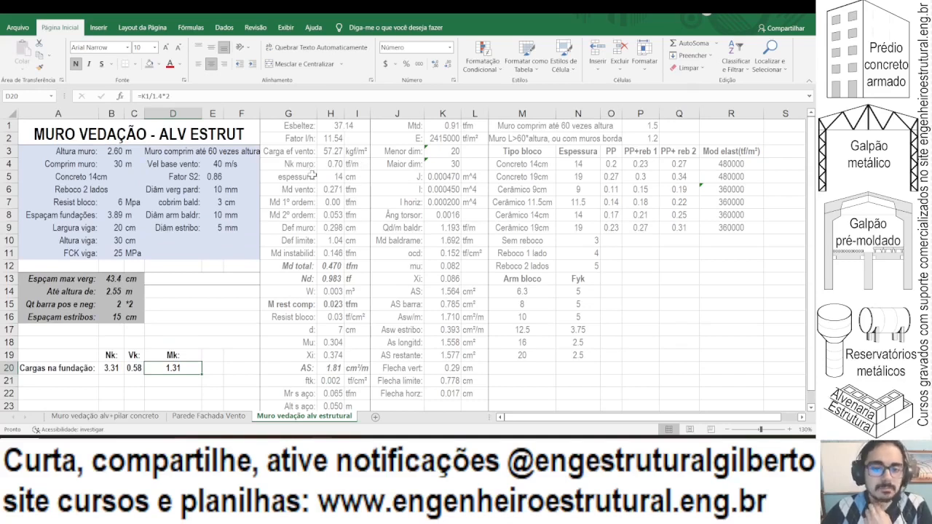
{"action": "left_click", "coordinate": [327, 306]}
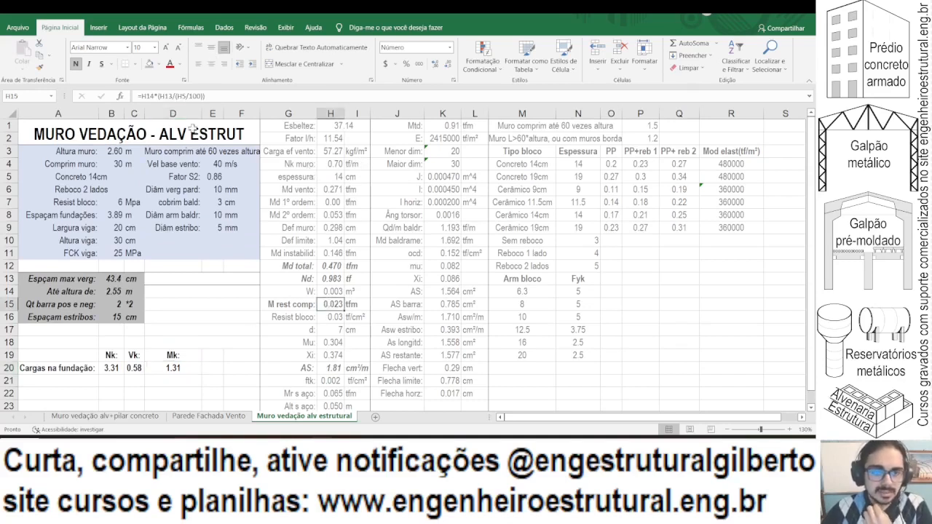
{"action": "left_click", "coordinate": [176, 96]}
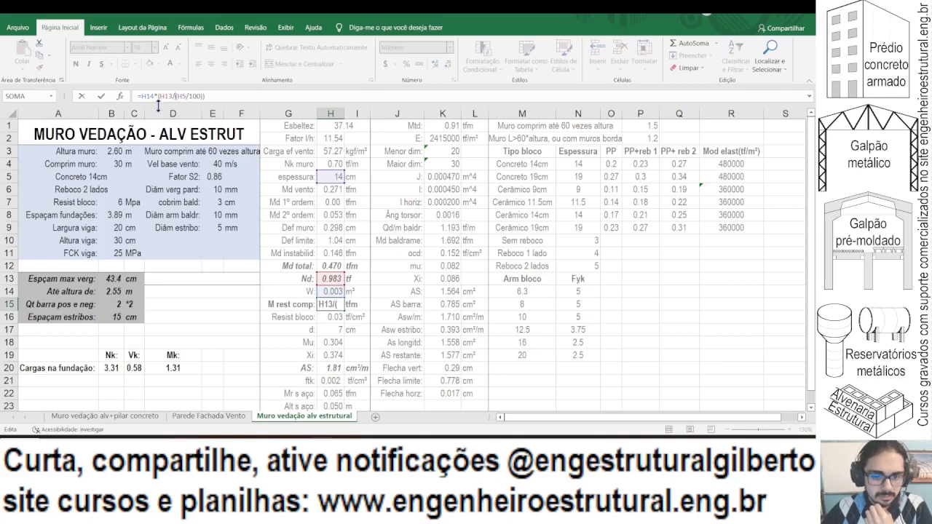
{"action": "key", "text": "Return"}
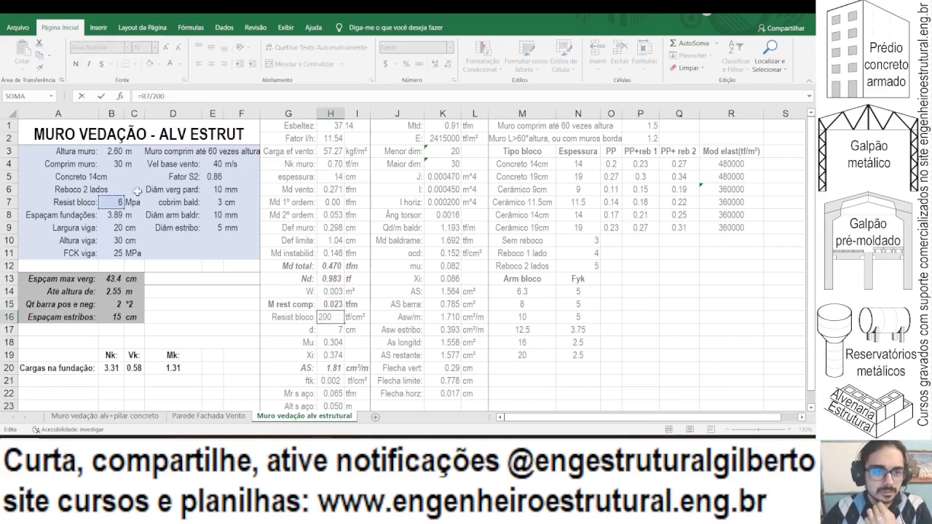
Step: Relabel the block strength input in A7 as "Fbk:"
{"action": "left_click", "coordinate": [71, 201]}
{"action": "type", "text": "Fbk:"}
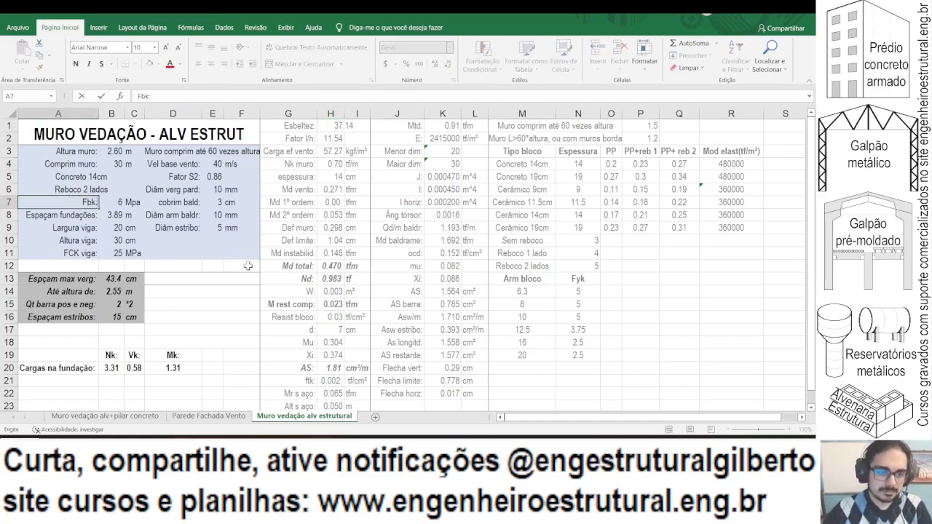
{"action": "key", "text": "Return"}
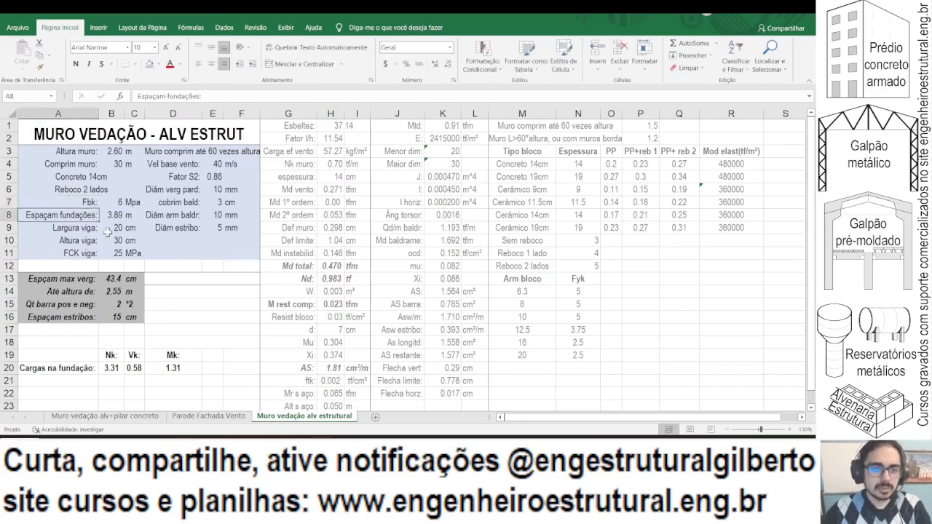
{"action": "key", "text": "Up"}
Step: Switch to File Explorer and open "NBR16868-1 - Arquivo para impressão.pdf" from the Pdfs > Normas folder of Meu Drive
{"action": "left_click", "coordinate": [335, 304]}
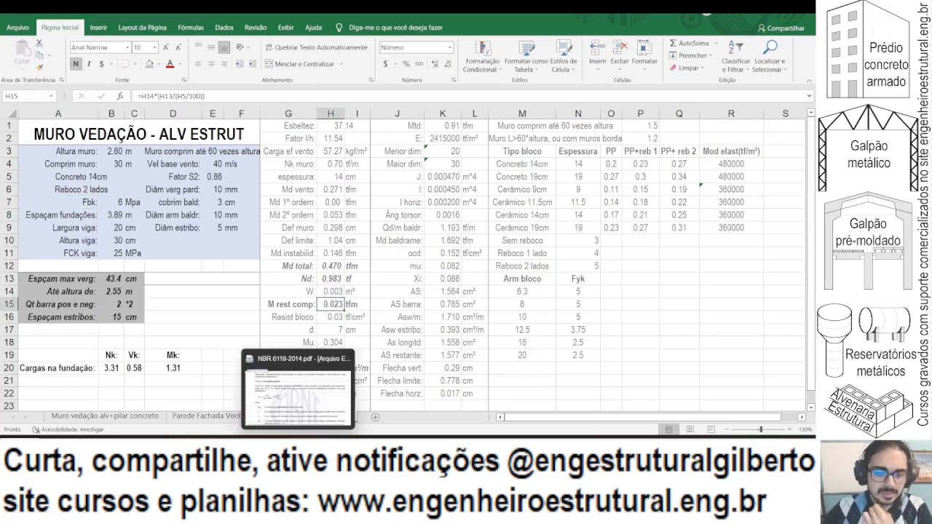
{"action": "left_click", "coordinate": [300, 447]}
{"action": "left_click", "coordinate": [59, 447]}
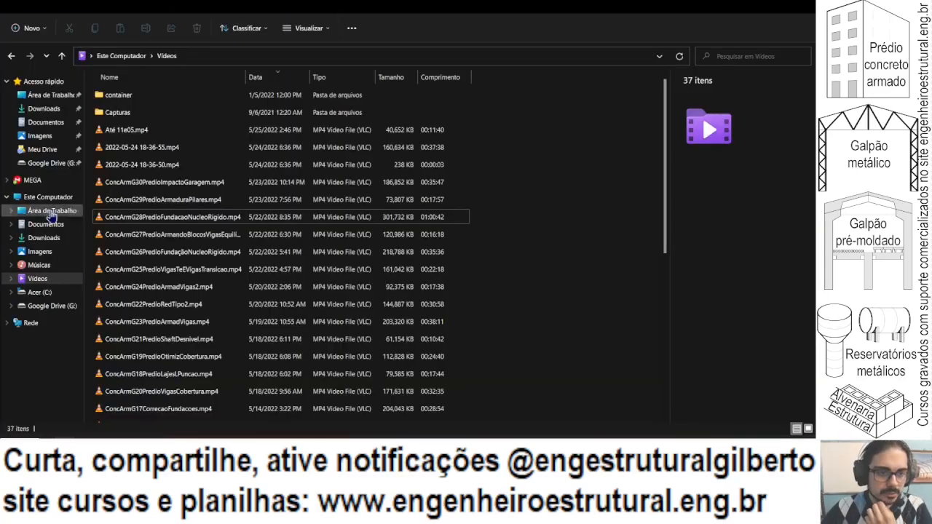
{"action": "left_click", "coordinate": [42, 149]}
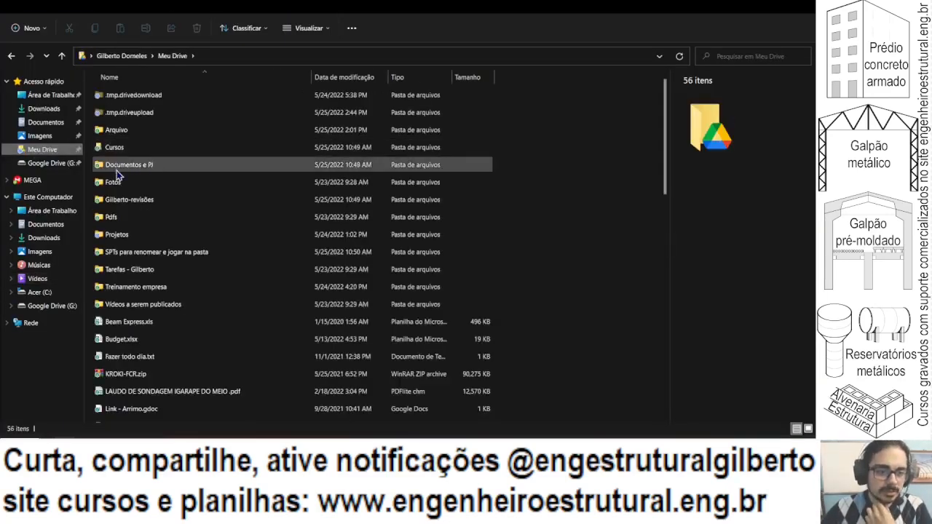
{"action": "double_click", "coordinate": [120, 215]}
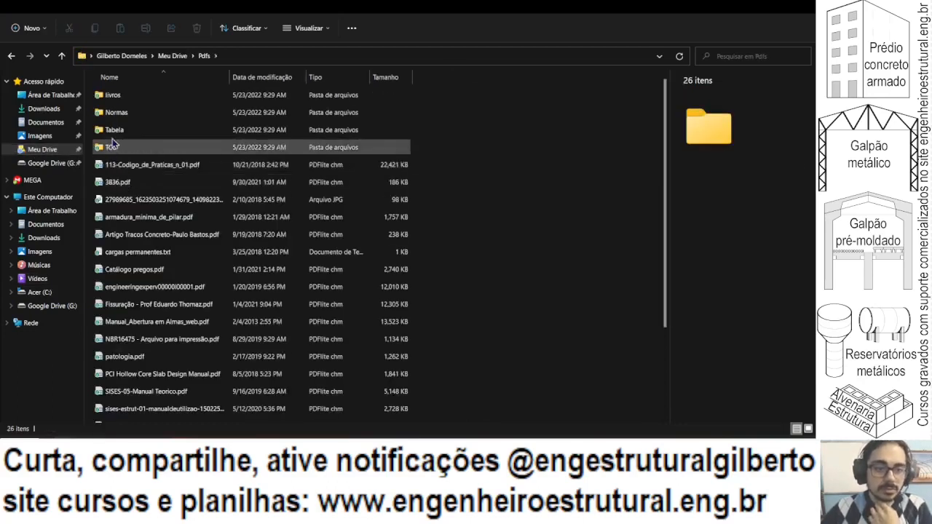
{"action": "double_click", "coordinate": [117, 113]}
{"action": "scroll", "coordinate": [142, 246], "scroll_direction": "down", "scroll_amount": 2}
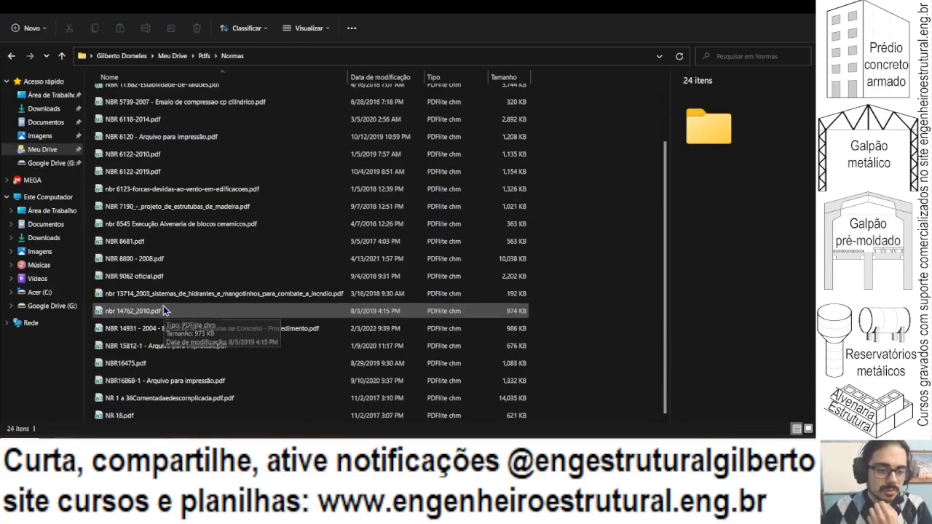
{"action": "left_click", "coordinate": [157, 380]}
{"action": "double_click", "coordinate": [156, 380]}
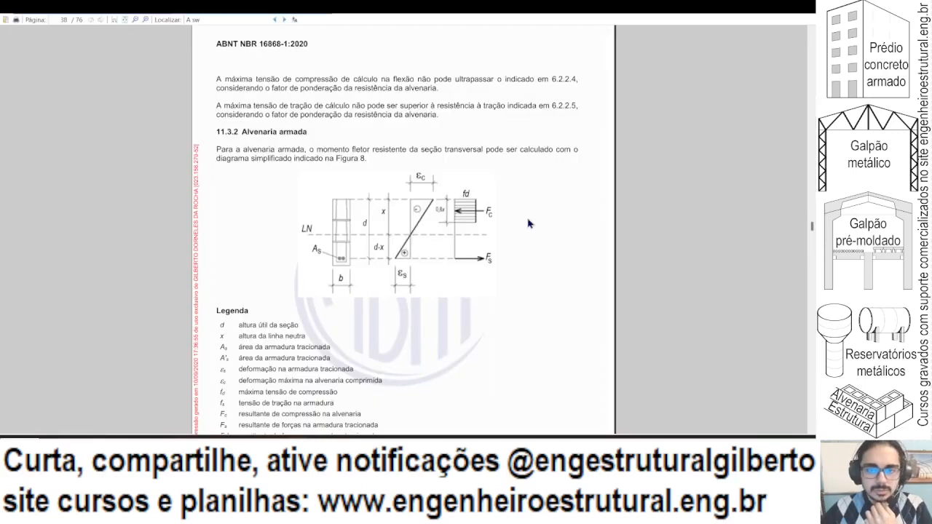
Step: Look up the fpk/fbk ratio for a 6,0 MPa hollow concrete block in Tabela F.1 of Anexo F
{"action": "left_click_drag", "start_coordinate": [813, 230], "coordinate": [813, 432]}
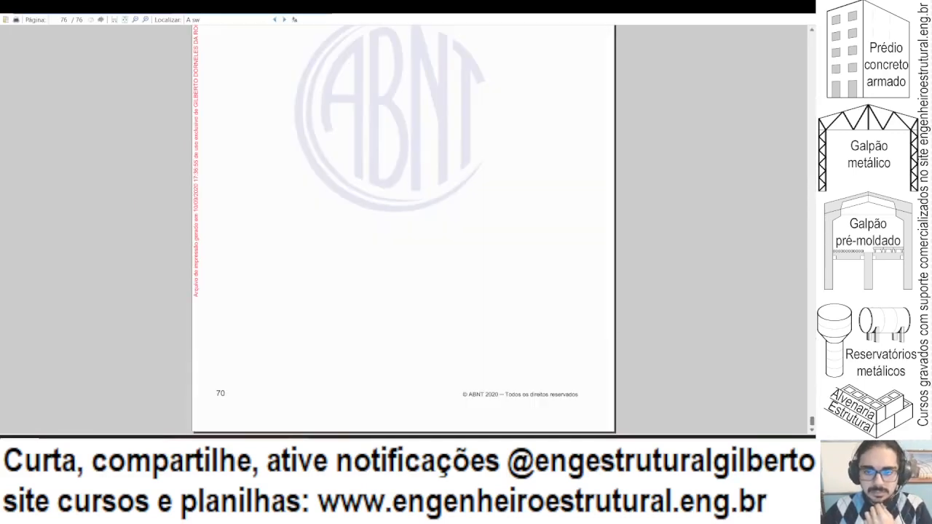
{"action": "scroll", "coordinate": [727, 357], "scroll_direction": "up", "scroll_amount": 6}
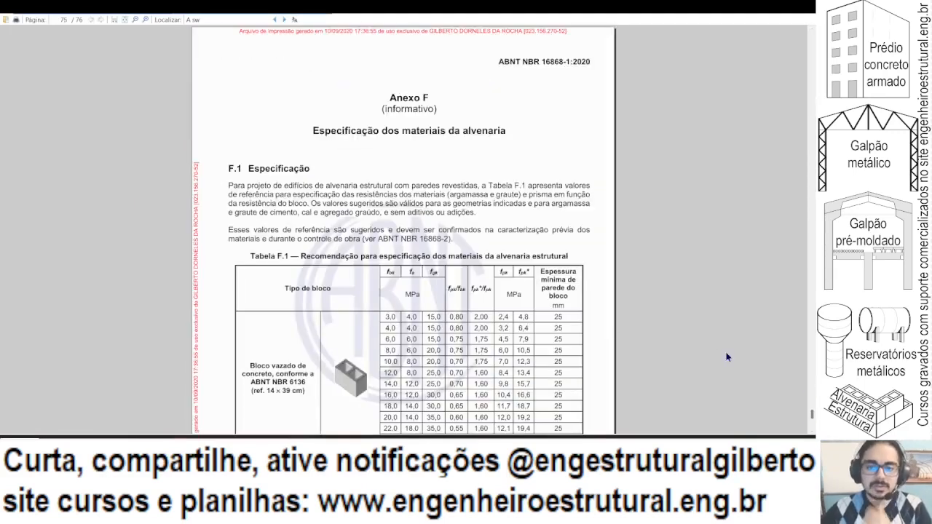
{"action": "scroll", "coordinate": [525, 285], "scroll_direction": "down", "scroll_amount": 3}
{"action": "scroll", "coordinate": [419, 131], "scroll_direction": "up", "scroll_amount": 3}
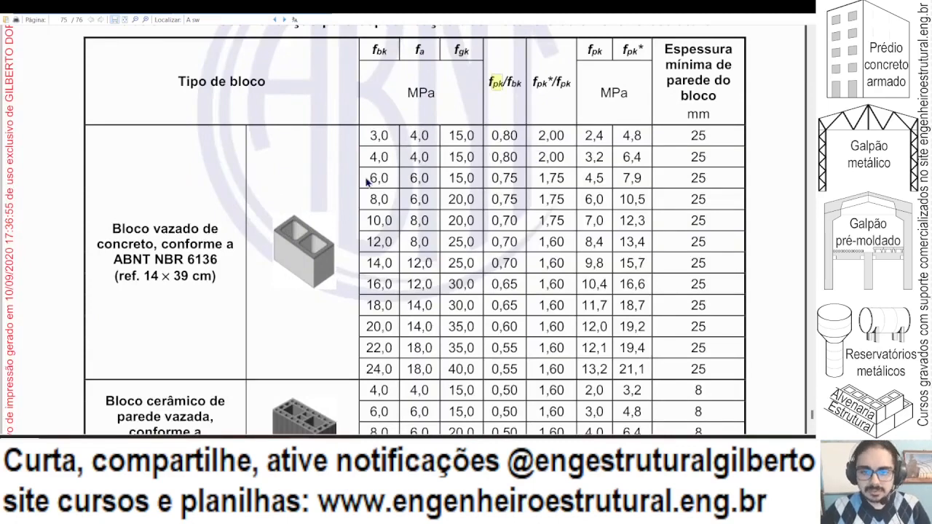
{"action": "left_click_drag", "start_coordinate": [491, 178], "coordinate": [517, 178]}
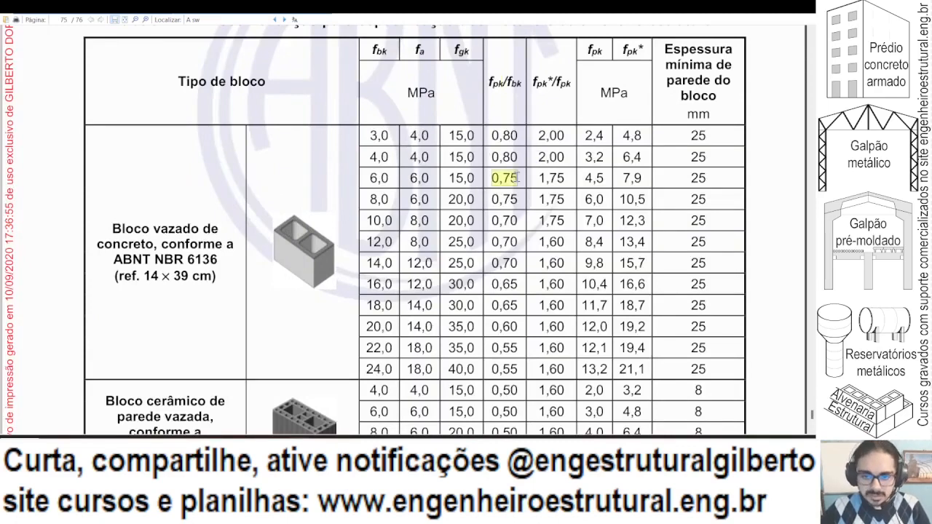
Step: Switch back to Excel and insert the factors 0.75*0.7*1.5 after H14 in the M rest comp formula in H15
{"action": "key", "text": "alt+Tab"}
{"action": "key", "text": "Tab"}
{"action": "key", "text": "Tab"}
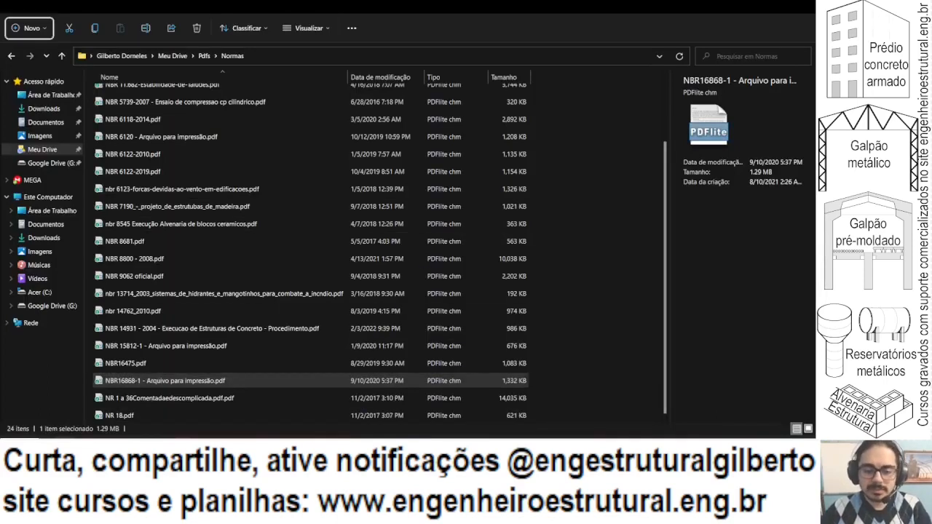
{"action": "key", "text": "alt+Tab"}
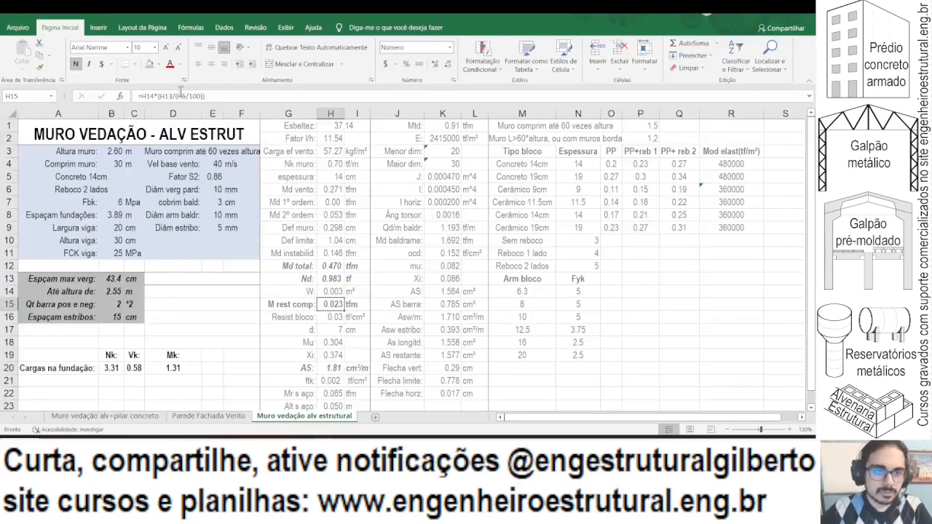
{"action": "left_click", "coordinate": [153, 96]}
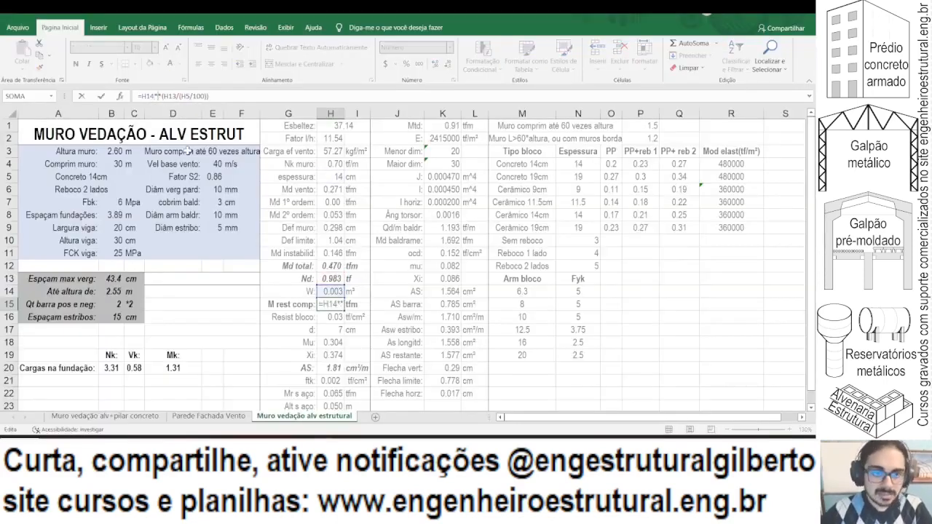
{"action": "type", "text": "0.75*"}
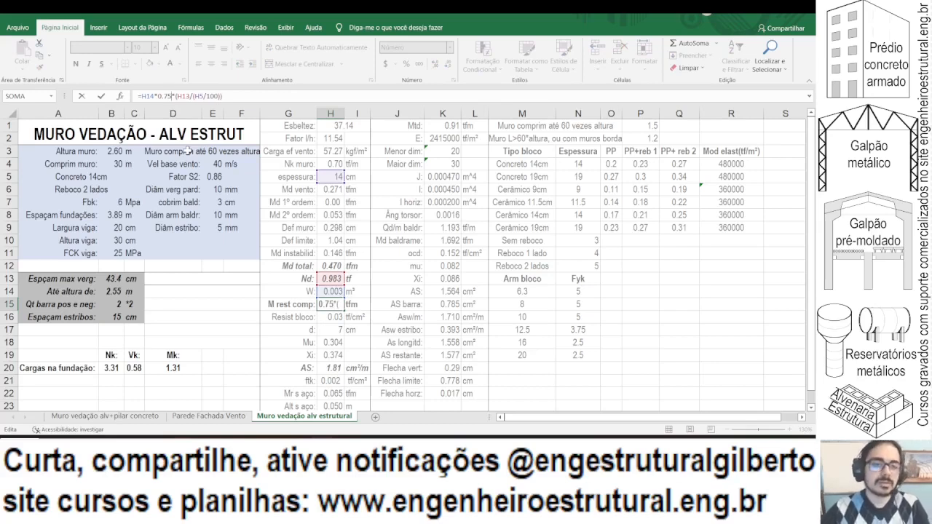
{"action": "type", "text": "0.7*"}
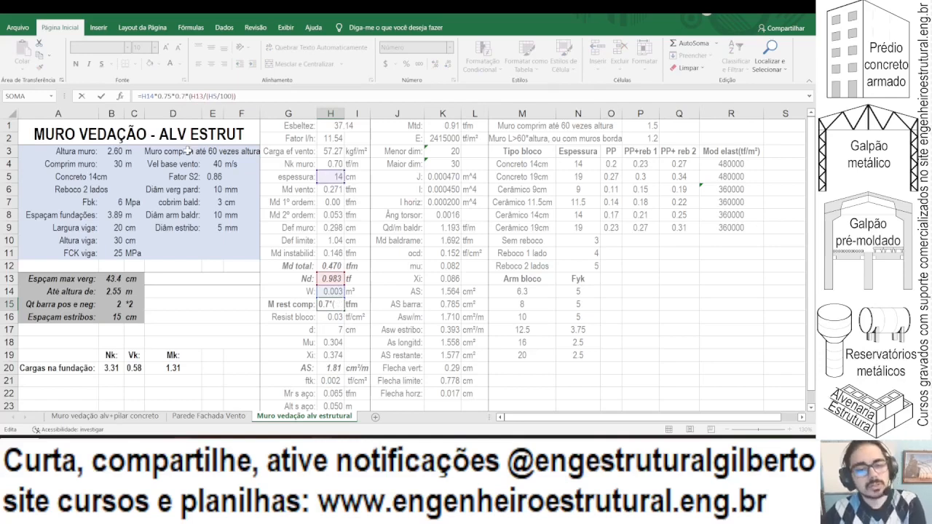
{"action": "type", "text": "1.5*"}
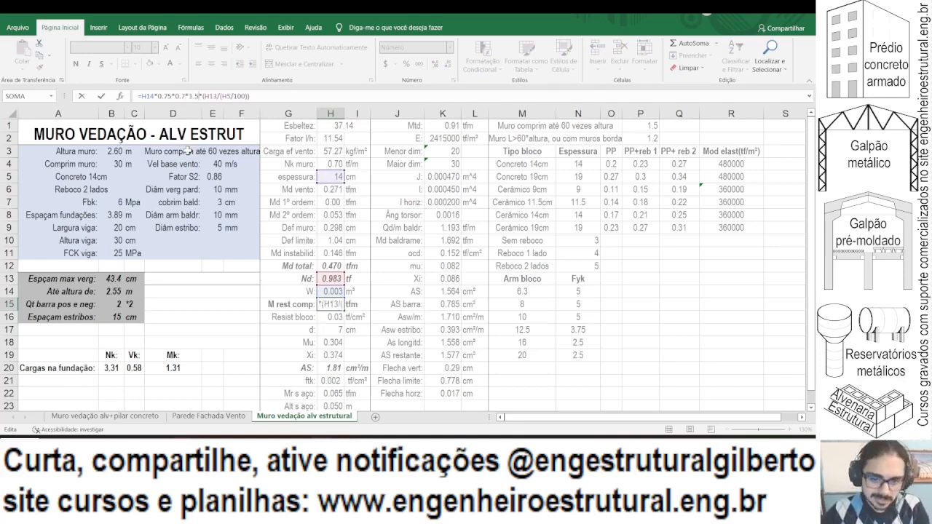
{"action": "key", "text": "Return"}
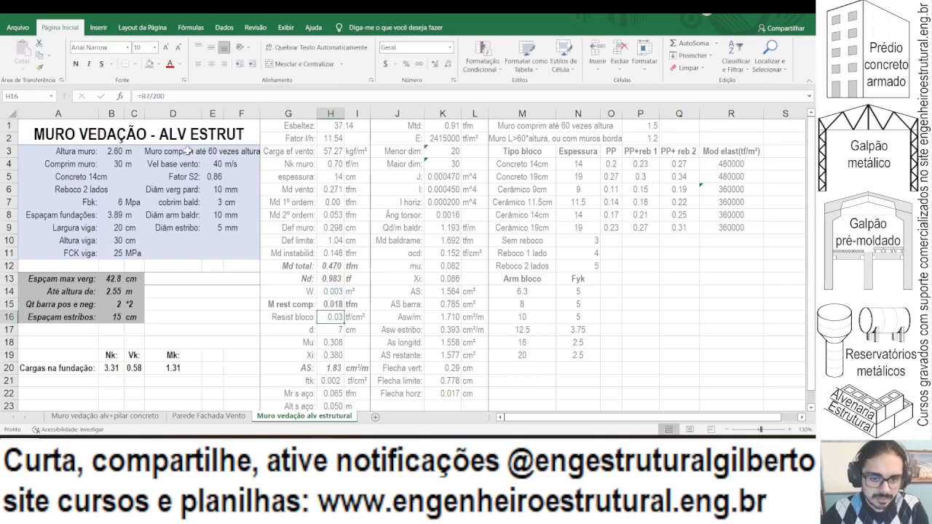
Step: Undo the H15 formula change and redo it to compare the results of both versions
{"action": "key", "text": "ctrl+z"}
{"action": "key", "text": "ctrl+z"}
{"action": "key", "text": "ctrl+z"}
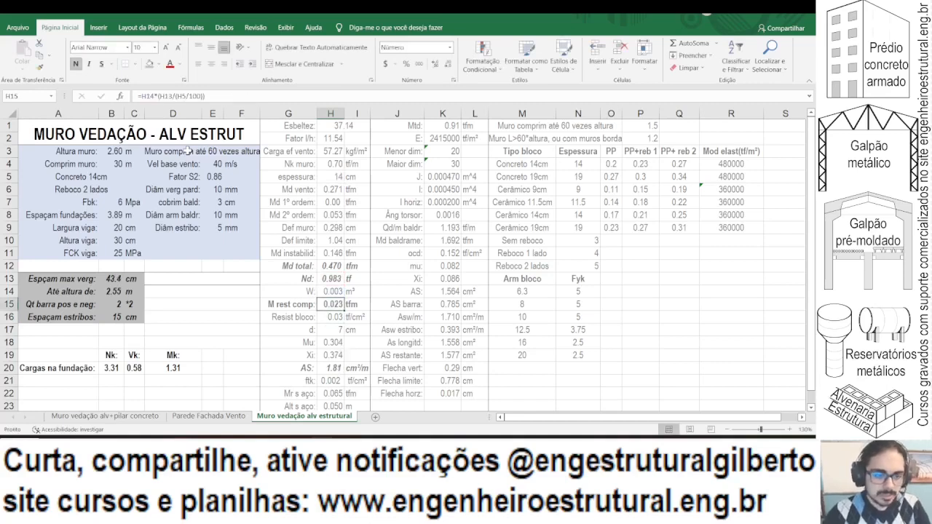
{"action": "key", "text": "ctrl+y"}
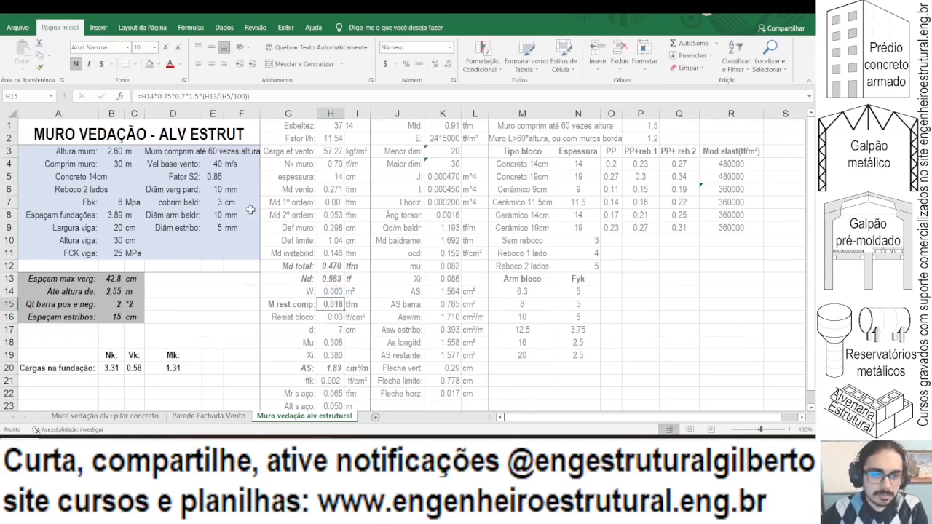
Step: Fill the foundation loads block A19:D20 with the same grey as the wall results block
{"action": "scroll", "coordinate": [194, 226], "scroll_direction": "down", "scroll_amount": 1}
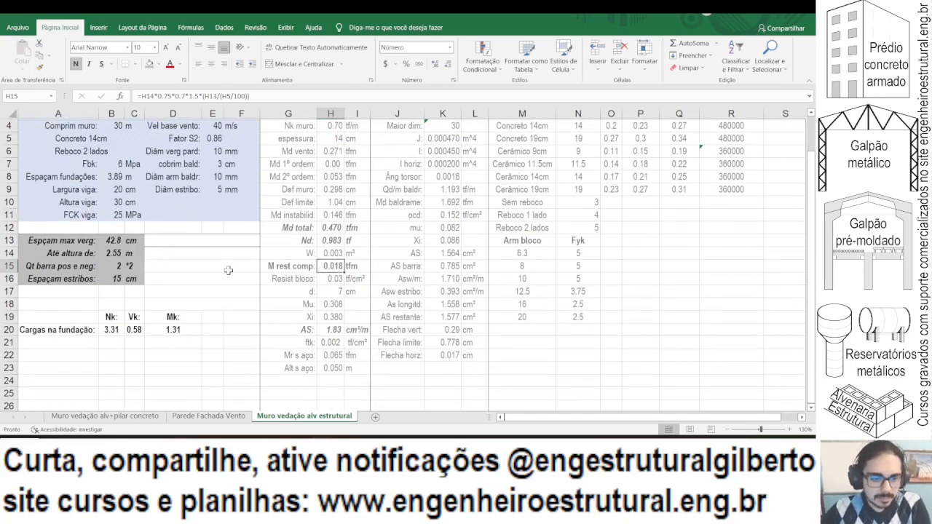
{"action": "scroll", "coordinate": [160, 277], "scroll_direction": "up", "scroll_amount": 1}
{"action": "scroll", "coordinate": [117, 281], "scroll_direction": "down", "scroll_amount": 2}
{"action": "left_click", "coordinate": [93, 281]}
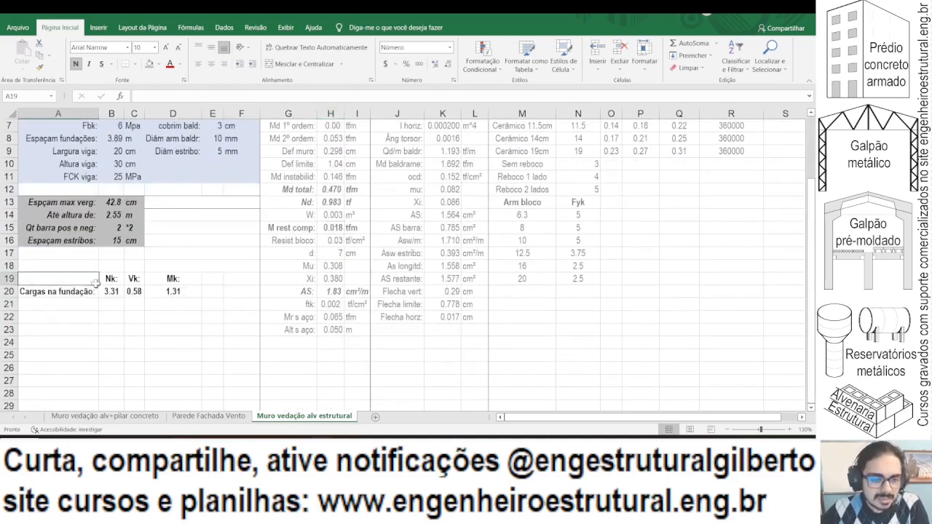
{"action": "left_click_drag", "start_coordinate": [95, 283], "coordinate": [171, 291]}
{"action": "left_click", "coordinate": [149, 65]}
{"action": "left_click", "coordinate": [166, 226]}
{"action": "scroll", "coordinate": [166, 226], "scroll_direction": "up", "scroll_amount": 2}
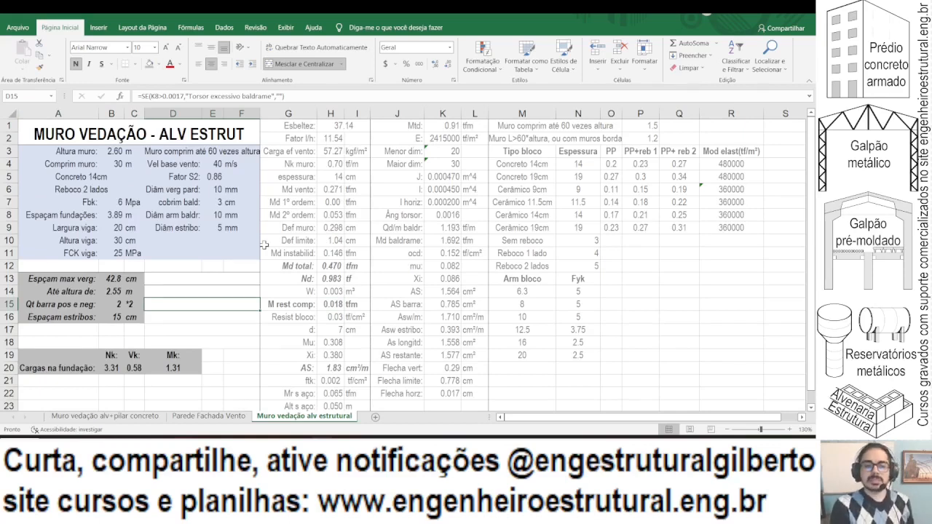
Step: Examine the foundation load values under Nk, Vk and Mk in B20:D20
{"action": "scroll", "coordinate": [264, 245], "scroll_direction": "down", "scroll_amount": 2}
{"action": "left_click_drag", "start_coordinate": [173, 291], "coordinate": [111, 291]}
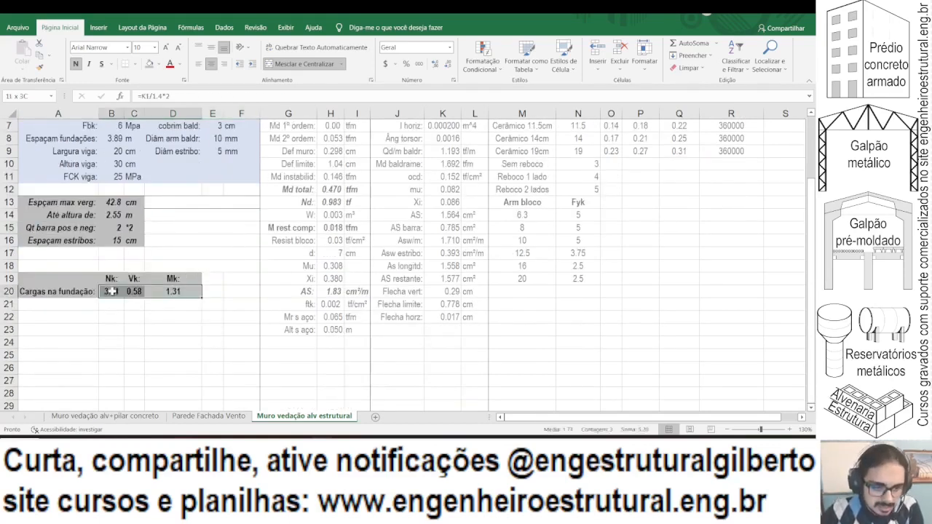
{"action": "left_click", "coordinate": [122, 338]}
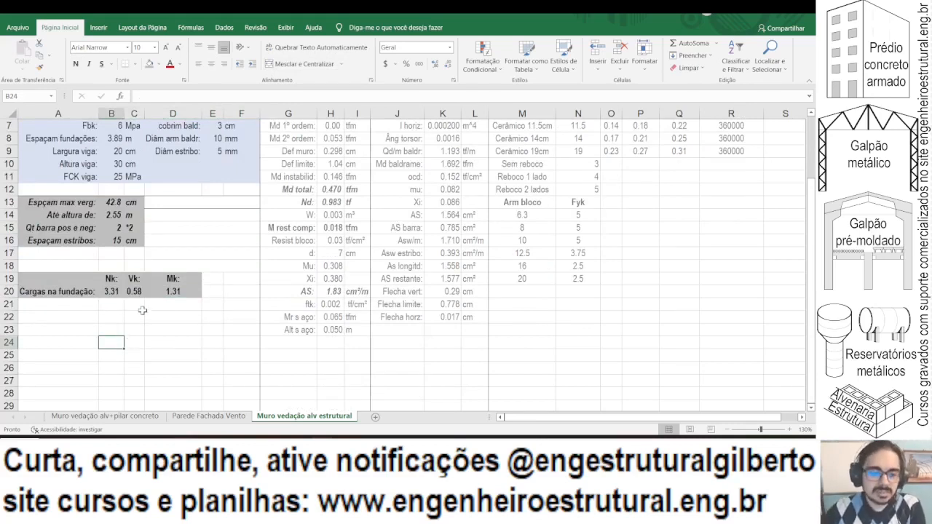
{"action": "left_click_drag", "start_coordinate": [90, 293], "coordinate": [164, 292]}
{"action": "left_click", "coordinate": [182, 294]}
{"action": "left_click", "coordinate": [147, 333]}
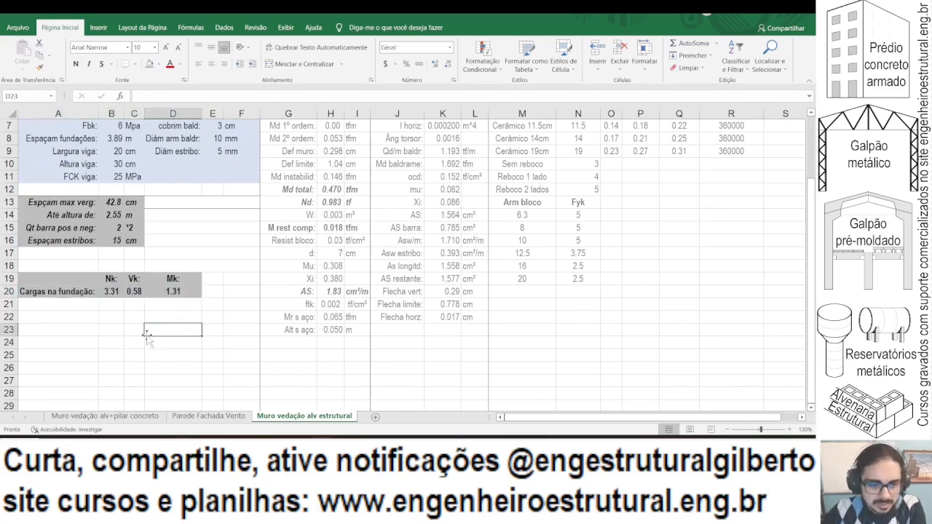
Step: Add units to the foundation load headings in B19:D19 so they read "Nk(tf):", "Vk(tf):" and "Mk(tfm):"
{"action": "left_click", "coordinate": [111, 280]}
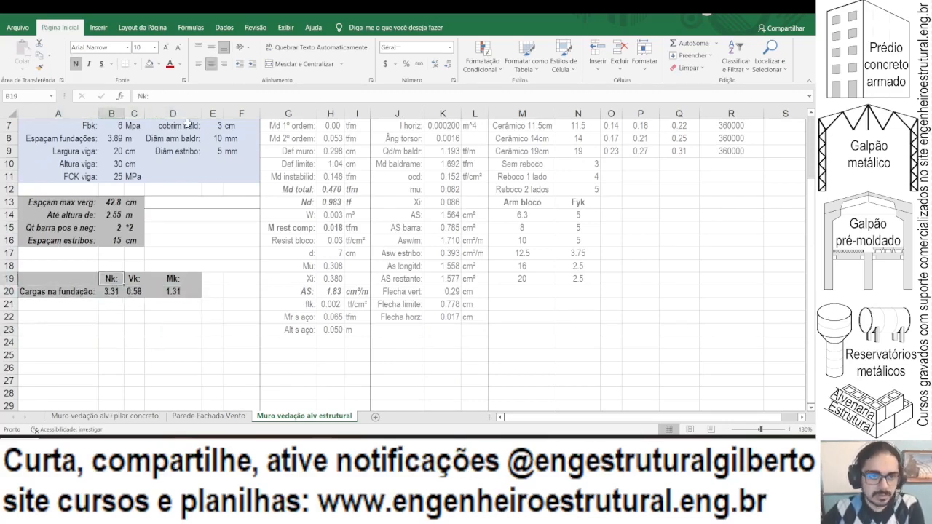
{"action": "left_click", "coordinate": [182, 97]}
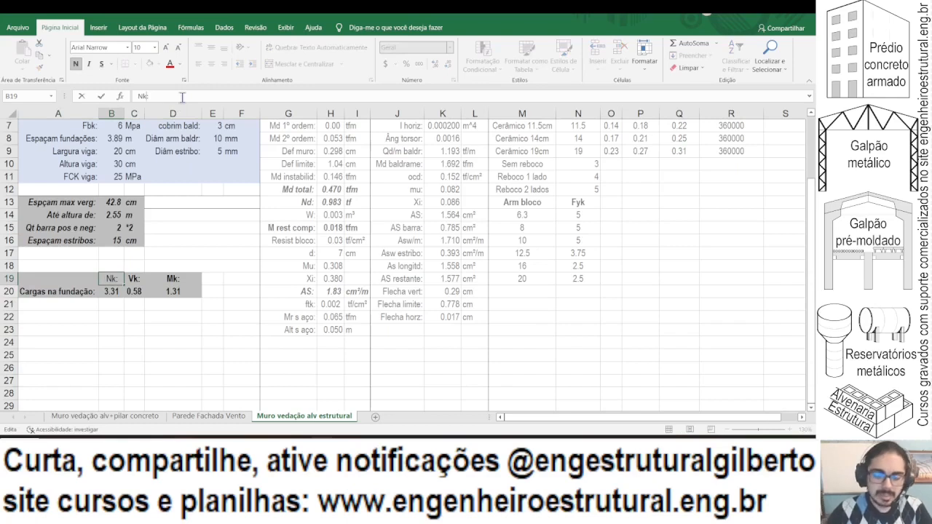
{"action": "type", "text": "(tf)"}
{"action": "key", "text": "Tab"}
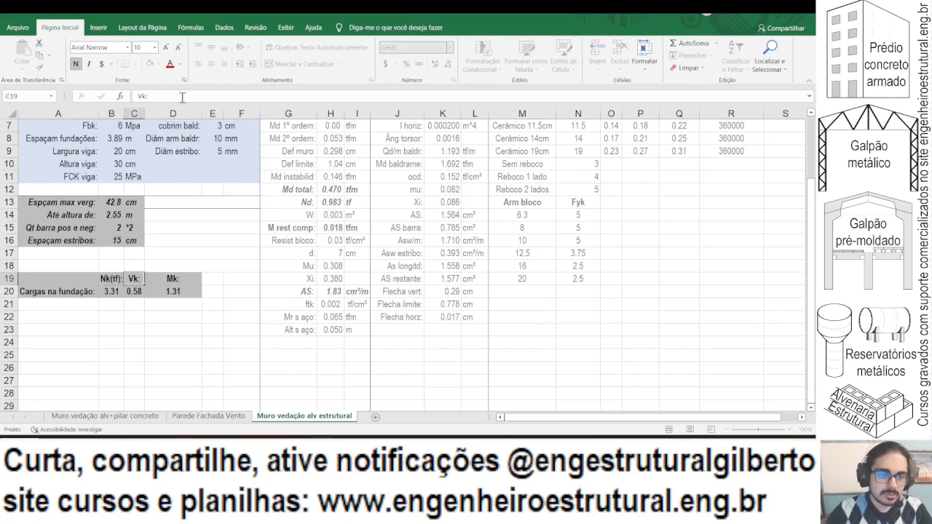
{"action": "left_click", "coordinate": [182, 97]}
{"action": "type", "text": "(tf)"}
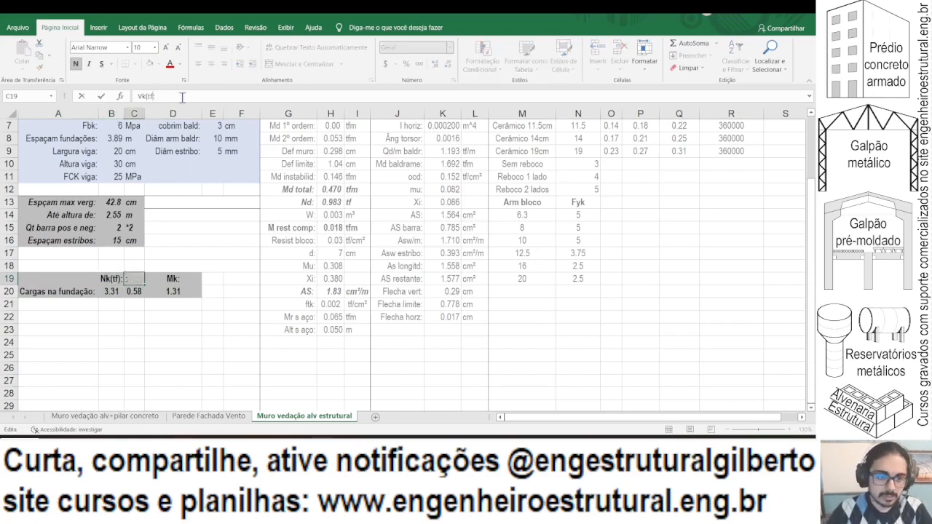
{"action": "key", "text": "Tab"}
{"action": "left_click", "coordinate": [182, 97]}
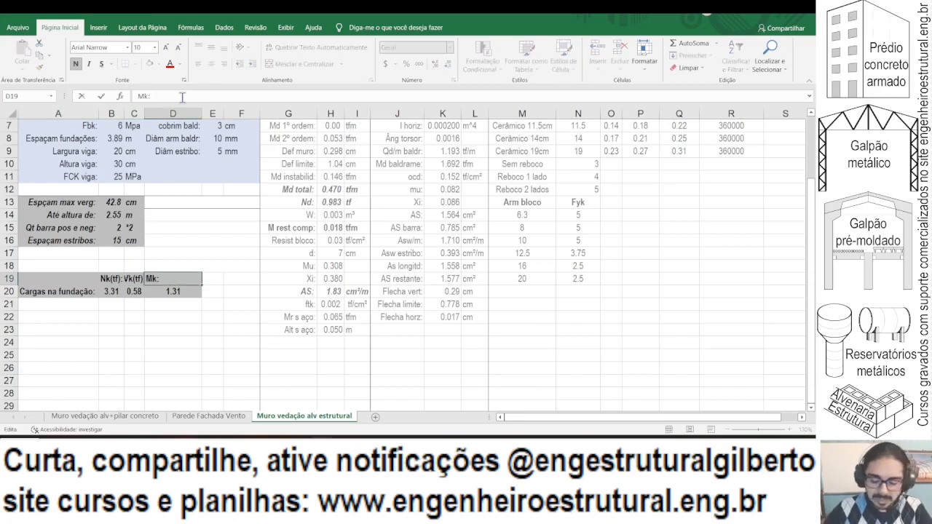
{"action": "key", "text": "Return"}
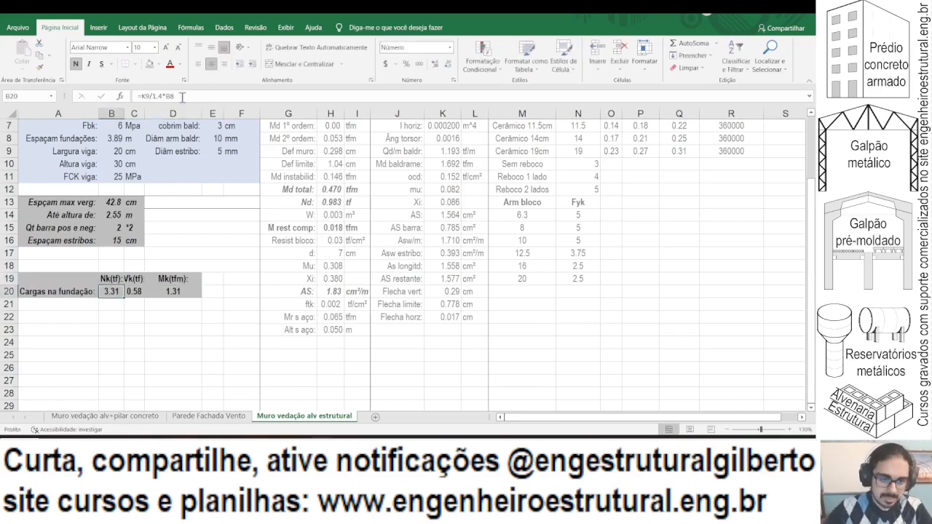
Step: Autofit the widths of columns B to D to the new headings and review the foundation loads block A19:D20
{"action": "left_click_drag", "start_coordinate": [110, 114], "coordinate": [178, 106]}
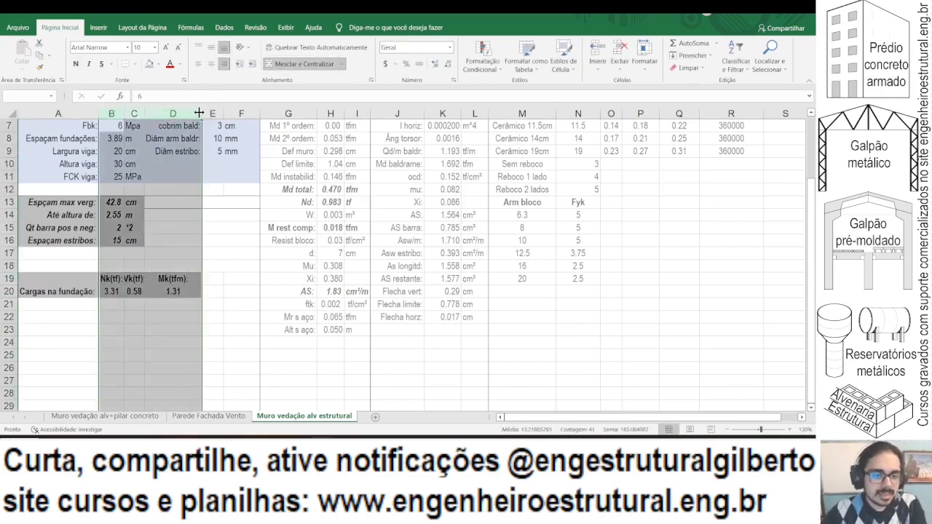
{"action": "double_click", "coordinate": [203, 114]}
{"action": "left_click", "coordinate": [140, 241]}
{"action": "left_click_drag", "start_coordinate": [58, 280], "coordinate": [201, 291]}
{"action": "left_click_drag", "start_coordinate": [80, 292], "coordinate": [183, 291]}
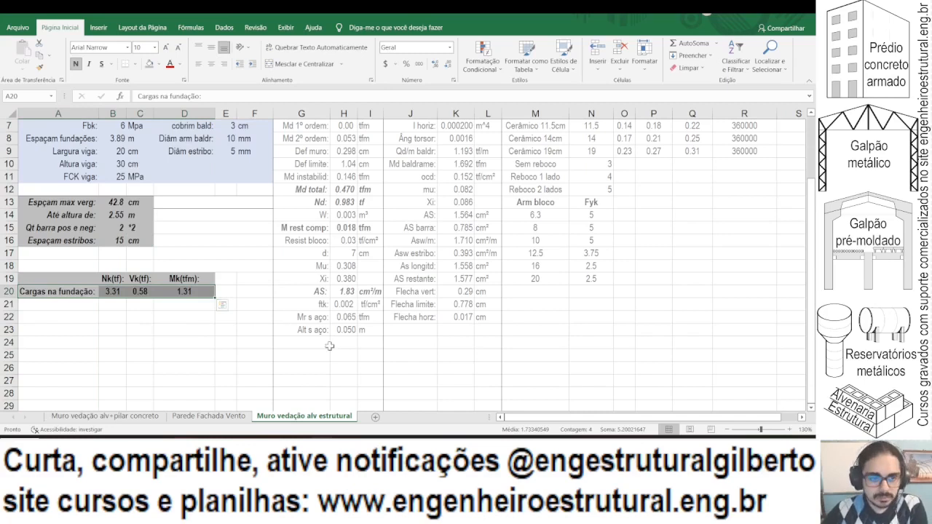
{"action": "scroll", "coordinate": [329, 344], "scroll_direction": "up", "scroll_amount": 2}
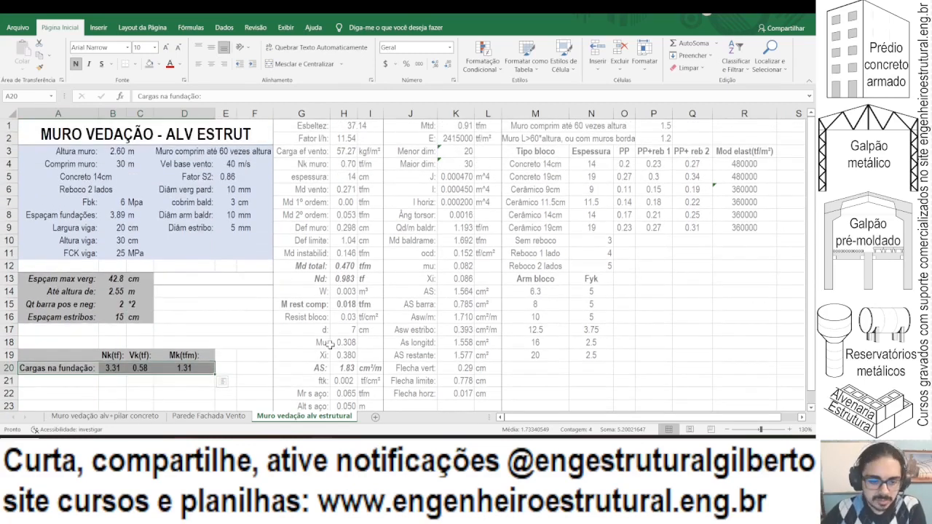